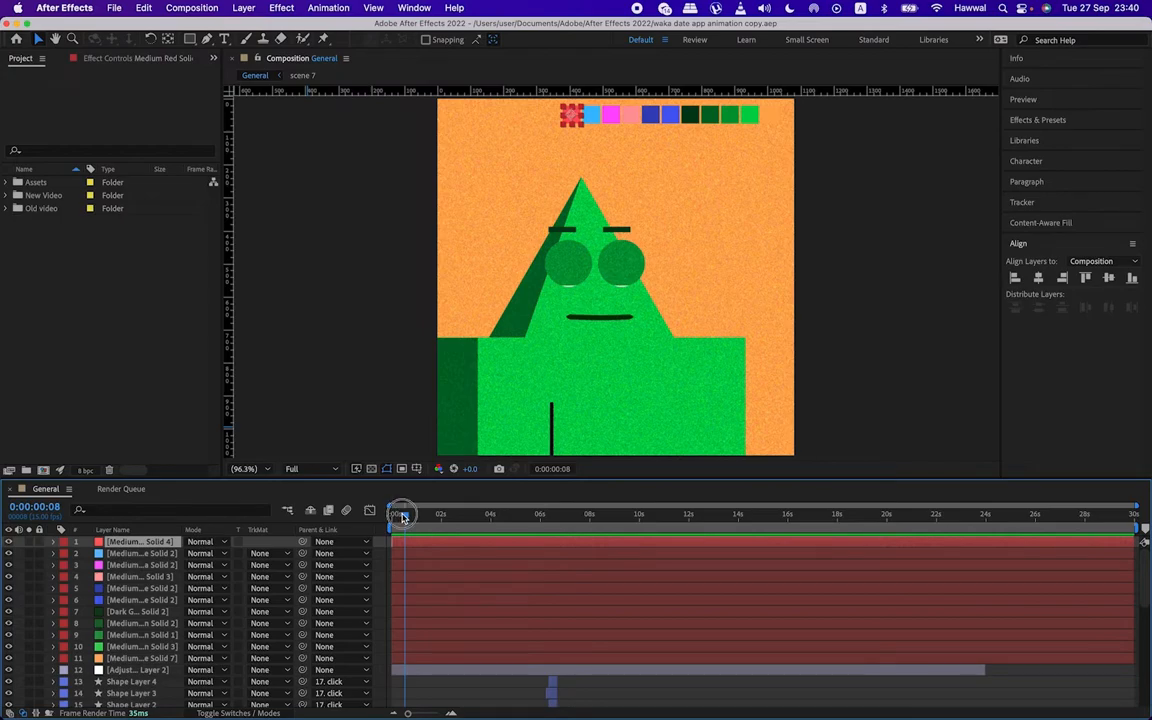
Step: Create a composition named Waka in the New Video folder with a duration of 0:00:30:00
{"action": "left_click", "coordinate": [118, 265]}
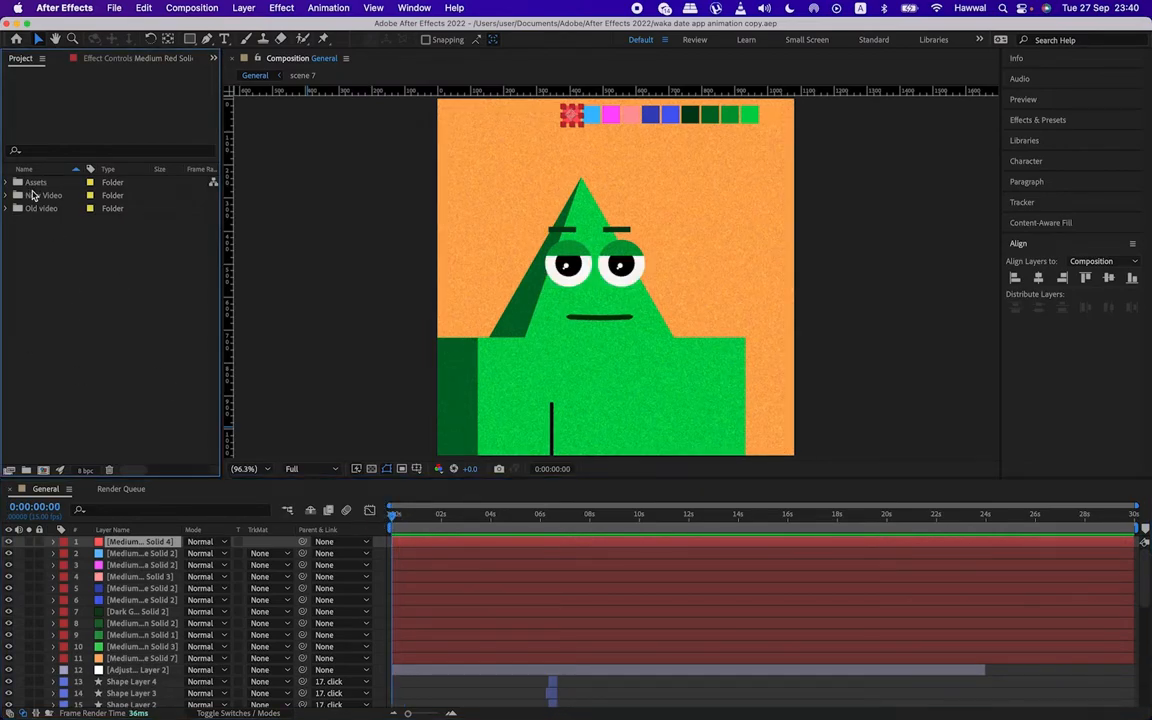
{"action": "left_click", "coordinate": [32, 196]}
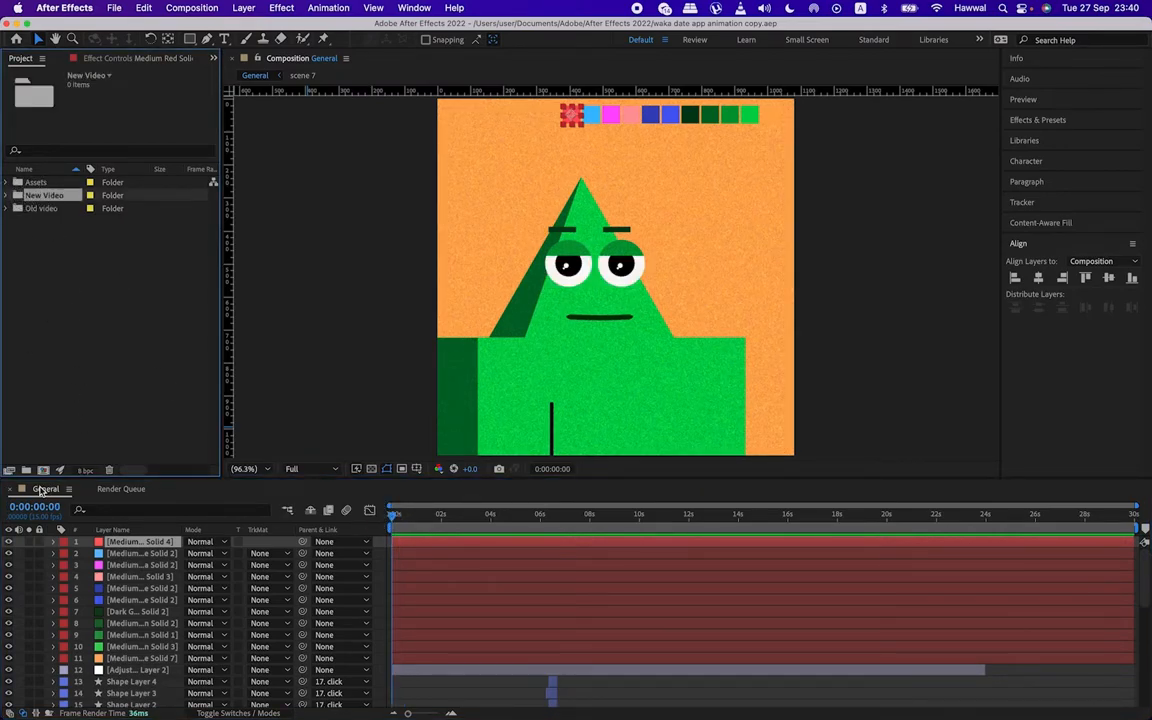
{"action": "left_click", "coordinate": [43, 471]}
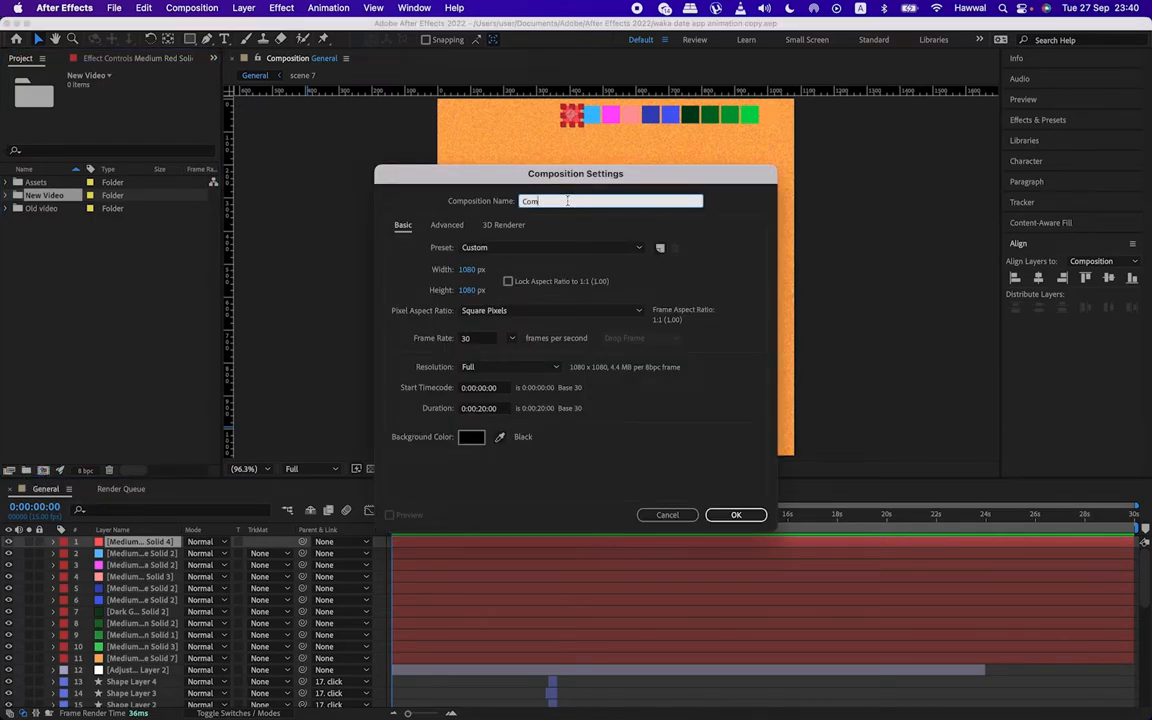
{"action": "type", "text": "Waka"}
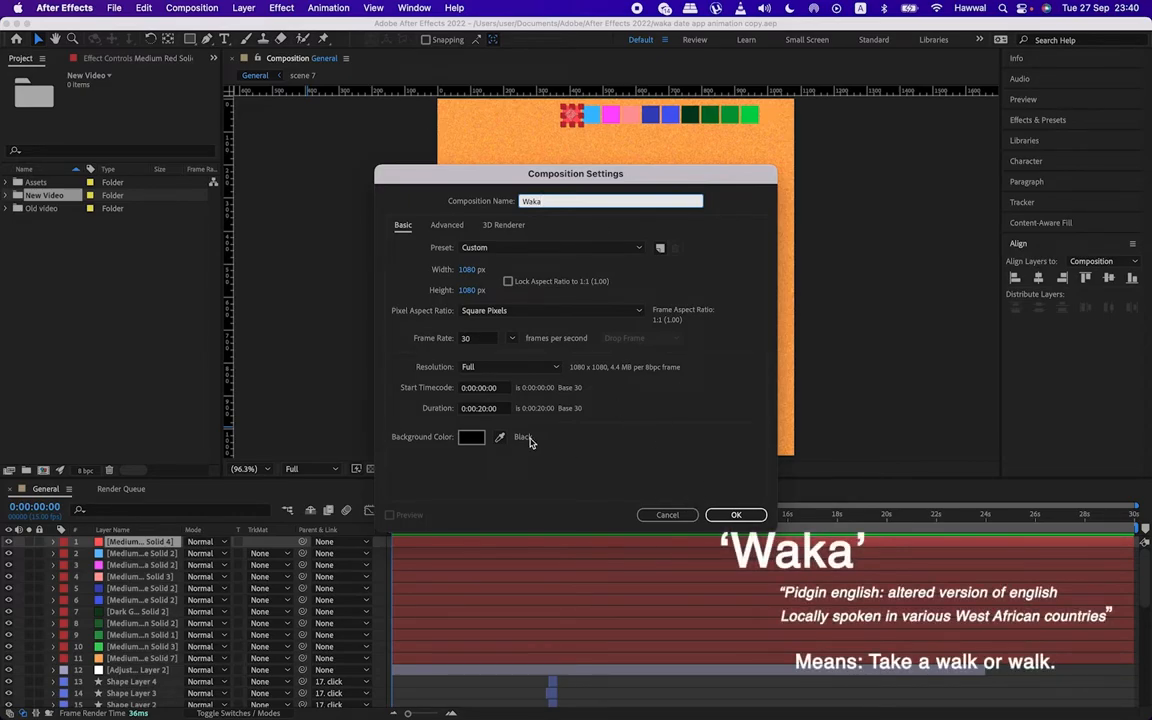
{"action": "left_click", "coordinate": [484, 408]}
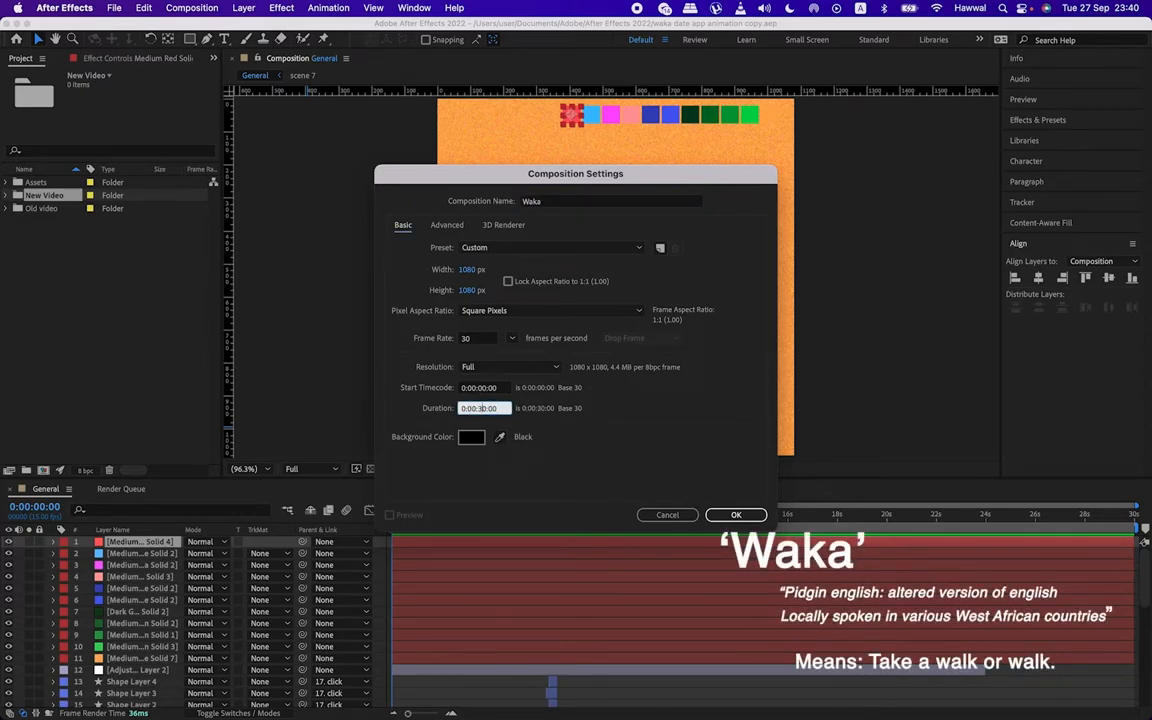
{"action": "left_click", "coordinate": [712, 514]}
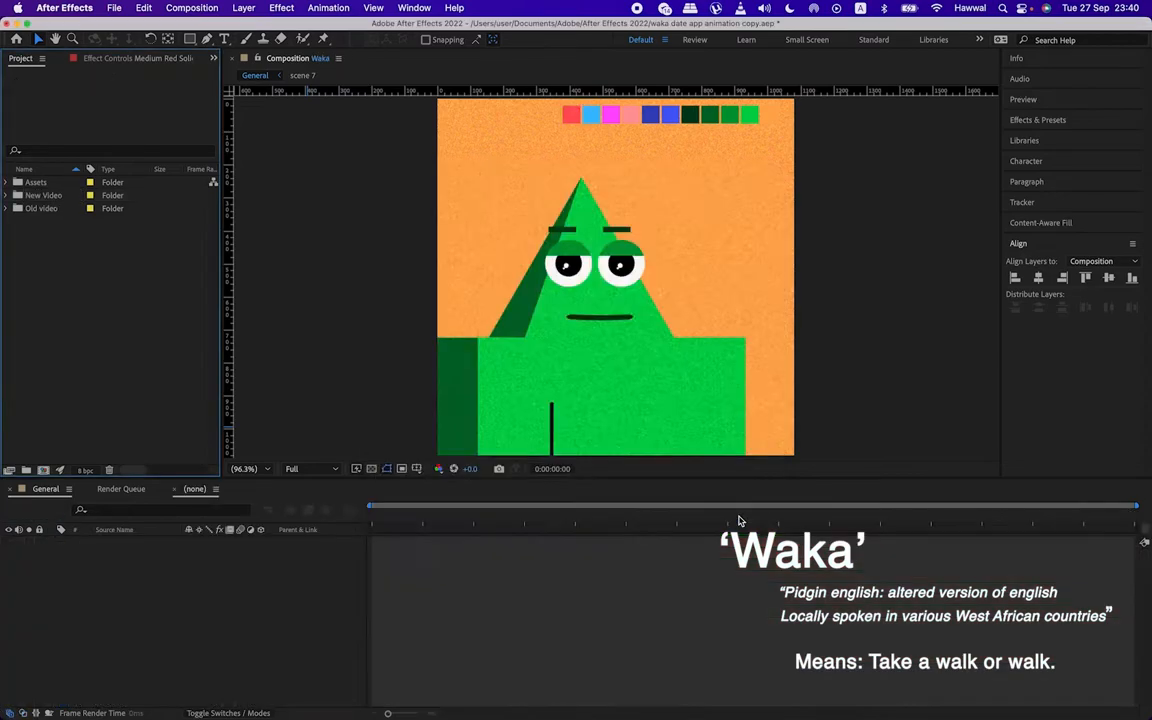
{"action": "right_click", "coordinate": [224, 594]}
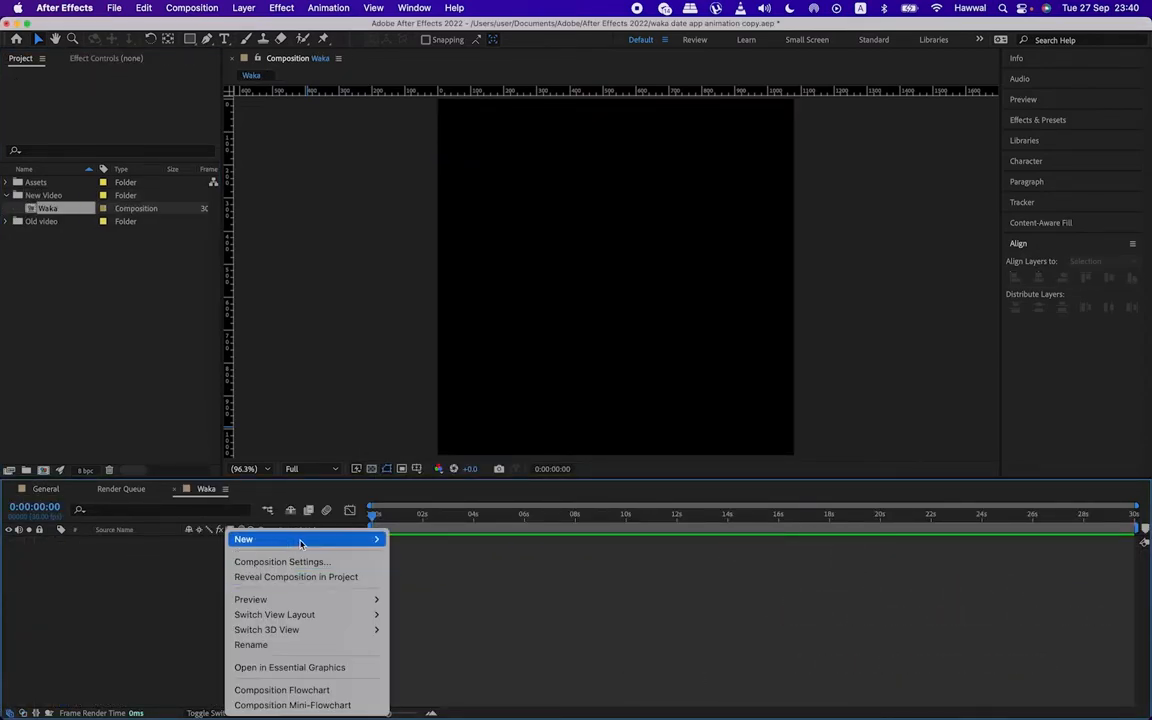
{"action": "mouse_move", "coordinate": [260, 537]}
{"action": "left_click", "coordinate": [404, 576]}
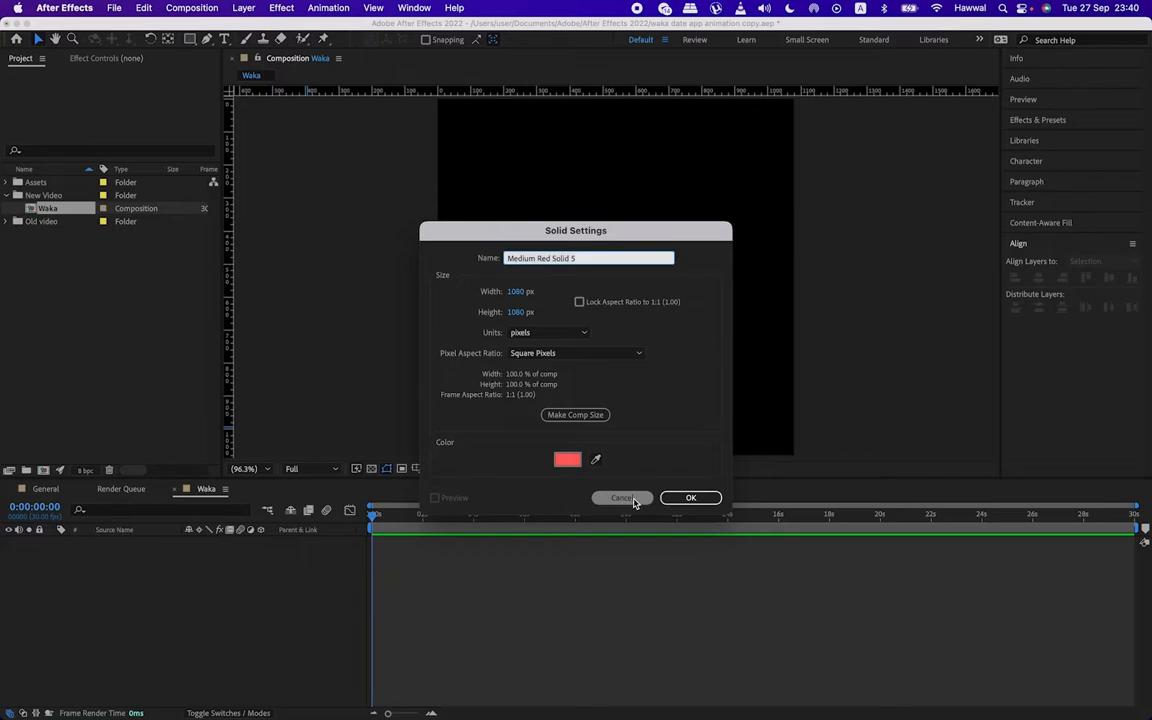
{"action": "left_click", "coordinate": [635, 499]}
Step: Cut the eleven color swatch solids from the General composition and paste them into Waka
{"action": "left_click", "coordinate": [44, 490]}
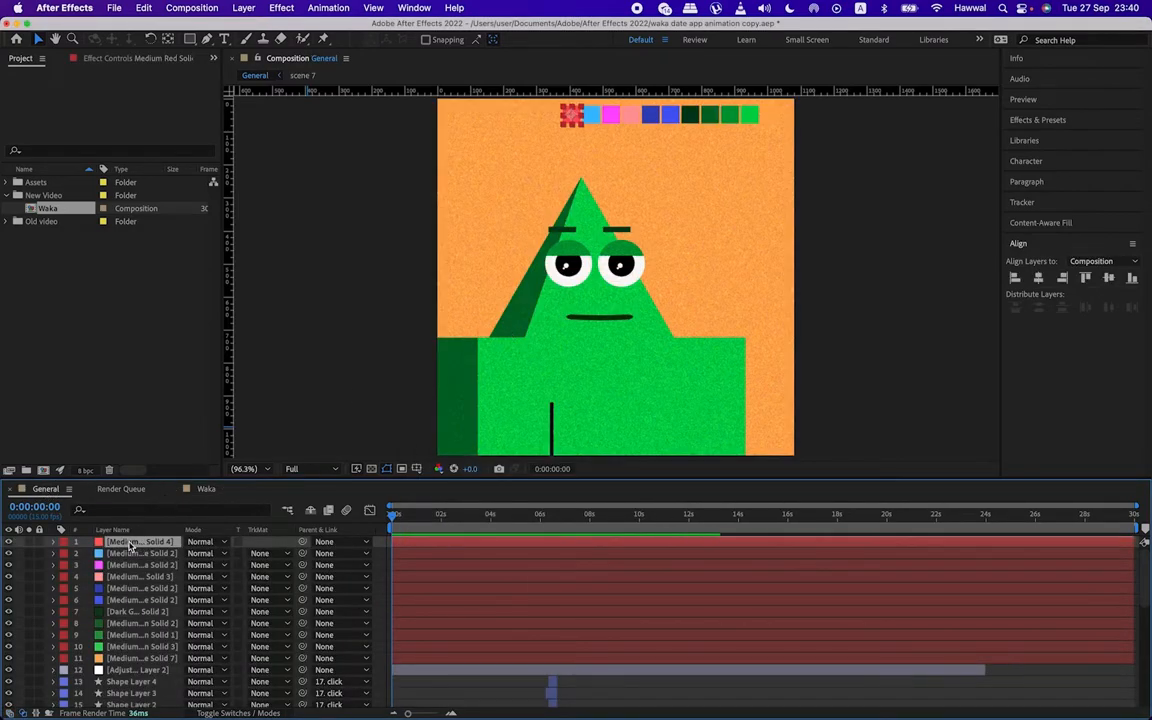
{"action": "left_click", "coordinate": [130, 660], "text": "shift"}
{"action": "key", "text": "Delete"}
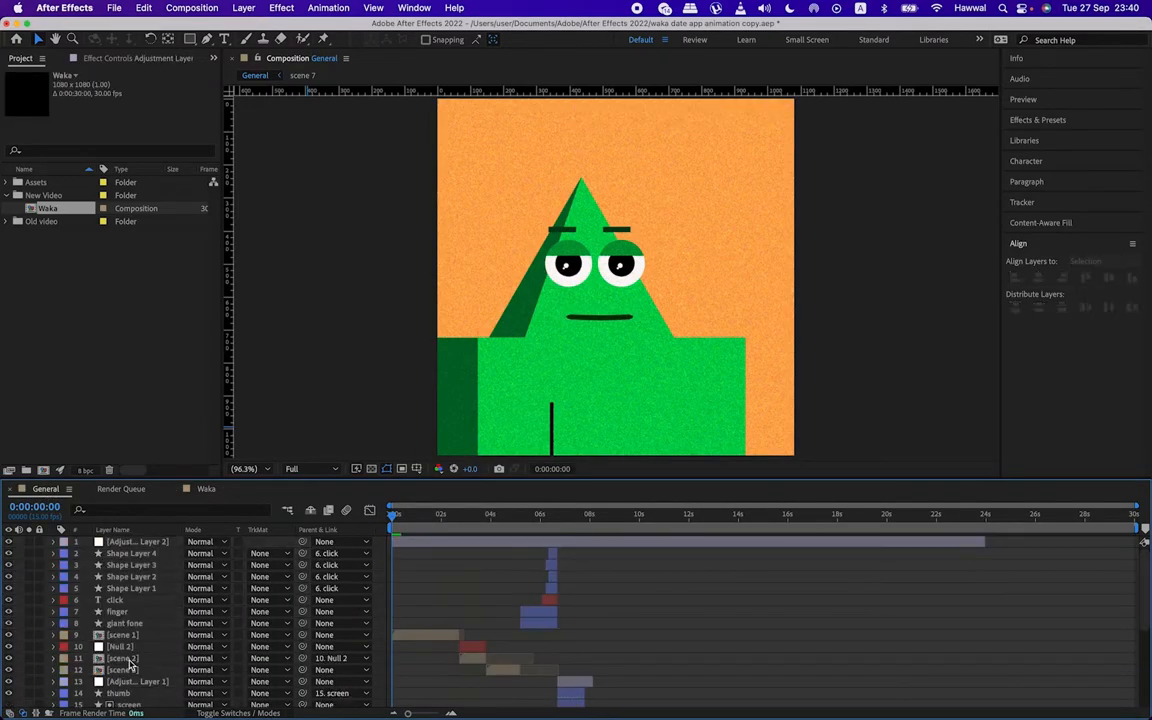
{"action": "left_click", "coordinate": [207, 490]}
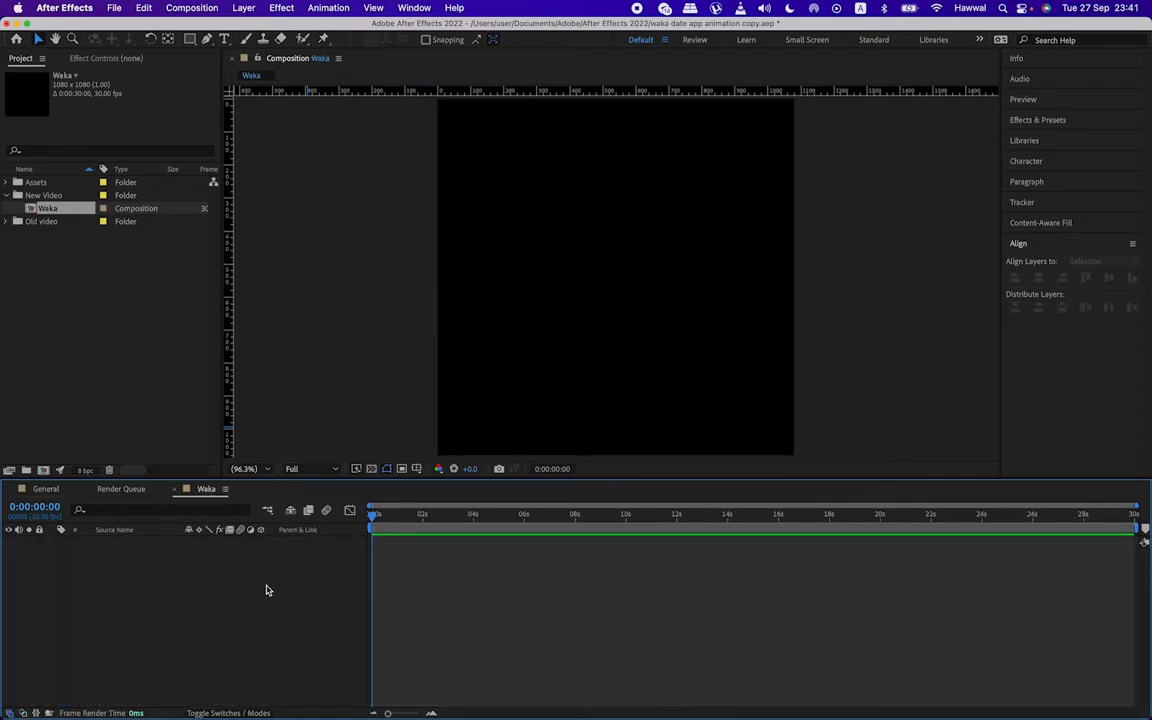
{"action": "key", "text": "super+v"}
{"action": "left_click", "coordinate": [270, 681]}
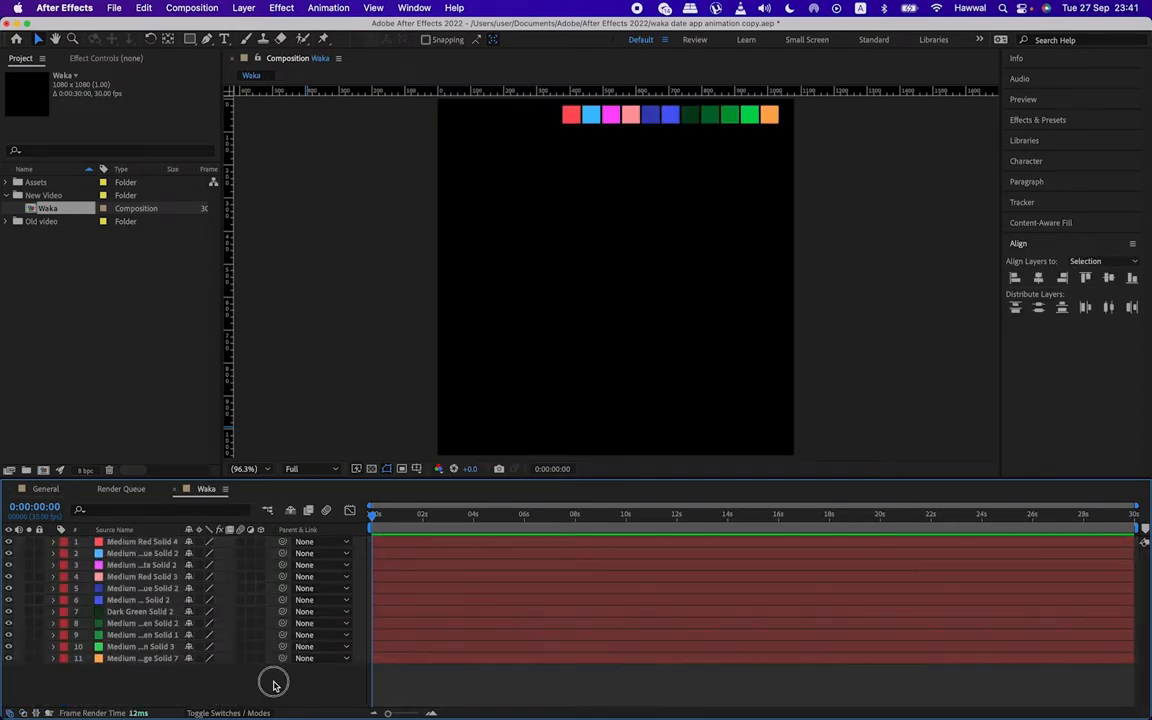
Step: Mark all eleven swatch layers as shy and hide the shy layers from the timeline
{"action": "left_click", "coordinate": [138, 658]}
{"action": "left_click", "coordinate": [155, 544], "text": "shift"}
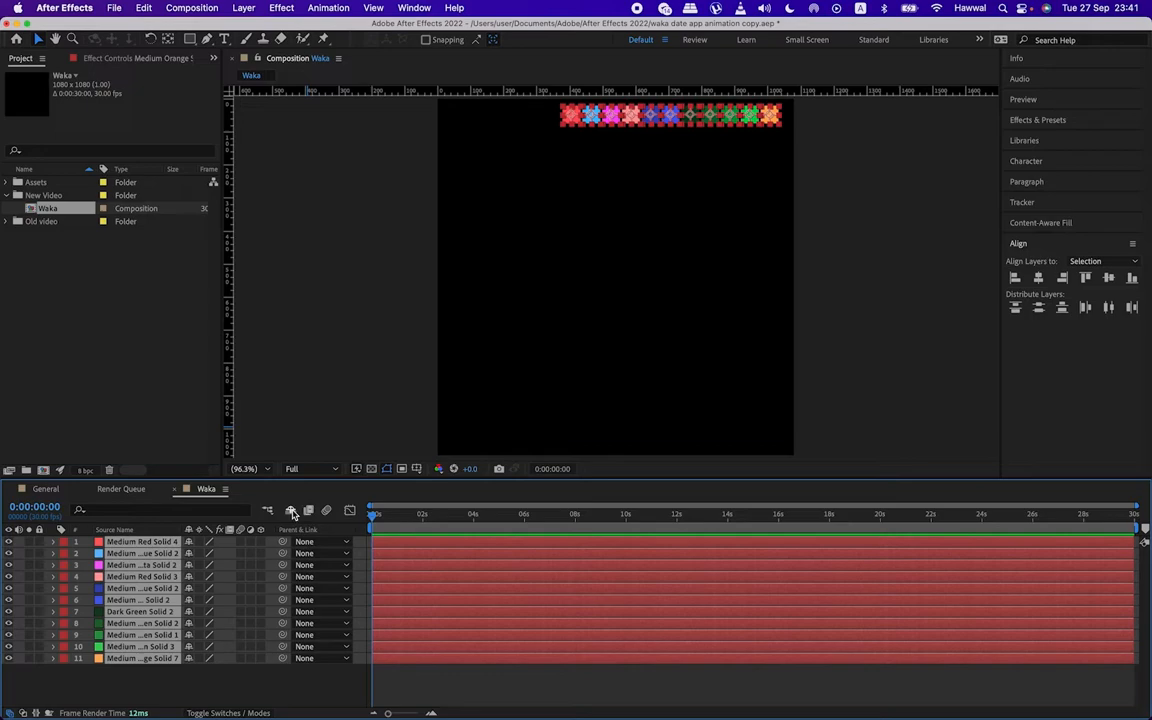
{"action": "key", "text": "Delete"}
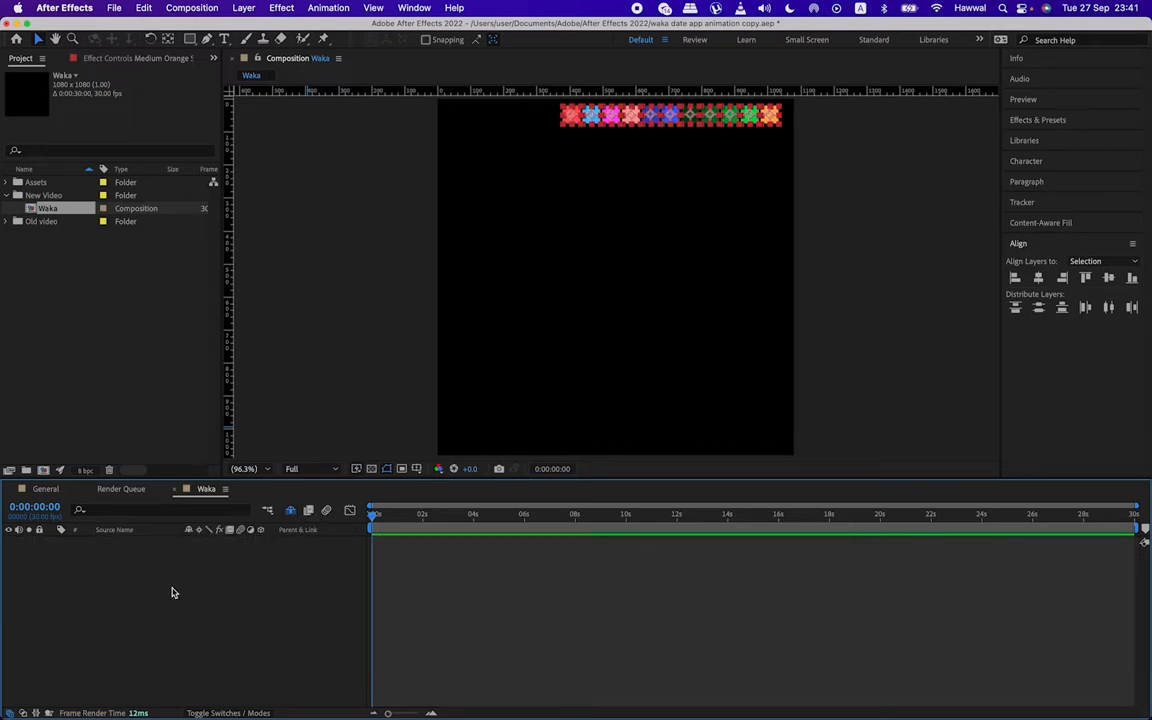
Step: Add a new 1080 x 1080 px solid and place it beneath the swatch layers
{"action": "right_click", "coordinate": [132, 530]}
{"action": "mouse_move", "coordinate": [265, 537]}
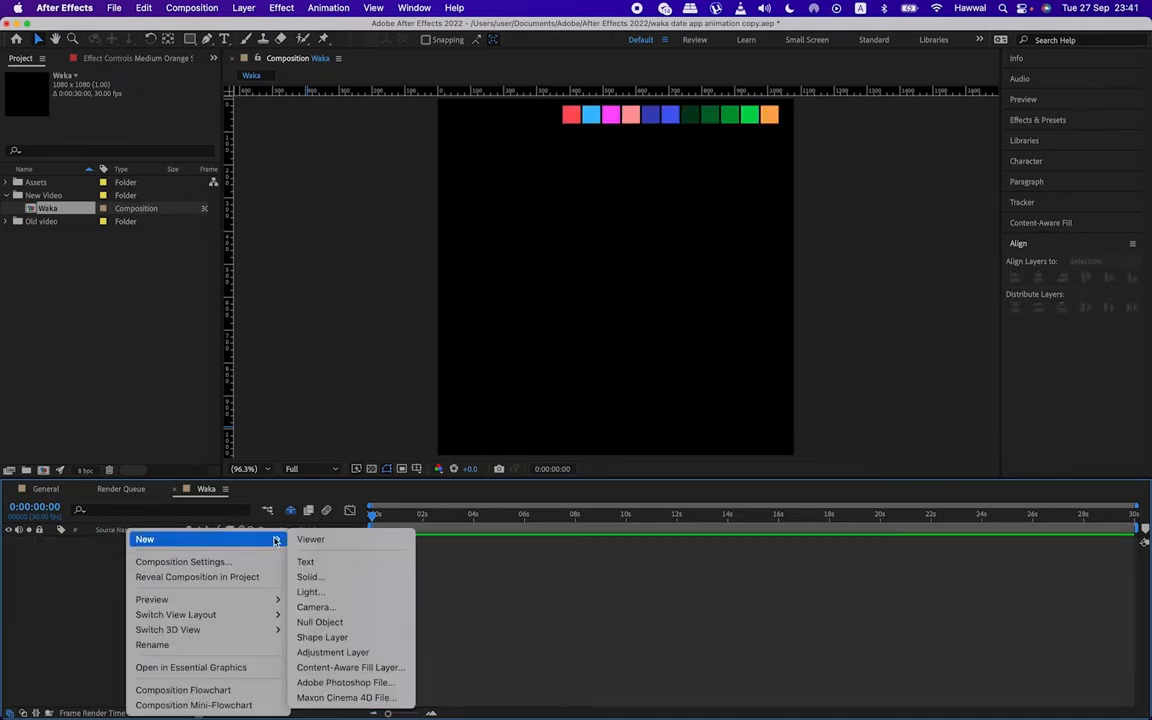
{"action": "left_click", "coordinate": [312, 577]}
{"action": "left_click", "coordinate": [684, 497]}
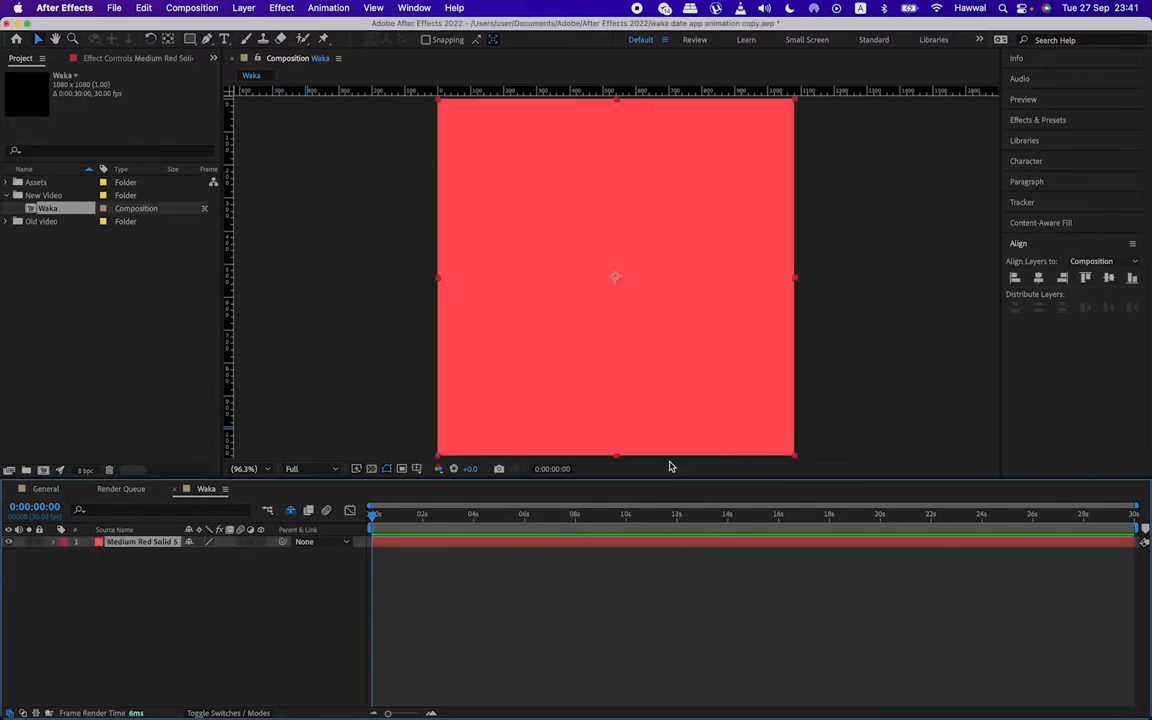
{"action": "left_click", "coordinate": [143, 588]}
{"action": "key", "text": "super+v"}
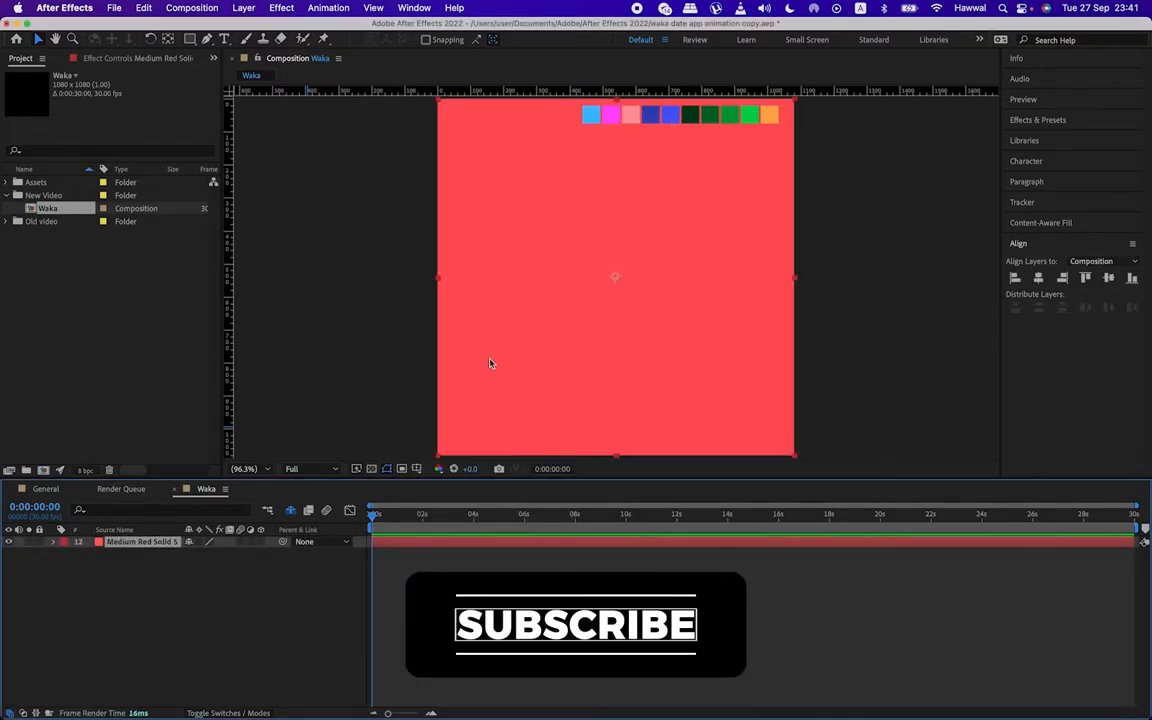
Step: Change the background solid's color to the orange sampled from the orange swatch
{"action": "key", "text": "super+shift+y"}
{"action": "left_click", "coordinate": [265, 401]}
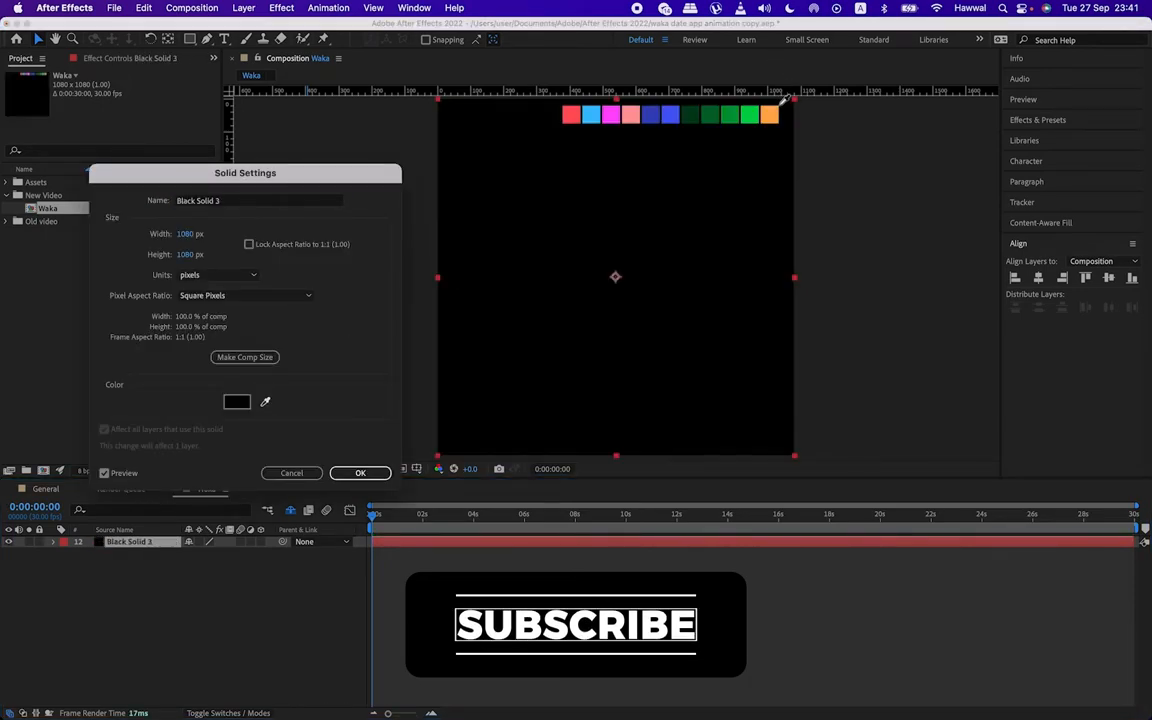
{"action": "left_click", "coordinate": [770, 119]}
{"action": "left_click", "coordinate": [360, 472]}
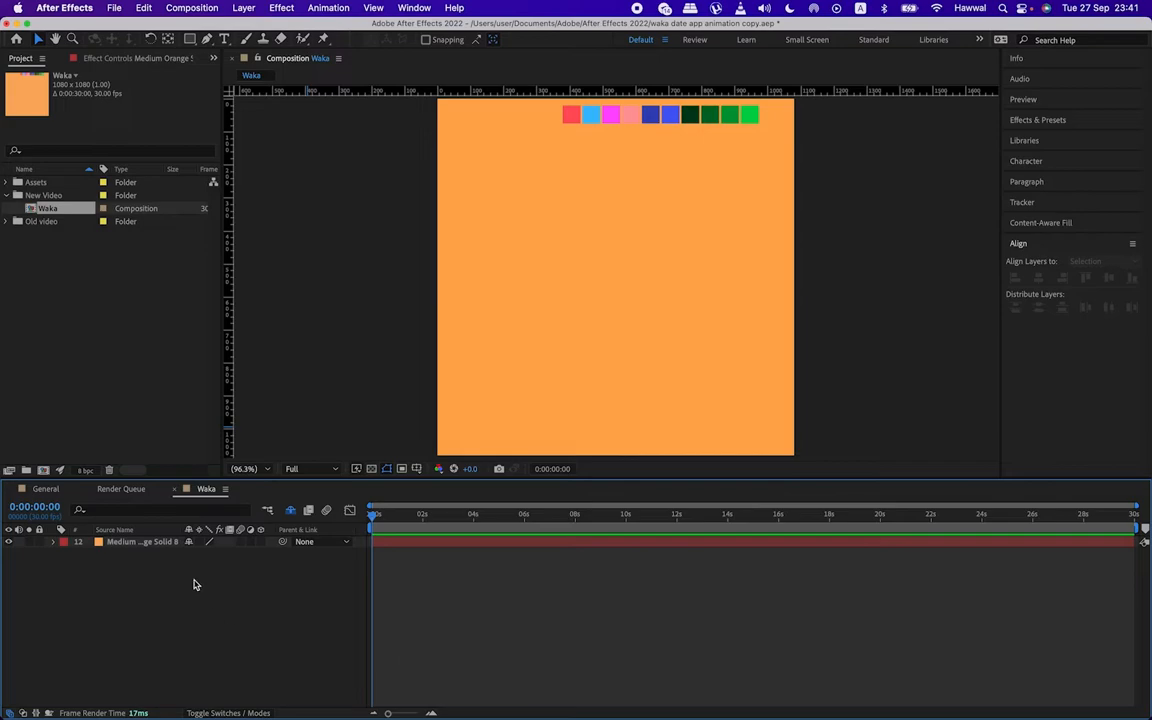
Step: Draw a green five-sided polygon in the upper-left part of the composition with the Polygon tool
{"action": "left_click_drag", "start_coordinate": [189, 39], "coordinate": [258, 87]}
{"action": "left_click_drag", "start_coordinate": [549, 189], "coordinate": [609, 224]}
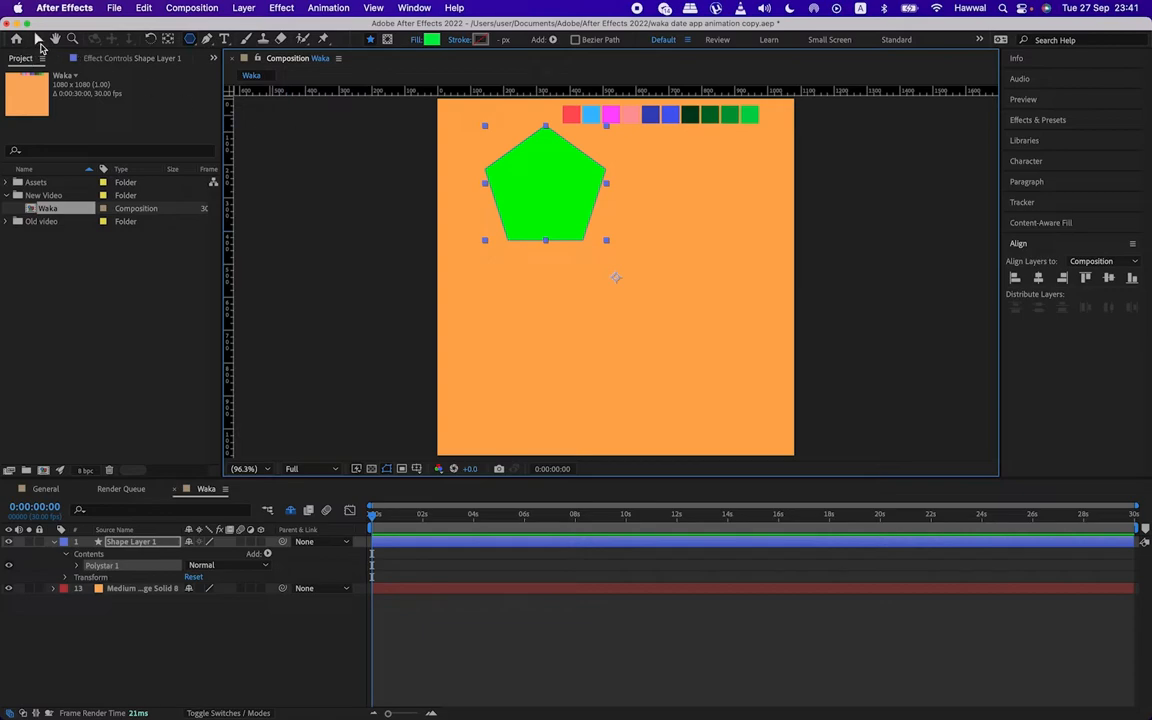
Step: Move the polygon's anchor point to its center with snapping on, and center the shape horizontally in the composition
{"action": "left_click", "coordinate": [128, 542]}
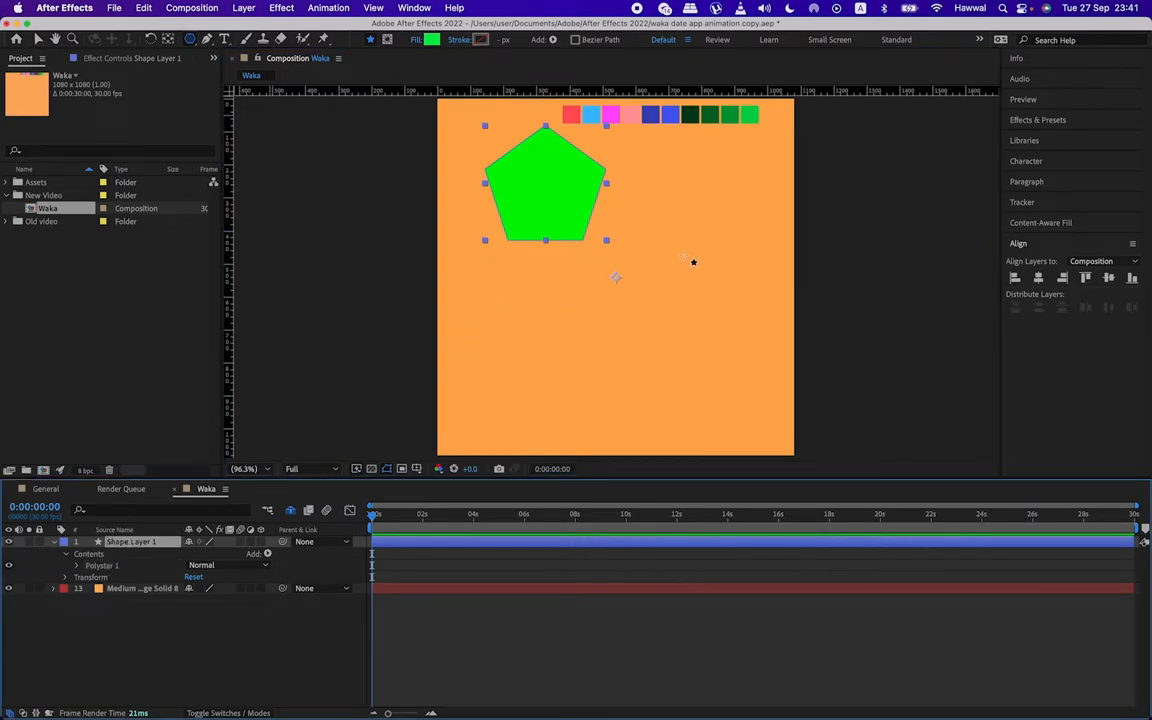
{"action": "key", "text": "v"}
{"action": "key", "text": "y"}
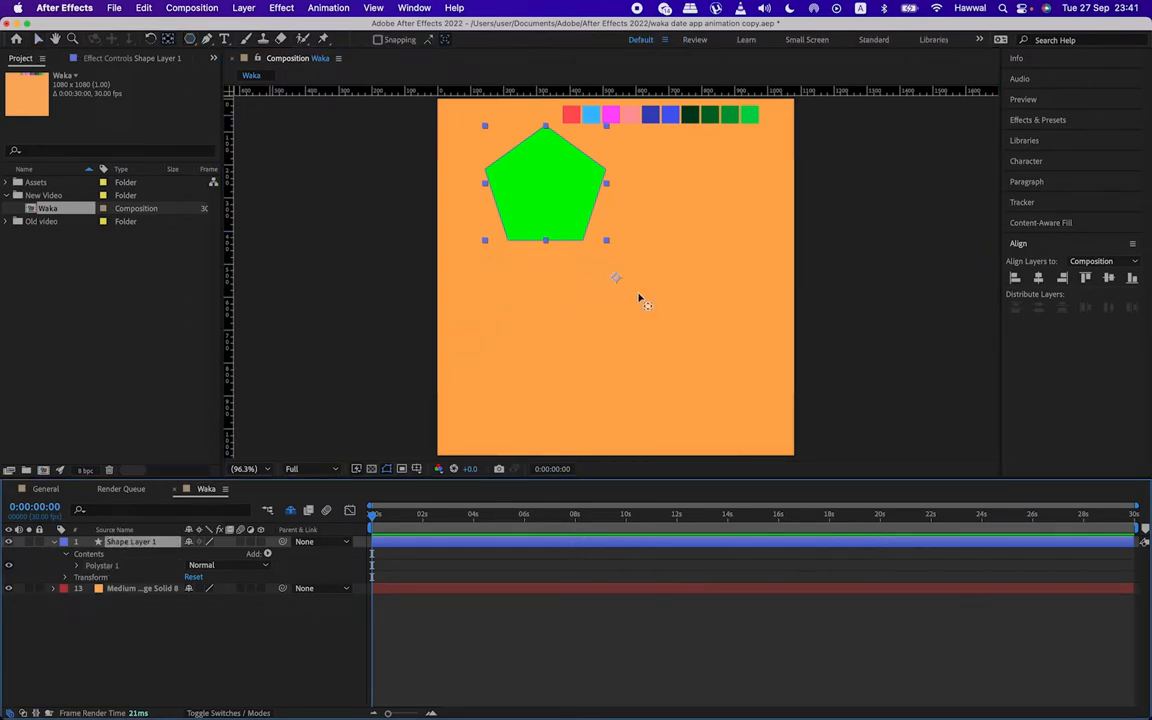
{"action": "mouse_move", "coordinate": [616, 279]}
{"action": "left_mouse_down"}
{"action": "mouse_move", "coordinate": [542, 188]}
{"action": "mouse_move", "coordinate": [627, 232]}
{"action": "mouse_move", "coordinate": [622, 267]}
{"action": "mouse_move", "coordinate": [622, 255]}
{"action": "left_mouse_up"}
{"action": "left_click", "coordinate": [378, 40]}
{"action": "key", "text": "v"}
Step: Set the polygon's points to 3 to make it a triangle, and shift it slightly down
{"action": "left_click", "coordinate": [76, 566]}
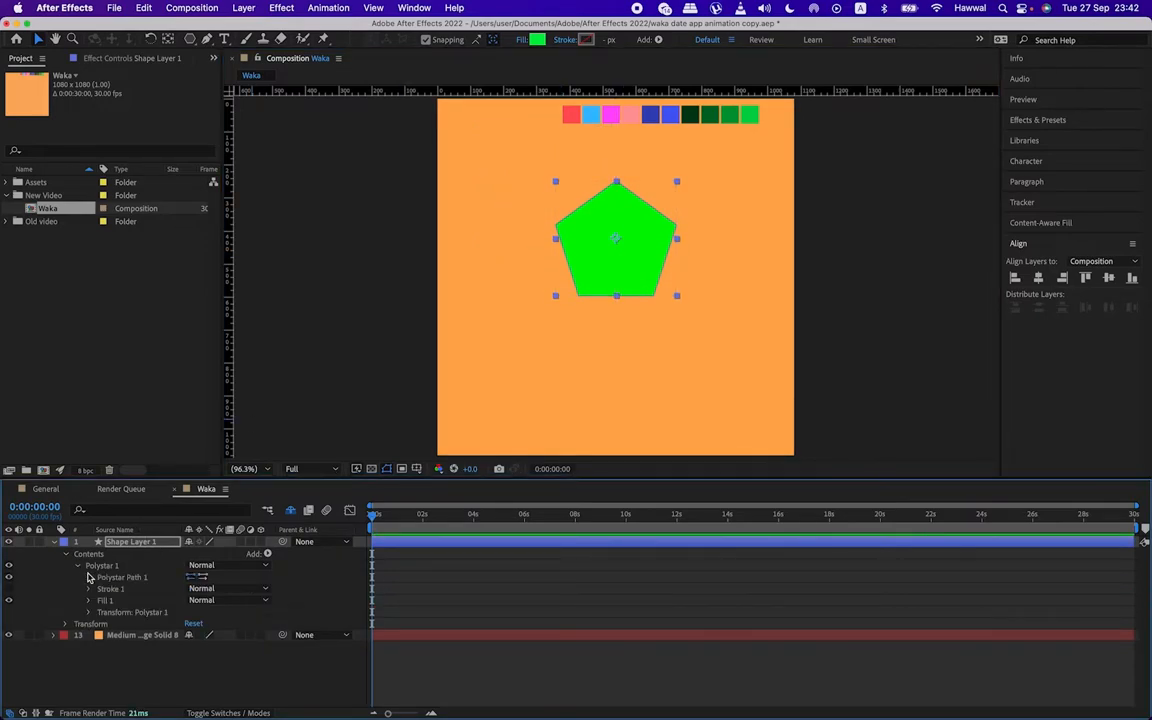
{"action": "left_click", "coordinate": [88, 577]}
{"action": "left_click_drag", "start_coordinate": [191, 601], "coordinate": [167, 604]}
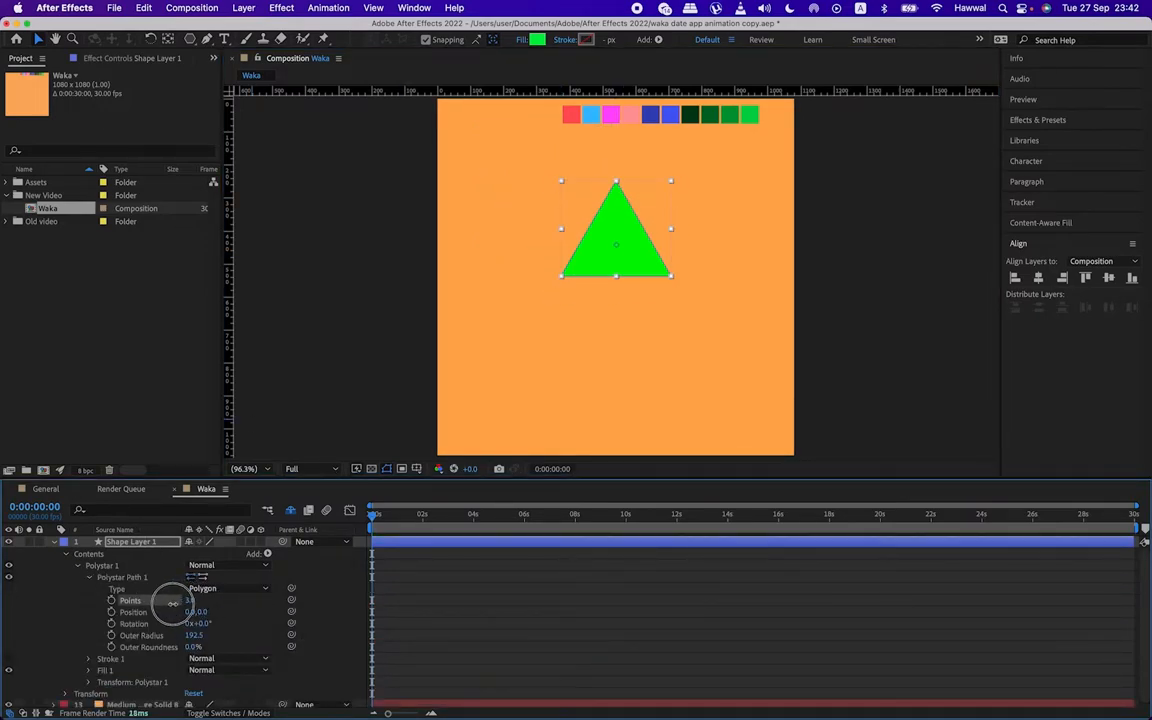
{"action": "left_click", "coordinate": [76, 565]}
{"action": "left_click", "coordinate": [53, 541]}
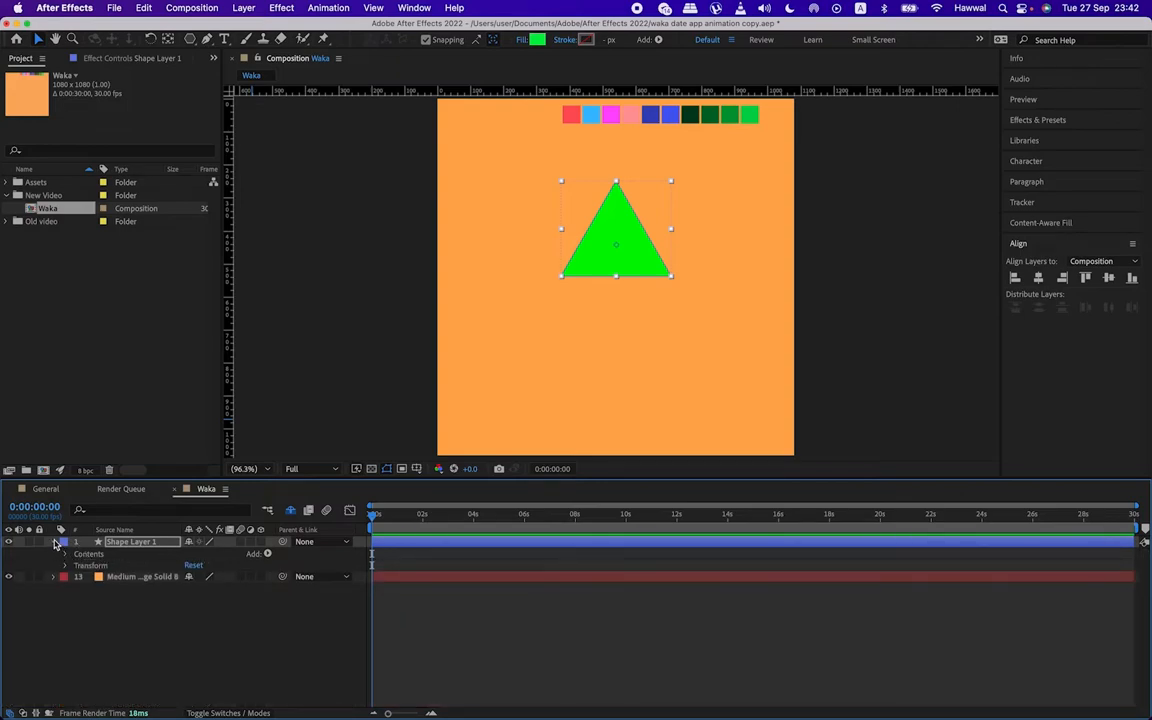
{"action": "mouse_move", "coordinate": [633, 260]}
{"action": "left_mouse_down"}
{"action": "mouse_move", "coordinate": [656, 260]}
{"action": "mouse_move", "coordinate": [638, 249]}
{"action": "mouse_move", "coordinate": [643, 265]}
{"action": "mouse_move", "coordinate": [648, 257]}
{"action": "left_mouse_up"}
{"action": "left_click", "coordinate": [195, 614]}
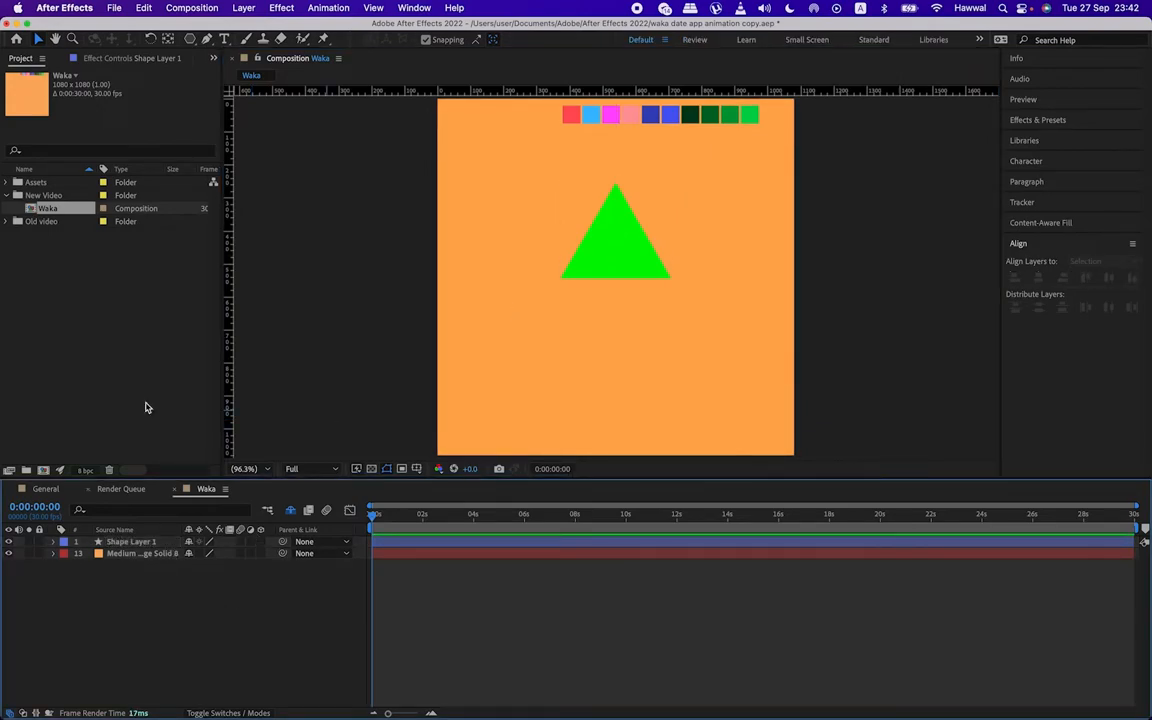
Step: Draw a closed three-point side face with the Pen tool, from the triangle's apex to a point left of its base and back along the base
{"action": "left_click", "coordinate": [207, 39]}
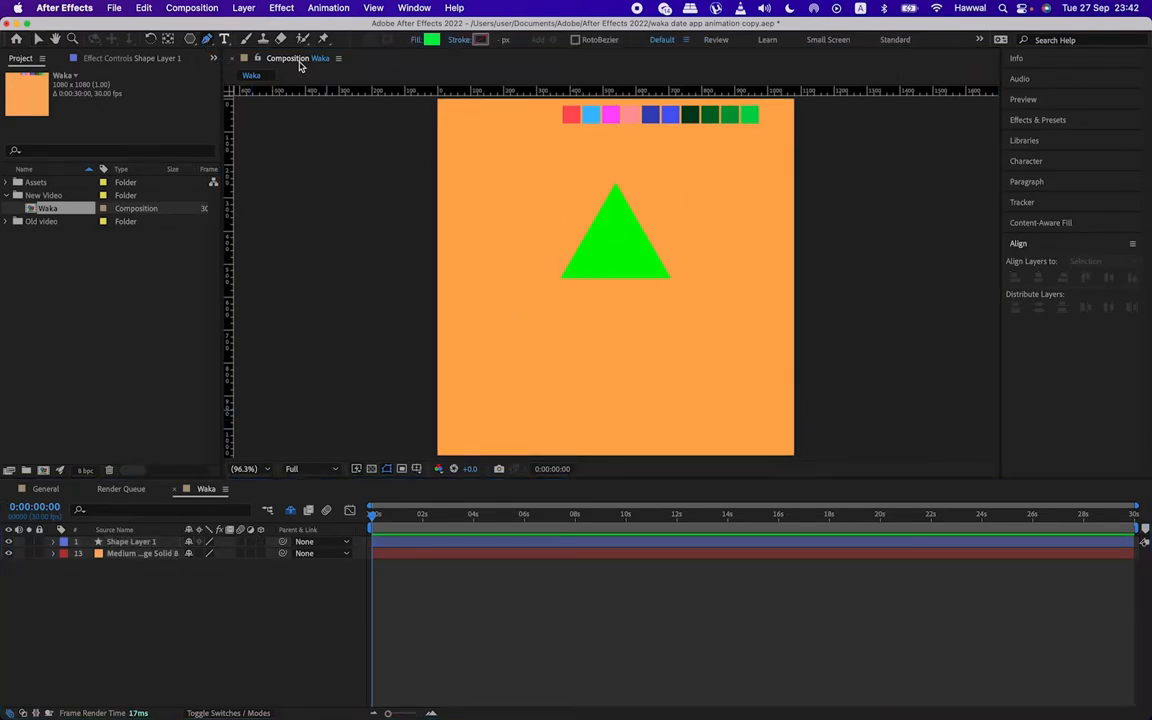
{"action": "left_click", "coordinate": [615, 186]}
{"action": "left_click", "coordinate": [527, 268]}
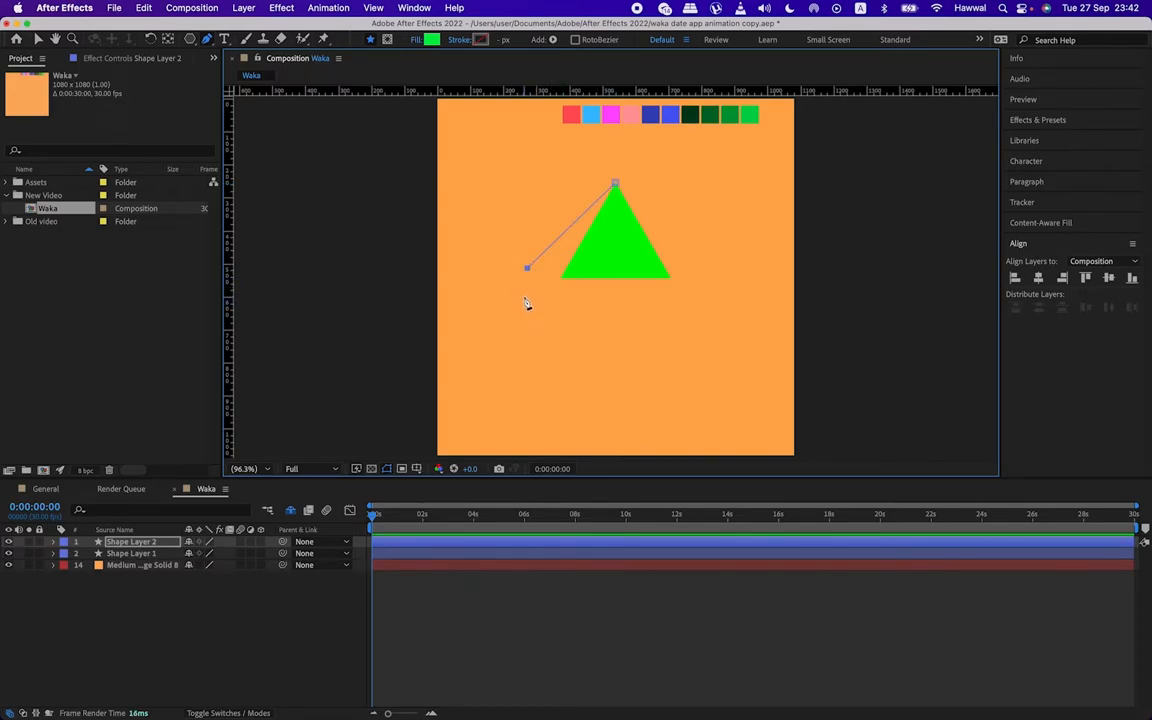
{"action": "key", "text": "super+z"}
{"action": "left_click_drag", "start_coordinate": [527, 269], "coordinate": [520, 279]}
{"action": "left_click", "coordinate": [591, 277]}
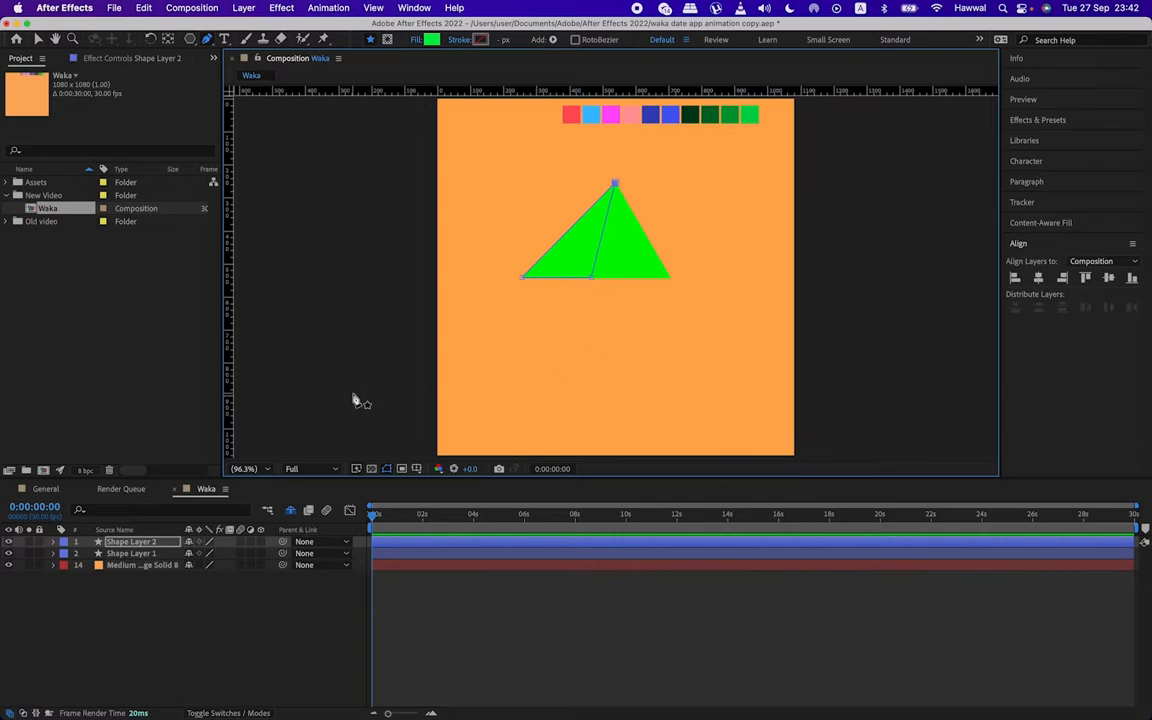
Step: Place Shape Layer 2 beneath Shape Layer 1, with both shape layers below the swatches and above the background
{"action": "left_click_drag", "start_coordinate": [160, 541], "coordinate": [143, 569]}
{"action": "left_click", "coordinate": [150, 543], "text": "shift"}
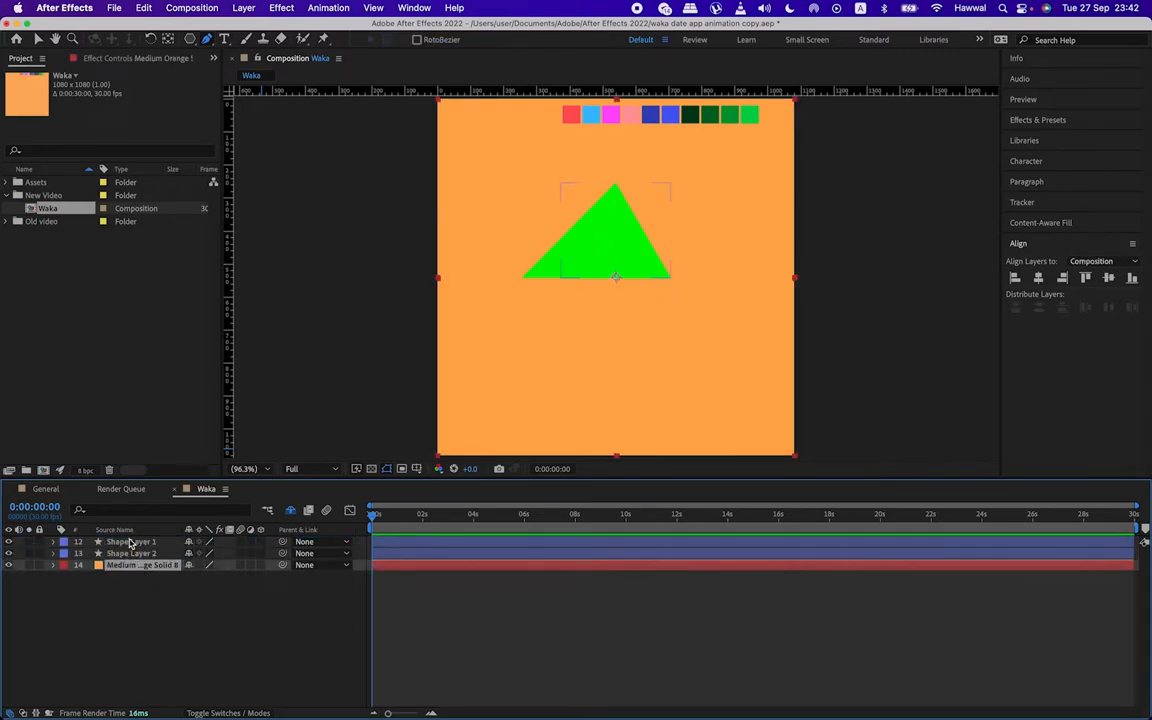
{"action": "left_click", "coordinate": [145, 542]}
{"action": "left_click", "coordinate": [149, 554]}
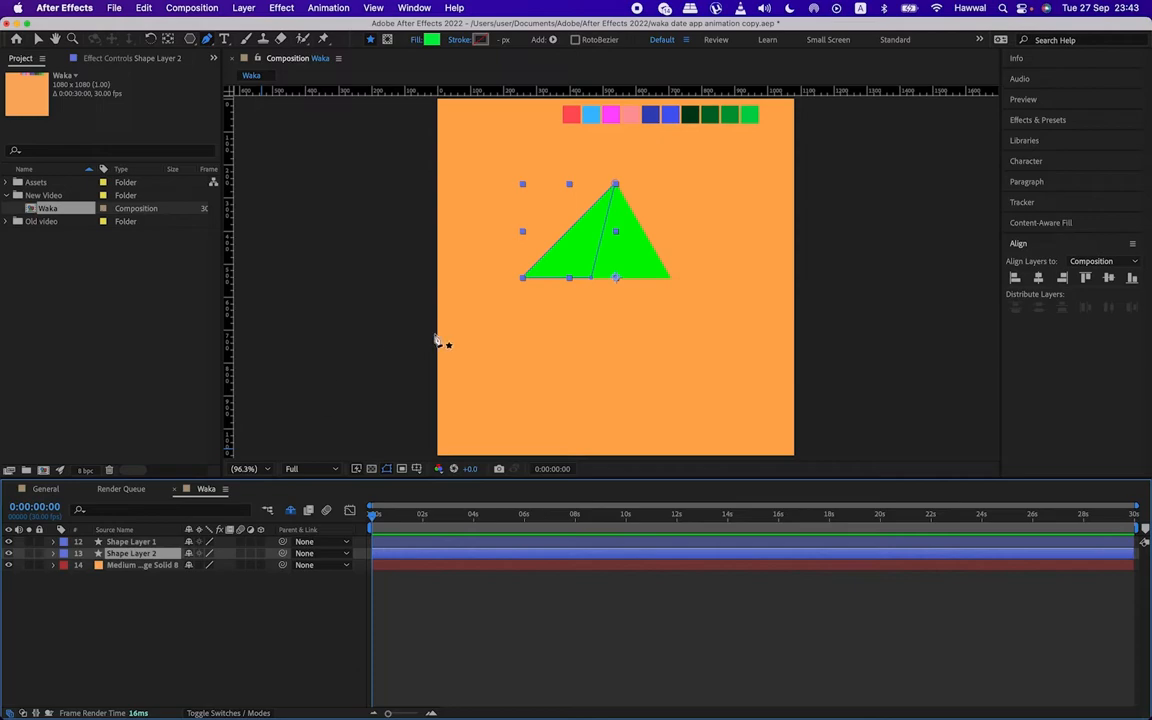
Step: Change the front triangle's fill to the bright green sampled from the last swatch in the row
{"action": "left_click", "coordinate": [138, 542]}
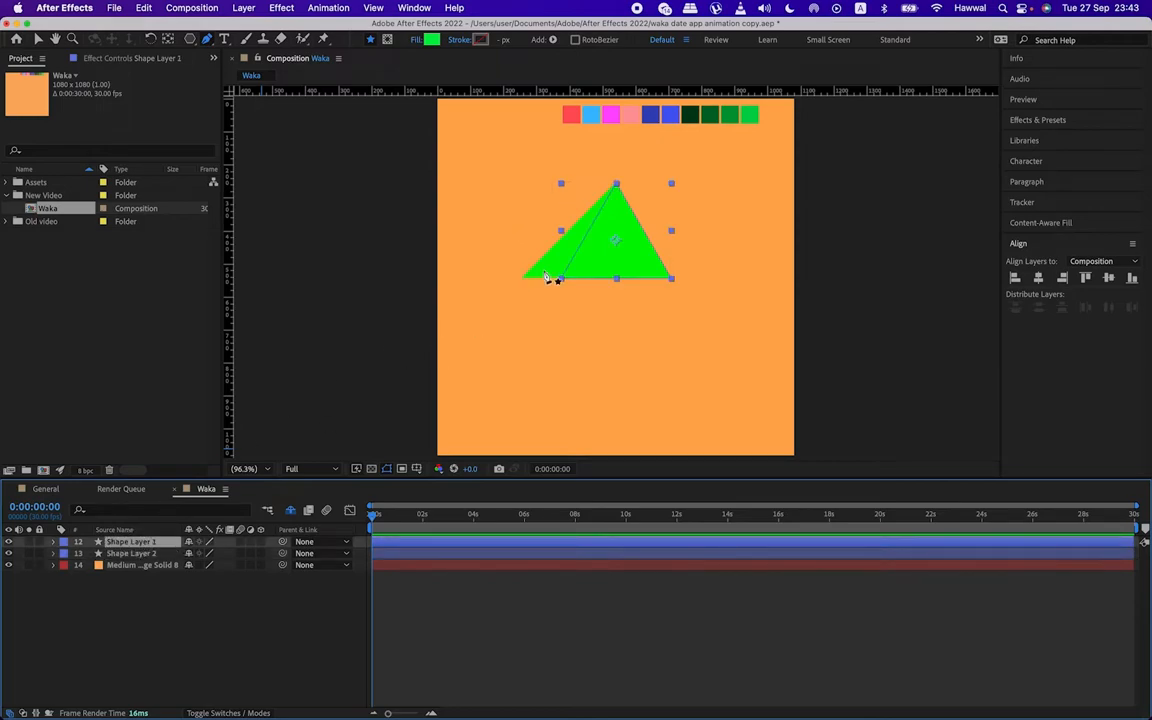
{"action": "left_click", "coordinate": [431, 40]}
{"action": "left_click", "coordinate": [693, 355]}
{"action": "left_click", "coordinate": [749, 114]}
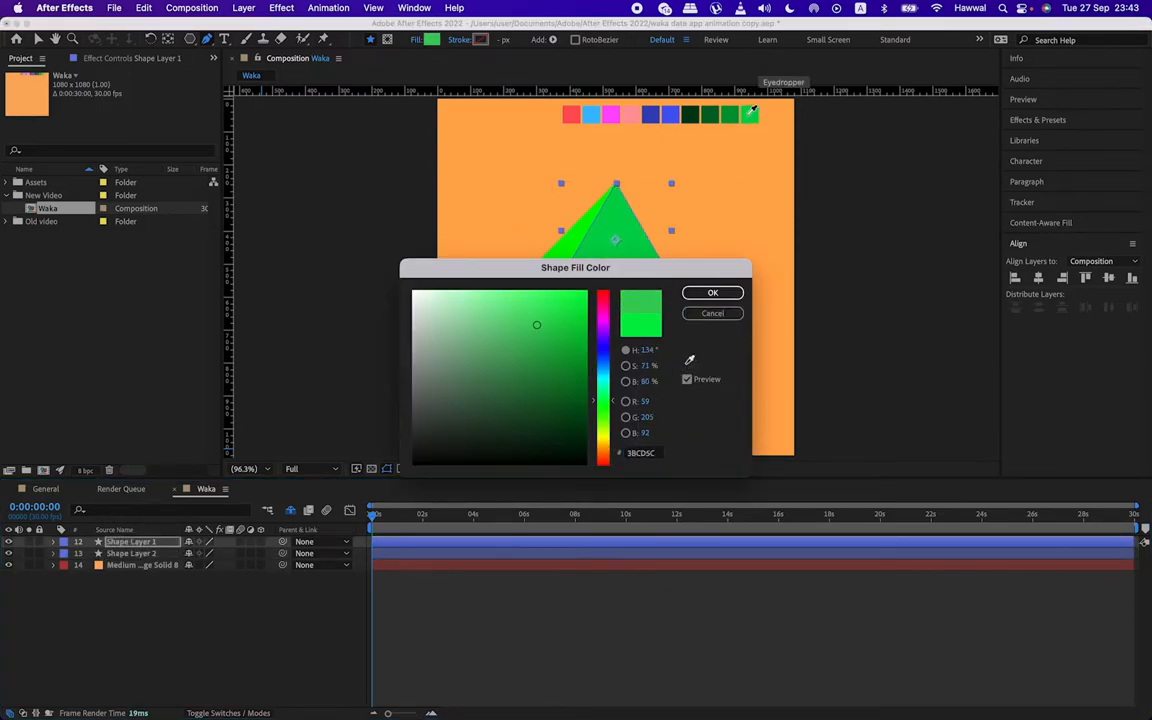
{"action": "left_click", "coordinate": [712, 292]}
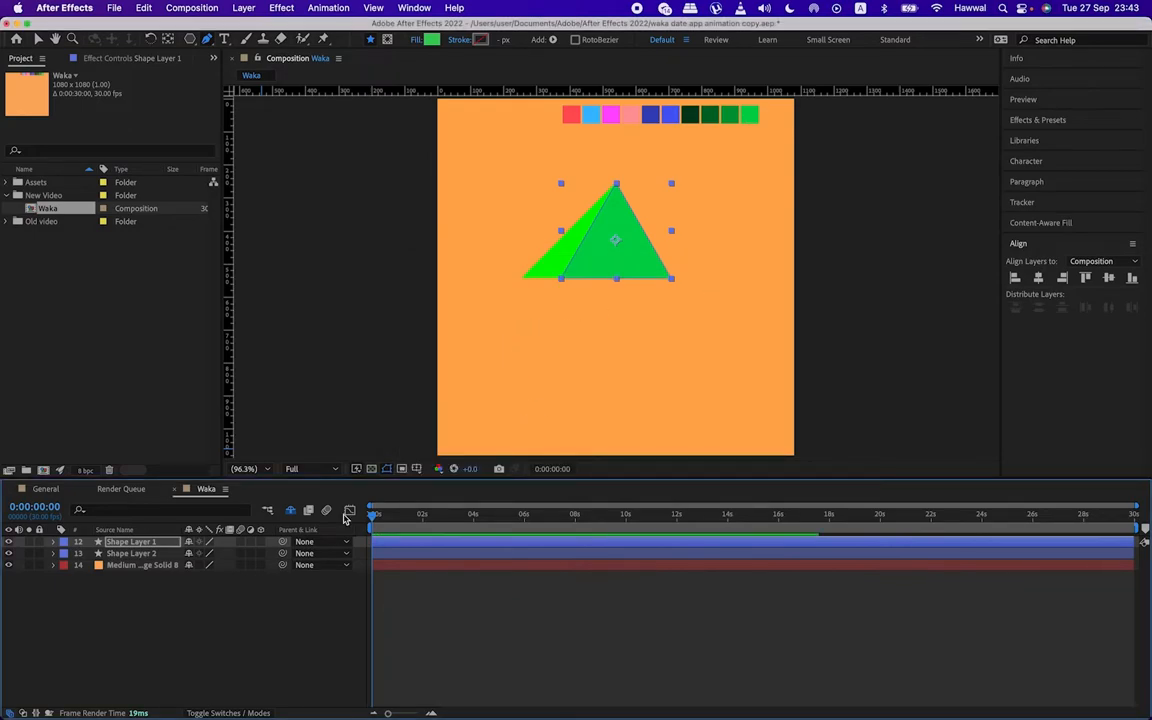
Step: Change the fill of the side face on Shape Layer 2 to the dark green 1F672F sampled from the second green swatch
{"action": "left_click", "coordinate": [138, 553]}
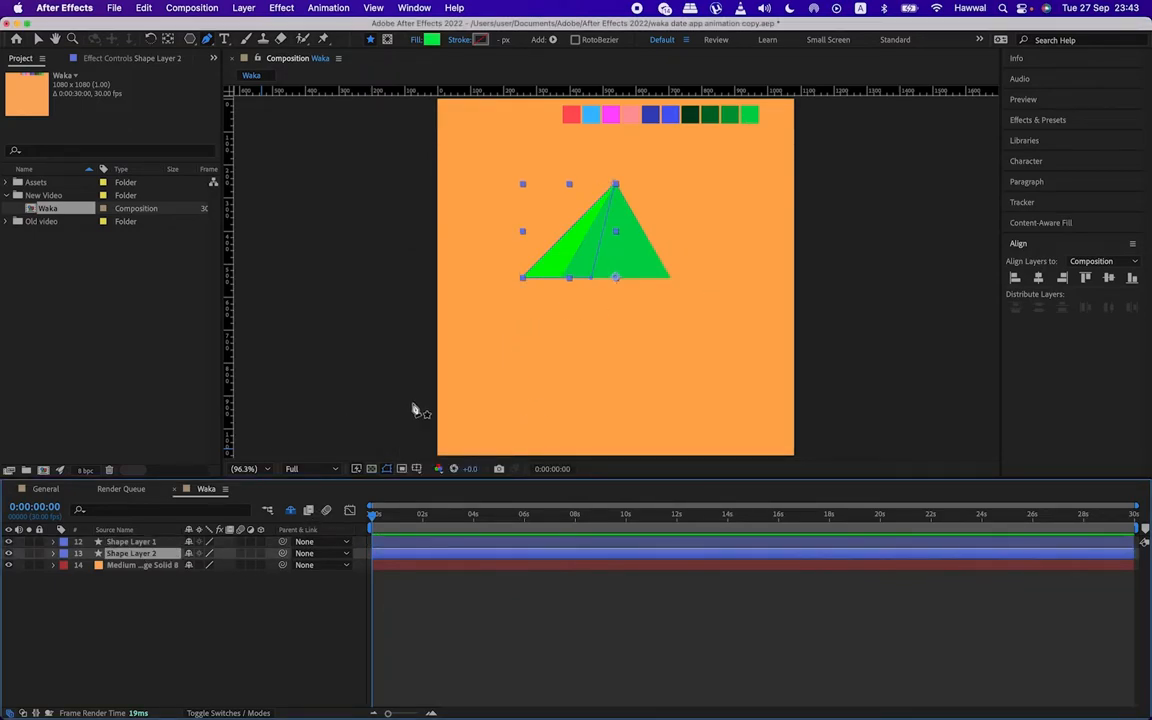
{"action": "left_click", "coordinate": [431, 40]}
{"action": "left_click", "coordinate": [689, 362]}
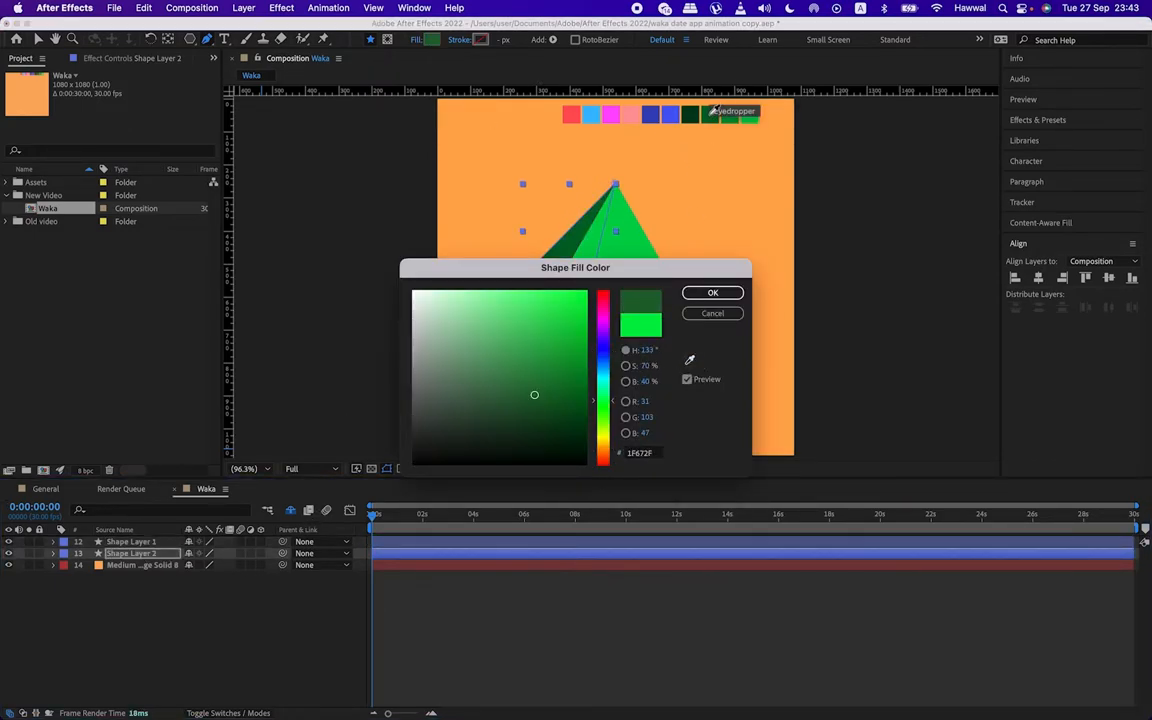
{"action": "left_click", "coordinate": [705, 116]}
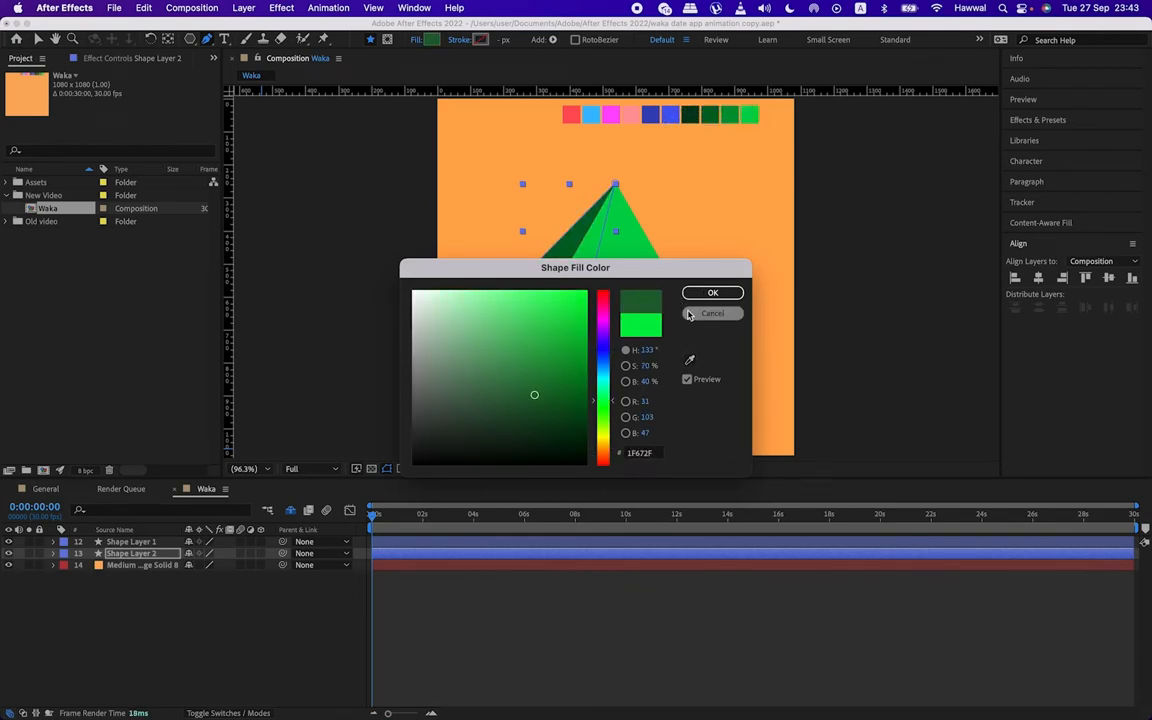
{"action": "left_click", "coordinate": [712, 292]}
Step: Give the front triangle on Shape Layer 1 a 2 px stroke in the darkest green 123B1B, sampled from the swatch row
{"action": "left_click", "coordinate": [145, 542]}
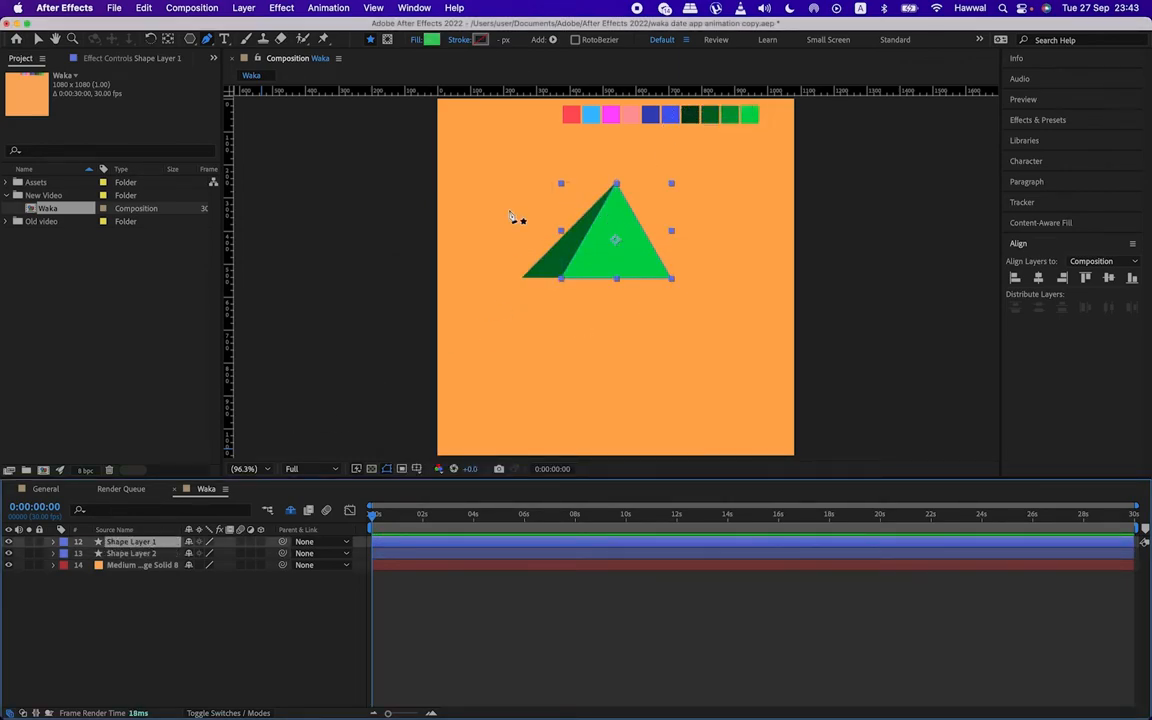
{"action": "left_click", "coordinate": [480, 40]}
{"action": "left_click", "coordinate": [688, 361]}
{"action": "left_click", "coordinate": [696, 117]}
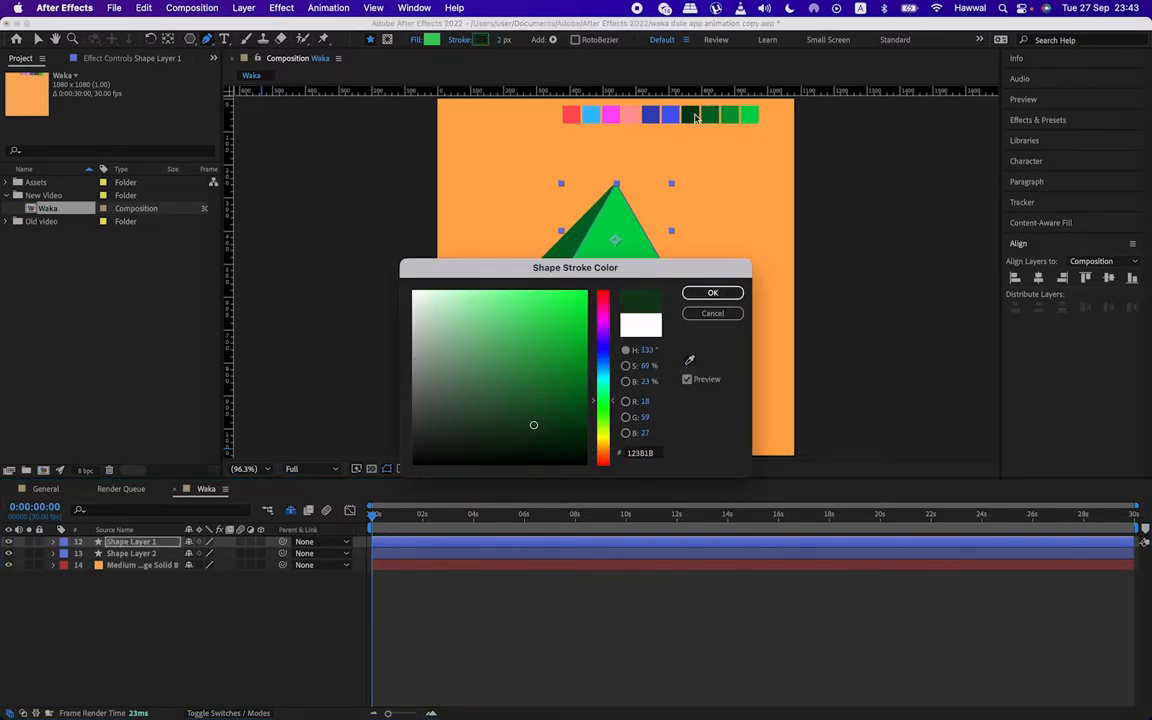
{"action": "left_click", "coordinate": [712, 293]}
{"action": "left_click", "coordinate": [230, 603]}
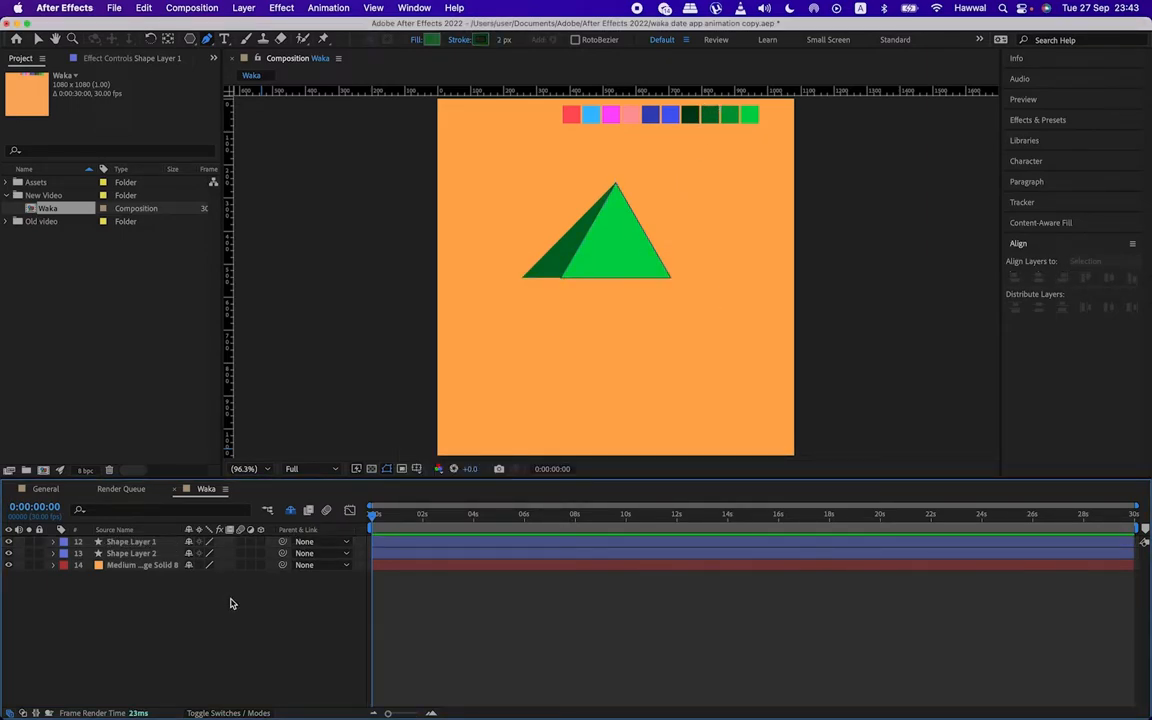
Step: Place a horizontal guide along the base of the front triangle
{"action": "left_click", "coordinate": [140, 541]}
{"action": "left_click_drag", "start_coordinate": [495, 91], "coordinate": [496, 278]}
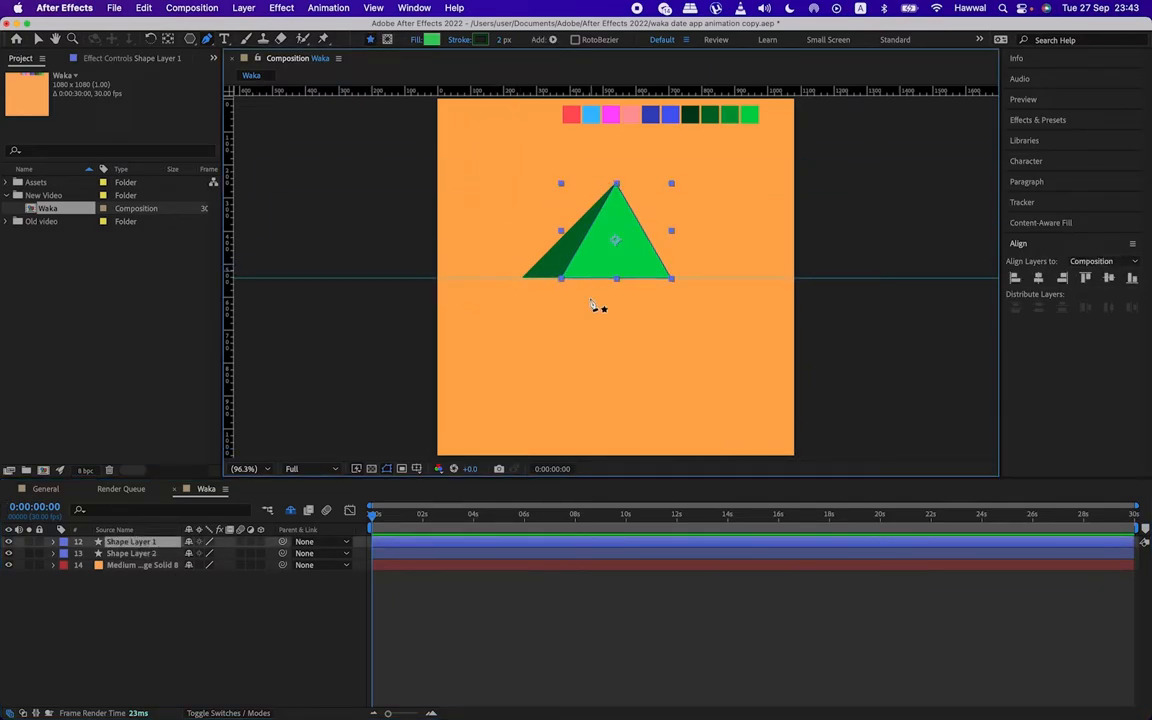
Step: Fine-tune the two base points of the side face's path on Shape Layer 2 so they sit on the guide
{"action": "left_click", "coordinate": [146, 554]}
{"action": "scroll", "coordinate": [566, 250], "scroll_direction": "up", "scroll_amount": 6}
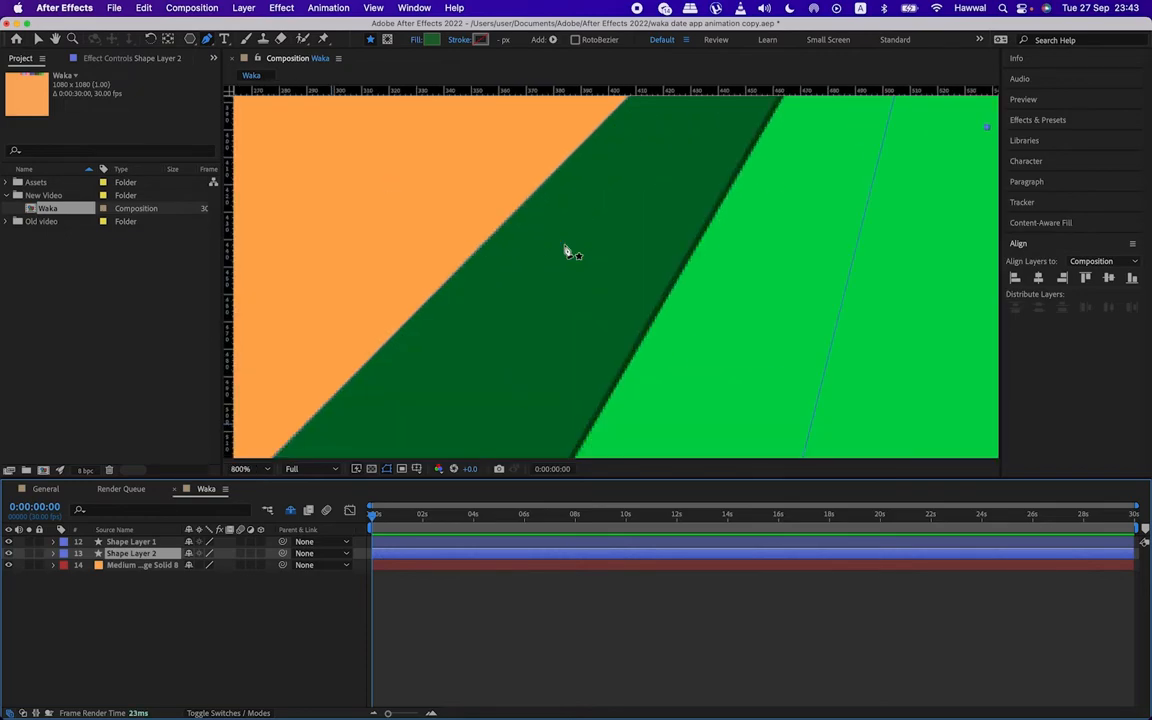
{"action": "scroll", "coordinate": [566, 251], "scroll_direction": "down", "scroll_amount": 3}
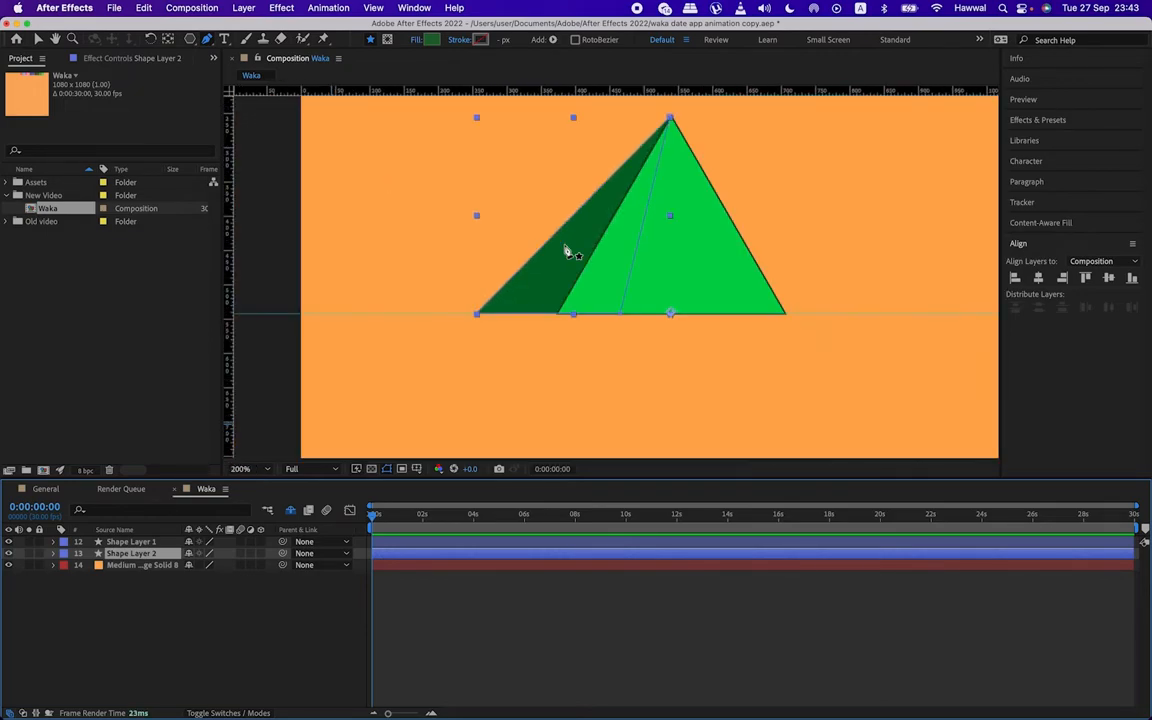
{"action": "left_click", "coordinate": [38, 39]}
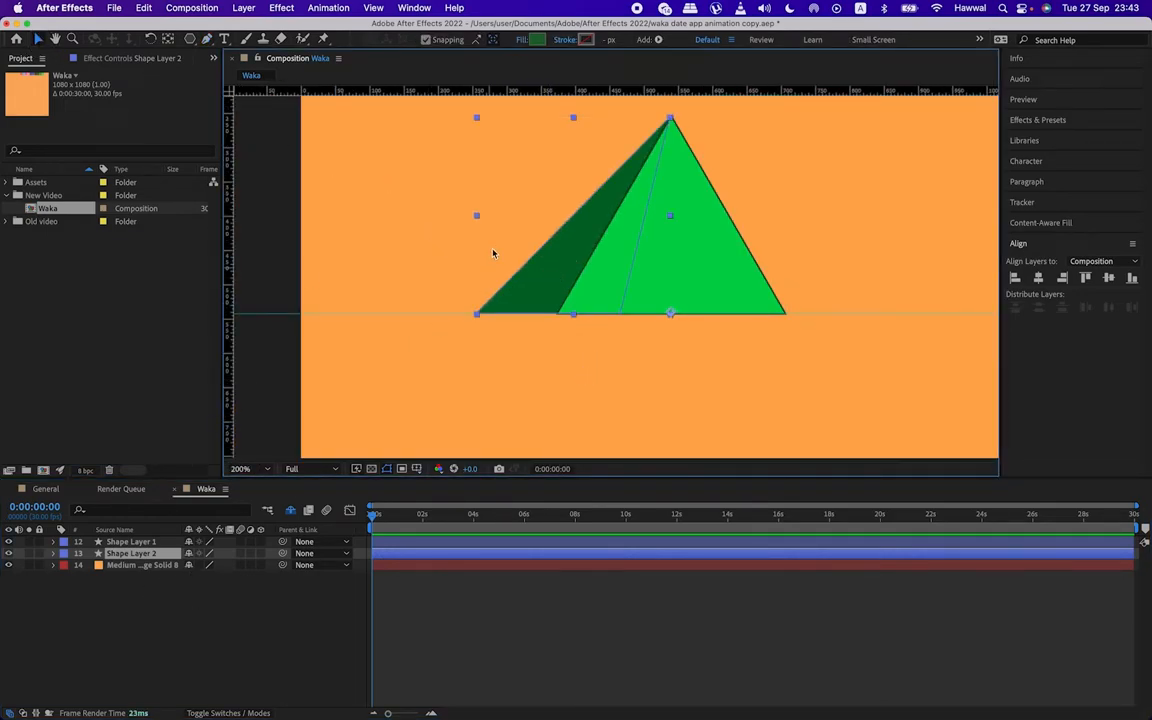
{"action": "left_click", "coordinate": [209, 38]}
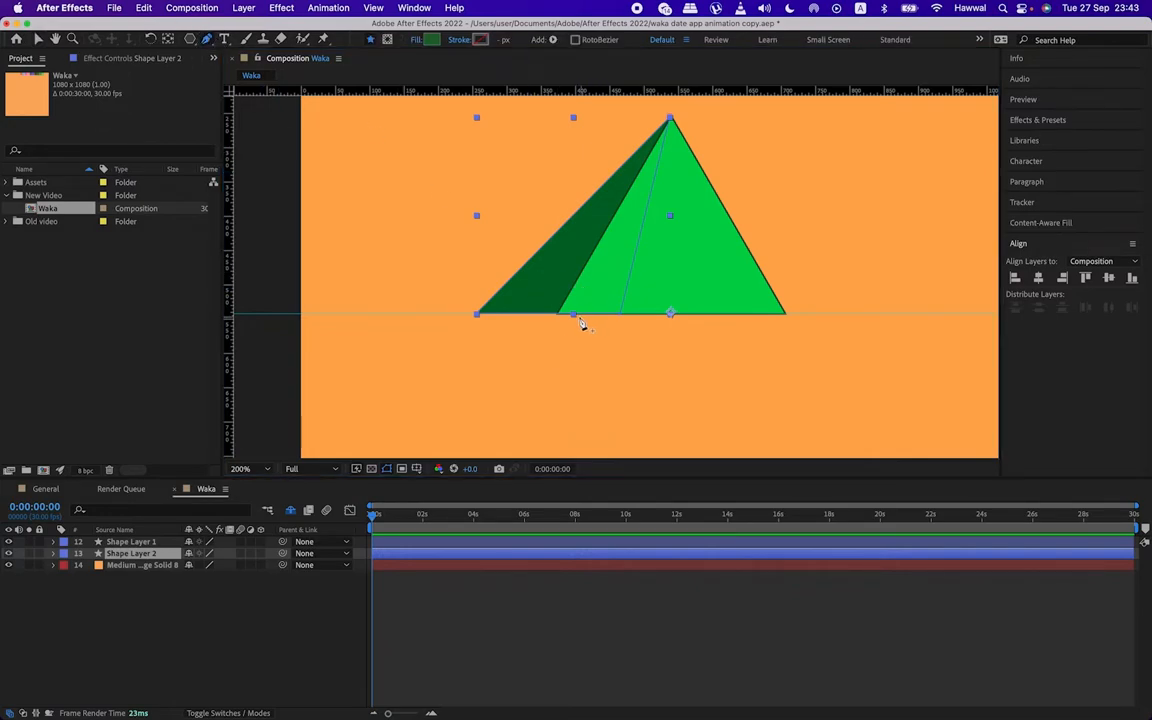
{"action": "left_click", "coordinate": [54, 555]}
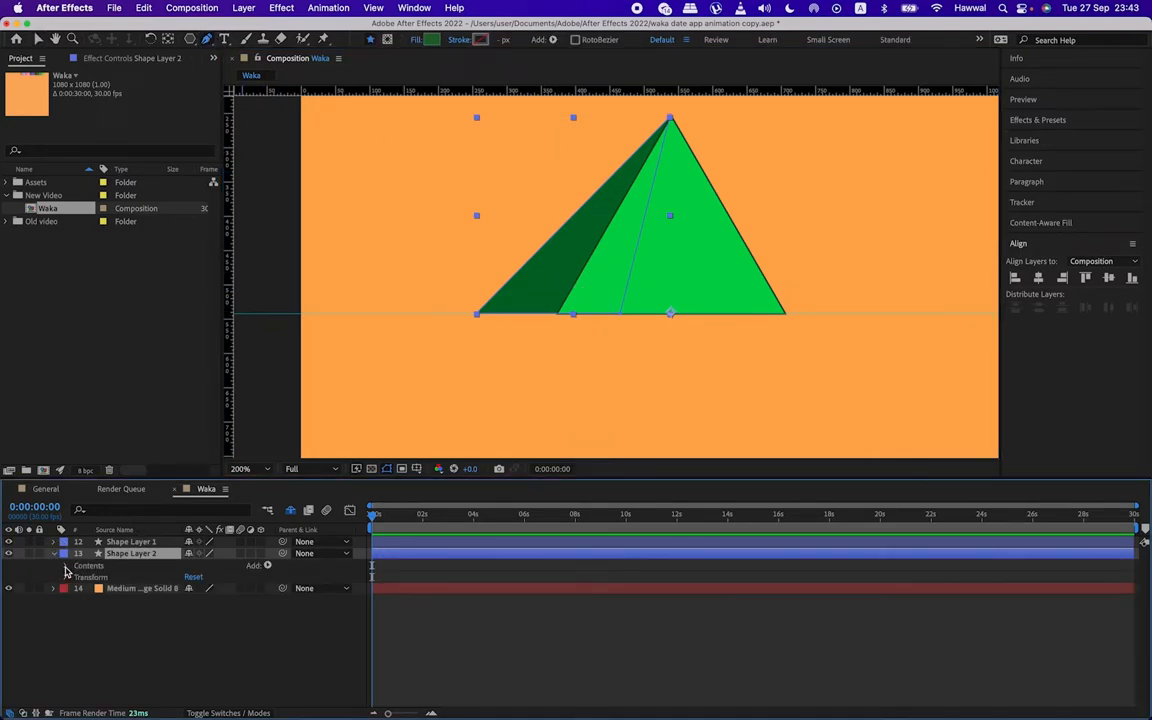
{"action": "left_click", "coordinate": [66, 566]}
{"action": "left_click", "coordinate": [76, 577]}
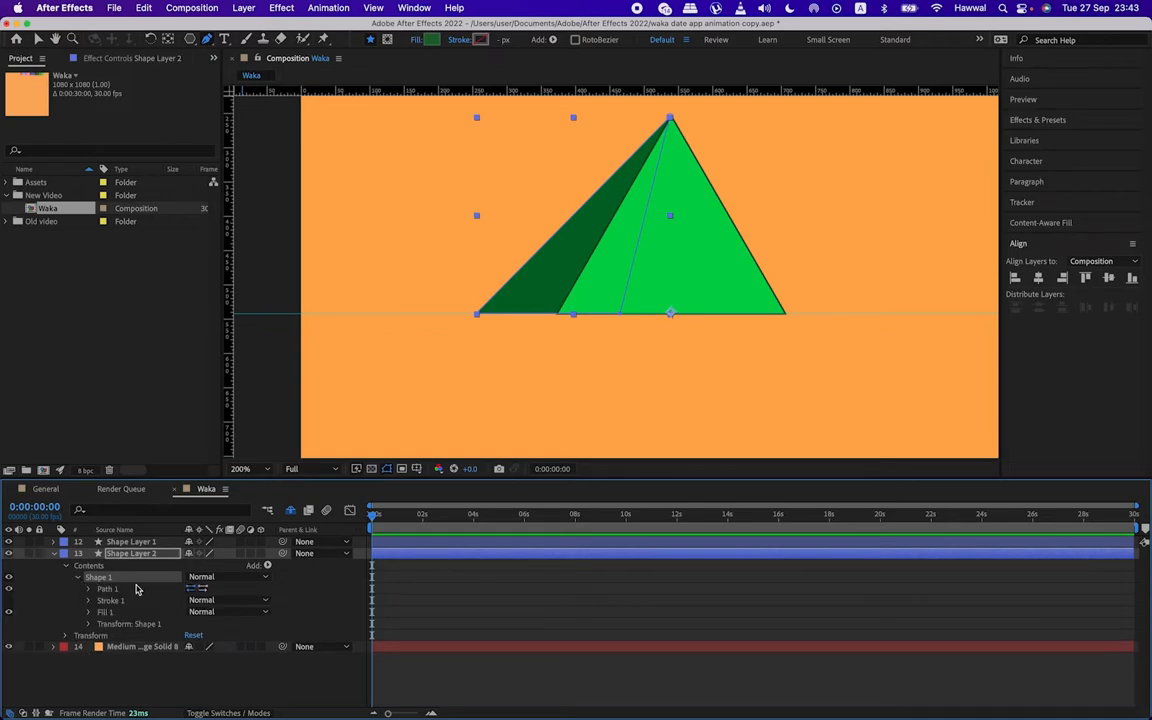
{"action": "left_click_drag", "start_coordinate": [621, 313], "coordinate": [617, 313]}
{"action": "mouse_move", "coordinate": [477, 314]}
{"action": "left_mouse_down"}
{"action": "mouse_move", "coordinate": [463, 319]}
{"action": "mouse_move", "coordinate": [476, 314]}
{"action": "left_mouse_up"}
{"action": "key", "text": "v"}
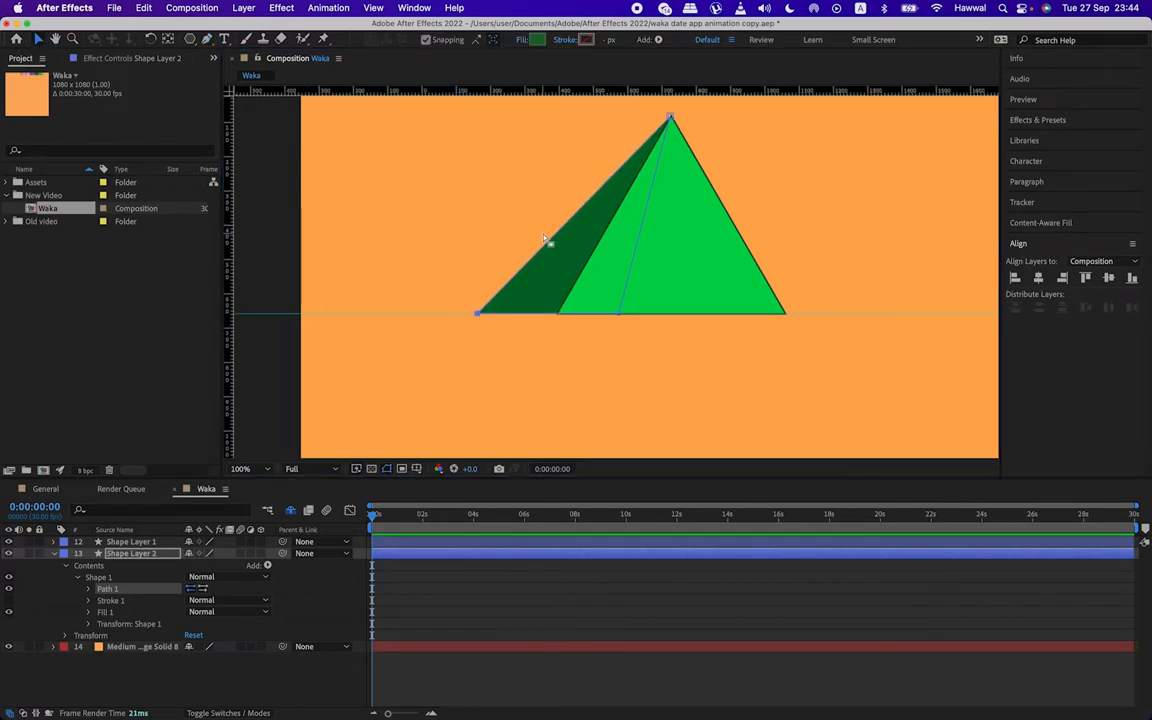
{"action": "scroll", "coordinate": [545, 238], "scroll_direction": "down", "scroll_amount": 2}
{"action": "scroll", "coordinate": [545, 238], "scroll_direction": "up", "scroll_amount": 1}
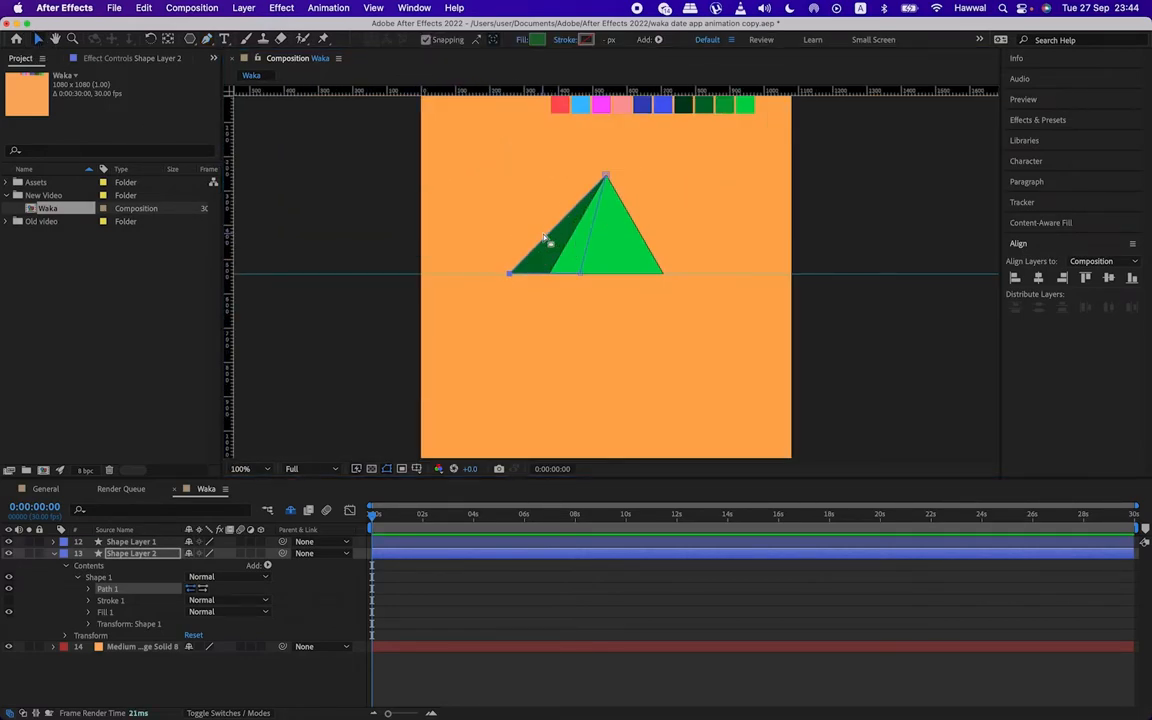
{"action": "left_click", "coordinate": [54, 553]}
{"action": "left_click", "coordinate": [135, 603]}
{"action": "left_click", "coordinate": [153, 556]}
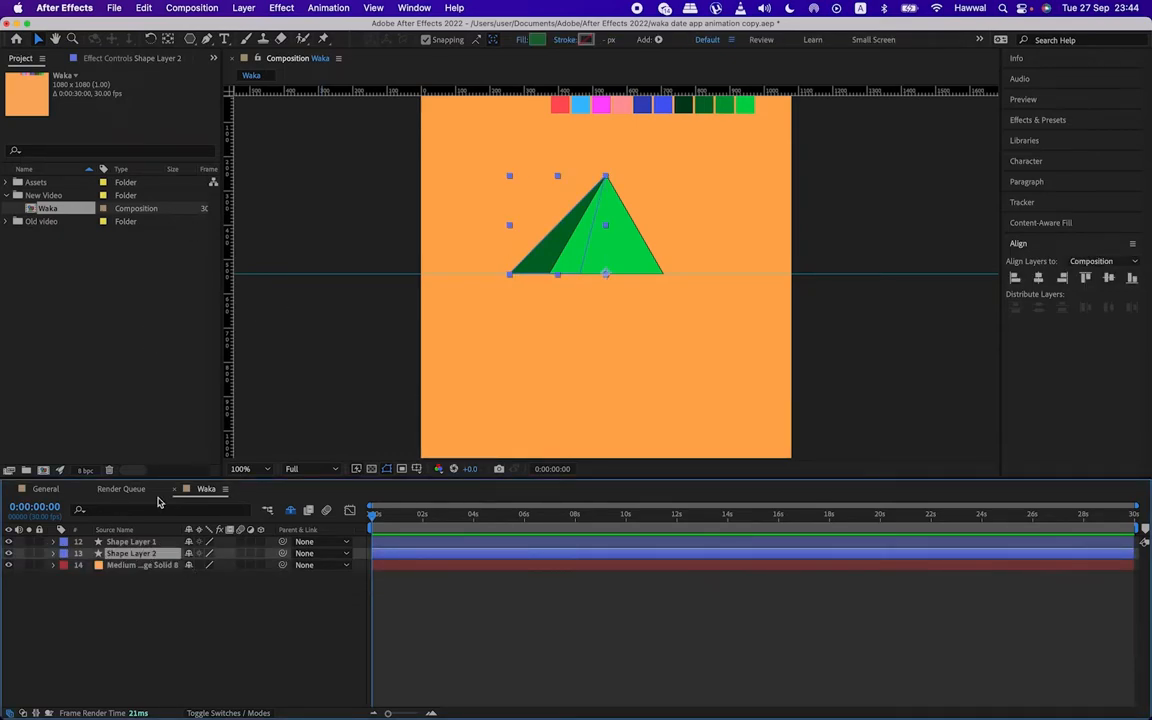
Step: Draw a large rectangle on a new shape layer, hanging from the guide beneath the triangle down to the composition's lower edge
{"action": "left_click", "coordinate": [135, 598]}
{"action": "left_click_drag", "start_coordinate": [190, 40], "coordinate": [245, 100]}
{"action": "mouse_move", "coordinate": [722, 272]}
{"action": "left_mouse_down"}
{"action": "mouse_move", "coordinate": [458, 339]}
{"action": "mouse_move", "coordinate": [450, 476]}
{"action": "mouse_move", "coordinate": [518, 463]}
{"action": "left_mouse_up"}
{"action": "key", "text": "v"}
Step: Give the new rectangle a 2 px dark green stroke and a bright green fill sampled from the last swatch
{"action": "left_click", "coordinate": [565, 40]}
{"action": "left_click", "coordinate": [600, 419]}
{"action": "left_click", "coordinate": [538, 41]}
{"action": "left_click", "coordinate": [689, 357]}
{"action": "left_click", "coordinate": [748, 103]}
{"action": "left_click", "coordinate": [712, 293]}
{"action": "left_click", "coordinate": [150, 641]}
{"action": "key", "text": "u"}
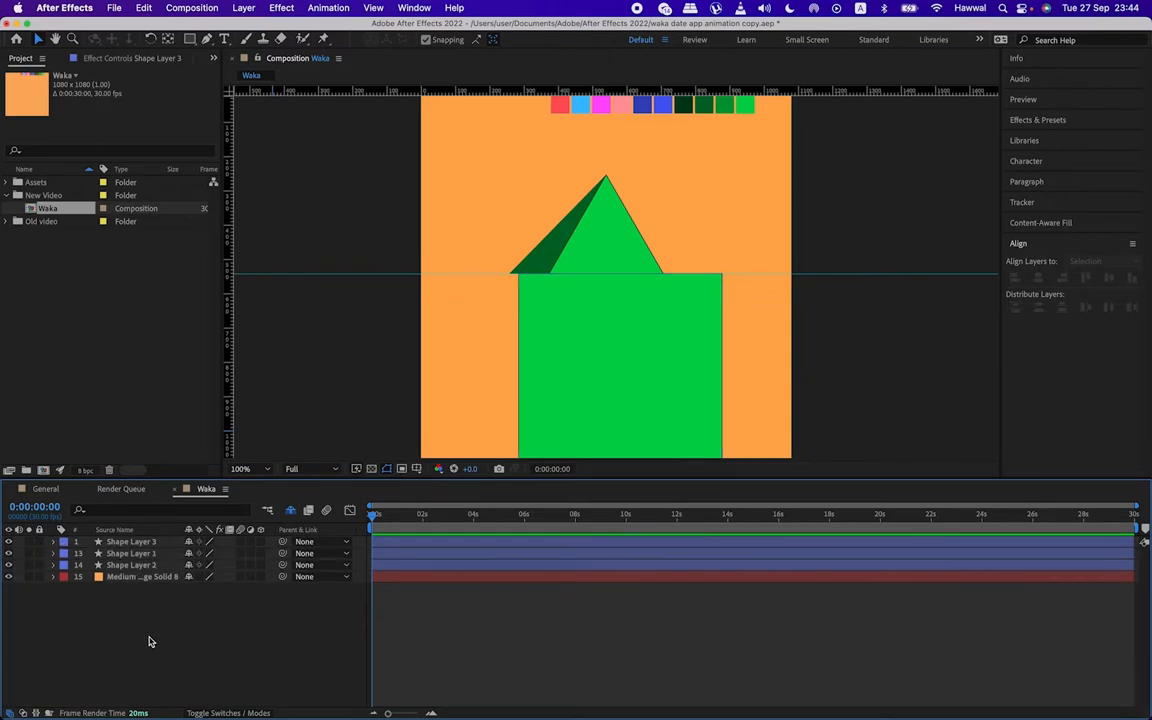
{"action": "key", "text": "XF86AudioRaiseVolume"}
Step: Add a narrow dark green rectangle to Shape Layer 2 as the body's side face, with its upper edge on the guide
{"action": "left_click", "coordinate": [140, 565]}
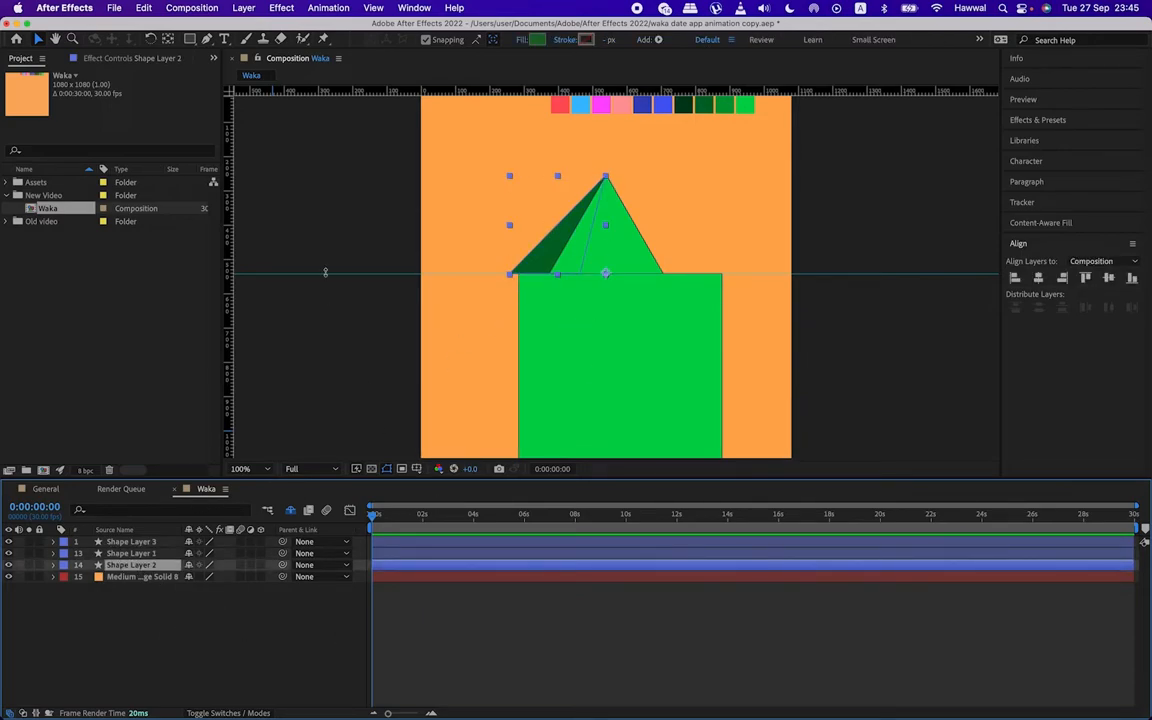
{"action": "key", "text": "q"}
{"action": "left_click_drag", "start_coordinate": [517, 270], "coordinate": [447, 458]}
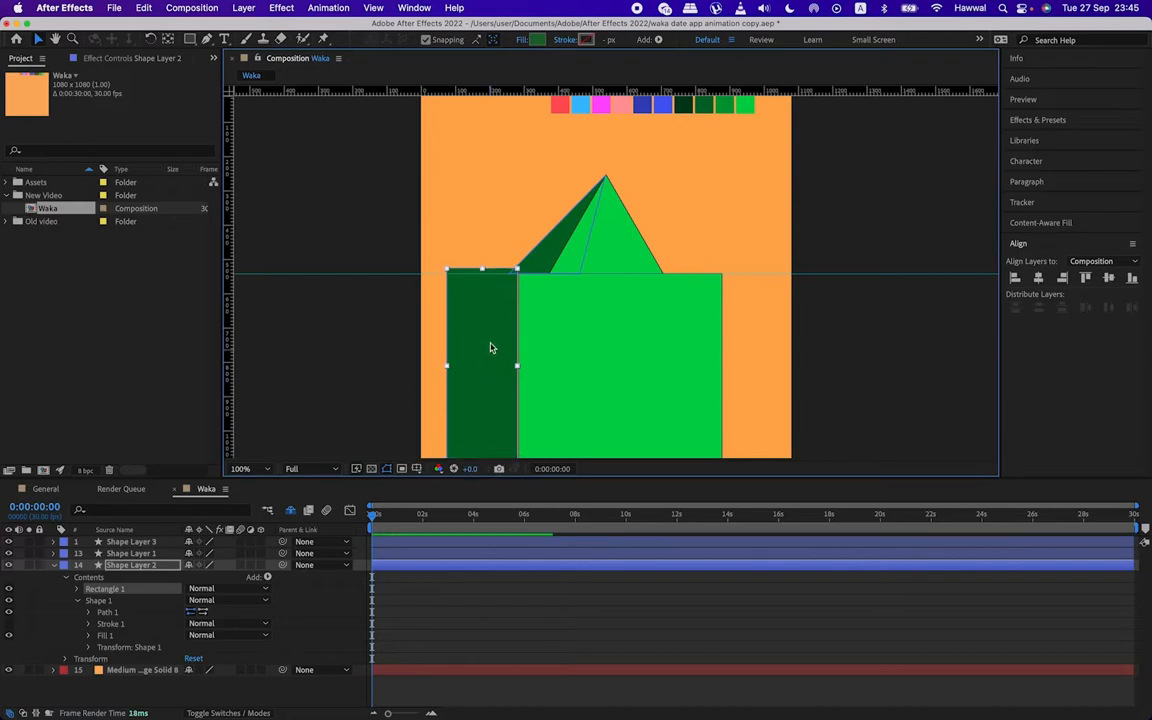
{"action": "left_click_drag", "start_coordinate": [494, 339], "coordinate": [505, 373]}
Step: Widen the front rectangle on Shape Layer 3 and shift it slightly to the right
{"action": "left_click", "coordinate": [598, 358]}
{"action": "left_click", "coordinate": [53, 542]}
{"action": "left_click", "coordinate": [77, 566]}
{"action": "left_click", "coordinate": [125, 577]}
{"action": "key", "text": "shift+Left"}
{"action": "key", "text": "shift+Left"}
{"action": "key", "text": "shift+Right"}
{"action": "key", "text": "shift+Right"}
{"action": "key", "text": "shift+Right"}
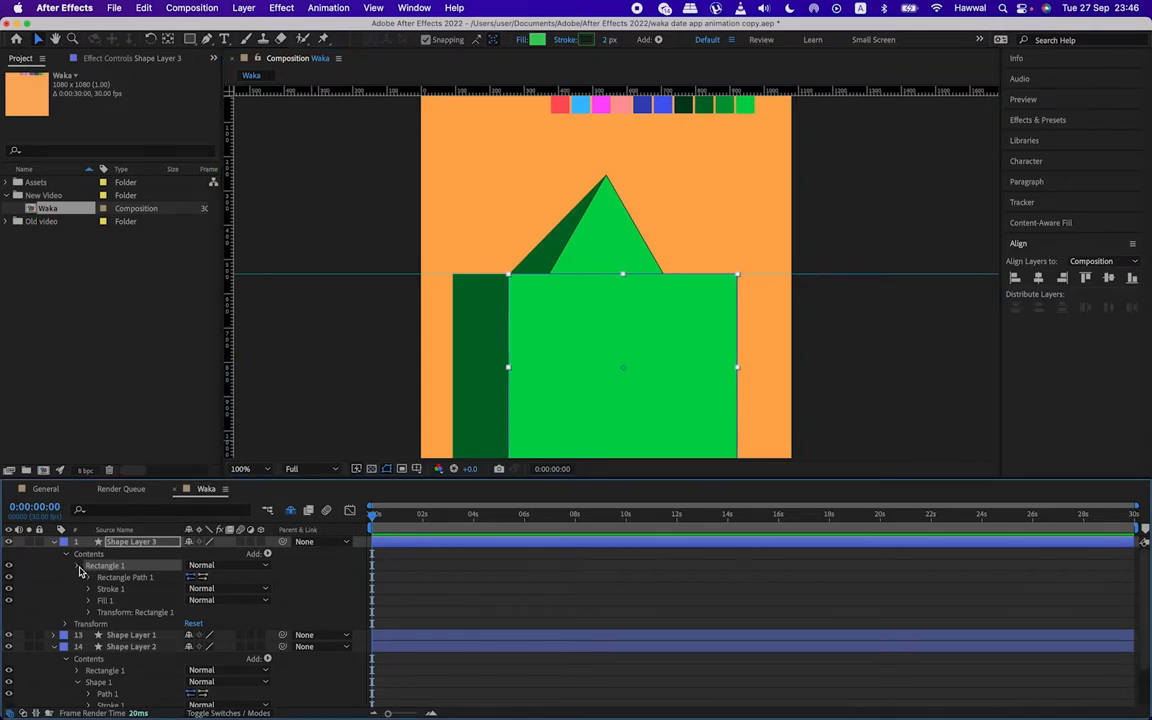
{"action": "left_click", "coordinate": [79, 567]}
Step: Remove the stroke from the front rectangle on Shape Layer 3
{"action": "key", "text": "u"}
{"action": "left_click", "coordinate": [100, 630]}
{"action": "left_click", "coordinate": [54, 542]}
{"action": "left_click", "coordinate": [126, 565]}
{"action": "left_click", "coordinate": [566, 42]}
{"action": "key", "text": "Escape"}
{"action": "left_click", "coordinate": [208, 636]}
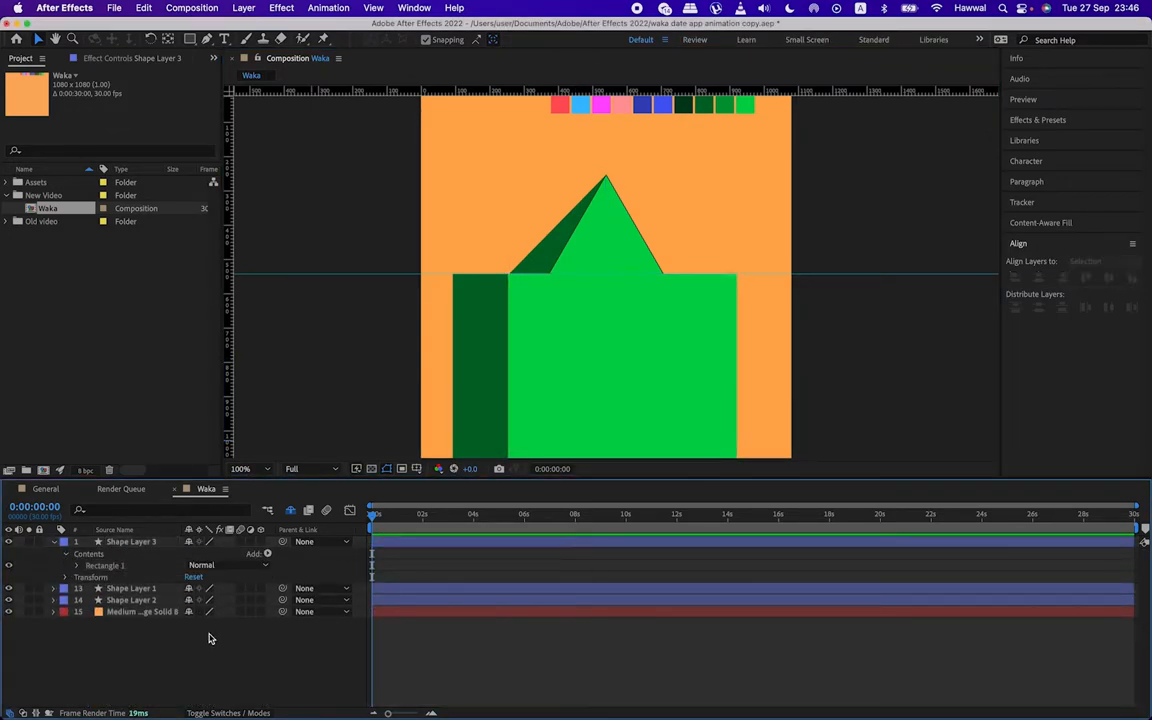
{"action": "left_click", "coordinate": [54, 542]}
{"action": "left_click", "coordinate": [126, 542]}
{"action": "scroll", "coordinate": [514, 292], "scroll_direction": "up", "scroll_amount": 3}
{"action": "left_click_drag", "start_coordinate": [381, 250], "coordinate": [506, 238]}
{"action": "key", "text": "super+z"}
Step: Move the dark side rectangle on Shape Layer 2 to the right so it tucks behind the front rectangle
{"action": "left_click", "coordinate": [54, 565]}
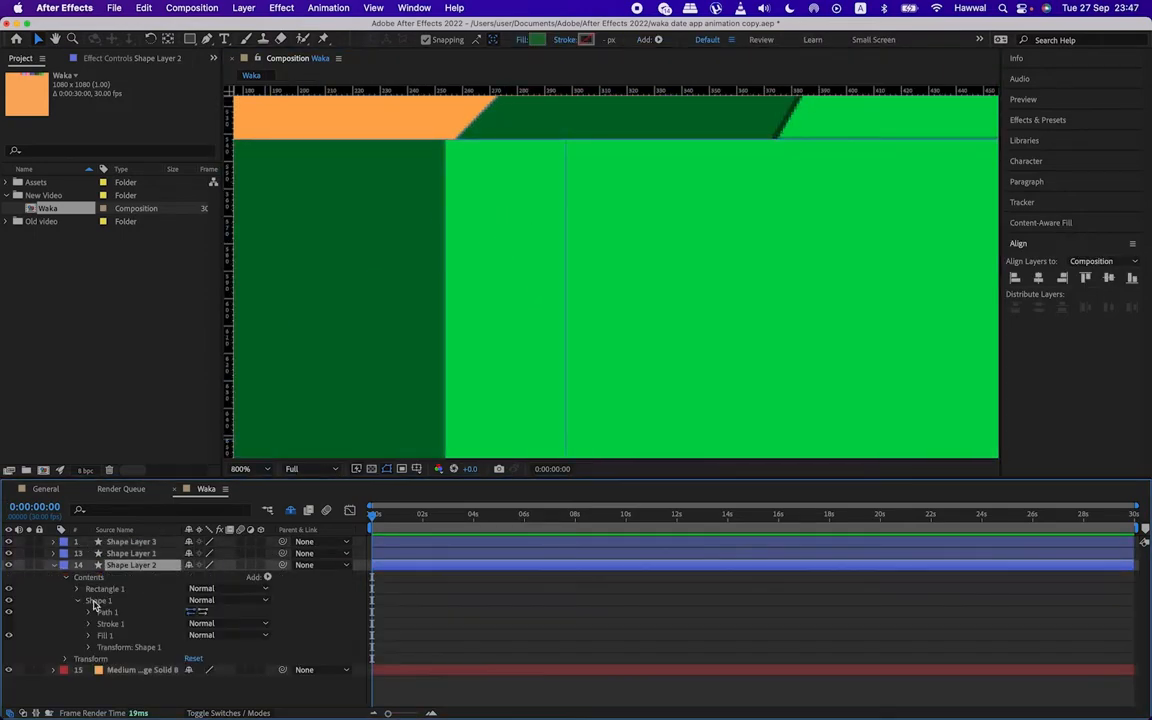
{"action": "left_click", "coordinate": [77, 600]}
{"action": "left_click", "coordinate": [105, 600]}
{"action": "left_click", "coordinate": [112, 589]}
{"action": "left_click_drag", "start_coordinate": [384, 392], "coordinate": [455, 372]}
{"action": "scroll", "coordinate": [455, 372], "scroll_direction": "down", "scroll_amount": 3}
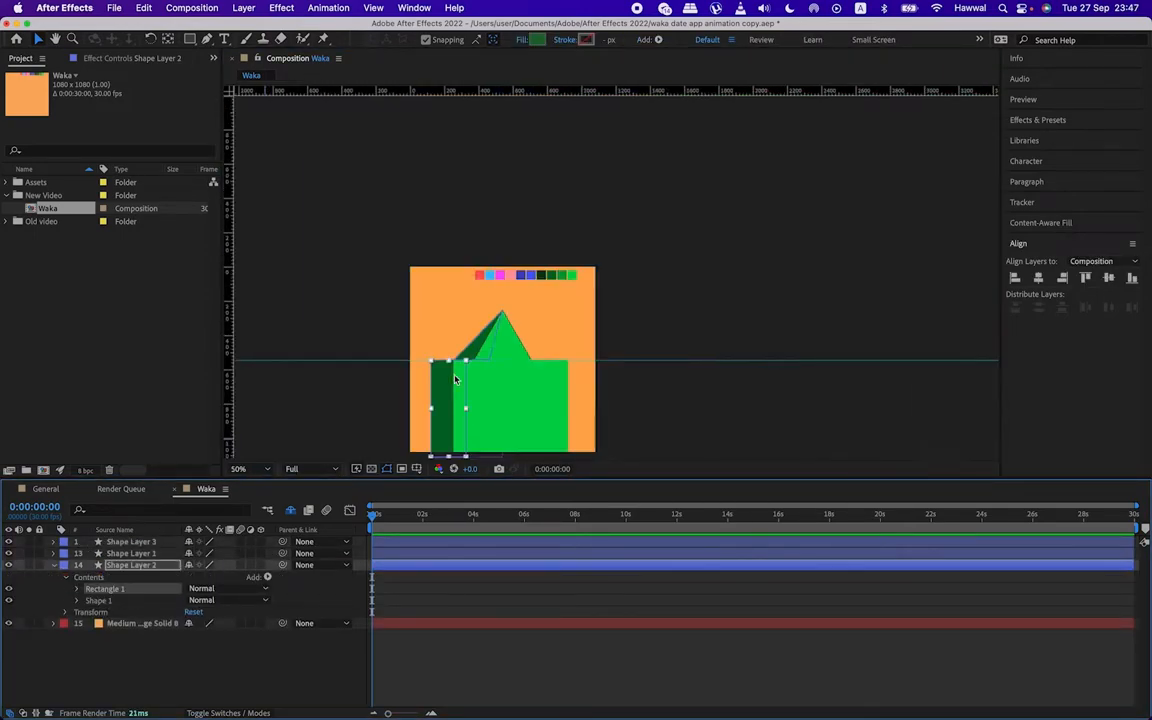
Step: Shift the front rectangle on Shape Layer 3 to the left and widen it slightly on both sides
{"action": "left_click", "coordinate": [144, 543]}
{"action": "key", "text": "shift+Left"}
{"action": "key", "text": "shift+Left"}
{"action": "key", "text": "shift+Left"}
{"action": "key", "text": "shift+Left"}
{"action": "left_click", "coordinate": [54, 542]}
{"action": "left_click", "coordinate": [106, 565]}
{"action": "left_click_drag", "start_coordinate": [667, 437], "coordinate": [674, 440]}
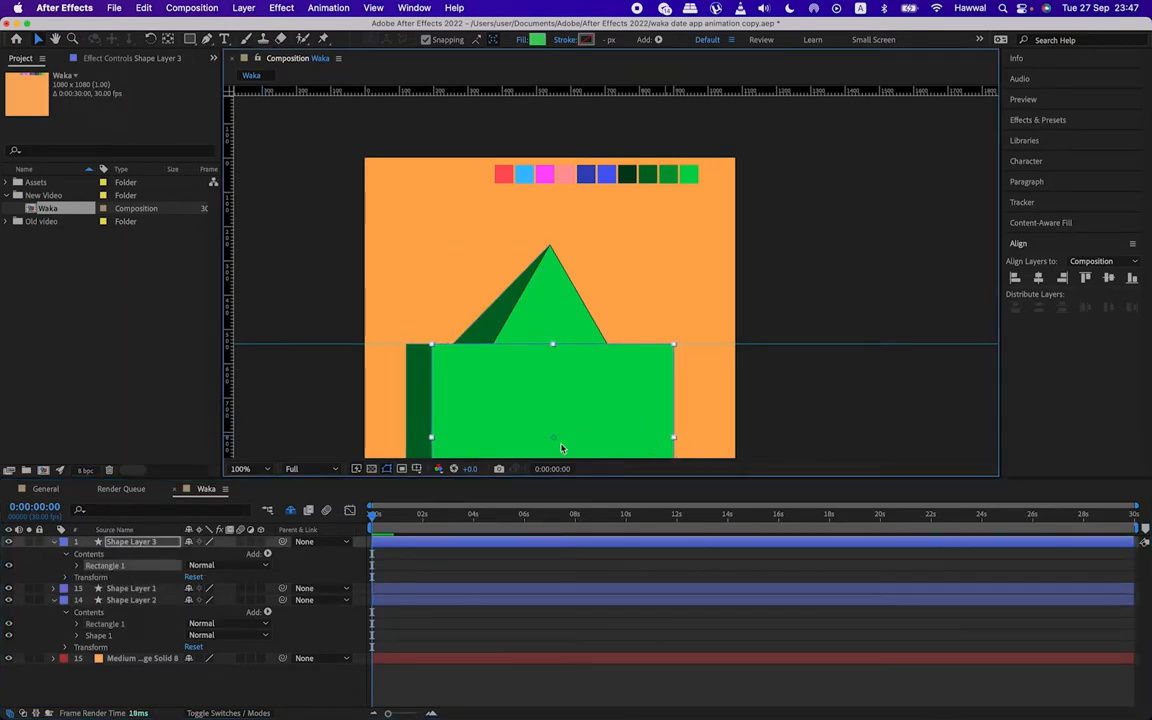
Step: Remove the stroke from the front triangle on Shape Layer 1
{"action": "left_click", "coordinate": [54, 542]}
{"action": "left_click", "coordinate": [128, 553]}
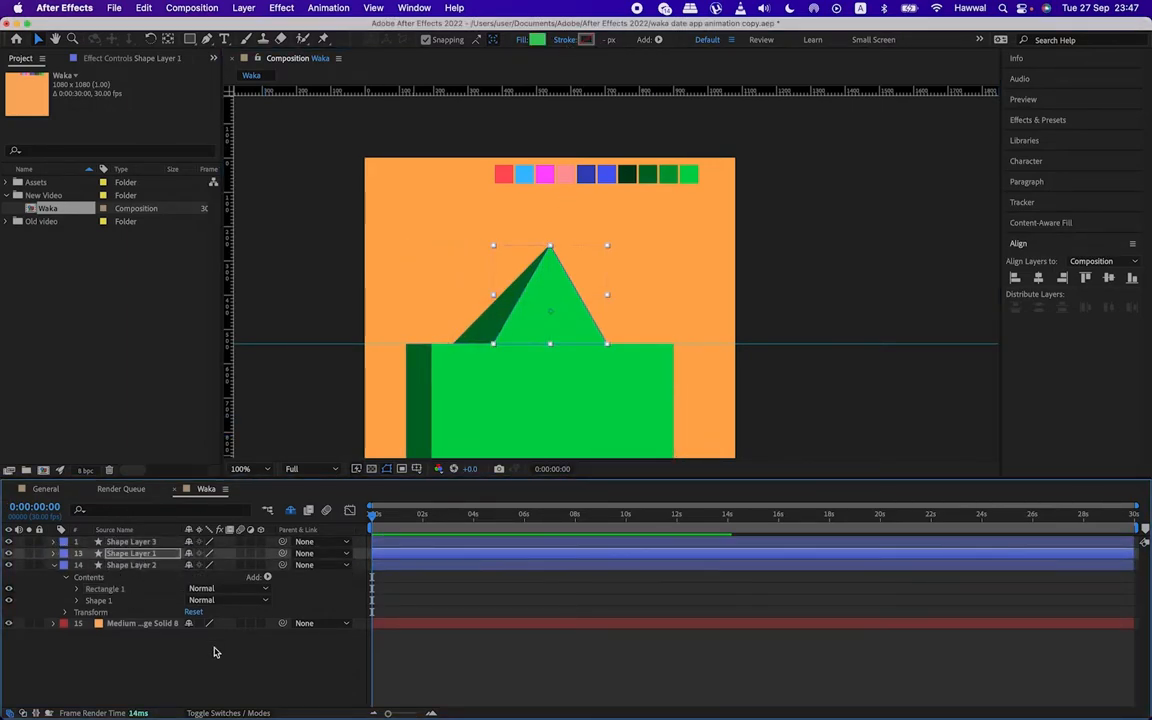
{"action": "left_click", "coordinate": [193, 673]}
Step: Nudge the dark side rectangle on Shape Layer 2 to the left so it extends further out from behind the front rectangle
{"action": "left_click", "coordinate": [55, 565]}
{"action": "left_click", "coordinate": [135, 543]}
{"action": "left_click", "coordinate": [121, 567]}
{"action": "left_click", "coordinate": [55, 565]}
{"action": "left_click", "coordinate": [118, 590]}
{"action": "key", "text": "shift+Left"}
{"action": "key", "text": "shift+Left"}
{"action": "key", "text": "shift+Left"}
{"action": "key", "text": "shift+Left"}
{"action": "key", "text": "shift+Left"}
{"action": "key", "text": "shift+Left"}
{"action": "key", "text": "shift+Left"}
{"action": "key", "text": "shift+Left"}
{"action": "key", "text": "shift+Left"}
{"action": "key", "text": "shift+Right"}
{"action": "scroll", "coordinate": [594, 329], "scroll_direction": "down", "scroll_amount": 3}
{"action": "scroll", "coordinate": [594, 329], "scroll_direction": "up", "scroll_amount": 3}
{"action": "key", "text": "shift+Right"}
{"action": "key", "text": "shift+Right"}
{"action": "key", "text": "shift+Right"}
{"action": "key", "text": "shift+Right"}
{"action": "key", "text": "shift+Right"}
Step: Move the outer base corner of the triangle's dark side face slightly right along the guide to narrow the face
{"action": "left_click", "coordinate": [100, 600]}
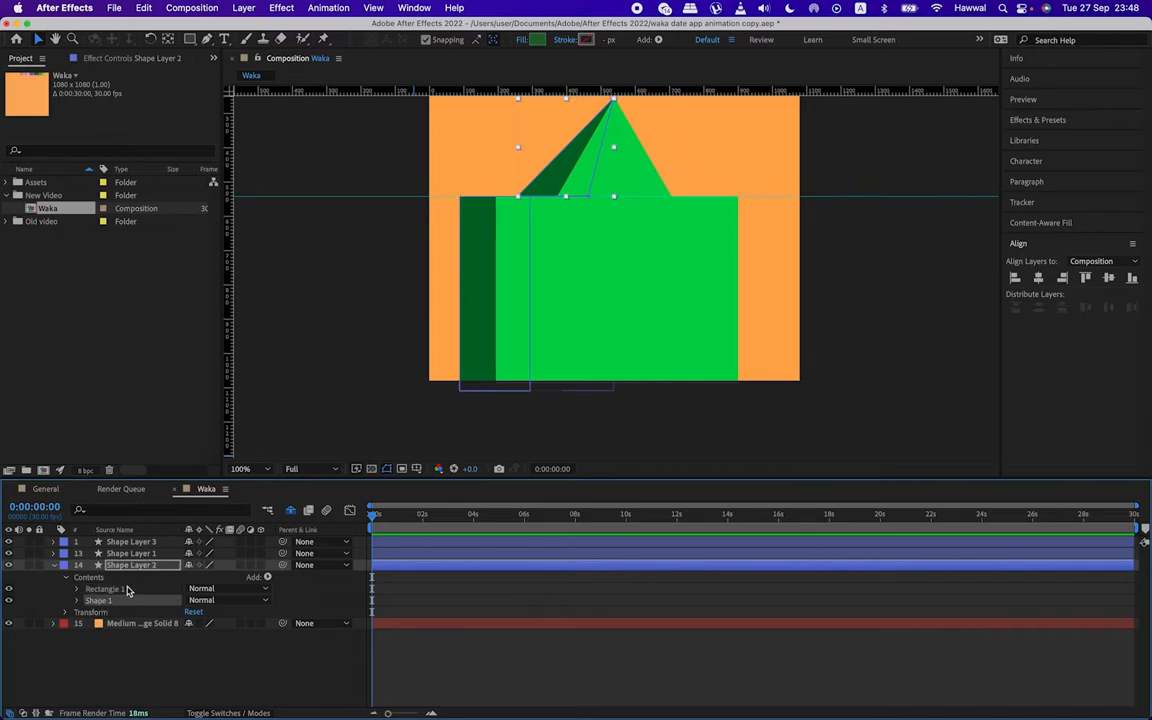
{"action": "left_click", "coordinate": [55, 566]}
{"action": "left_click", "coordinate": [548, 197]}
{"action": "left_click_drag", "start_coordinate": [520, 197], "coordinate": [533, 195]}
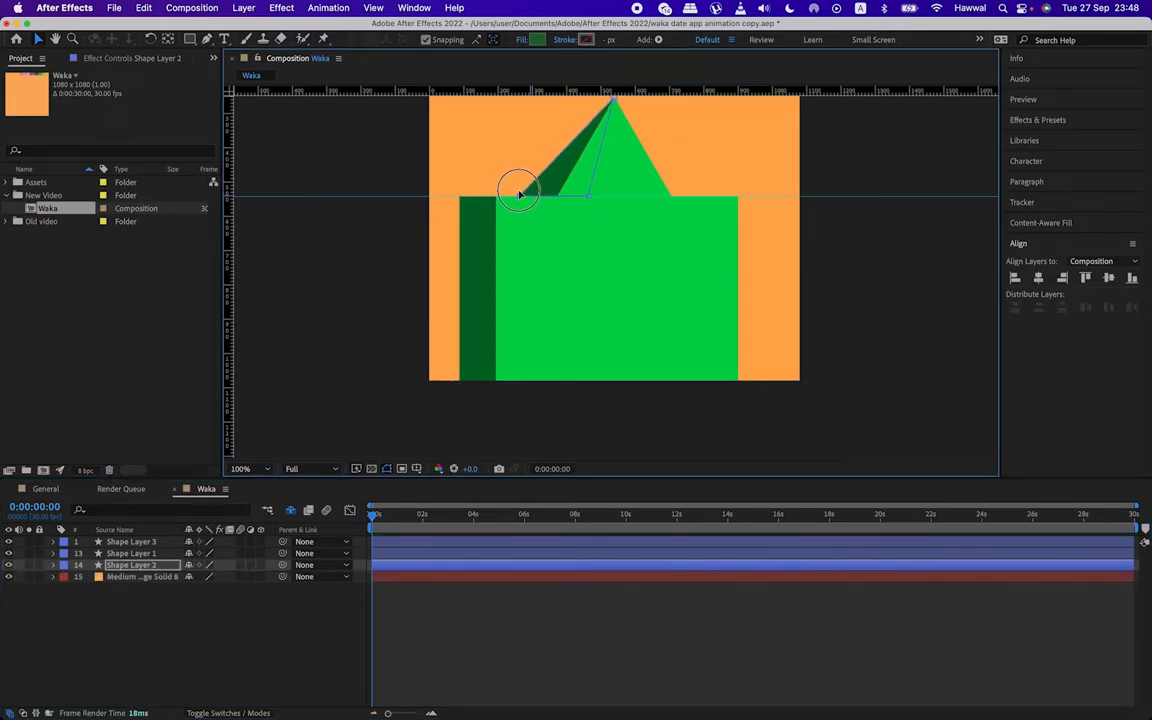
{"action": "scroll", "coordinate": [627, 208], "scroll_direction": "down", "scroll_amount": 2}
{"action": "left_click", "coordinate": [130, 541]}
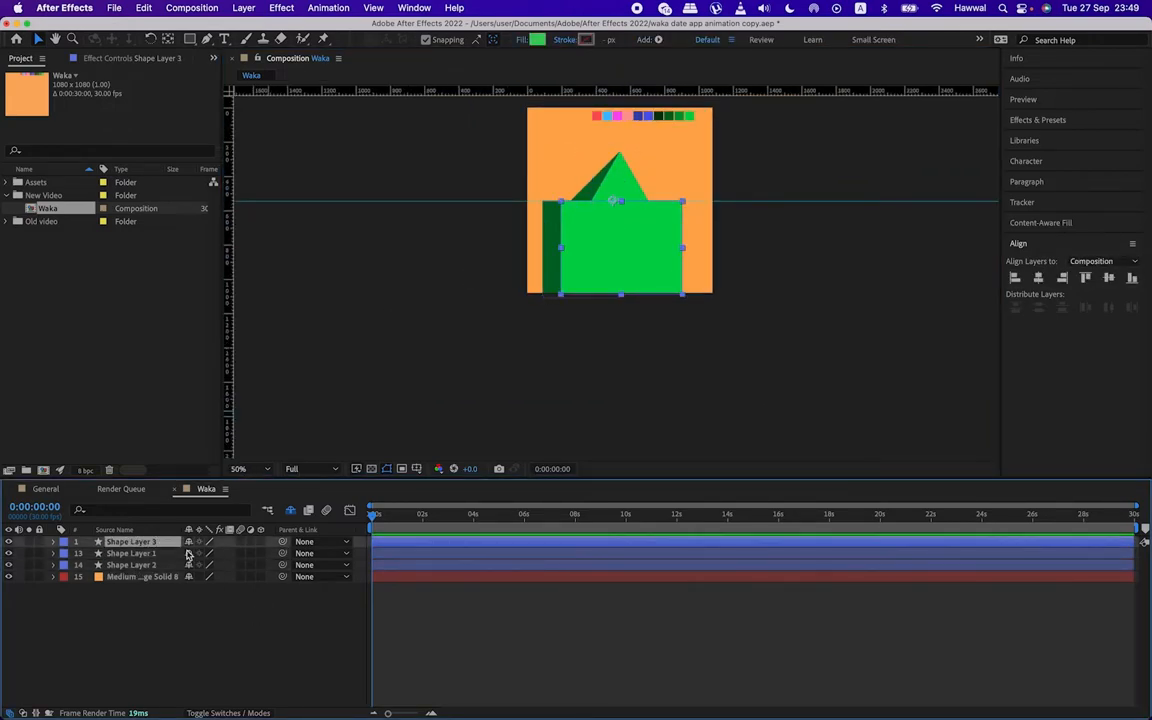
{"action": "double_click", "coordinate": [131, 565]}
{"action": "left_click", "coordinate": [100, 600]}
{"action": "scroll", "coordinate": [618, 187], "scroll_direction": "up", "scroll_amount": 2}
{"action": "double_click", "coordinate": [529, 216]}
{"action": "left_click_drag", "start_coordinate": [529, 216], "coordinate": [532, 217]}
Step: Enlarge the front triangle, Polystar 1, slightly and move it up so its base rests on the guide
{"action": "left_click", "coordinate": [130, 554]}
{"action": "left_click", "coordinate": [207, 39]}
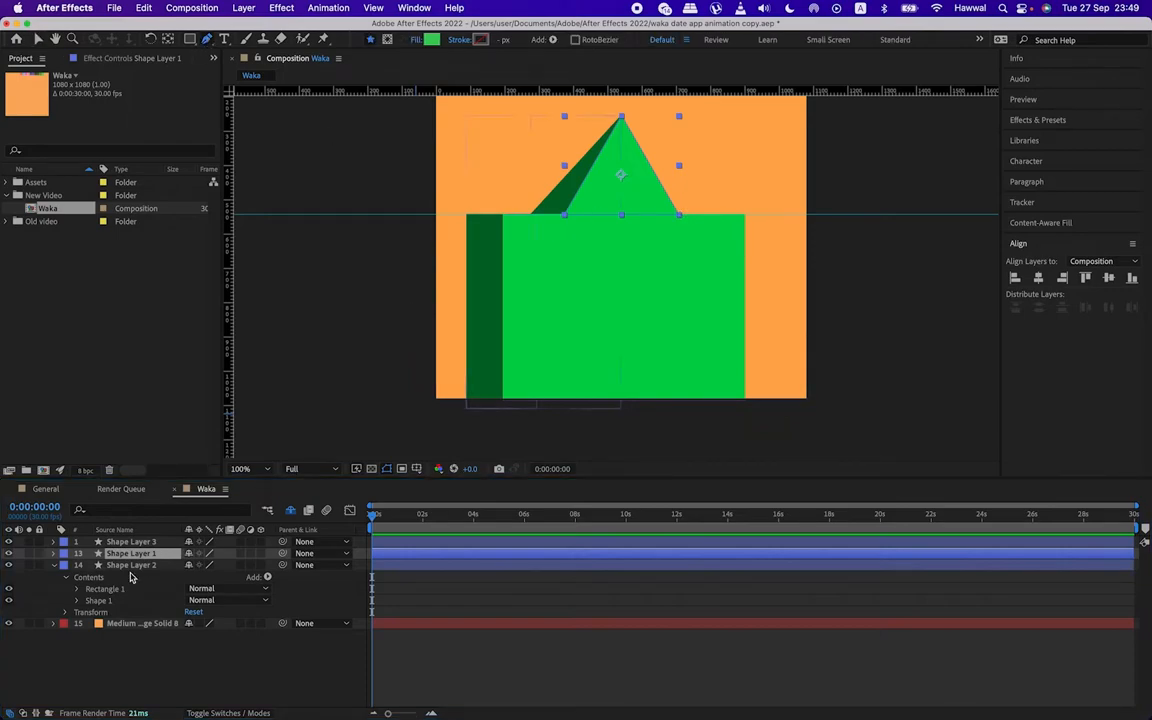
{"action": "left_click", "coordinate": [54, 553]}
{"action": "left_click", "coordinate": [38, 40]}
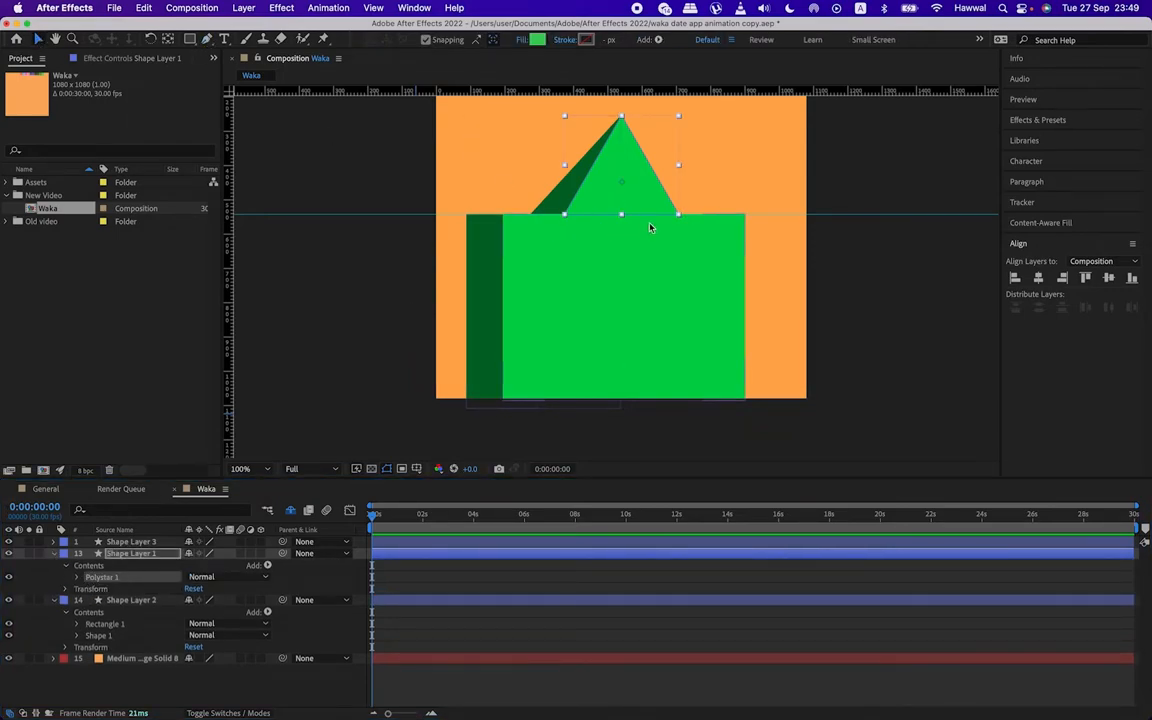
{"action": "left_click_drag", "start_coordinate": [679, 218], "coordinate": [688, 221]}
{"action": "key", "text": "shift+Up"}
{"action": "key", "text": "shift+Up"}
{"action": "left_click", "coordinate": [54, 553]}
Step: Move the side face's upper point on Shape Layer 2 up to meet the apex of the enlarged front triangle
{"action": "left_click", "coordinate": [137, 565]}
{"action": "left_click", "coordinate": [100, 601]}
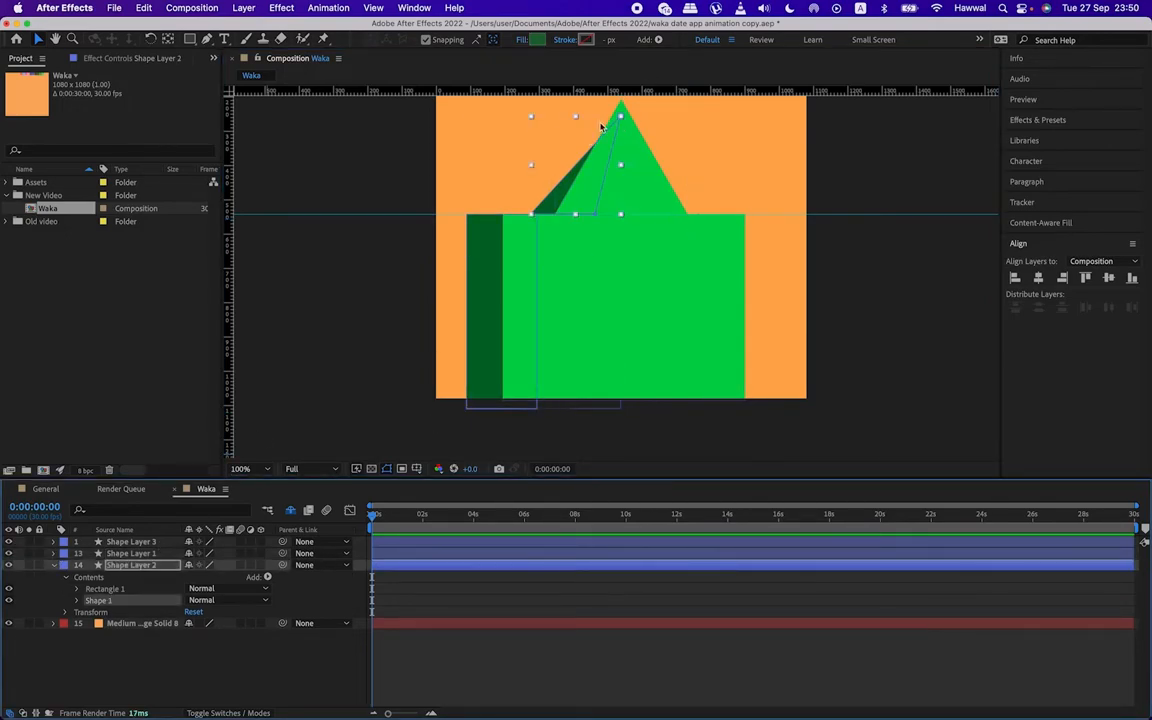
{"action": "left_click", "coordinate": [620, 116]}
{"action": "scroll", "coordinate": [622, 117], "scroll_direction": "up", "scroll_amount": 5}
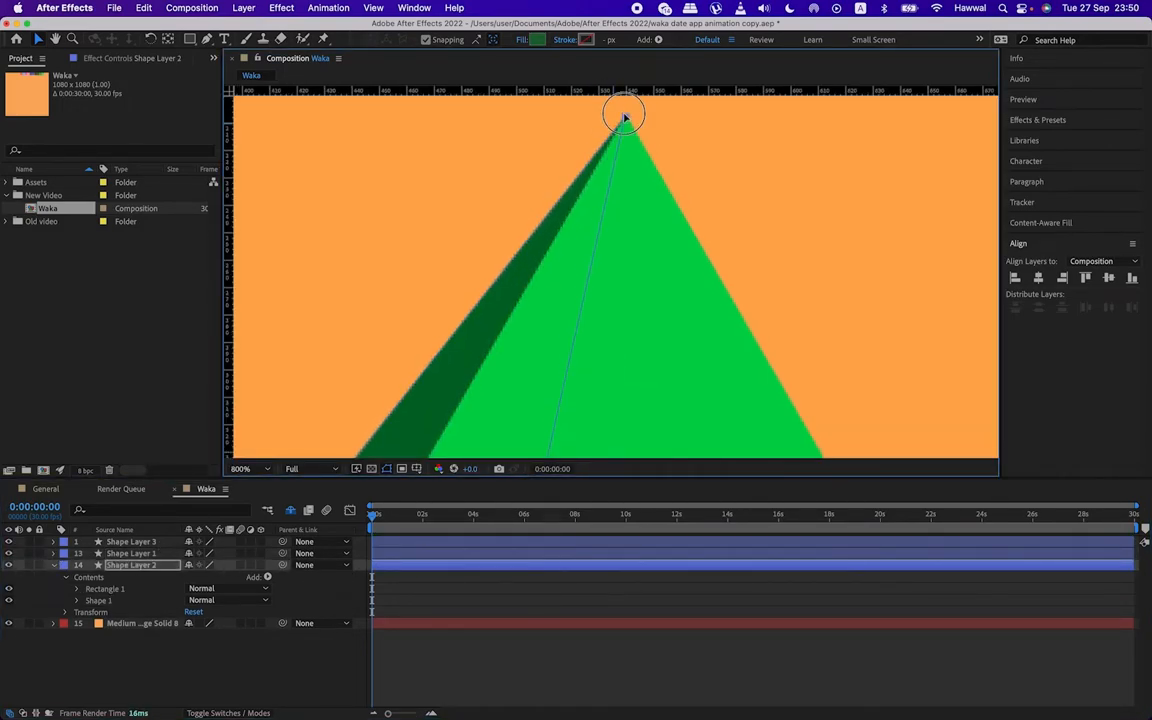
{"action": "left_click", "coordinate": [623, 116]}
{"action": "left_click", "coordinate": [623, 116]}
{"action": "scroll", "coordinate": [628, 140], "scroll_direction": "down", "scroll_amount": 4}
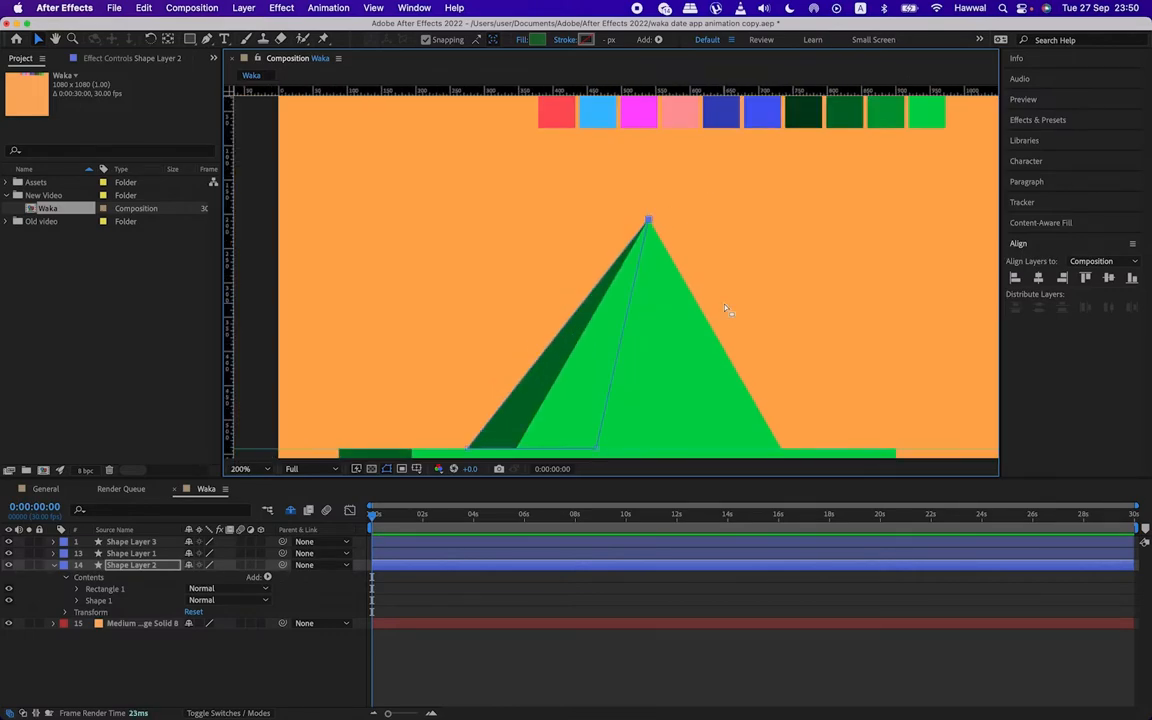
Step: Fit the whole composition in the viewer
{"action": "scroll", "coordinate": [677, 331], "scroll_direction": "down", "scroll_amount": 4}
{"action": "scroll", "coordinate": [679, 331], "scroll_direction": "up", "scroll_amount": 2}
{"action": "scroll", "coordinate": [690, 353], "scroll_direction": "down", "scroll_amount": 1}
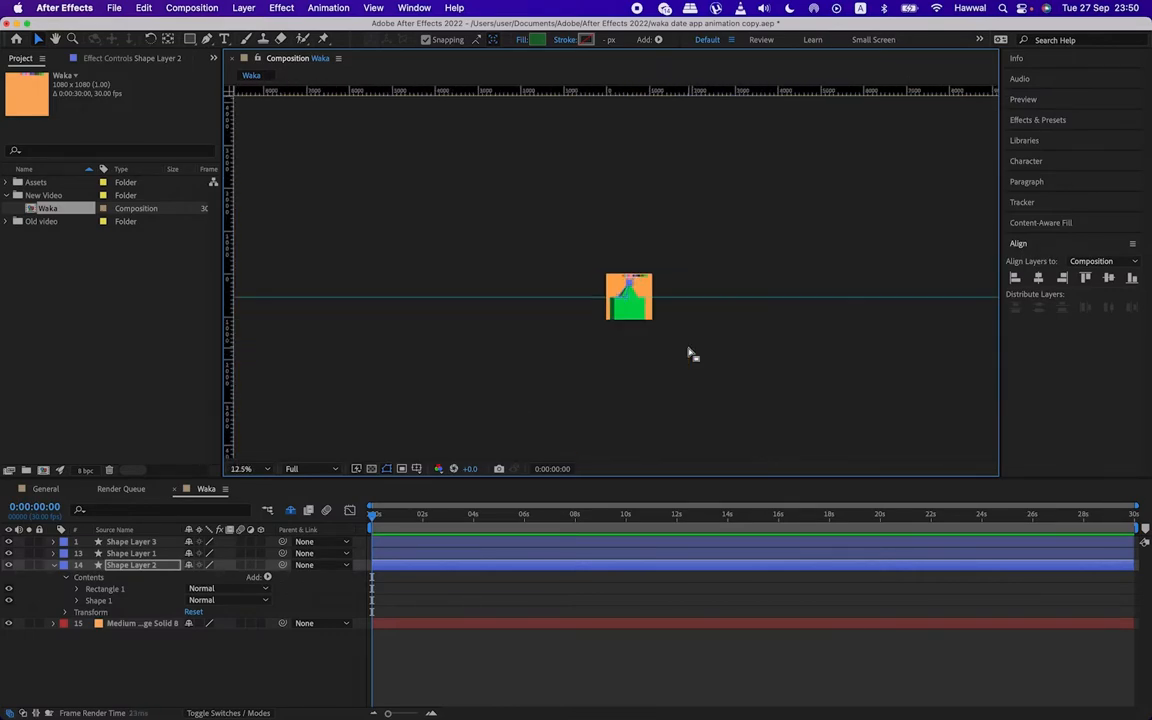
{"action": "scroll", "coordinate": [691, 354], "scroll_direction": "up", "scroll_amount": 1}
{"action": "right_click", "coordinate": [689, 352]}
{"action": "left_click", "coordinate": [685, 370]}
{"action": "left_click_drag", "start_coordinate": [694, 393], "coordinate": [620, 331]}
{"action": "left_click", "coordinate": [250, 468]}
{"action": "left_click", "coordinate": [255, 238]}
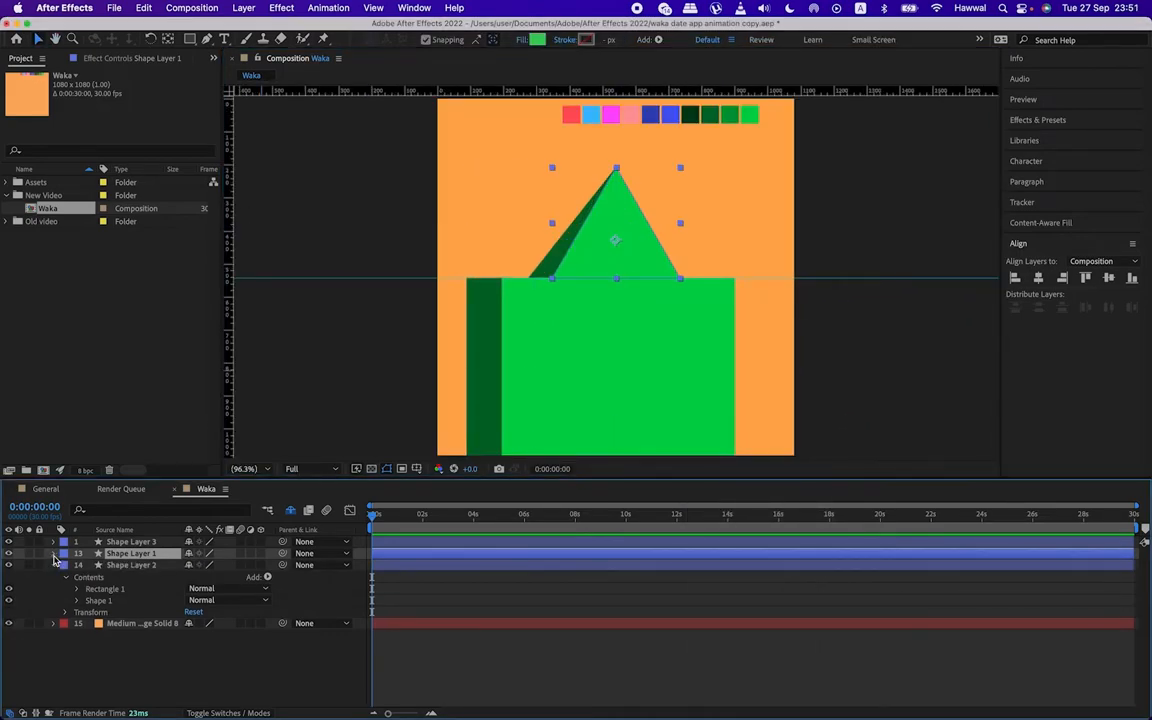
Step: Move the body's front rectangle and its dark side rectangle left, leaving the triangle head in place
{"action": "left_click", "coordinate": [110, 637]}
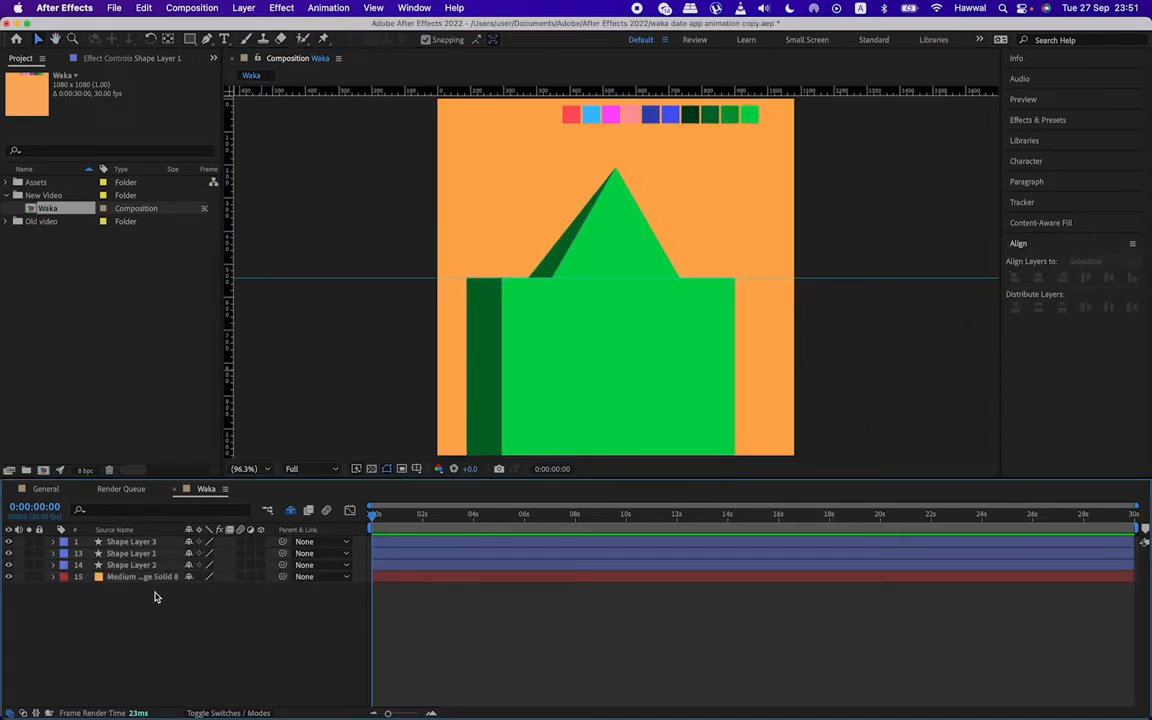
{"action": "left_click", "coordinate": [130, 541]}
{"action": "left_click_drag", "start_coordinate": [671, 352], "coordinate": [653, 350]}
{"action": "left_click", "coordinate": [150, 555]}
{"action": "left_click", "coordinate": [137, 565]}
{"action": "left_click", "coordinate": [54, 565]}
{"action": "left_click", "coordinate": [104, 589]}
{"action": "left_click_drag", "start_coordinate": [476, 401], "coordinate": [456, 401]}
{"action": "left_click", "coordinate": [159, 653]}
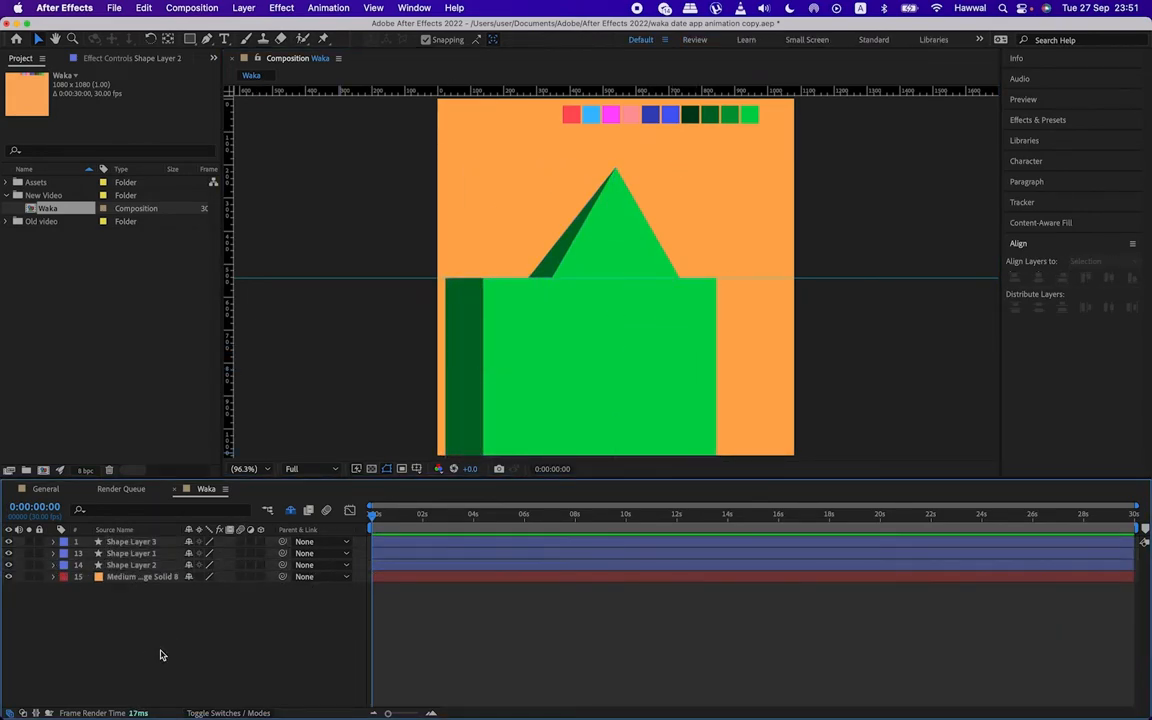
Step: Draw a vertical line on the lower left part of the body's front with the Pen tool, using no fill and a dark green stroke
{"action": "key", "text": "g"}
{"action": "left_click", "coordinate": [541, 318]}
{"action": "left_click", "coordinate": [541, 452]}
{"action": "left_click", "coordinate": [417, 40]}
{"action": "left_click", "coordinate": [509, 340]}
{"action": "left_click", "coordinate": [620, 416]}
{"action": "left_click", "coordinate": [481, 40]}
{"action": "left_click", "coordinate": [712, 293]}
{"action": "left_click", "coordinate": [504, 40]}
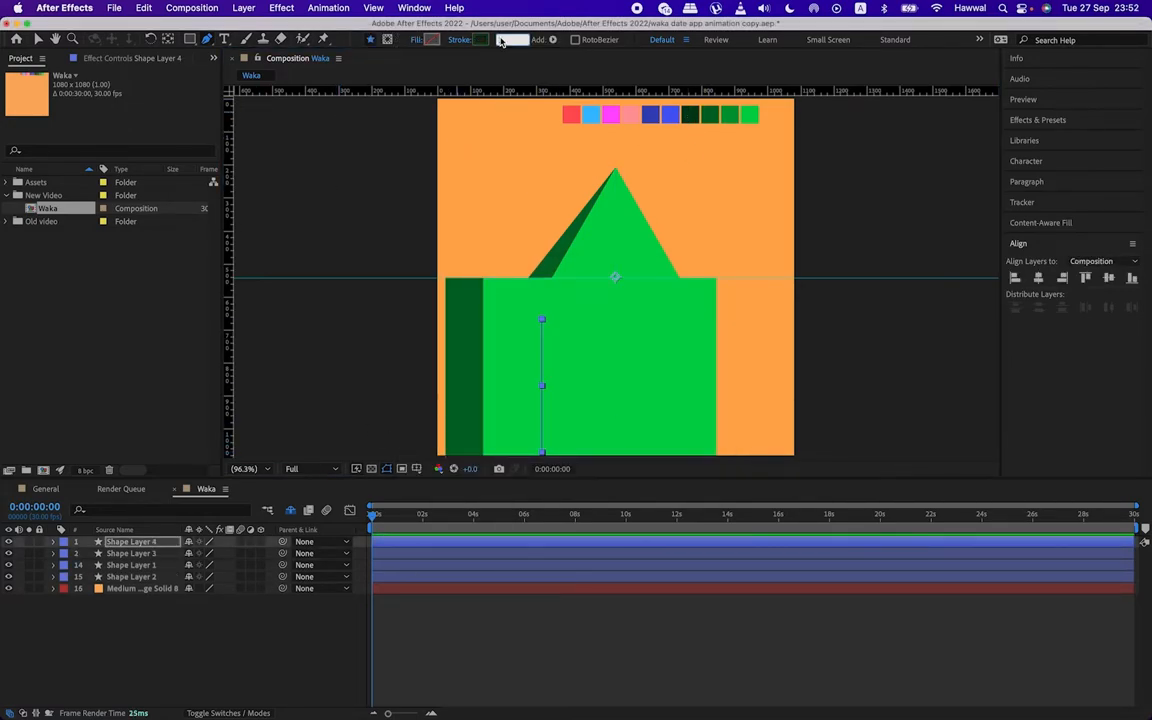
{"action": "left_click", "coordinate": [256, 675]}
Step: Nudge the body's front rectangle on Shape Layer 3 right
{"action": "left_click", "coordinate": [147, 554]}
{"action": "key", "text": "shift+Right"}
{"action": "key", "text": "shift+Right"}
{"action": "key", "text": "shift+Right"}
{"action": "key", "text": "shift+Right"}
{"action": "key", "text": "shift+Right"}
{"action": "key", "text": "shift+Right"}
Step: Nudge the dark side rectangle, Rectangle 1 of Shape Layer 2, right to follow the body's front
{"action": "left_click", "coordinate": [129, 577]}
{"action": "left_click", "coordinate": [53, 577]}
{"action": "key", "text": "shift+Right"}
{"action": "key", "text": "shift+Right"}
{"action": "key", "text": "shift+Right"}
{"action": "key", "text": "shift+Right"}
{"action": "key", "text": "shift+Right"}
{"action": "key", "text": "shift+Right"}
{"action": "left_click", "coordinate": [101, 600]}
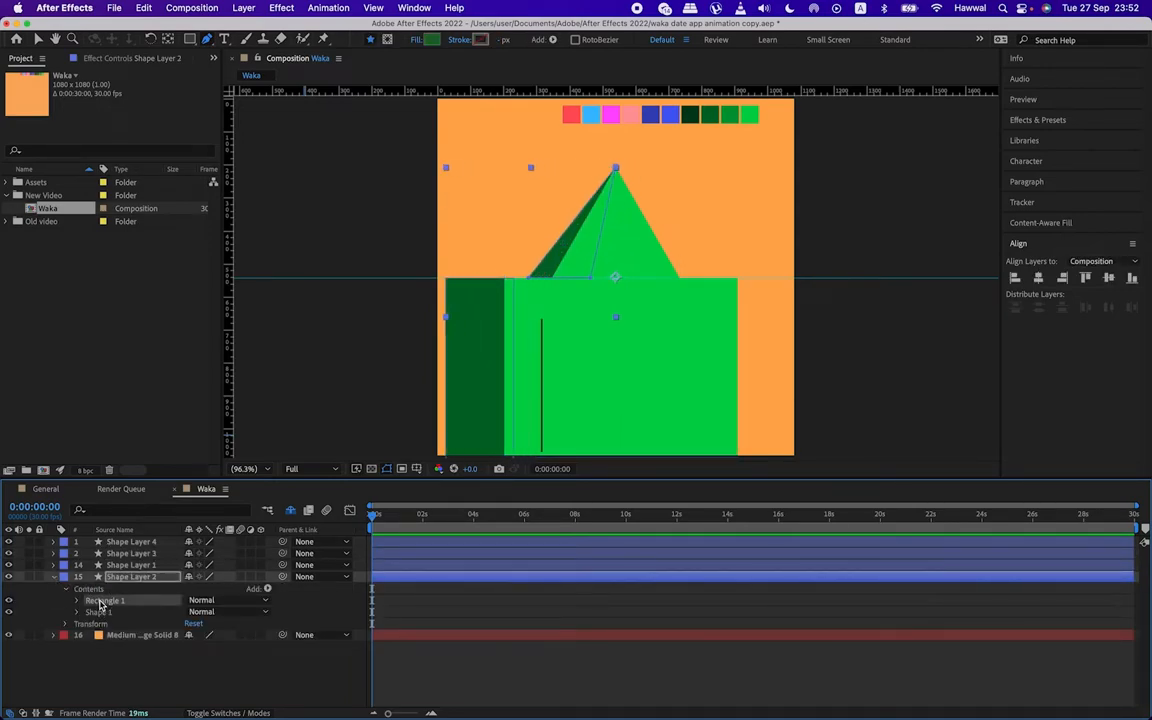
{"action": "left_click", "coordinate": [40, 43]}
{"action": "left_click", "coordinate": [53, 577]}
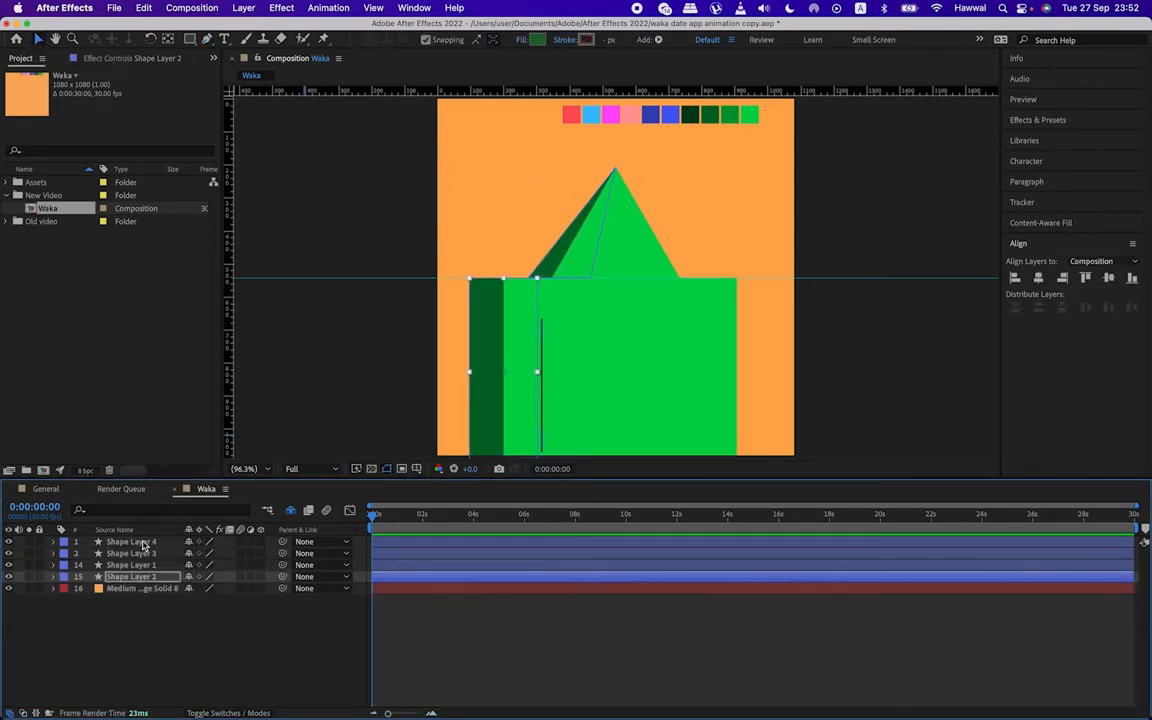
Step: Set the vertical line's stroke width to 10 px and extend its lower end below the composition's bottom edge
{"action": "left_click", "coordinate": [144, 543]}
{"action": "left_click", "coordinate": [608, 40]}
{"action": "type", "text": "10"}
{"action": "key", "text": "Return"}
{"action": "left_click", "coordinate": [196, 640]}
{"action": "left_click", "coordinate": [140, 542]}
{"action": "scroll", "coordinate": [614, 348], "scroll_direction": "down", "scroll_amount": 1}
{"action": "key", "text": "g"}
{"action": "left_click", "coordinate": [588, 376]}
{"action": "left_click", "coordinate": [196, 648]}
Step: Move Shape Layers 1 to 4 together down and slightly left, and fit the composition in the viewer
{"action": "left_click", "coordinate": [132, 545]}
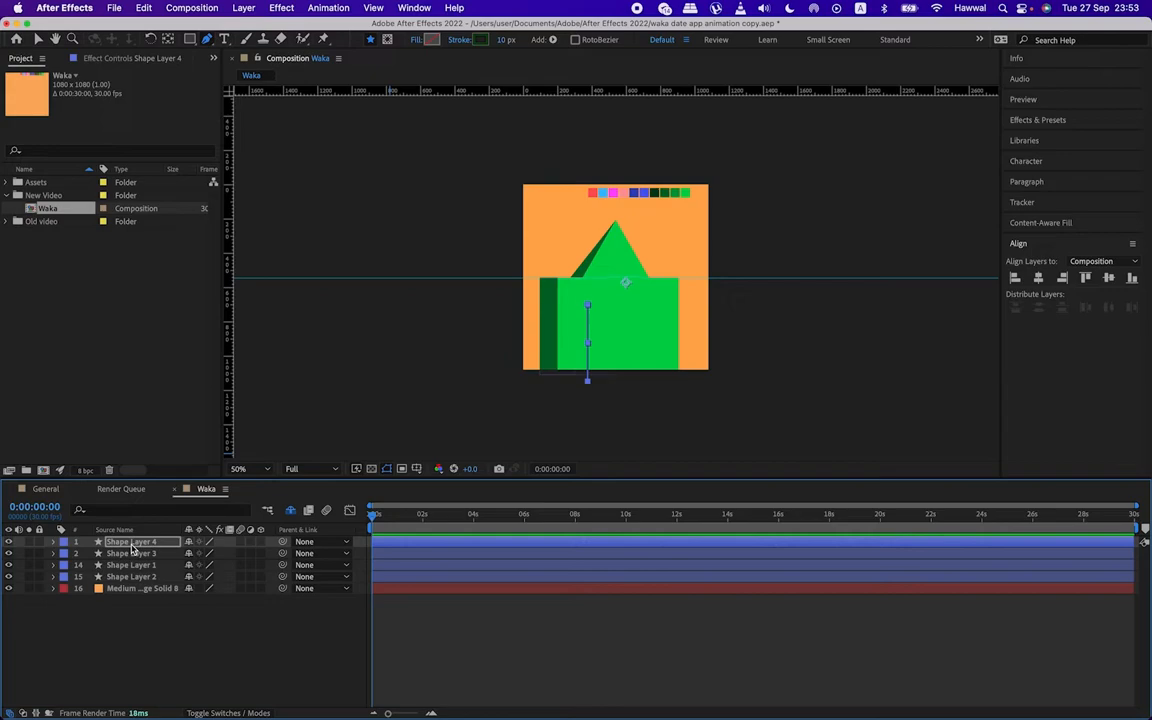
{"action": "left_click", "coordinate": [130, 577], "text": "shift"}
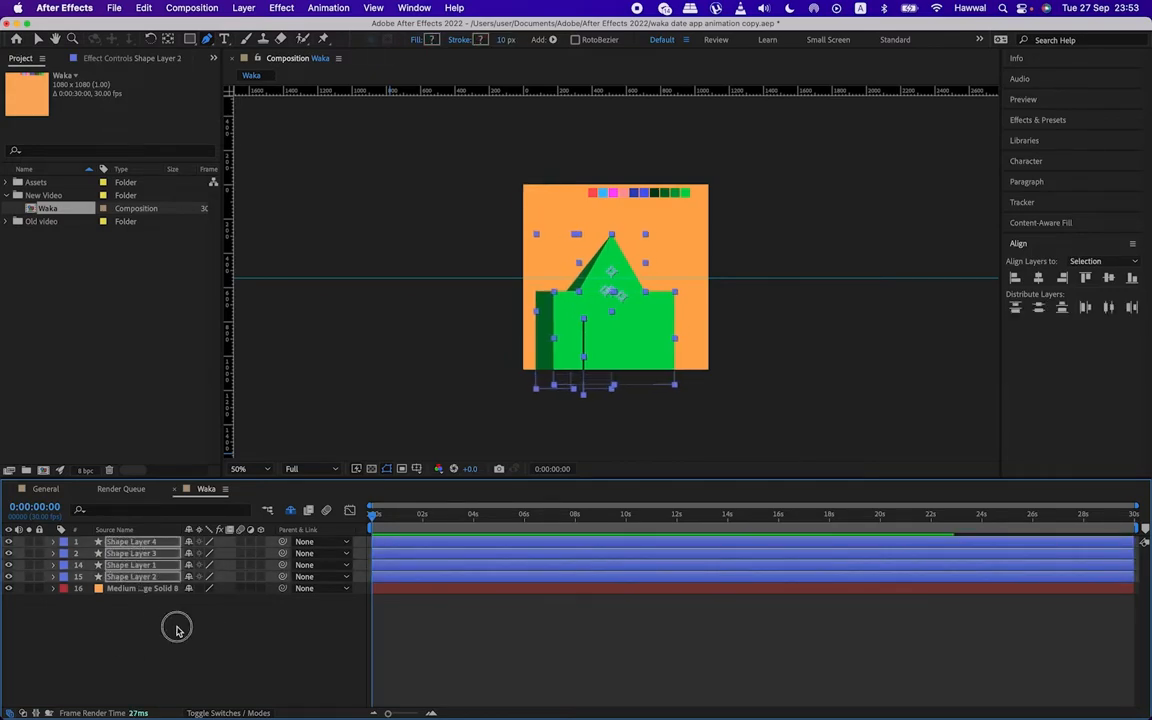
{"action": "left_click", "coordinate": [184, 628]}
{"action": "left_click", "coordinate": [250, 469]}
{"action": "left_click", "coordinate": [247, 227]}
{"action": "left_click", "coordinate": [37, 40]}
{"action": "left_click", "coordinate": [168, 637]}
{"action": "left_click", "coordinate": [151, 543]}
{"action": "left_click", "coordinate": [178, 628]}
Step: Draw an upright rectangle right of the triangle with no stroke and the palette's blue 4960EA fill, and name its layer phone
{"action": "left_click", "coordinate": [189, 40]}
{"action": "left_click", "coordinate": [460, 40]}
{"action": "left_click", "coordinate": [508, 334]}
{"action": "left_click", "coordinate": [643, 436]}
{"action": "left_click", "coordinate": [432, 40]}
{"action": "left_click", "coordinate": [689, 360]}
{"action": "left_click", "coordinate": [670, 115]}
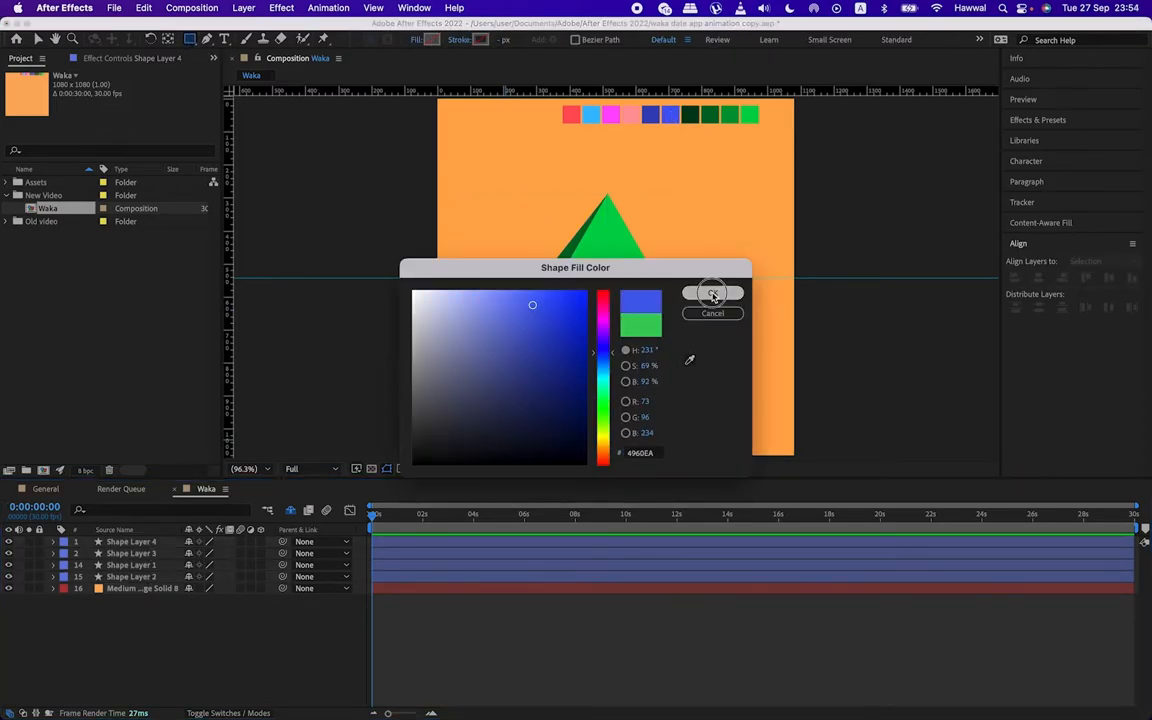
{"action": "left_click", "coordinate": [712, 294]}
{"action": "left_click", "coordinate": [152, 553]}
{"action": "left_click", "coordinate": [170, 615]}
{"action": "mouse_move", "coordinate": [671, 188]}
{"action": "left_mouse_down"}
{"action": "mouse_move", "coordinate": [789, 344]}
{"action": "mouse_move", "coordinate": [777, 349]}
{"action": "left_mouse_up"}
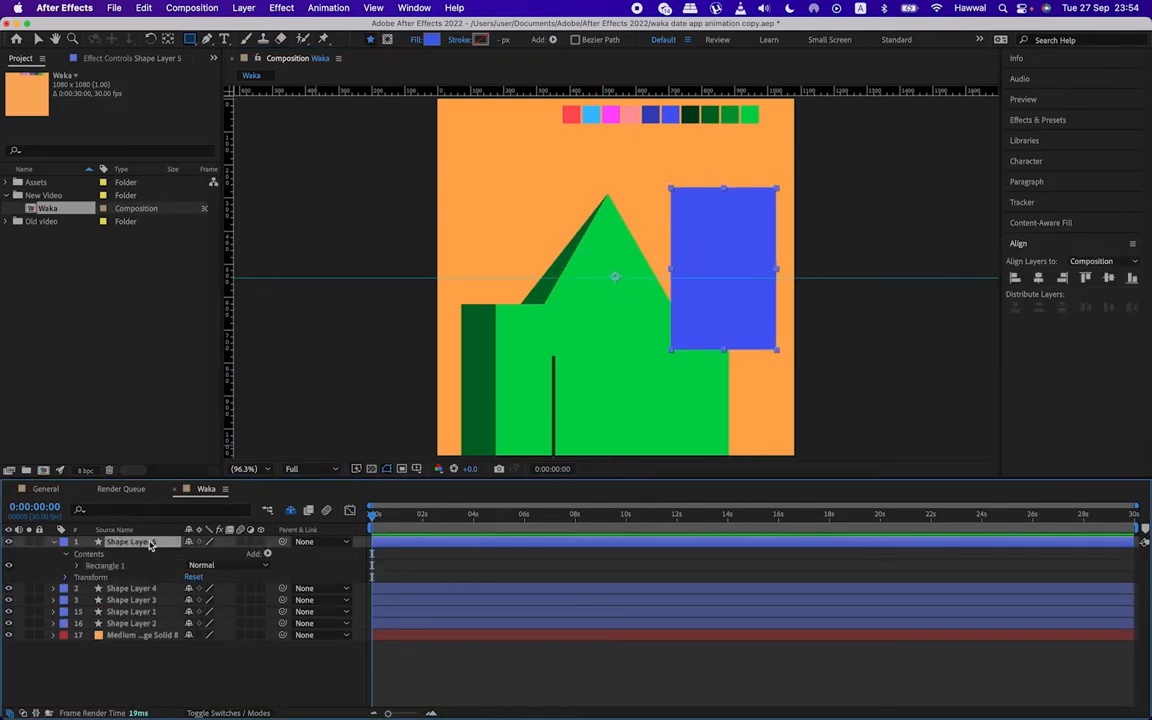
{"action": "type", "text": "phone"}
{"action": "key", "text": "Return"}
Step: Add a small circle to the phone layer, centred in the rectangle's upper part, filled with the palette's dark blue
{"action": "left_click", "coordinate": [190, 39]}
{"action": "left_click", "coordinate": [240, 69]}
{"action": "mouse_move", "coordinate": [541, 176]}
{"action": "left_mouse_down"}
{"action": "mouse_move", "coordinate": [580, 213]}
{"action": "mouse_move", "coordinate": [576, 190]}
{"action": "mouse_move", "coordinate": [723, 236]}
{"action": "left_mouse_up"}
{"action": "left_click", "coordinate": [432, 40]}
{"action": "left_click", "coordinate": [690, 358]}
{"action": "left_click", "coordinate": [653, 114]}
{"action": "left_click", "coordinate": [704, 294]}
{"action": "left_click", "coordinate": [120, 542]}
{"action": "key", "text": "v"}
{"action": "left_click", "coordinate": [53, 542]}
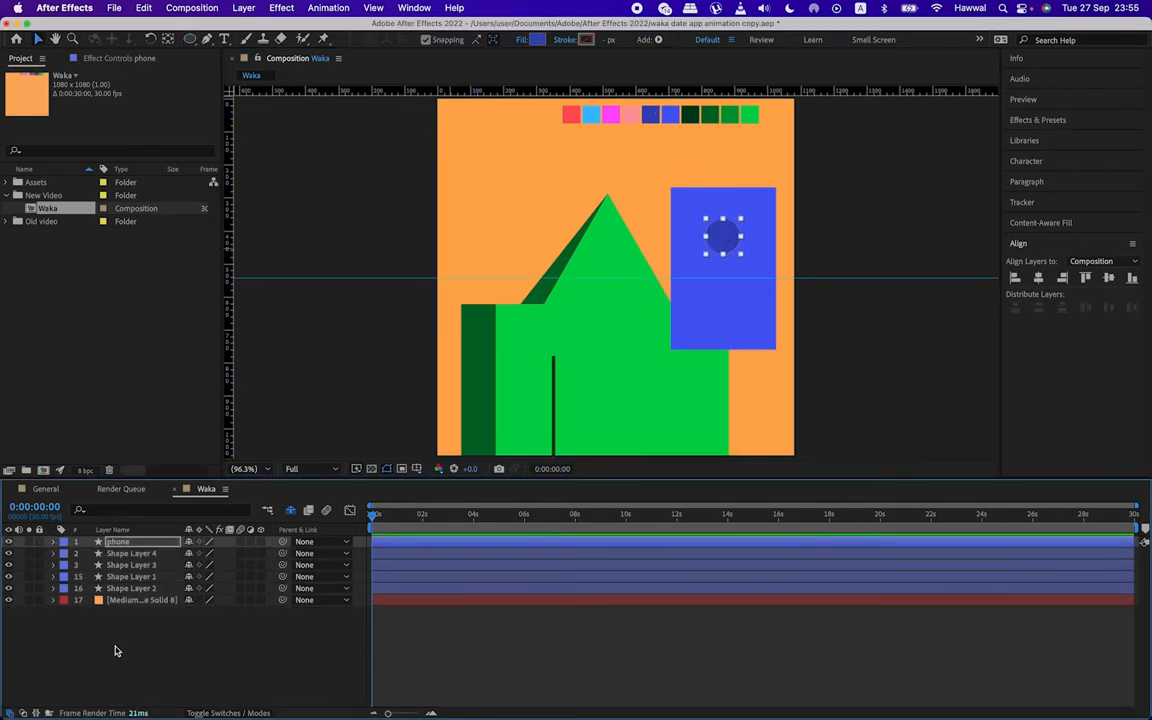
Step: Centre the phone layer's anchor point on the rectangle and move the phone left and down over the body
{"action": "left_click", "coordinate": [9, 542]}
{"action": "left_click", "coordinate": [123, 645]}
{"action": "left_click", "coordinate": [118, 542]}
{"action": "left_click", "coordinate": [9, 542]}
{"action": "key", "text": "y"}
{"action": "left_click_drag", "start_coordinate": [615, 277], "coordinate": [729, 281]}
{"action": "key", "text": "v"}
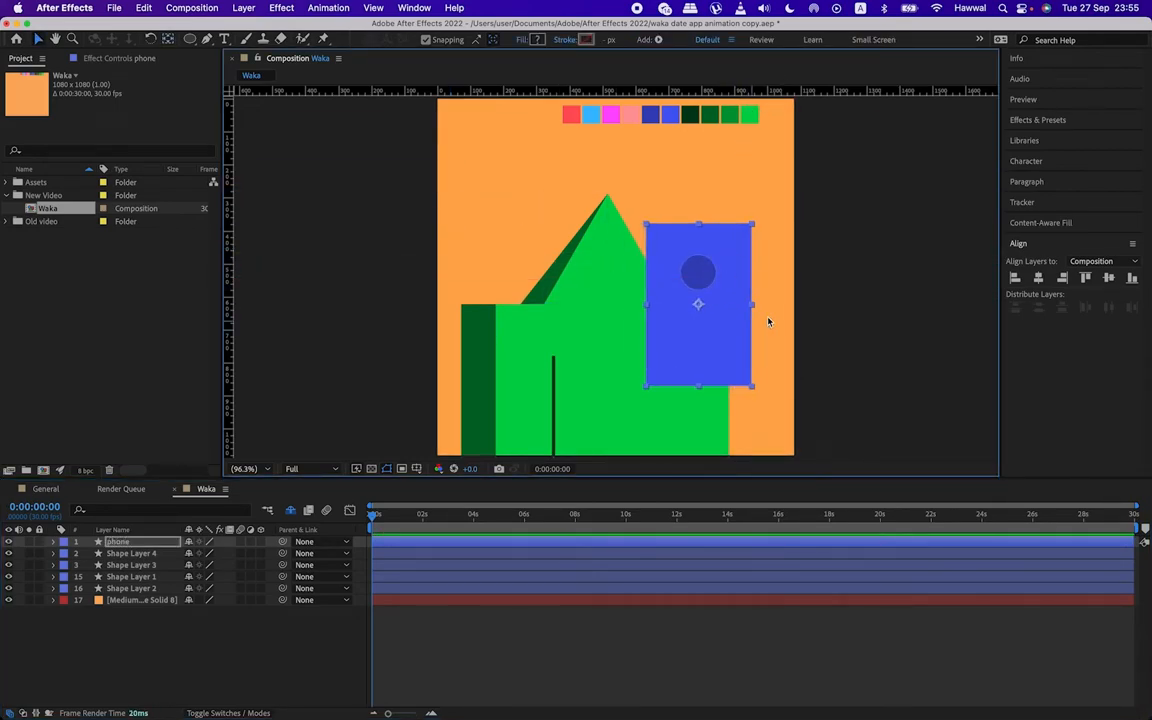
Step: Assign green labels to Shape Layer 3 and Shape Layer 1, and a purple label to Shape Layer 2
{"action": "left_click", "coordinate": [99, 556]}
{"action": "left_click", "coordinate": [64, 566]}
{"action": "left_click", "coordinate": [98, 578]}
{"action": "left_click", "coordinate": [64, 578]}
{"action": "left_click", "coordinate": [98, 578]}
{"action": "left_click", "coordinate": [64, 589]}
{"action": "left_click", "coordinate": [65, 592]}
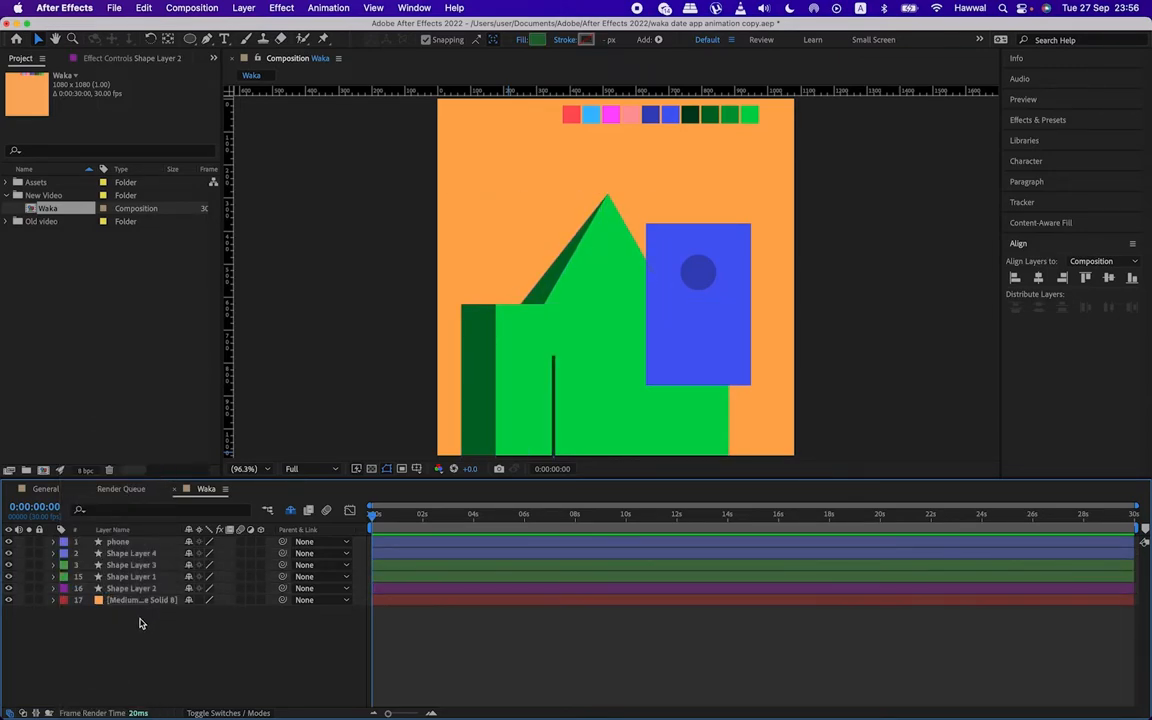
Step: Move the phone slightly further left over the body
{"action": "left_click", "coordinate": [118, 541]}
{"action": "mouse_move", "coordinate": [720, 305]}
{"action": "left_mouse_down"}
{"action": "mouse_move", "coordinate": [707, 310]}
{"action": "mouse_move", "coordinate": [719, 291]}
{"action": "left_mouse_up"}
{"action": "left_click", "coordinate": [218, 655]}
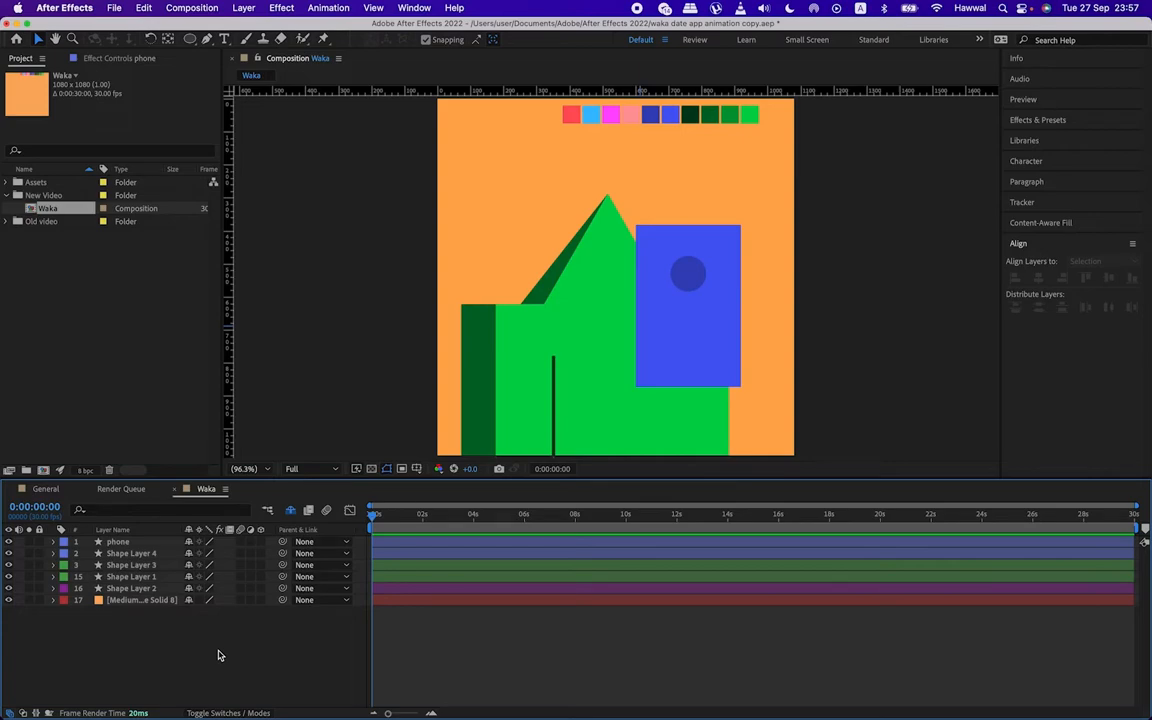
Step: Draw a bent finger shape with the Pen tool on a new layer, running from the triangle's lower part onto the phone
{"action": "left_click", "coordinate": [207, 39]}
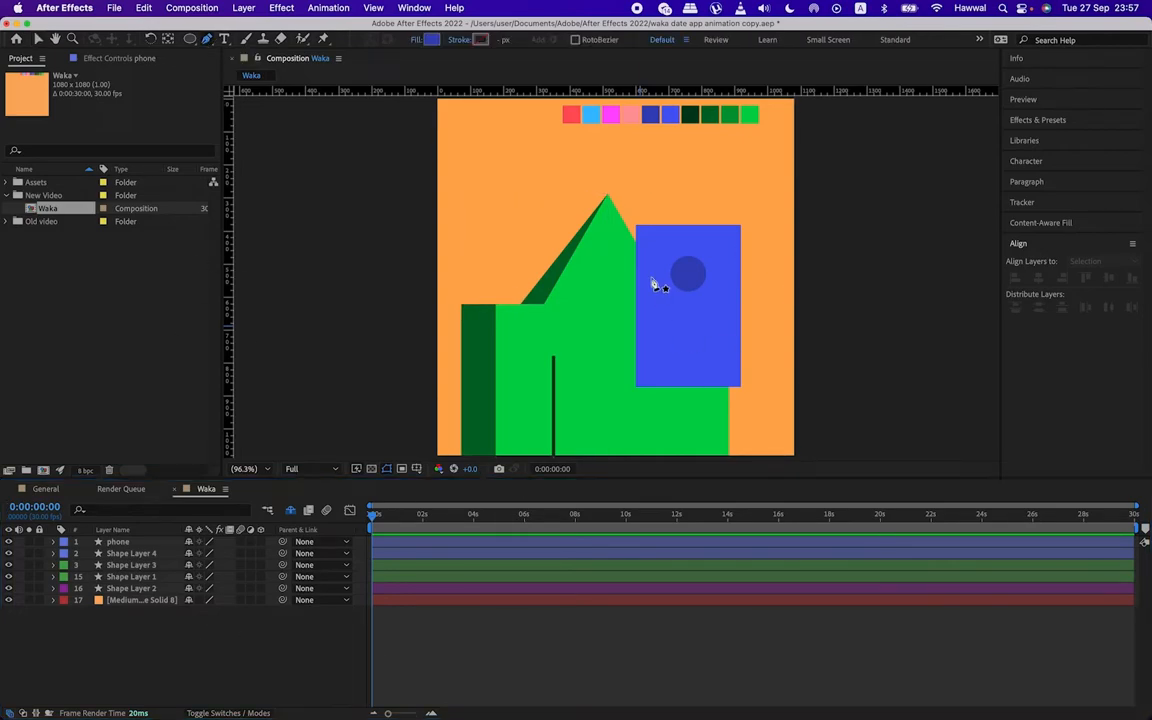
{"action": "left_click", "coordinate": [650, 242]}
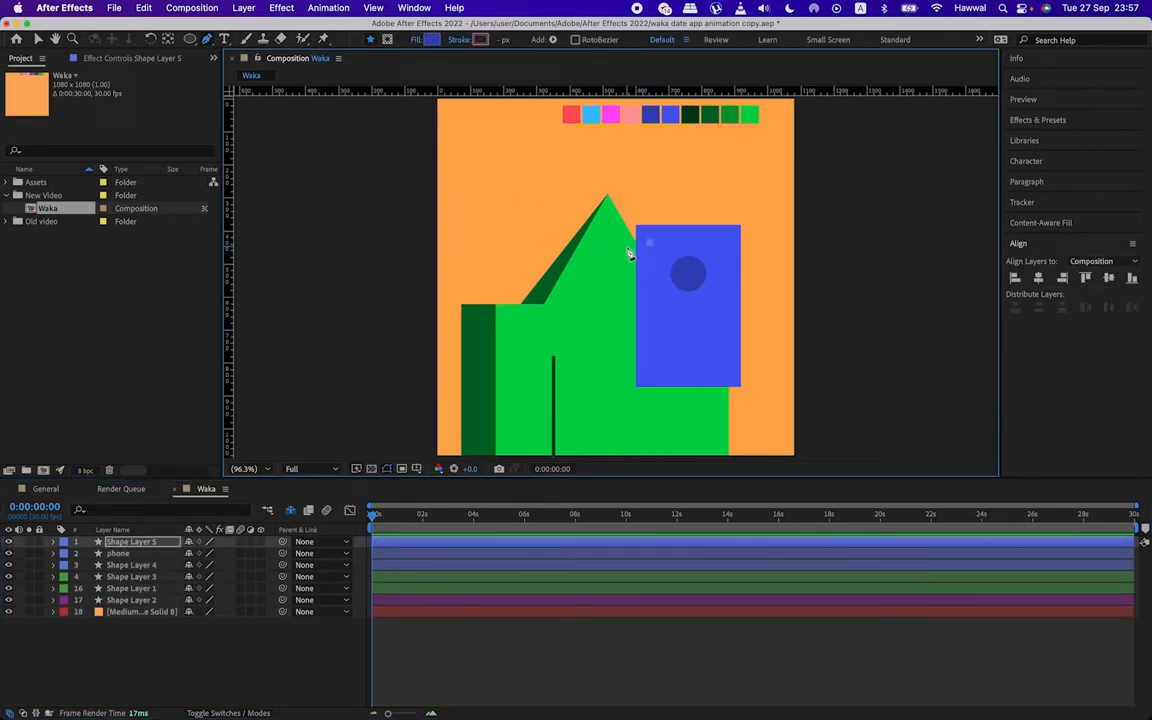
{"action": "mouse_move", "coordinate": [592, 286]}
{"action": "left_mouse_down"}
{"action": "mouse_move", "coordinate": [587, 311]}
{"action": "mouse_move", "coordinate": [605, 295]}
{"action": "left_mouse_up"}
{"action": "left_click", "coordinate": [644, 246]}
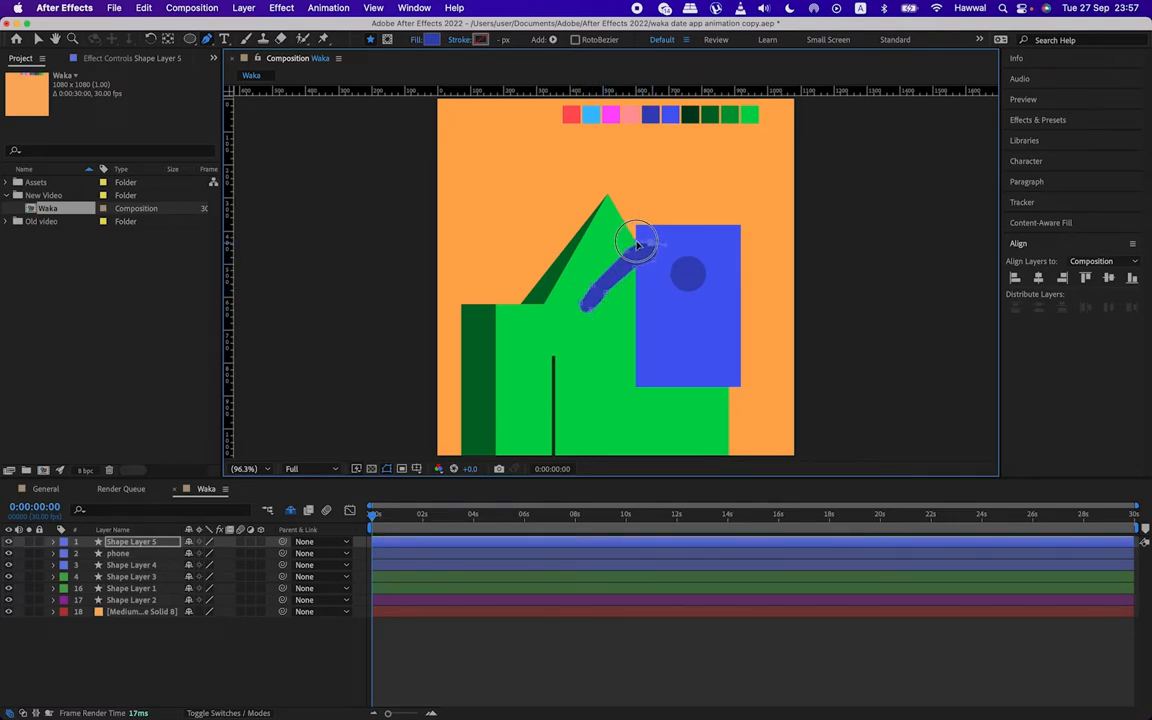
Step: Round the finger's tip and lower end by adjusting their points and curve handles
{"action": "scroll", "coordinate": [640, 247], "scroll_direction": "up", "scroll_amount": 5}
{"action": "scroll", "coordinate": [663, 252], "scroll_direction": "down", "scroll_amount": 2}
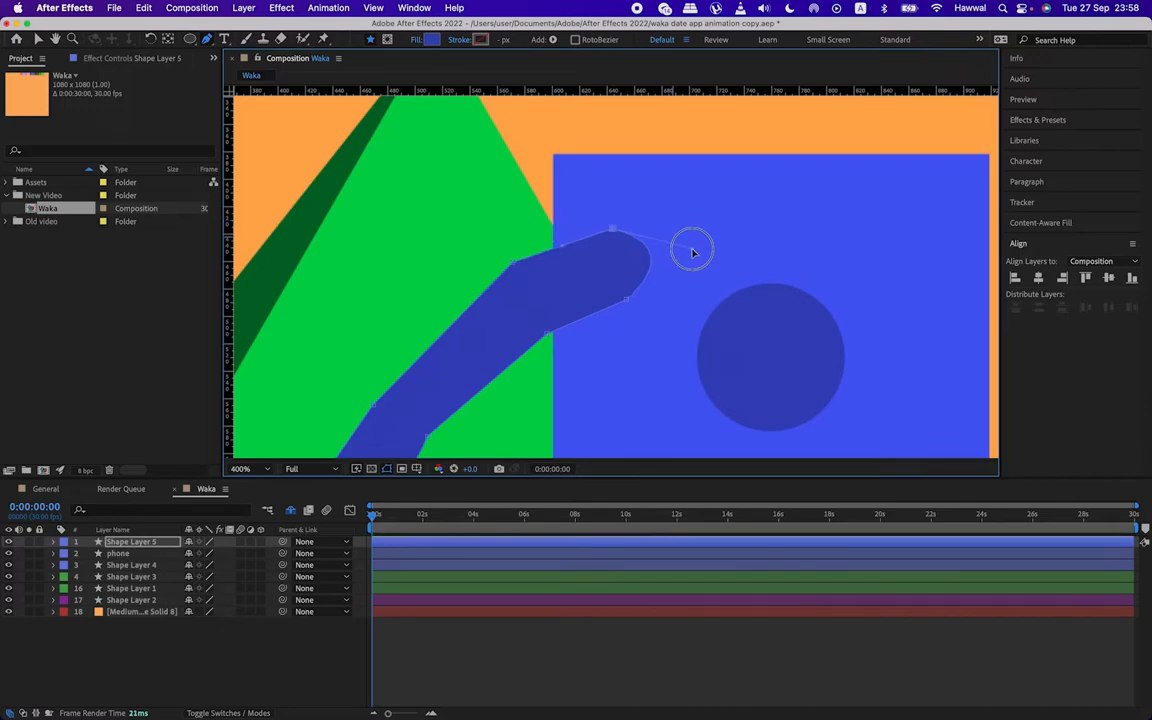
{"action": "scroll", "coordinate": [678, 260], "scroll_direction": "down", "scroll_amount": 2}
{"action": "left_click", "coordinate": [540, 368]}
{"action": "left_click", "coordinate": [521, 386]}
{"action": "left_click_drag", "start_coordinate": [501, 399], "coordinate": [498, 399]}
{"action": "left_click", "coordinate": [611, 290]}
{"action": "left_click", "coordinate": [524, 386]}
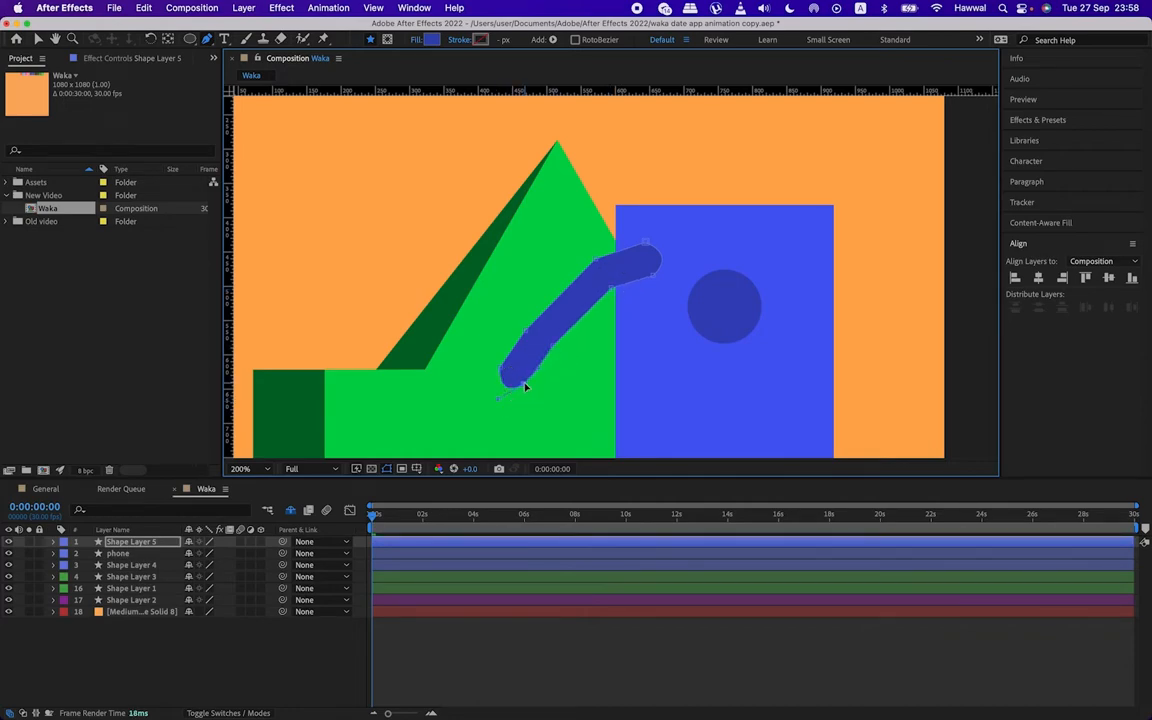
{"action": "key", "text": "super+z"}
Step: Draw a small fingernail outline with a curved front edge inside the fingertip
{"action": "scroll", "coordinate": [646, 262], "scroll_direction": "up", "scroll_amount": 4}
{"action": "left_click_drag", "start_coordinate": [610, 331], "coordinate": [646, 327]}
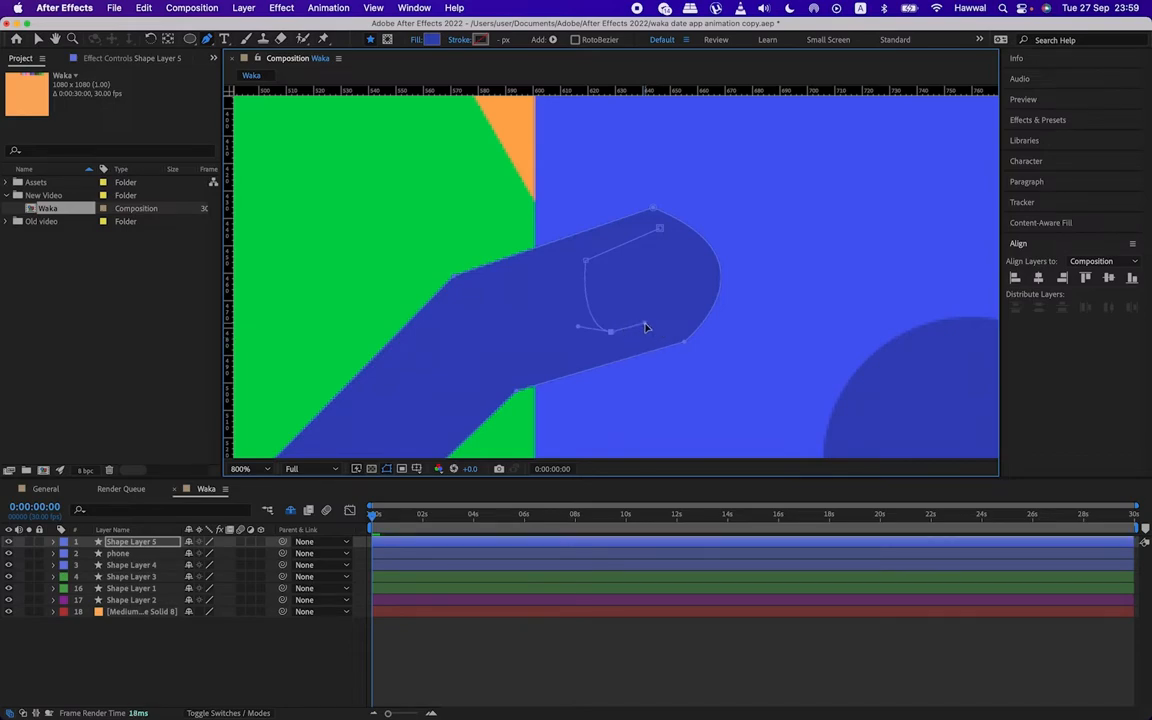
{"action": "left_click_drag", "start_coordinate": [663, 235], "coordinate": [605, 282]}
{"action": "left_click_drag", "start_coordinate": [611, 333], "coordinate": [608, 335]}
{"action": "left_click", "coordinate": [643, 326]}
{"action": "left_click", "coordinate": [583, 257]}
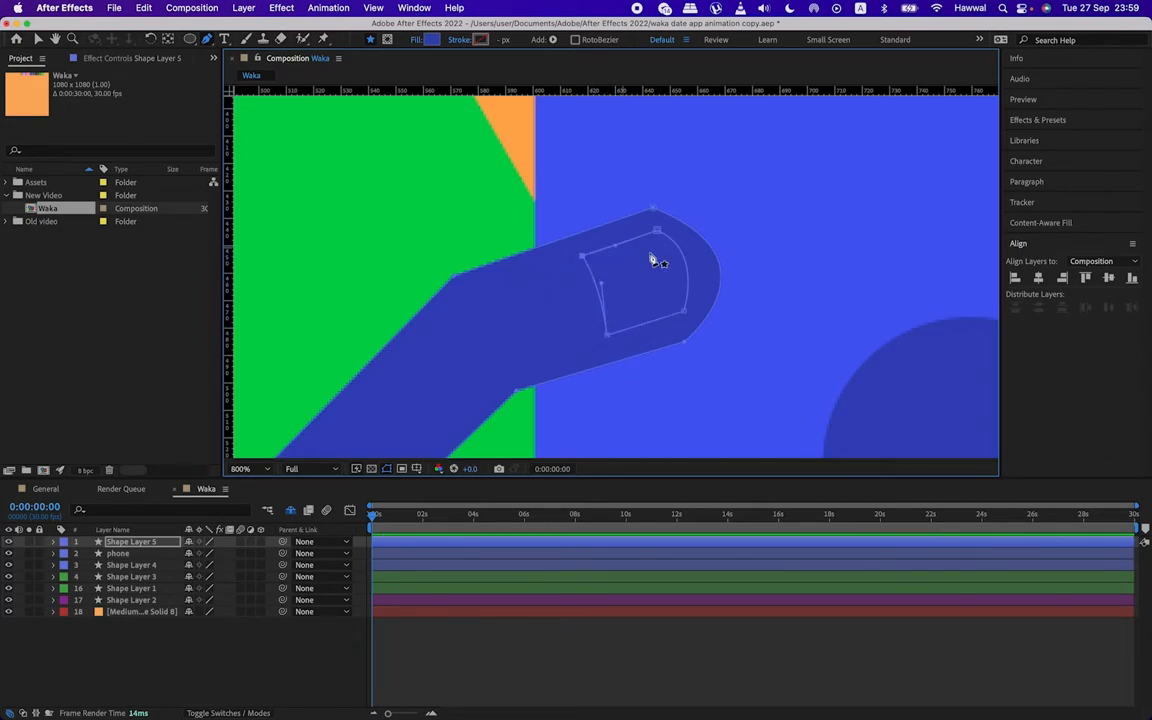
Step: Remove the fingernail's fill and give it a black 2 px stroke
{"action": "scroll", "coordinate": [685, 262], "scroll_direction": "down", "scroll_amount": 2}
{"action": "left_click", "coordinate": [53, 542]}
{"action": "left_click", "coordinate": [66, 554]}
{"action": "left_click", "coordinate": [103, 566]}
{"action": "left_click", "coordinate": [417, 40]}
{"action": "left_click", "coordinate": [508, 338]}
{"action": "left_click", "coordinate": [620, 417]}
{"action": "left_click", "coordinate": [481, 40]}
{"action": "left_click", "coordinate": [548, 463]}
{"action": "left_click", "coordinate": [712, 293]}
{"action": "left_click_drag", "start_coordinate": [517, 43], "coordinate": [509, 45]}
{"action": "left_click", "coordinate": [359, 561]}
{"action": "left_click", "coordinate": [54, 542]}
Step: Recolour the finger's fill on Shape Layer 5 with the palette's pink
{"action": "left_click", "coordinate": [122, 543]}
{"action": "left_click", "coordinate": [432, 40]}
{"action": "left_click", "coordinate": [712, 314]}
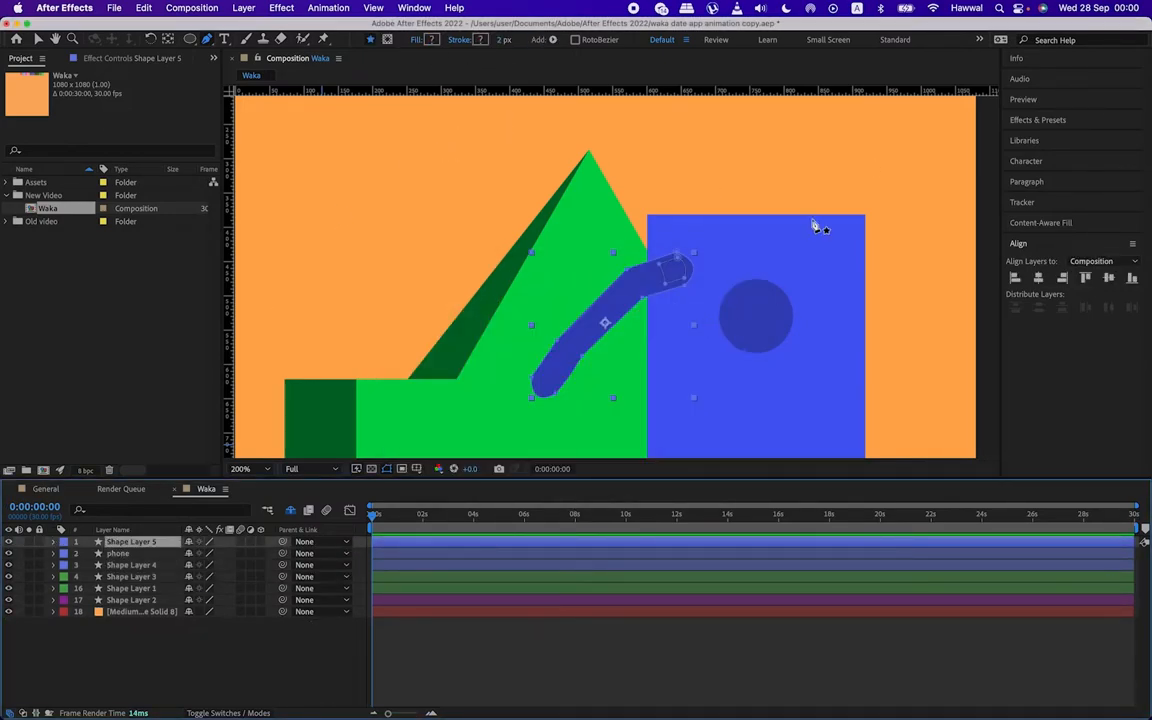
{"action": "scroll", "coordinate": [815, 226], "scroll_direction": "down", "scroll_amount": 1}
{"action": "left_click", "coordinate": [432, 40]}
{"action": "left_click", "coordinate": [689, 357]}
{"action": "left_click", "coordinate": [626, 131]}
{"action": "left_click", "coordinate": [712, 293]}
{"action": "left_click", "coordinate": [305, 655]}
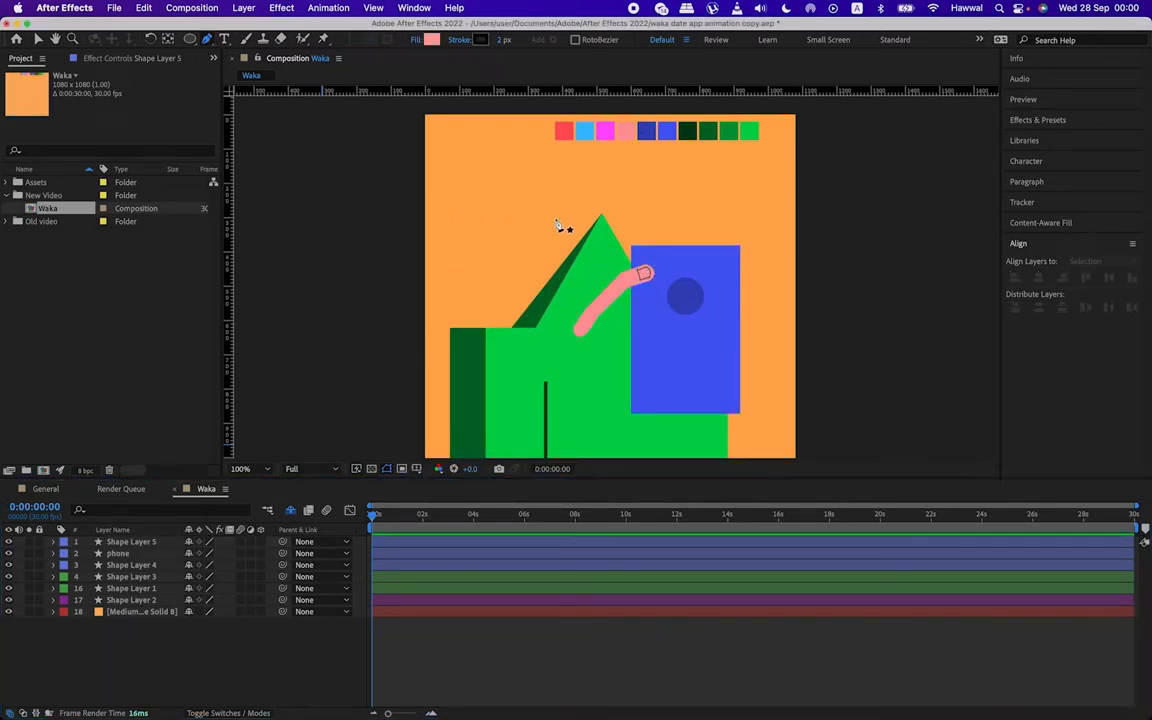
Step: Draw a pink hand polygon with a black 2 px outline on a new layer, from the finger's base down to the vertical line
{"action": "left_click", "coordinate": [578, 331]}
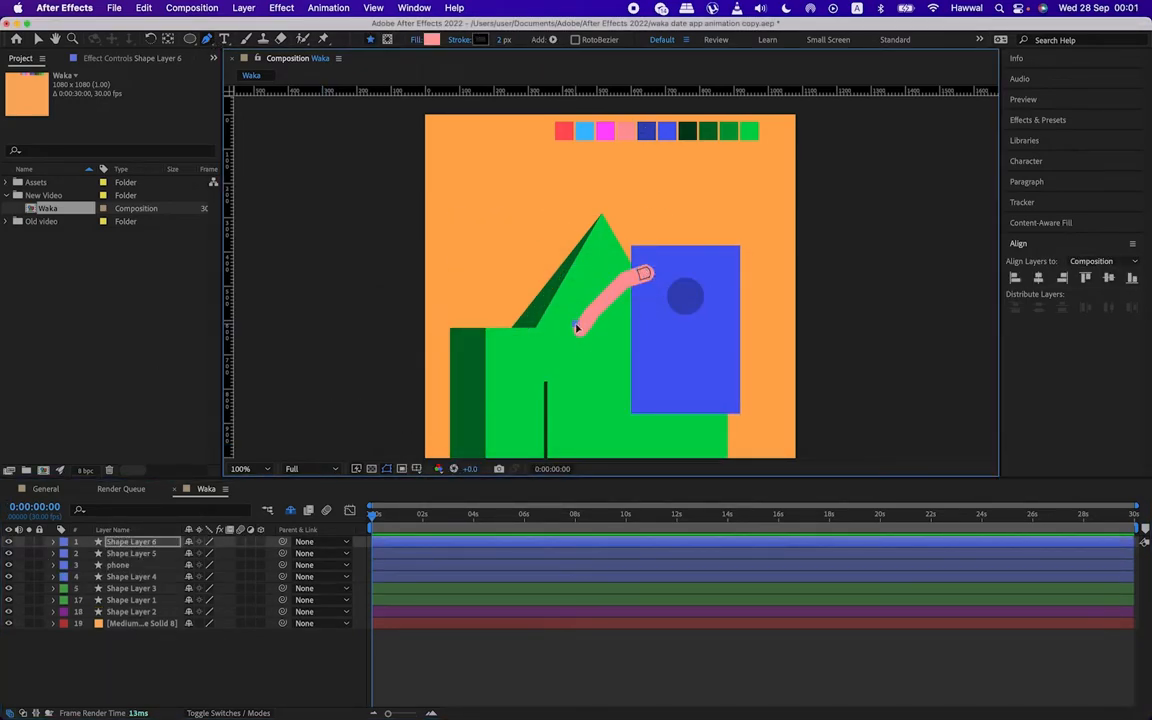
{"action": "left_click", "coordinate": [544, 383]}
{"action": "left_click", "coordinate": [616, 374]}
{"action": "left_click_drag", "start_coordinate": [632, 353], "coordinate": [598, 397]}
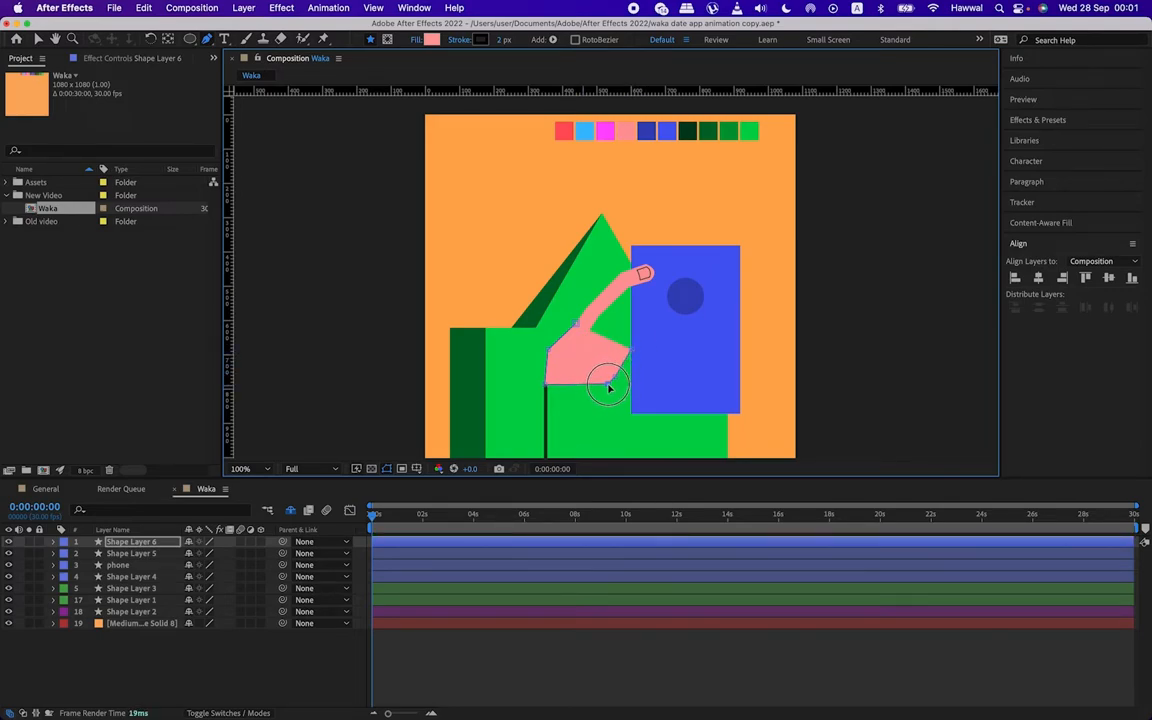
Step: Reshape the finger's middle bend on Shape Layer 5 by moving its points up and right
{"action": "left_click", "coordinate": [153, 552]}
{"action": "left_click", "coordinate": [594, 302]}
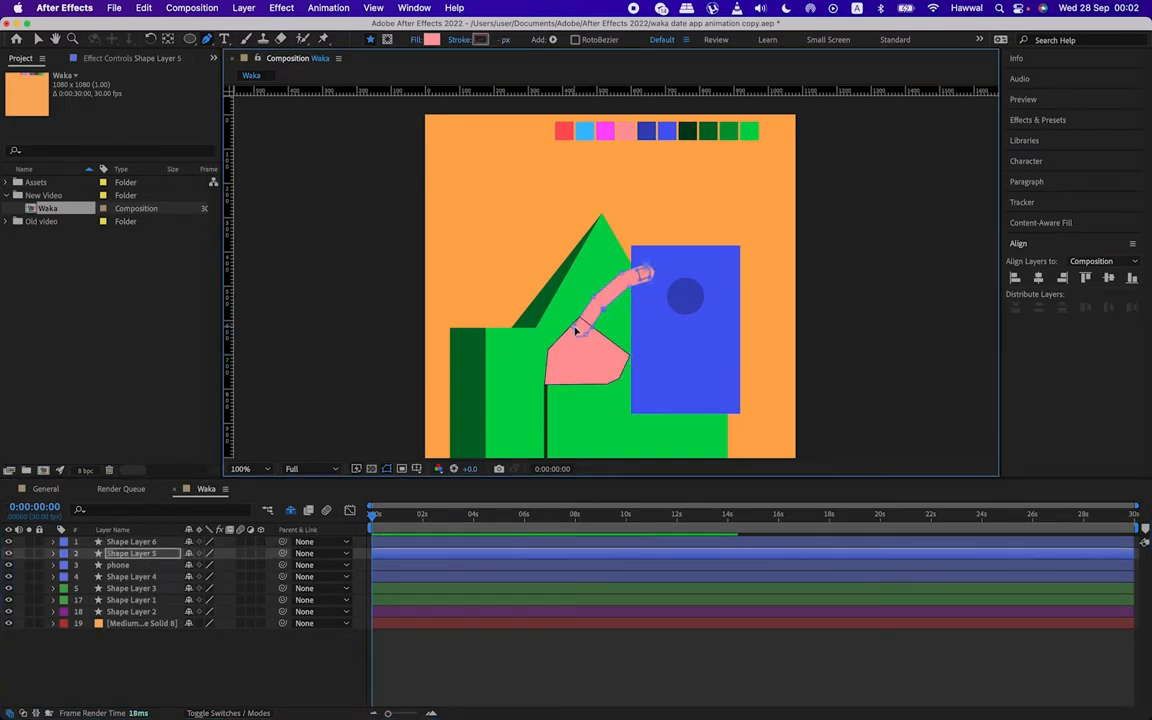
{"action": "scroll", "coordinate": [590, 322], "scroll_direction": "up", "scroll_amount": 2}
{"action": "left_click", "coordinate": [280, 662]}
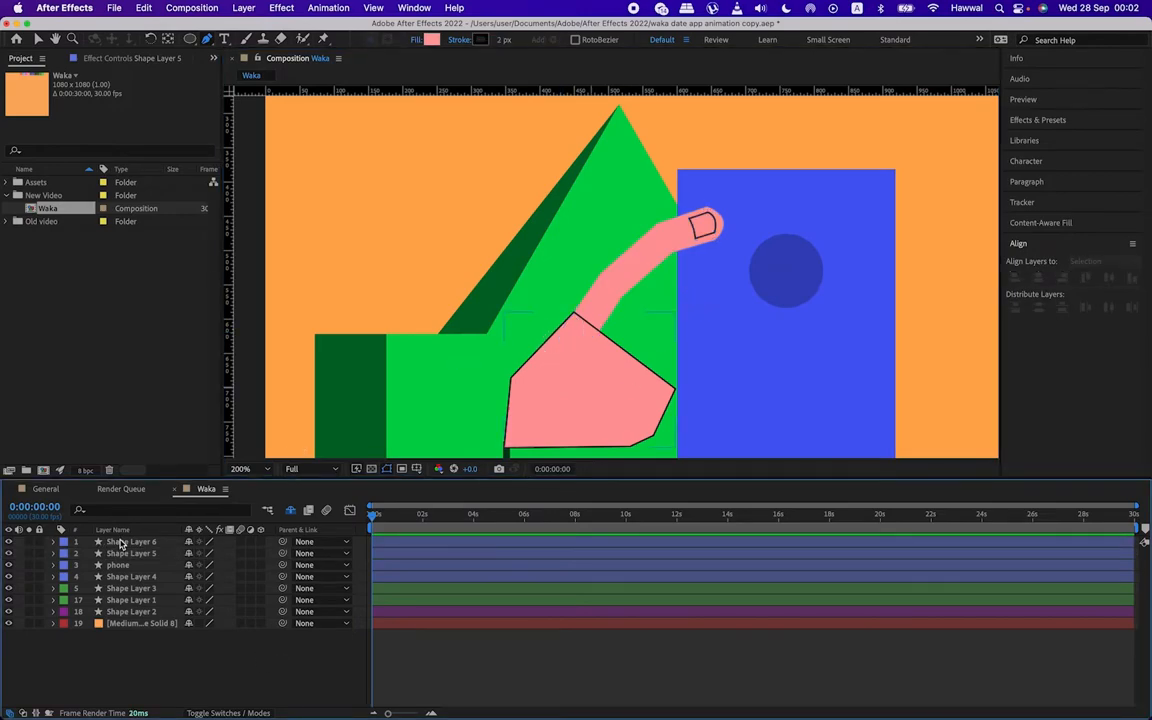
Step: Place the finger layer, Shape Layer 5, above the hand layer, Shape Layer 6
{"action": "left_click", "coordinate": [138, 543]}
{"action": "left_click", "coordinate": [149, 554]}
{"action": "left_click_drag", "start_coordinate": [158, 554], "coordinate": [175, 541]}
{"action": "left_click", "coordinate": [150, 653]}
Step: Give the finger on Shape Layer 5 a solid black 2 px stroke and place its layer beneath the hand layer, Shape Layer 6
{"action": "left_click", "coordinate": [157, 555]}
{"action": "left_click", "coordinate": [153, 542]}
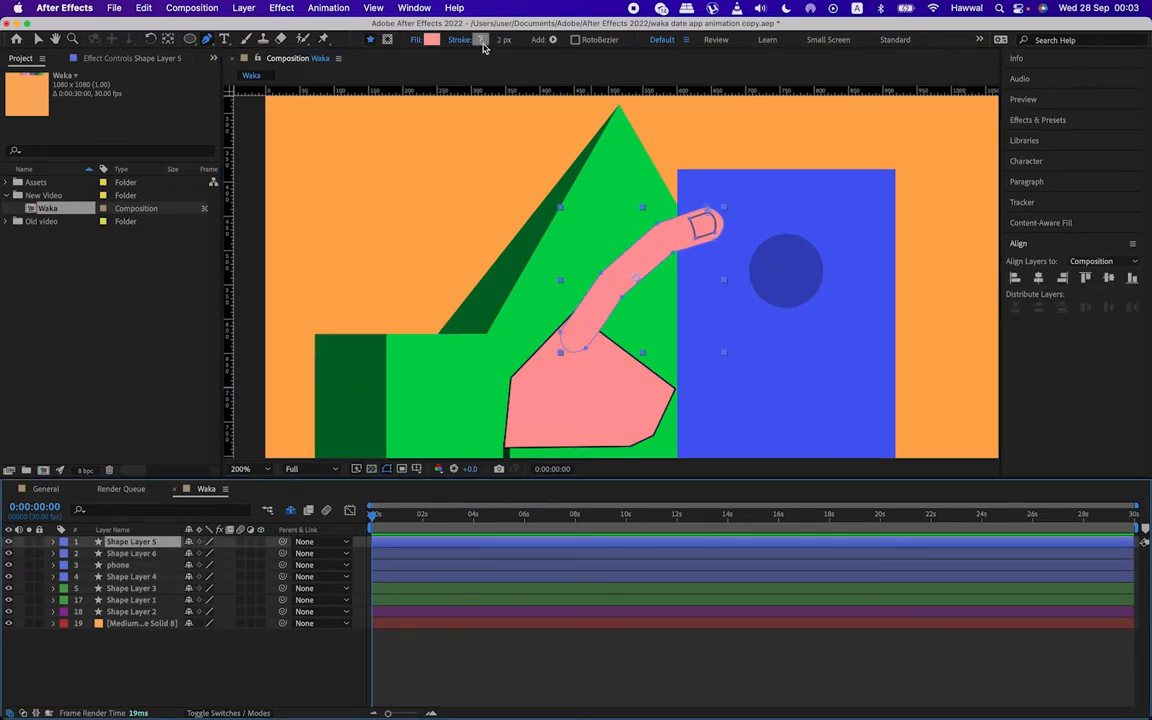
{"action": "left_click", "coordinate": [465, 40]}
{"action": "key", "text": "Return"}
{"action": "left_click", "coordinate": [501, 41]}
{"action": "type", "text": "2"}
{"action": "key", "text": "Return"}
{"action": "left_click", "coordinate": [311, 665]}
{"action": "left_click_drag", "start_coordinate": [150, 543], "coordinate": [156, 559]}
{"action": "left_click", "coordinate": [176, 655]}
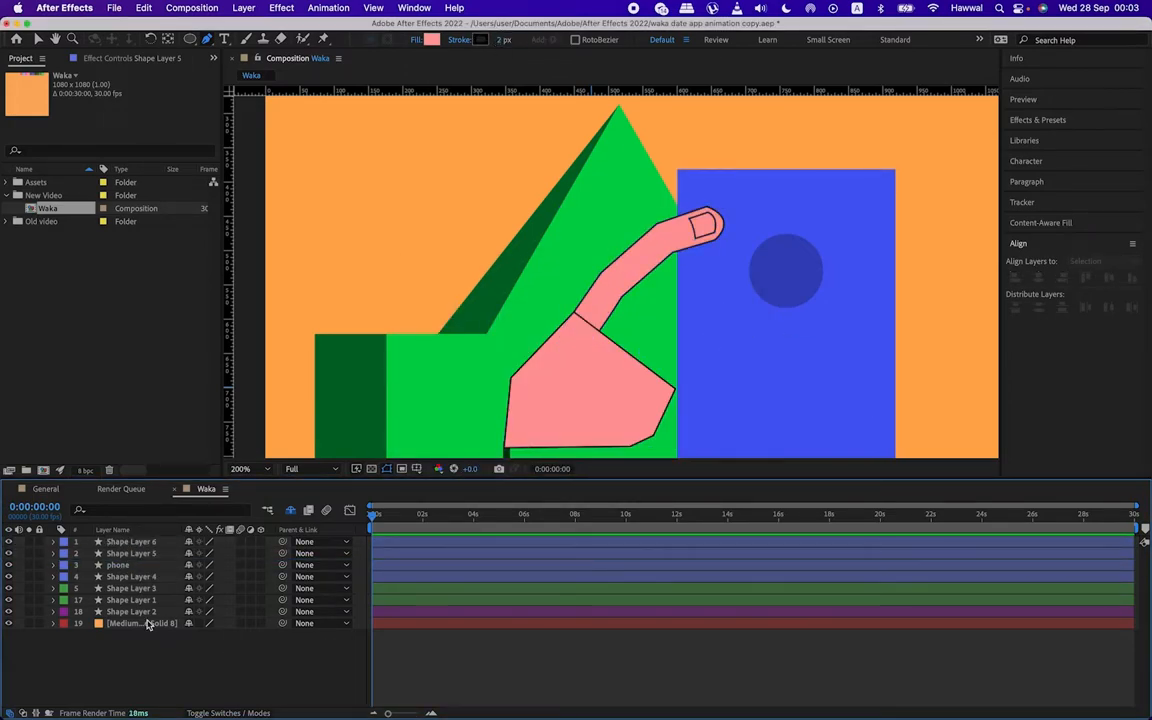
Step: Draw a pink patch with curved upper and lower edges over the joint between finger and hand, on a new layer
{"action": "left_click", "coordinate": [143, 546]}
{"action": "scroll", "coordinate": [517, 327], "scroll_direction": "up", "scroll_amount": 4}
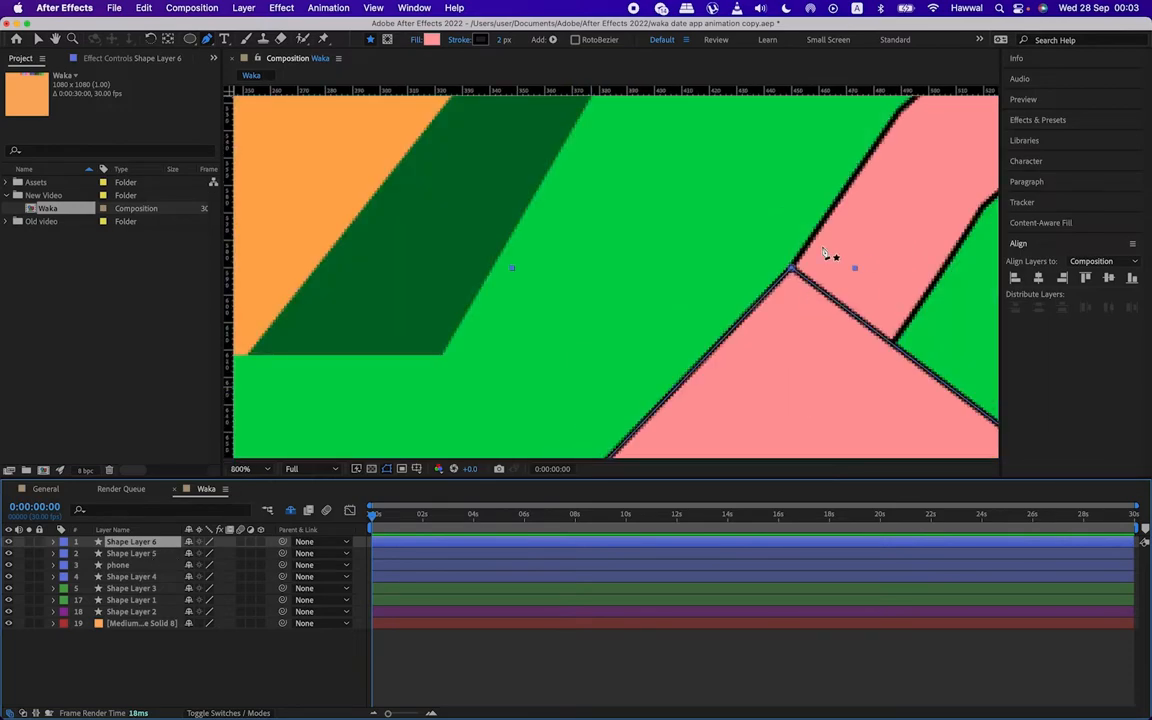
{"action": "left_click", "coordinate": [783, 283]}
{"action": "left_click_drag", "start_coordinate": [868, 360], "coordinate": [923, 362]}
{"action": "left_click", "coordinate": [912, 307]}
{"action": "left_click", "coordinate": [808, 251]}
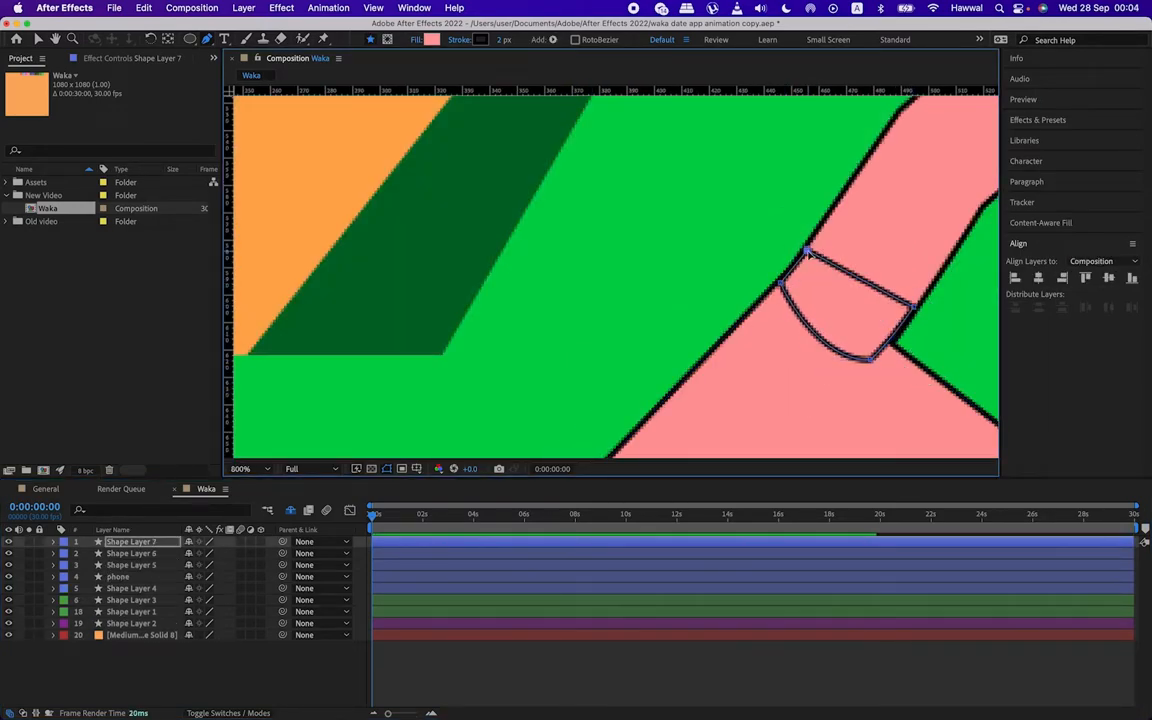
{"action": "left_click", "coordinate": [794, 265]}
{"action": "left_click_drag", "start_coordinate": [823, 250], "coordinate": [889, 234]}
{"action": "left_click", "coordinate": [870, 360]}
{"action": "left_click_drag", "start_coordinate": [817, 366], "coordinate": [751, 391]}
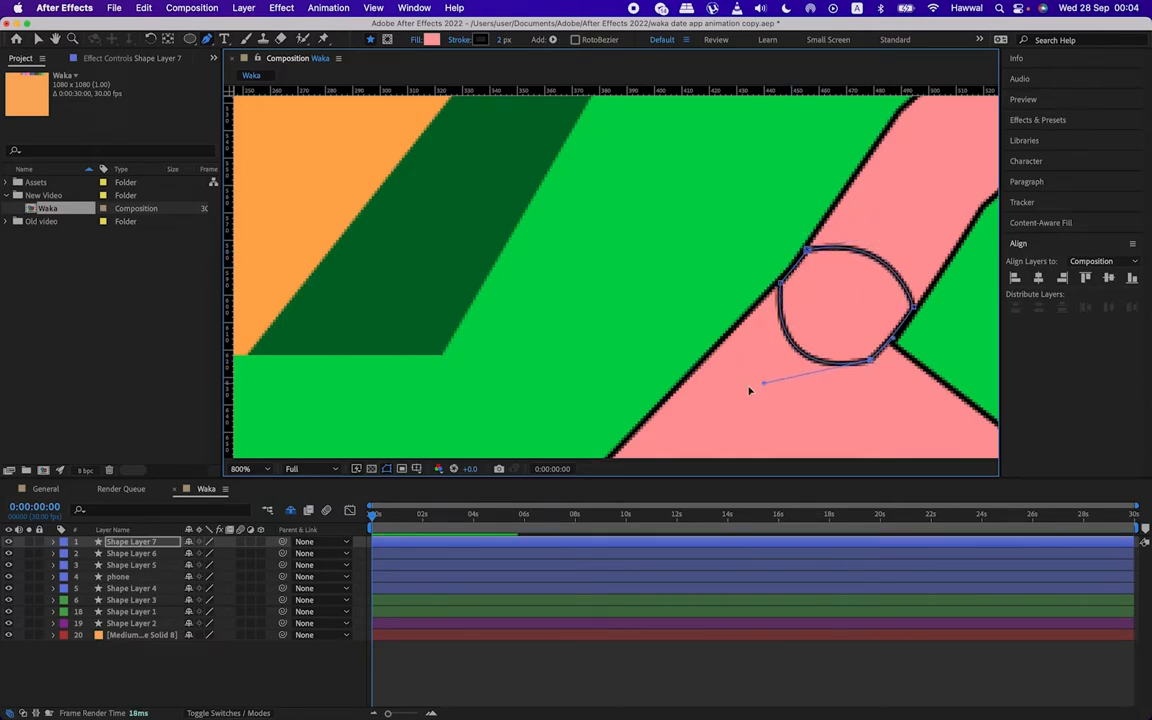
Step: Remove the stroke from the joint patch on Shape Layer 7
{"action": "left_click", "coordinate": [458, 40]}
{"action": "left_click", "coordinate": [508, 338]}
{"action": "left_click", "coordinate": [619, 417]}
{"action": "scroll", "coordinate": [690, 249], "scroll_direction": "down", "scroll_amount": 2}
{"action": "left_click", "coordinate": [590, 672]}
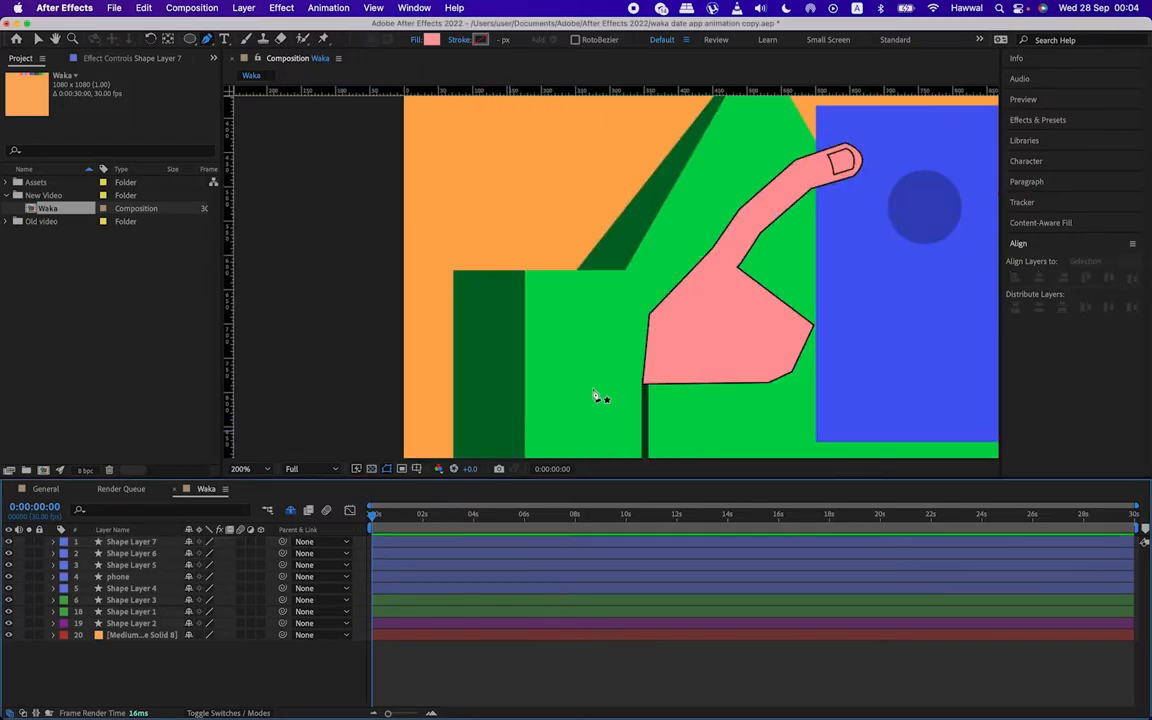
Step: Move the hand and its joint patch, Shape Layers 6 and 7, together slightly up and to the right
{"action": "left_click", "coordinate": [38, 40]}
{"action": "scroll", "coordinate": [600, 228], "scroll_direction": "down", "scroll_amount": 2}
{"action": "scroll", "coordinate": [735, 225], "scroll_direction": "up", "scroll_amount": 2}
{"action": "left_click", "coordinate": [556, 232]}
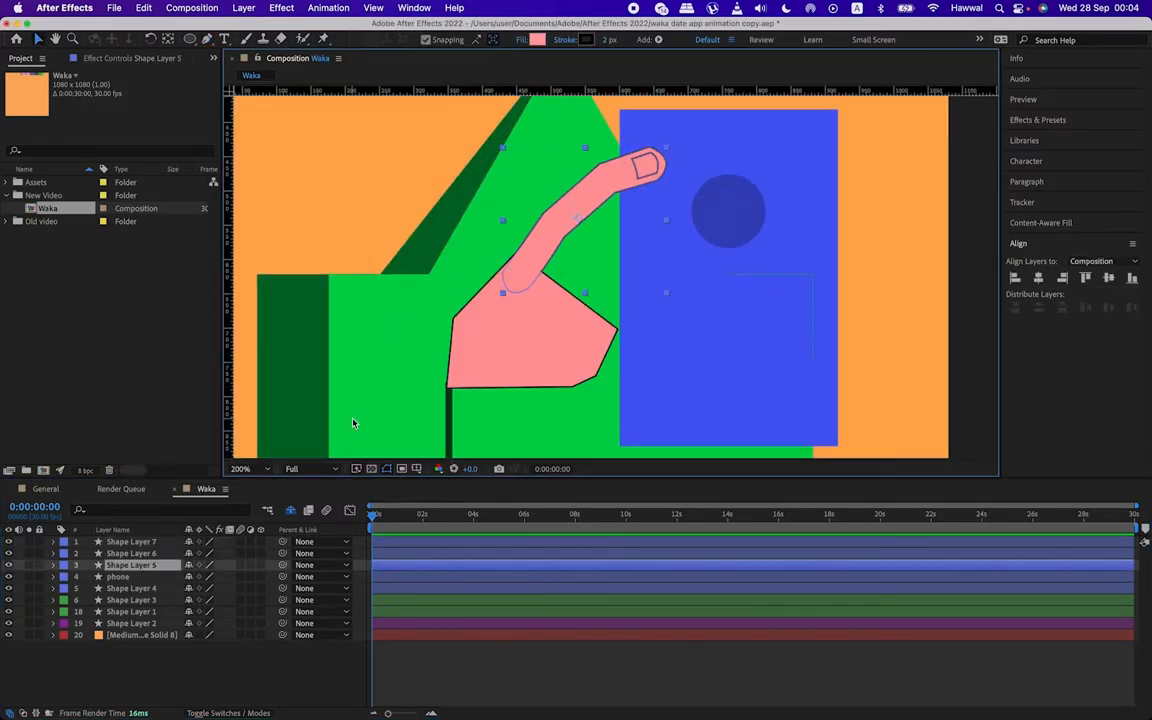
{"action": "left_click", "coordinate": [154, 556]}
{"action": "left_click", "coordinate": [131, 541], "text": "shift"}
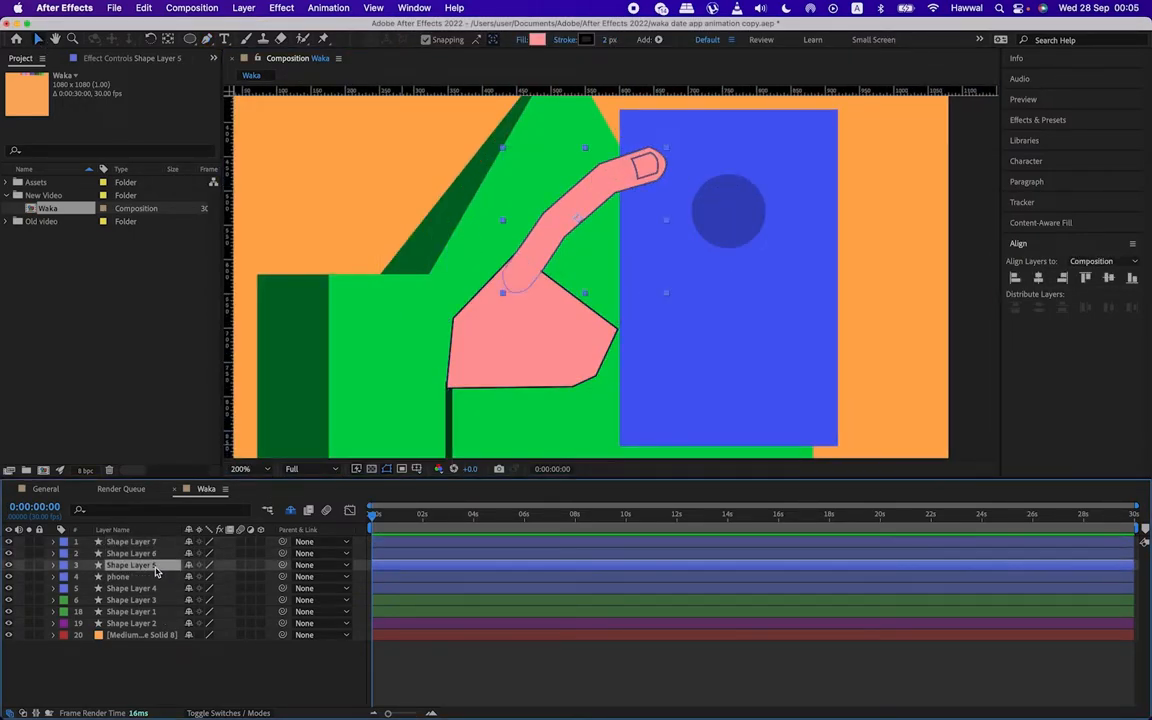
{"action": "left_click_drag", "start_coordinate": [527, 319], "coordinate": [538, 309]}
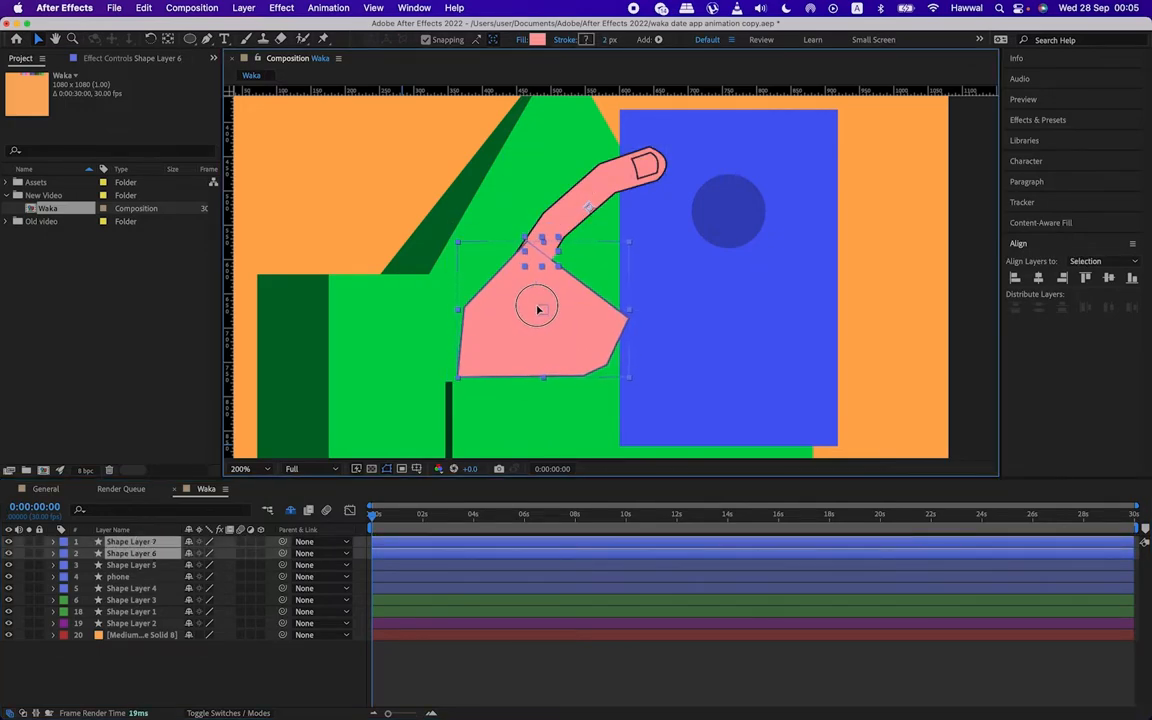
{"action": "scroll", "coordinate": [578, 266], "scroll_direction": "up", "scroll_amount": 3}
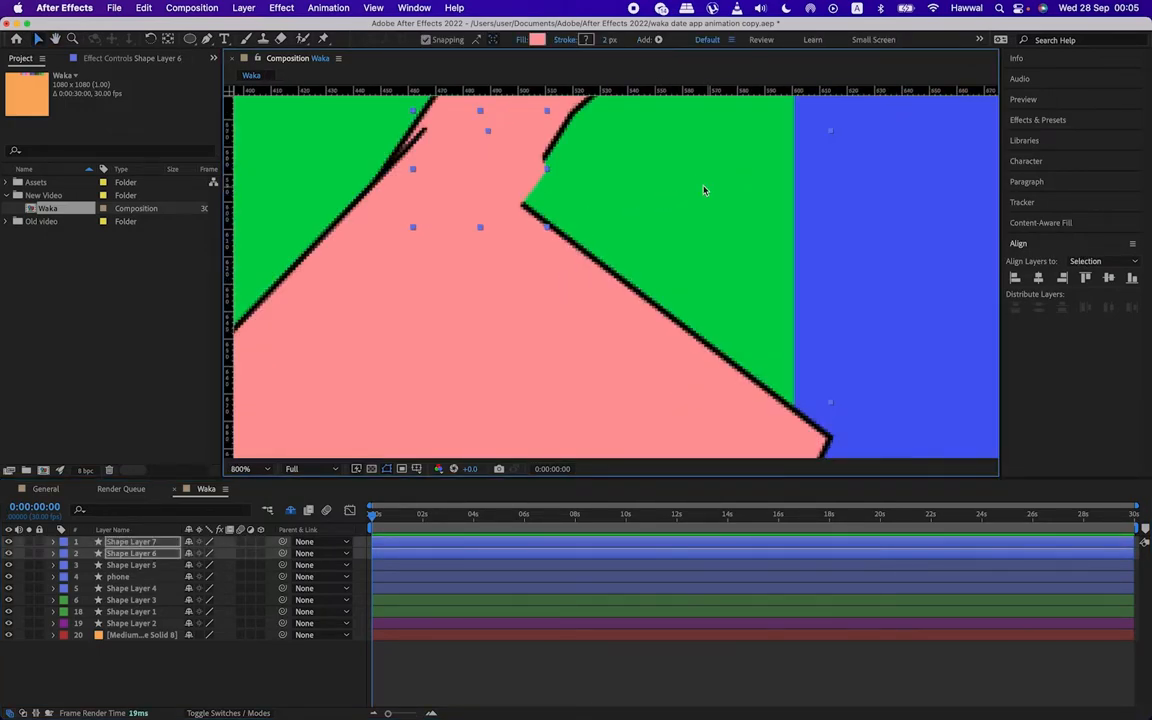
Step: Reshape the finger's base on Shape Layer 5 by moving its lower points so that it runs into the hand
{"action": "left_click_drag", "start_coordinate": [717, 193], "coordinate": [725, 349]}
{"action": "left_click", "coordinate": [154, 555]}
{"action": "left_click", "coordinate": [147, 566]}
{"action": "left_click_drag", "start_coordinate": [586, 306], "coordinate": [656, 222]}
{"action": "key", "text": "g"}
{"action": "left_click", "coordinate": [509, 392]}
{"action": "left_click_drag", "start_coordinate": [512, 394], "coordinate": [533, 402]}
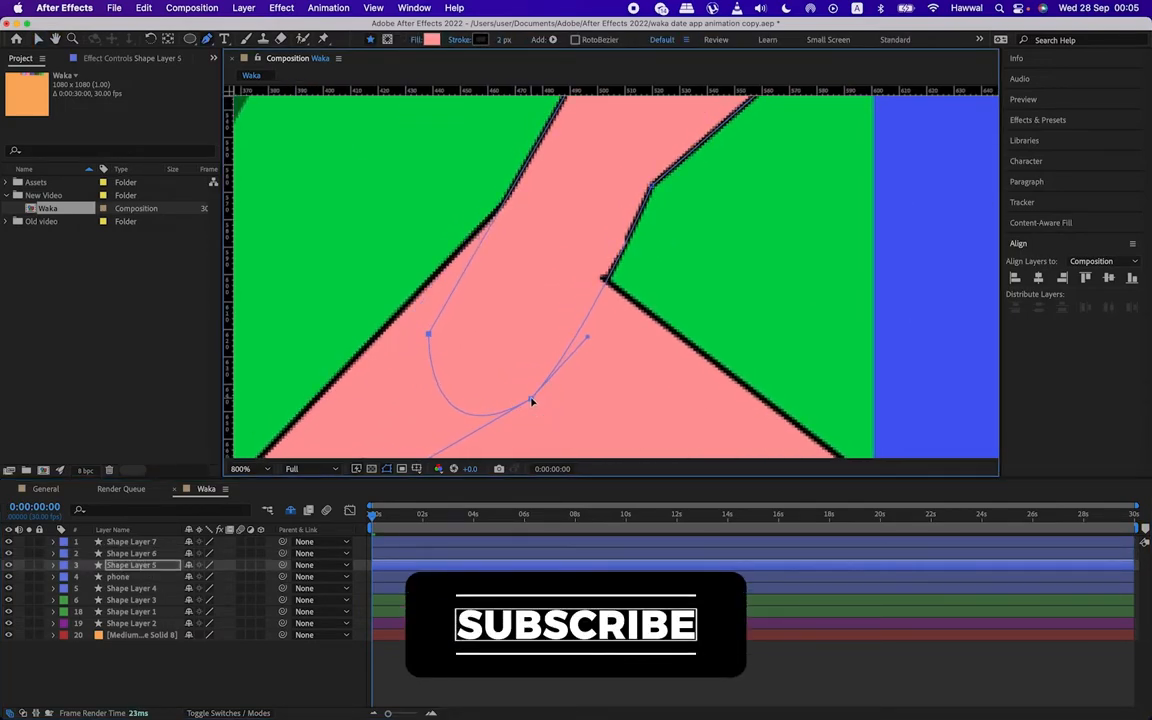
Step: Adjust the points of the patch on Shape Layer 7 to fit the outlines where the finger joins the hand
{"action": "key", "text": "v"}
{"action": "left_click", "coordinate": [168, 555]}
{"action": "left_click", "coordinate": [160, 543]}
{"action": "key", "text": "g"}
{"action": "left_click", "coordinate": [584, 296]}
{"action": "left_click", "coordinate": [626, 236]}
{"action": "left_click_drag", "start_coordinate": [584, 297], "coordinate": [588, 300]}
{"action": "left_click_drag", "start_coordinate": [604, 277], "coordinate": [508, 210]}
{"action": "left_click_drag", "start_coordinate": [474, 326], "coordinate": [471, 323]}
{"action": "left_click_drag", "start_coordinate": [587, 301], "coordinate": [590, 303]}
{"action": "left_click", "coordinate": [350, 665]}
{"action": "scroll", "coordinate": [597, 298], "scroll_direction": "down", "scroll_amount": 3}
{"action": "scroll", "coordinate": [590, 296], "scroll_direction": "up", "scroll_amount": 2}
{"action": "scroll", "coordinate": [590, 294], "scroll_direction": "up", "scroll_amount": 1}
{"action": "left_click", "coordinate": [152, 541]}
{"action": "left_click", "coordinate": [492, 228]}
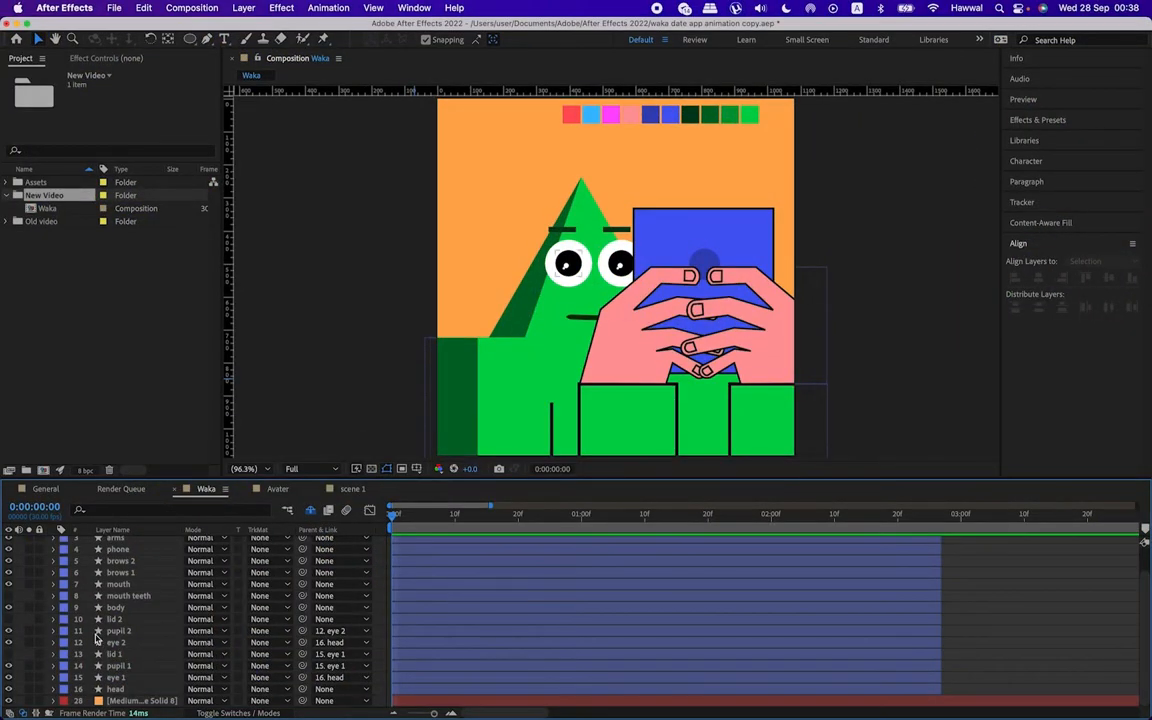
Step: Duplicate the eye 1 layer and name the copy eye 1B
{"action": "left_click", "coordinate": [116, 631]}
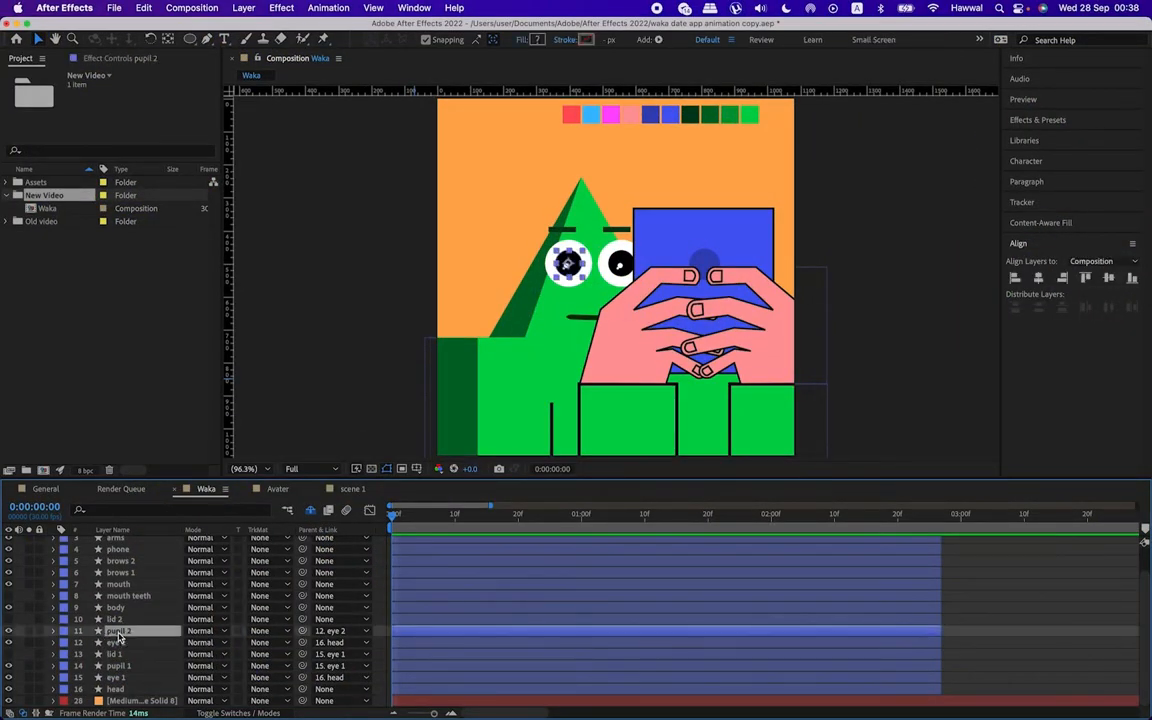
{"action": "left_click", "coordinate": [128, 645]}
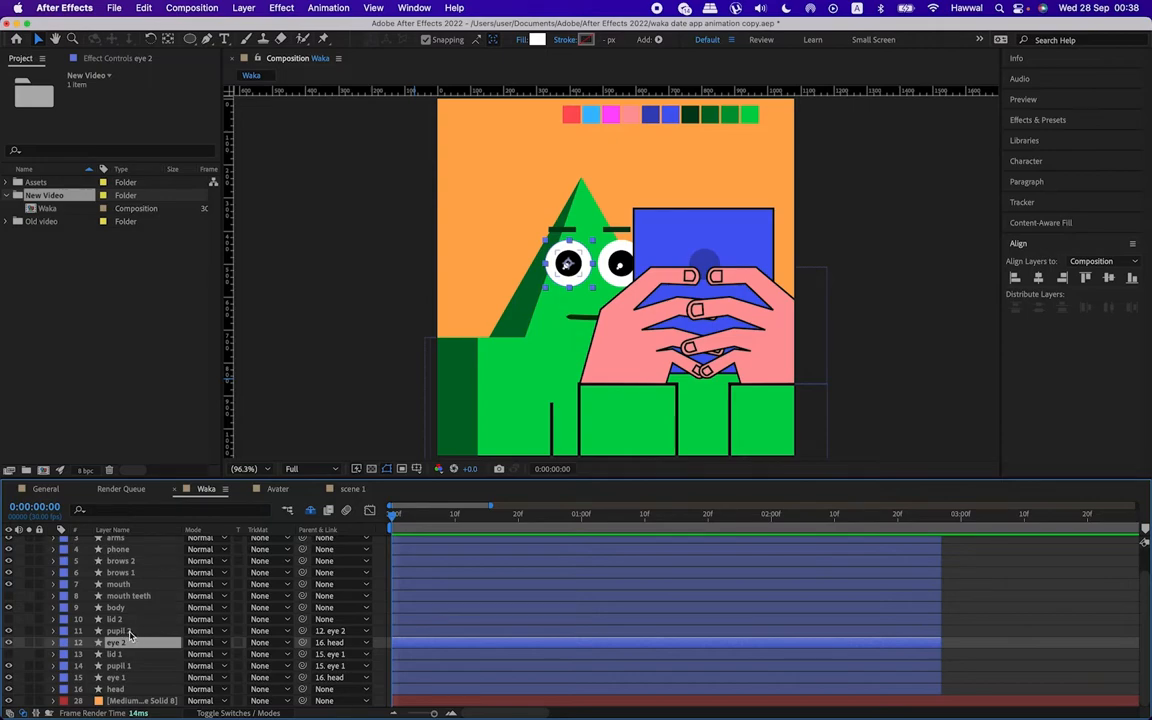
{"action": "left_click", "coordinate": [126, 655]}
{"action": "left_click", "coordinate": [121, 666]}
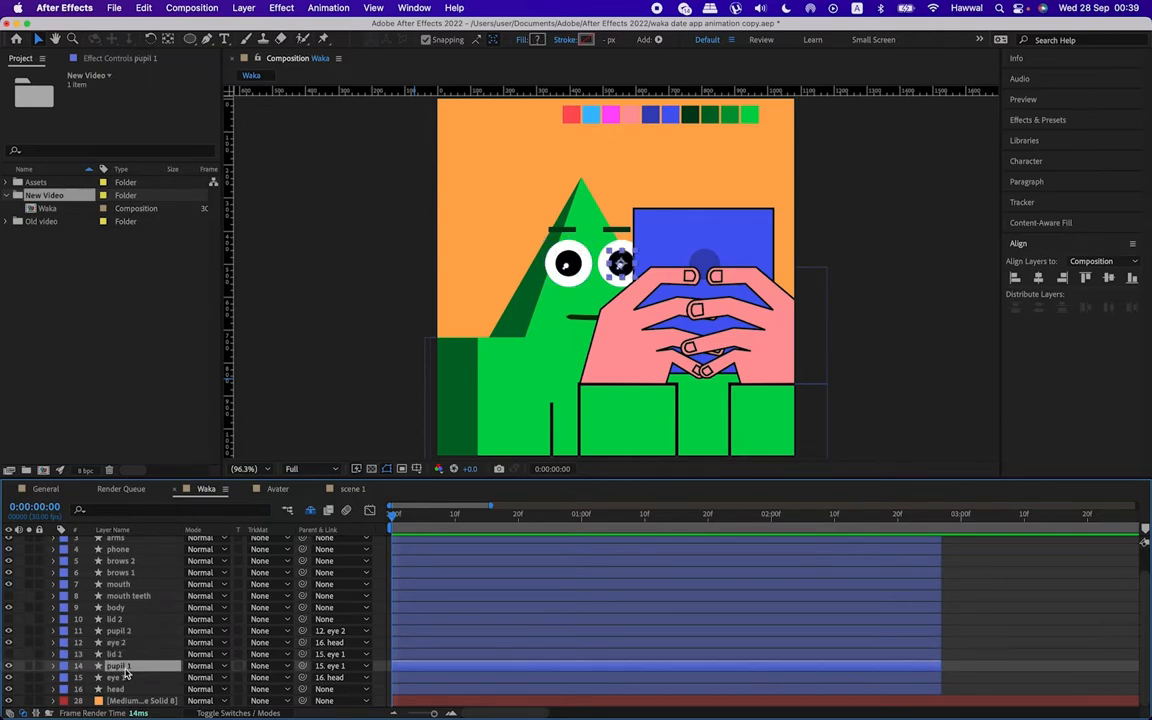
{"action": "left_click", "coordinate": [121, 678]}
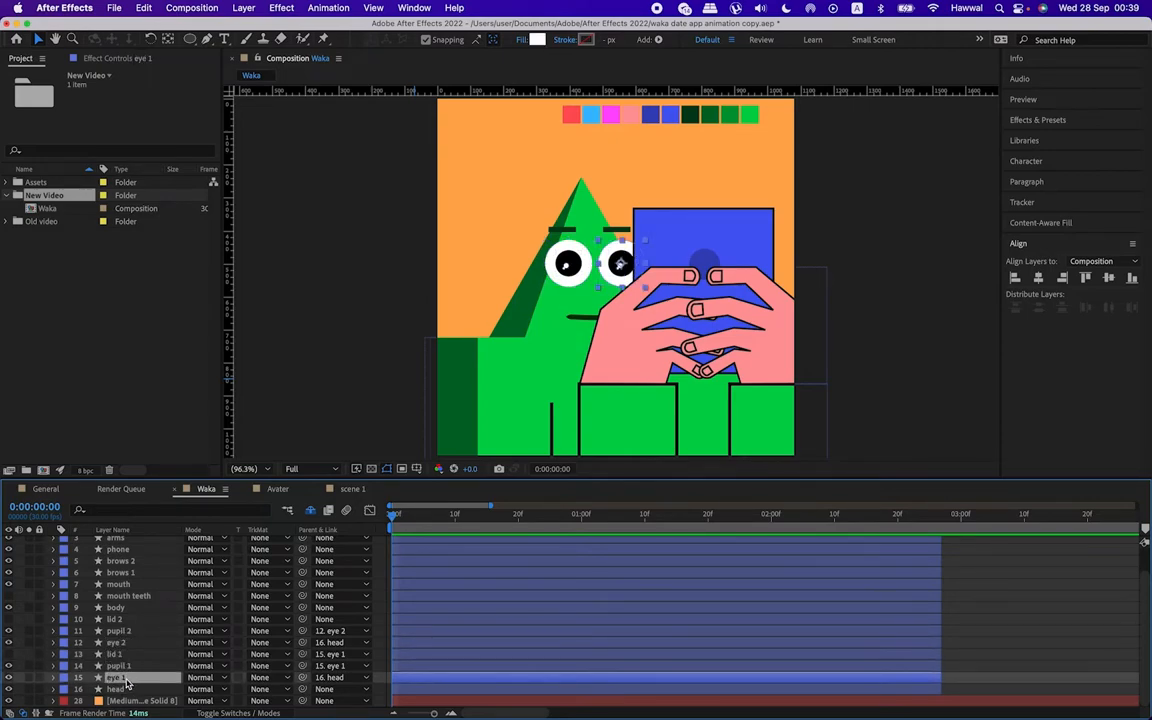
{"action": "key", "text": "ctrl+d"}
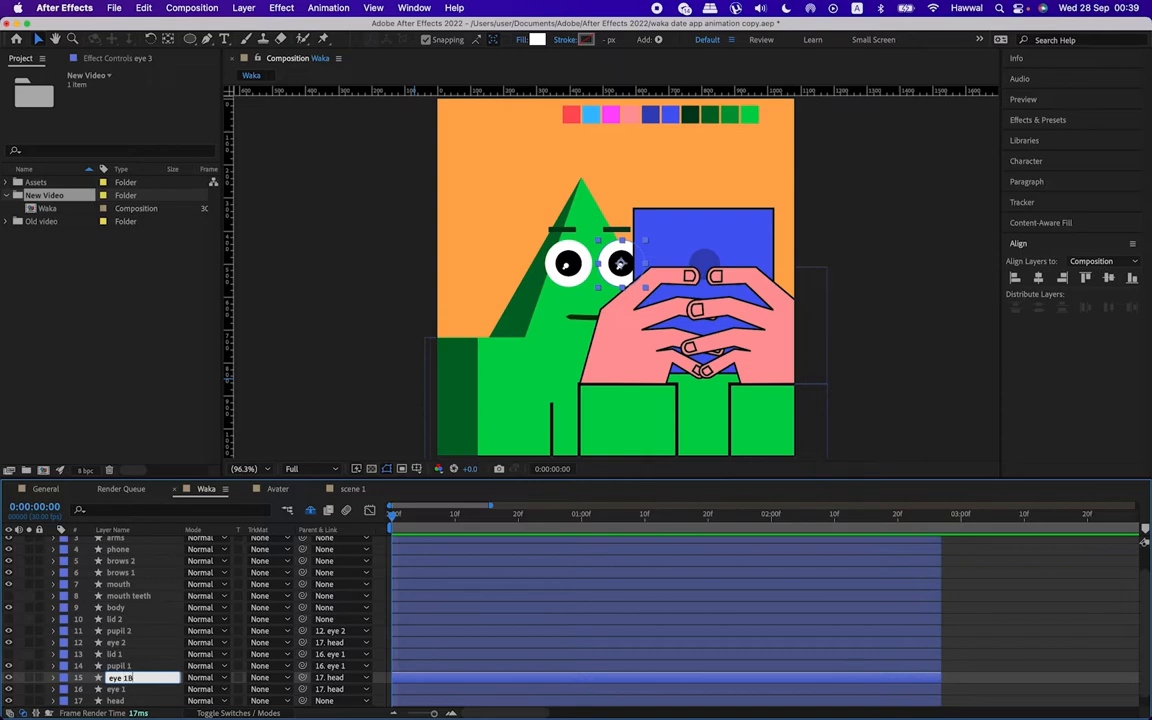
{"action": "key", "text": "Return"}
Step: Place eye 1B above lid 1 in the layer stack and make lid 1 visible
{"action": "left_click_drag", "start_coordinate": [124, 686], "coordinate": [124, 654]}
{"action": "left_click", "coordinate": [135, 667]}
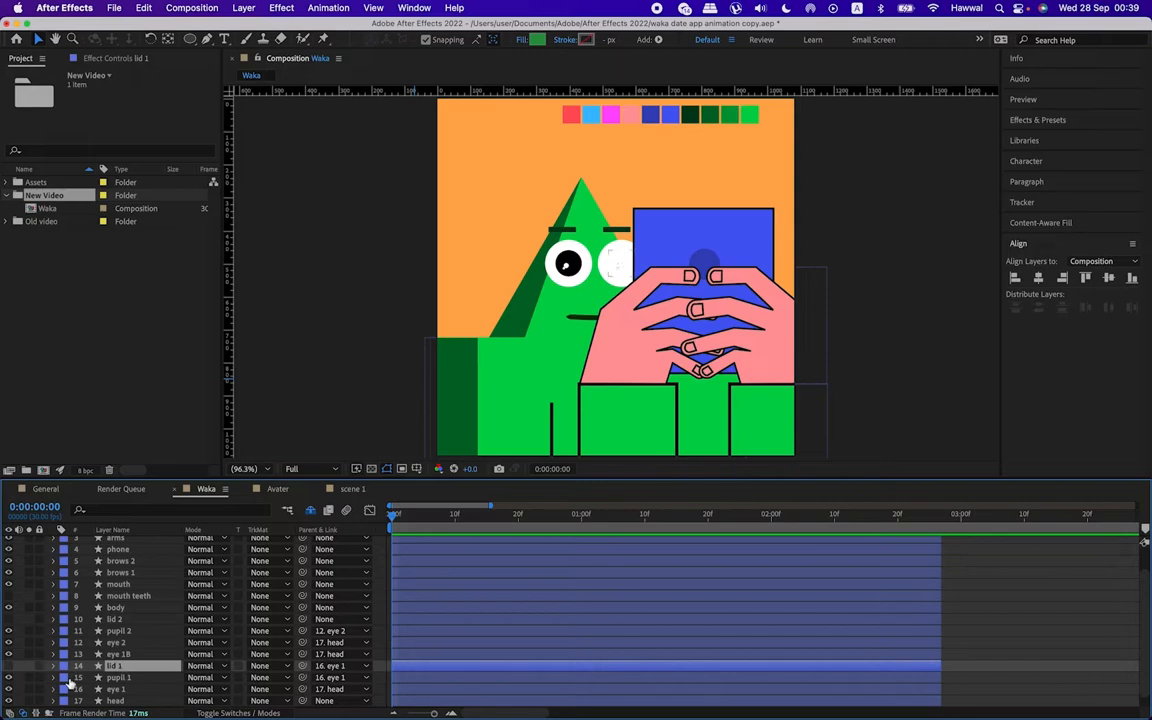
{"action": "left_click", "coordinate": [9, 667]}
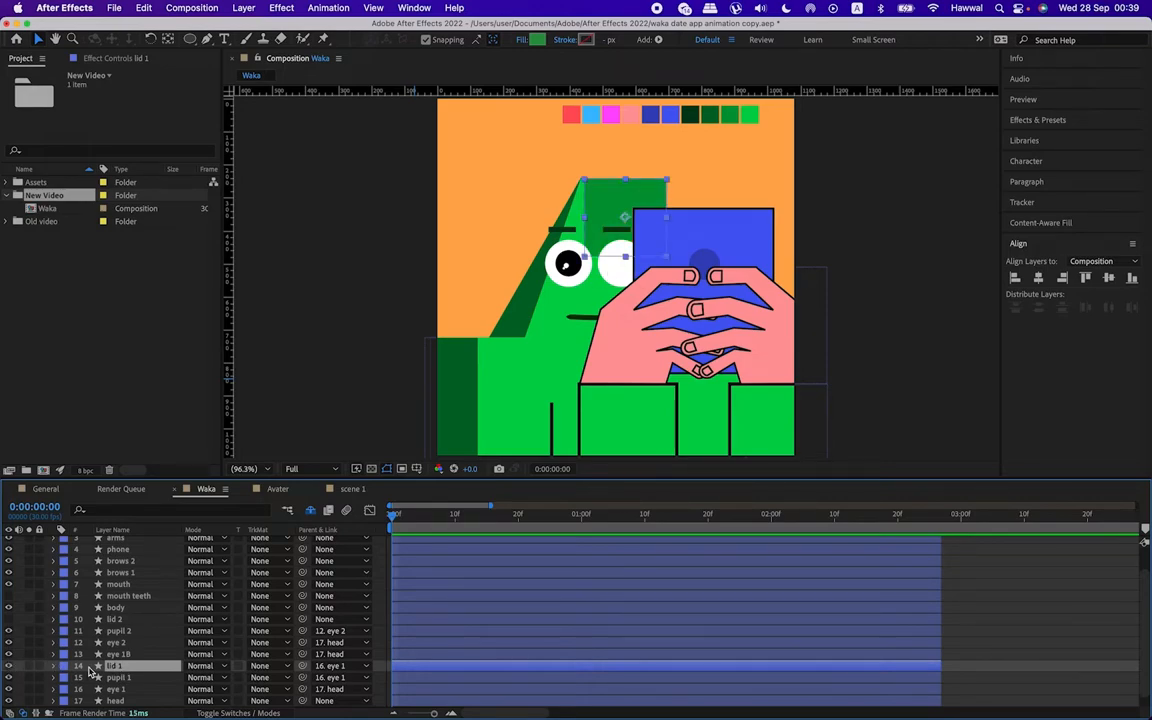
Step: Place eye 1B beneath lid 1, try an alpha track matte on it, and undo the matte
{"action": "left_click", "coordinate": [120, 654]}
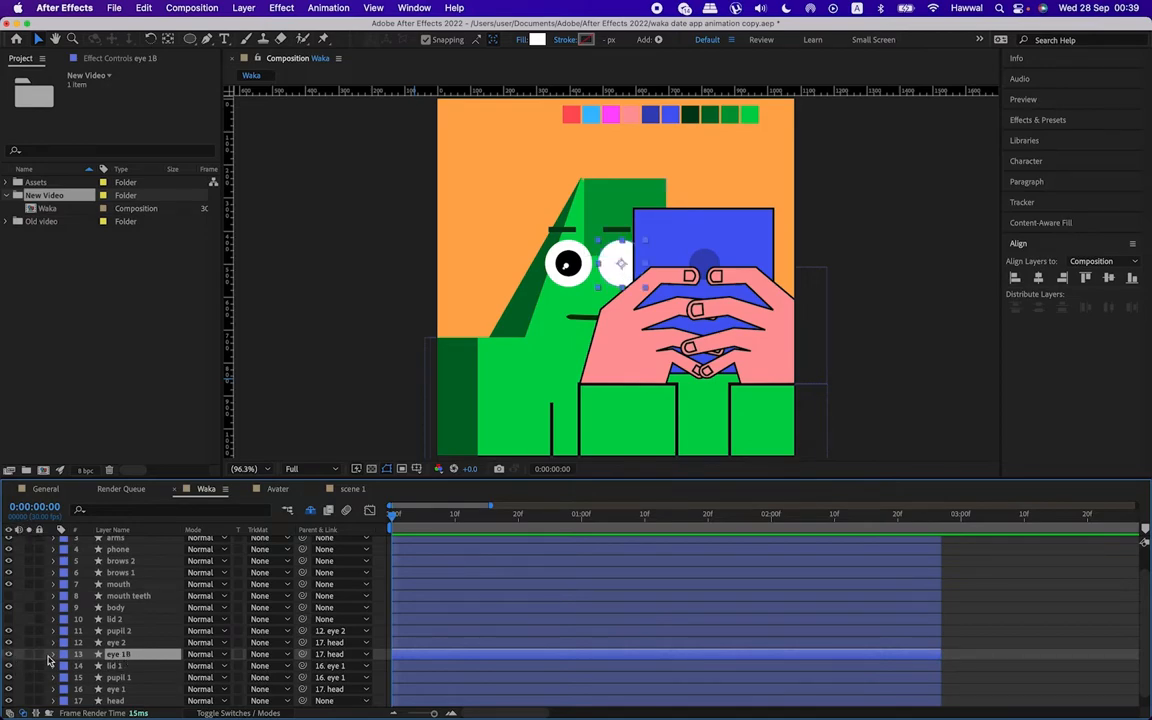
{"action": "left_click_drag", "start_coordinate": [120, 654], "coordinate": [135, 672]}
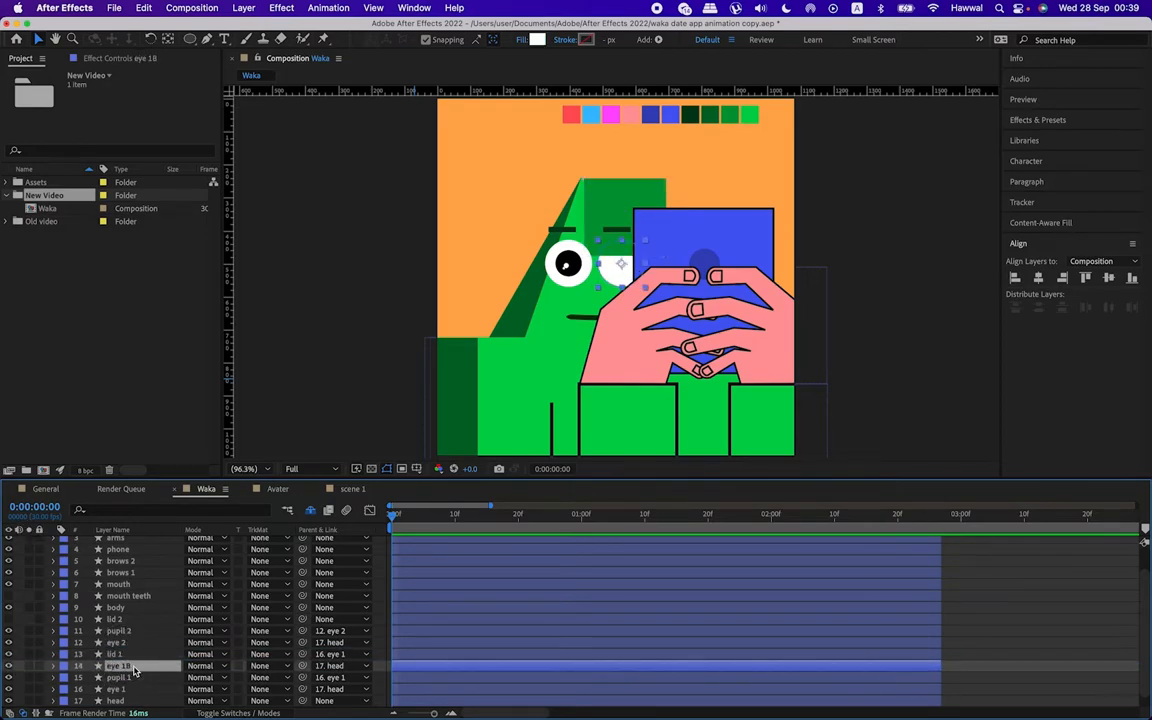
{"action": "left_click", "coordinate": [275, 667]}
{"action": "left_click", "coordinate": [300, 658]}
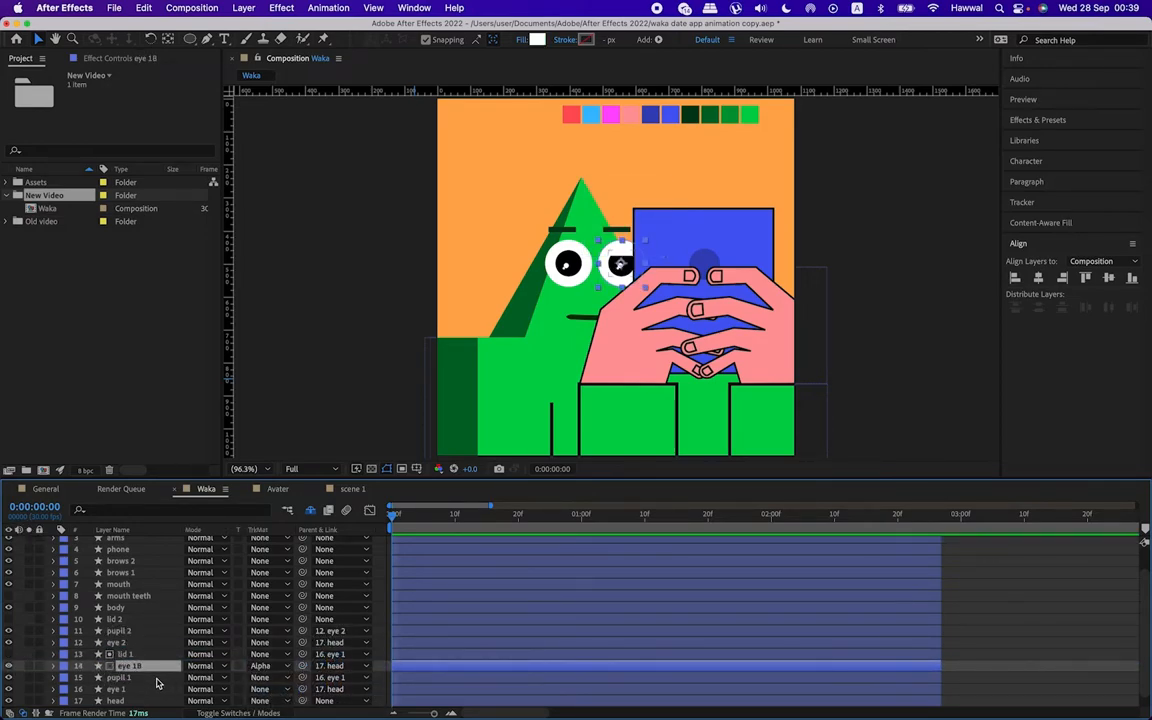
{"action": "key", "text": "super+z"}
Step: Put eye 1B directly above lid 1 and set lid 1's track matte to Alpha using eye 1B
{"action": "left_click", "coordinate": [118, 656]}
{"action": "left_click_drag", "start_coordinate": [121, 668], "coordinate": [130, 650]}
{"action": "left_click", "coordinate": [122, 665]}
{"action": "left_click", "coordinate": [268, 666]}
{"action": "left_click", "coordinate": [300, 652]}
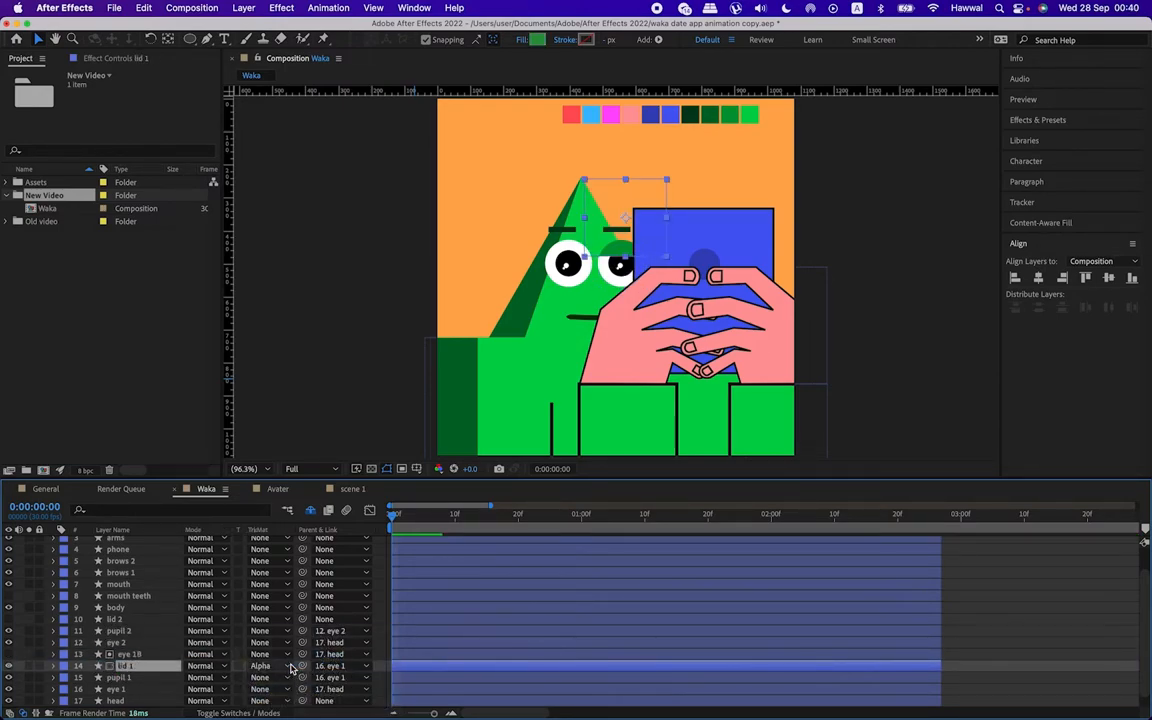
Step: Duplicate the eye 2 layer, name the copy eye 2B, and place it directly above lid 2
{"action": "left_click", "coordinate": [118, 644]}
{"action": "key", "text": "super+d"}
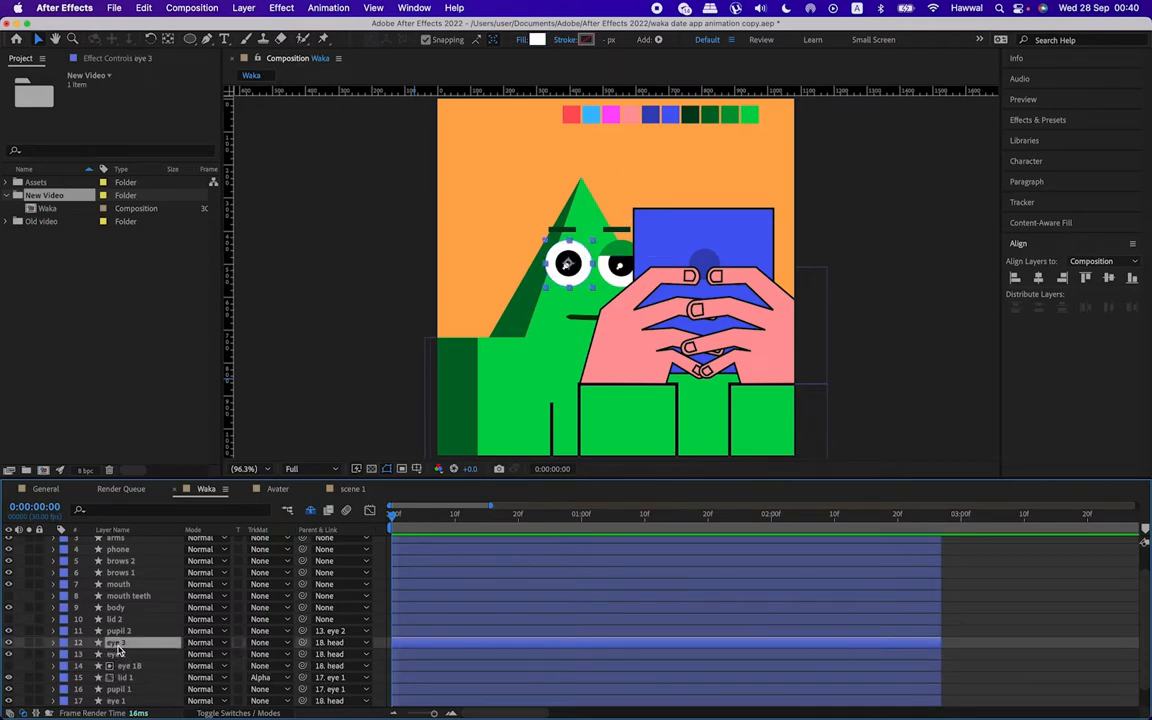
{"action": "key", "text": "Return"}
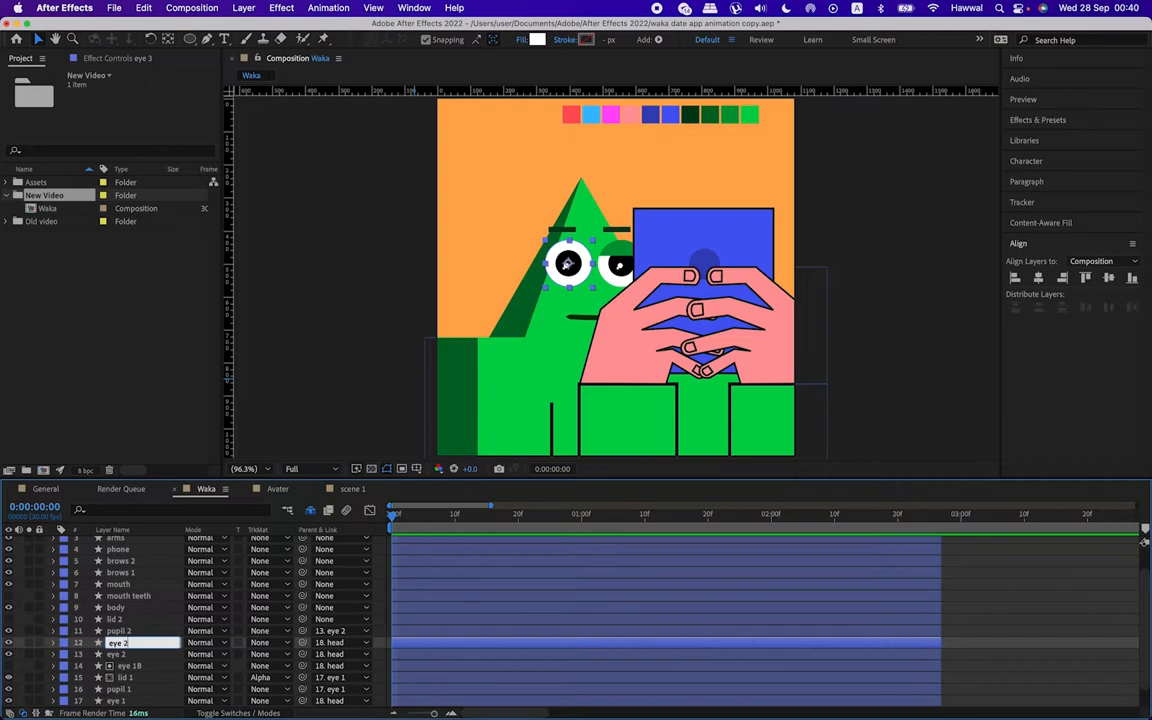
{"action": "key", "text": "Return"}
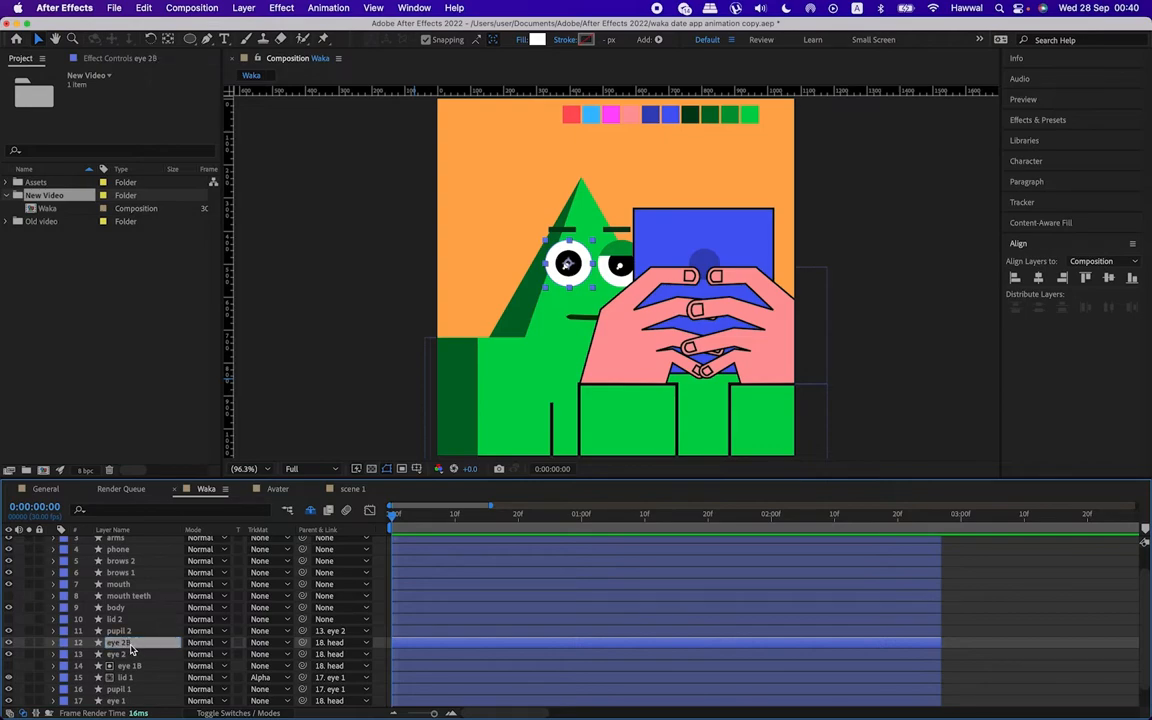
{"action": "left_click_drag", "start_coordinate": [128, 646], "coordinate": [120, 614]}
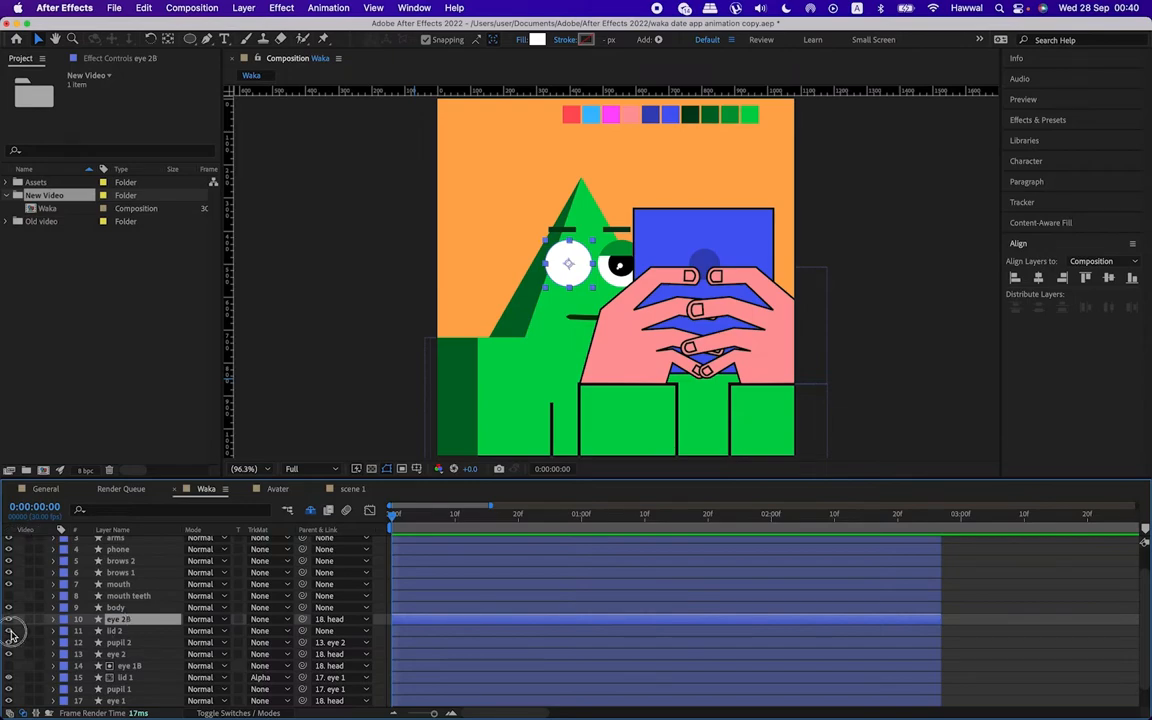
Step: Make lid 2 visible with an Alpha track matte from eye 2B, and save the project
{"action": "left_click", "coordinate": [117, 631]}
{"action": "left_click", "coordinate": [265, 631]}
{"action": "left_click", "coordinate": [320, 658]}
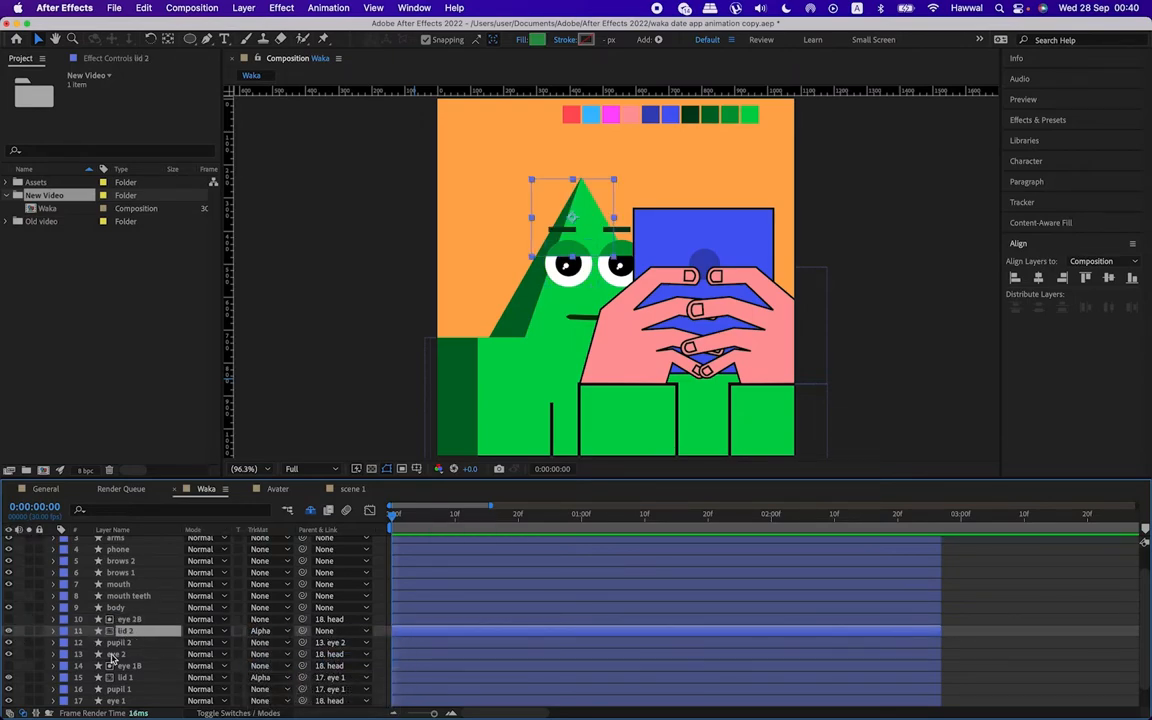
{"action": "left_click", "coordinate": [380, 638]}
{"action": "key", "text": "super+s"}
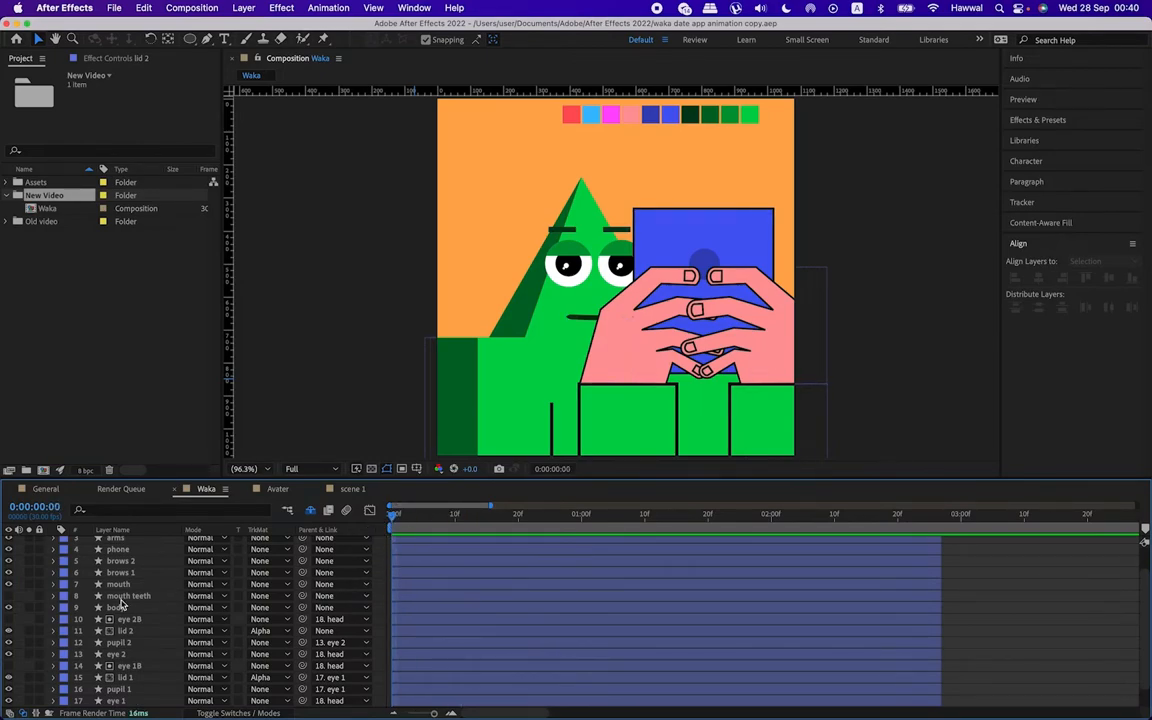
Step: Parent the Hand R, Hand L and phone layers to the arms layer
{"action": "scroll", "coordinate": [138, 591], "scroll_direction": "up", "scroll_amount": 2}
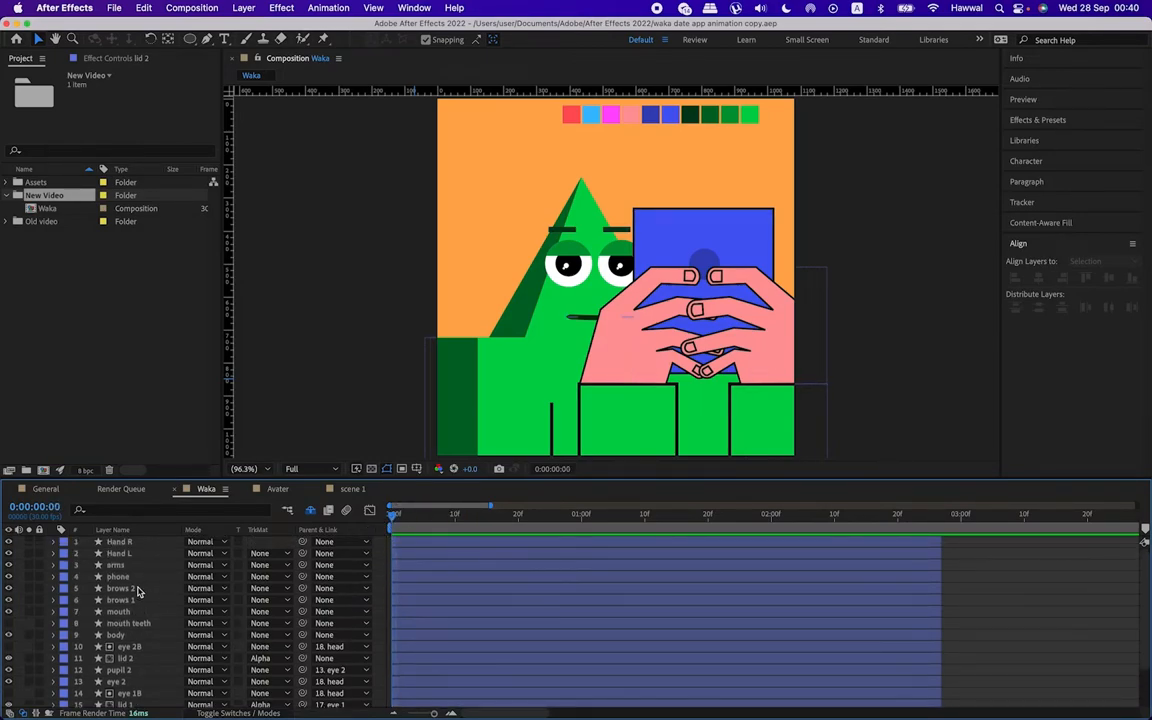
{"action": "left_click", "coordinate": [120, 553]}
{"action": "left_click", "coordinate": [128, 542]}
{"action": "left_click", "coordinate": [132, 554]}
{"action": "left_click", "coordinate": [131, 544]}
{"action": "left_click", "coordinate": [134, 553]}
{"action": "left_click", "coordinate": [152, 543], "text": "shift"}
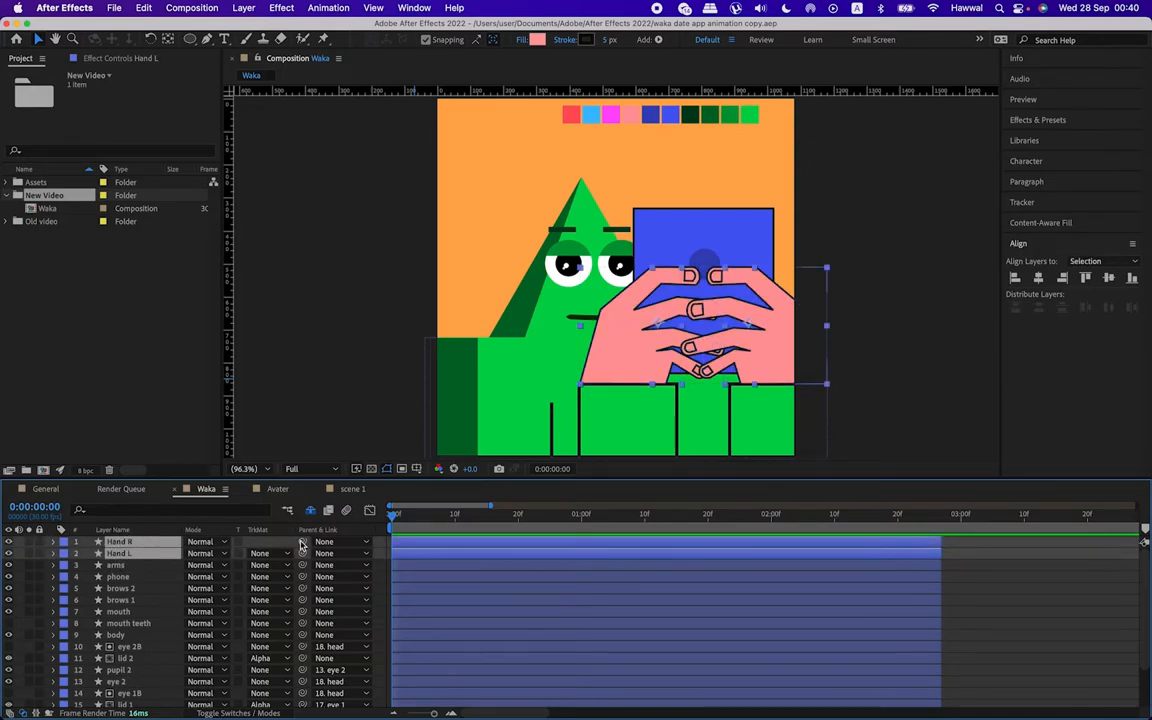
{"action": "left_click_drag", "start_coordinate": [302, 553], "coordinate": [120, 565]}
{"action": "left_click", "coordinate": [118, 577]}
{"action": "left_click_drag", "start_coordinate": [302, 577], "coordinate": [120, 565]}
Step: Add a Position keyframe to the arms layer at 0:00:00:10
{"action": "left_click", "coordinate": [120, 565]}
{"action": "key", "text": "p"}
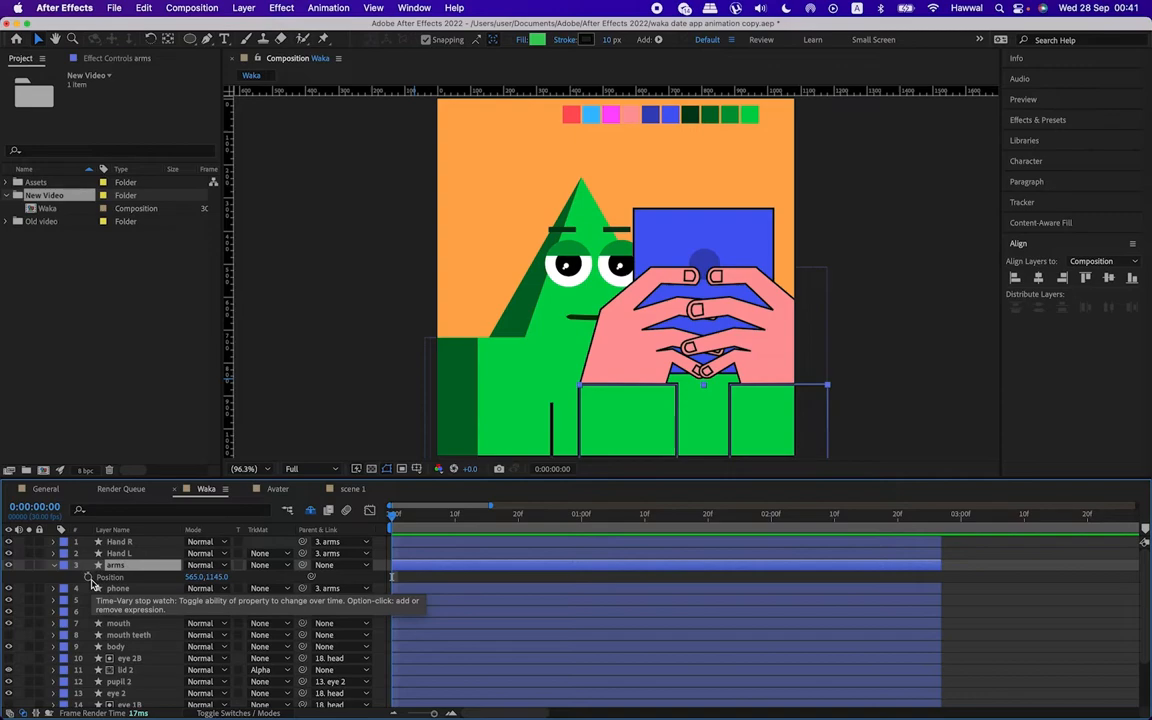
{"action": "key", "text": "shift+Page_Down"}
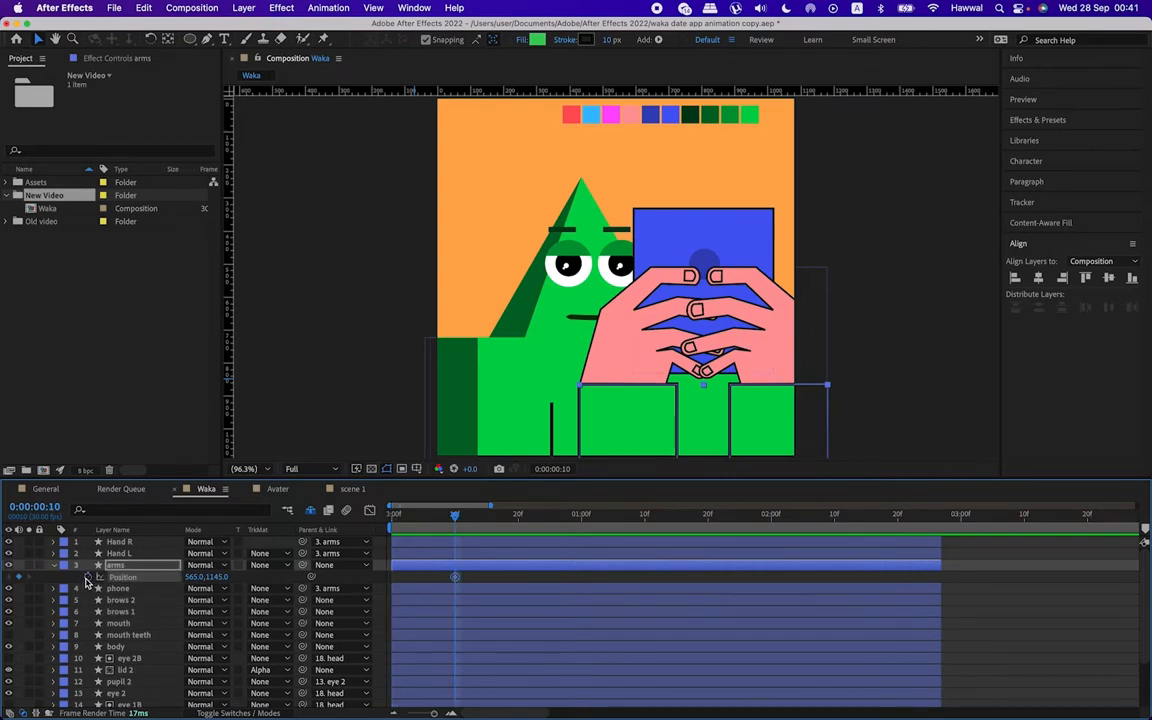
{"action": "left_click", "coordinate": [86, 578]}
Step: Keyframe the arms layer's Position at 565.0, 1987.0 on the first frame, below the visible canvas
{"action": "key", "text": "Home"}
{"action": "left_click", "coordinate": [218, 578]}
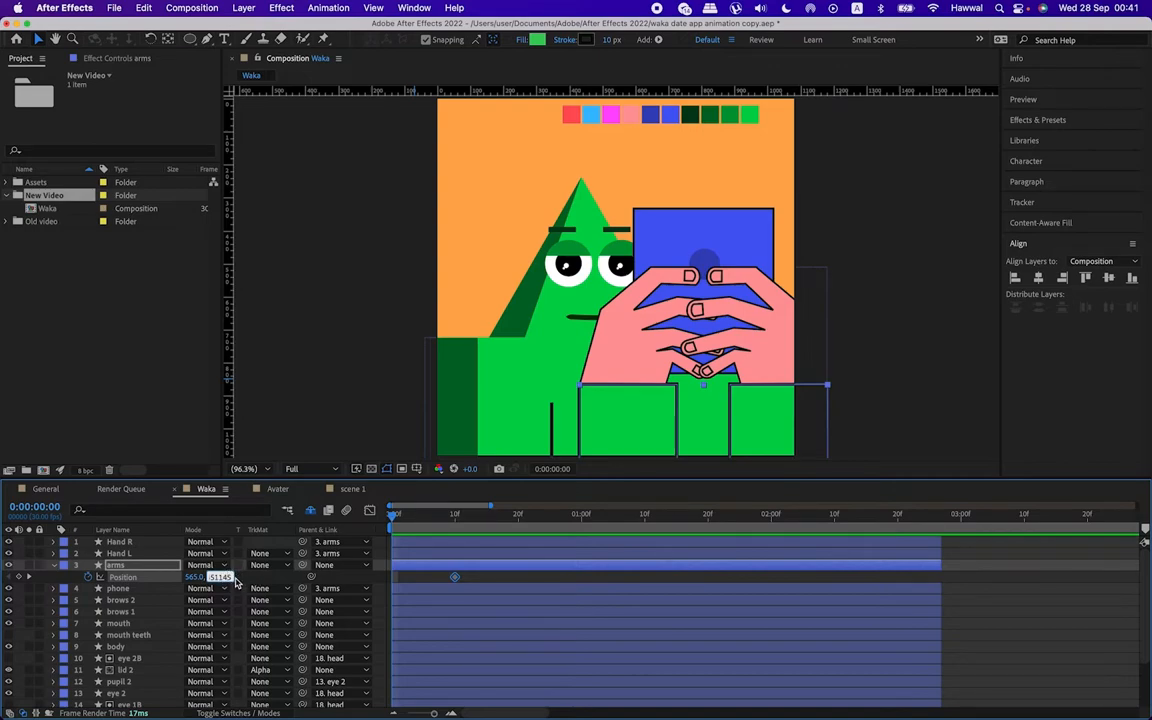
{"action": "left_click_drag", "start_coordinate": [229, 577], "coordinate": [179, 583]}
{"action": "key", "text": "Return"}
{"action": "left_click_drag", "start_coordinate": [216, 580], "coordinate": [257, 579]}
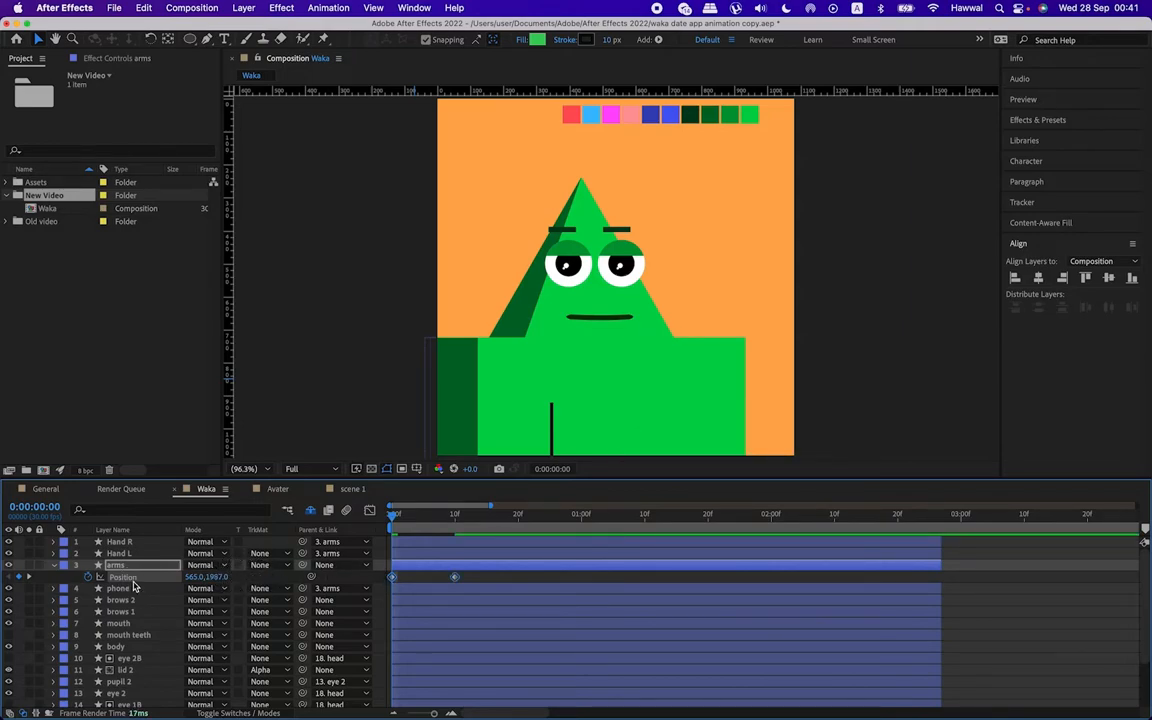
Step: Ease the arms layer's Position keyframes and display their speed graph
{"action": "left_click", "coordinate": [284, 577]}
{"action": "left_click_drag", "start_coordinate": [475, 573], "coordinate": [440, 584]}
{"action": "left_click", "coordinate": [369, 511]}
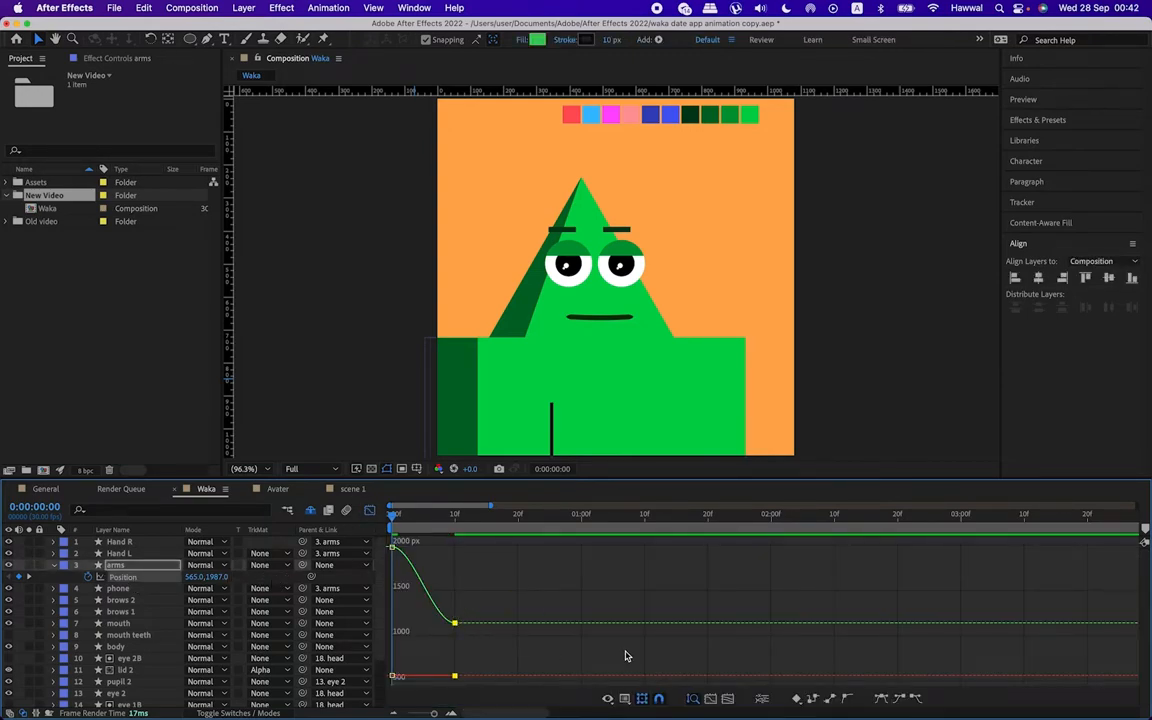
{"action": "left_click", "coordinate": [625, 702]}
{"action": "left_click", "coordinate": [640, 536]}
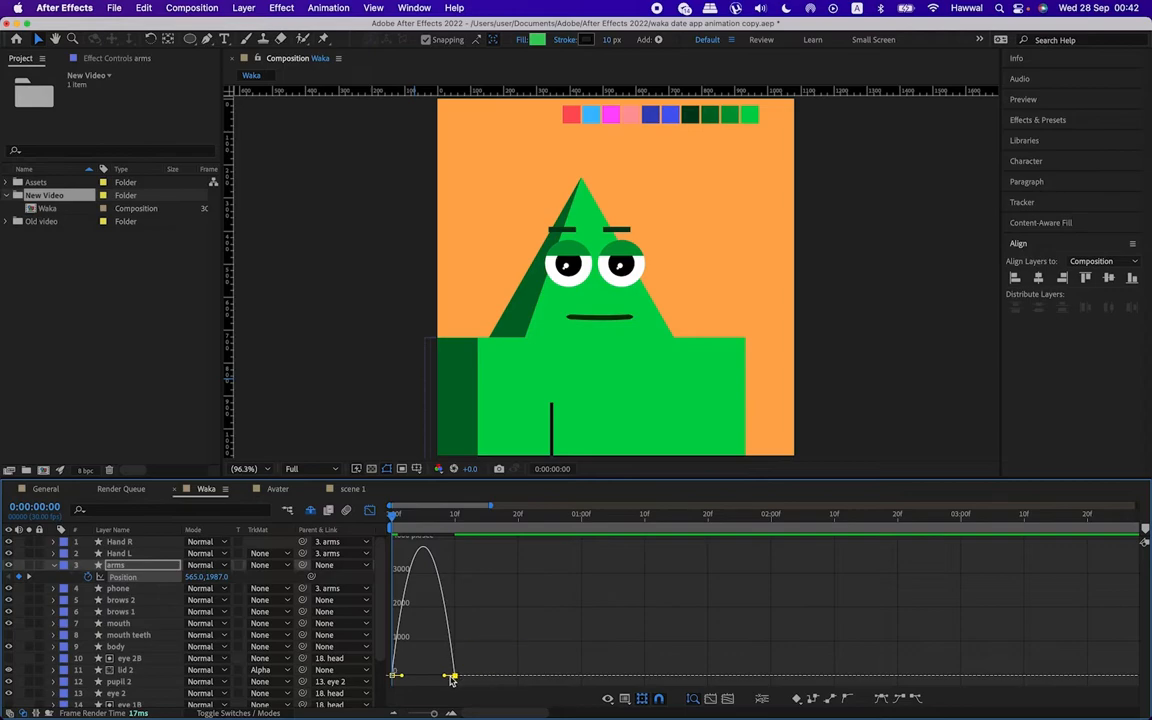
Step: Adjust the ease influence of the arms layer's Position keyframes in the speed graph and preview the rising motion
{"action": "left_click_drag", "start_coordinate": [447, 675], "coordinate": [428, 680]}
{"action": "left_click", "coordinate": [369, 511]}
{"action": "key", "text": "space"}
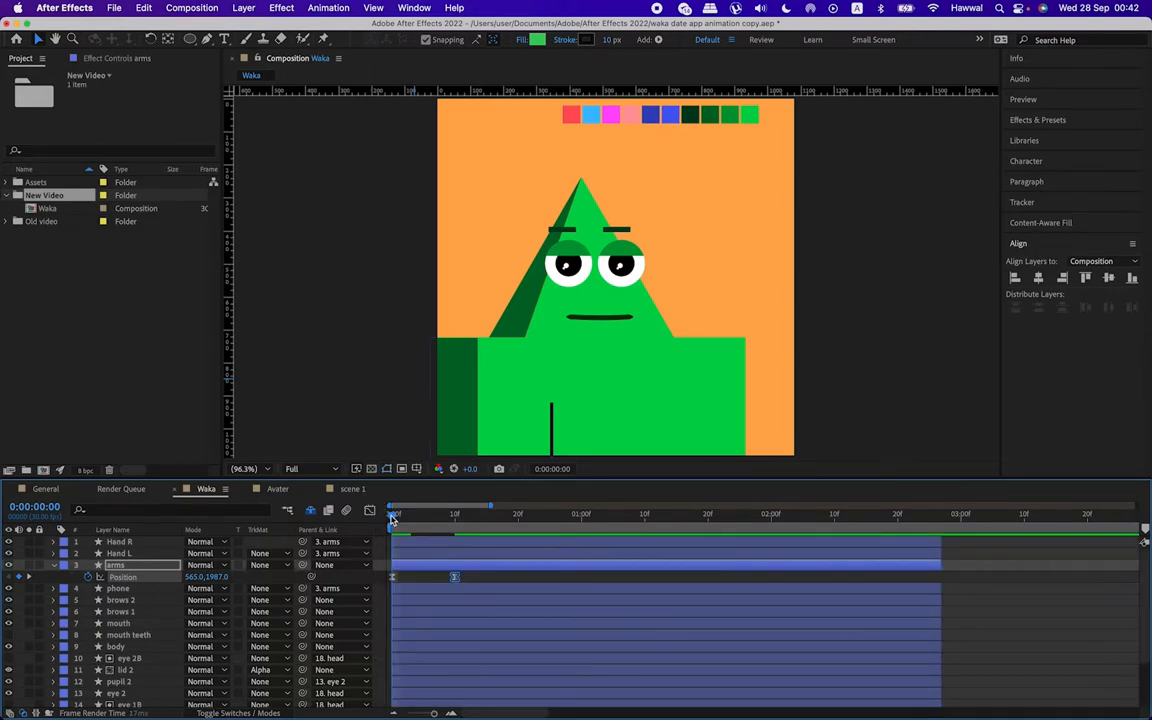
{"action": "mouse_move", "coordinate": [392, 517]}
{"action": "left_mouse_down"}
{"action": "mouse_move", "coordinate": [447, 516]}
{"action": "mouse_move", "coordinate": [371, 512]}
{"action": "left_mouse_up"}
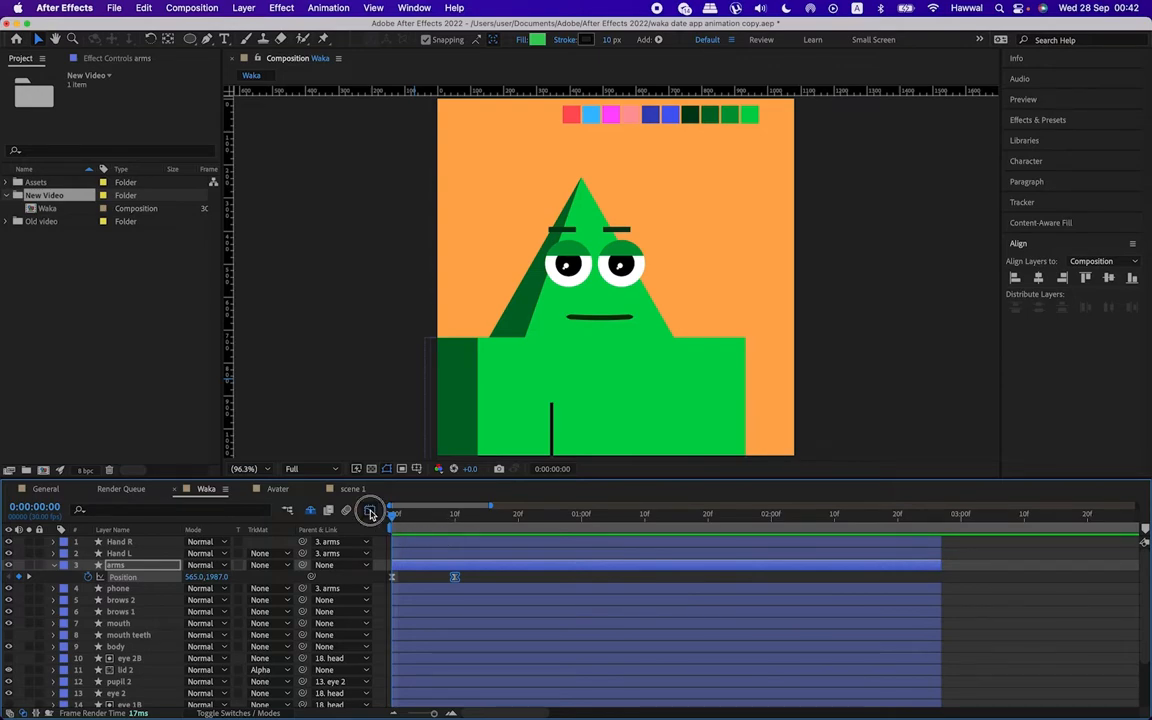
{"action": "left_click", "coordinate": [369, 511]}
{"action": "mouse_move", "coordinate": [429, 676]}
{"action": "left_mouse_down"}
{"action": "mouse_move", "coordinate": [413, 678]}
{"action": "mouse_move", "coordinate": [440, 674]}
{"action": "left_mouse_up"}
{"action": "left_click", "coordinate": [369, 511]}
{"action": "key", "text": "space"}
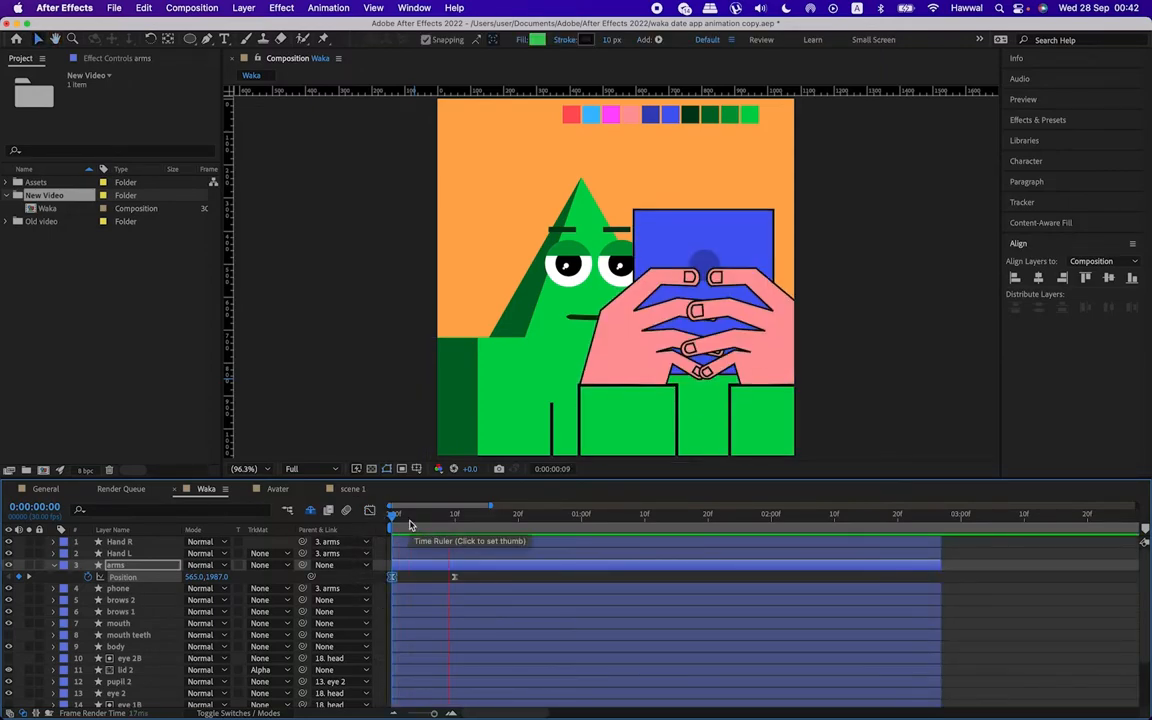
Step: Refine the arms layer's Position speed curve once more and preview the rise from the first frame
{"action": "key", "text": "shift+F3"}
{"action": "left_click_drag", "start_coordinate": [422, 678], "coordinate": [446, 676]}
{"action": "key", "text": "Home"}
{"action": "left_click", "coordinate": [369, 511]}
{"action": "key", "text": "space"}
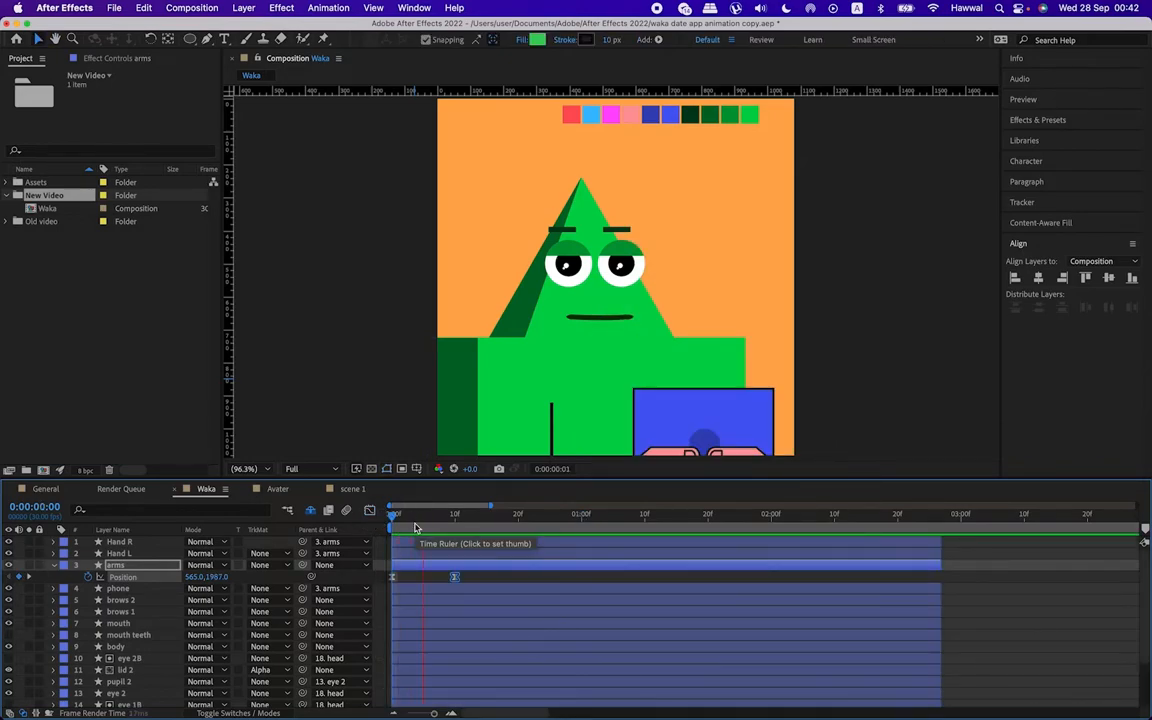
{"action": "key", "text": "space"}
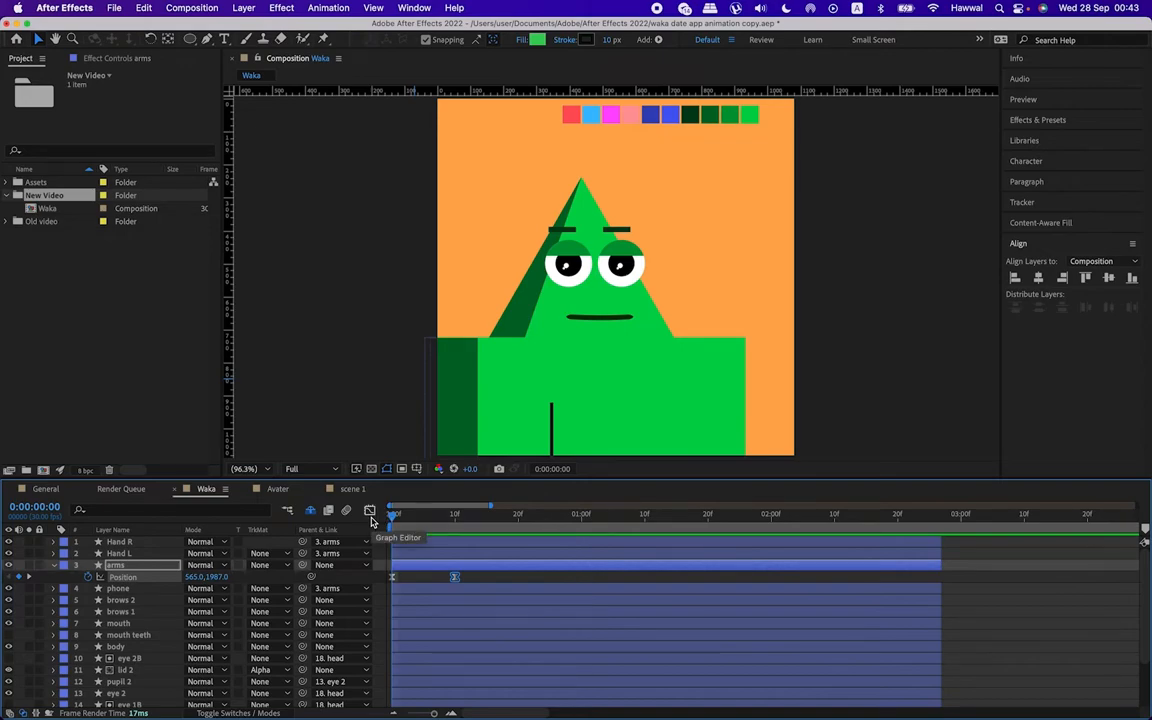
Step: Move the arms layer's end Position keyframe to 0:00:00:20, lengthen its incoming ease and preview the motion
{"action": "left_click_drag", "start_coordinate": [452, 580], "coordinate": [517, 578]}
{"action": "left_click", "coordinate": [396, 516]}
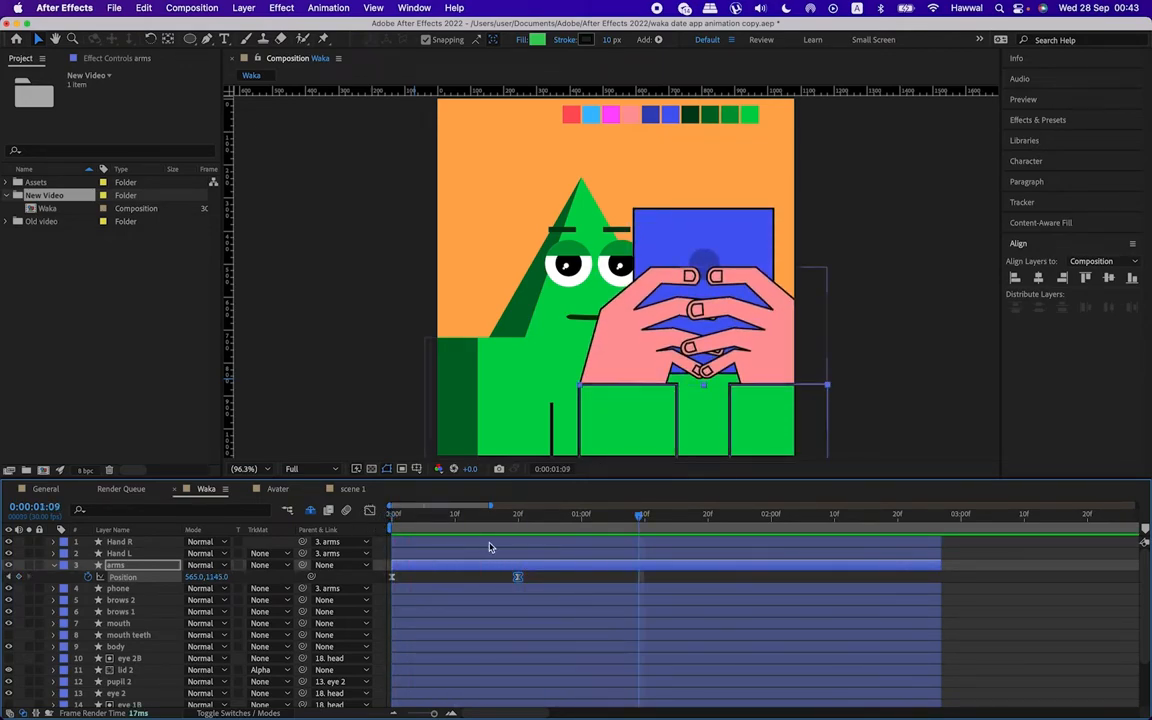
{"action": "left_click", "coordinate": [369, 510]}
{"action": "left_click_drag", "start_coordinate": [497, 677], "coordinate": [465, 678]}
{"action": "left_click", "coordinate": [368, 510]}
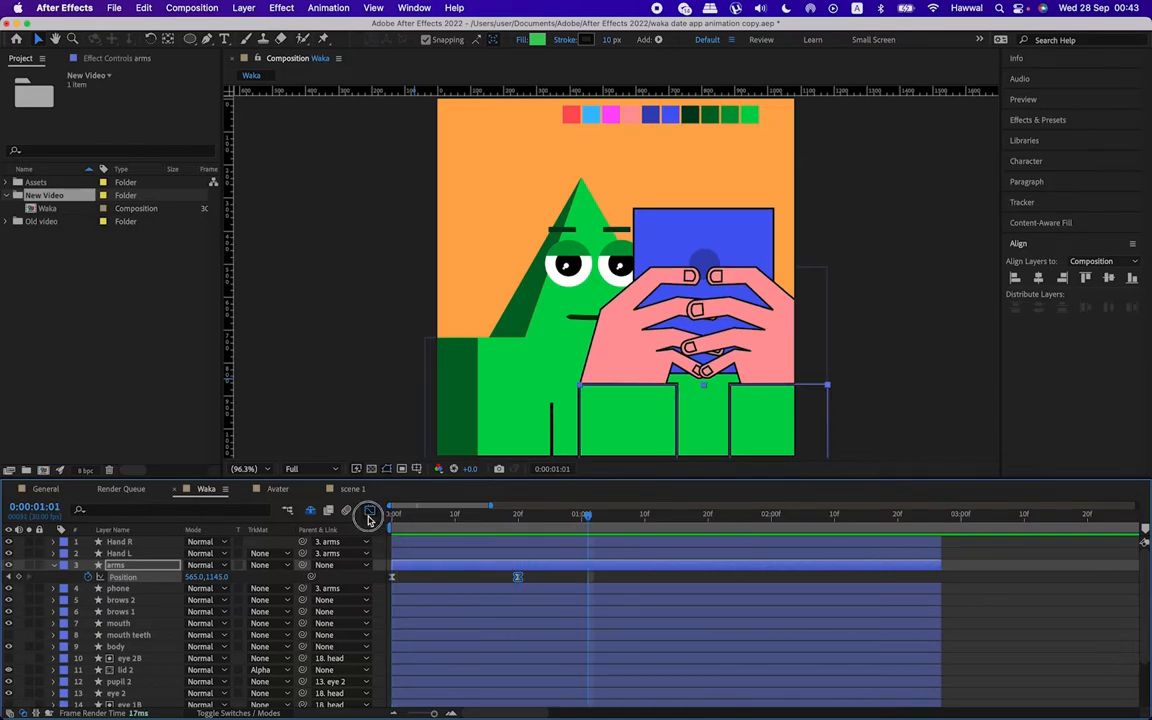
{"action": "left_click", "coordinate": [369, 510]}
{"action": "left_click", "coordinate": [369, 510]}
{"action": "key", "text": "space"}
{"action": "key", "text": "space"}
Step: Move the arms layer's end Position keyframe to 0:00:01:00, preview the rise and collapse the layer
{"action": "left_click", "coordinate": [520, 522]}
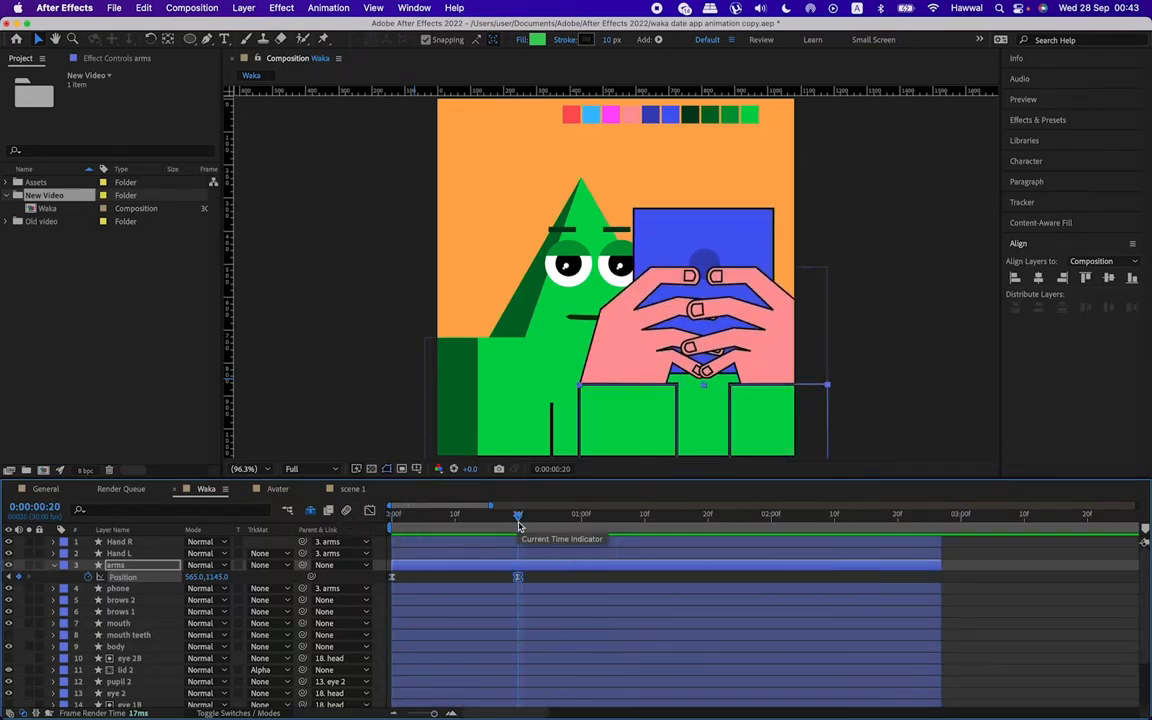
{"action": "key", "text": "shift+Page_Down"}
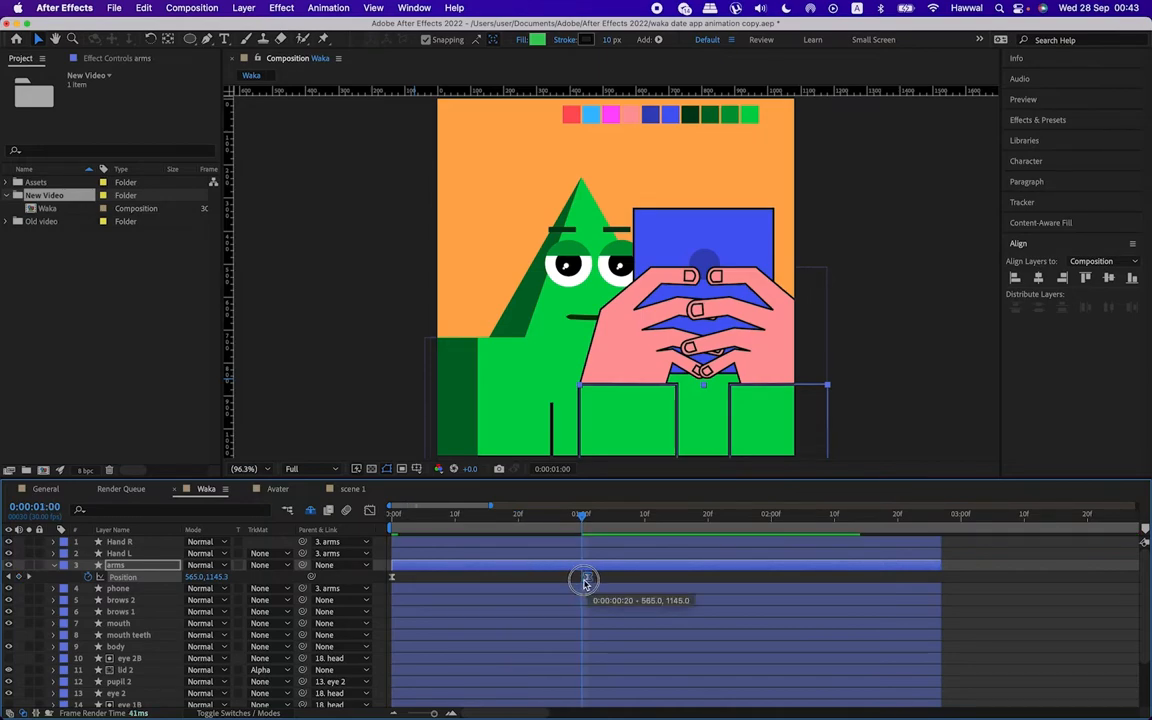
{"action": "left_click", "coordinate": [369, 510]}
{"action": "left_click", "coordinate": [370, 511]}
{"action": "key", "text": "space"}
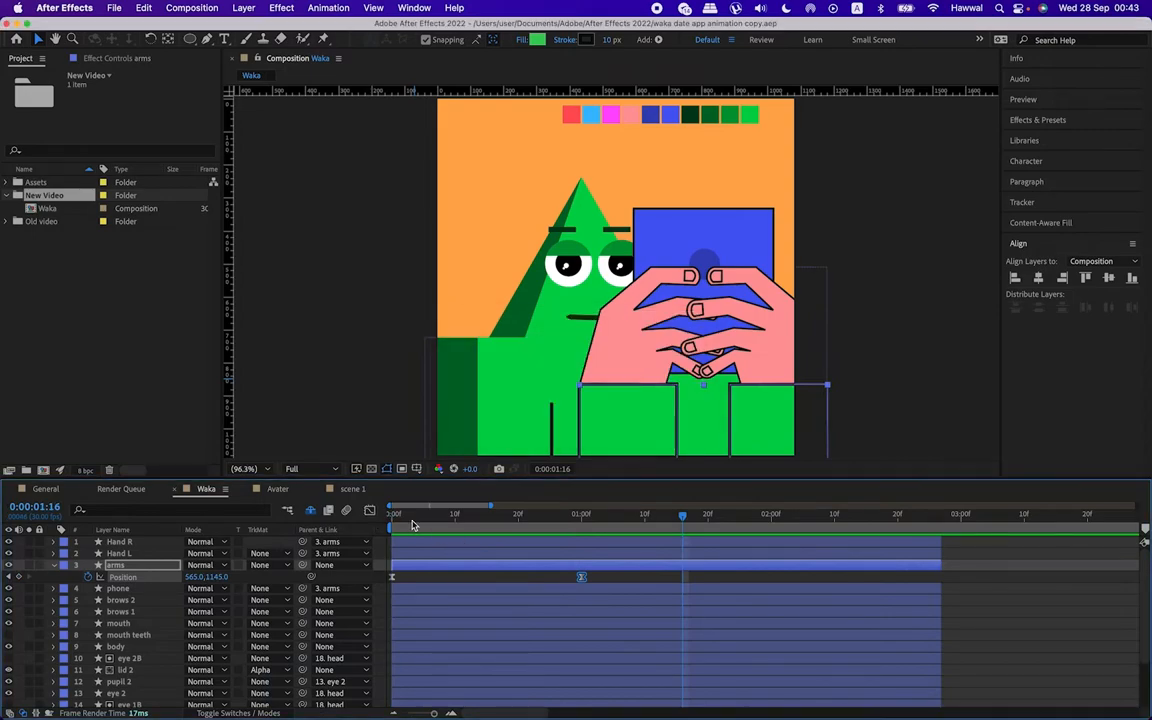
{"action": "key", "text": "space"}
{"action": "left_click", "coordinate": [54, 566]}
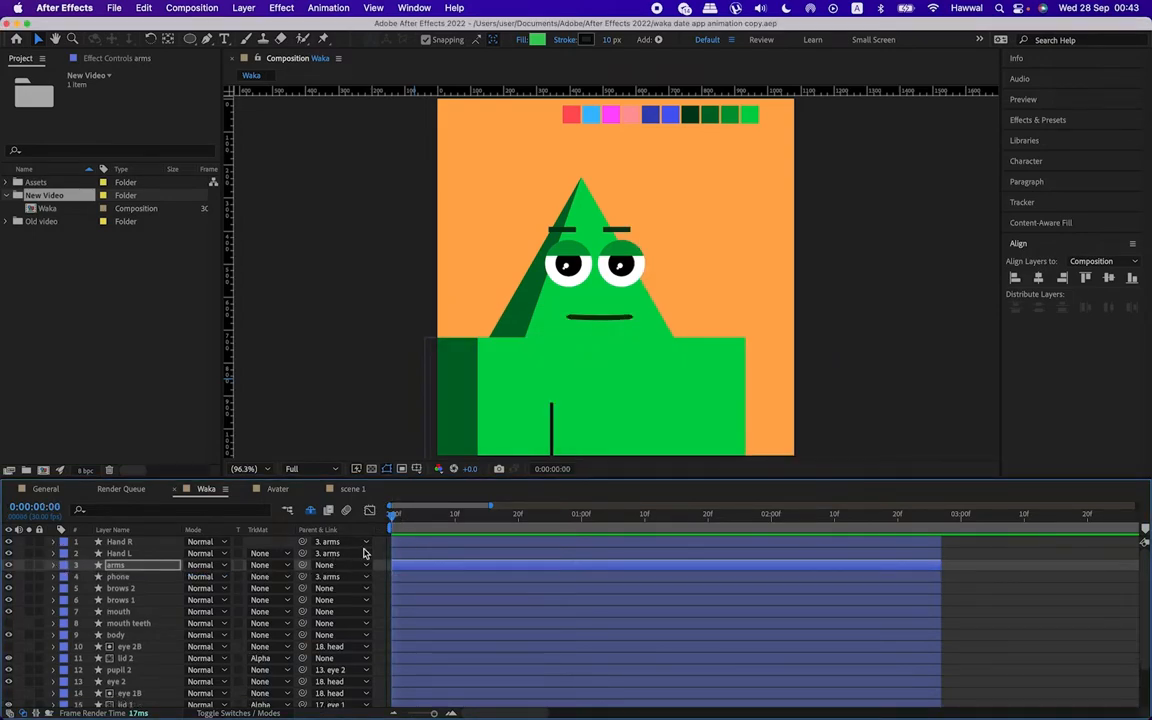
Step: Parent the brows 1 and brows 2 layers to the head layer and check both brows
{"action": "left_click", "coordinate": [130, 600]}
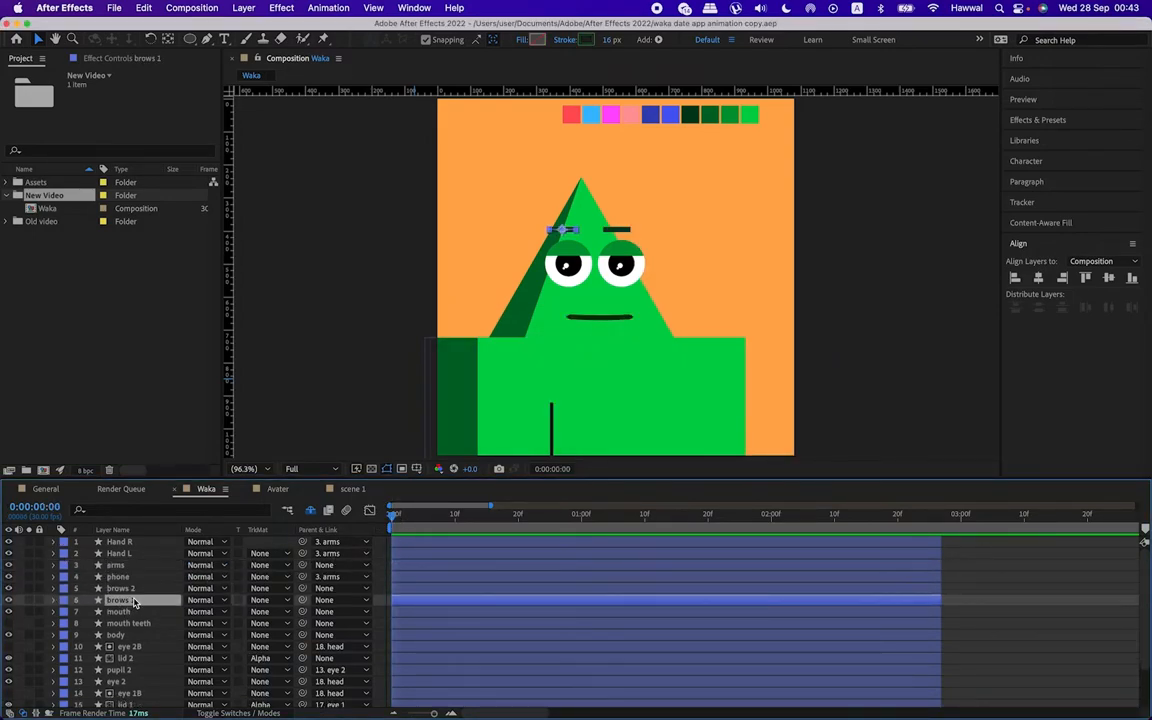
{"action": "left_click", "coordinate": [122, 589], "text": "shift"}
{"action": "left_click_drag", "start_coordinate": [302, 602], "coordinate": [146, 689]}
{"action": "scroll", "coordinate": [149, 642], "scroll_direction": "up", "scroll_amount": 5}
{"action": "left_click", "coordinate": [122, 612]}
{"action": "left_click", "coordinate": [139, 592]}
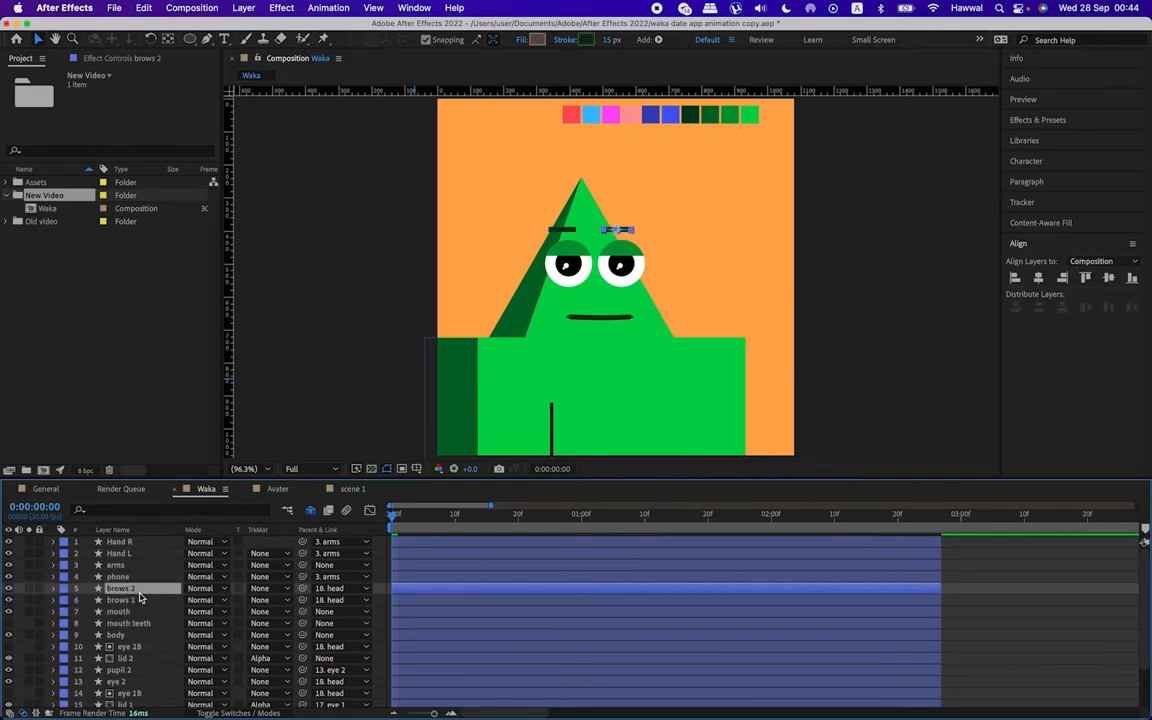
{"action": "left_click", "coordinate": [139, 599]}
{"action": "left_click_drag", "start_coordinate": [395, 517], "coordinate": [354, 516]}
Step: Add Position keyframes to the lid 2 and lid 1 layers on the first frame
{"action": "scroll", "coordinate": [133, 635], "scroll_direction": "down", "scroll_amount": 2}
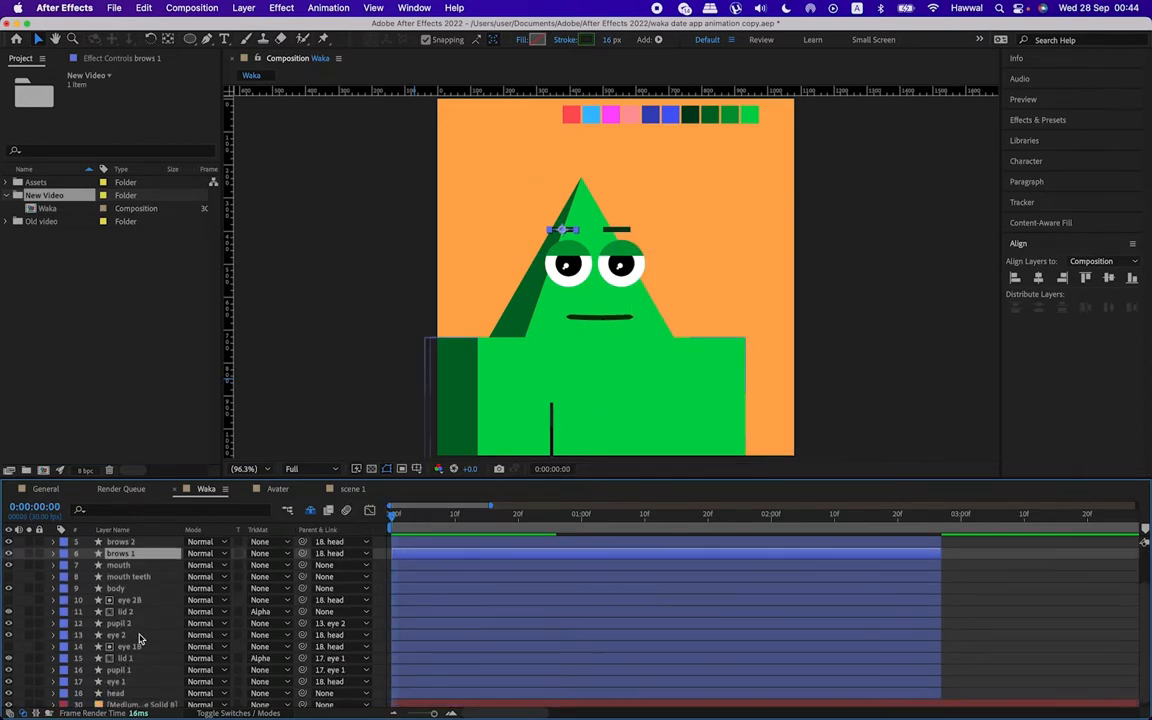
{"action": "left_click", "coordinate": [125, 607]}
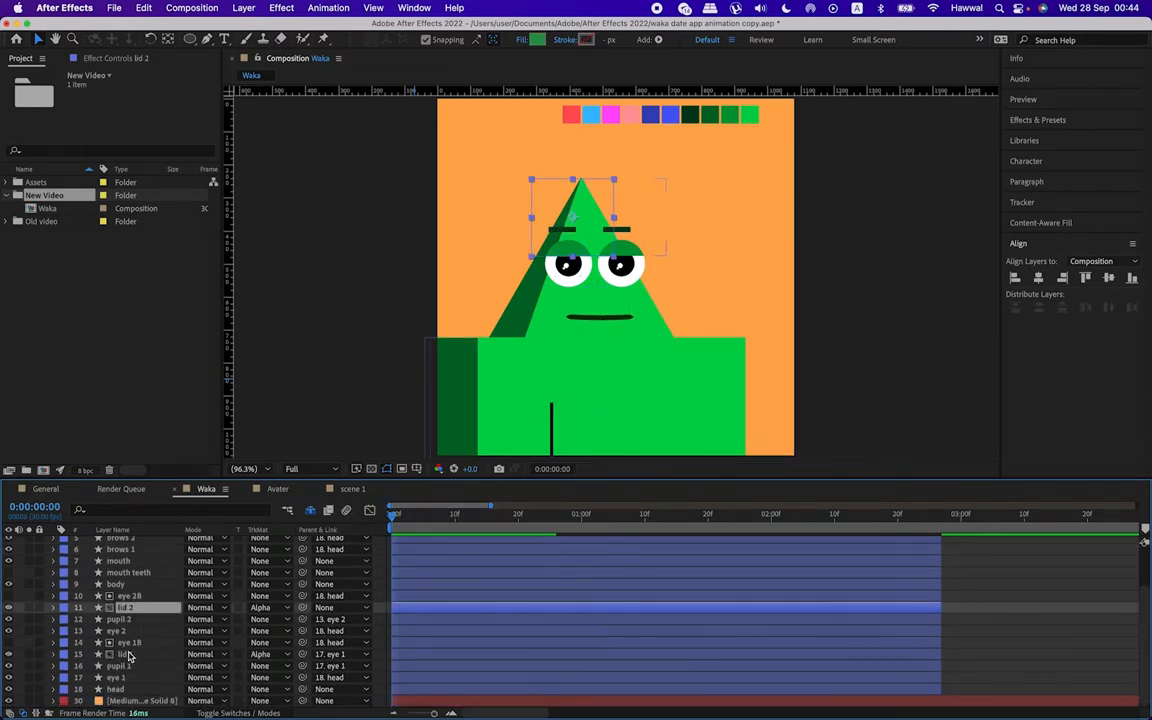
{"action": "left_click", "coordinate": [127, 655], "text": "super"}
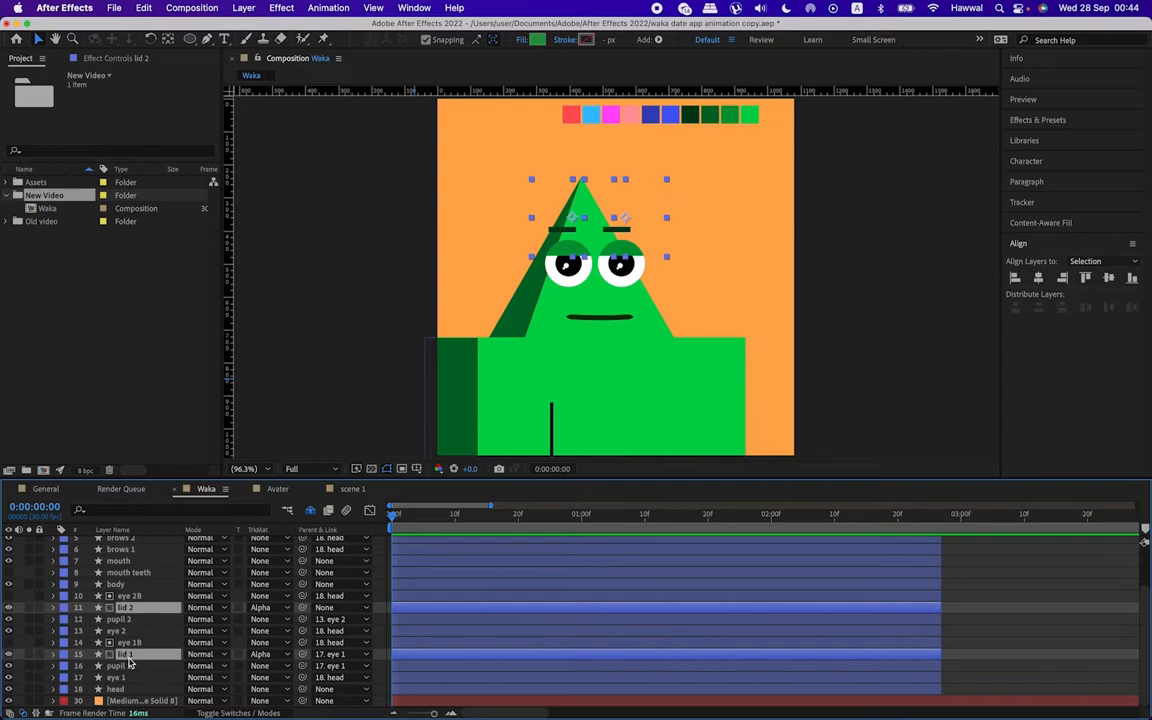
{"action": "key", "text": "p"}
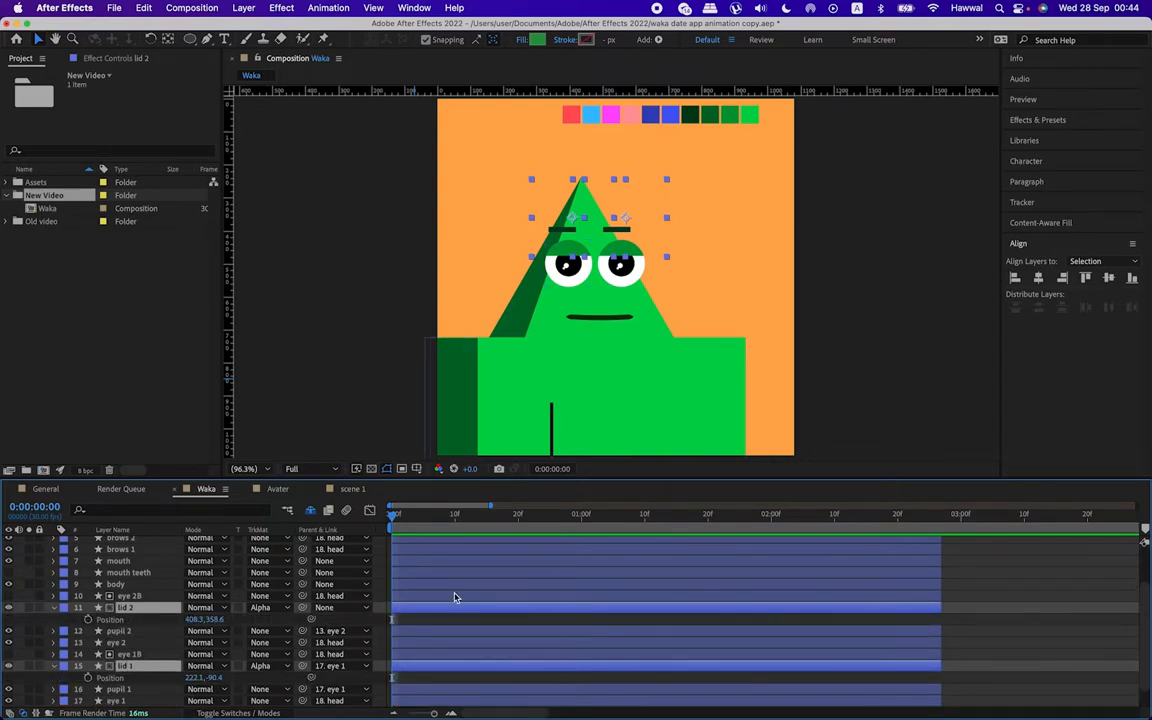
{"action": "left_click", "coordinate": [88, 620]}
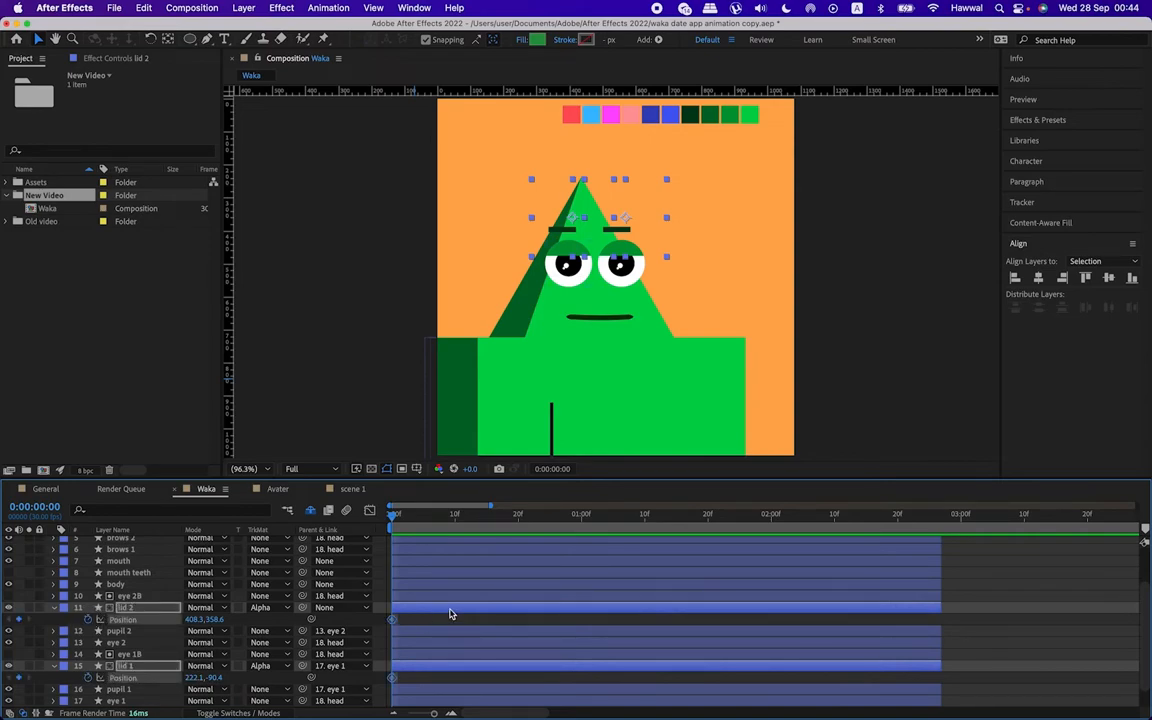
Step: Close the eyes at 0:00:00:04 by lowering lid 2 to 408.3, 456.6 and lid 1 to 222.1, 7.6
{"action": "key", "text": "Page_Down"}
{"action": "key", "text": "Page_Down"}
{"action": "key", "text": "Page_Down"}
{"action": "key", "text": "Page_Down"}
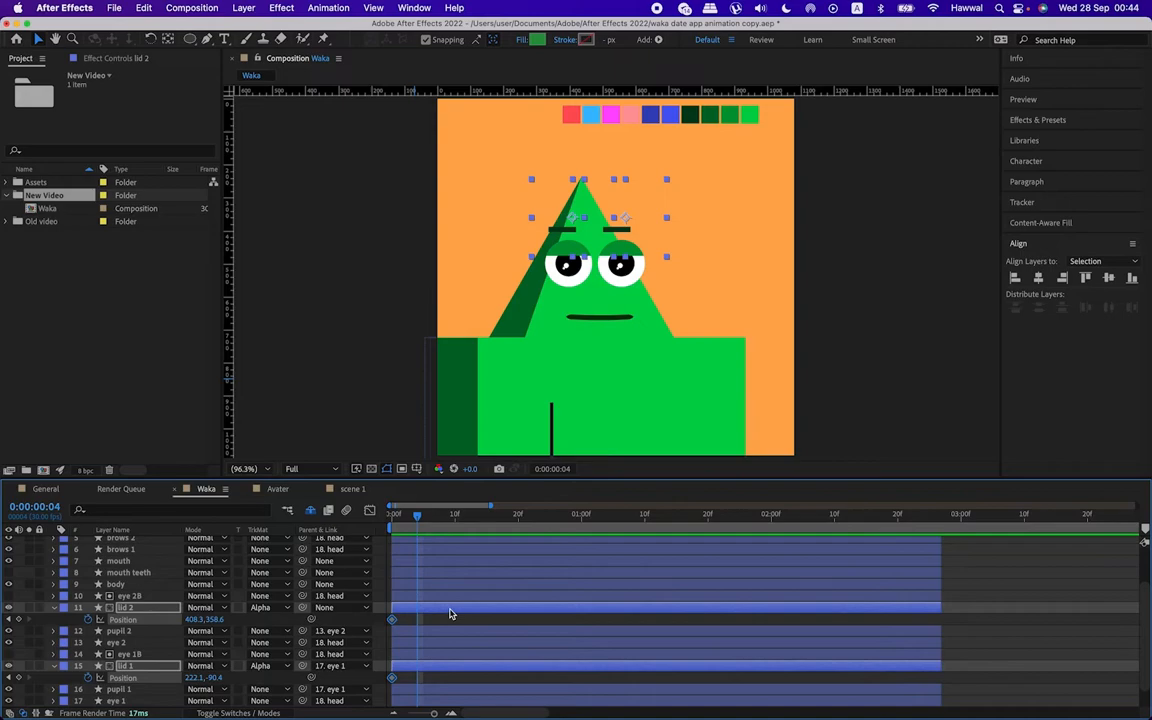
{"action": "left_click_drag", "start_coordinate": [215, 620], "coordinate": [274, 630]}
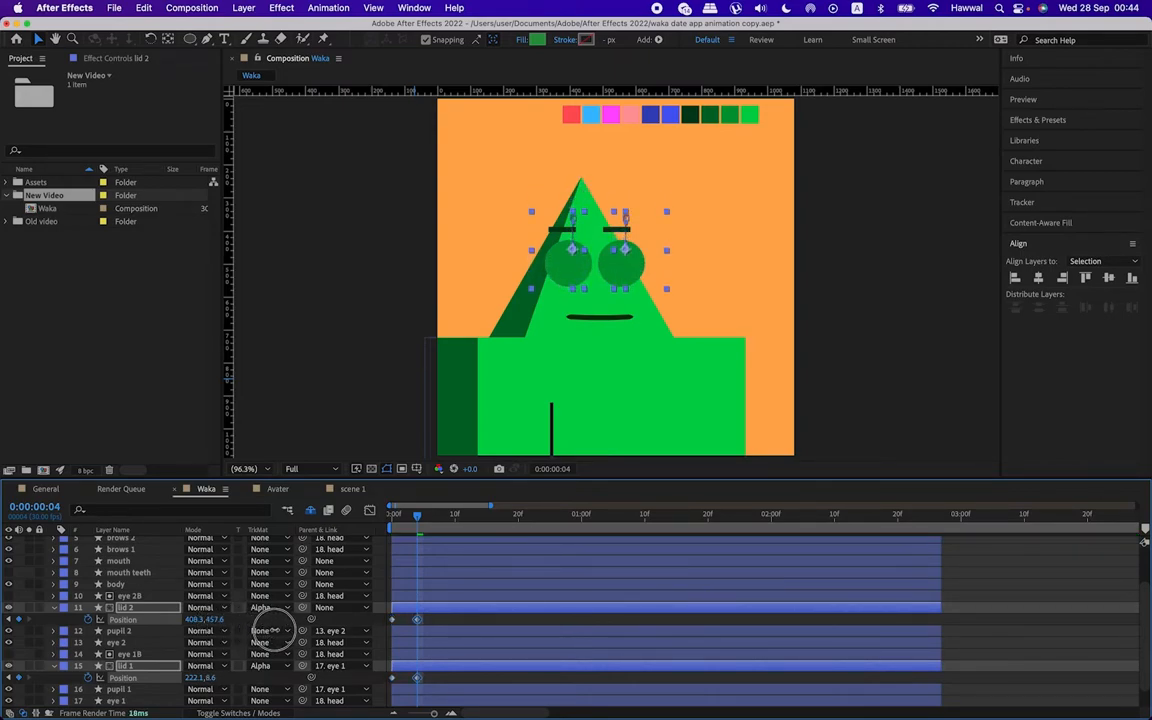
Step: Reopen both eyelids at 0:00:00:10 by copying each lid's first Position keyframe there
{"action": "key", "text": "Page_Down"}
{"action": "key", "text": "Page_Down"}
{"action": "key", "text": "Page_Down"}
{"action": "key", "text": "Page_Down"}
{"action": "key", "text": "Page_Down"}
{"action": "key", "text": "Page_Down"}
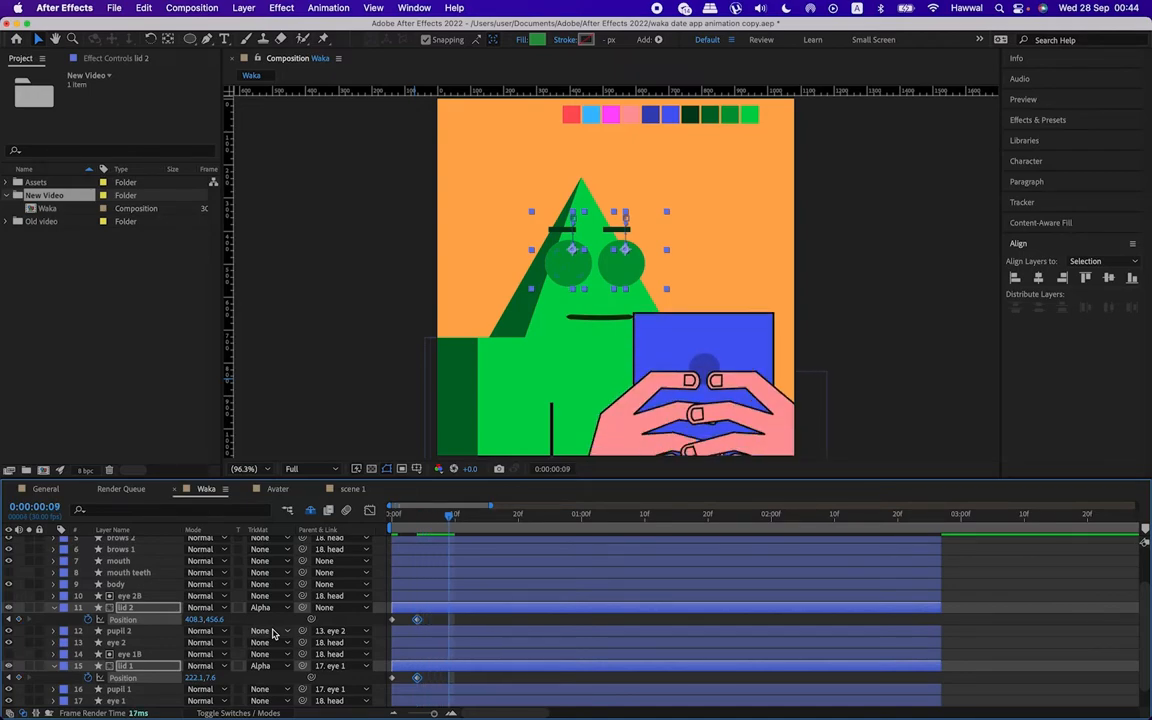
{"action": "left_click", "coordinate": [391, 620]}
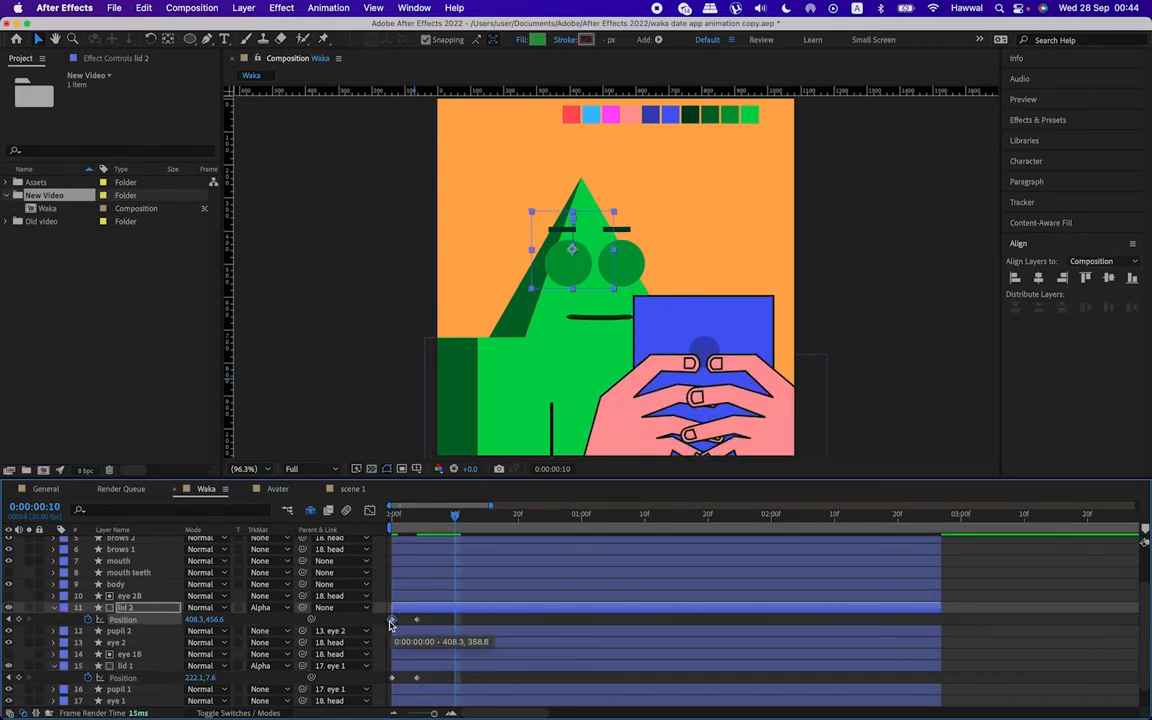
{"action": "key", "text": "ctrl+c"}
{"action": "key", "text": "ctrl+v"}
{"action": "left_click", "coordinate": [391, 678]}
{"action": "key", "text": "ctrl+c"}
{"action": "key", "text": "ctrl+v"}
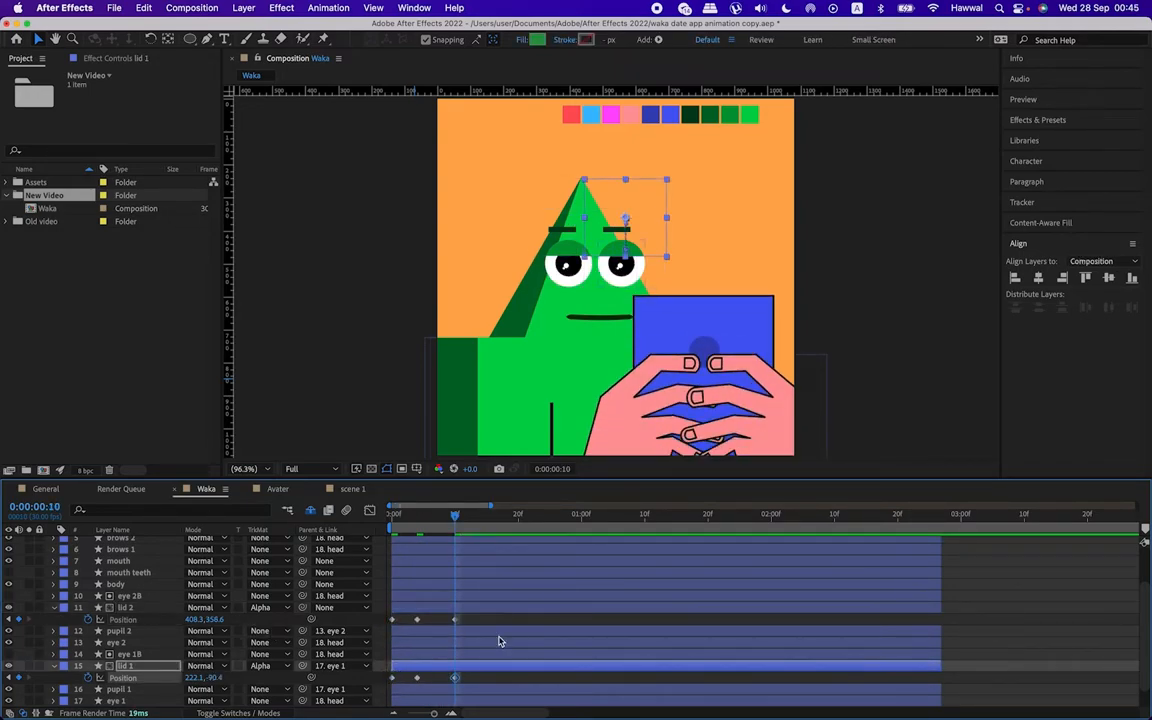
Step: Easy-ease all Position keyframes of lid 2 and lid 1 and preview the blink
{"action": "left_click_drag", "start_coordinate": [489, 617], "coordinate": [386, 656]}
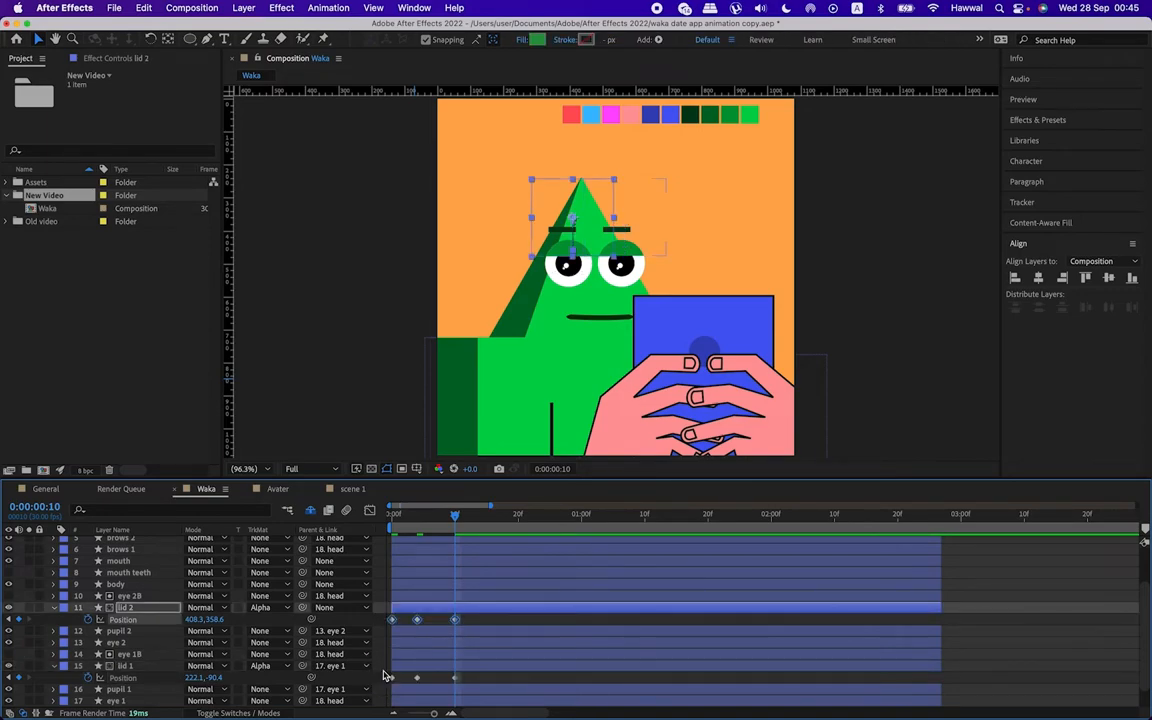
{"action": "left_click_drag", "start_coordinate": [463, 668], "coordinate": [383, 690]}
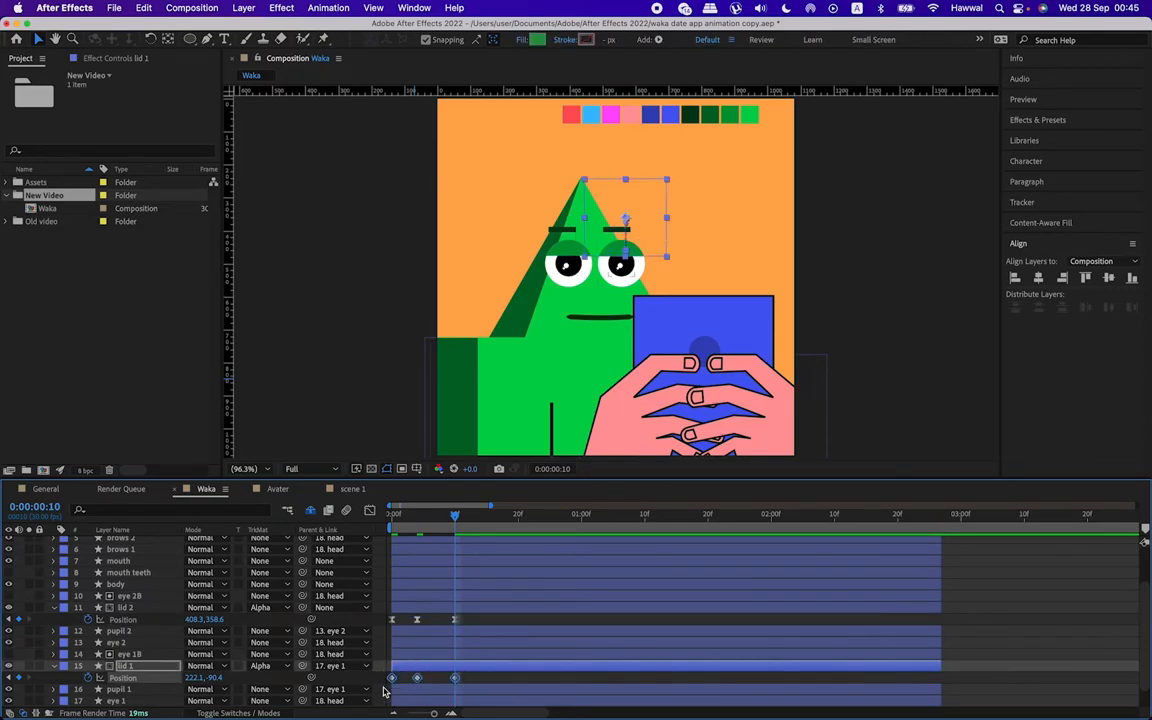
{"action": "key", "text": "space"}
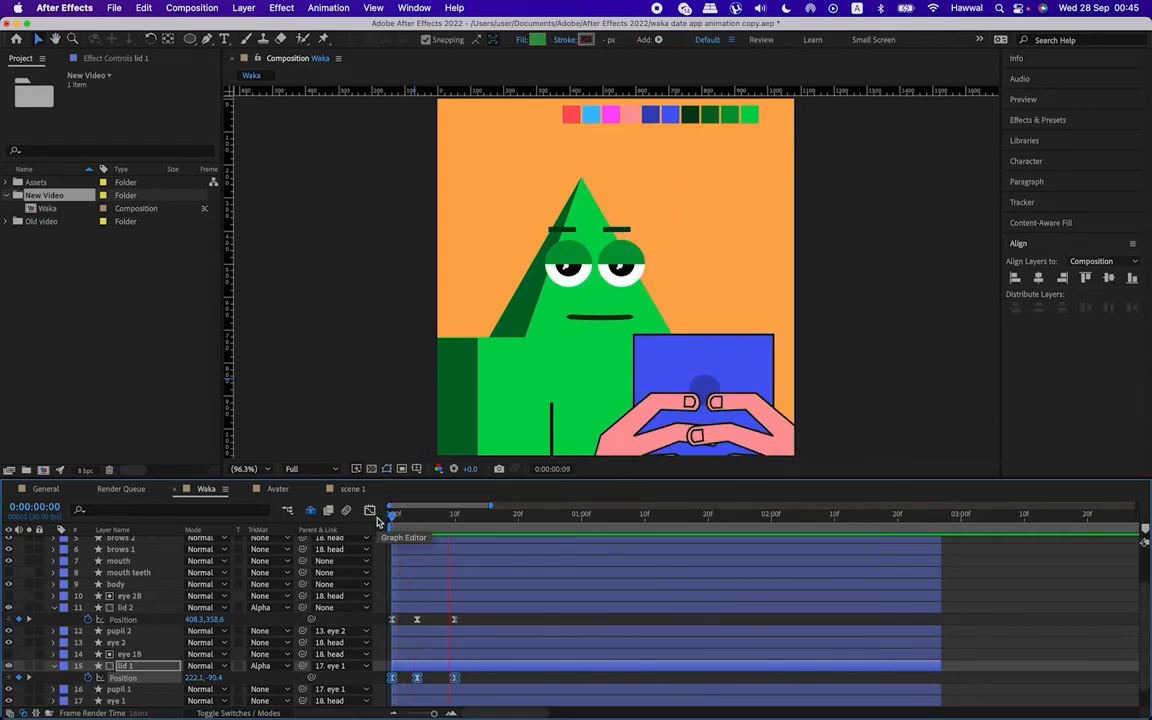
Step: Shift the blink keyframes of both lids to start at 0:00:01:02 and preview the timing
{"action": "left_click", "coordinate": [581, 516]}
{"action": "left_click_drag", "start_coordinate": [463, 615], "coordinate": [585, 683]}
{"action": "key", "text": "space"}
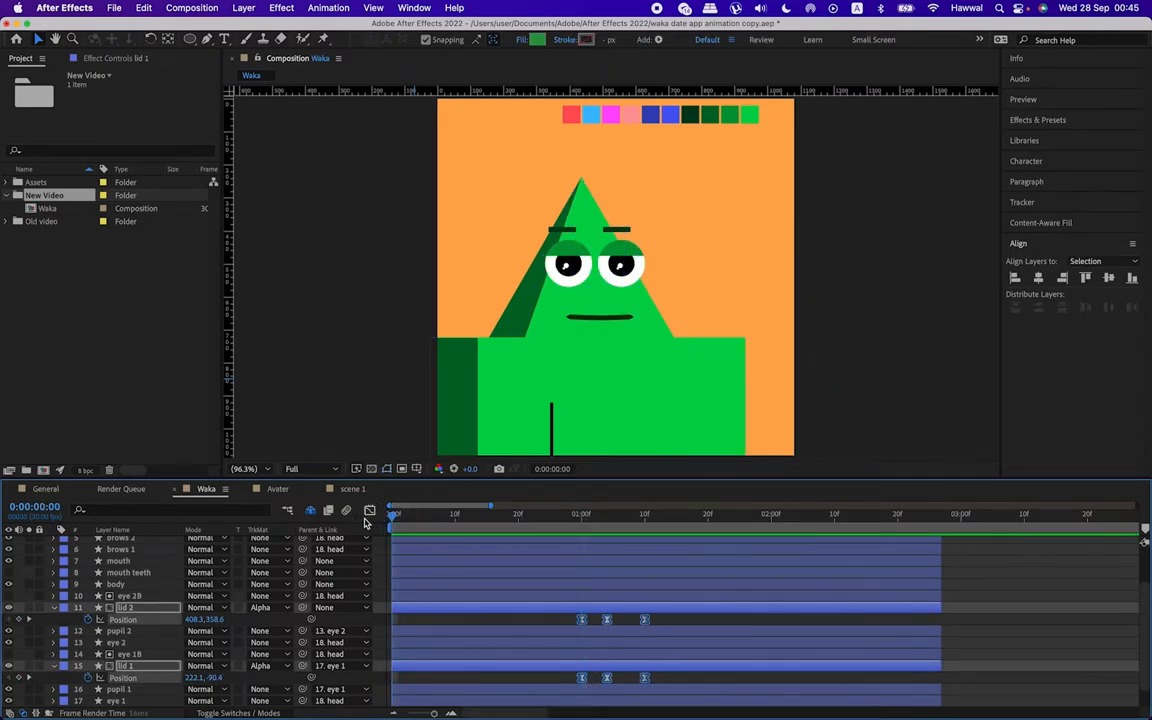
{"action": "left_click_drag", "start_coordinate": [583, 619], "coordinate": [595, 619]}
{"action": "key", "text": "space"}
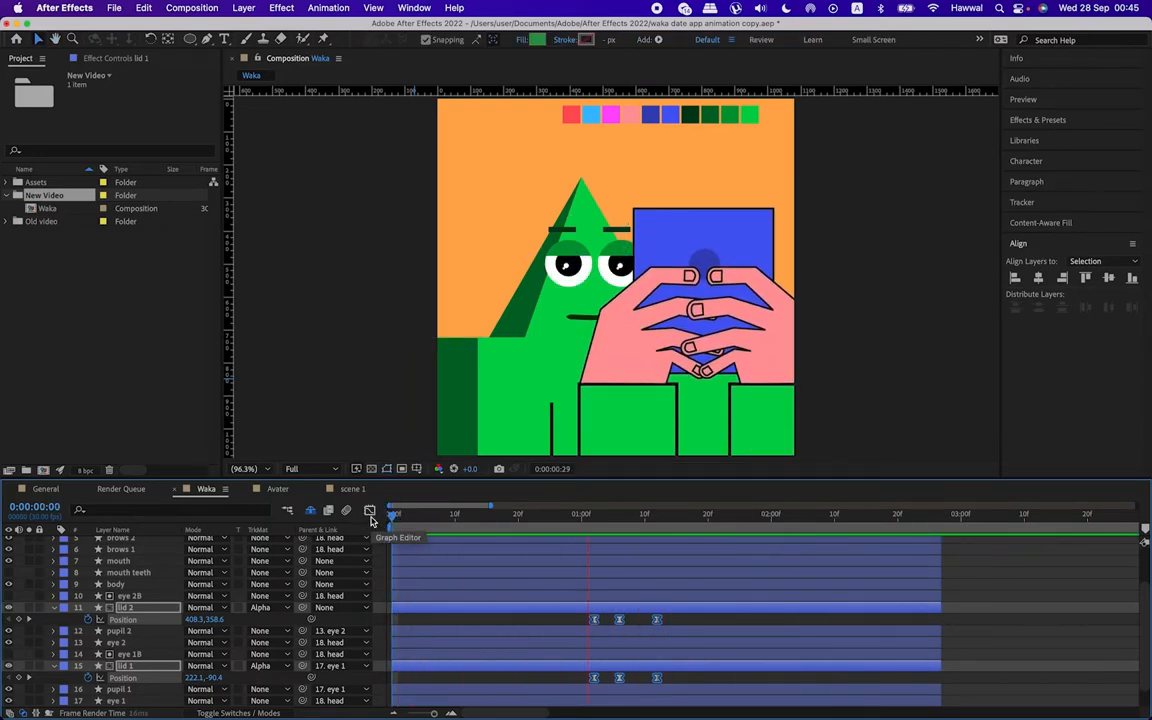
Step: Add Position keyframes to the pupil 1 and pupil 2 layers at 0:00:01:12, where the blink ends
{"action": "left_click", "coordinate": [655, 518]}
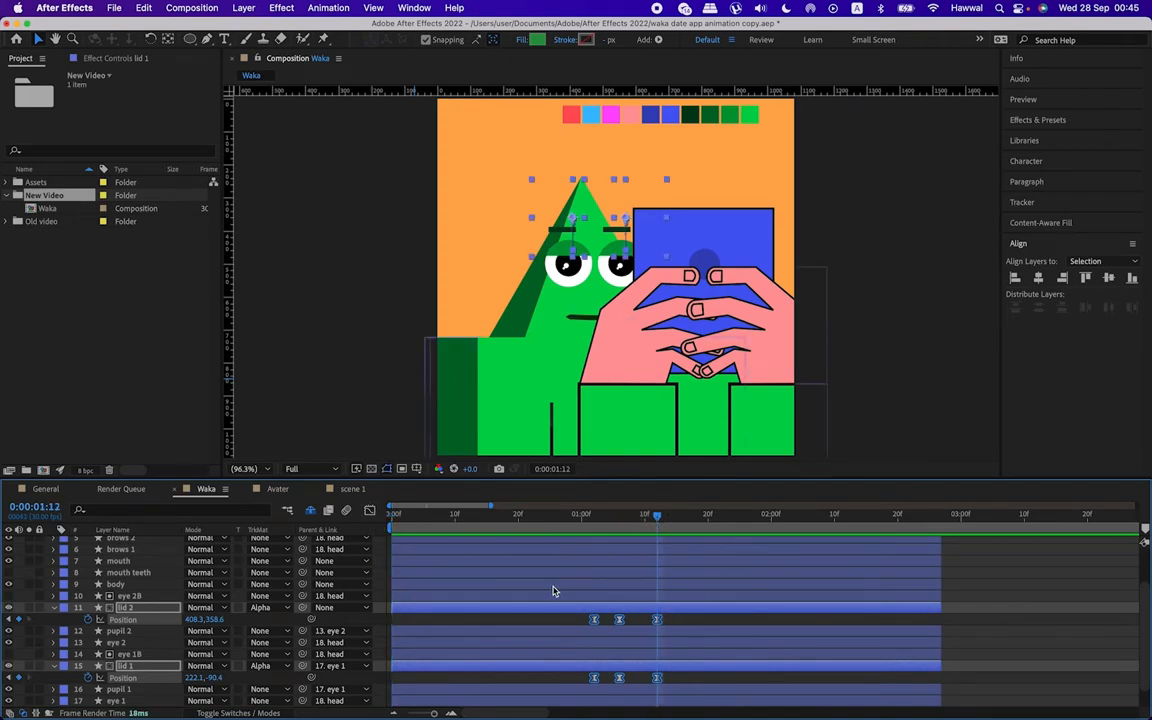
{"action": "key", "text": "u"}
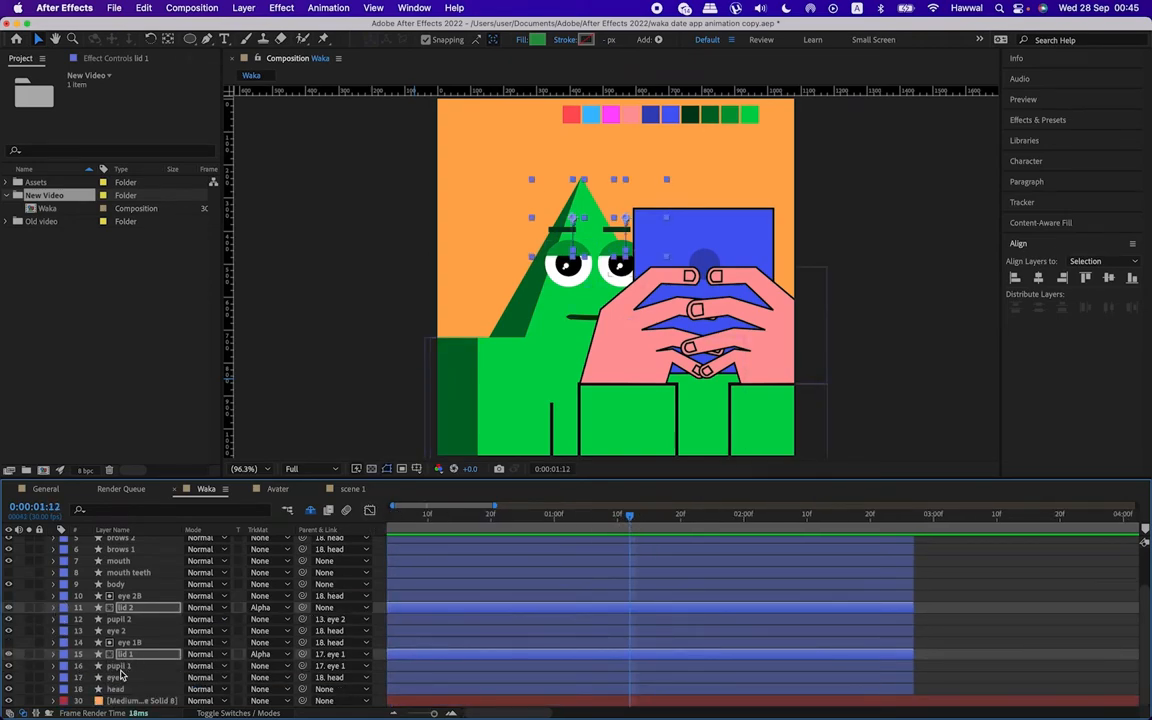
{"action": "scroll", "coordinate": [135, 668], "scroll_direction": "right", "scroll_amount": 1}
{"action": "left_click", "coordinate": [126, 666]}
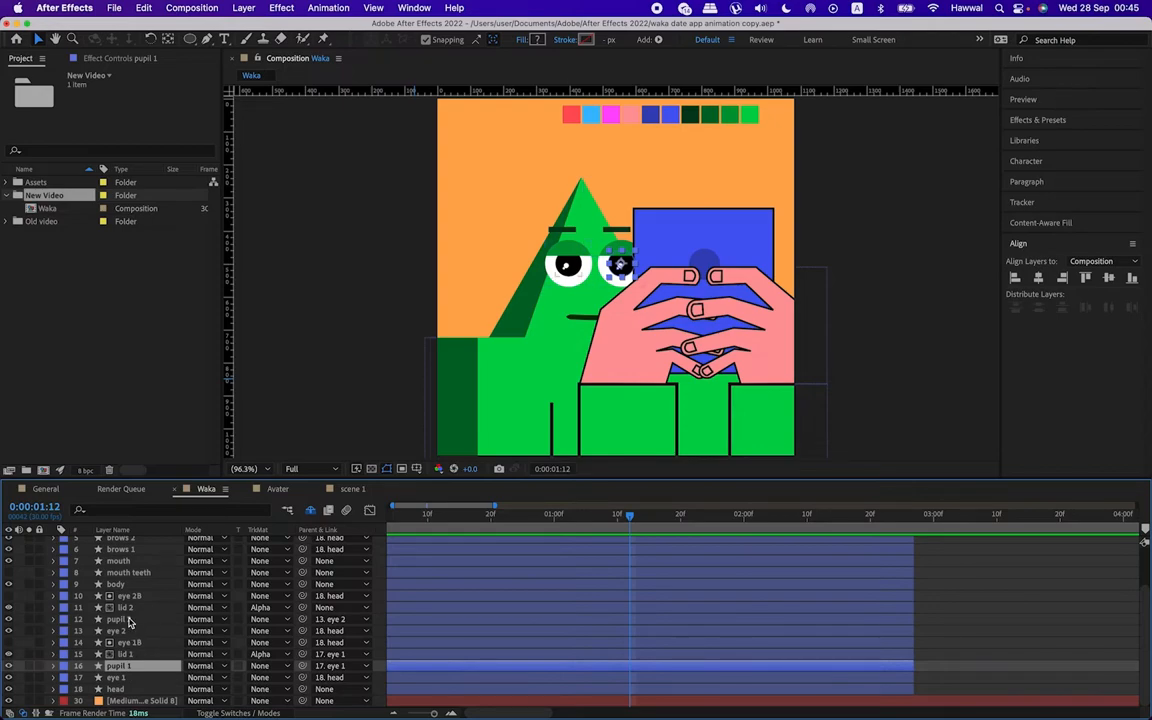
{"action": "left_click", "coordinate": [118, 619], "text": "super"}
{"action": "scroll", "coordinate": [448, 618], "scroll_direction": "down", "scroll_amount": 2}
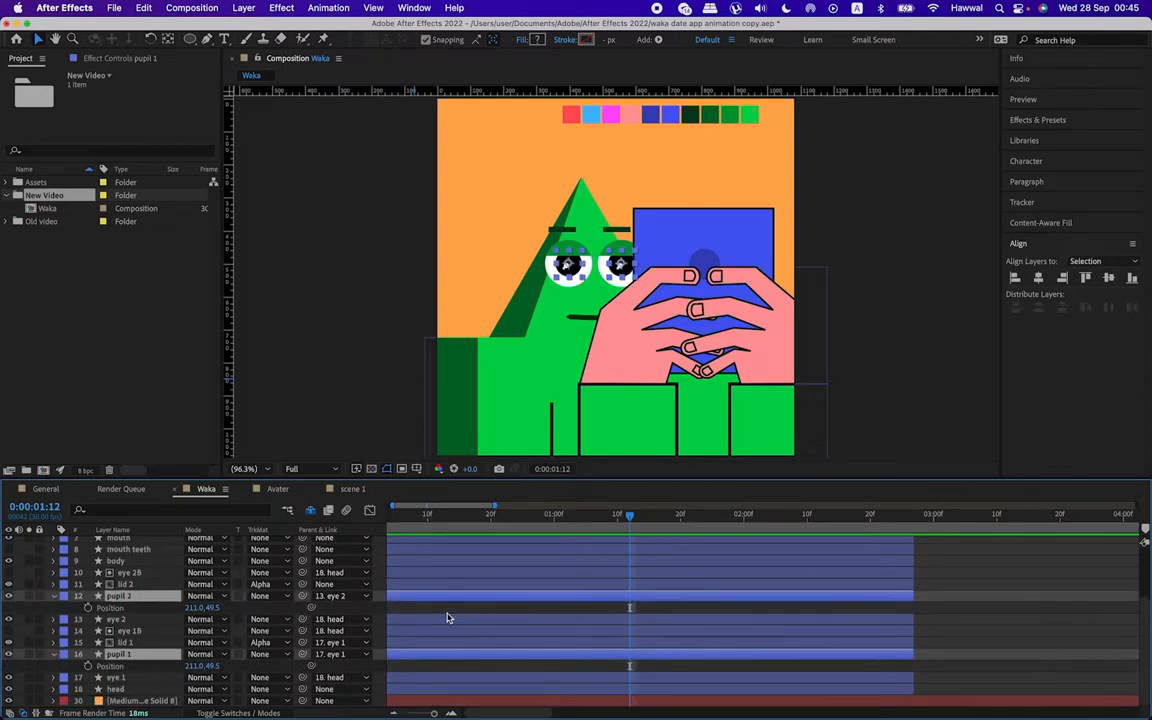
{"action": "left_click", "coordinate": [87, 665]}
{"action": "left_click", "coordinate": [87, 607]}
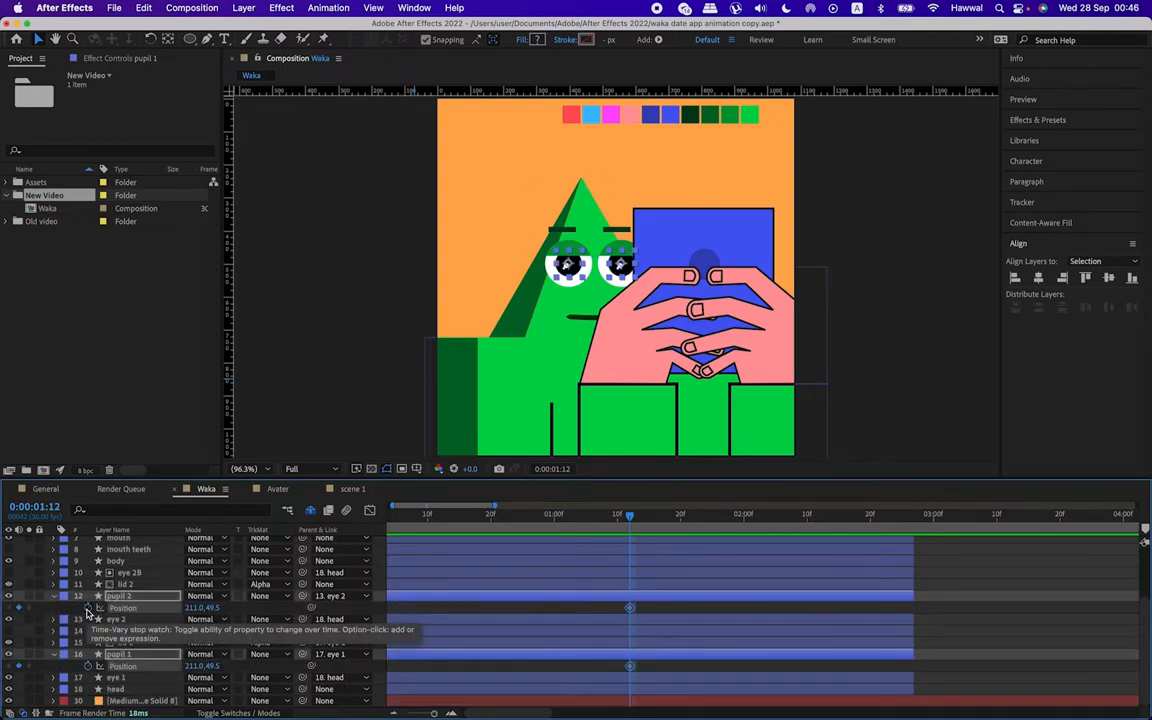
Step: Keyframe both pupils' Position at 228.0, 49.5 at 0:00:01:22, shifting the gaze toward the phone
{"action": "key", "text": "shift+Page_Down"}
{"action": "left_click_drag", "start_coordinate": [196, 607], "coordinate": [206, 604]}
{"action": "left_click", "coordinate": [380, 661]}
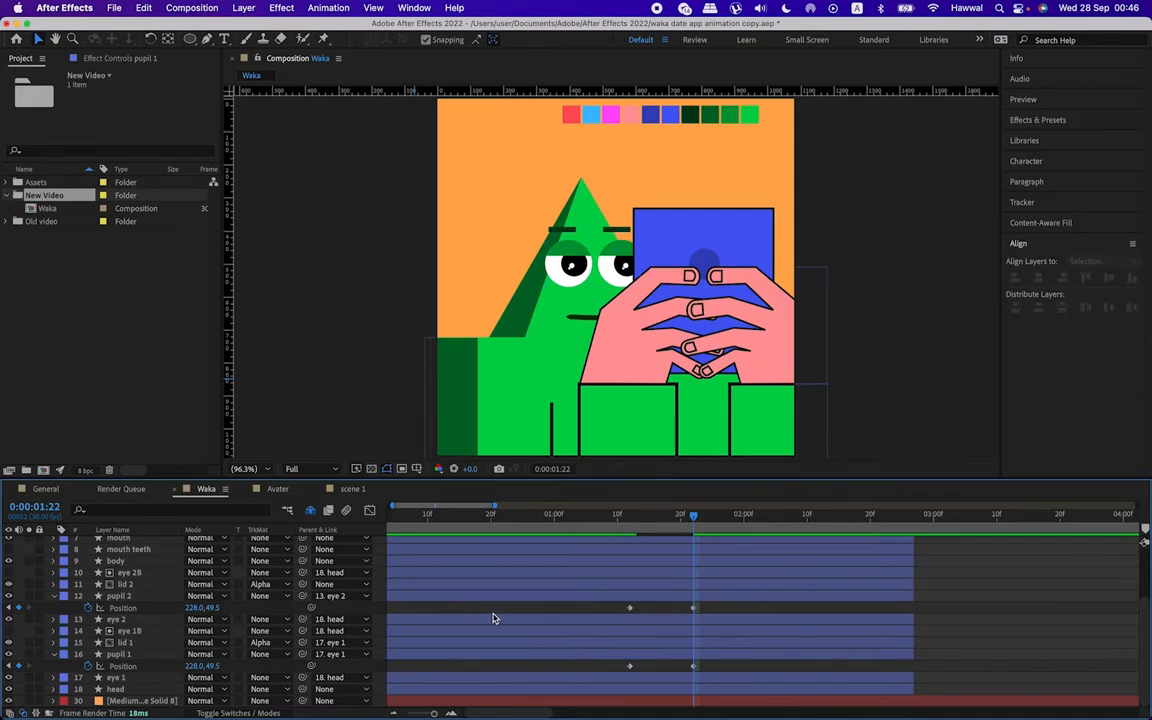
Step: Set the Position of both pupils to 229.0, 49.5 at 0:00:01:22
{"action": "left_click", "coordinate": [120, 596]}
{"action": "left_click", "coordinate": [135, 655], "text": "super"}
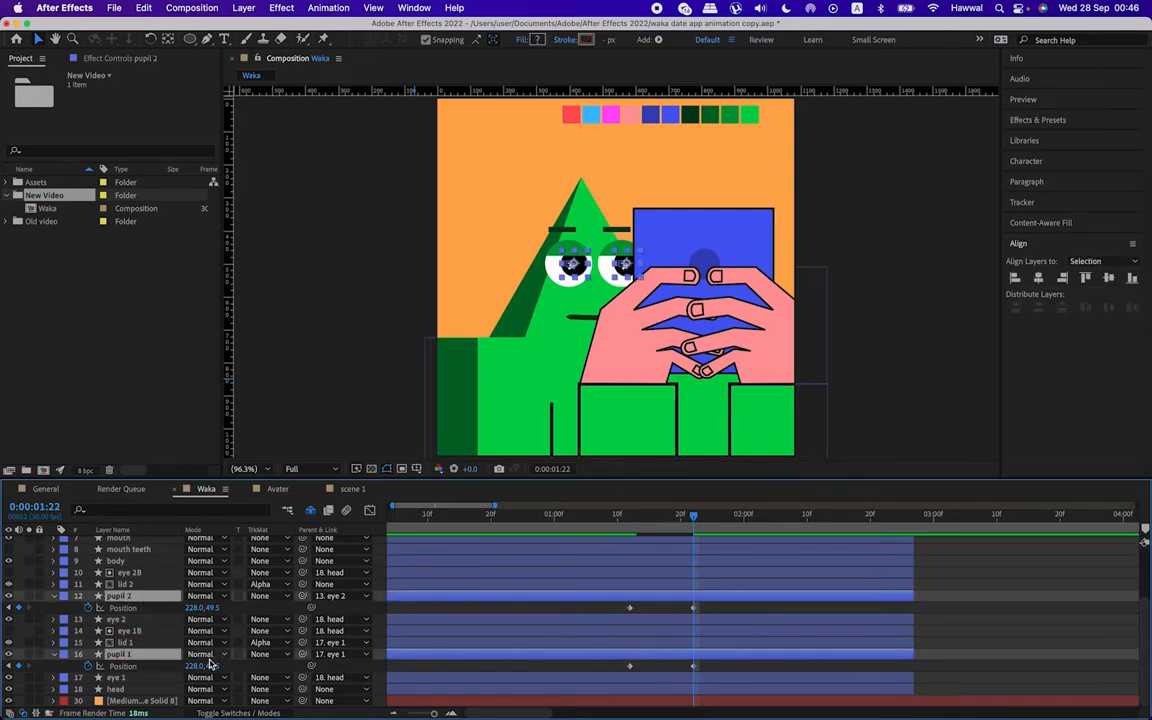
{"action": "left_click_drag", "start_coordinate": [197, 665], "coordinate": [207, 664]}
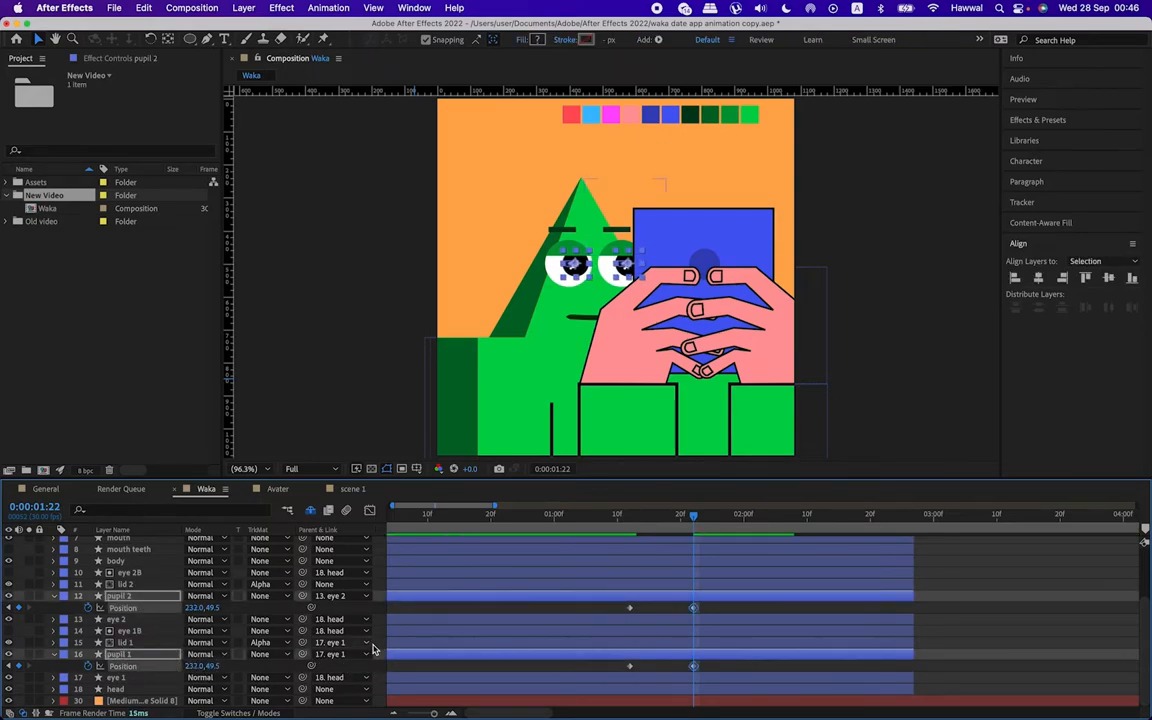
{"action": "left_click", "coordinate": [535, 614]}
{"action": "left_click", "coordinate": [148, 655]}
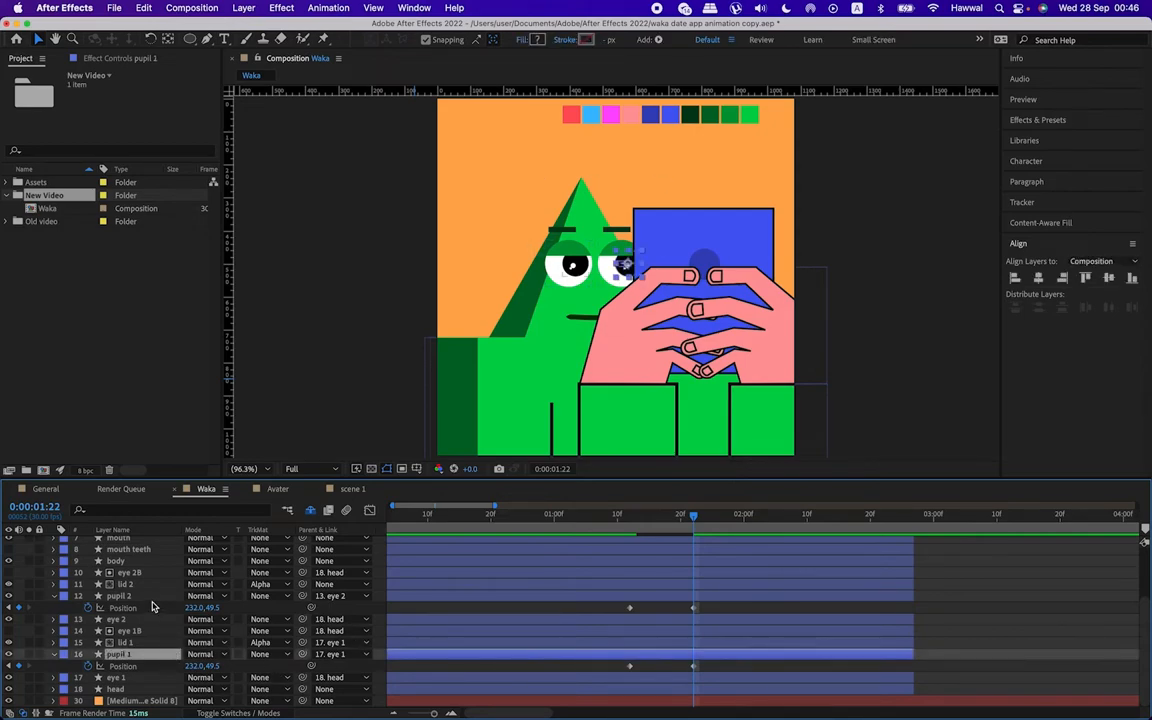
{"action": "left_click", "coordinate": [153, 598]}
{"action": "left_click", "coordinate": [149, 655], "text": "super"}
{"action": "left_click_drag", "start_coordinate": [190, 665], "coordinate": [187, 665]}
{"action": "left_click", "coordinate": [380, 662]}
Step: Easy-ease the Position keyframes of pupil 1 and pupil 2 and preview the gaze shift
{"action": "left_click_drag", "start_coordinate": [618, 613], "coordinate": [714, 668]}
{"action": "key", "text": "F9"}
{"action": "left_click", "coordinate": [619, 519]}
{"action": "key", "text": "space"}
{"action": "left_click", "coordinate": [547, 518]}
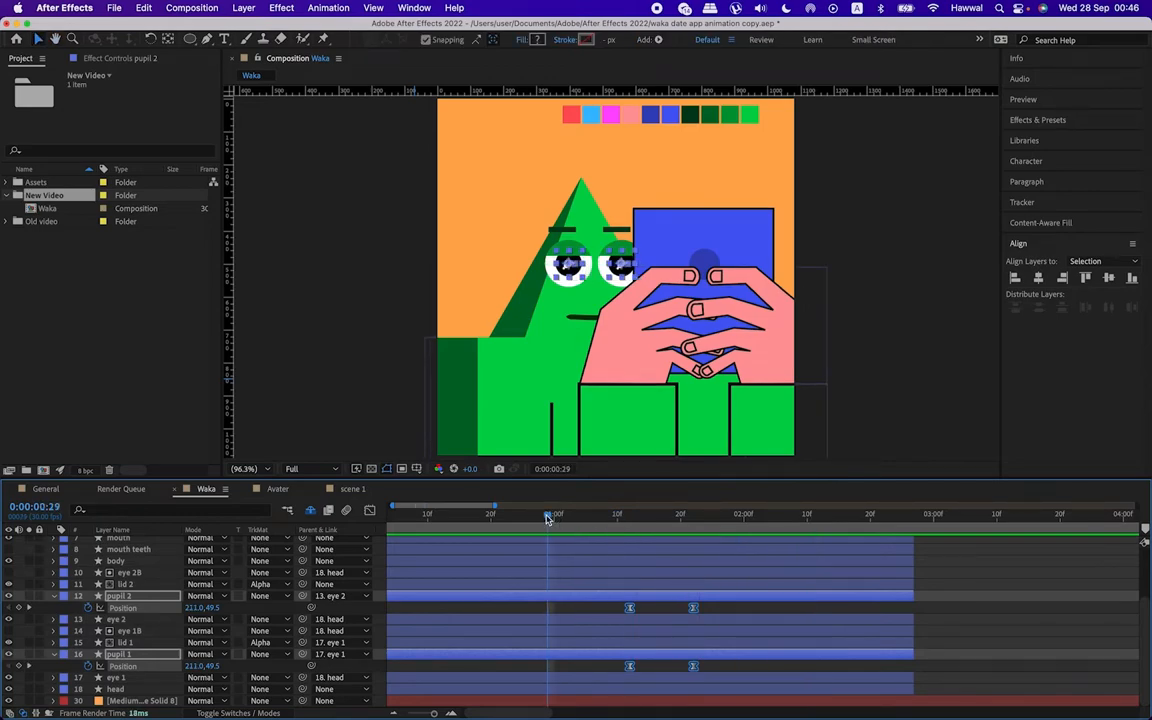
{"action": "left_click", "coordinate": [624, 518]}
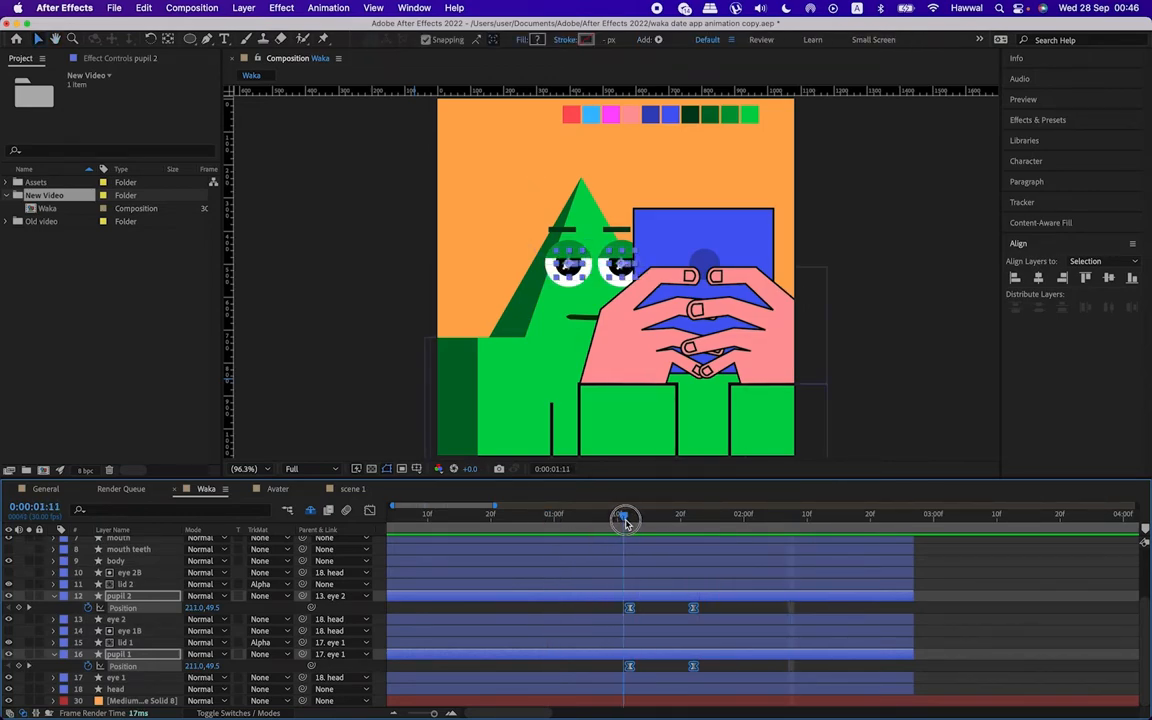
{"action": "left_click", "coordinate": [624, 518]}
Step: Shift the pupil keyframes of both layers to start at 0:00:01:15 and preview the animation
{"action": "left_click_drag", "start_coordinate": [625, 520], "coordinate": [631, 520]}
{"action": "left_click_drag", "start_coordinate": [630, 607], "coordinate": [649, 608]}
{"action": "key", "text": "space"}
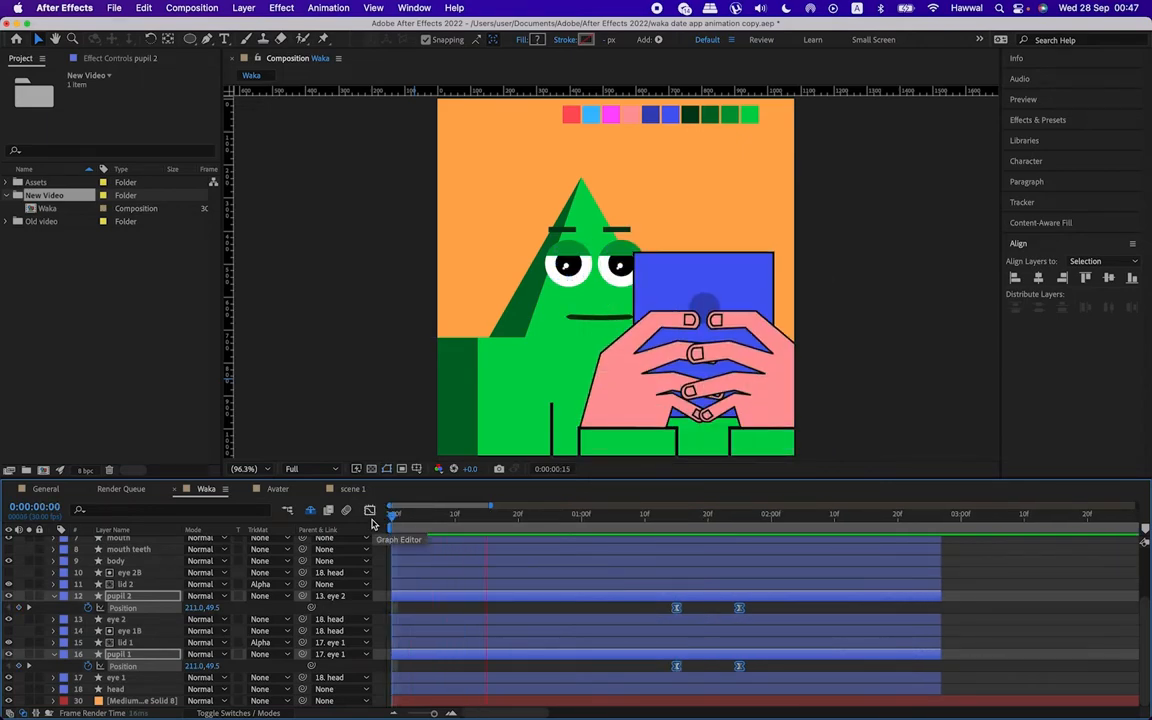
Step: Move the ending Position keyframes of both pupils earlier to 0:00:01:20 and check the faster gaze shift
{"action": "left_click_drag", "start_coordinate": [744, 520], "coordinate": [677, 533]}
{"action": "key", "text": "Page_Down"}
{"action": "key", "text": "Page_Down"}
{"action": "key", "text": "Page_Down"}
{"action": "key", "text": "Page_Down"}
{"action": "key", "text": "Page_Down"}
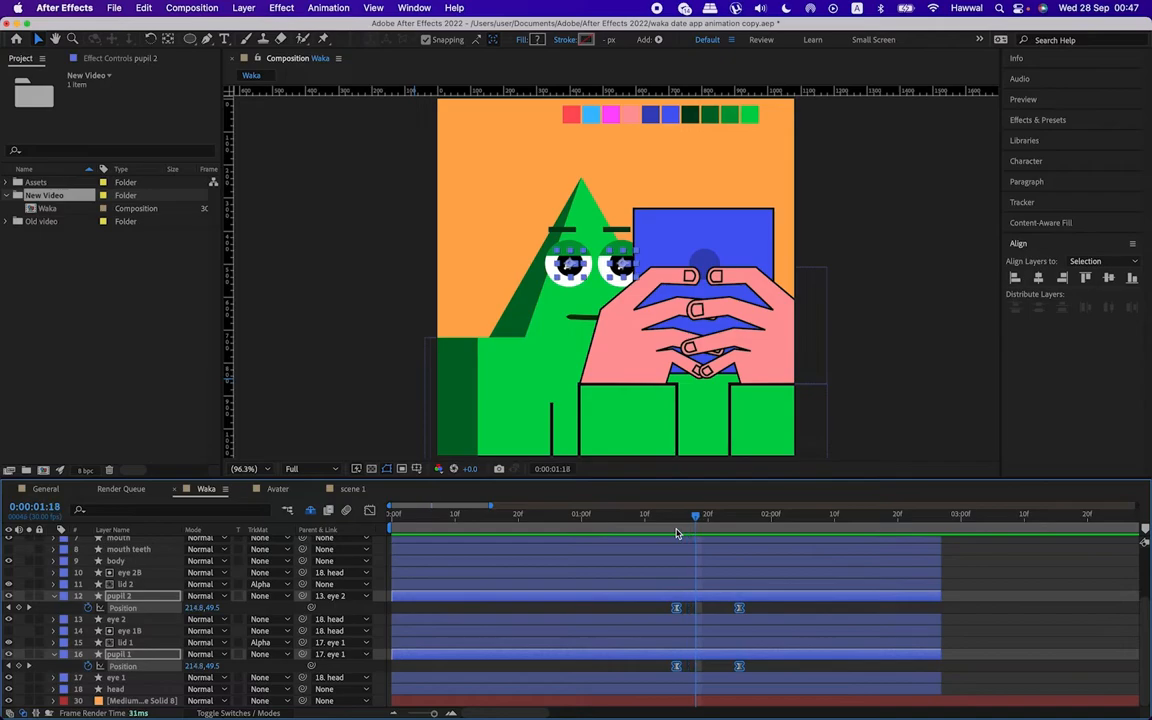
{"action": "left_click_drag", "start_coordinate": [757, 605], "coordinate": [708, 667]}
{"action": "left_click", "coordinate": [476, 523]}
{"action": "left_click", "coordinate": [707, 516]}
{"action": "left_click_drag", "start_coordinate": [707, 516], "coordinate": [714, 516]}
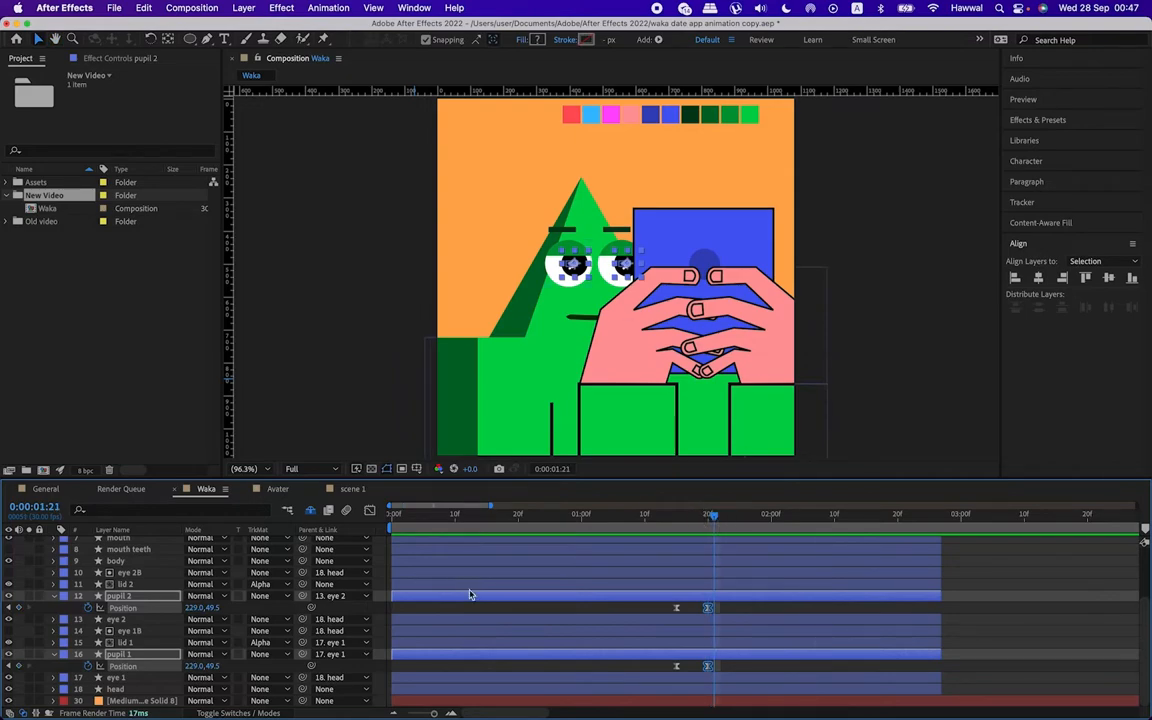
Step: Add Position keyframes to the brows 2 and brows 1 layers at 0:00:01:21
{"action": "left_click", "coordinate": [54, 596]}
{"action": "scroll", "coordinate": [139, 606], "scroll_direction": "up", "scroll_amount": 5}
{"action": "left_click", "coordinate": [135, 589]}
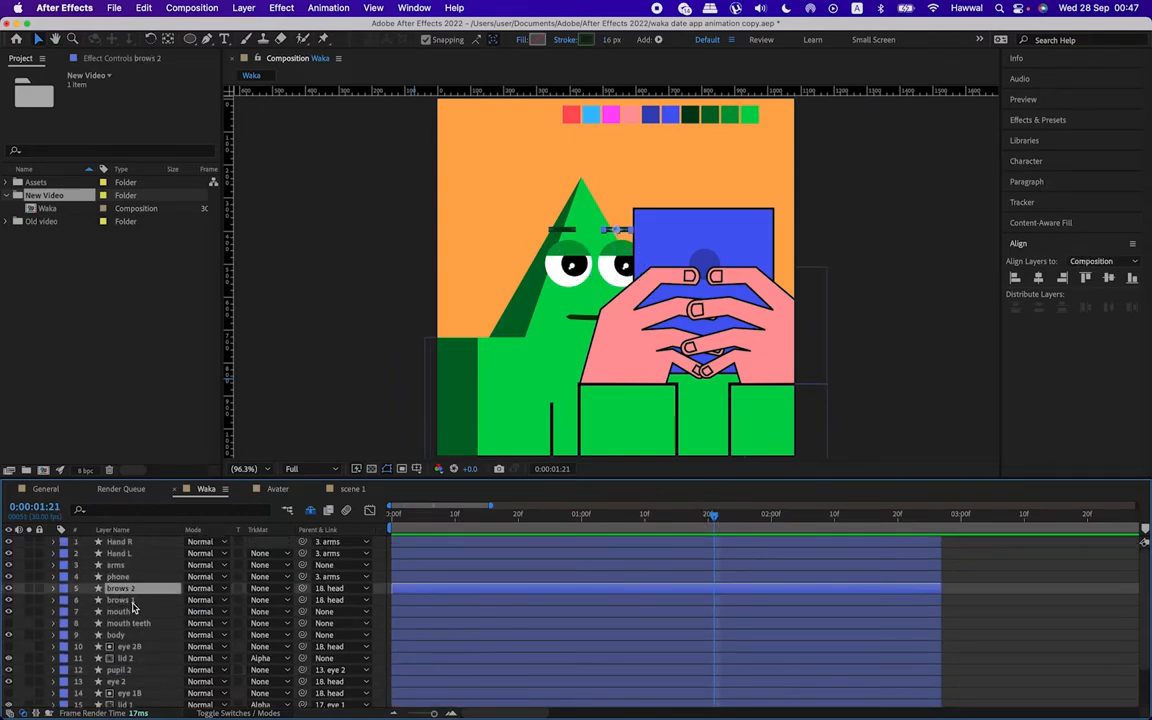
{"action": "left_click", "coordinate": [132, 602], "text": "shift"}
{"action": "key", "text": "p"}
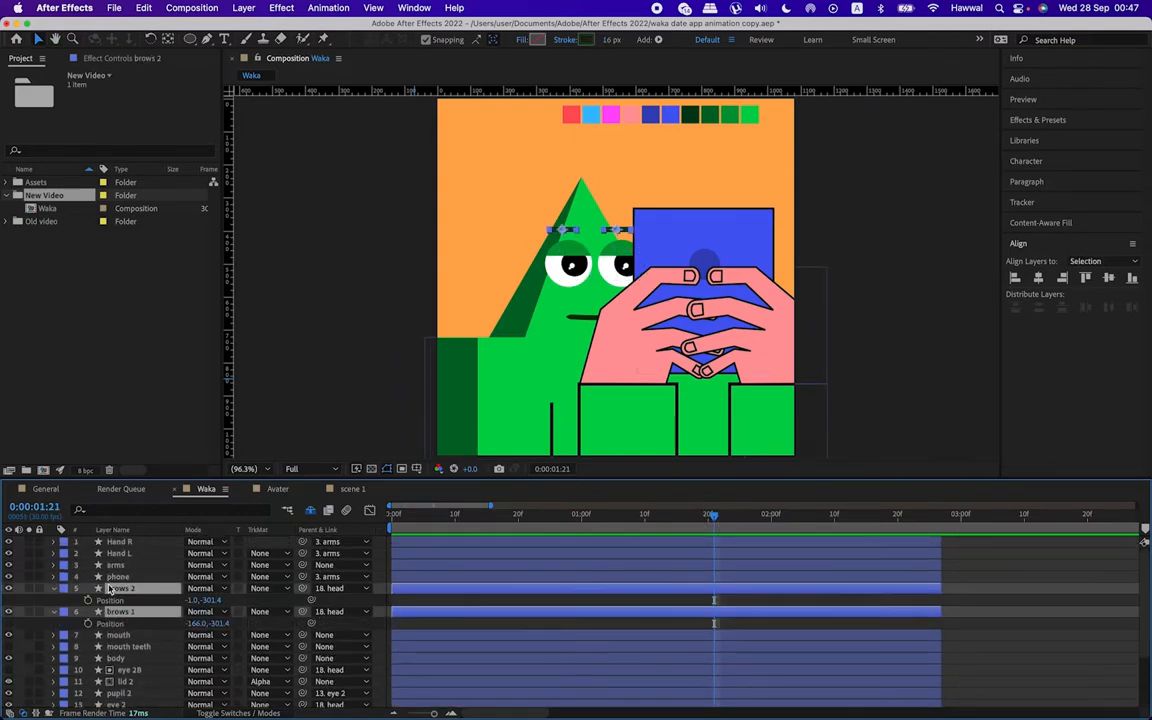
{"action": "left_click", "coordinate": [88, 600]}
Step: Keyframe both brows raised to a Y Position of -328.4 and place those keyframes at 0:00:01:26
{"action": "key", "text": "Page_Down"}
{"action": "key", "text": "Page_Down"}
{"action": "key", "text": "Page_Down"}
{"action": "key", "text": "Page_Down"}
{"action": "left_click_drag", "start_coordinate": [212, 600], "coordinate": [194, 606]}
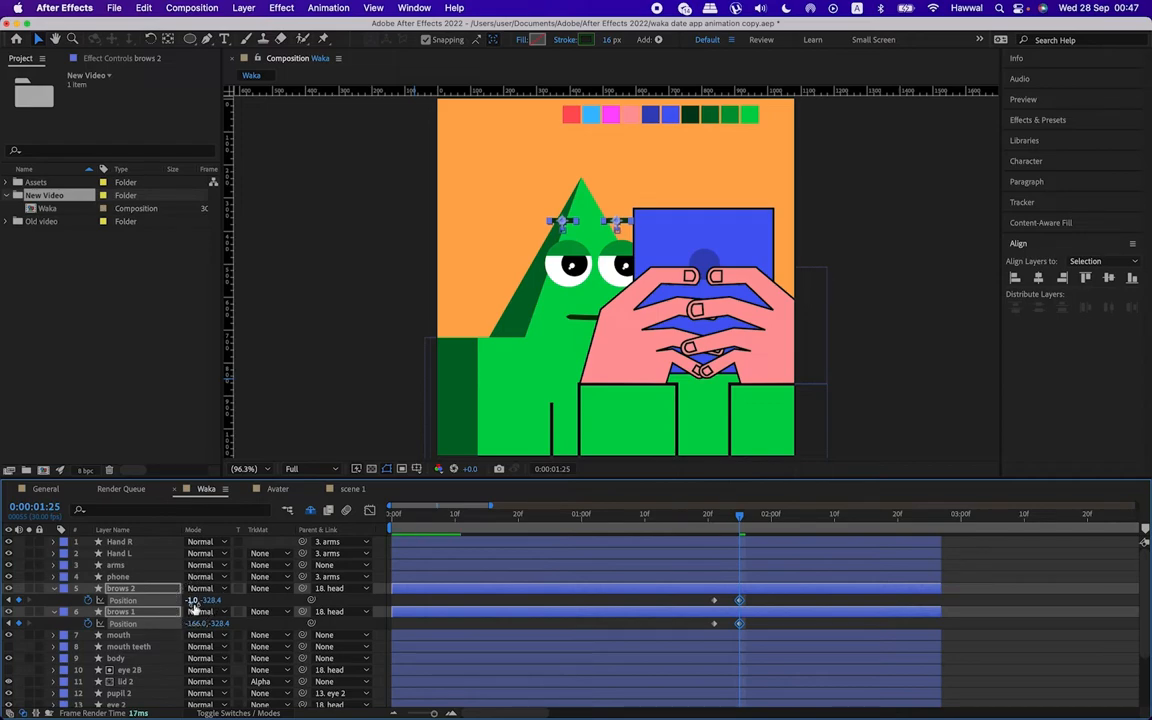
{"action": "key", "text": "Page_Down"}
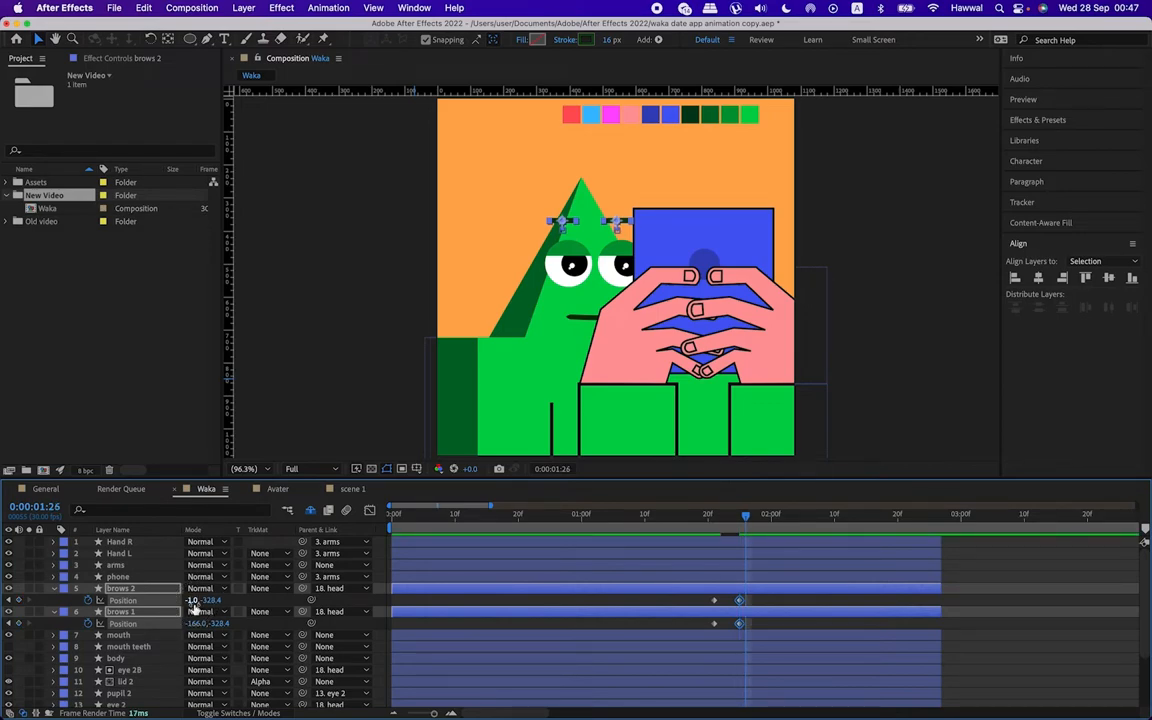
{"action": "left_click_drag", "start_coordinate": [742, 601], "coordinate": [748, 604]}
Step: Copy the lowered Position keyframes of both brows to 0:00:02:00
{"action": "key", "text": "Page_Up"}
{"action": "key", "text": "Page_Up"}
{"action": "key", "text": "Page_Up"}
{"action": "key", "text": "Page_Down"}
{"action": "key", "text": "Page_Down"}
{"action": "key", "text": "Page_Down"}
{"action": "key", "text": "Page_Down"}
{"action": "key", "text": "Page_Down"}
{"action": "key", "text": "Page_Down"}
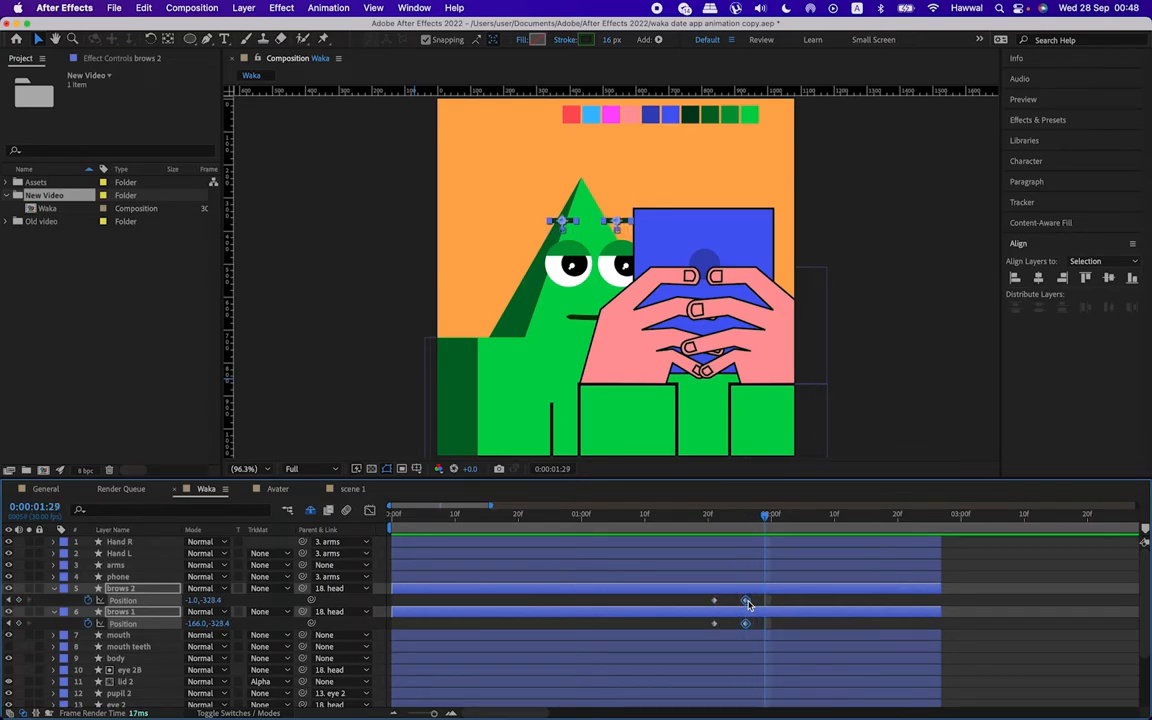
{"action": "key", "text": "Page_Down"}
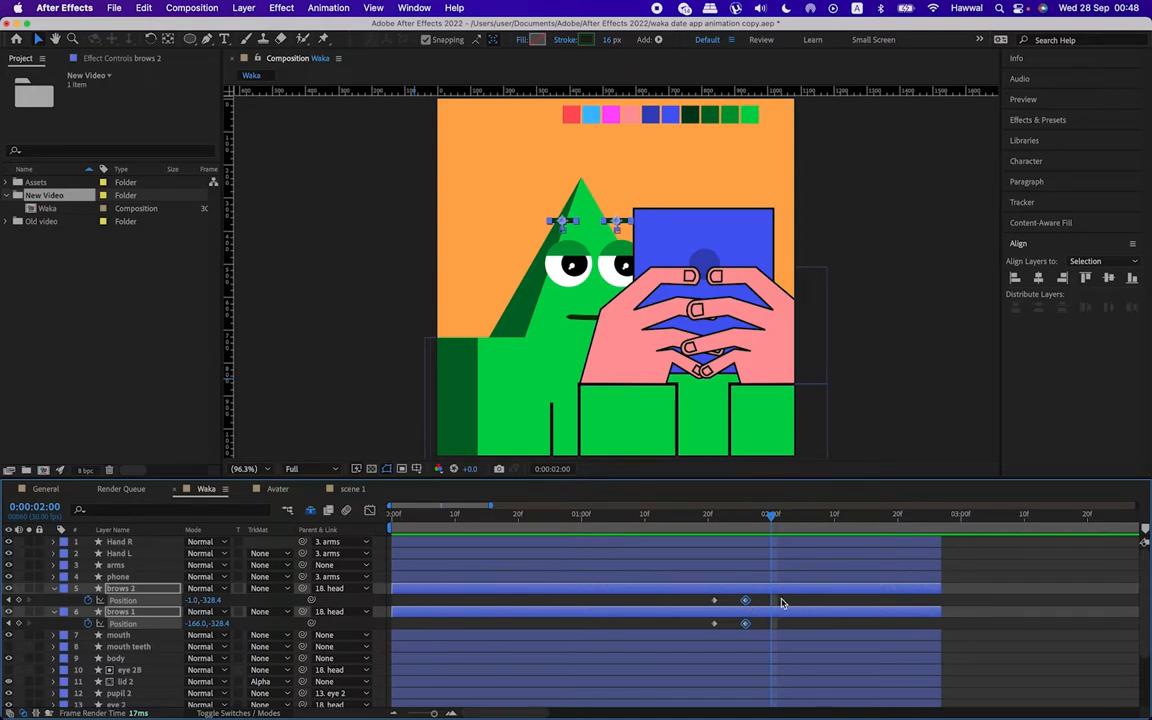
{"action": "left_click", "coordinate": [714, 601]}
{"action": "left_click_drag", "start_coordinate": [704, 630], "coordinate": [722, 618]}
{"action": "key", "text": "super+c"}
{"action": "key", "text": "super+v"}
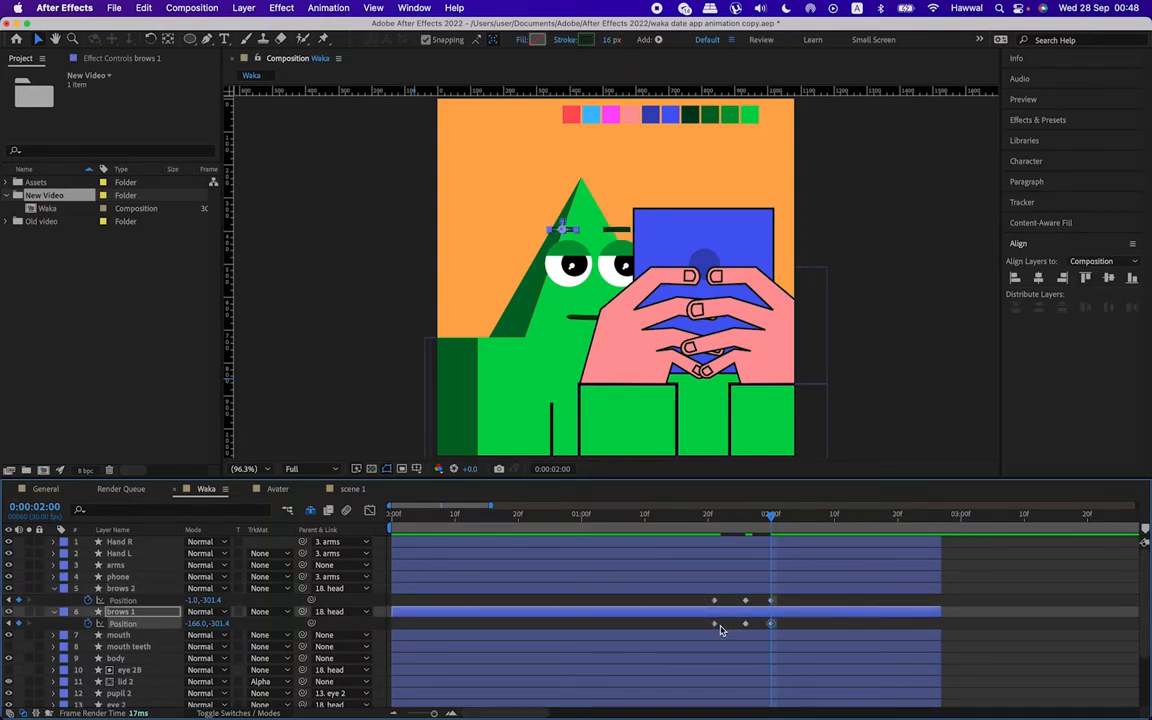
{"action": "left_click", "coordinate": [714, 600]}
Step: Copy the raised Position keyframes of brows 2 and brows 1 to 0:00:02:04
{"action": "key", "text": "Page_Down"}
{"action": "key", "text": "Page_Down"}
{"action": "key", "text": "Page_Down"}
{"action": "key", "text": "Page_Down"}
{"action": "left_click", "coordinate": [745, 600]}
{"action": "key", "text": "super+c"}
{"action": "key", "text": "super+v"}
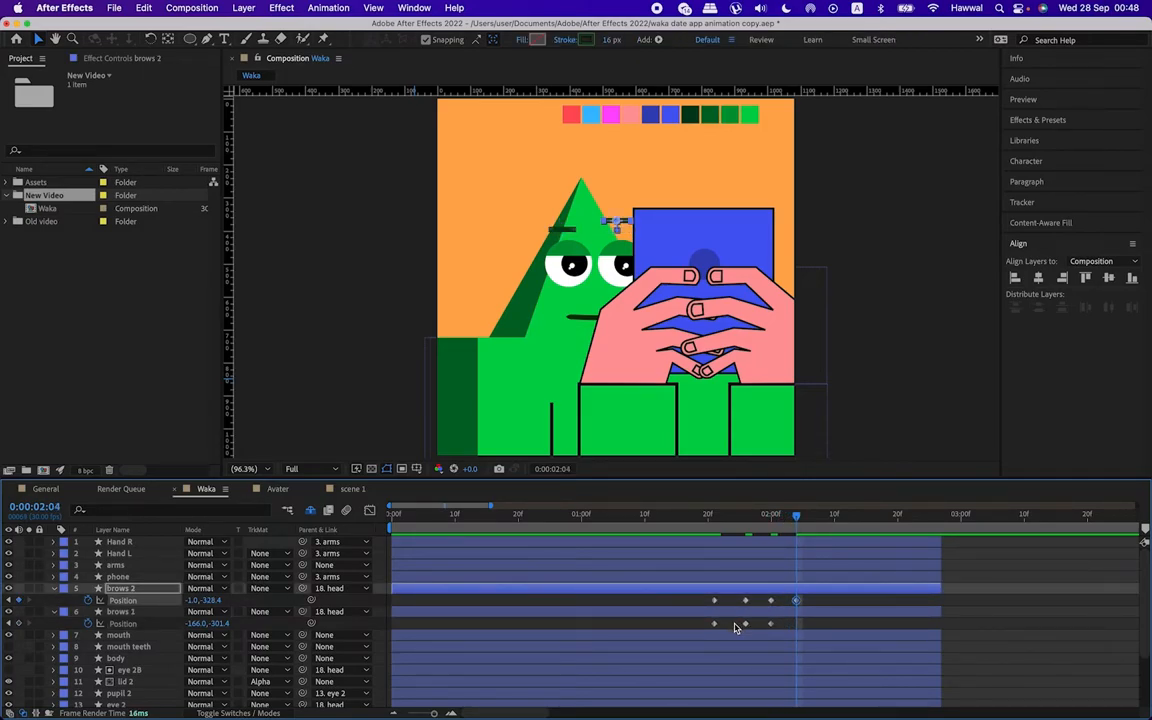
{"action": "left_click", "coordinate": [745, 623]}
{"action": "key", "text": "super+c"}
{"action": "key", "text": "super+v"}
Step: Copy the lowered starting Position keyframes of both brows to 0:00:02:08 and save the project
{"action": "key", "text": "Page_Down"}
{"action": "key", "text": "Page_Down"}
{"action": "key", "text": "Page_Down"}
{"action": "key", "text": "Page_Down"}
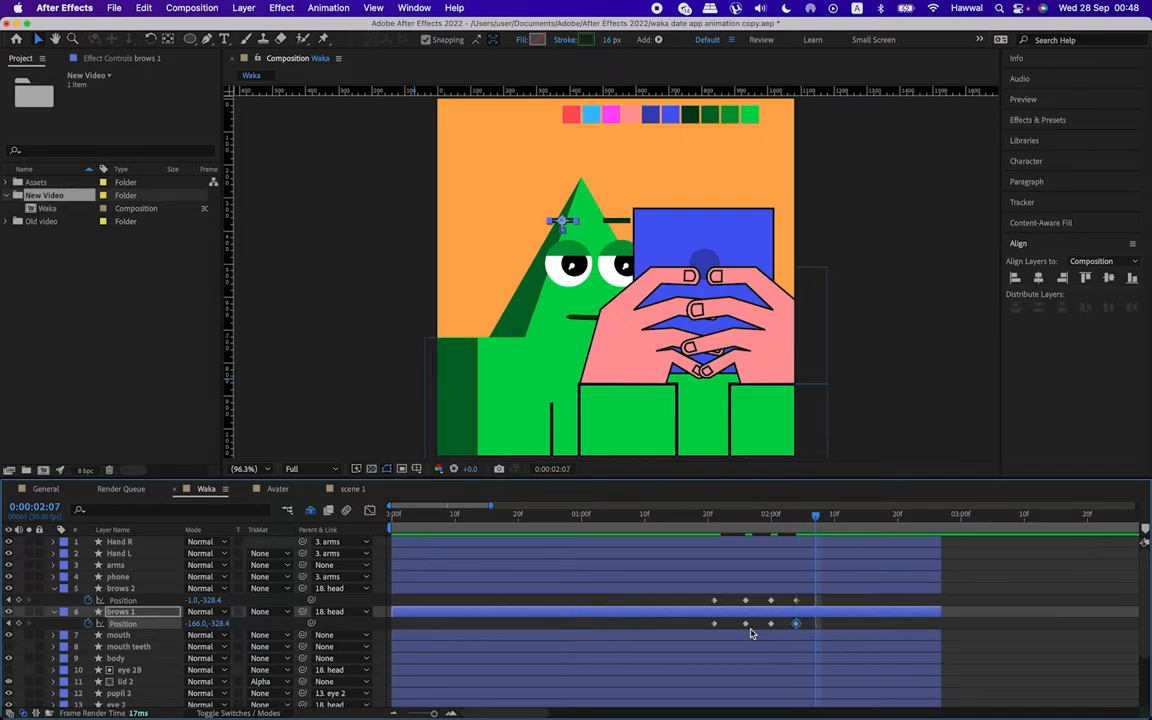
{"action": "left_click", "coordinate": [713, 601]}
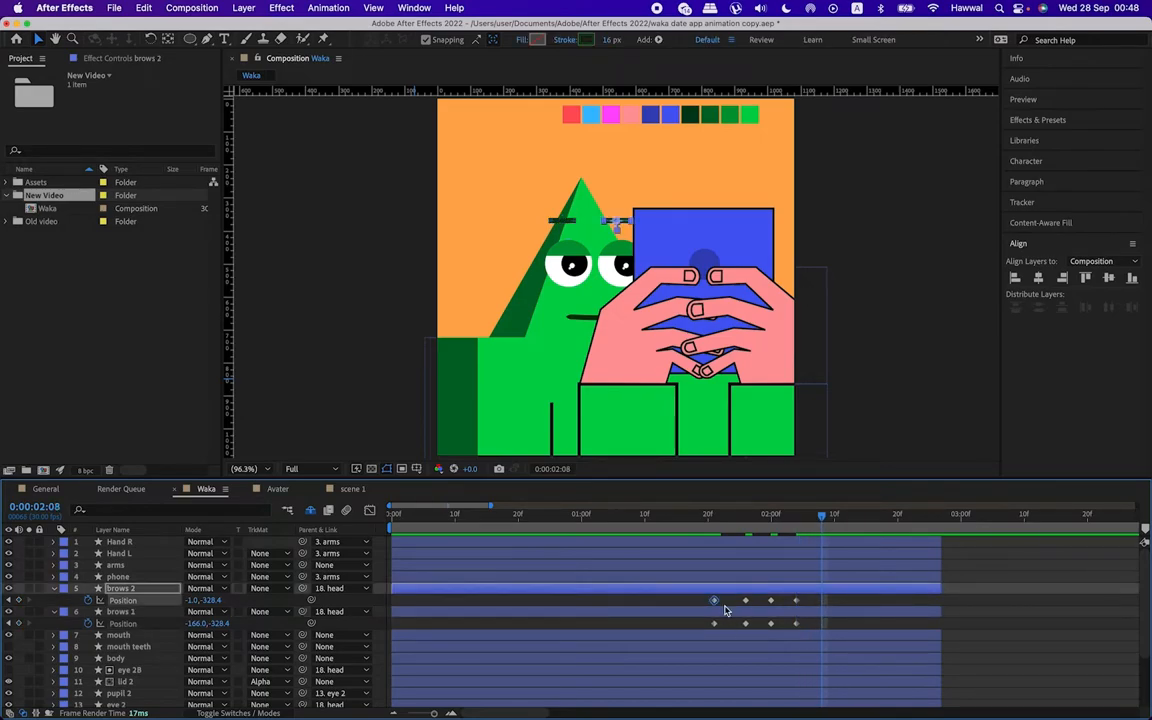
{"action": "key", "text": "super+c"}
{"action": "left_click", "coordinate": [714, 623]}
{"action": "key", "text": "super+v"}
{"action": "key", "text": "super+s"}
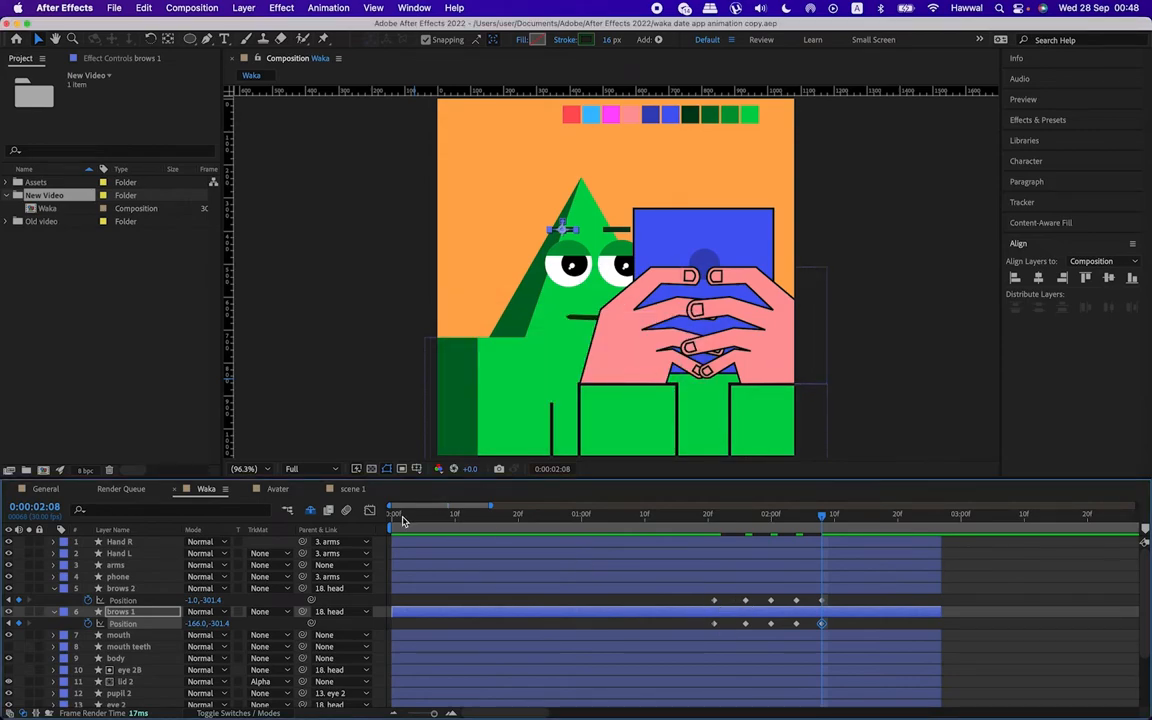
Step: Preview the brow movement and easy-ease all Position keyframes of brows 2 and brows 1
{"action": "key", "text": "space"}
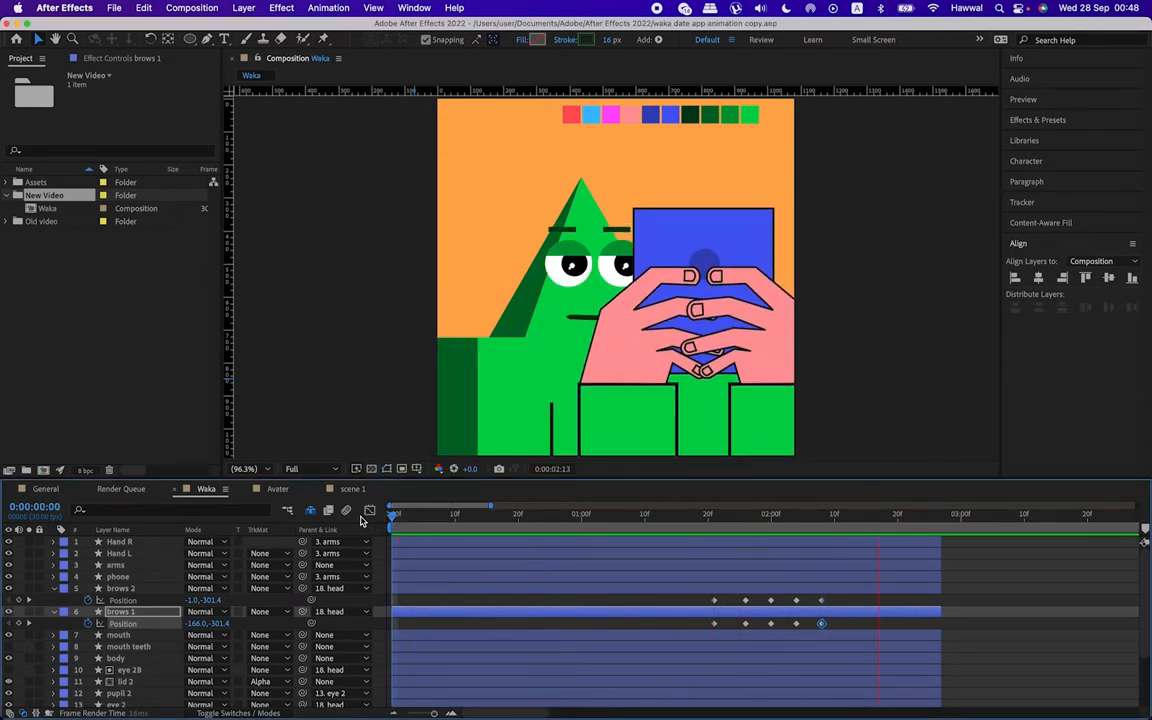
{"action": "left_click_drag", "start_coordinate": [705, 594], "coordinate": [842, 632]}
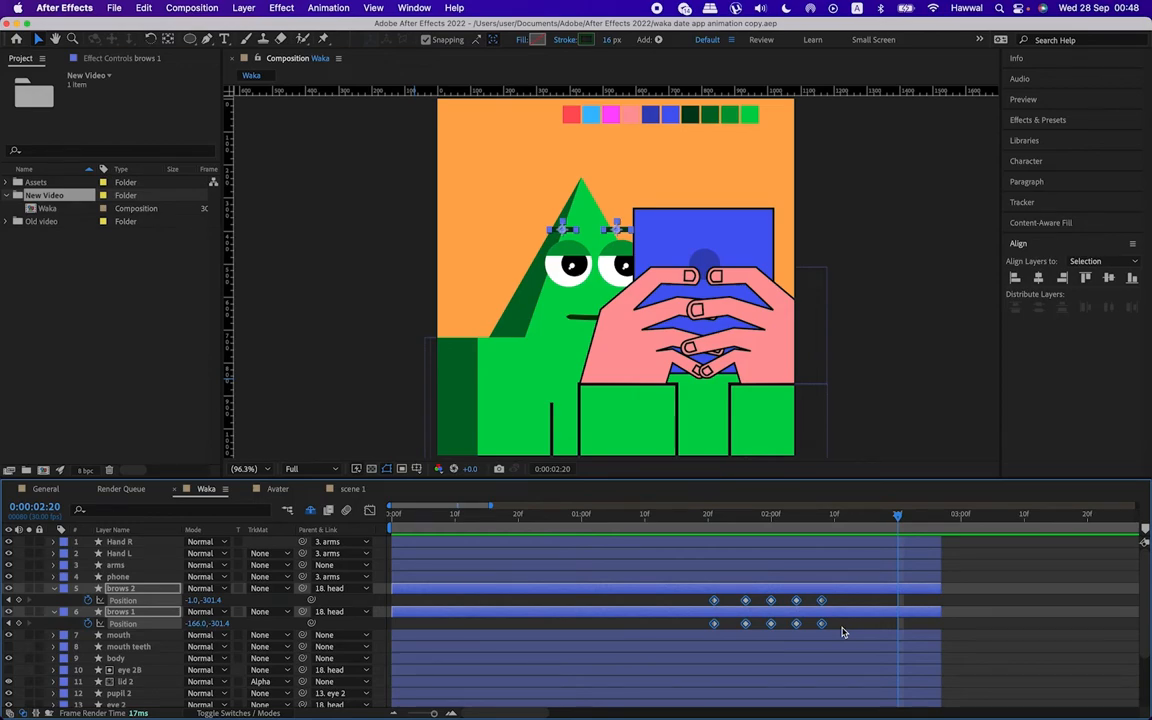
{"action": "key", "text": "F9"}
Step: Shift all brow keyframes to start at 0:00:01:24 and preview the timing
{"action": "left_click", "coordinate": [713, 521]}
{"action": "left_click_drag", "start_coordinate": [713, 521], "coordinate": [733, 521]}
{"action": "left_click_drag", "start_coordinate": [713, 600], "coordinate": [735, 602]}
{"action": "left_click", "coordinate": [393, 521]}
{"action": "key", "text": "space"}
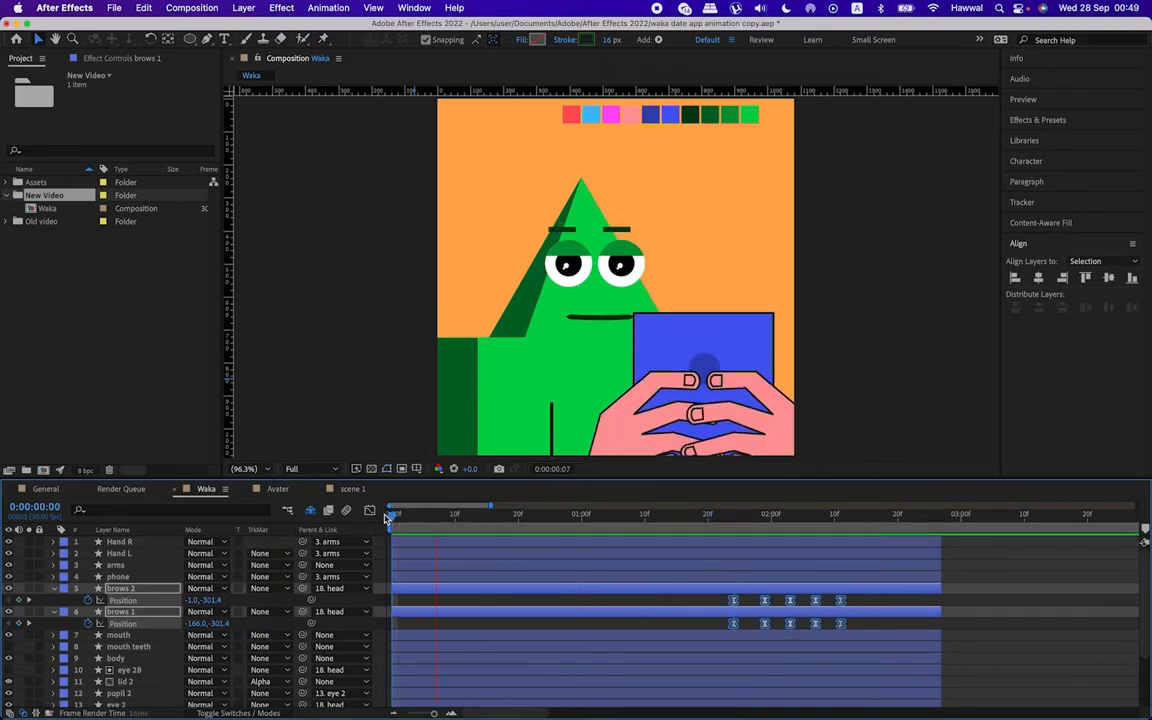
{"action": "left_click_drag", "start_coordinate": [621, 517], "coordinate": [582, 520]}
{"action": "key", "text": "space"}
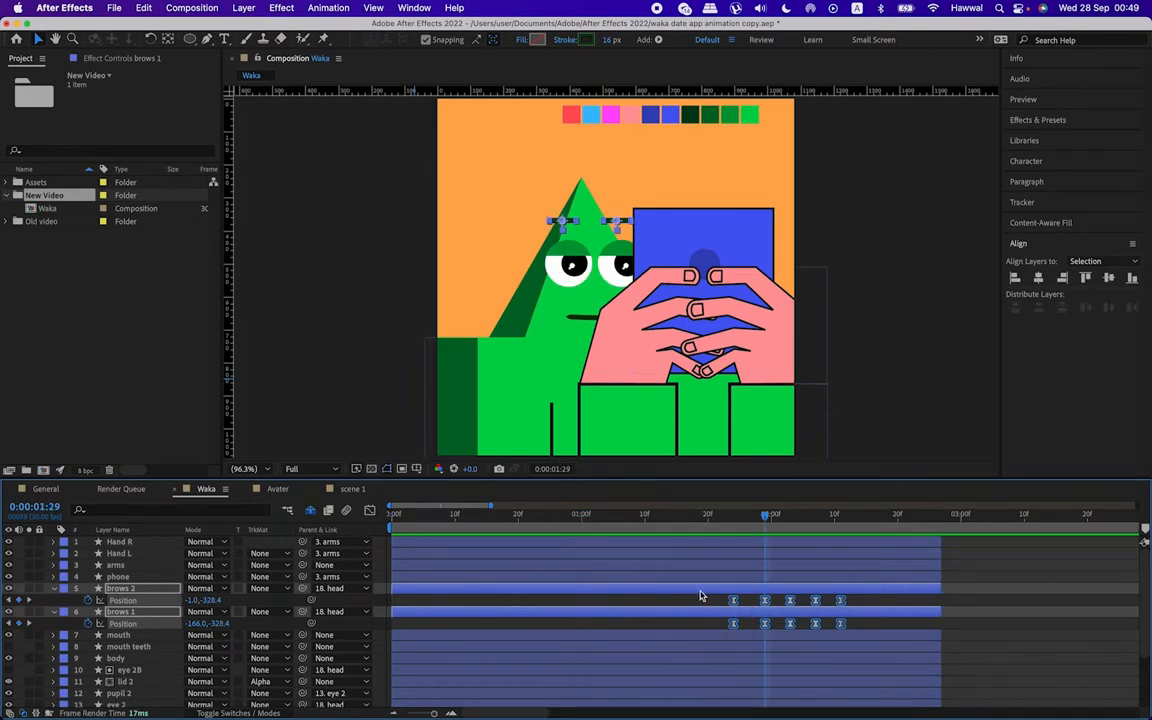
Step: Shift all brow keyframes to start at 0:00:02:00, preview the animation, and save the project
{"action": "left_click_drag", "start_coordinate": [735, 602], "coordinate": [772, 602]}
{"action": "left_click", "coordinate": [397, 520]}
{"action": "key", "text": "space"}
{"action": "key", "text": "space"}
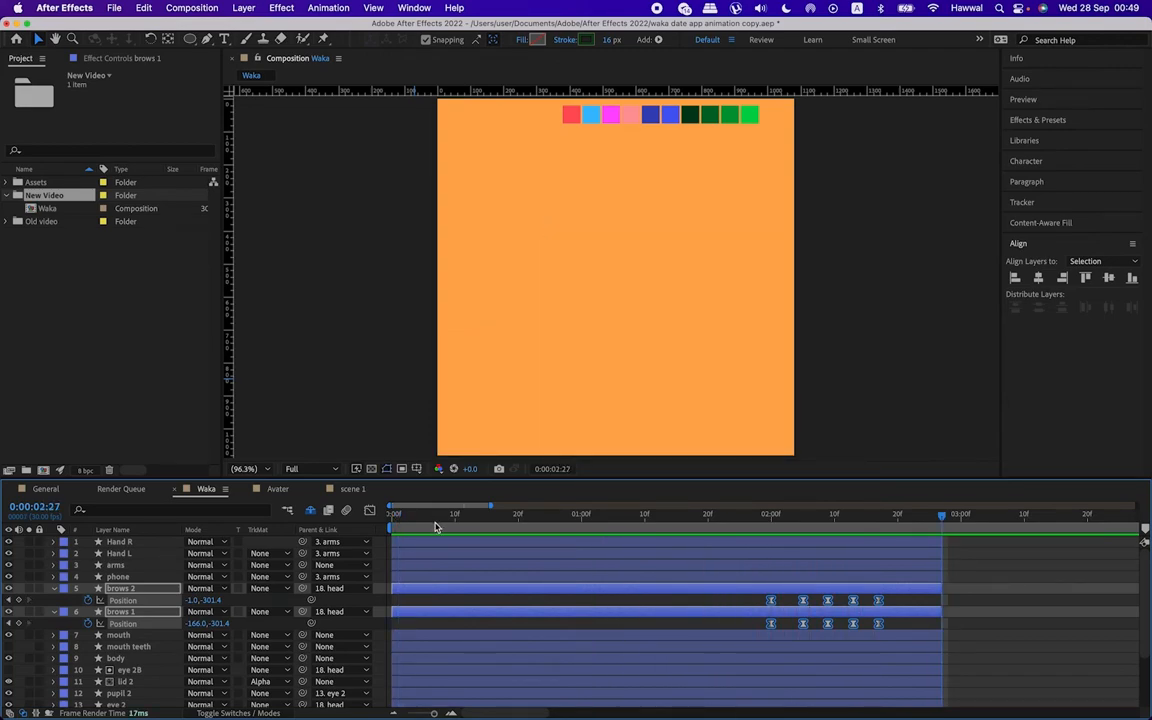
{"action": "key", "text": "space"}
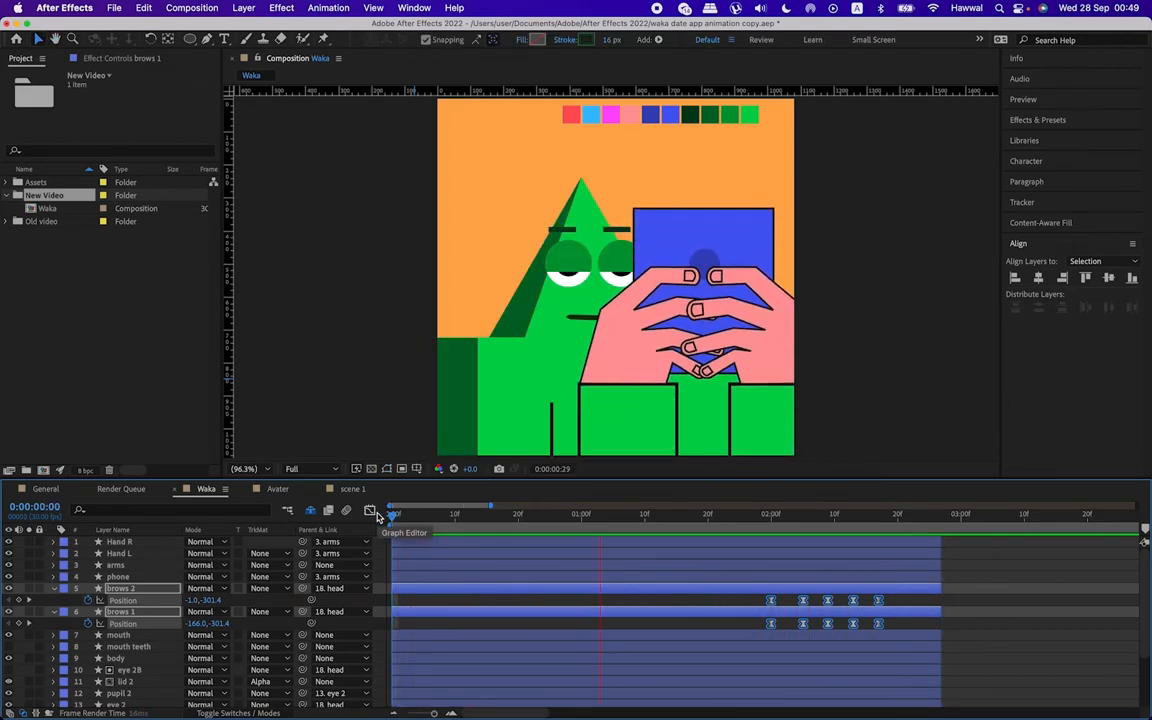
{"action": "key", "text": "space"}
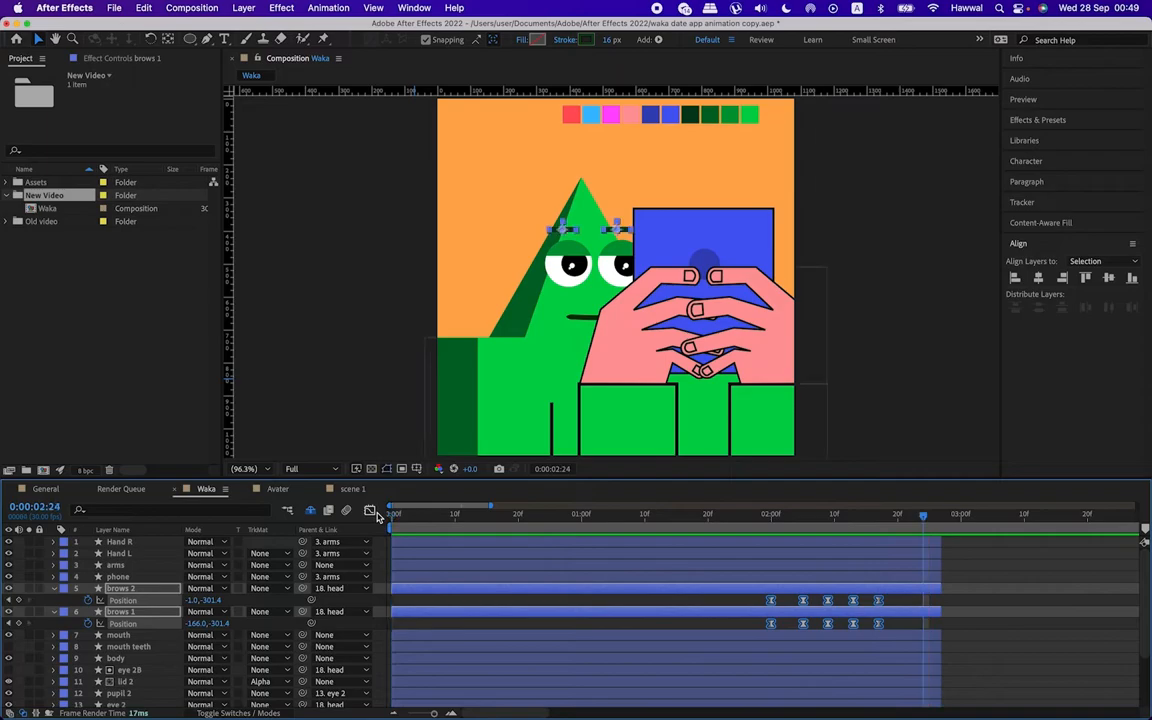
{"action": "key", "text": "super+s"}
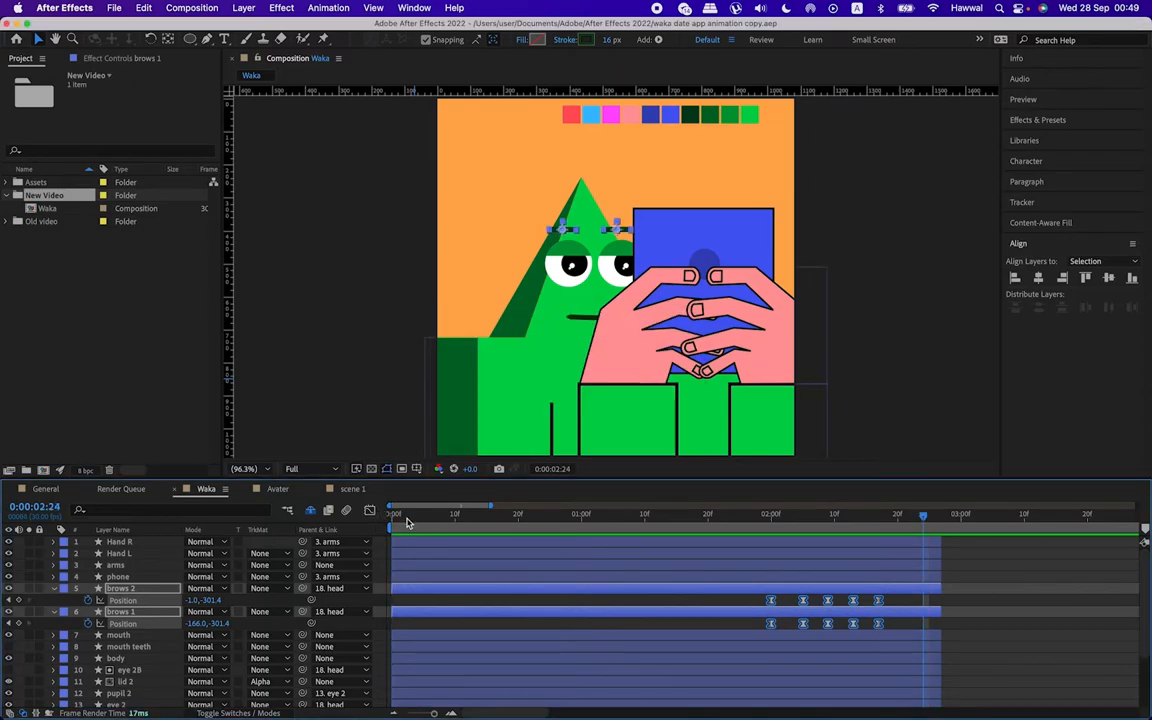
Step: Pre-compose all layers from Hand R to head as Scene 1 New, adjusting the composition duration to the selected layers' time span
{"action": "key", "text": "Home"}
{"action": "left_click", "coordinate": [55, 589]}
{"action": "key", "text": "super+shift+a"}
{"action": "scroll", "coordinate": [447, 607], "scroll_direction": "down", "scroll_amount": 5}
{"action": "scroll", "coordinate": [463, 588], "scroll_direction": "up", "scroll_amount": 5}
{"action": "scroll", "coordinate": [486, 599], "scroll_direction": "down", "scroll_amount": 5}
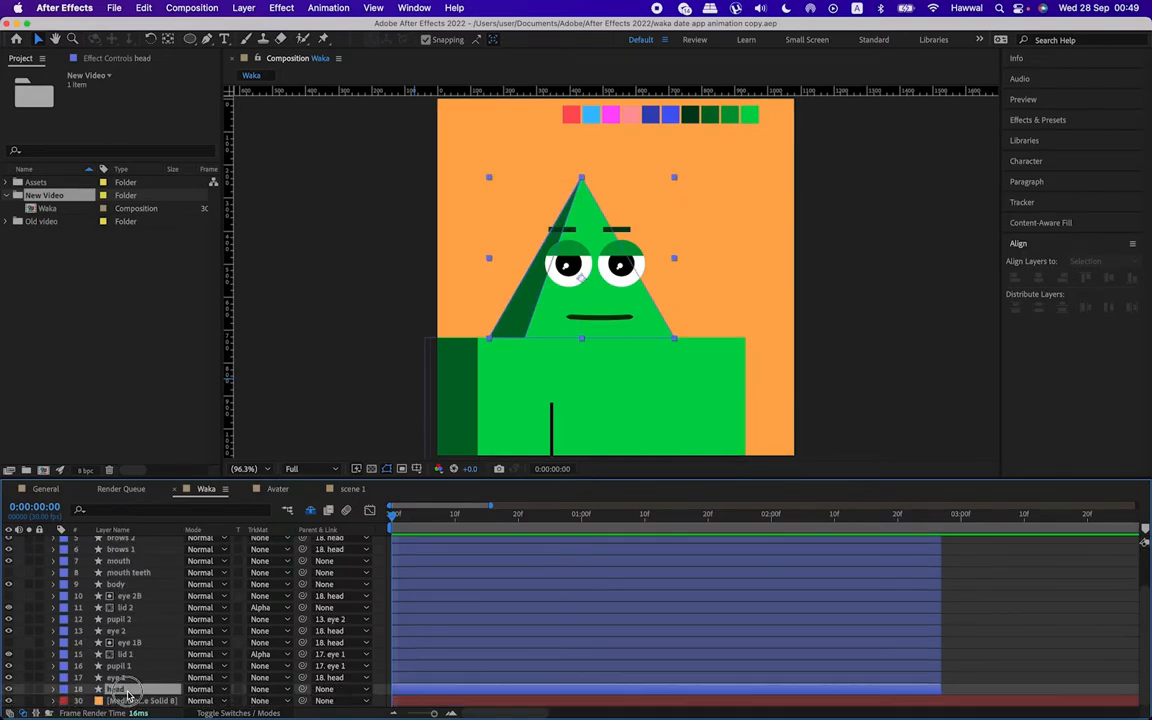
{"action": "left_click", "coordinate": [127, 692]}
{"action": "scroll", "coordinate": [129, 580], "scroll_direction": "up", "scroll_amount": 5}
{"action": "left_click", "coordinate": [136, 545], "text": "shift"}
{"action": "scroll", "coordinate": [485, 590], "scroll_direction": "down", "scroll_amount": 5}
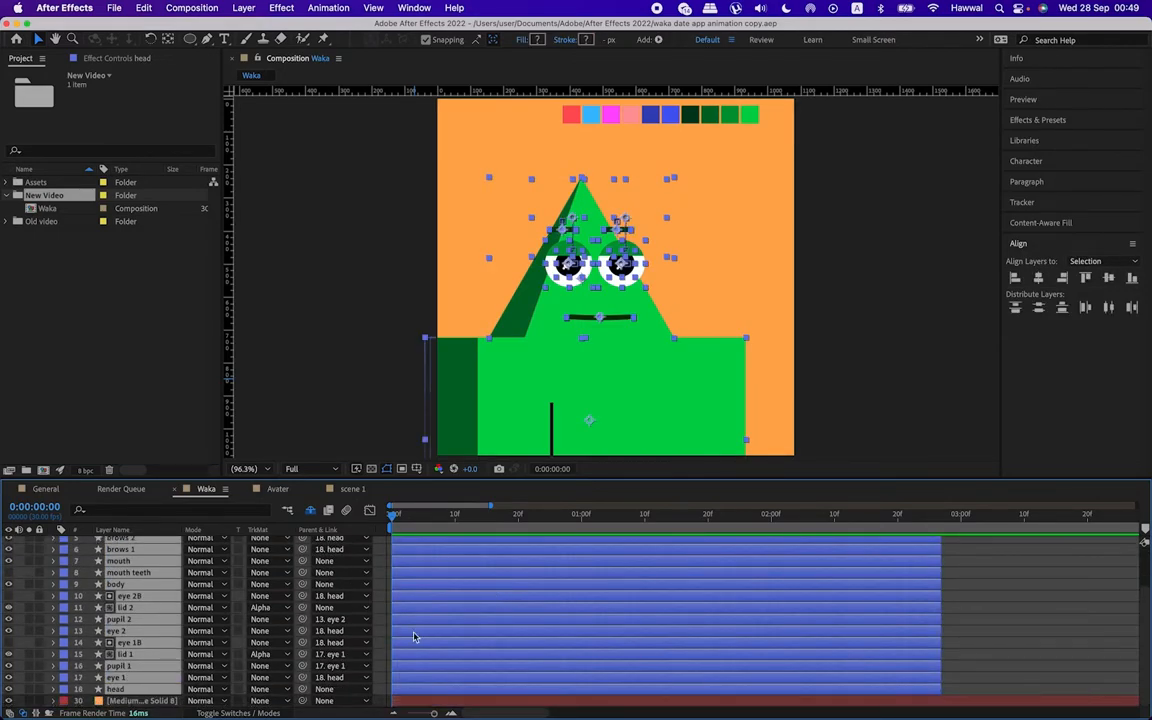
{"action": "left_click", "coordinate": [382, 670]}
{"action": "left_click", "coordinate": [123, 691]}
{"action": "scroll", "coordinate": [125, 640], "scroll_direction": "up", "scroll_amount": 5}
{"action": "left_click", "coordinate": [129, 545], "text": "shift"}
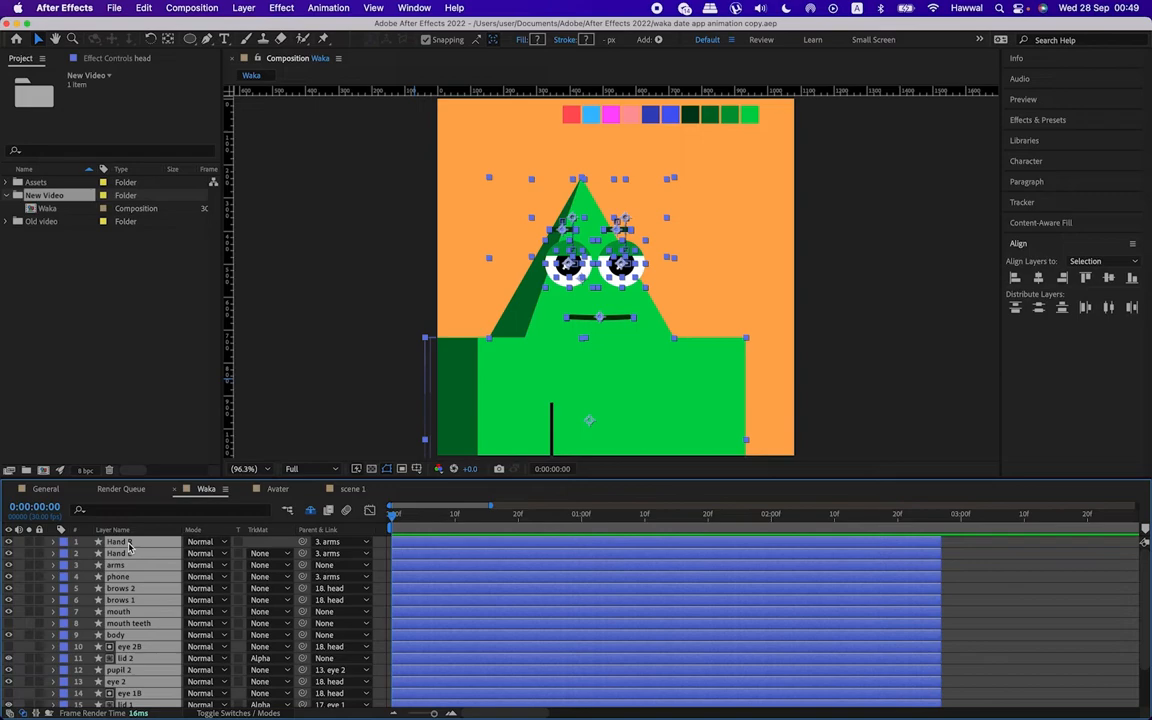
{"action": "key", "text": "super+shift+c"}
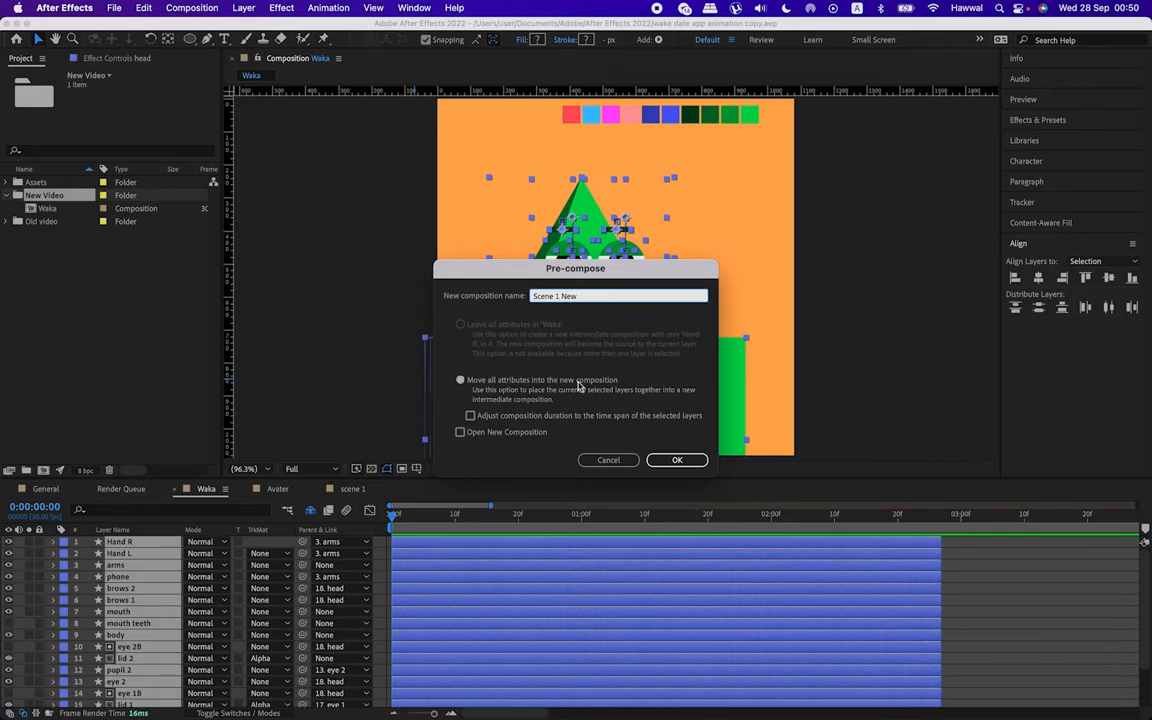
{"action": "left_click", "coordinate": [470, 415]}
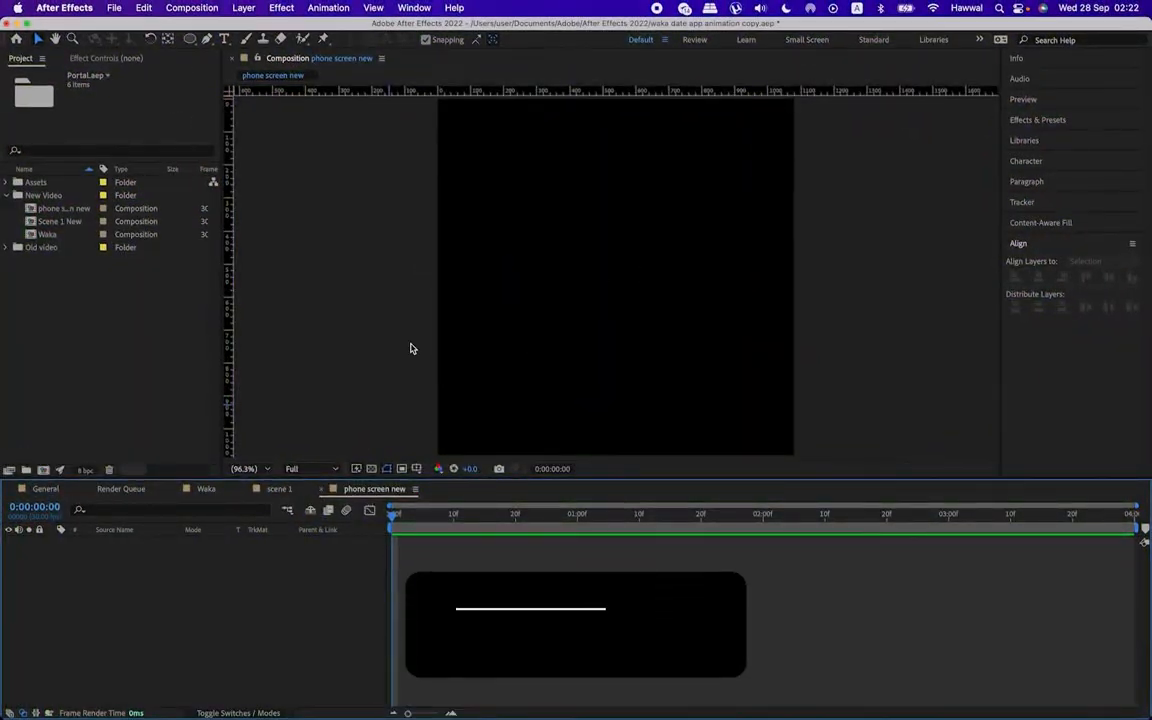
Step: Add IMG_7169.PNG and IMG_7170.PNG from the Assets folder to the phone screen new composition
{"action": "left_click", "coordinate": [6, 183]}
{"action": "left_click", "coordinate": [51, 197]}
{"action": "left_click", "coordinate": [54, 210]}
{"action": "left_click", "coordinate": [56, 223]}
{"action": "left_click", "coordinate": [57, 237]}
{"action": "left_click", "coordinate": [58, 250]}
{"action": "left_click", "coordinate": [59, 237]}
{"action": "left_click", "coordinate": [60, 247]}
{"action": "left_click", "coordinate": [63, 237]}
{"action": "left_click", "coordinate": [67, 249], "text": "shift"}
{"action": "left_click_drag", "start_coordinate": [67, 250], "coordinate": [152, 623]}
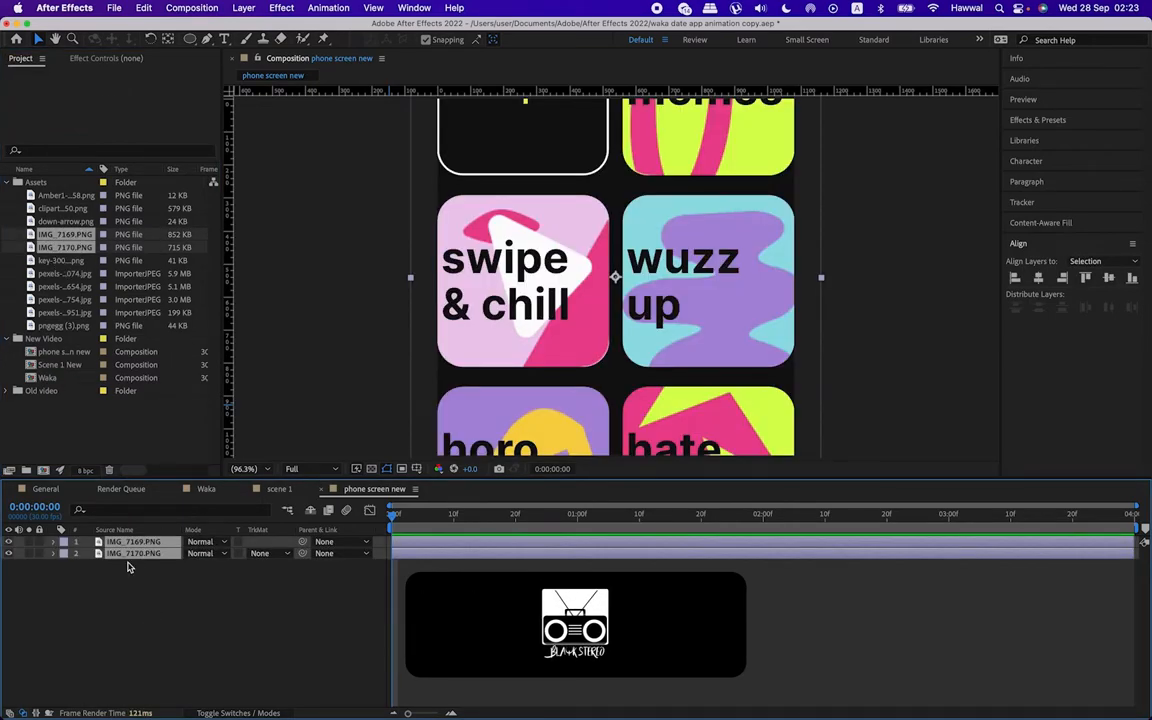
Step: Scale both screenshot layers, IMG_7169.PNG and IMG_7170.PNG, to 87%
{"action": "key", "text": "s"}
{"action": "mouse_move", "coordinate": [209, 555]}
{"action": "left_mouse_down"}
{"action": "mouse_move", "coordinate": [169, 556]}
{"action": "mouse_move", "coordinate": [196, 551]}
{"action": "left_mouse_up"}
{"action": "left_click", "coordinate": [179, 601]}
Step: Move the IMG_7169.PNG layer down so the waka.cool header and icon row sit near the top of the frame
{"action": "left_click", "coordinate": [157, 543]}
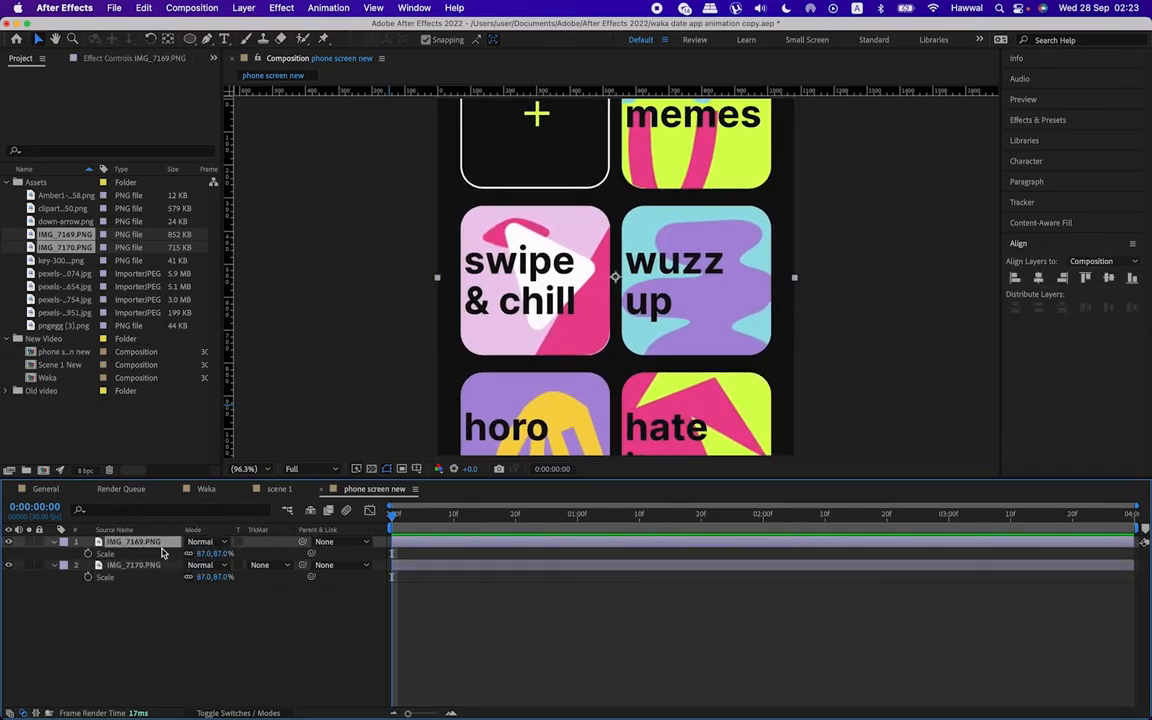
{"action": "key", "text": "shift+Down"}
{"action": "key", "text": "shift+Down"}
{"action": "key", "text": "shift+Down"}
{"action": "key", "text": "shift+Down"}
{"action": "key", "text": "shift+Down"}
{"action": "key", "text": "shift+Down"}
{"action": "key", "text": "shift+Down"}
{"action": "key", "text": "shift+Down"}
{"action": "key", "text": "shift+Down"}
{"action": "key", "text": "shift+Down"}
{"action": "key", "text": "shift+Down"}
{"action": "key", "text": "shift+Down"}
{"action": "key", "text": "shift+Down"}
{"action": "key", "text": "shift+Down"}
{"action": "key", "text": "shift+Down"}
{"action": "key", "text": "shift+Down"}
{"action": "key", "text": "shift+Down"}
{"action": "key", "text": "shift+Down"}
{"action": "key", "text": "shift+Down"}
{"action": "key", "text": "shift+Down"}
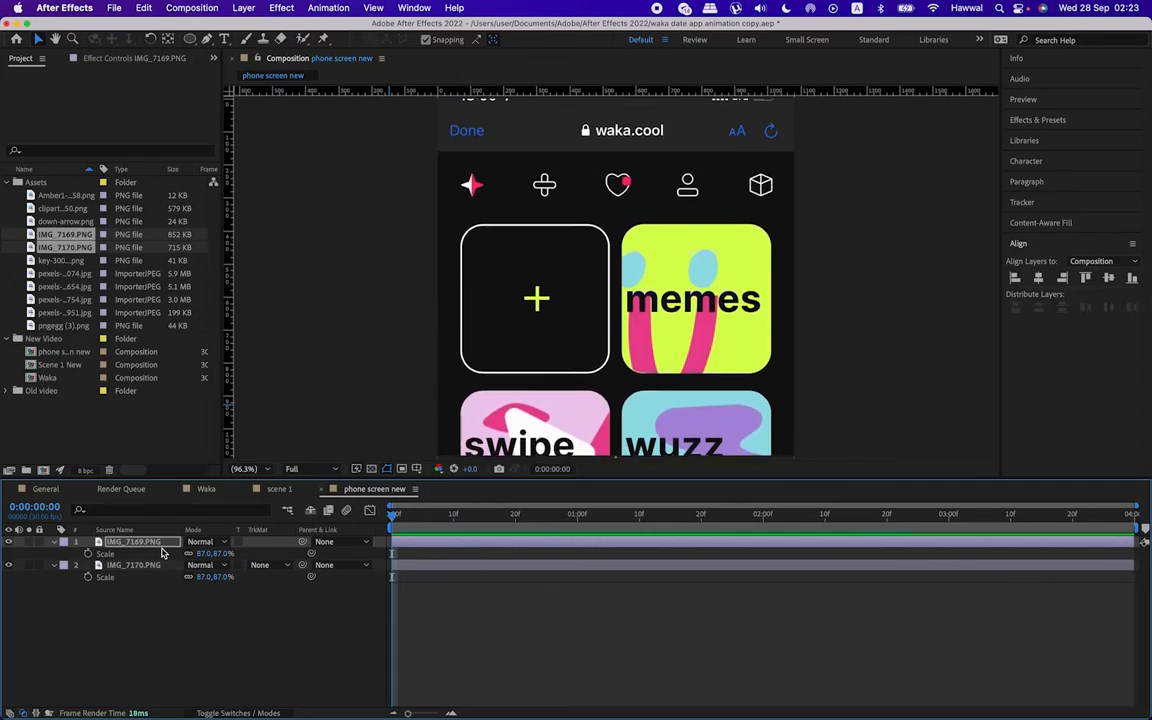
Step: Adjust the vertical position of the IMG_7169.PNG layer until its status bar, waka.cool header and icon row sit inside the frame
{"action": "key", "text": "shift+Up"}
{"action": "key", "text": "shift+Up"}
{"action": "key", "text": "shift+Up"}
{"action": "key", "text": "shift+Up"}
{"action": "key", "text": "shift+Up"}
{"action": "key", "text": "shift+Up"}
{"action": "key", "text": "shift+Down"}
{"action": "key", "text": "shift+Down"}
{"action": "key", "text": "shift+Down"}
{"action": "key", "text": "shift+Down"}
{"action": "key", "text": "shift+Down"}
{"action": "key", "text": "shift+Down"}
{"action": "key", "text": "shift+Up"}
{"action": "key", "text": "shift+Up"}
{"action": "key", "text": "shift+Up"}
{"action": "key", "text": "shift+Up"}
{"action": "key", "text": "shift+Down"}
{"action": "key", "text": "shift+Down"}
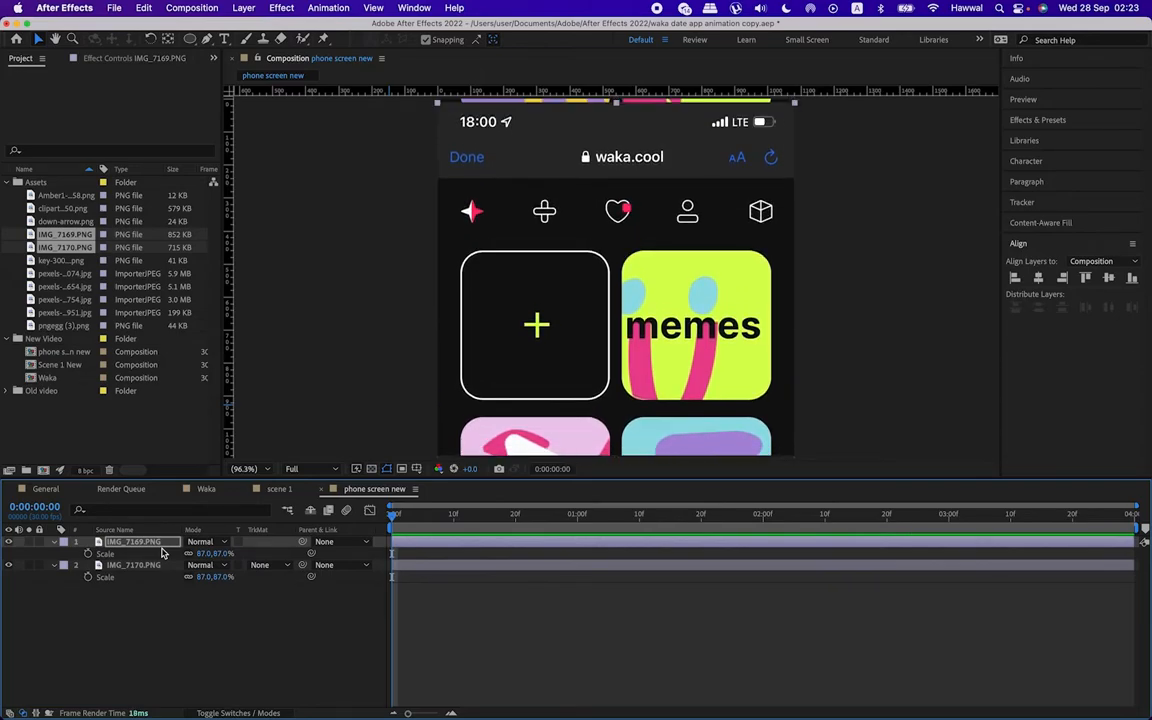
Step: Duplicate the IMG_7169.PNG layer and mask the upper copy down to the waka.cool header and icon row
{"action": "key", "text": "super+d"}
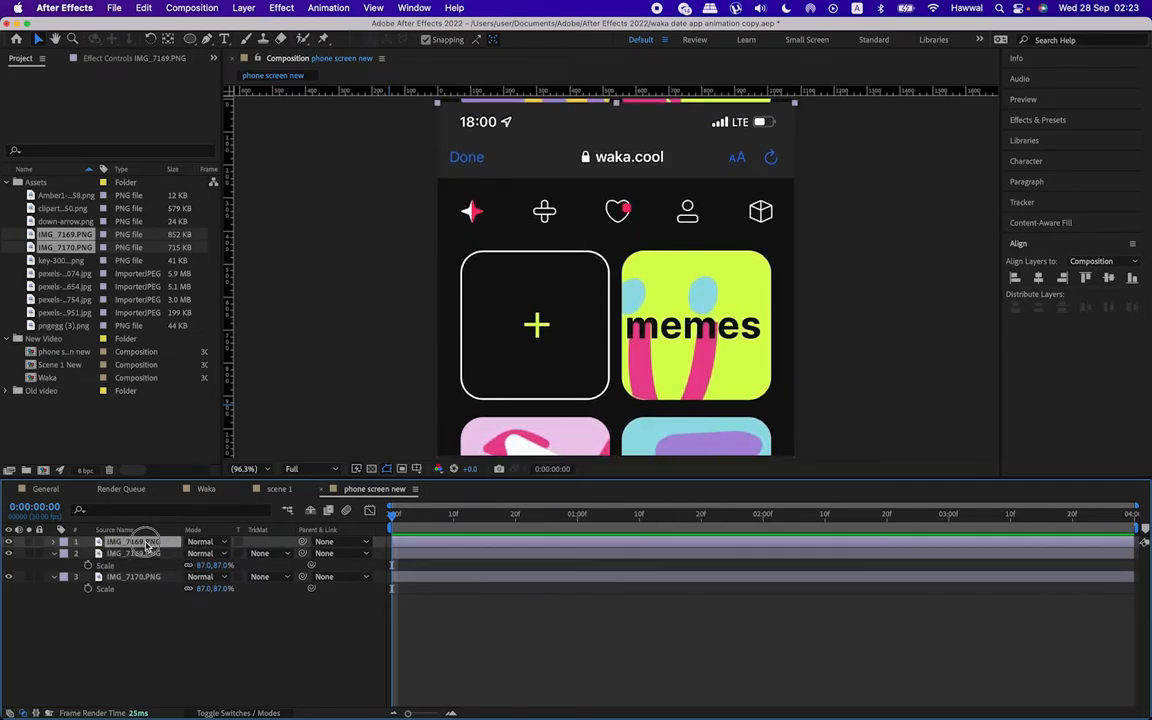
{"action": "left_click_drag", "start_coordinate": [191, 43], "coordinate": [230, 43]}
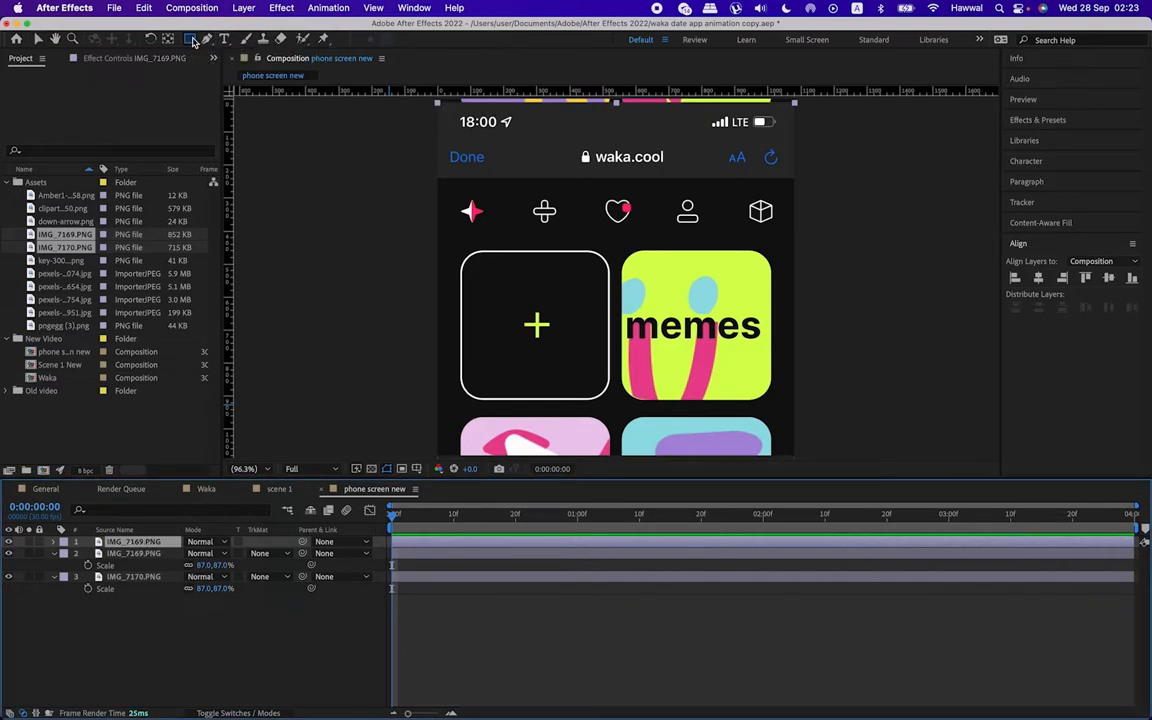
{"action": "double_click", "coordinate": [191, 40]}
{"action": "key", "text": "v"}
{"action": "scroll", "coordinate": [624, 248], "scroll_direction": "down", "scroll_amount": 3}
{"action": "left_click", "coordinate": [569, 441]}
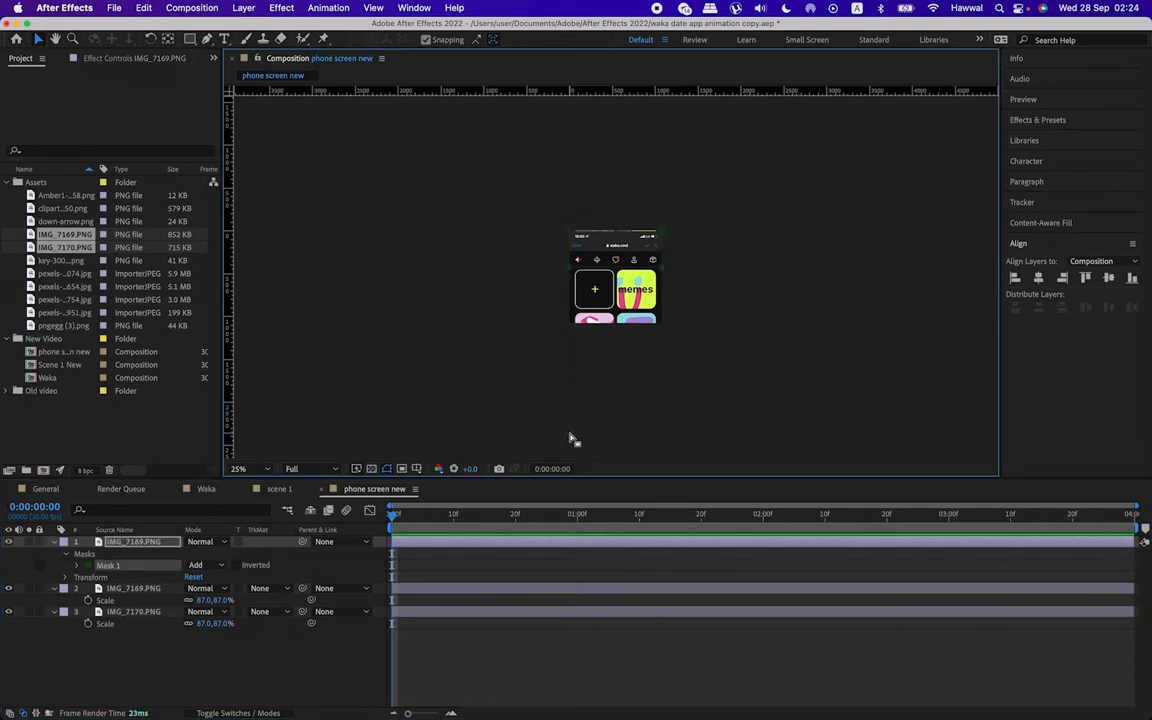
{"action": "scroll", "coordinate": [612, 254], "scroll_direction": "up", "scroll_amount": 4}
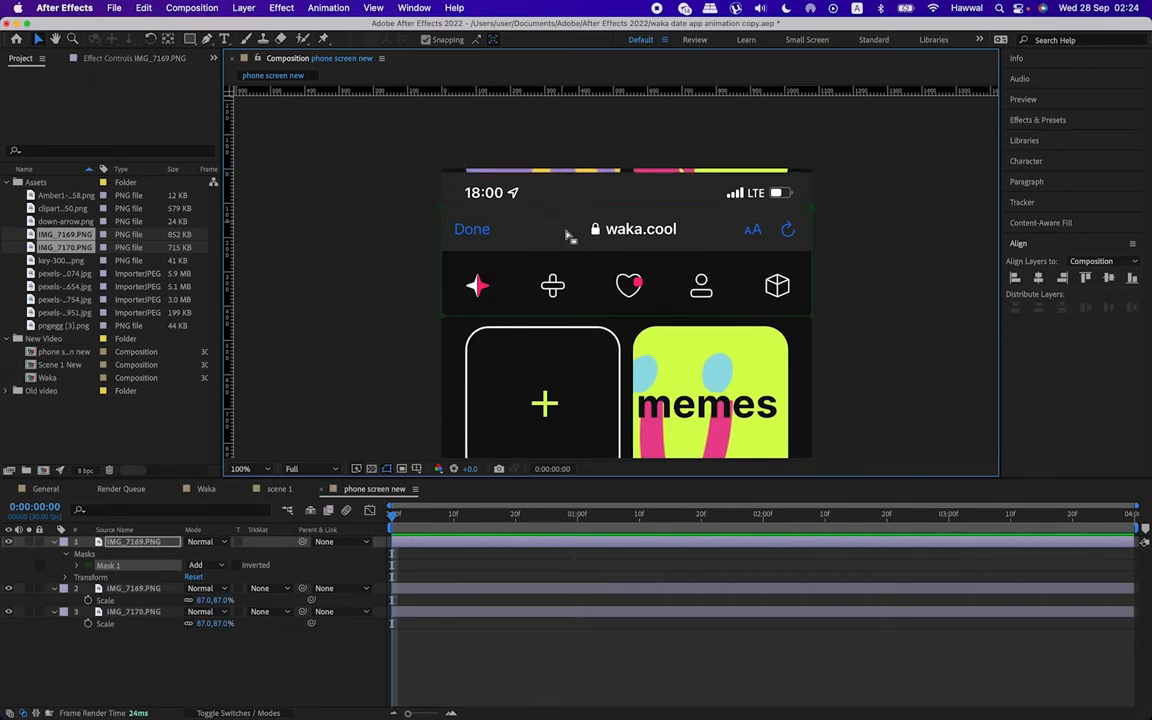
{"action": "key", "text": "shift+Up"}
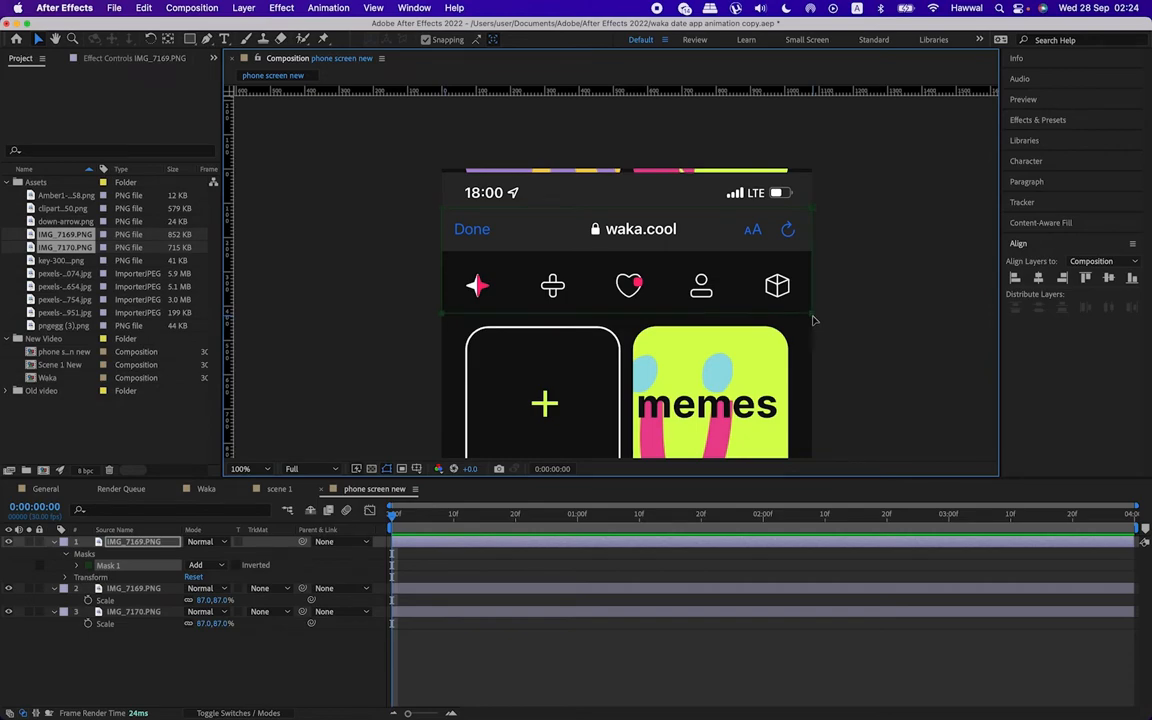
Step: Add a full-size rectangular mask to the lower IMG_7169.PNG layer and hide the IMG_7170.PNG layer
{"action": "left_click", "coordinate": [55, 541]}
{"action": "left_click", "coordinate": [150, 554]}
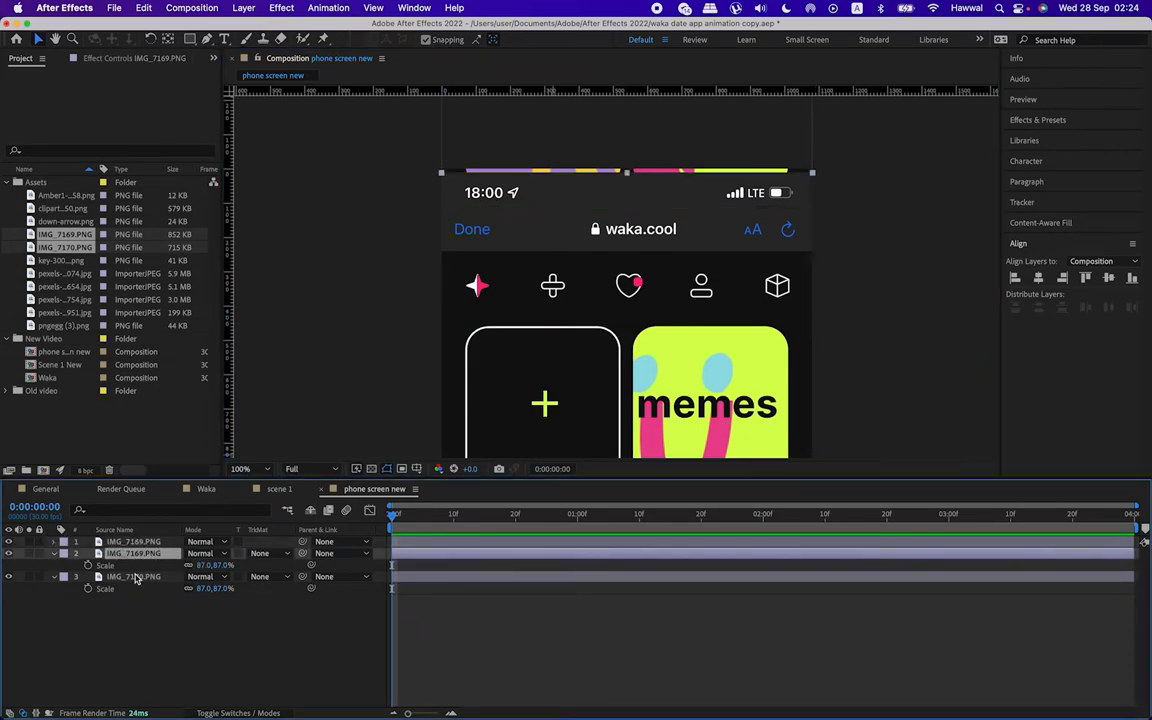
{"action": "double_click", "coordinate": [190, 38]}
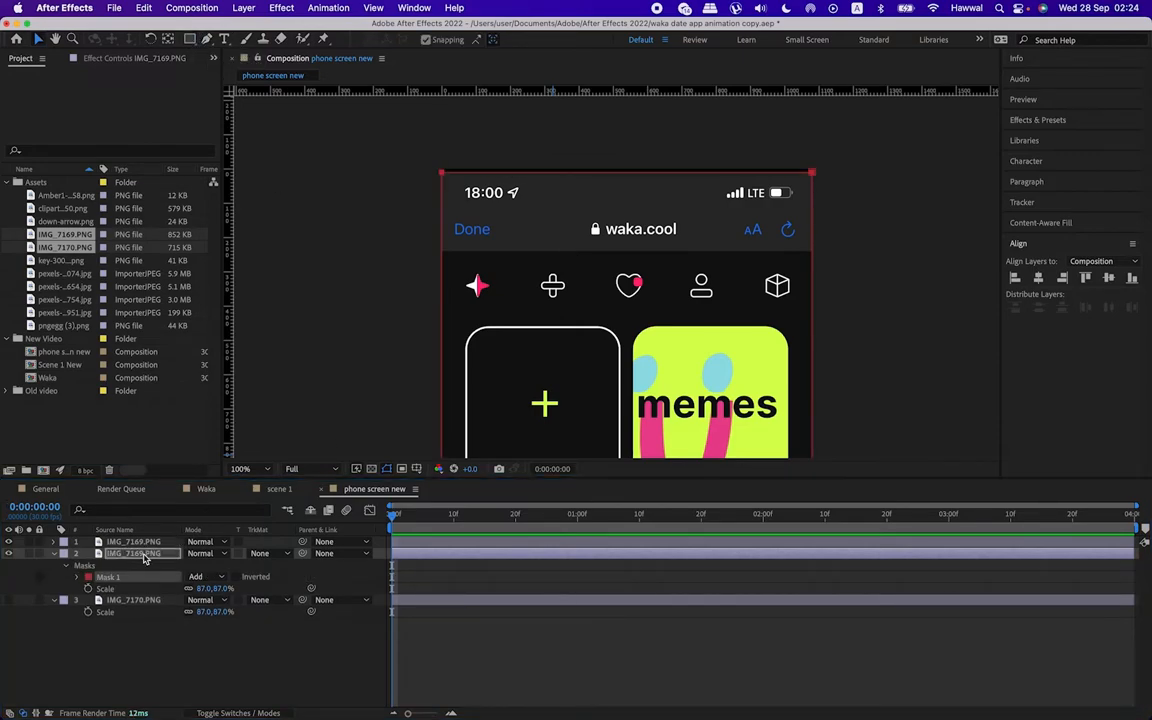
Step: Bring the top edge of the lower IMG_7169.PNG layer's mask down to just beneath the icon row, leaving only the tiles
{"action": "key", "text": "shift+Down"}
{"action": "key", "text": "shift+Down"}
{"action": "key", "text": "shift+Down"}
{"action": "key", "text": "shift+Down"}
{"action": "key", "text": "shift+Down"}
{"action": "key", "text": "shift+Down"}
{"action": "key", "text": "shift+Down"}
{"action": "key", "text": "shift+Down"}
{"action": "key", "text": "shift+Down"}
{"action": "key", "text": "shift+Down"}
{"action": "key", "text": "shift+Down"}
{"action": "key", "text": "shift+Down"}
{"action": "key", "text": "shift+Down"}
{"action": "key", "text": "shift+Down"}
{"action": "key", "text": "shift+Down"}
{"action": "key", "text": "shift+Down"}
{"action": "key", "text": "shift+Down"}
{"action": "key", "text": "shift+Down"}
{"action": "key", "text": "shift+Down"}
{"action": "key", "text": "shift+Down"}
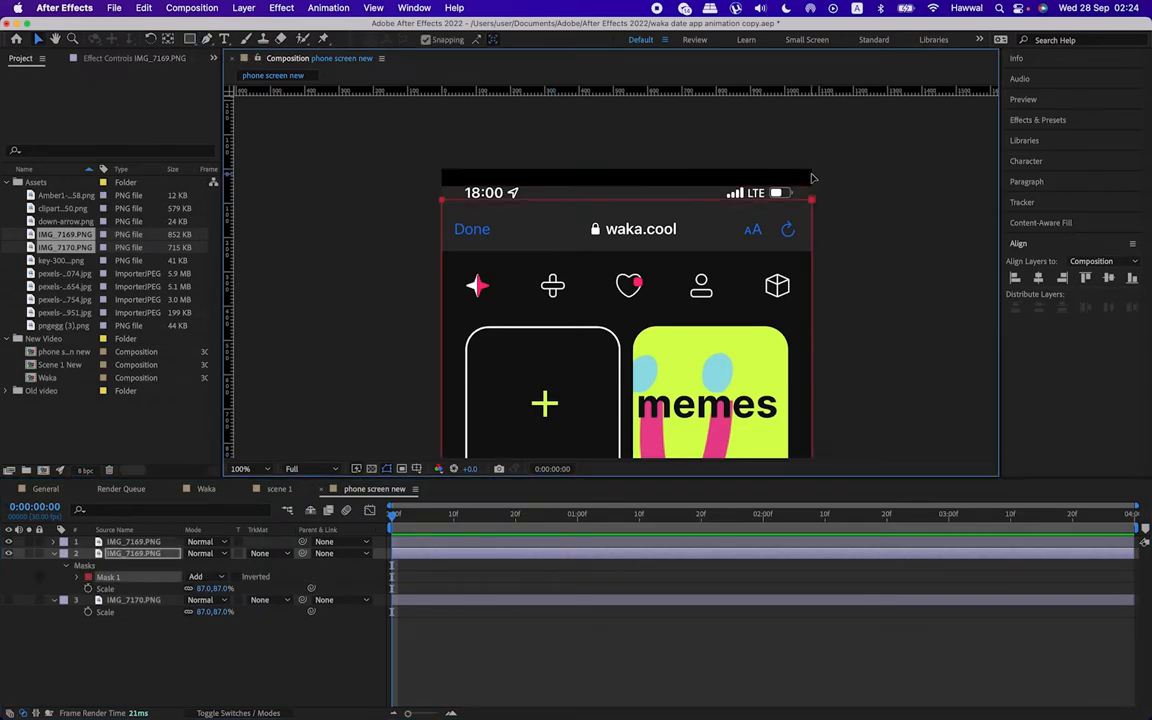
{"action": "key", "text": "shift+Down"}
{"action": "key", "text": "Down"}
{"action": "key", "text": "Down"}
{"action": "key", "text": "Down"}
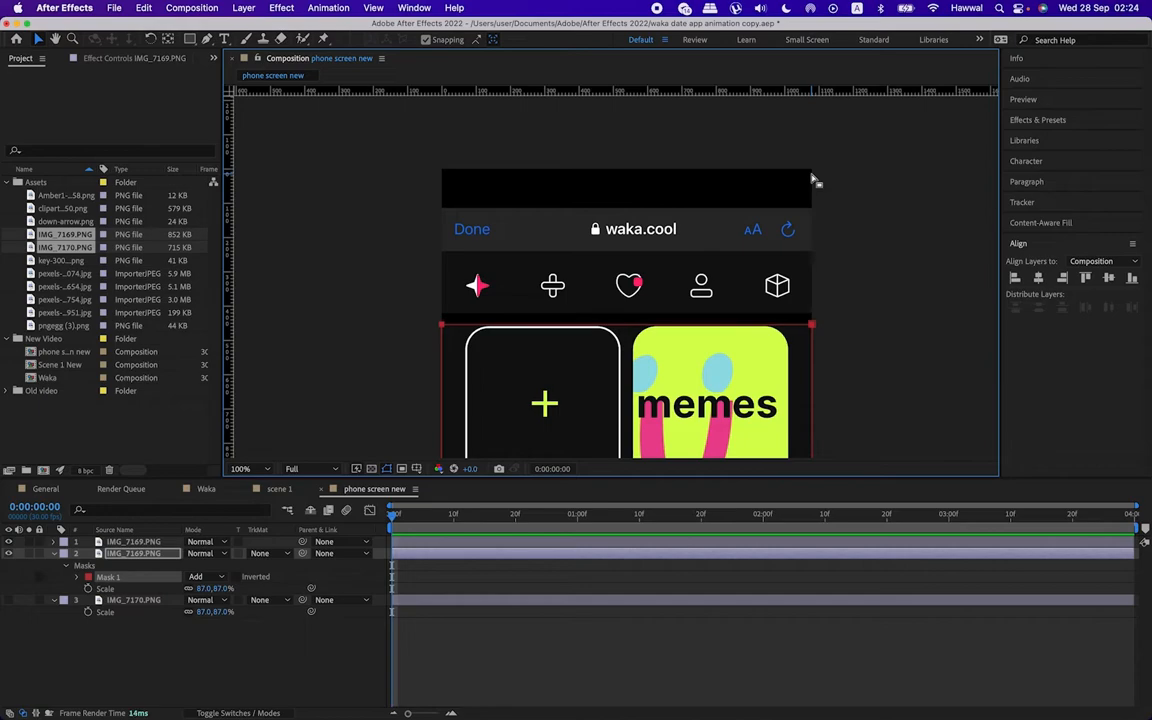
{"action": "key", "text": "shift+Up"}
{"action": "key", "text": "shift+Up"}
{"action": "key", "text": "shift+Up"}
{"action": "key", "text": "shift+Up"}
{"action": "key", "text": "shift+Up"}
{"action": "key", "text": "shift+Up"}
{"action": "key", "text": "shift+Up"}
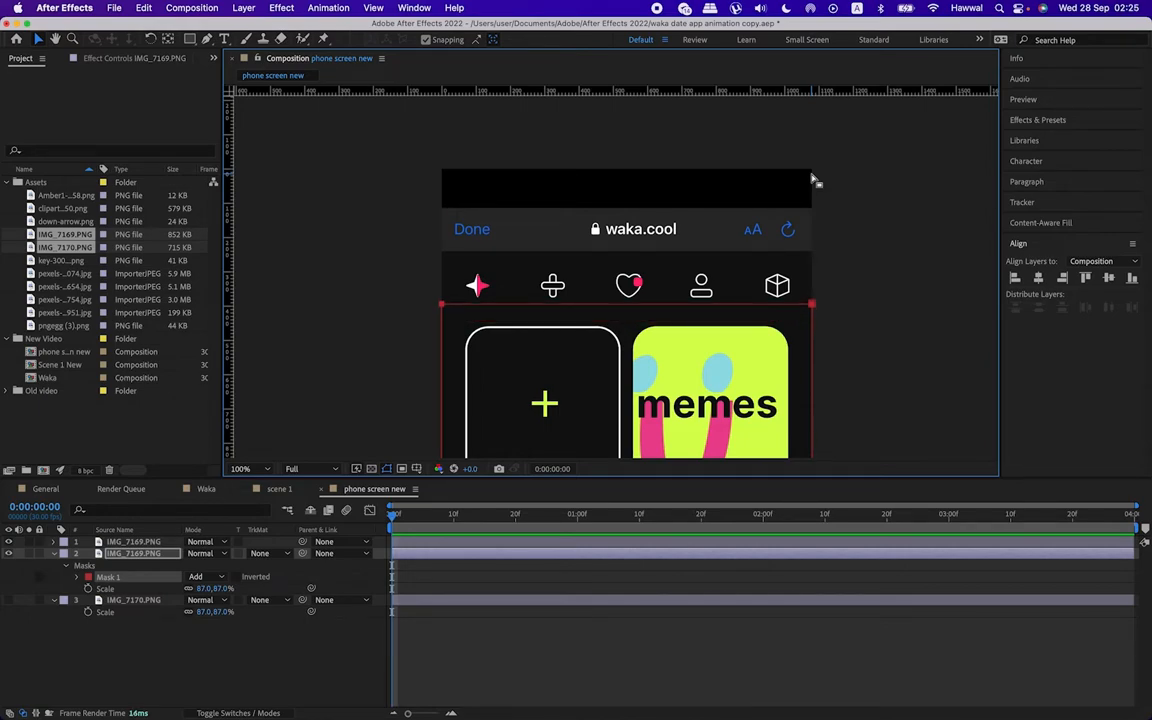
Step: Align the masked header copy of IMG_7169.PNG to the top edge of the composition
{"action": "left_click", "coordinate": [67, 568]}
{"action": "left_click", "coordinate": [138, 542]}
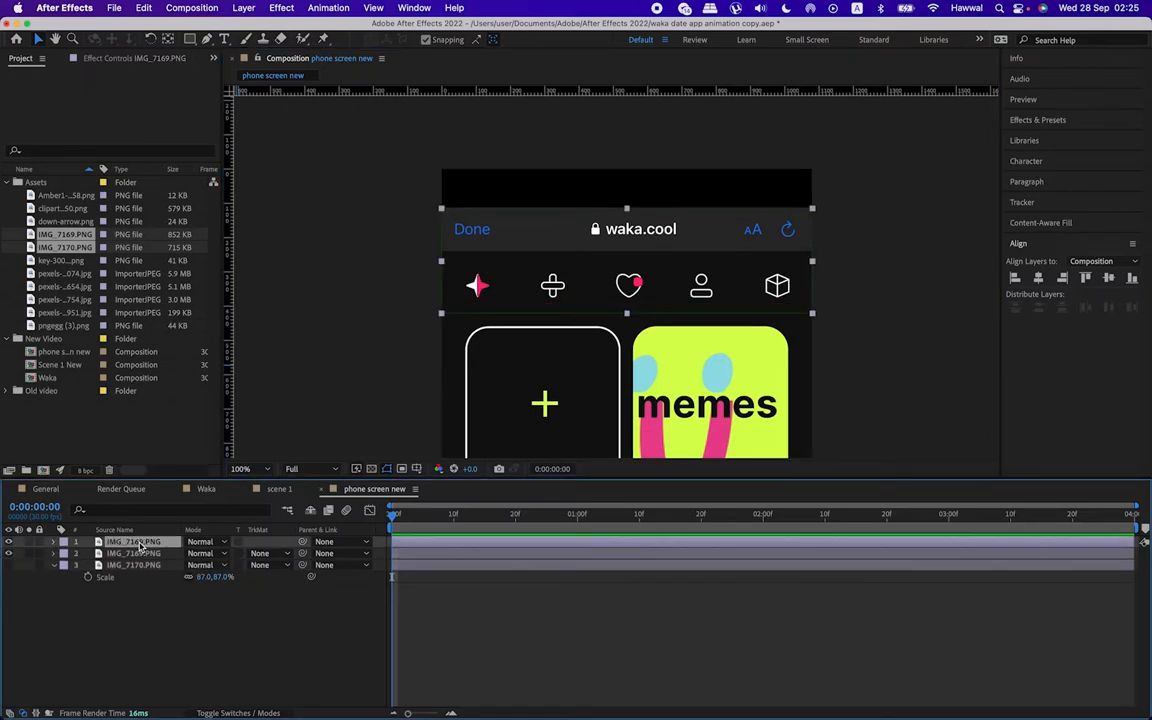
{"action": "left_click", "coordinate": [1086, 278]}
Step: Move the tile content layer up until it meets the bottom of the header strip
{"action": "left_click", "coordinate": [140, 555]}
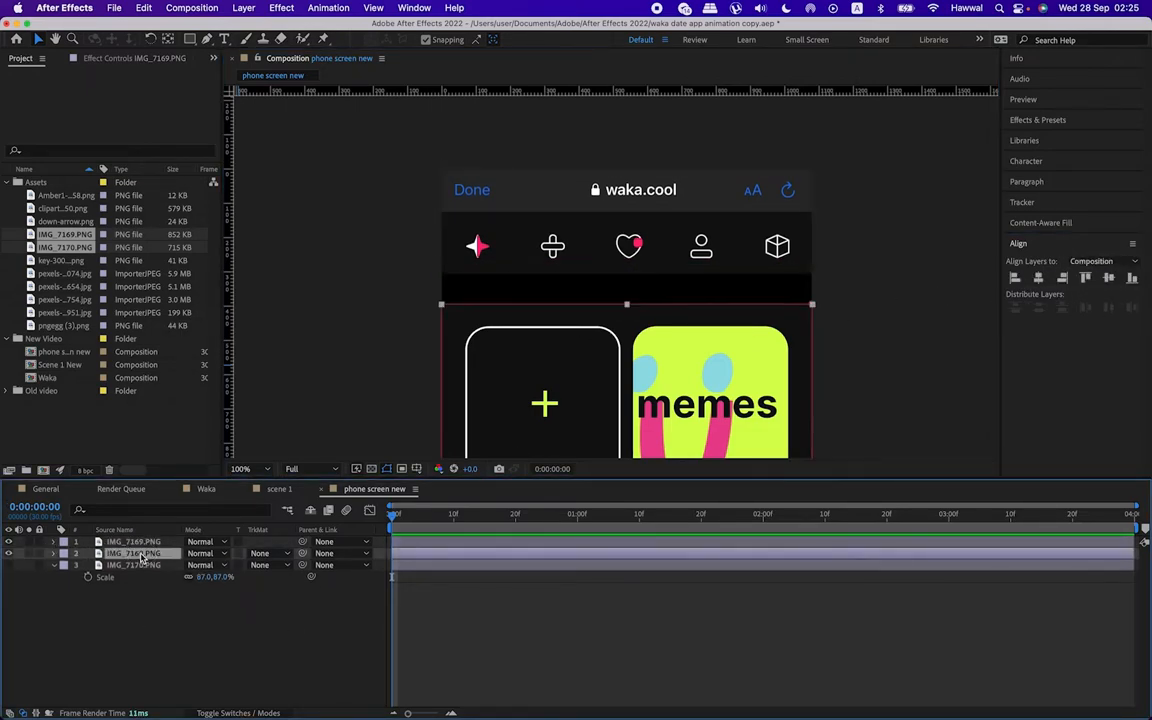
{"action": "key", "text": "shift+Up"}
{"action": "key", "text": "shift+Up"}
{"action": "key", "text": "shift+Up"}
{"action": "key", "text": "shift+Up"}
{"action": "key", "text": "shift+Up"}
{"action": "key", "text": "shift+Up"}
{"action": "key", "text": "shift+Up"}
{"action": "key", "text": "shift+Up"}
{"action": "key", "text": "shift+Up"}
{"action": "key", "text": "shift+Up"}
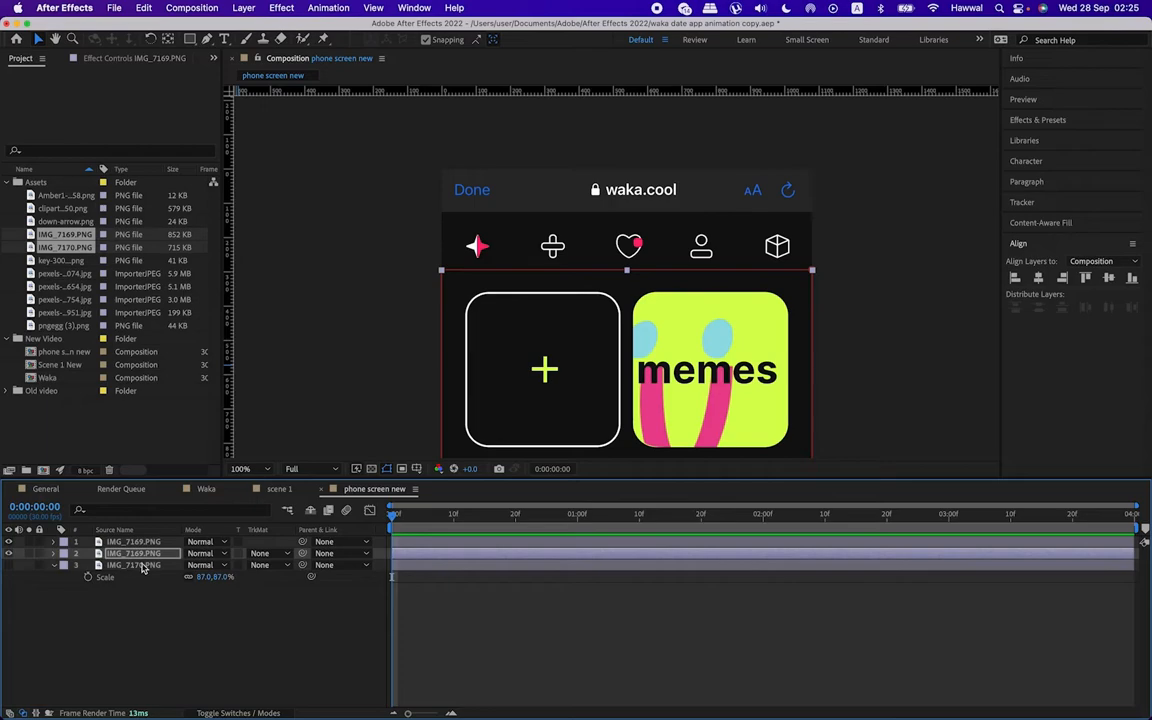
Step: Scale all three screenshot layers to 60%
{"action": "left_click", "coordinate": [137, 567]}
{"action": "left_click", "coordinate": [149, 543]}
{"action": "left_click", "coordinate": [149, 565]}
{"action": "left_click", "coordinate": [152, 544], "text": "shift"}
{"action": "type", "text": "s"}
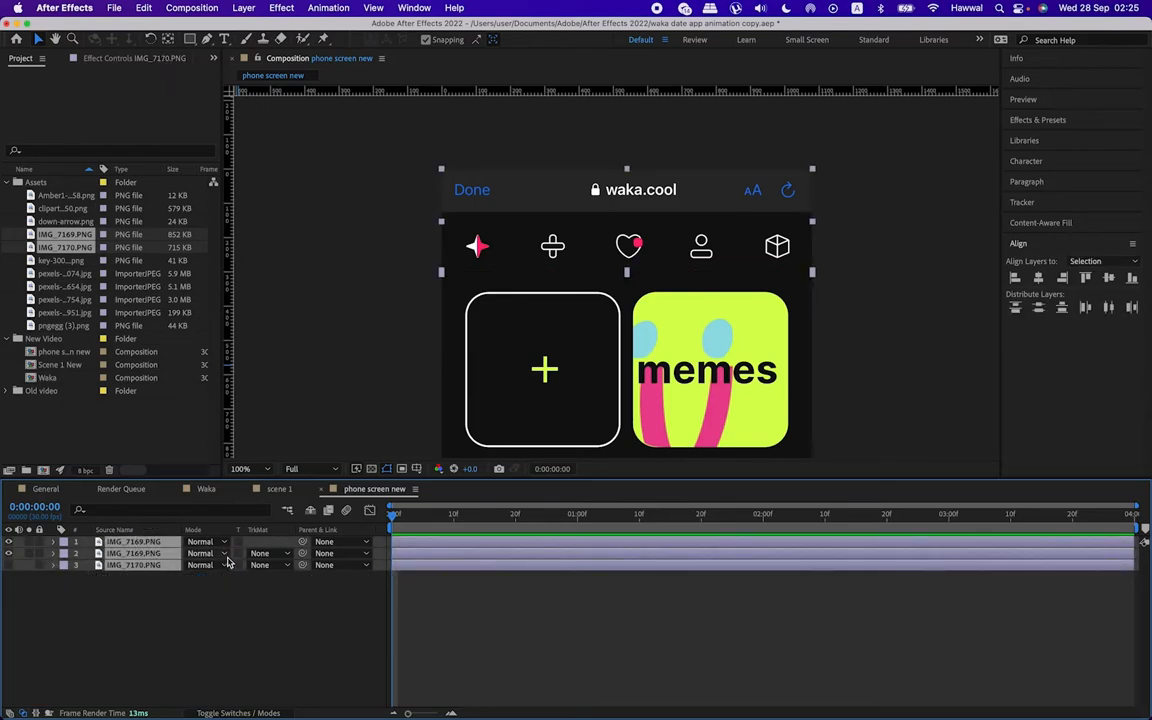
{"action": "type", "text": "s"}
{"action": "type", "text": "60.0,60.0"}
{"action": "key", "text": "Return"}
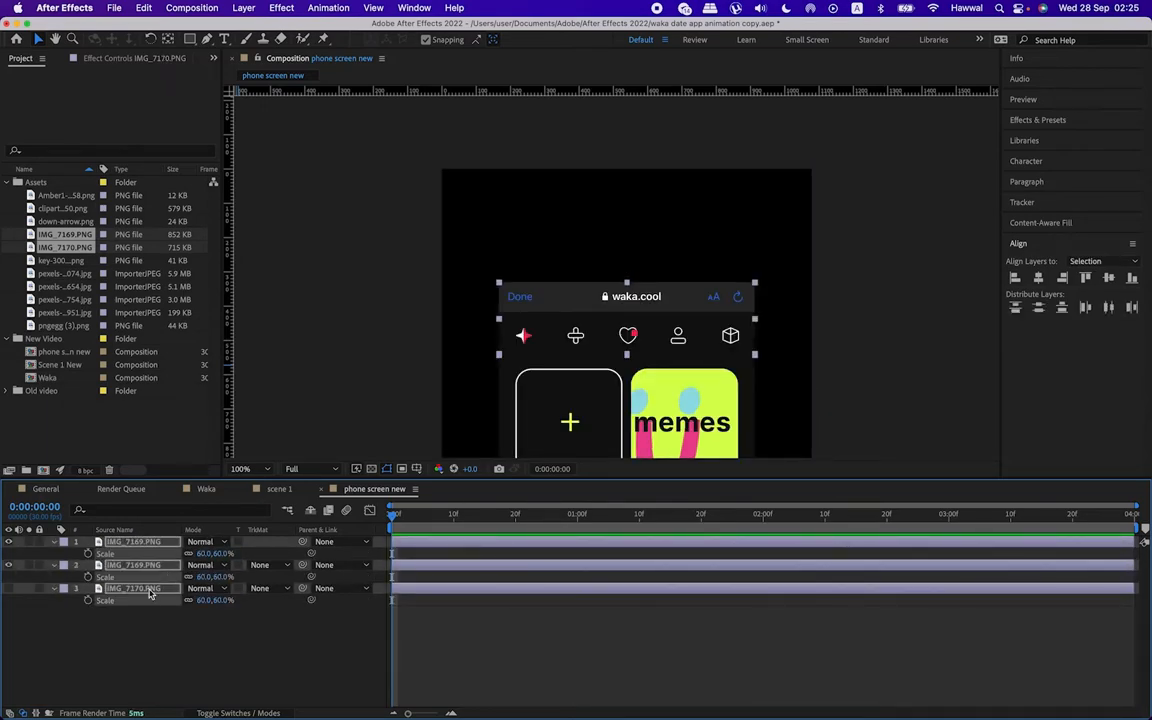
Step: Move the three scaled screenshot layers up together so the header reaches the top of the frame
{"action": "key", "text": "shift+Up"}
{"action": "key", "text": "shift+Up"}
{"action": "key", "text": "shift+Up"}
{"action": "key", "text": "shift+Up"}
{"action": "key", "text": "shift+Up"}
{"action": "key", "text": "shift+Up"}
{"action": "key", "text": "shift+Up"}
{"action": "key", "text": "shift+Up"}
{"action": "key", "text": "shift+Up"}
{"action": "key", "text": "shift+Up"}
{"action": "key", "text": "shift+Up"}
{"action": "key", "text": "shift+Up"}
{"action": "key", "text": "shift+Up"}
{"action": "key", "text": "shift+Up"}
{"action": "key", "text": "shift+Up"}
{"action": "key", "text": "shift+Up"}
{"action": "key", "text": "shift+Up"}
{"action": "key", "text": "shift+Up"}
{"action": "key", "text": "shift+Up"}
{"action": "key", "text": "shift+Up"}
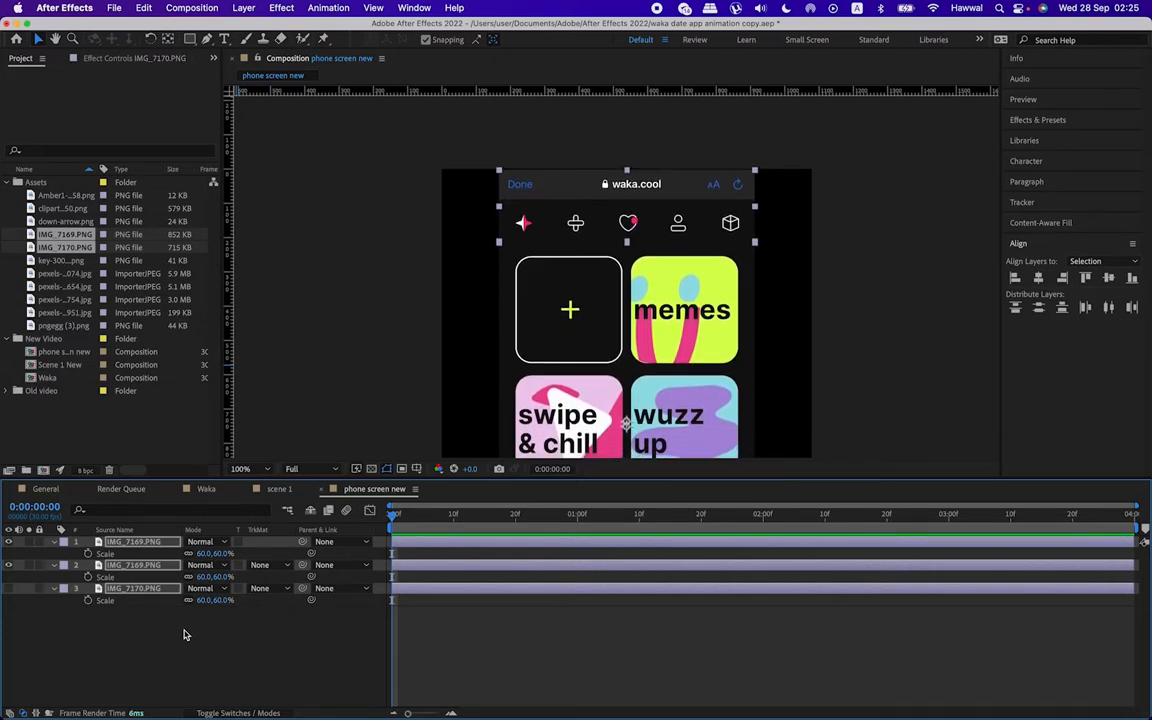
Step: Align the 60% header strip layer flush with the composition's top edge
{"action": "left_click", "coordinate": [180, 623]}
{"action": "left_click", "coordinate": [162, 542]}
{"action": "left_click", "coordinate": [1085, 279]}
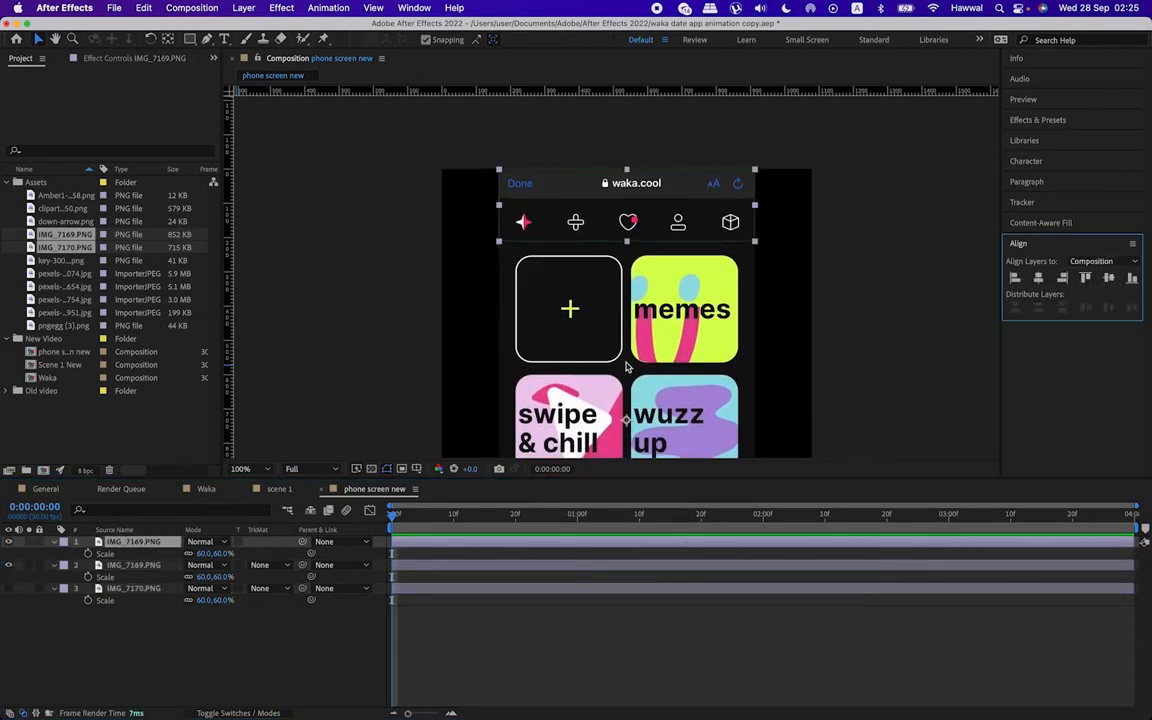
{"action": "left_click", "coordinate": [132, 566]}
{"action": "left_click", "coordinate": [139, 628]}
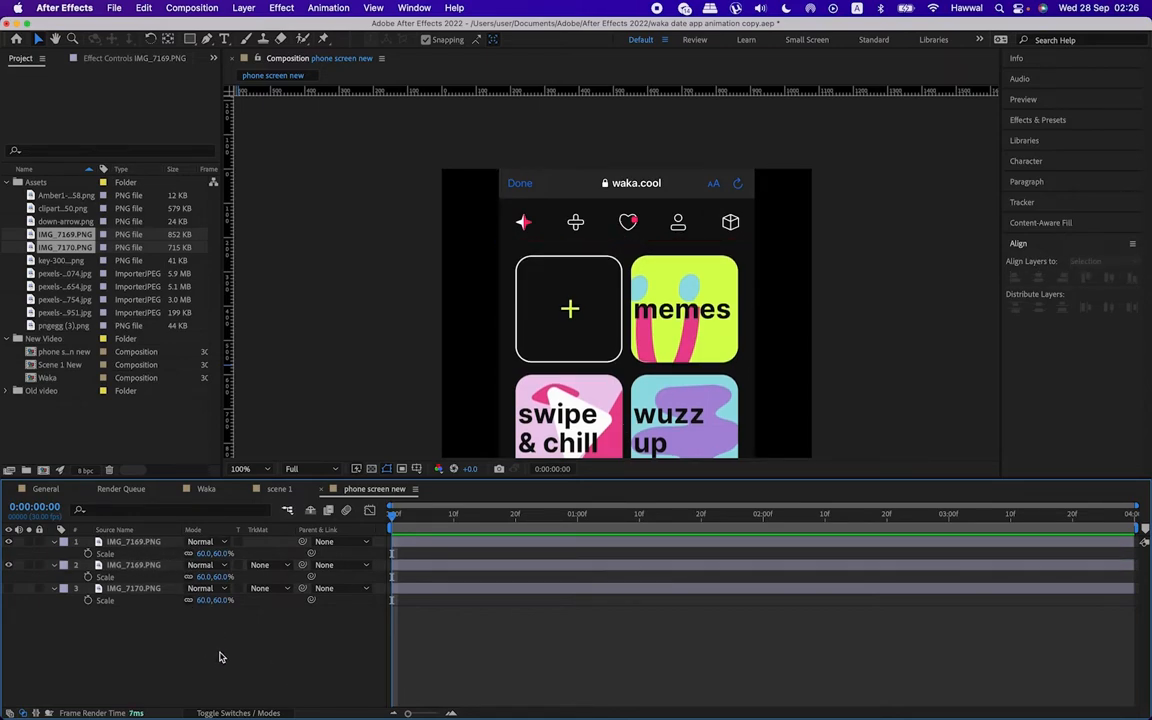
Step: Move the tile content layer up to its lower end and raise its mask's bottom edge to crop out the browser toolbar
{"action": "left_click", "coordinate": [143, 566]}
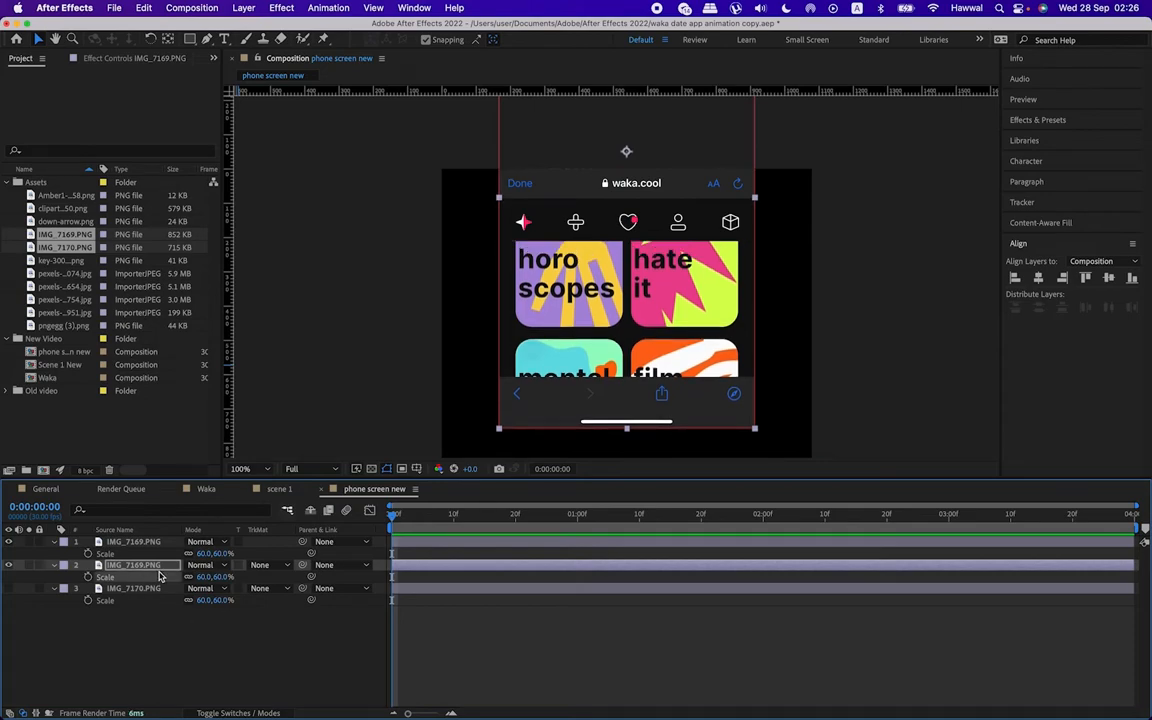
{"action": "left_click_drag", "start_coordinate": [755, 429], "coordinate": [757, 431]}
{"action": "key", "text": "shift+Up"}
{"action": "key", "text": "shift+Up"}
{"action": "key", "text": "shift+Up"}
{"action": "key", "text": "shift+Up"}
{"action": "key", "text": "shift+Up"}
{"action": "key", "text": "shift+Up"}
{"action": "key", "text": "shift+Up"}
{"action": "key", "text": "shift+Up"}
{"action": "key", "text": "shift+Up"}
{"action": "key", "text": "shift+Up"}
{"action": "key", "text": "shift+Up"}
{"action": "key", "text": "shift+Up"}
{"action": "key", "text": "Up"}
{"action": "key", "text": "Up"}
{"action": "key", "text": "Up"}
{"action": "key", "text": "Up"}
{"action": "key", "text": "Up"}
{"action": "key", "text": "Up"}
{"action": "key", "text": "Up"}
{"action": "key", "text": "Up"}
{"action": "key", "text": "Up"}
{"action": "key", "text": "Up"}
{"action": "key", "text": "Up"}
{"action": "key", "text": "Up"}
{"action": "key", "text": "Up"}
{"action": "key", "text": "Up"}
{"action": "key", "text": "Up"}
{"action": "key", "text": "Up"}
{"action": "key", "text": "Up"}
{"action": "key", "text": "Up"}
{"action": "key", "text": "Up"}
{"action": "key", "text": "Up"}
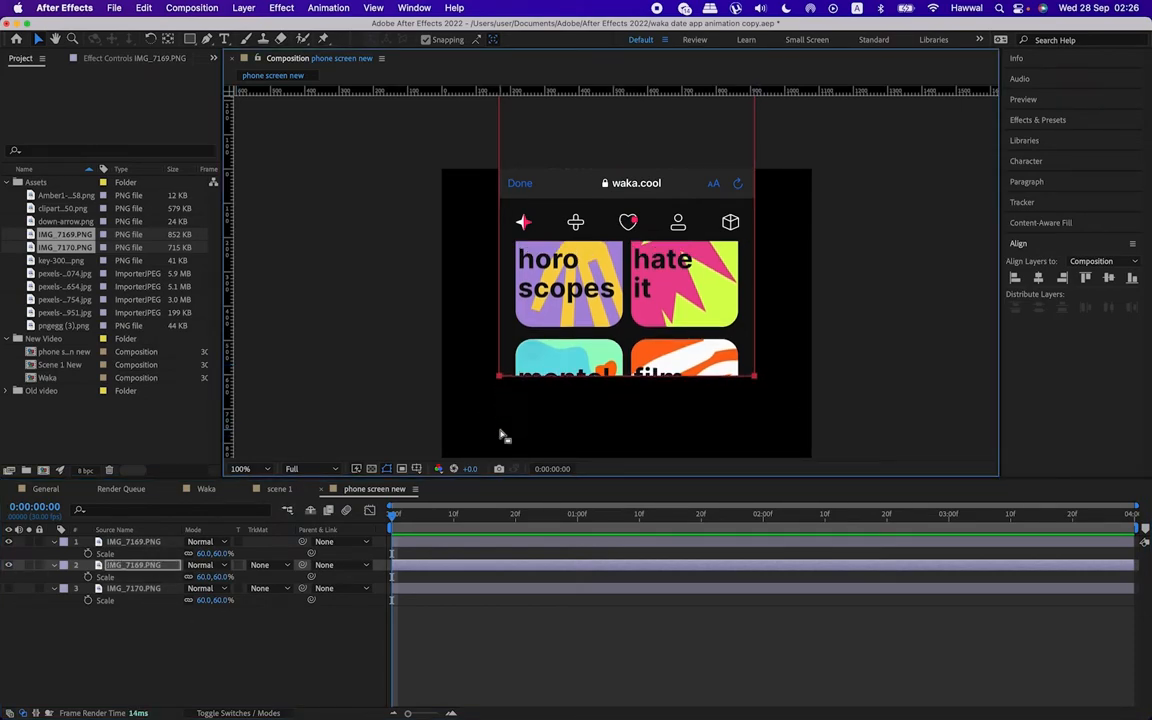
Step: Raise the bottom edge of the tile content layer's mask to just below the horoscopes and hate it tiles
{"action": "key", "text": "Up"}
{"action": "key", "text": "Up"}
{"action": "key", "text": "Up"}
{"action": "key", "text": "Up"}
{"action": "key", "text": "Up"}
{"action": "key", "text": "Up"}
{"action": "key", "text": "Up"}
{"action": "key", "text": "Up"}
{"action": "key", "text": "Up"}
{"action": "key", "text": "Up"}
{"action": "key", "text": "Up"}
{"action": "key", "text": "Up"}
{"action": "key", "text": "Up"}
{"action": "key", "text": "Up"}
{"action": "key", "text": "Up"}
{"action": "key", "text": "Up"}
{"action": "key", "text": "Up"}
{"action": "key", "text": "Up"}
{"action": "key", "text": "Up"}
{"action": "key", "text": "Up"}
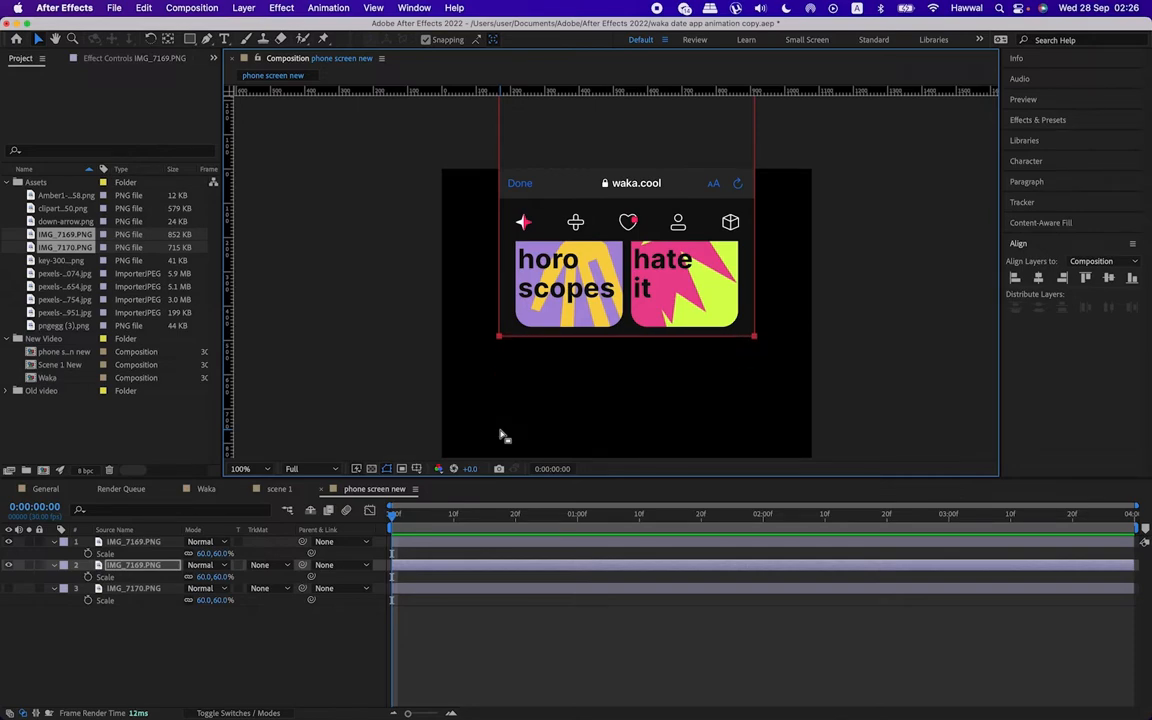
Step: Show the IMG_7170 layer and move it down so its mental test and film room tiles continue the grid below the first row
{"action": "left_click", "coordinate": [134, 588]}
{"action": "left_click", "coordinate": [9, 588]}
{"action": "key", "text": "shift+Down"}
{"action": "key", "text": "shift+Down"}
{"action": "key", "text": "shift+Down"}
{"action": "key", "text": "shift+Down"}
{"action": "key", "text": "shift+Down"}
{"action": "key", "text": "shift+Down"}
{"action": "key", "text": "shift+Down"}
{"action": "key", "text": "shift+Down"}
{"action": "key", "text": "shift+Down"}
{"action": "key", "text": "shift+Down"}
{"action": "key", "text": "shift+Down"}
{"action": "key", "text": "shift+Down"}
{"action": "key", "text": "shift+Down"}
{"action": "key", "text": "shift+Down"}
{"action": "key", "text": "shift+Down"}
{"action": "key", "text": "shift+Down"}
{"action": "key", "text": "shift+Down"}
{"action": "key", "text": "shift+Down"}
{"action": "key", "text": "shift+Down"}
{"action": "key", "text": "shift+Down"}
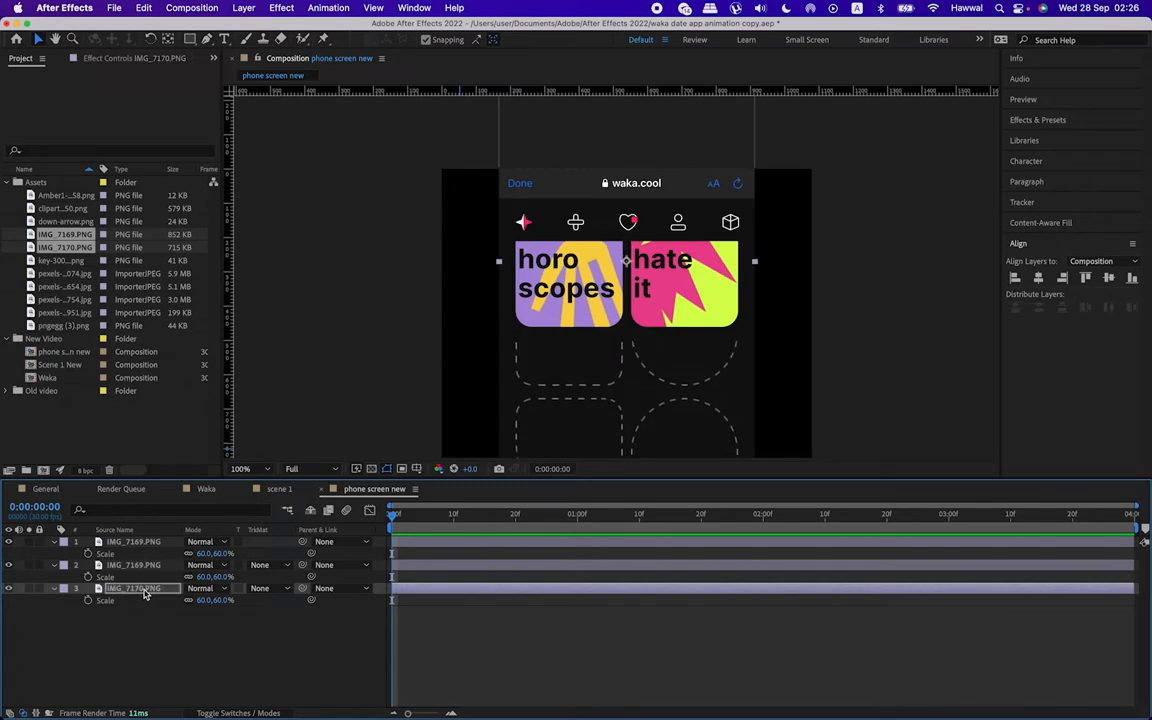
{"action": "key", "text": "shift+Up"}
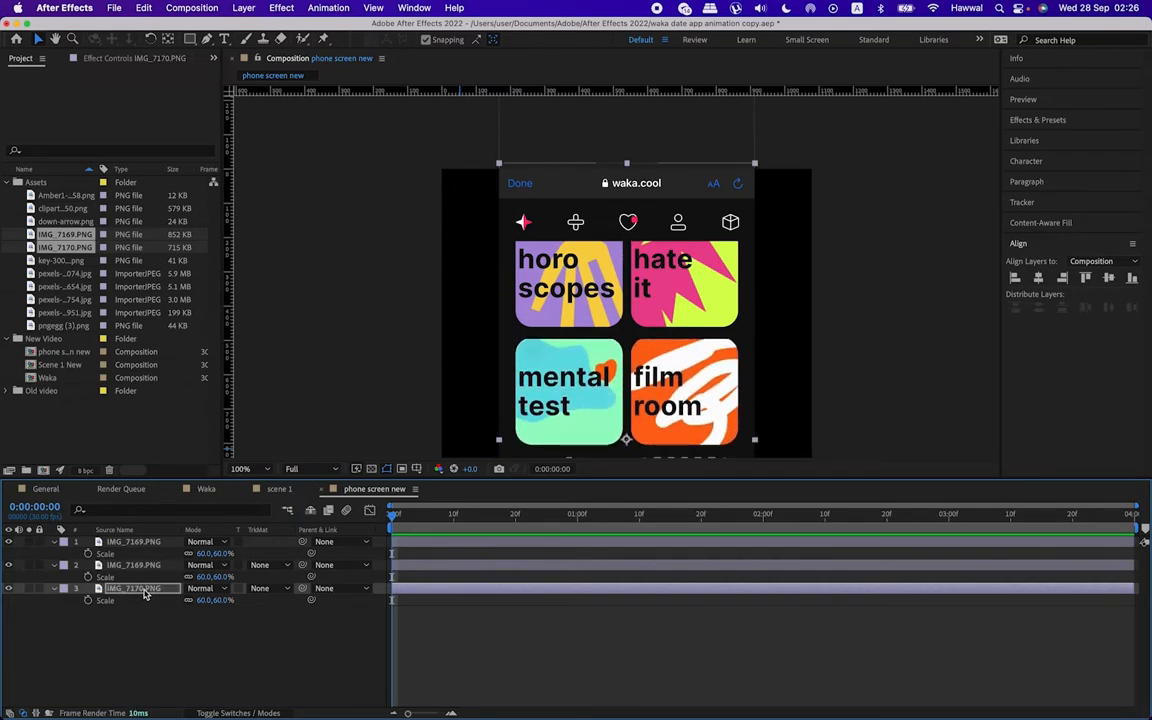
Step: Lower the bottom edge of the tile content layer's mask so it crosses the mental test and film room tiles
{"action": "left_click", "coordinate": [142, 566]}
{"action": "left_click", "coordinate": [755, 340]}
{"action": "key", "text": "Down"}
{"action": "key", "text": "Down"}
{"action": "key", "text": "Down"}
{"action": "key", "text": "Down"}
{"action": "key", "text": "Down"}
{"action": "key", "text": "Down"}
{"action": "key", "text": "Down"}
{"action": "key", "text": "Down"}
{"action": "key", "text": "Down"}
{"action": "key", "text": "Down"}
{"action": "key", "text": "Down"}
{"action": "key", "text": "Down"}
{"action": "key", "text": "Down"}
{"action": "key", "text": "Down"}
{"action": "key", "text": "Down"}
{"action": "key", "text": "Down"}
{"action": "key", "text": "Down"}
{"action": "key", "text": "Down"}
{"action": "key", "text": "Down"}
{"action": "key", "text": "Down"}
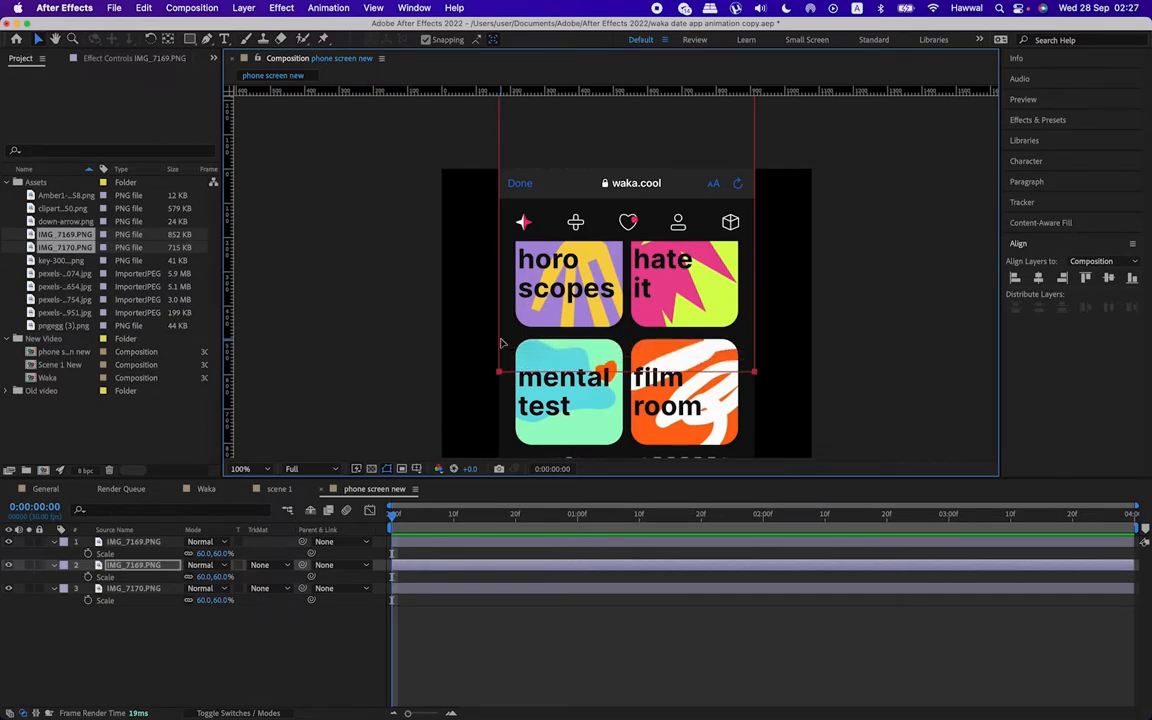
Step: Nudge the tile content mask's bottom edge down past the crossbar of the "film" lettering to refine the seam between both screenshots
{"action": "scroll", "coordinate": [646, 384], "scroll_direction": "up", "scroll_amount": 7}
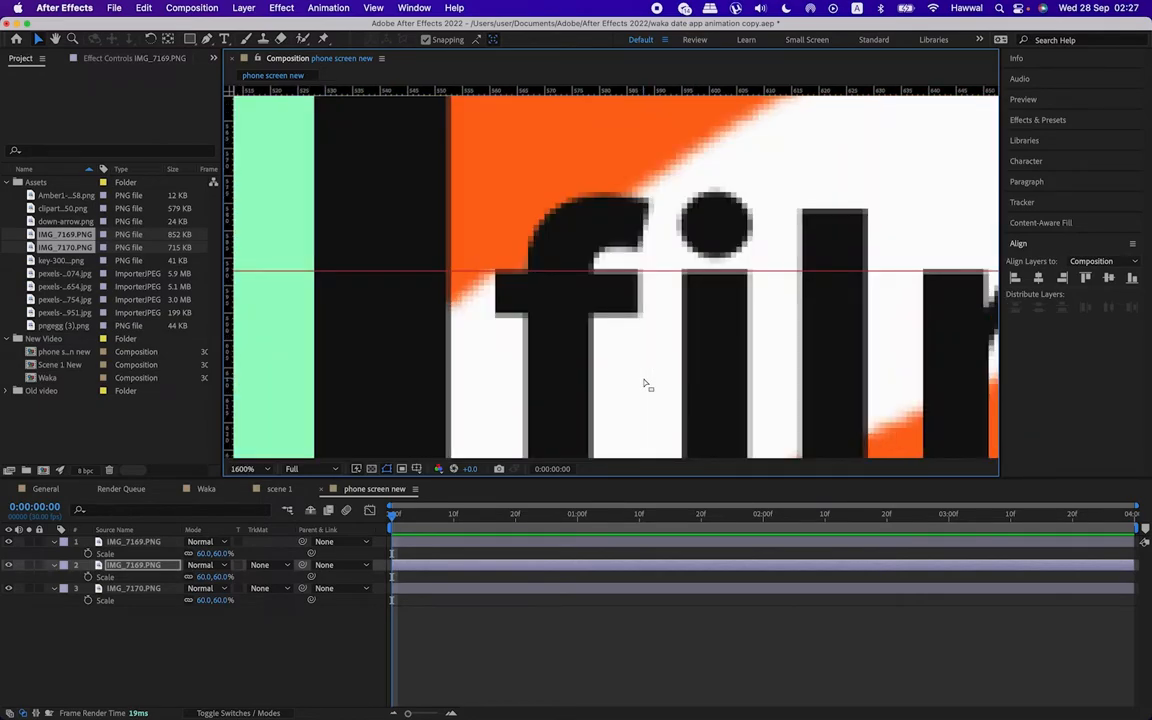
{"action": "key", "text": "Down"}
{"action": "key", "text": "Down"}
{"action": "key", "text": "Down"}
{"action": "key", "text": "Down"}
{"action": "key", "text": "Down"}
{"action": "key", "text": "Down"}
{"action": "key", "text": "Down"}
{"action": "key", "text": "Down"}
{"action": "key", "text": "Down"}
{"action": "key", "text": "Down"}
{"action": "key", "text": "Down"}
{"action": "key", "text": "Down"}
{"action": "key", "text": "Down"}
{"action": "key", "text": "Down"}
{"action": "key", "text": "Down"}
{"action": "key", "text": "Down"}
{"action": "key", "text": "Down"}
{"action": "key", "text": "Down"}
{"action": "key", "text": "Down"}
{"action": "key", "text": "Down"}
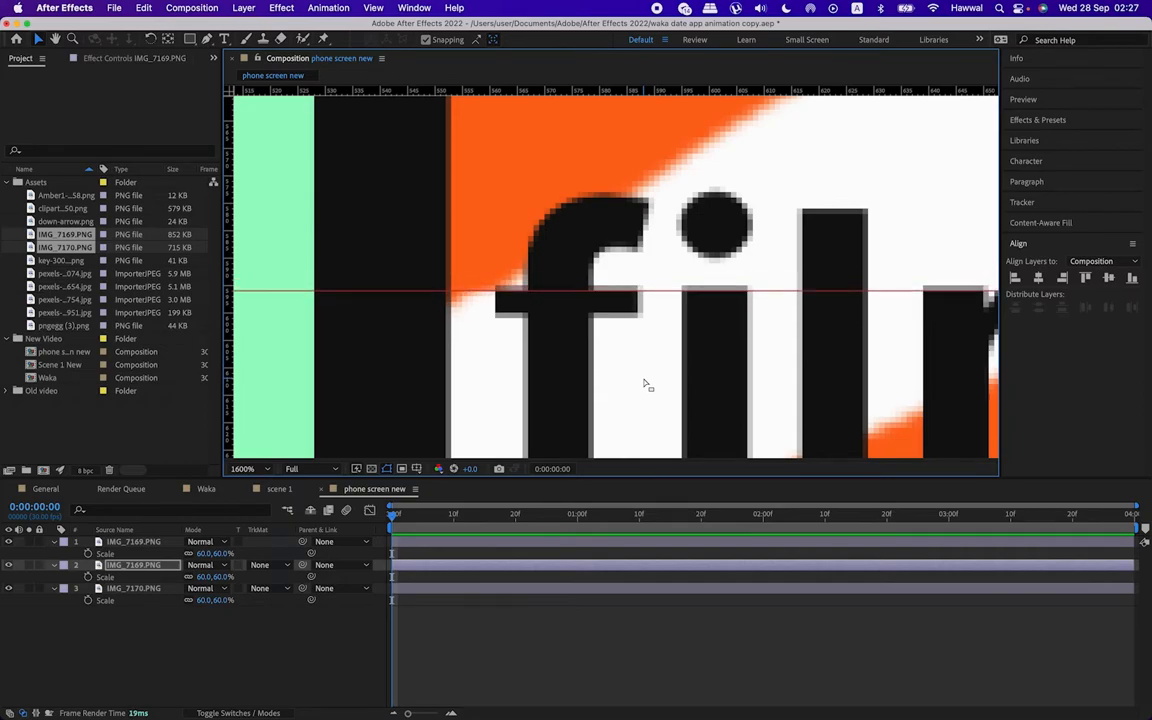
{"action": "key", "text": "Down"}
{"action": "key", "text": "Down"}
{"action": "key", "text": "Down"}
{"action": "key", "text": "Down"}
{"action": "key", "text": "Down"}
{"action": "key", "text": "Down"}
{"action": "key", "text": "Down"}
{"action": "key", "text": "Down"}
{"action": "key", "text": "Down"}
{"action": "key", "text": "Down"}
{"action": "key", "text": "Down"}
{"action": "key", "text": "Down"}
{"action": "key", "text": "Down"}
{"action": "key", "text": "Down"}
{"action": "key", "text": "Down"}
{"action": "key", "text": "Down"}
{"action": "key", "text": "Down"}
{"action": "key", "text": "Down"}
{"action": "key", "text": "Down"}
{"action": "key", "text": "Down"}
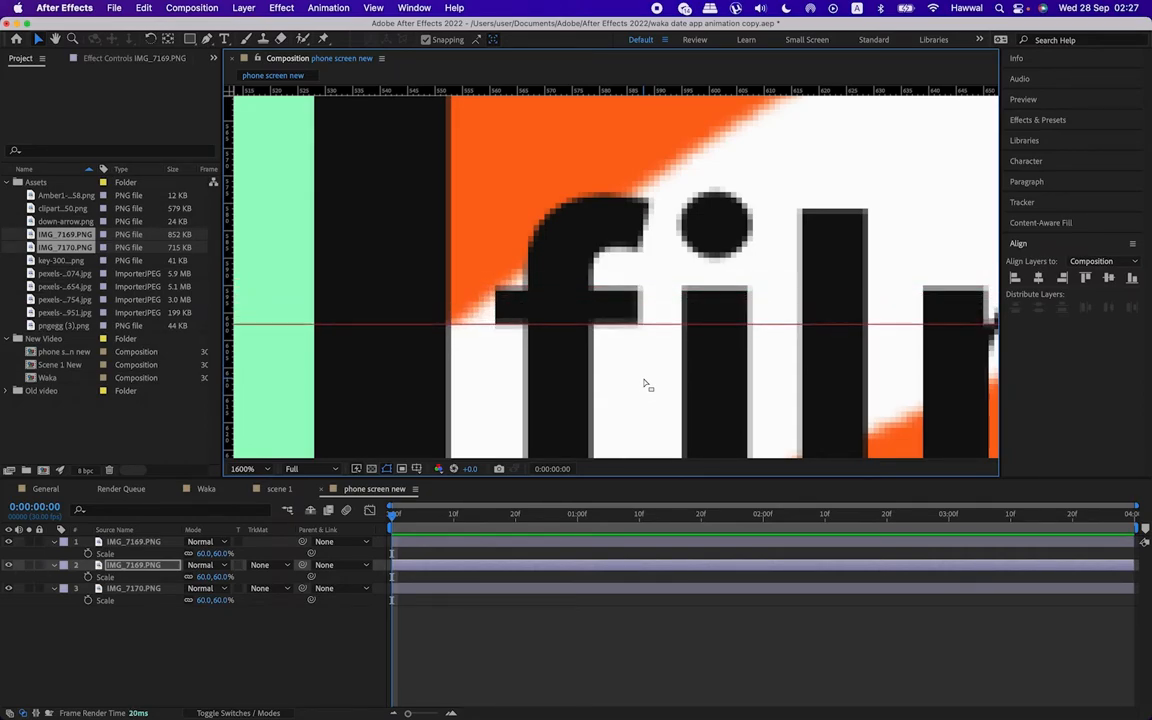
{"action": "key", "text": "Down"}
{"action": "key", "text": "Down"}
{"action": "key", "text": "Down"}
{"action": "key", "text": "Down"}
{"action": "key", "text": "Down"}
{"action": "key", "text": "Down"}
{"action": "key", "text": "Down"}
{"action": "key", "text": "Down"}
{"action": "key", "text": "Down"}
{"action": "key", "text": "Down"}
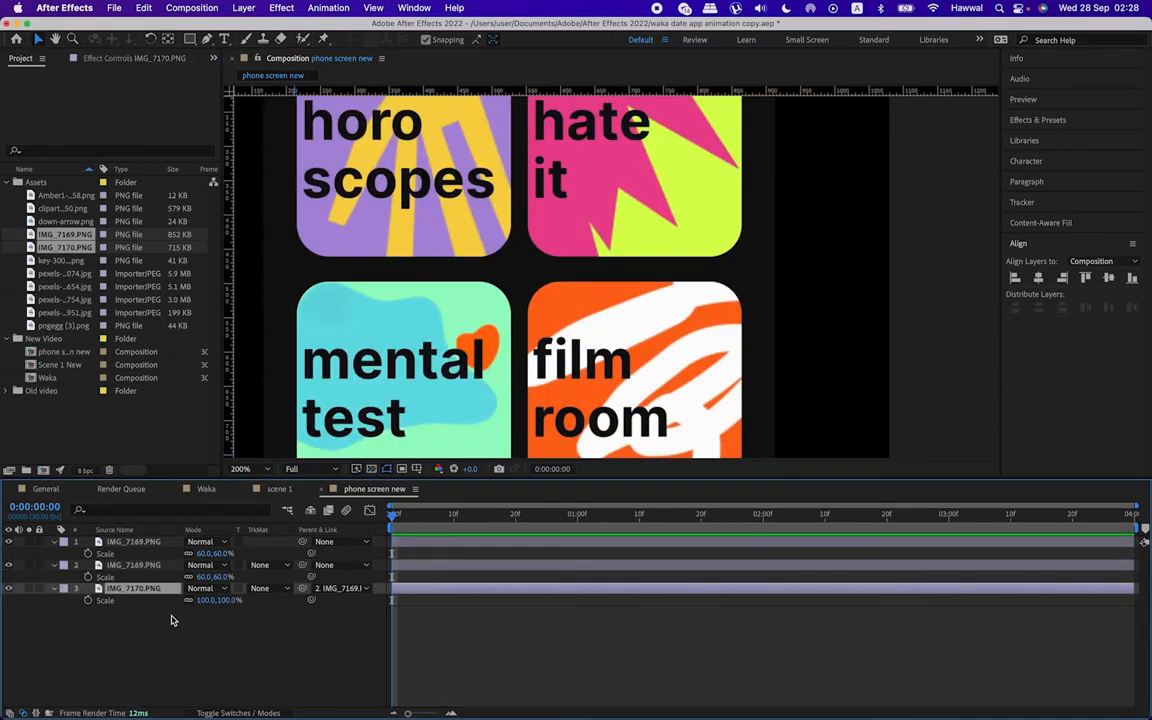
Step: Add a null object and parent the tile content layer and the IMG_7170 layer to the header strip layer
{"action": "right_click", "coordinate": [226, 645]}
{"action": "mouse_move", "coordinate": [252, 540]}
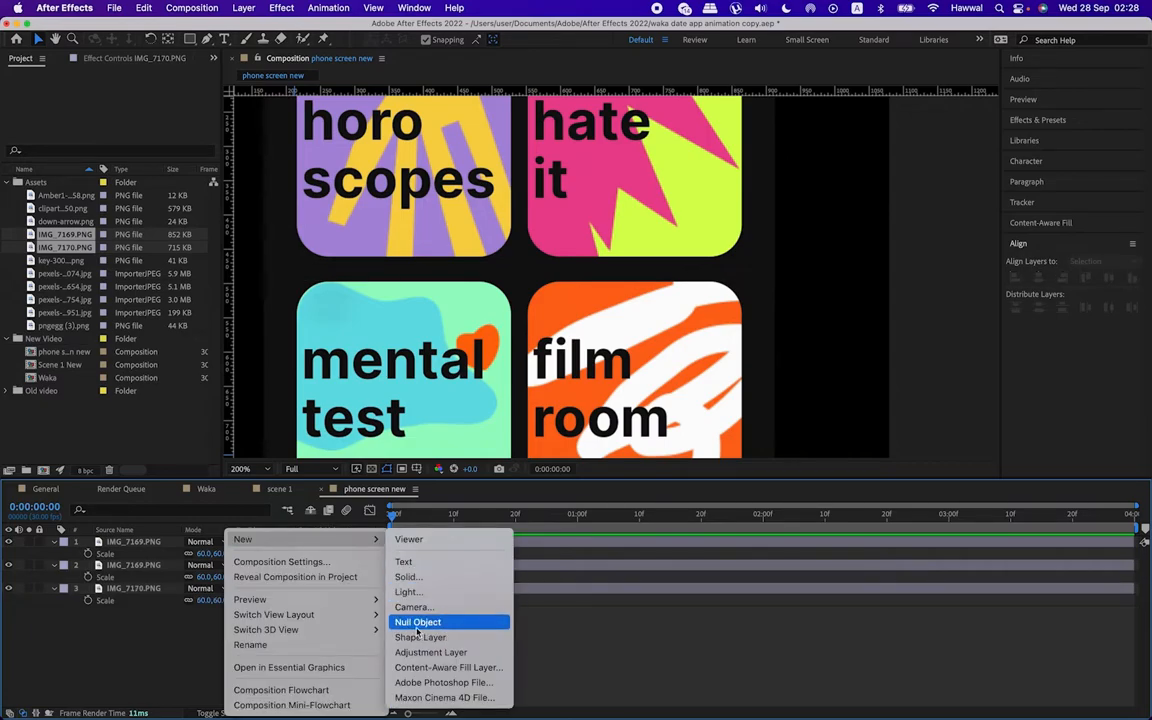
{"action": "left_click", "coordinate": [420, 620]}
{"action": "left_click", "coordinate": [137, 553]}
{"action": "left_click", "coordinate": [140, 577], "text": "shift"}
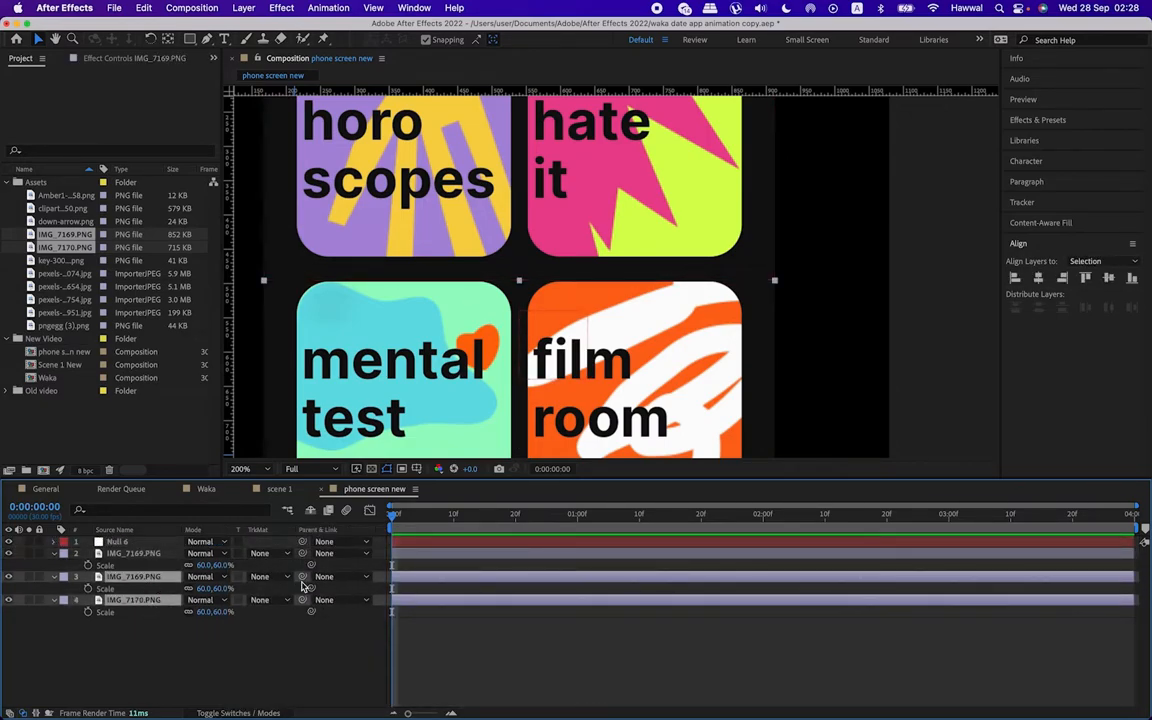
{"action": "left_click_drag", "start_coordinate": [303, 580], "coordinate": [137, 553]}
{"action": "left_click", "coordinate": [117, 541]}
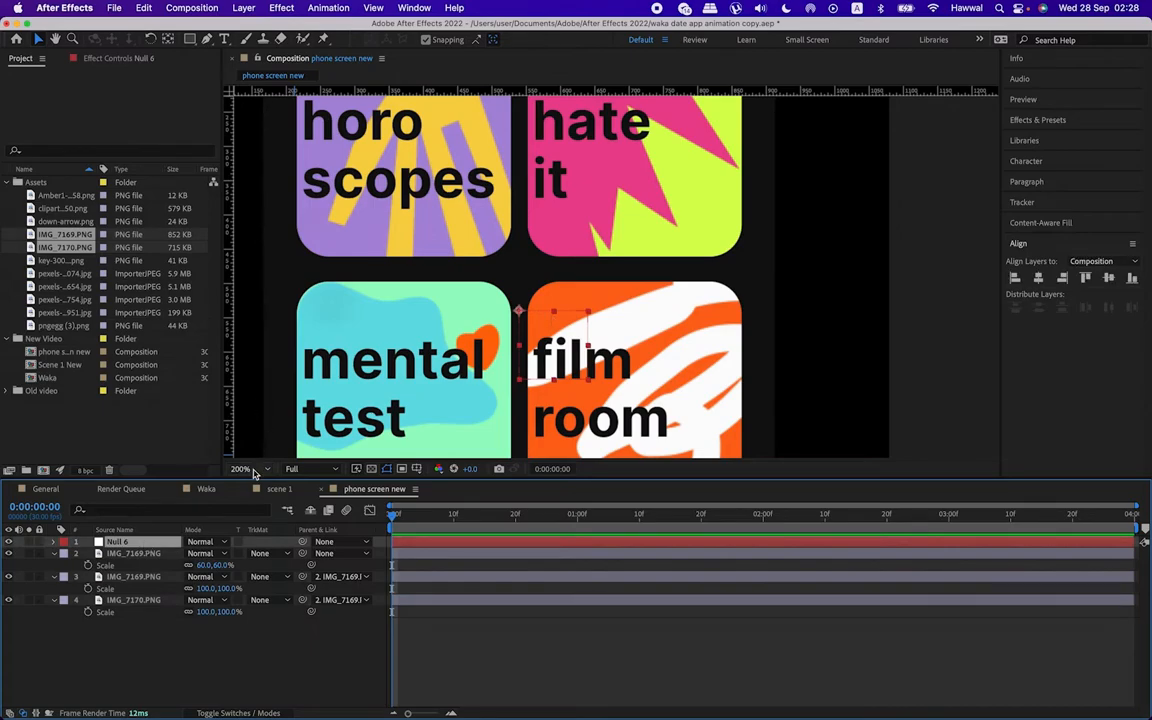
Step: Add a rectangular mask covering the whole IMG_7170 layer
{"action": "left_click", "coordinate": [250, 468]}
{"action": "left_click", "coordinate": [261, 225]}
{"action": "left_click", "coordinate": [134, 602]}
{"action": "double_click", "coordinate": [188, 40]}
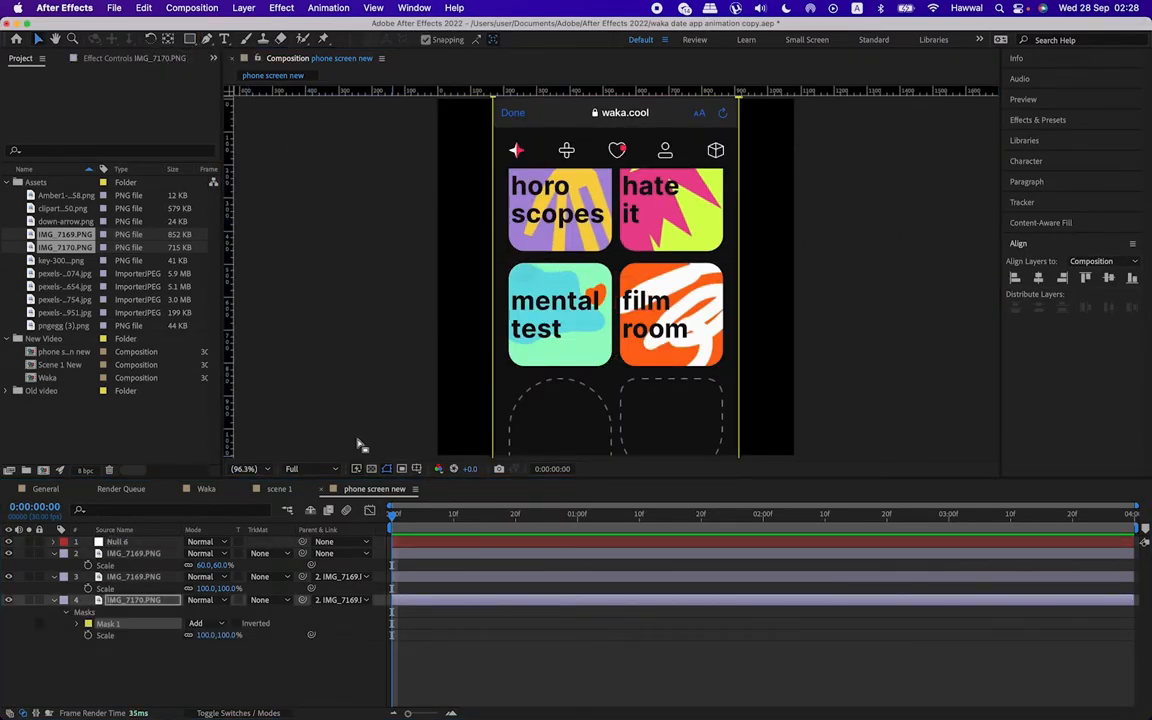
{"action": "left_click", "coordinate": [138, 603]}
{"action": "scroll", "coordinate": [642, 258], "scroll_direction": "down", "scroll_amount": 1}
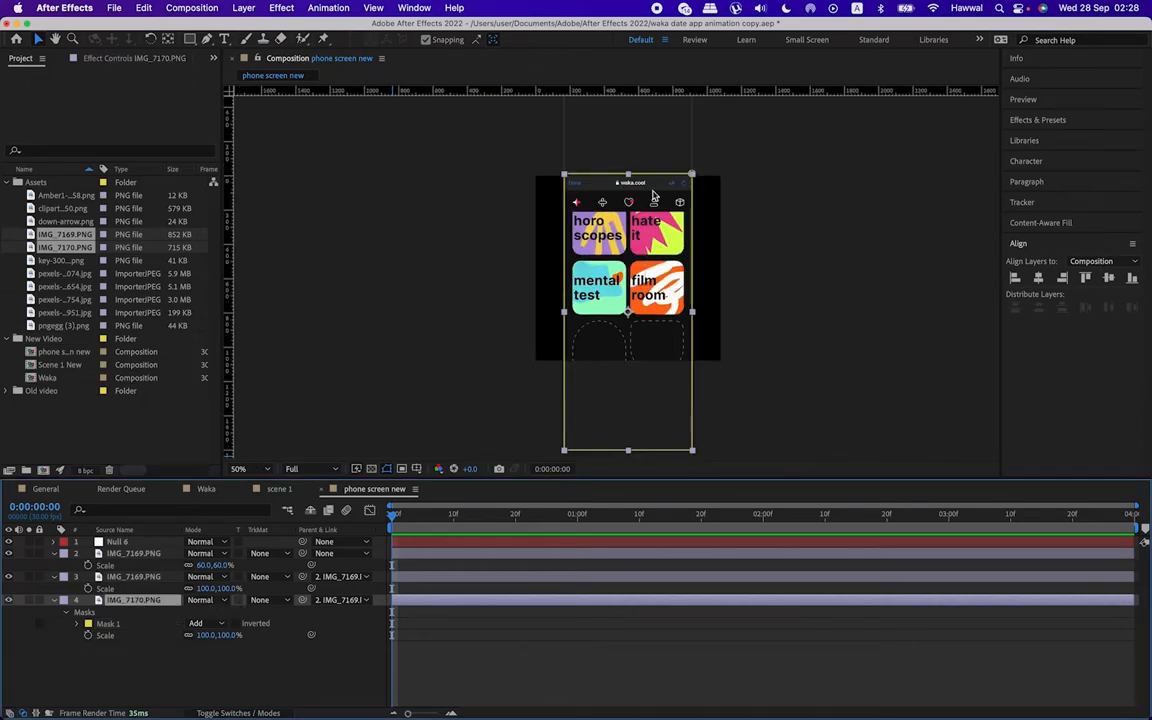
Step: Lower the top edge of the IMG_7170.PNG layer's mask to just above the mental test and film room tiles
{"action": "left_click", "coordinate": [691, 174]}
{"action": "key", "text": "shift+Down"}
{"action": "key", "text": "shift+Down"}
{"action": "key", "text": "shift+Down"}
{"action": "key", "text": "shift+Down"}
{"action": "key", "text": "shift+Down"}
{"action": "key", "text": "shift+Down"}
{"action": "key", "text": "shift+Down"}
{"action": "key", "text": "shift+Down"}
{"action": "key", "text": "shift+Down"}
{"action": "key", "text": "shift+Down"}
{"action": "key", "text": "shift+Down"}
{"action": "key", "text": "shift+Down"}
{"action": "key", "text": "shift+Down"}
{"action": "key", "text": "shift+Down"}
{"action": "key", "text": "shift+Down"}
{"action": "key", "text": "shift+Down"}
{"action": "key", "text": "shift+Down"}
{"action": "key", "text": "shift+Down"}
{"action": "key", "text": "shift+Down"}
{"action": "key", "text": "shift+Down"}
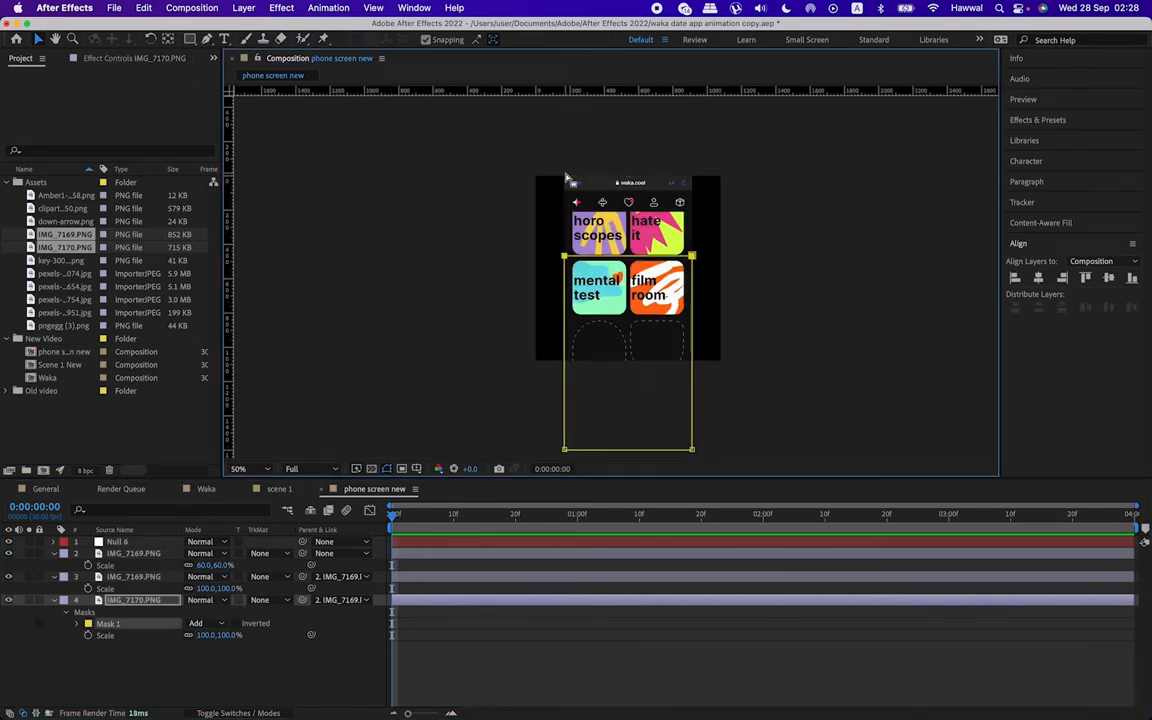
Step: Try to scroll the phone screen by moving the Null 6 layer up to position 540, 110
{"action": "left_click", "coordinate": [165, 541]}
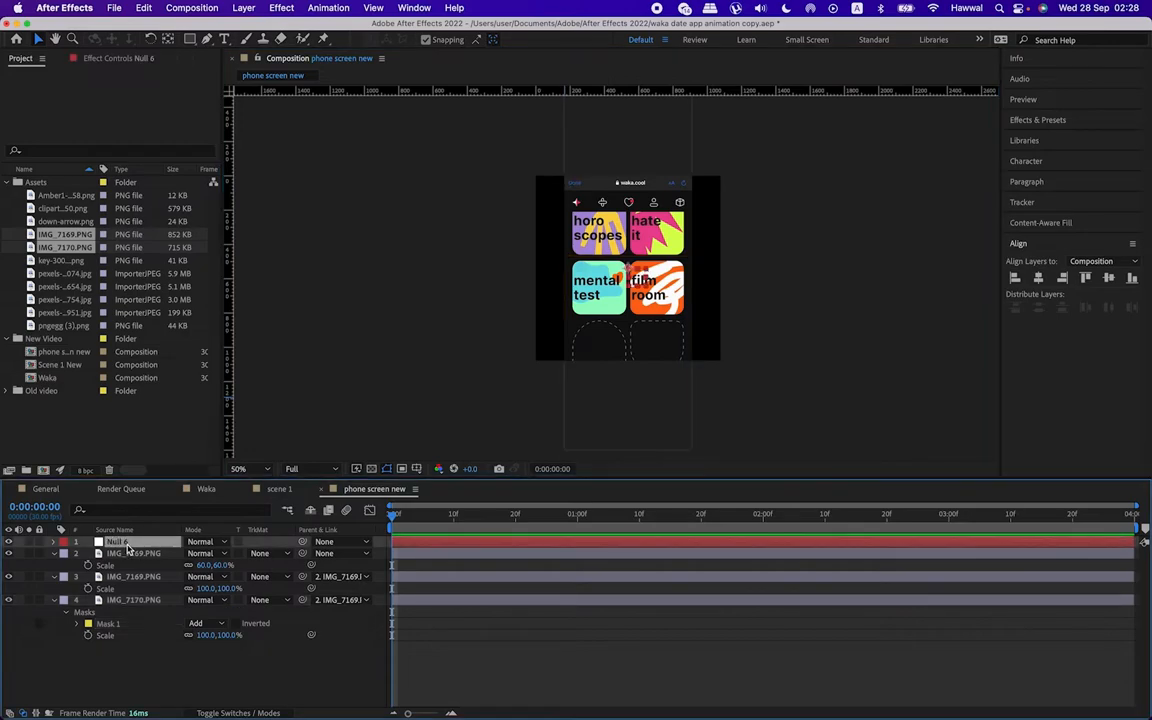
{"action": "key", "text": "p"}
{"action": "left_click_drag", "start_coordinate": [210, 552], "coordinate": [62, 561]}
{"action": "left_click", "coordinate": [440, 519]}
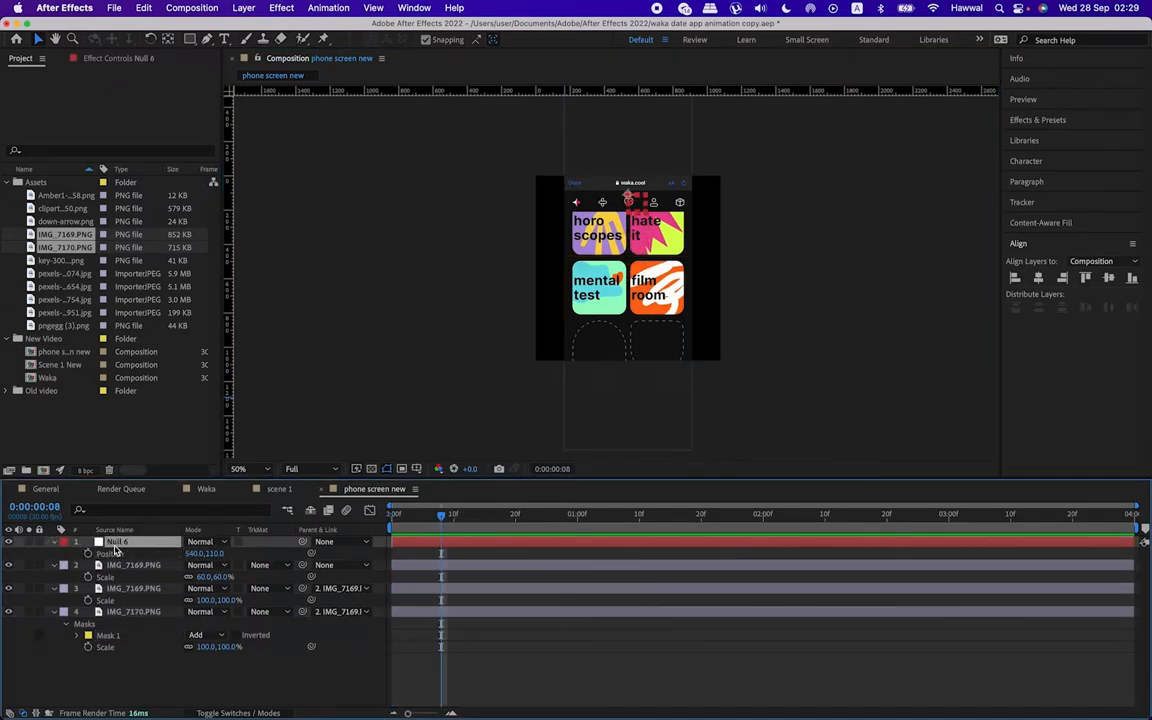
{"action": "key", "text": "Home"}
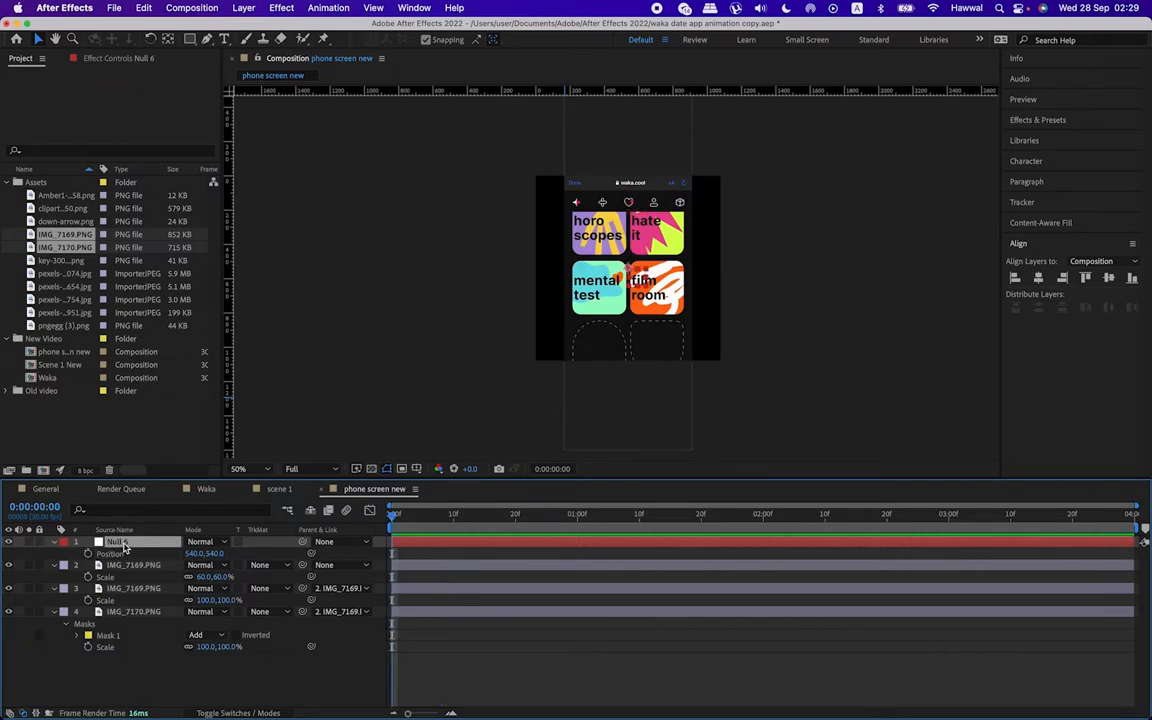
Step: Parent the lower IMG_7169.PNG layer and the IMG_7170.PNG layer to Null 6
{"action": "left_click", "coordinate": [147, 612]}
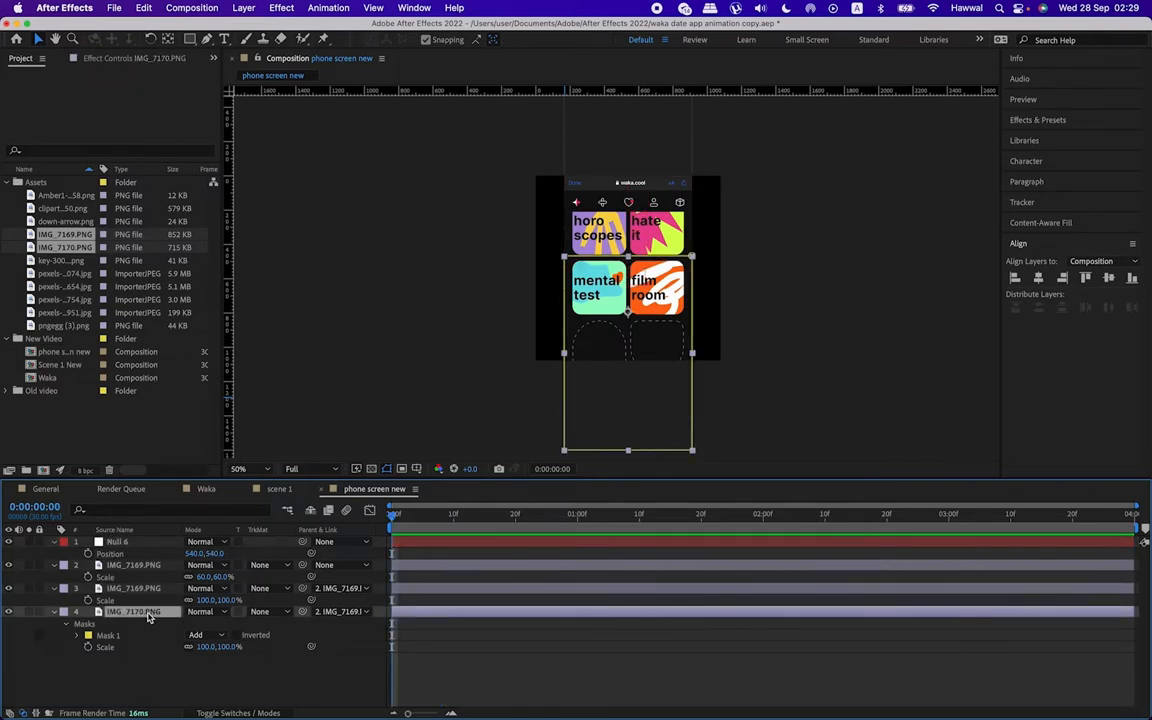
{"action": "left_click", "coordinate": [153, 590], "text": "shift"}
{"action": "left_click_drag", "start_coordinate": [303, 589], "coordinate": [130, 543]}
Step: Move Null 6 up to position 540, -20 to bring the lower end of the phone screen into the frame
{"action": "left_click", "coordinate": [115, 543]}
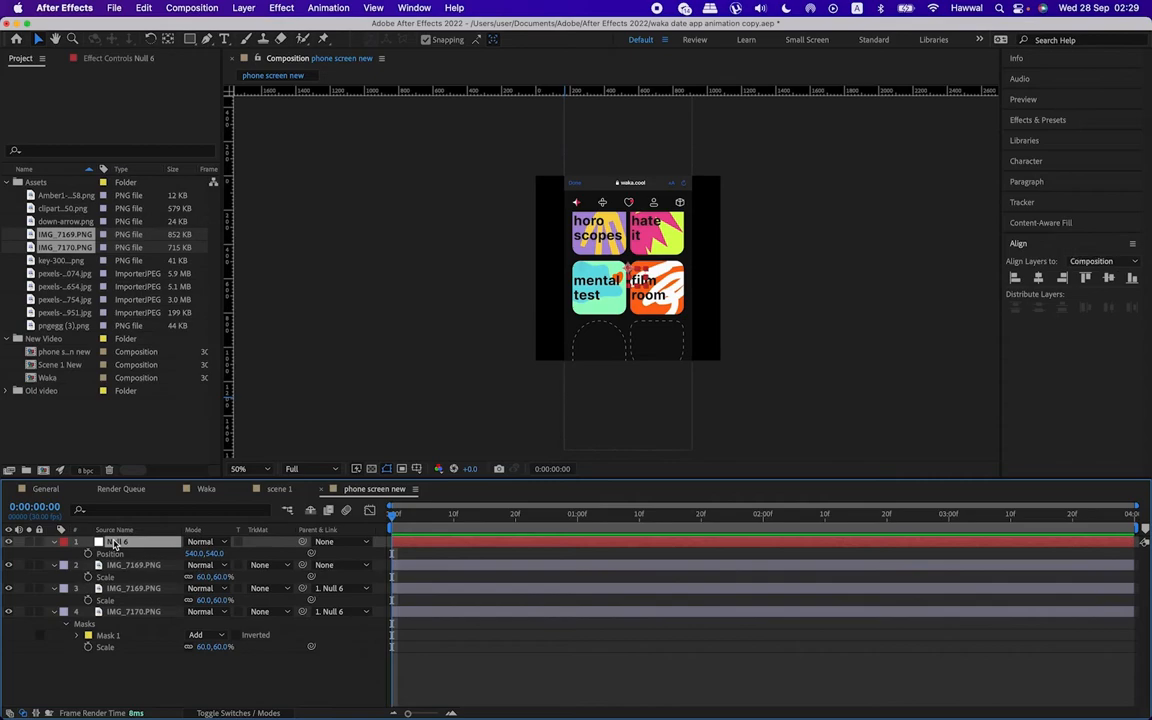
{"action": "key", "text": "shift+Up"}
{"action": "key", "text": "shift+Up"}
{"action": "key", "text": "shift+Up"}
{"action": "key", "text": "shift+Up"}
{"action": "key", "text": "shift+Up"}
{"action": "key", "text": "shift+Up"}
{"action": "key", "text": "shift+Up"}
{"action": "key", "text": "shift+Up"}
{"action": "key", "text": "shift+Up"}
{"action": "key", "text": "shift+Up"}
{"action": "key", "text": "shift+Up"}
{"action": "key", "text": "shift+Up"}
{"action": "key", "text": "shift+Up"}
{"action": "key", "text": "shift+Up"}
{"action": "key", "text": "shift+Up"}
{"action": "key", "text": "shift+Up"}
{"action": "key", "text": "shift+Up"}
{"action": "key", "text": "shift+Up"}
{"action": "key", "text": "shift+Up"}
{"action": "key", "text": "shift+Up"}
{"action": "key", "text": "shift+Up"}
{"action": "key", "text": "shift+Up"}
{"action": "key", "text": "shift+Up"}
{"action": "key", "text": "shift+Up"}
{"action": "key", "text": "shift+Up"}
{"action": "key", "text": "shift+Up"}
Step: Raise the bottom edge of the IMG_7170.PNG layer's mask to crop out the browser toolbar
{"action": "left_click", "coordinate": [135, 613]}
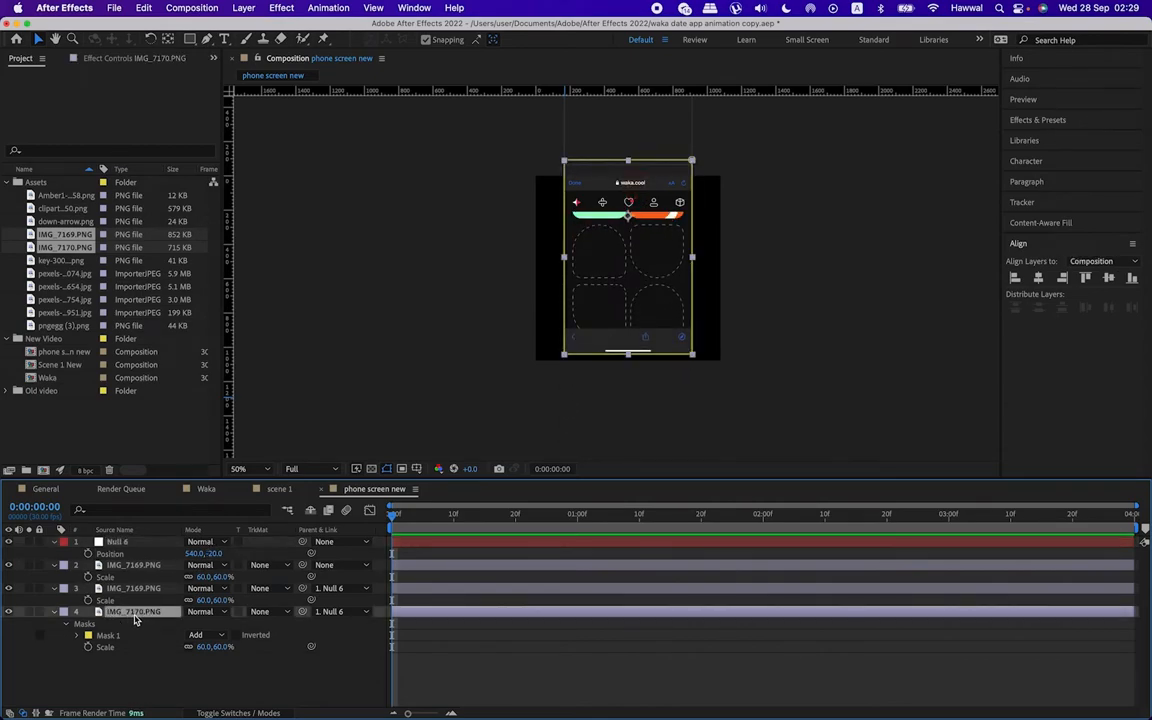
{"action": "left_click", "coordinate": [569, 355]}
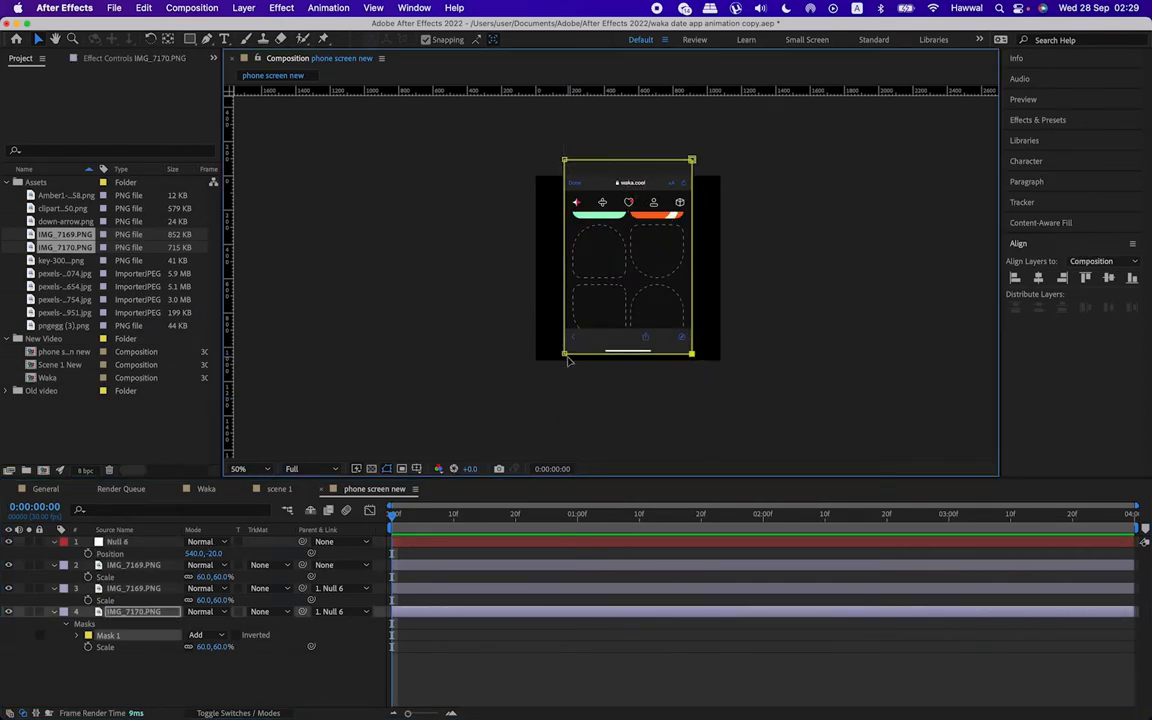
{"action": "key", "text": "shift+Up"}
{"action": "key", "text": "shift+Up"}
{"action": "key", "text": "shift+Up"}
{"action": "key", "text": "shift+Up"}
{"action": "key", "text": "shift+Up"}
{"action": "key", "text": "shift+Up"}
{"action": "key", "text": "shift+Up"}
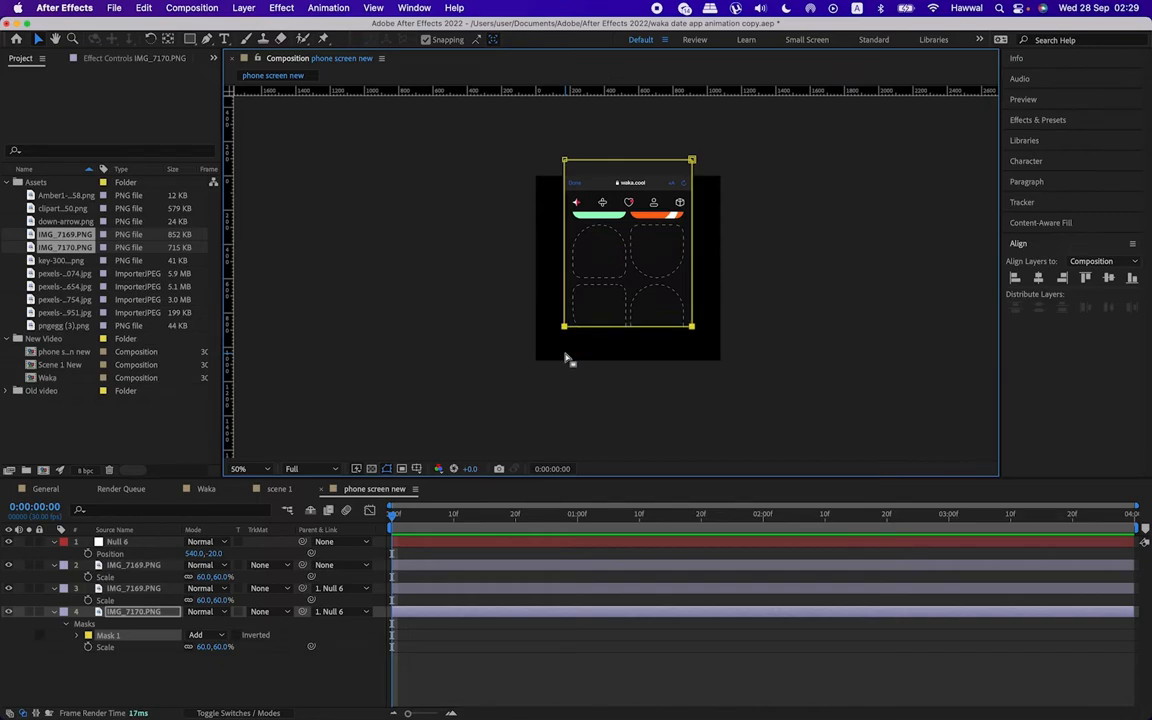
{"action": "scroll", "coordinate": [625, 327], "scroll_direction": "up", "scroll_amount": 3}
{"action": "scroll", "coordinate": [625, 327], "scroll_direction": "down", "scroll_amount": 4}
{"action": "left_click", "coordinate": [240, 683]}
Step: Collapse the IMG_7170.PNG layer's properties and move Null 6 down to position 540, 1342
{"action": "left_click", "coordinate": [54, 611]}
{"action": "left_click", "coordinate": [124, 543]}
{"action": "left_click_drag", "start_coordinate": [216, 554], "coordinate": [374, 561]}
{"action": "scroll", "coordinate": [638, 285], "scroll_direction": "up", "scroll_amount": 3}
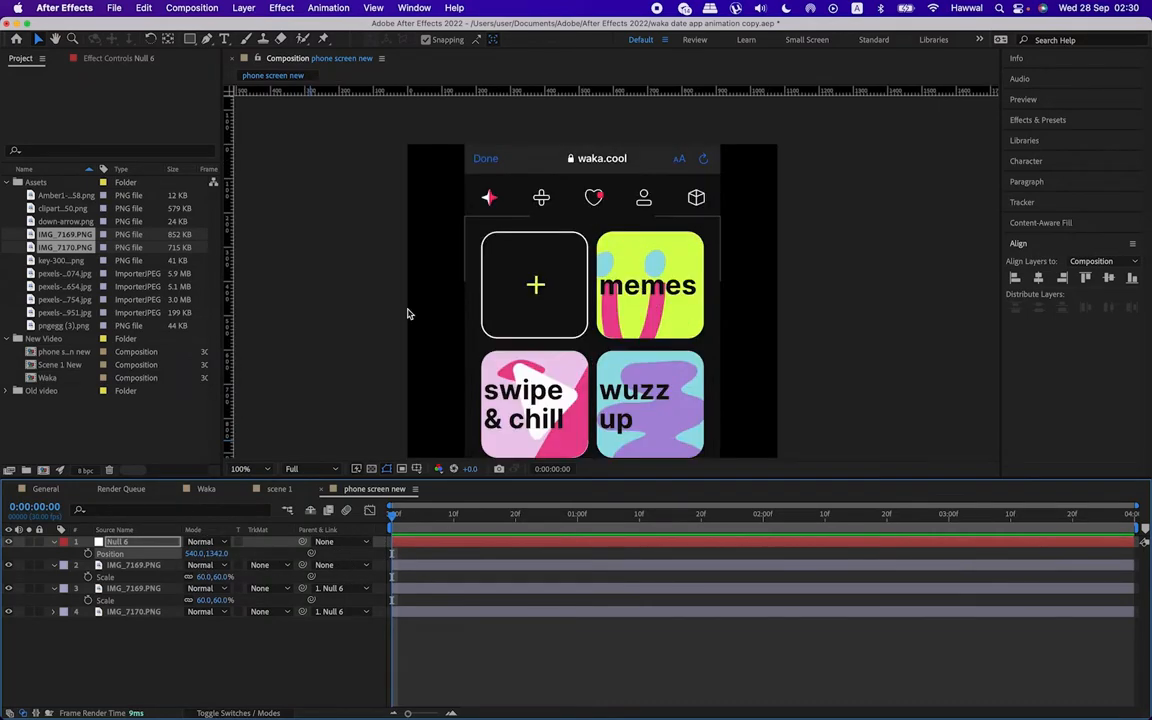
Step: Create a 1080 by 1080 px solid in the dark gray sampled from the phone screen and place it below all layers
{"action": "left_click", "coordinate": [188, 645]}
{"action": "right_click", "coordinate": [191, 642]}
{"action": "mouse_move", "coordinate": [349, 541]}
{"action": "left_click", "coordinate": [375, 579]}
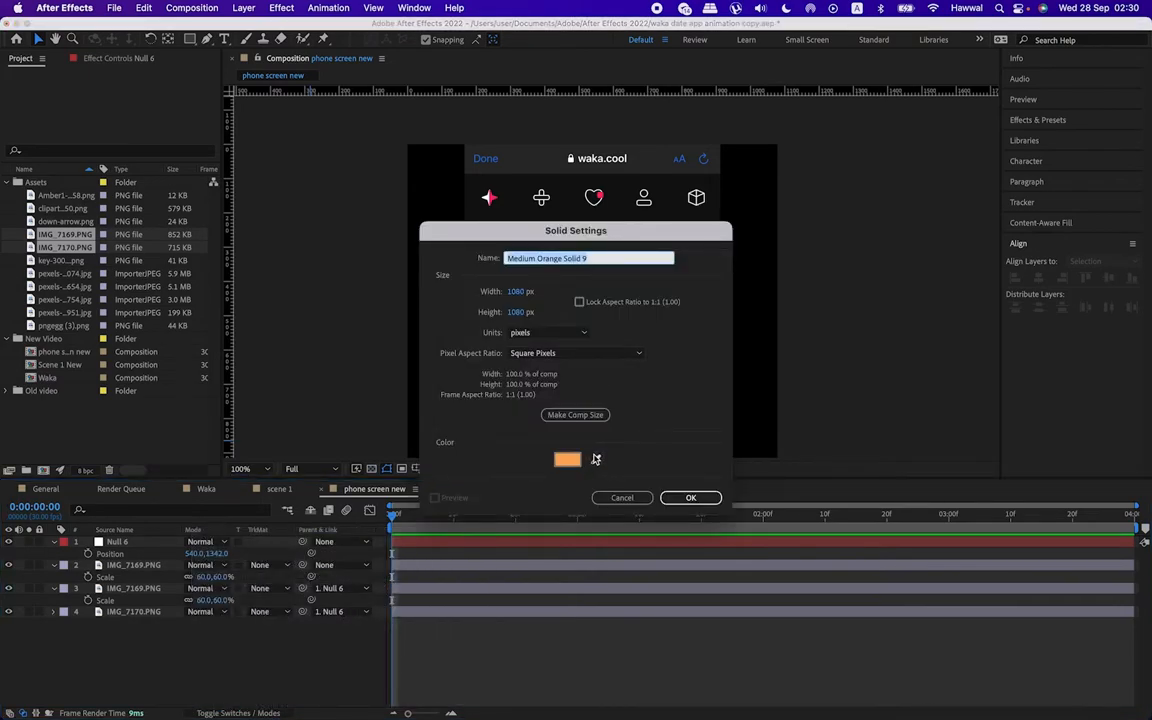
{"action": "left_click_drag", "start_coordinate": [532, 231], "coordinate": [371, 309]}
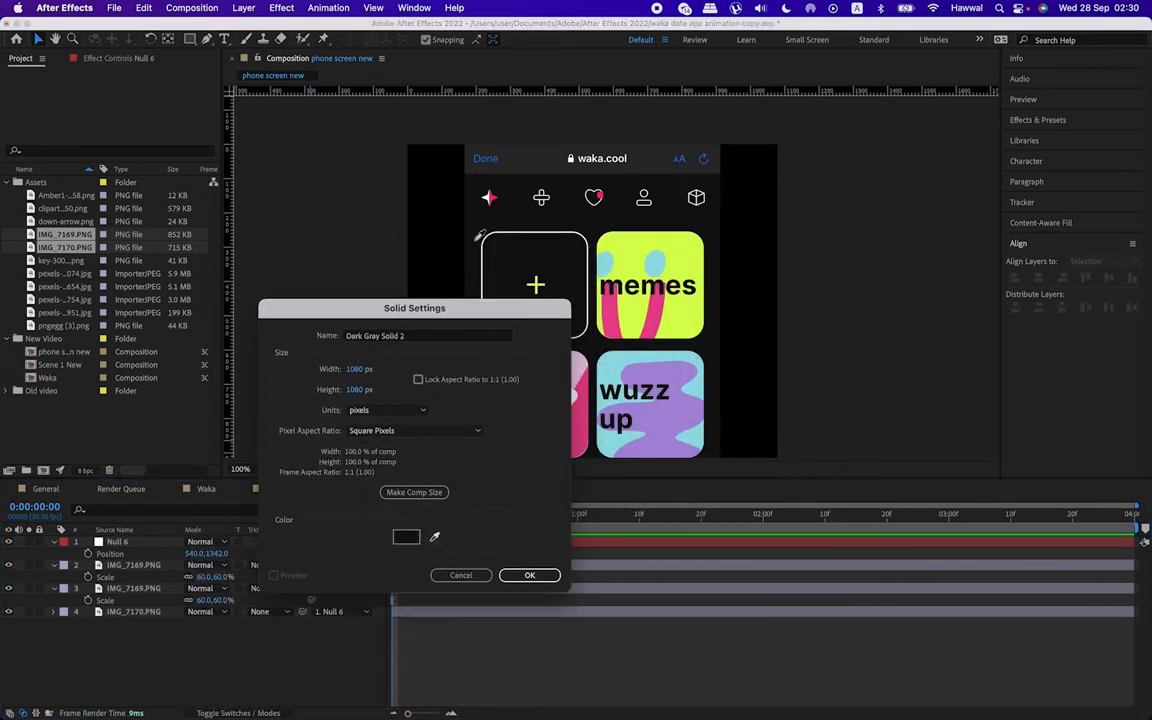
{"action": "left_click", "coordinate": [530, 575]}
{"action": "scroll", "coordinate": [566, 306], "scroll_direction": "down", "scroll_amount": 3}
{"action": "left_click", "coordinate": [257, 467]}
{"action": "left_click", "coordinate": [256, 226]}
Step: Hide the Scale properties of both IMG_7169.PNG layers and show only the Position property of Null 6
{"action": "left_click", "coordinate": [147, 542]}
{"action": "key", "text": "p"}
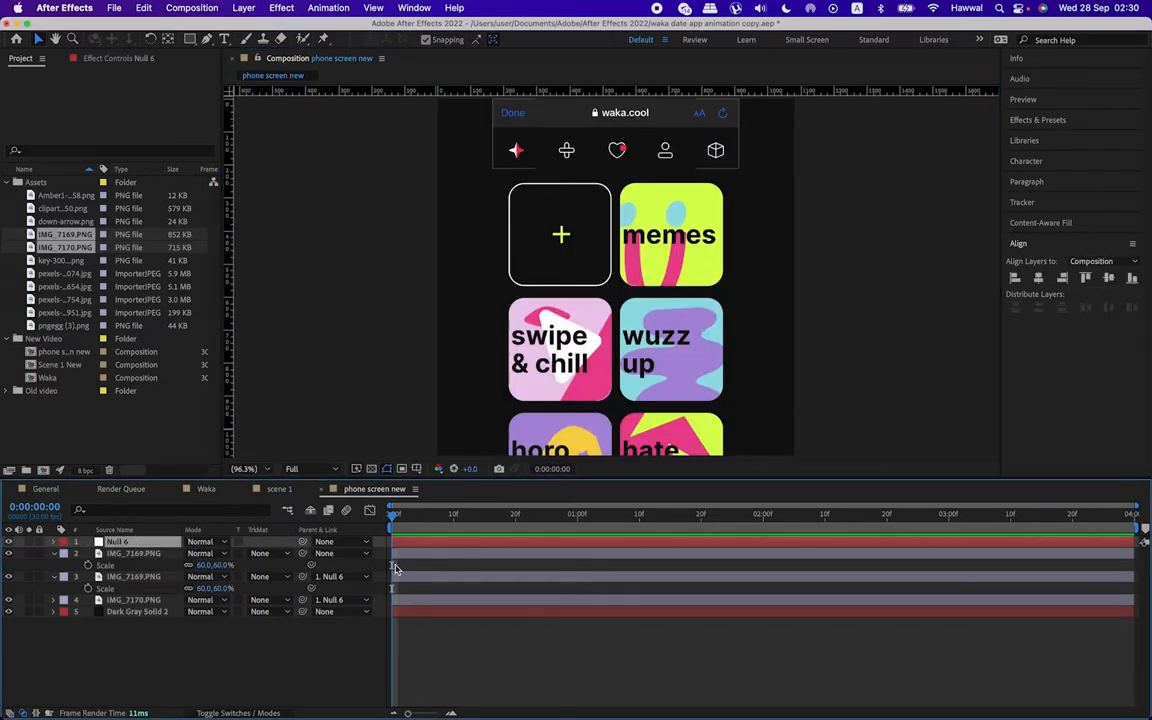
{"action": "left_click", "coordinate": [152, 556]}
{"action": "left_click", "coordinate": [144, 580], "text": "shift"}
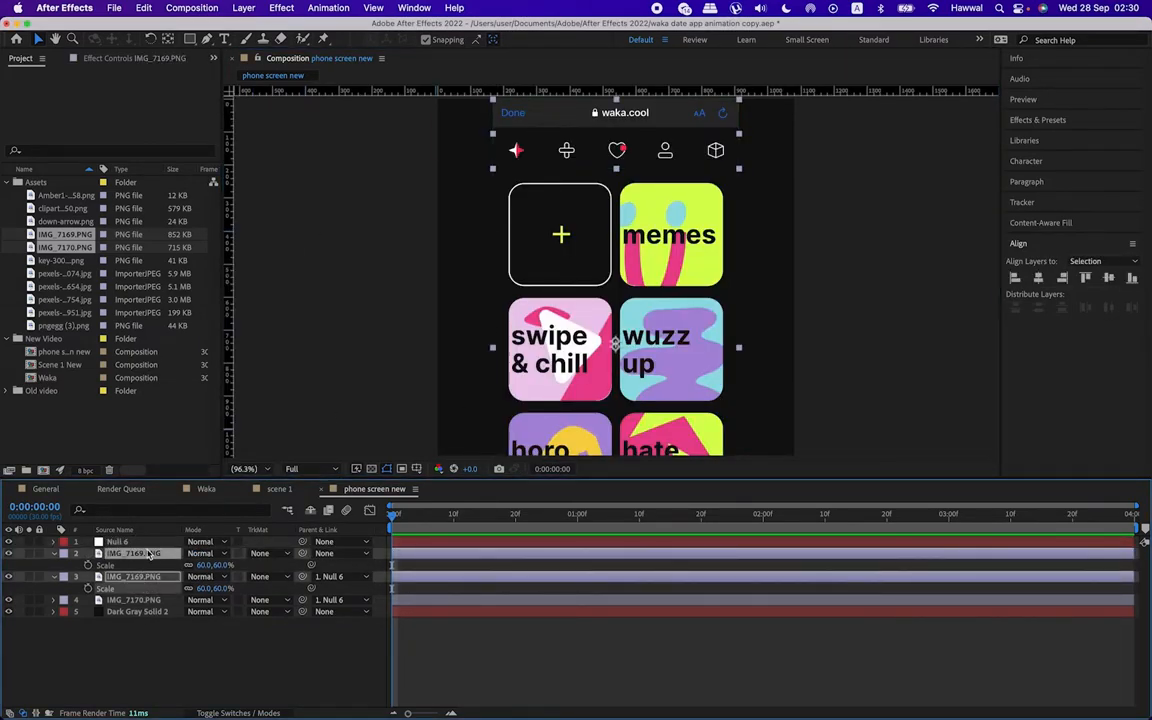
{"action": "key", "text": "s"}
{"action": "left_click", "coordinate": [147, 543]}
{"action": "key", "text": "p"}
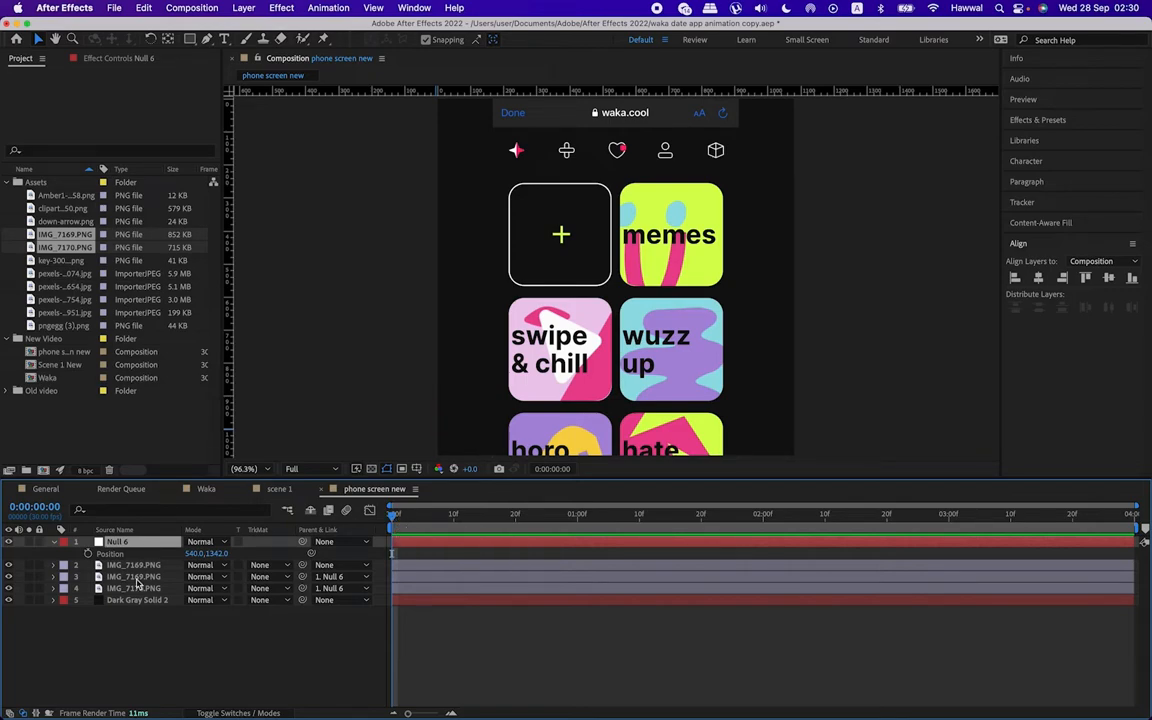
Step: Keyframe Null 6's Position at frame 0 and move it up to 540, 82 at frame 10
{"action": "left_click", "coordinate": [87, 553]}
{"action": "key", "text": "shift+Page_Down"}
{"action": "left_click", "coordinate": [137, 544]}
{"action": "key", "text": "shift+Up"}
{"action": "key", "text": "shift+Up"}
{"action": "key", "text": "shift+Up"}
{"action": "key", "text": "shift+Up"}
{"action": "key", "text": "shift+Up"}
{"action": "key", "text": "shift+Up"}
{"action": "key", "text": "shift+Up"}
{"action": "key", "text": "shift+Up"}
{"action": "key", "text": "shift+Up"}
{"action": "key", "text": "shift+Up"}
{"action": "key", "text": "shift+Up"}
{"action": "key", "text": "shift+Up"}
{"action": "key", "text": "shift+Up"}
{"action": "key", "text": "shift+Up"}
{"action": "key", "text": "shift+Up"}
{"action": "key", "text": "shift+Up"}
{"action": "key", "text": "shift+Up"}
{"action": "key", "text": "shift+Up"}
{"action": "key", "text": "shift+Up"}
{"action": "key", "text": "shift+Up"}
{"action": "key", "text": "shift+Up"}
{"action": "key", "text": "shift+Up"}
{"action": "key", "text": "shift+Up"}
{"action": "key", "text": "shift+Up"}
{"action": "key", "text": "shift+Up"}
{"action": "key", "text": "shift+Up"}
{"action": "key", "text": "shift+Up"}
{"action": "key", "text": "shift+Up"}
{"action": "key", "text": "shift+Up"}
{"action": "key", "text": "shift+Up"}
{"action": "key", "text": "shift+Up"}
{"action": "key", "text": "shift+Up"}
{"action": "key", "text": "shift+Up"}
{"action": "key", "text": "shift+Up"}
{"action": "key", "text": "shift+Up"}
{"action": "key", "text": "shift+Up"}
{"action": "key", "text": "shift+Up"}
{"action": "key", "text": "shift+Up"}
{"action": "key", "text": "shift+Up"}
{"action": "key", "text": "shift+Up"}
{"action": "key", "text": "shift+Up"}
{"action": "key", "text": "shift+Up"}
{"action": "key", "text": "shift+Up"}
{"action": "key", "text": "shift+Up"}
{"action": "key", "text": "shift+Up"}
{"action": "key", "text": "shift+Up"}
{"action": "key", "text": "shift+Up"}
{"action": "key", "text": "shift+Up"}
{"action": "key", "text": "shift+Up"}
{"action": "key", "text": "shift+Up"}
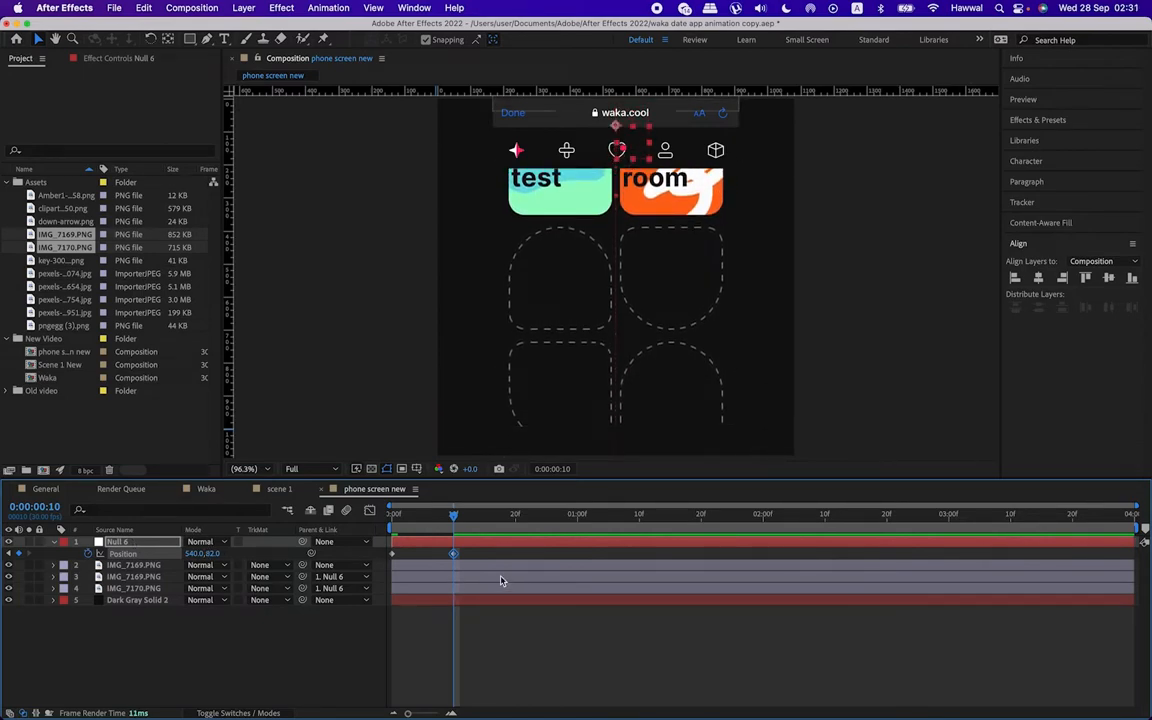
{"action": "left_click", "coordinate": [489, 588]}
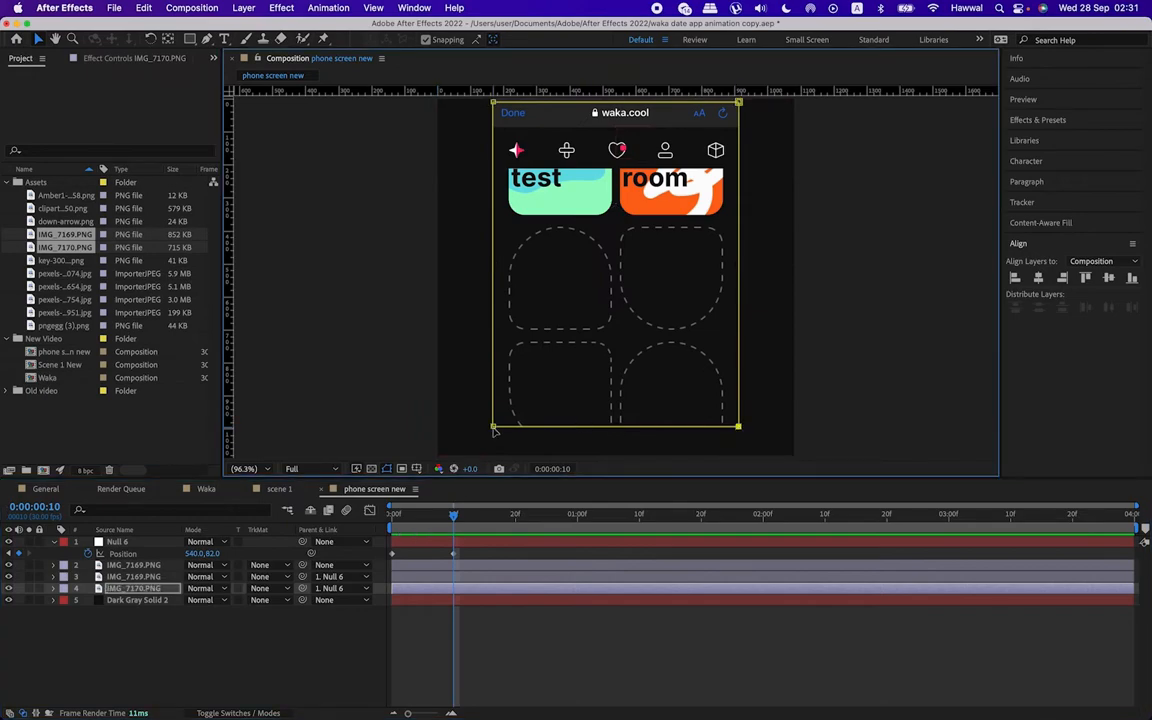
{"action": "left_click", "coordinate": [339, 641]}
{"action": "left_click", "coordinate": [139, 589]}
{"action": "left_click", "coordinate": [739, 428]}
{"action": "scroll", "coordinate": [605, 430], "scroll_direction": "up", "scroll_amount": 1}
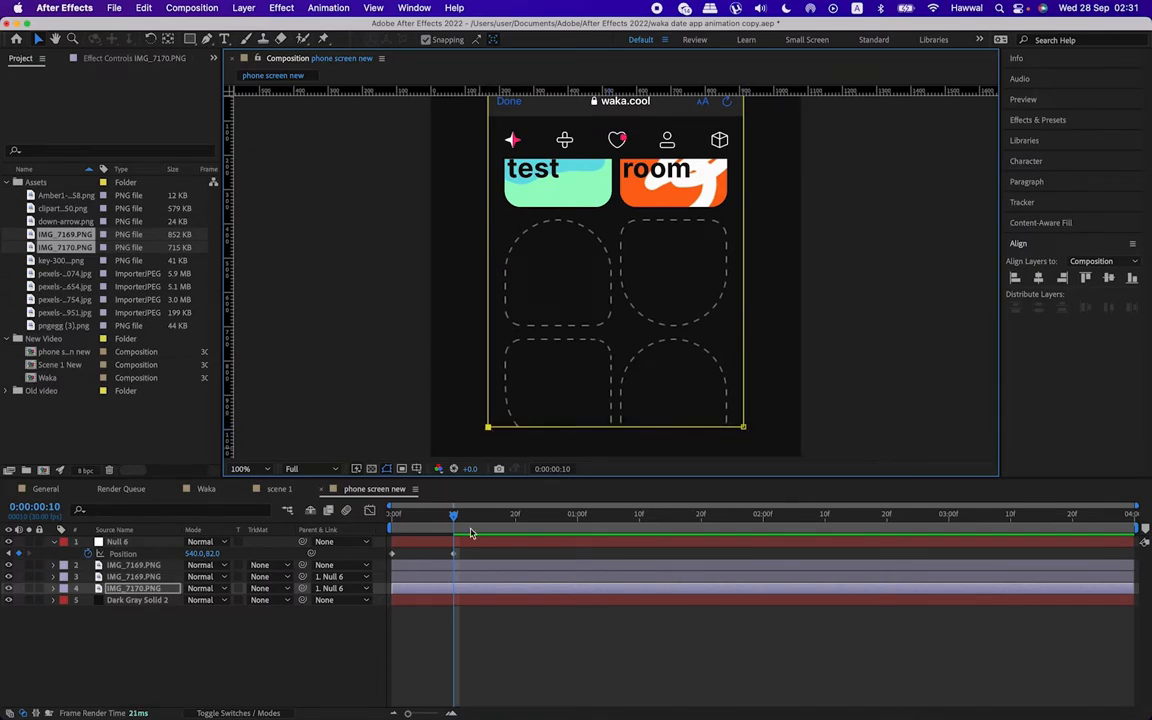
{"action": "left_click", "coordinate": [336, 641]}
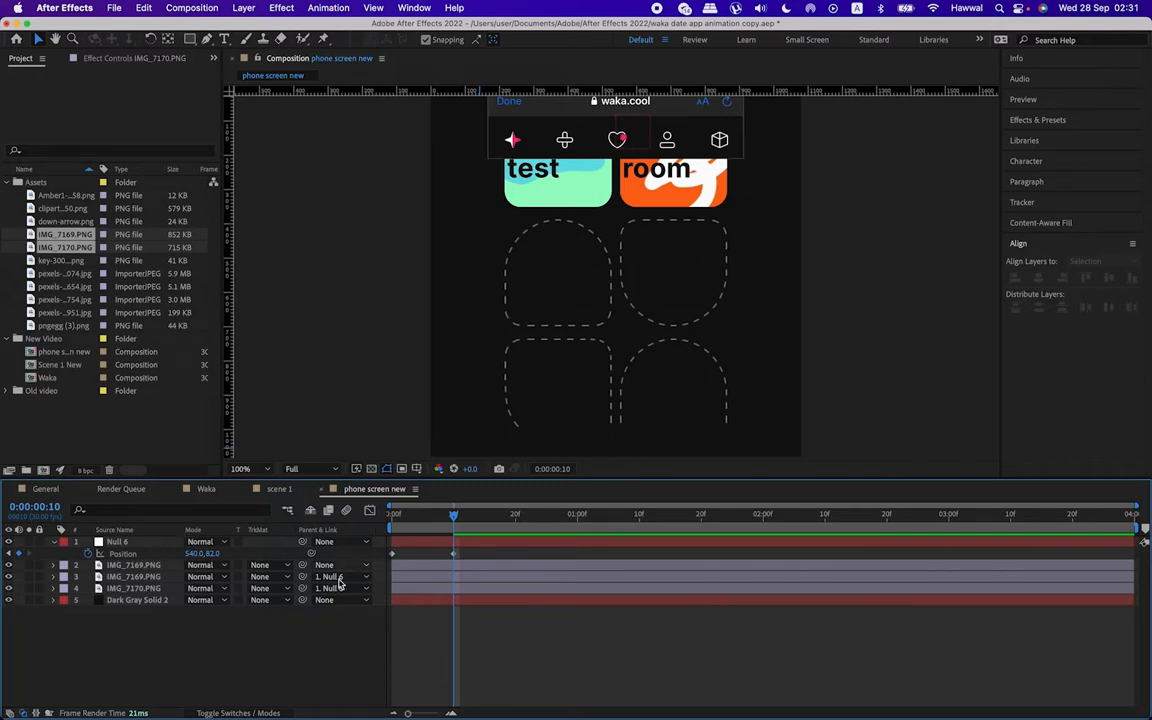
Step: Keyframe Null 6's Position at frame 14, moving it down to 540, 174
{"action": "key", "text": "super+Right"}
{"action": "key", "text": "super+Right"}
{"action": "key", "text": "super+Right"}
{"action": "key", "text": "super+Right"}
{"action": "left_click", "coordinate": [117, 541]}
{"action": "left_click", "coordinate": [245, 468]}
{"action": "left_click", "coordinate": [263, 245]}
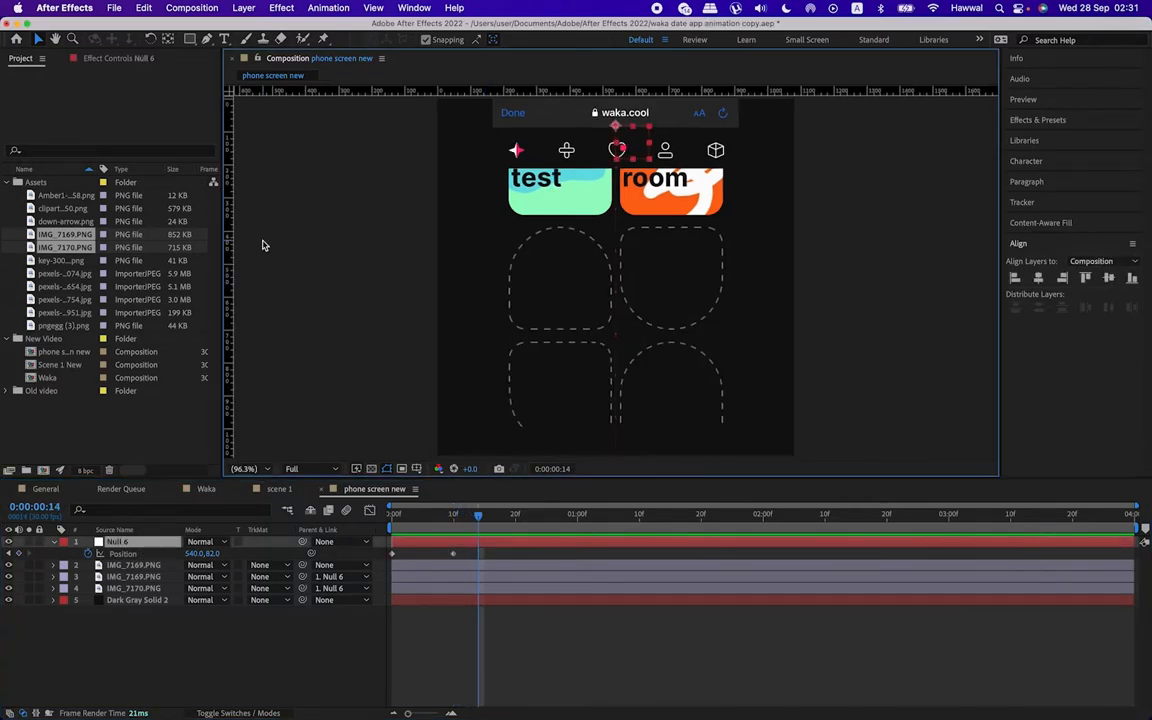
{"action": "key", "text": "shift+Down"}
{"action": "key", "text": "shift+Down"}
{"action": "key", "text": "shift+Down"}
{"action": "key", "text": "shift+Down"}
{"action": "key", "text": "Down"}
{"action": "key", "text": "Down"}
{"action": "key", "text": "Down"}
{"action": "key", "text": "Down"}
{"action": "key", "text": "Down"}
{"action": "key", "text": "Down"}
{"action": "key", "text": "Down"}
{"action": "key", "text": "Down"}
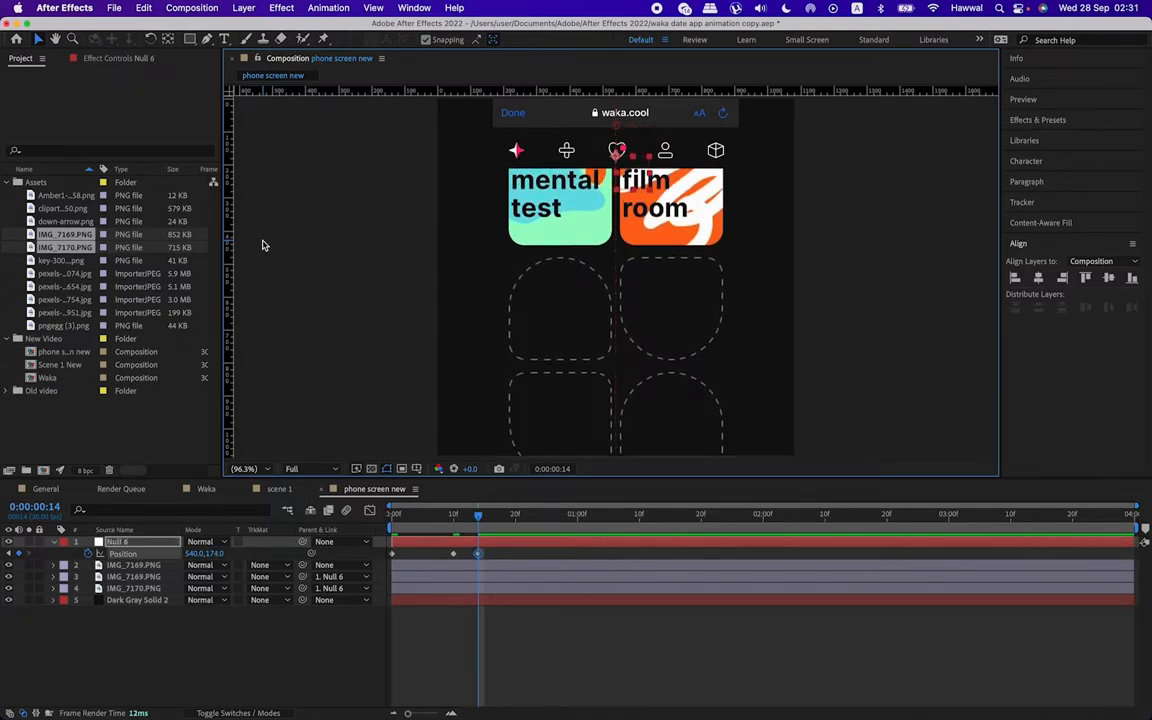
Step: Add a Position keyframe to Null 6 at frame 19 that holds the current value
{"action": "key", "text": "super+Right"}
{"action": "key", "text": "super+Right"}
{"action": "key", "text": "super+Right"}
{"action": "key", "text": "super+Right"}
{"action": "key", "text": "super+Right"}
{"action": "key", "text": "super+Right"}
{"action": "key", "text": "super+Right"}
{"action": "key", "text": "super+Right"}
{"action": "left_click", "coordinate": [17, 555]}
Step: Keyframe Null 6's Position at frame 26, moving it down to 540, 1558
{"action": "key", "text": "super+Right"}
{"action": "key", "text": "super+Right"}
{"action": "key", "text": "super+Right"}
{"action": "key", "text": "super+Right"}
{"action": "left_click", "coordinate": [128, 542]}
{"action": "key", "text": "shift+Down"}
{"action": "key", "text": "shift+Down"}
{"action": "key", "text": "shift+Down"}
{"action": "key", "text": "shift+Down"}
{"action": "key", "text": "shift+Down"}
{"action": "key", "text": "shift+Down"}
{"action": "key", "text": "shift+Down"}
{"action": "key", "text": "shift+Down"}
{"action": "key", "text": "shift+Down"}
{"action": "key", "text": "shift+Down"}
{"action": "key", "text": "shift+Down"}
{"action": "key", "text": "shift+Down"}
{"action": "key", "text": "shift+Down"}
{"action": "key", "text": "shift+Down"}
{"action": "key", "text": "shift+Down"}
{"action": "key", "text": "shift+Down"}
{"action": "key", "text": "shift+Down"}
{"action": "key", "text": "shift+Down"}
{"action": "key", "text": "shift+Down"}
{"action": "key", "text": "shift+Down"}
{"action": "key", "text": "shift+Down"}
{"action": "key", "text": "shift+Down"}
{"action": "key", "text": "shift+Down"}
{"action": "key", "text": "shift+Down"}
{"action": "key", "text": "shift+Down"}
{"action": "key", "text": "shift+Down"}
{"action": "key", "text": "shift+Down"}
{"action": "key", "text": "shift+Down"}
{"action": "key", "text": "shift+Down"}
{"action": "key", "text": "shift+Down"}
{"action": "key", "text": "shift+Down"}
{"action": "key", "text": "shift+Down"}
{"action": "key", "text": "shift+Down"}
{"action": "key", "text": "shift+Down"}
{"action": "key", "text": "shift+Down"}
{"action": "key", "text": "shift+Down"}
{"action": "key", "text": "shift+Down"}
{"action": "key", "text": "shift+Down"}
{"action": "key", "text": "shift+Down"}
{"action": "key", "text": "shift+Down"}
Step: Copy Null 6's first Position keyframe to frame 29 and preview the scrolling animation
{"action": "key", "text": "super+Right"}
{"action": "key", "text": "super+Right"}
{"action": "key", "text": "super+Right"}
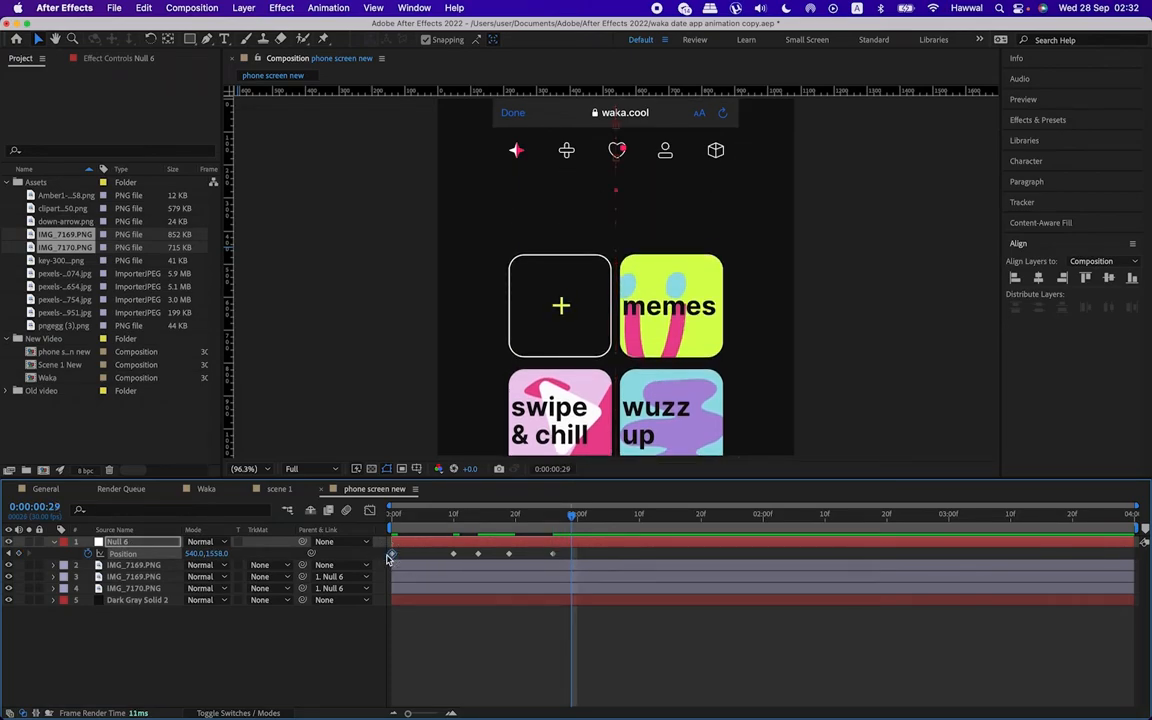
{"action": "key", "text": "super+c"}
{"action": "key", "text": "super+v"}
{"action": "left_click_drag", "start_coordinate": [400, 522], "coordinate": [371, 517]}
{"action": "key", "text": "space"}
{"action": "key", "text": "space"}
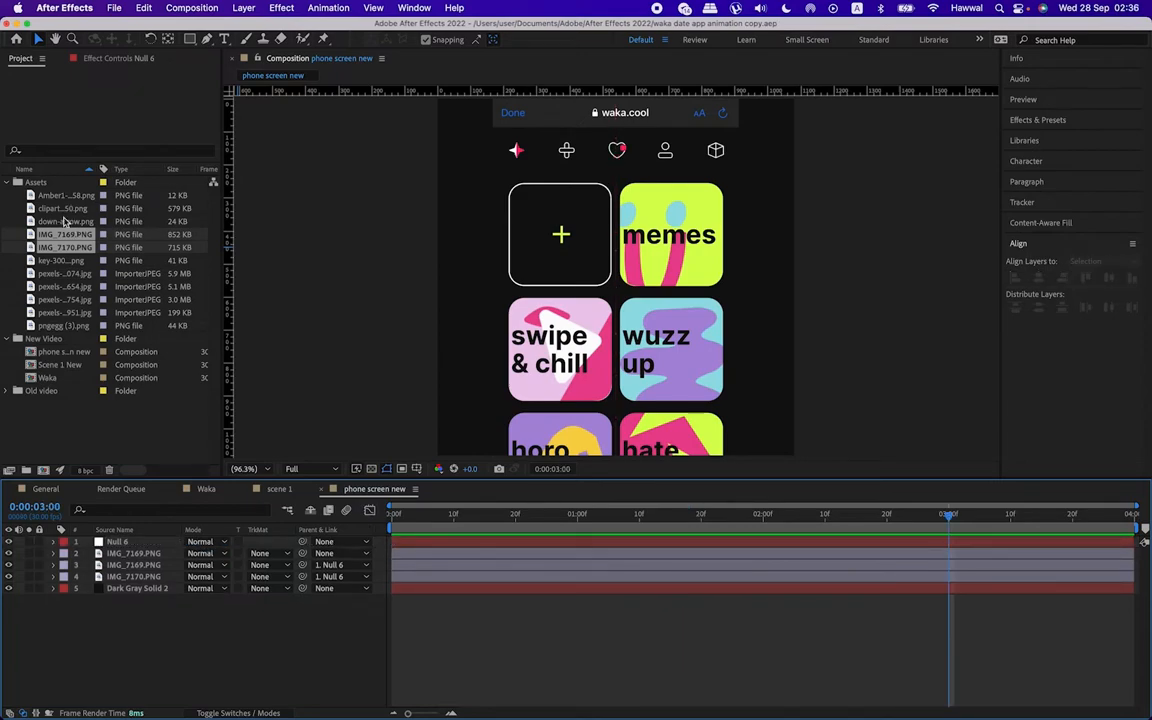
Step: Add the key-300x118.png image as the top layer over the plus tile and scale it to 80%
{"action": "left_click", "coordinate": [60, 195]}
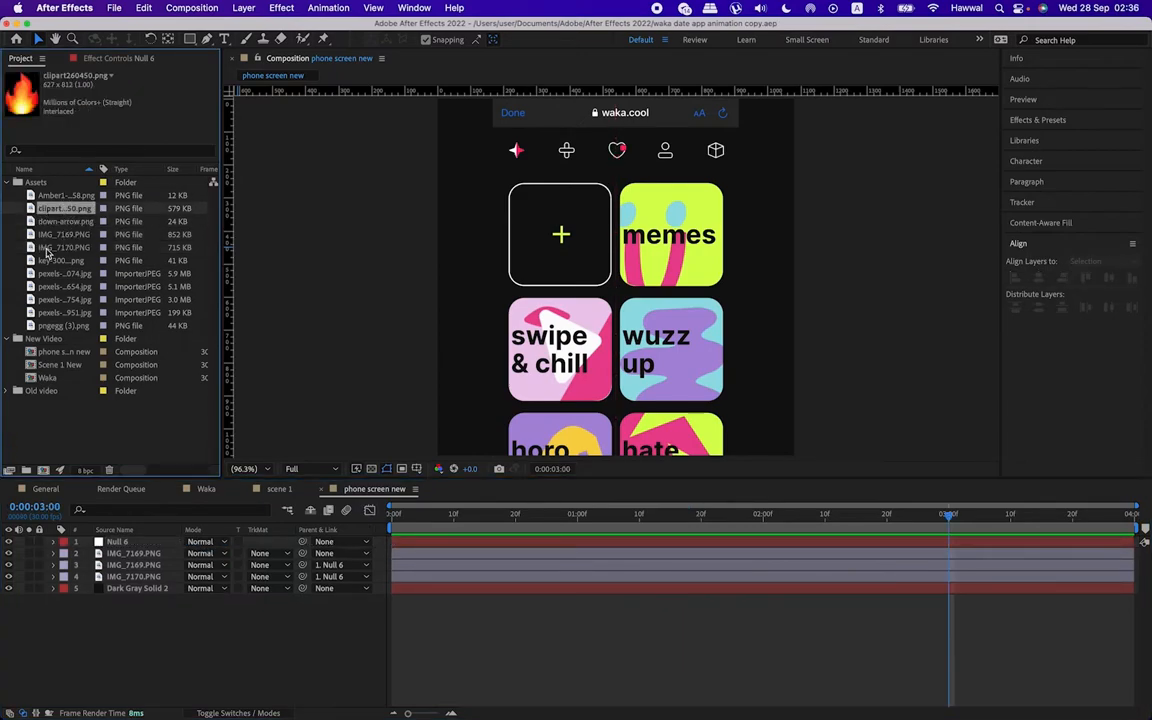
{"action": "left_click", "coordinate": [60, 260]}
{"action": "left_click_drag", "start_coordinate": [60, 260], "coordinate": [120, 545]}
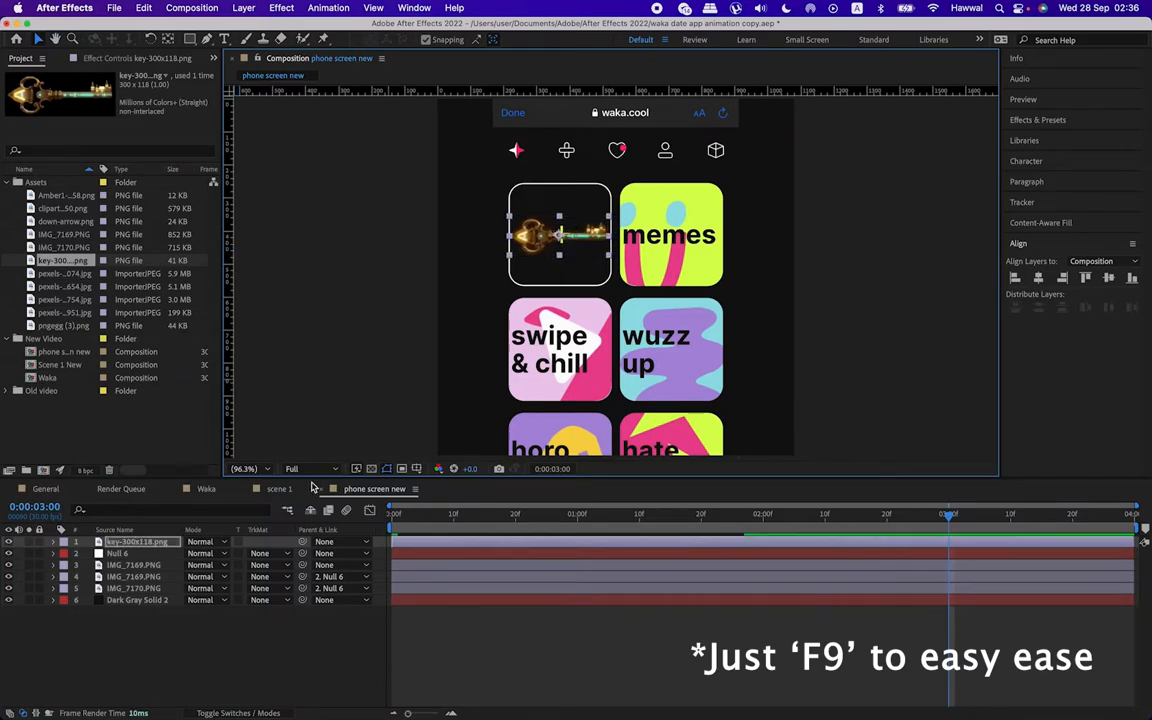
{"action": "key", "text": "s"}
{"action": "left_click", "coordinate": [207, 553]}
{"action": "type", "text": "80"}
{"action": "key", "text": "Return"}
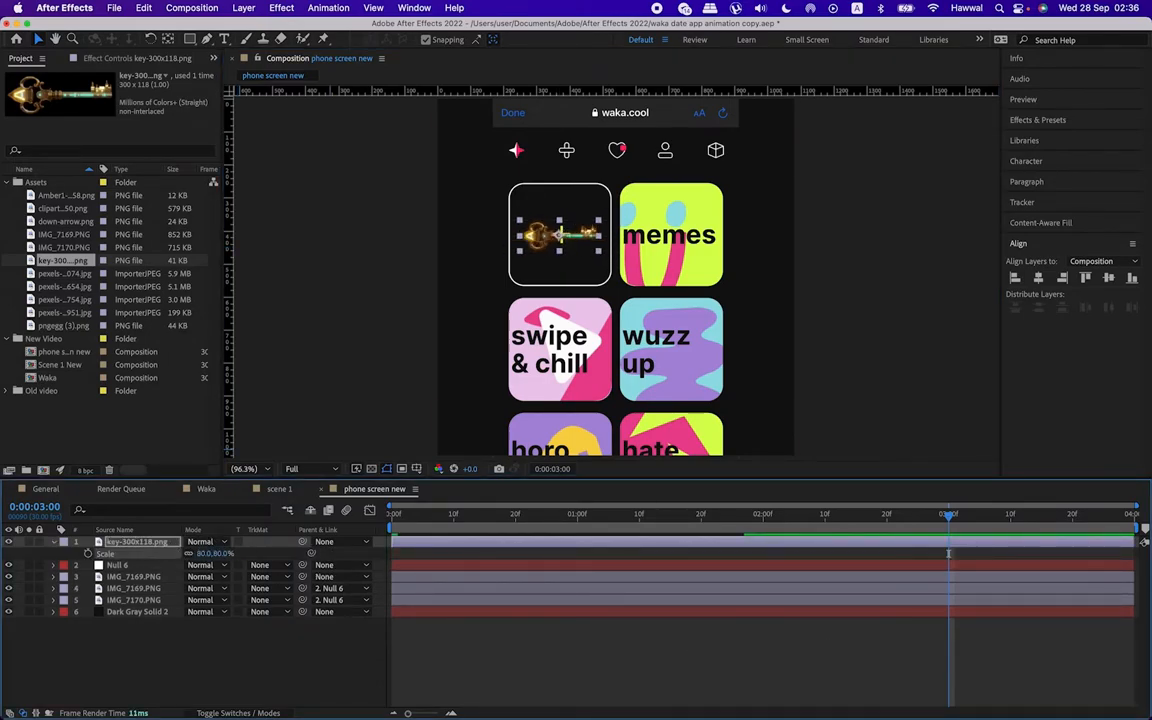
Step: Hide the key layer and cover the plus sign with a rectangle filled 101010, its anchor point centred
{"action": "left_click", "coordinate": [9, 542]}
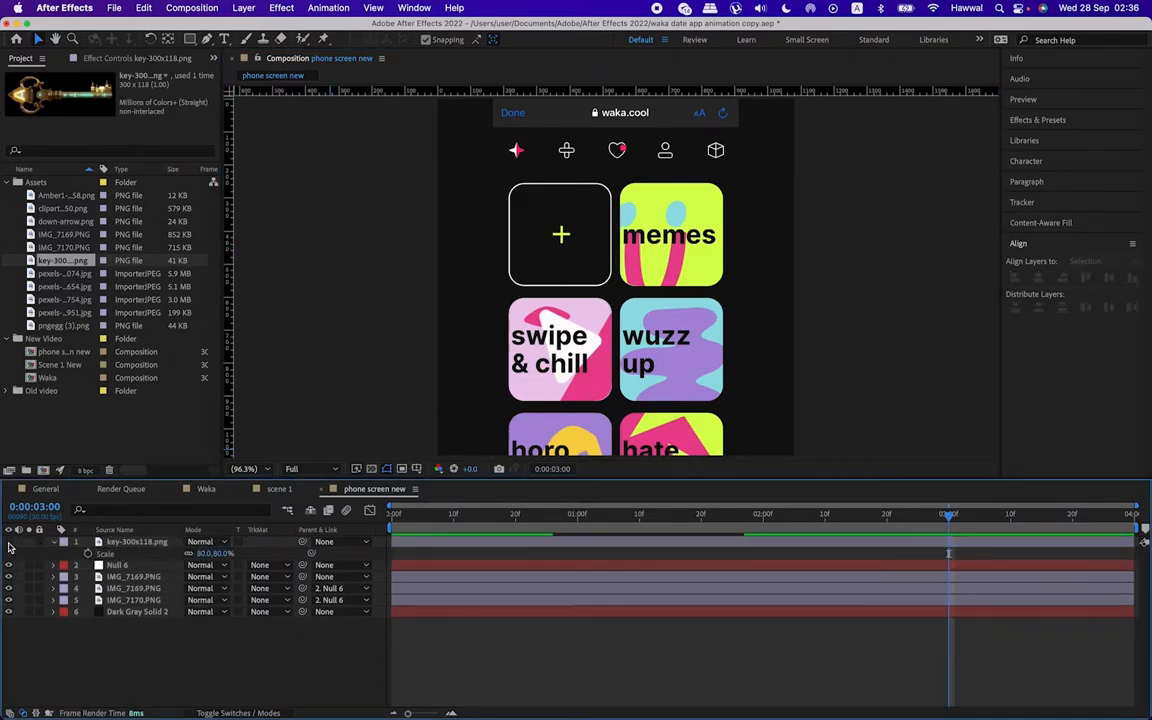
{"action": "left_click", "coordinate": [189, 38]}
{"action": "left_click", "coordinate": [431, 39]}
{"action": "left_click", "coordinate": [529, 222]}
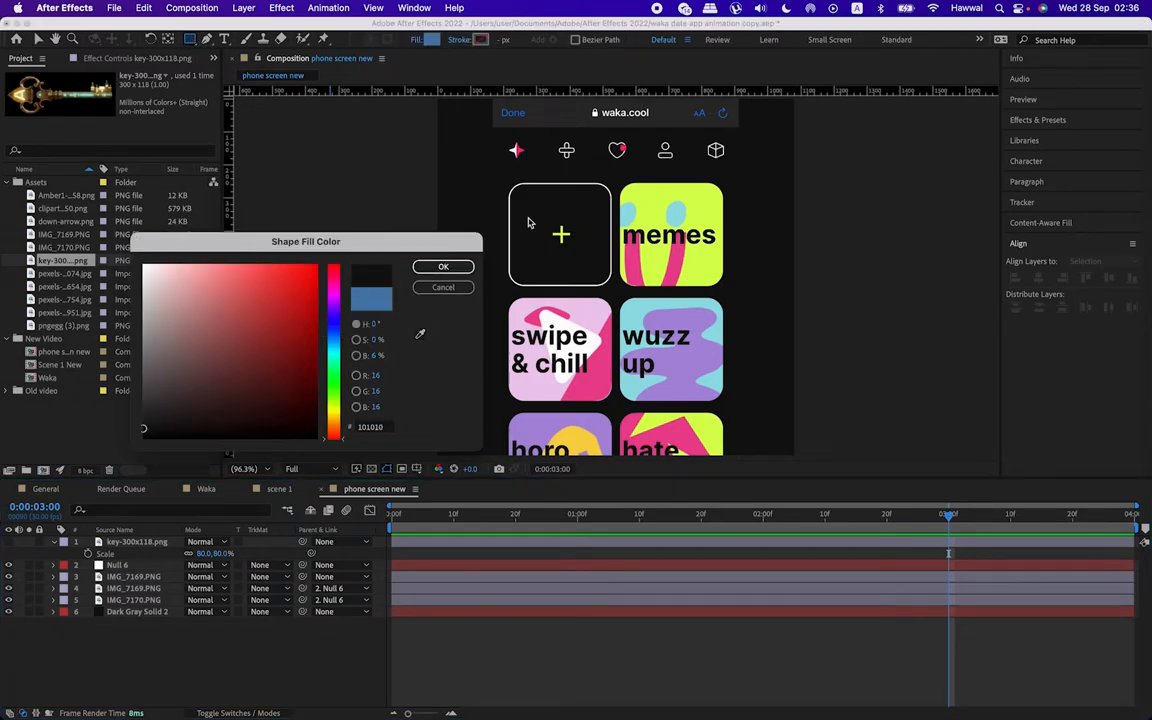
{"action": "key", "text": "Return"}
{"action": "mouse_move", "coordinate": [537, 218]}
{"action": "left_mouse_down"}
{"action": "mouse_move", "coordinate": [614, 273]}
{"action": "mouse_move", "coordinate": [565, 237]}
{"action": "left_mouse_up"}
{"action": "key", "text": "v"}
{"action": "left_click", "coordinate": [148, 543]}
{"action": "key", "text": "y"}
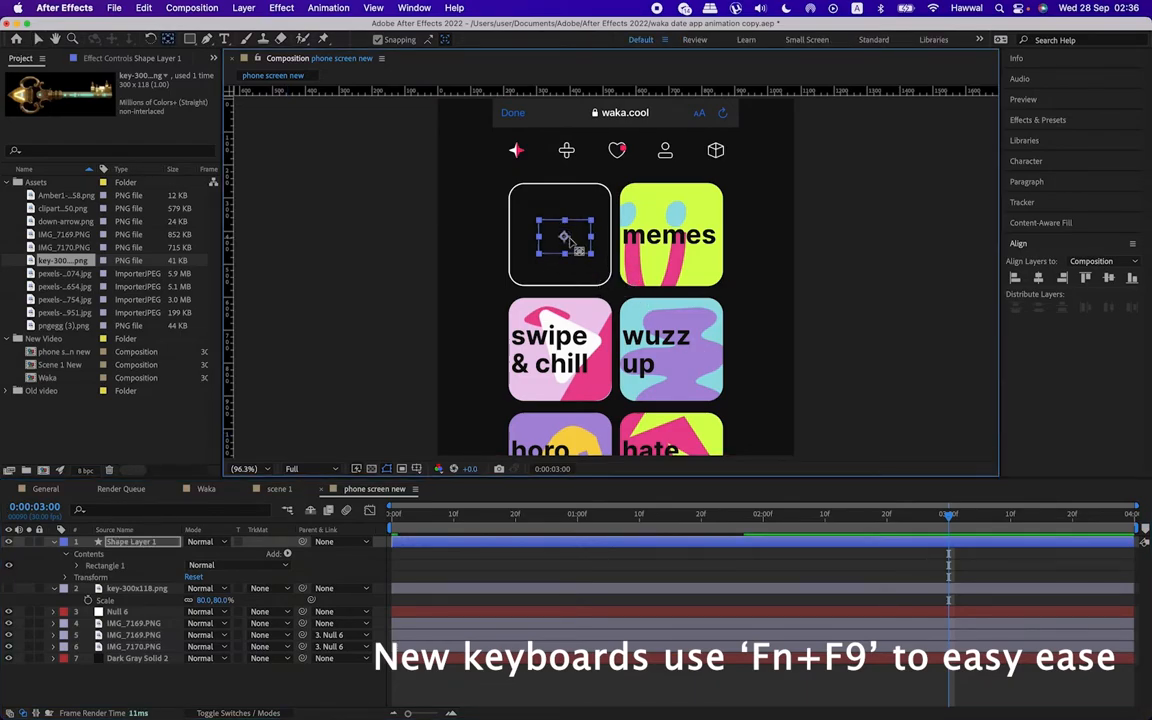
{"action": "key", "text": "v"}
Step: Parent the key and rectangle layers to the upper IMG_7169.PNG layer and stack them beneath Null 6, key above rectangle
{"action": "left_click_drag", "start_coordinate": [294, 545], "coordinate": [109, 613]}
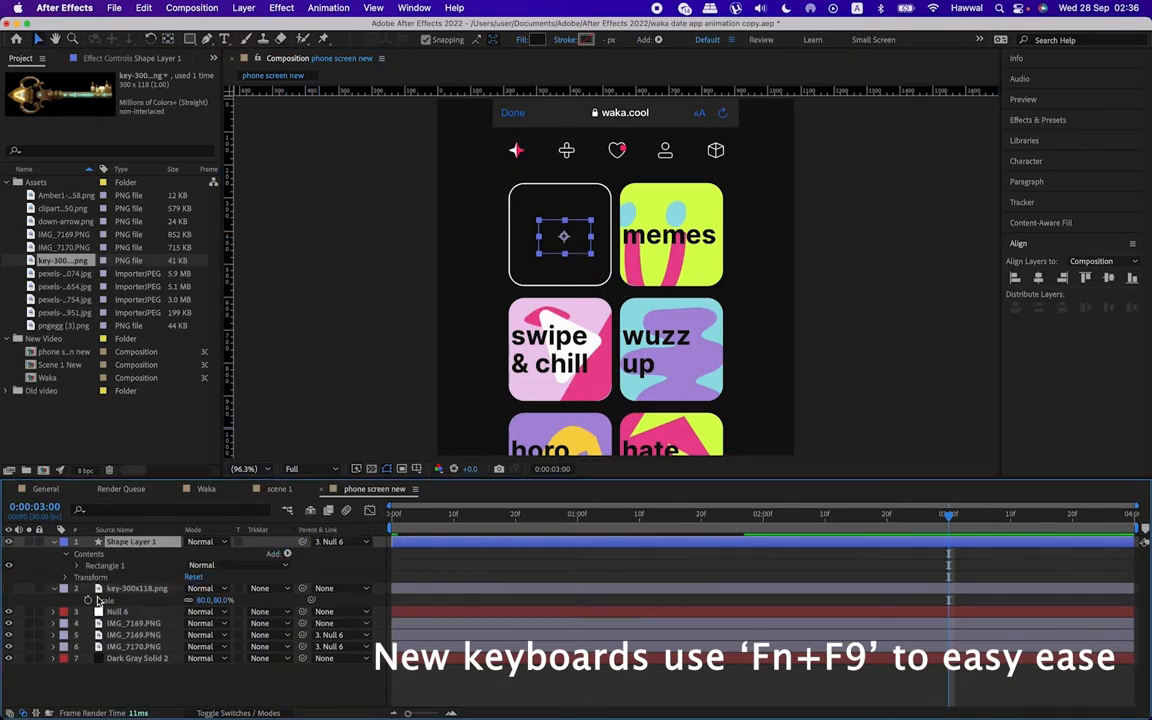
{"action": "left_click", "coordinate": [54, 589]}
{"action": "left_click", "coordinate": [54, 543]}
{"action": "left_click", "coordinate": [131, 555]}
{"action": "left_click_drag", "start_coordinate": [302, 555], "coordinate": [147, 577]}
{"action": "left_click", "coordinate": [142, 542]}
{"action": "mouse_move", "coordinate": [128, 567]}
{"action": "left_mouse_down"}
{"action": "mouse_move", "coordinate": [130, 538]}
{"action": "mouse_move", "coordinate": [139, 566]}
{"action": "mouse_move", "coordinate": [112, 559]}
{"action": "left_mouse_up"}
Step: Apply a Glow effect to the key layer with radius 111 and intensity 0.3
{"action": "key", "text": "super+5"}
{"action": "type", "text": "glow"}
{"action": "left_click_drag", "start_coordinate": [1060, 250], "coordinate": [133, 189]}
{"action": "mouse_move", "coordinate": [131, 116]}
{"action": "left_mouse_down"}
{"action": "mouse_move", "coordinate": [118, 114]}
{"action": "mouse_move", "coordinate": [150, 117]}
{"action": "mouse_move", "coordinate": [81, 134]}
{"action": "mouse_move", "coordinate": [92, 150]}
{"action": "mouse_move", "coordinate": [159, 112]}
{"action": "mouse_move", "coordinate": [75, 120]}
{"action": "mouse_move", "coordinate": [153, 130]}
{"action": "mouse_move", "coordinate": [120, 130]}
{"action": "left_mouse_up"}
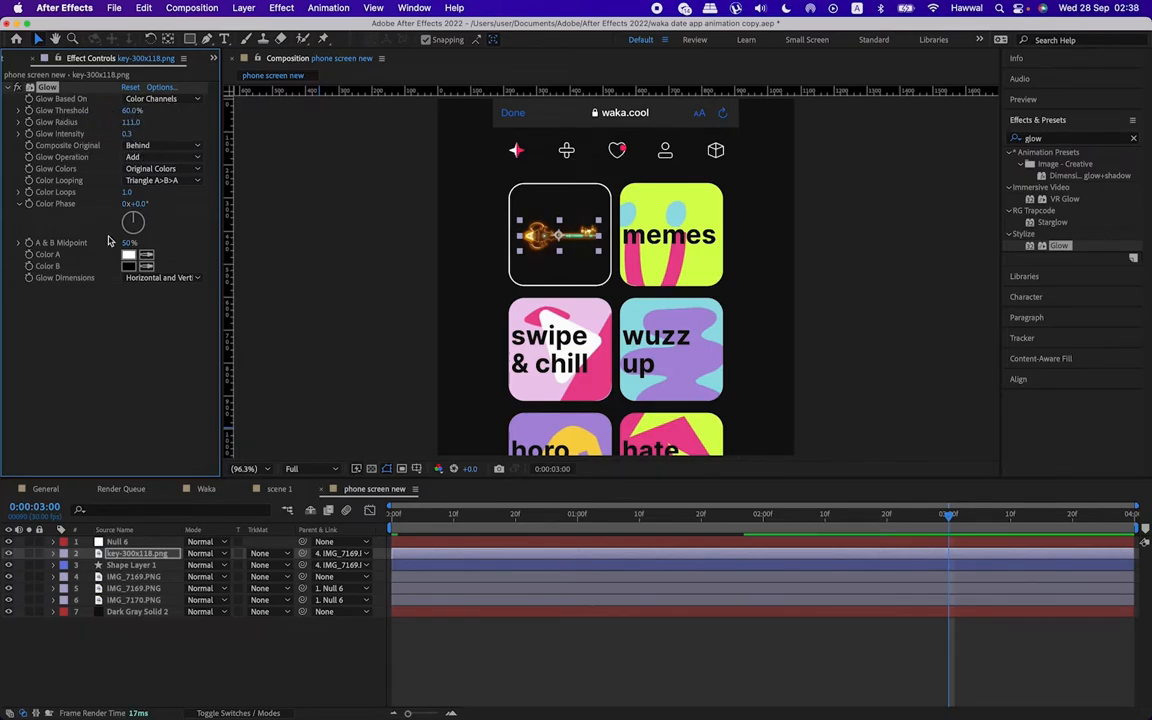
{"action": "left_click", "coordinate": [8, 88]}
Step: Show the key layer's Rotation at frame 0 and re-parent the key and rectangle layers to the lower IMG_7169.PNG layer
{"action": "left_click", "coordinate": [129, 554]}
{"action": "key", "text": "r"}
{"action": "key", "text": "Home"}
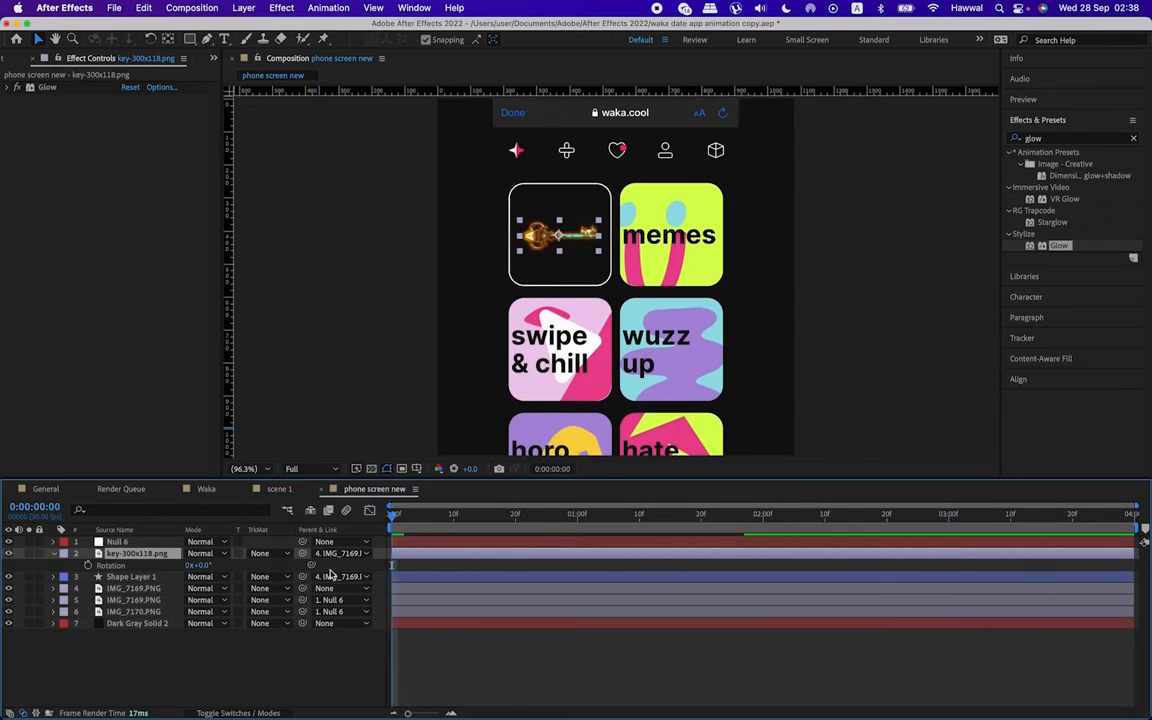
{"action": "left_click", "coordinate": [146, 579], "text": "shift"}
{"action": "left_click_drag", "start_coordinate": [303, 578], "coordinate": [139, 601]}
{"action": "left_click", "coordinate": [140, 554]}
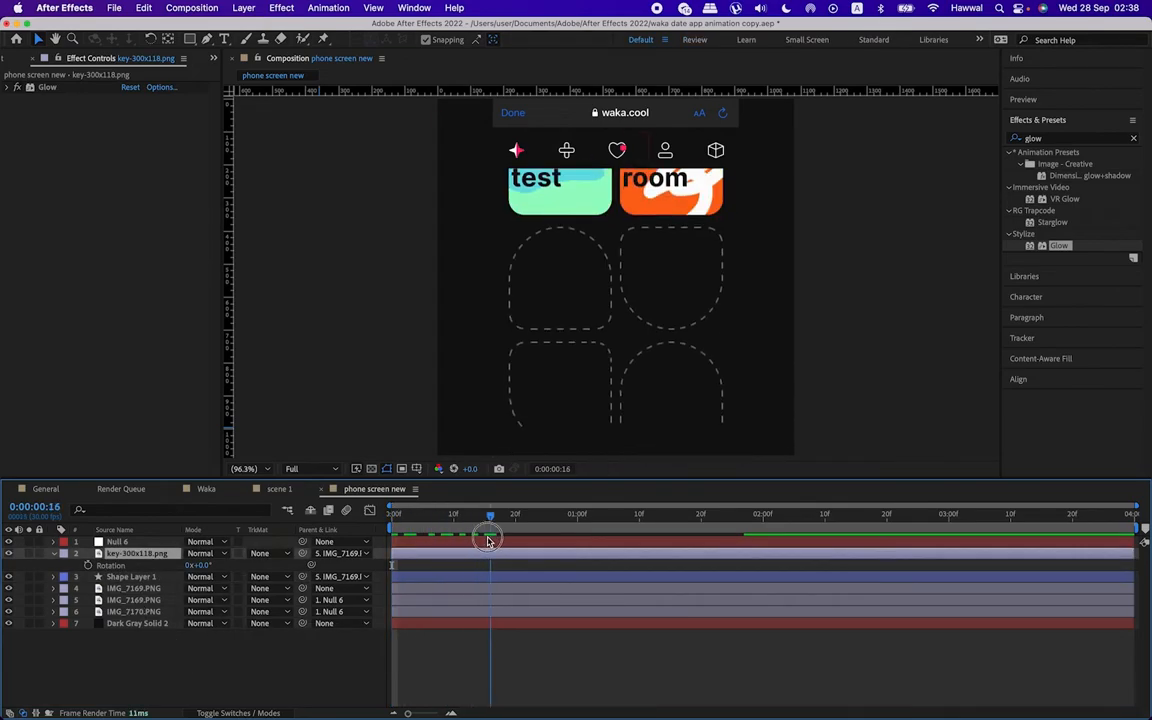
Step: Keyframe the key's Rotation at 0° on frame 0 and one full turn on frame 10, holding it with a keyframe at frame 20
{"action": "left_click", "coordinate": [87, 565]}
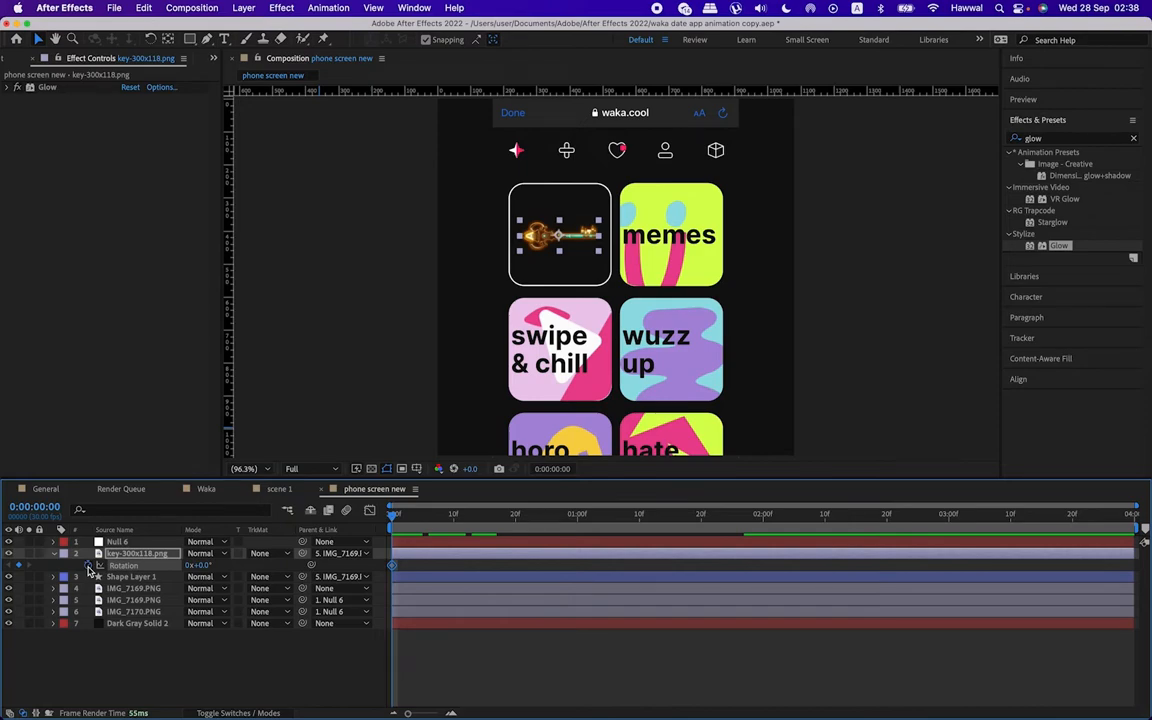
{"action": "key", "text": "shift+Page_Down"}
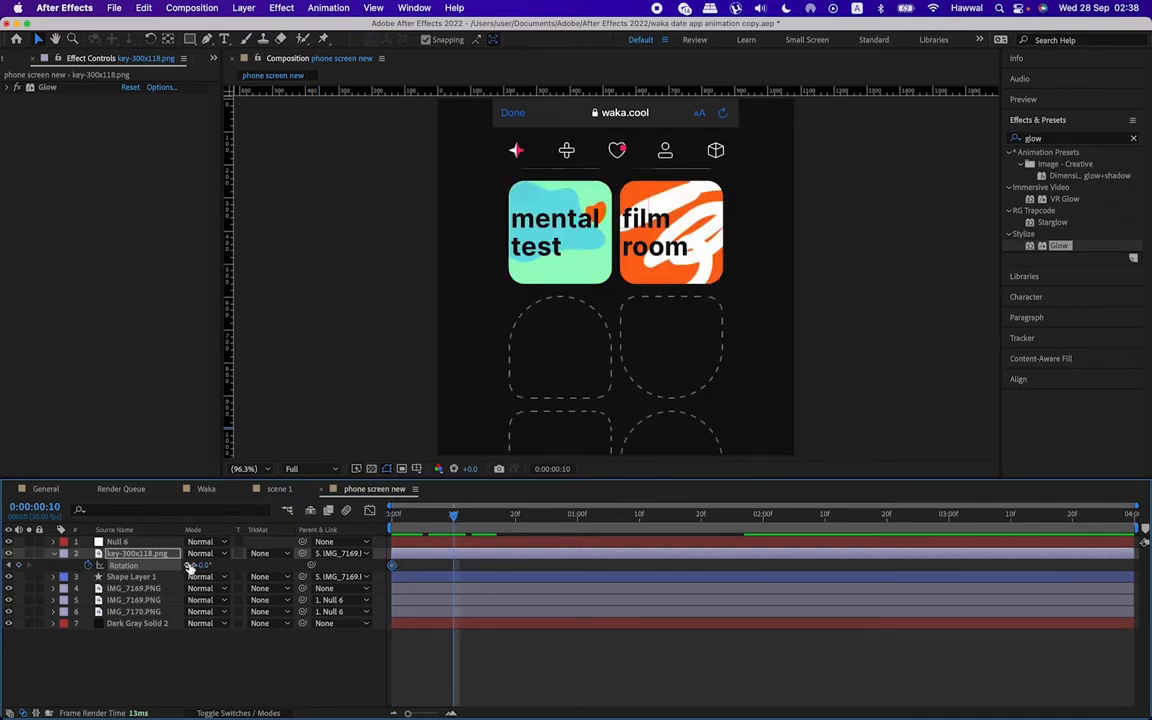
{"action": "left_click", "coordinate": [190, 566]}
{"action": "type", "text": "1"}
{"action": "key", "text": "Return"}
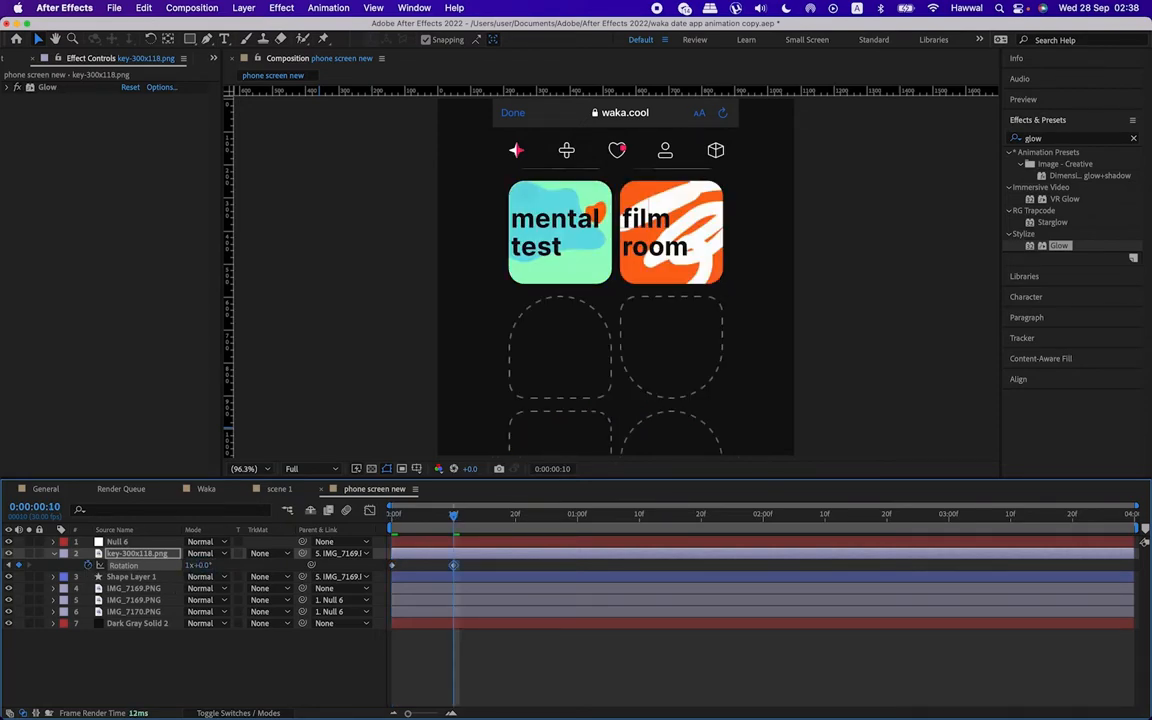
{"action": "key", "text": "shift+Page_Down"}
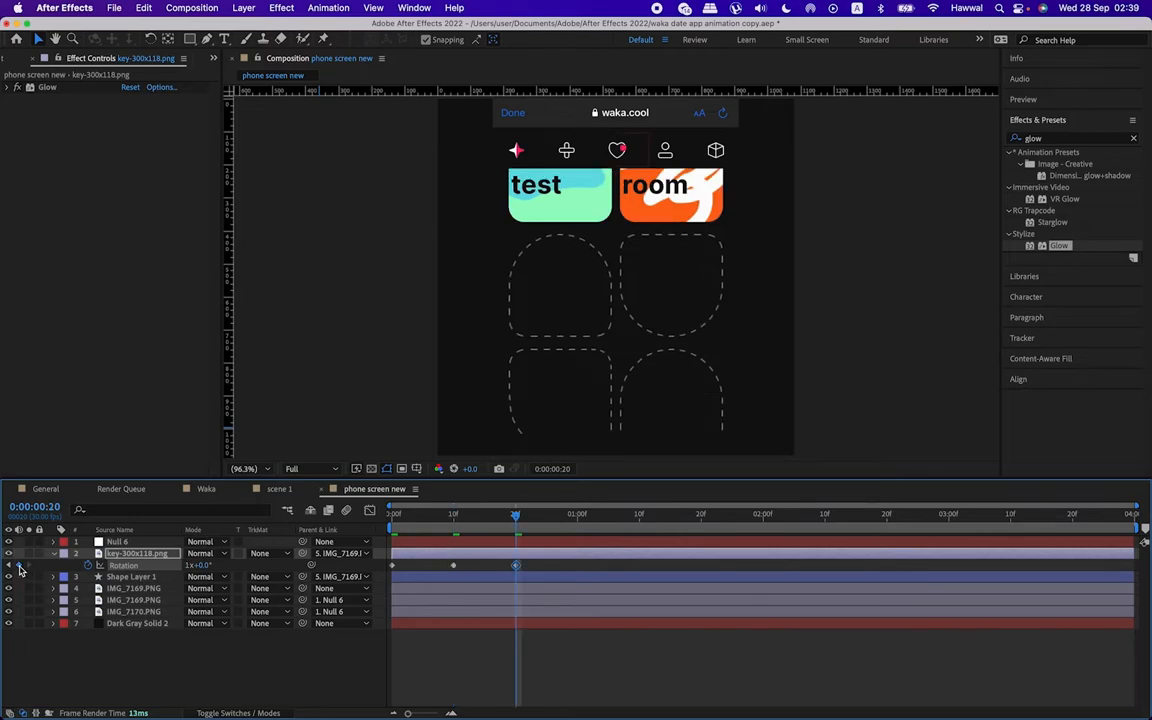
Step: Loop the key's Rotation with the expression loopOut() and preview the result
{"action": "left_click", "coordinate": [88, 566], "text": "alt"}
{"action": "type", "text": "loopOut("}
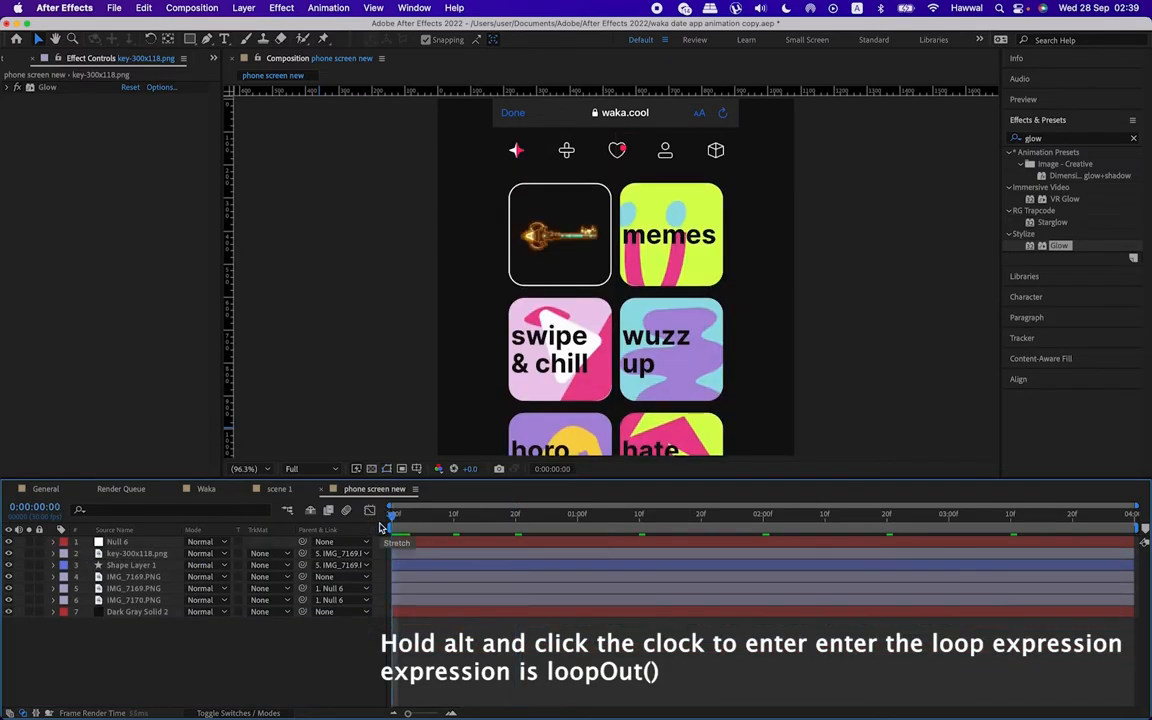
{"action": "key", "text": "space"}
{"action": "key", "text": "space"}
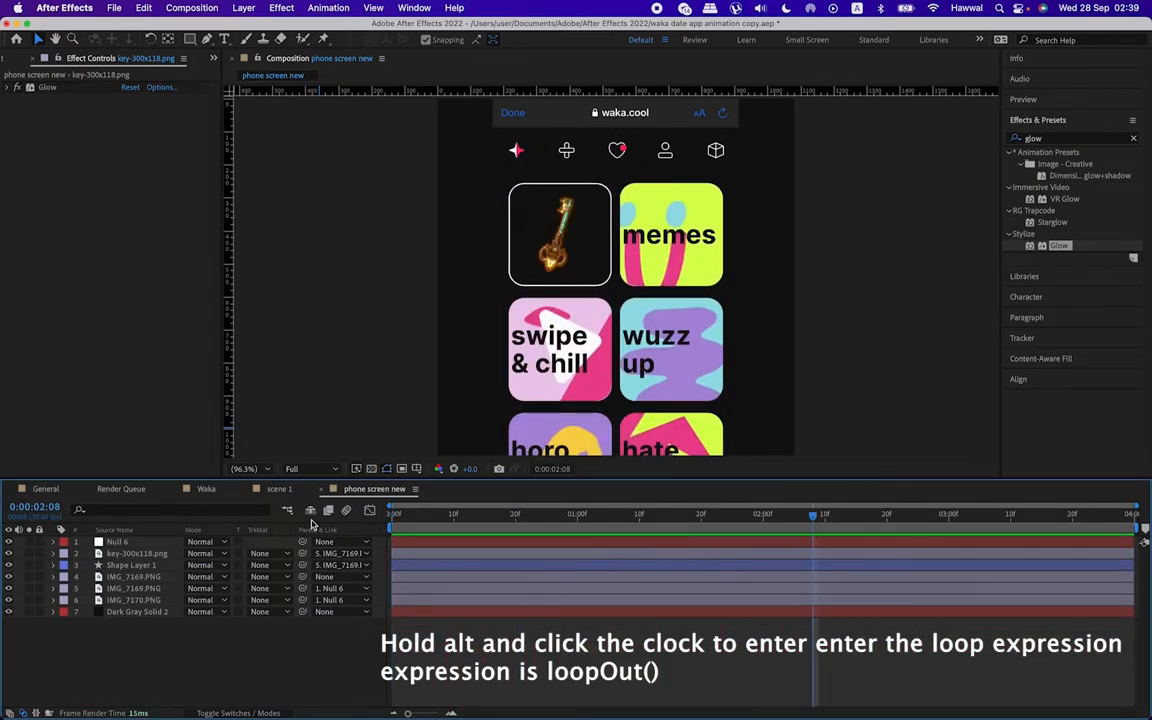
Step: Move the key and rectangle layers below the upper IMG_7169.PNG layer and preview the animation
{"action": "left_click", "coordinate": [136, 554]}
{"action": "left_click", "coordinate": [138, 568], "text": "shift"}
{"action": "left_click_drag", "start_coordinate": [138, 571], "coordinate": [176, 584]}
{"action": "left_click_drag", "start_coordinate": [398, 515], "coordinate": [350, 515]}
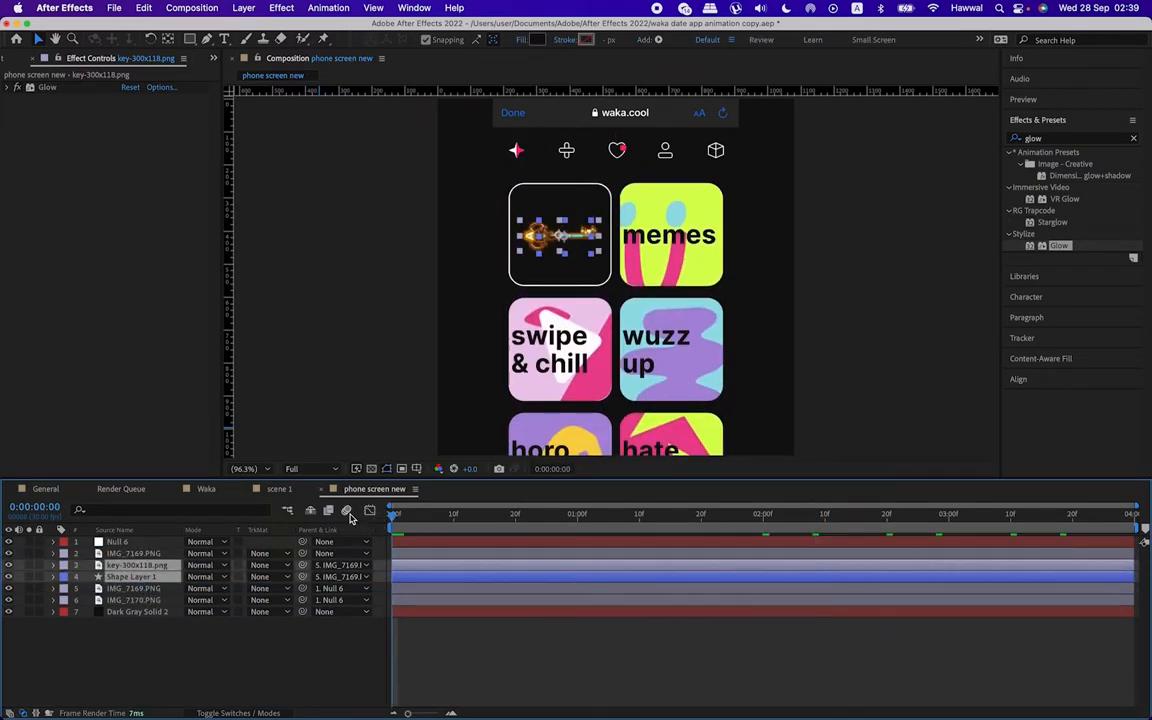
{"action": "key", "text": "space"}
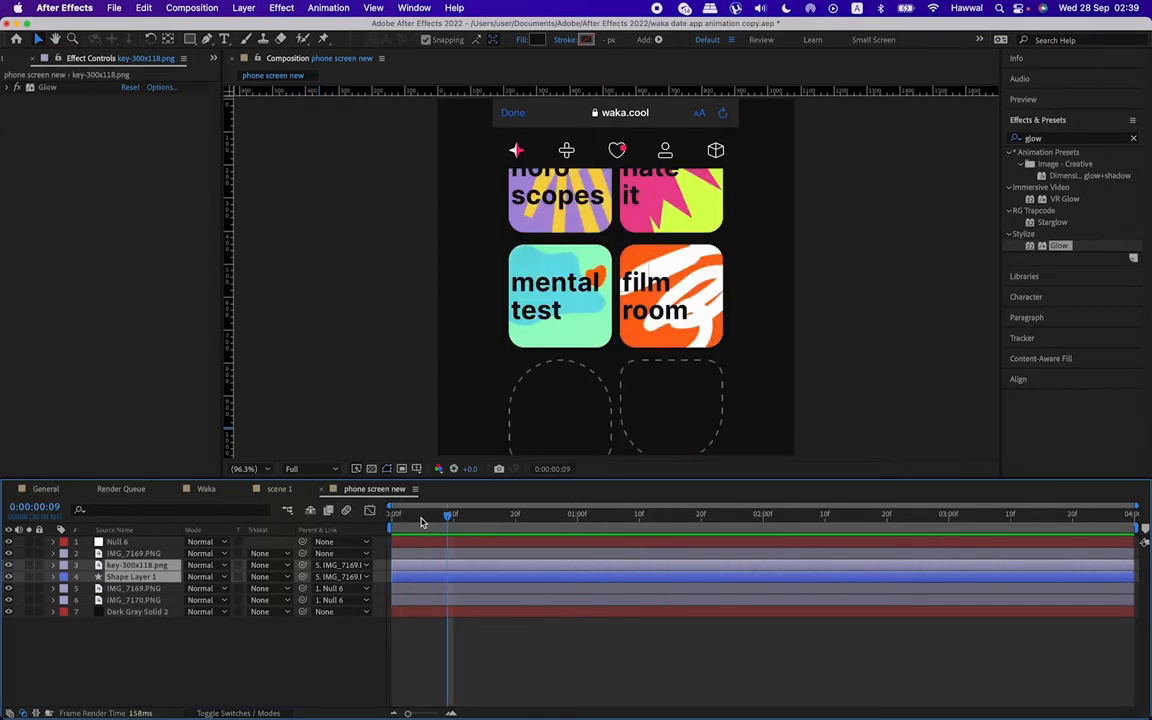
{"action": "key", "text": "space"}
Step: Reveal the key layer's Rotation keyframes and apply Easy Ease to them
{"action": "left_click", "coordinate": [136, 589]}
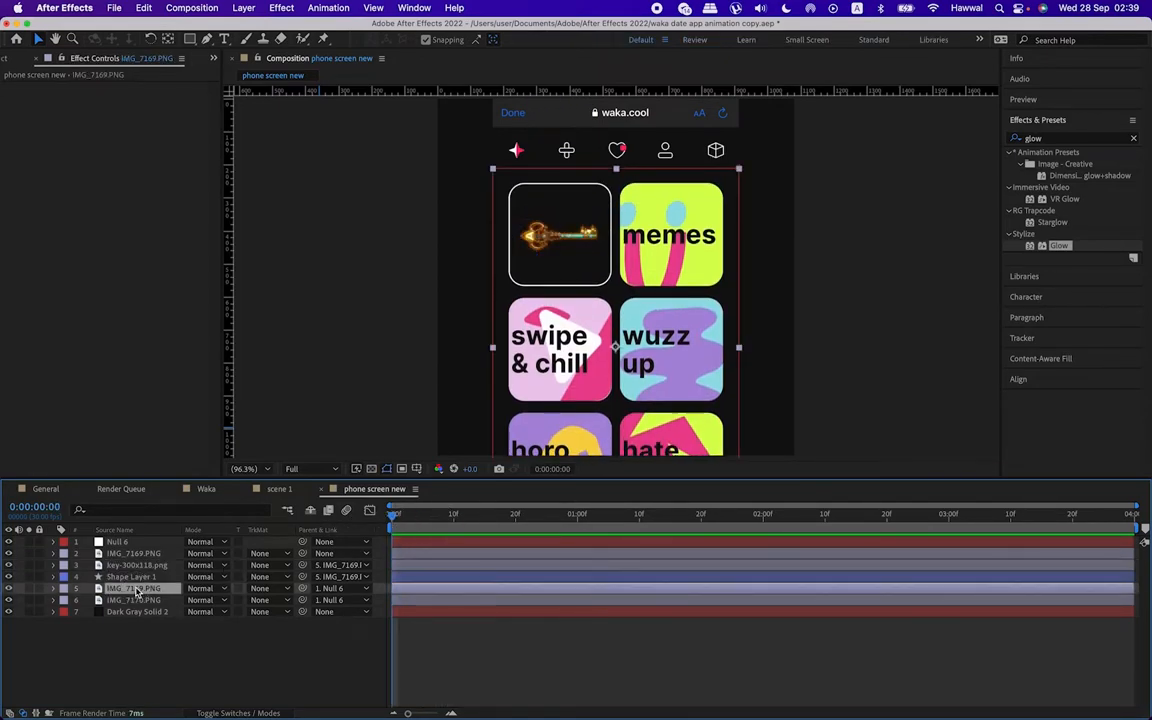
{"action": "left_click", "coordinate": [139, 566]}
{"action": "key", "text": "u"}
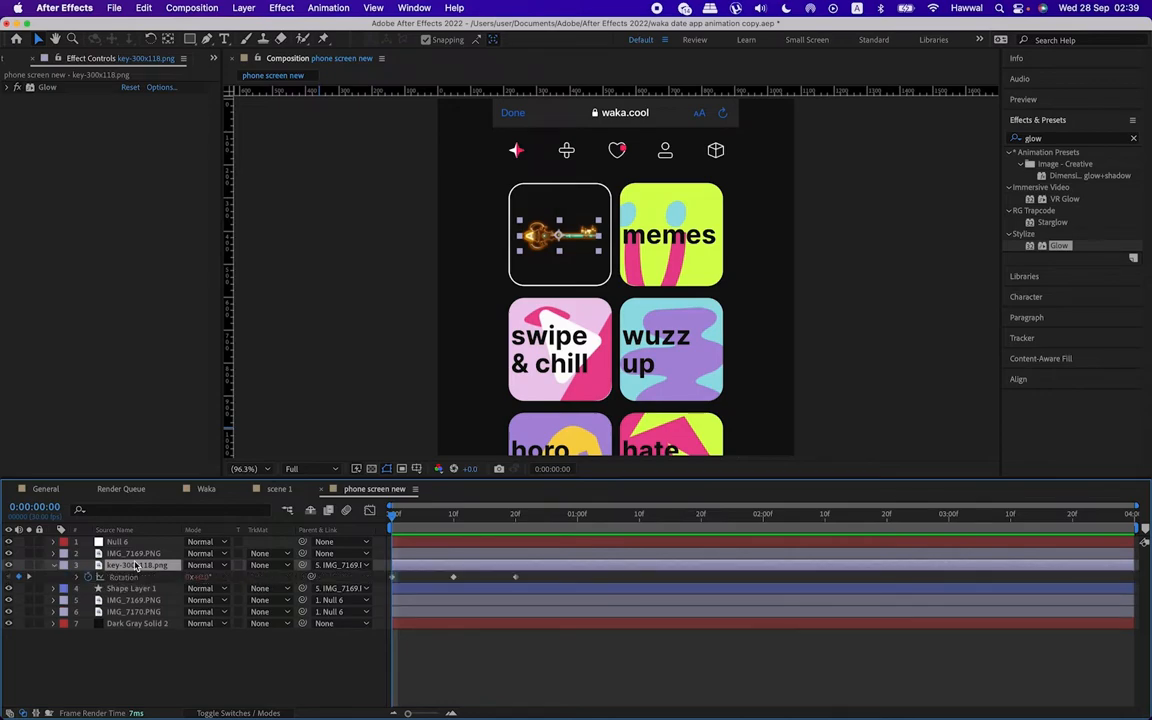
{"action": "key", "text": "F9"}
Step: Retime the key's second Rotation keyframe to frame 15 and the third to 1:05, previewing the spin
{"action": "key", "text": "k"}
{"action": "key", "text": "k"}
{"action": "left_click_drag", "start_coordinate": [440, 573], "coordinate": [640, 580]}
{"action": "key", "text": "space"}
{"action": "left_click", "coordinate": [516, 516]}
{"action": "left_click_drag", "start_coordinate": [516, 577], "coordinate": [484, 584]}
{"action": "key", "text": "space"}
{"action": "left_click_drag", "start_coordinate": [639, 579], "coordinate": [604, 580]}
{"action": "left_click_drag", "start_coordinate": [400, 516], "coordinate": [375, 517]}
{"action": "key", "text": "space"}
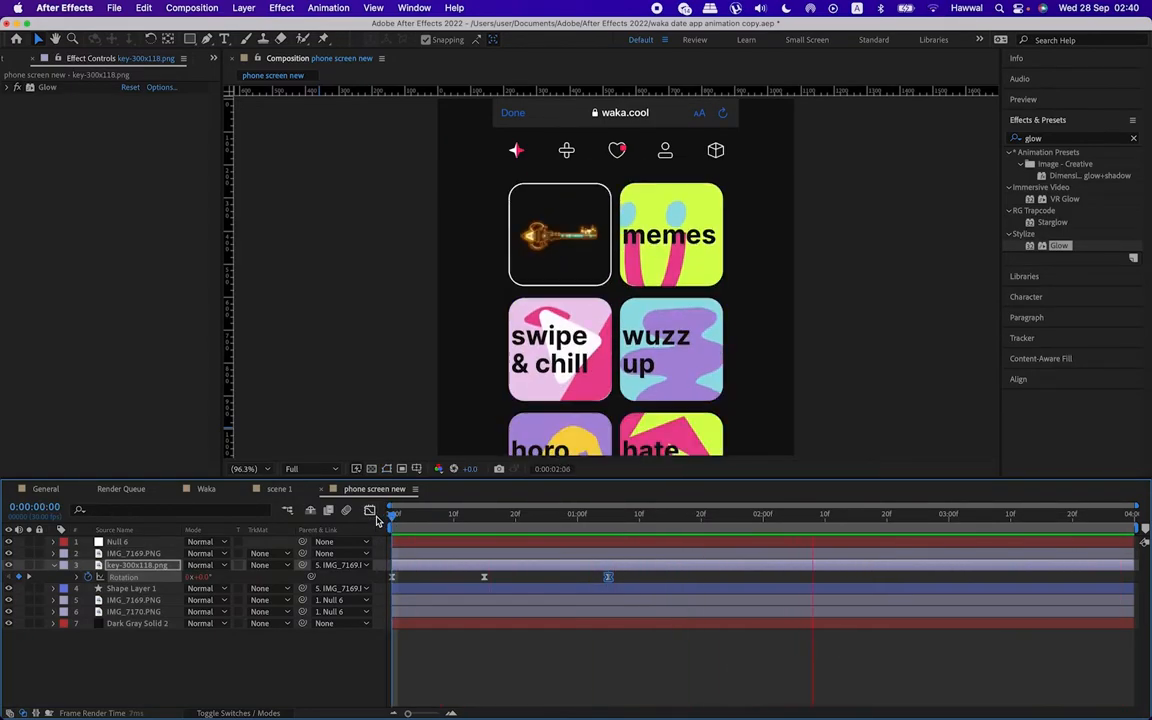
{"action": "key", "text": "space"}
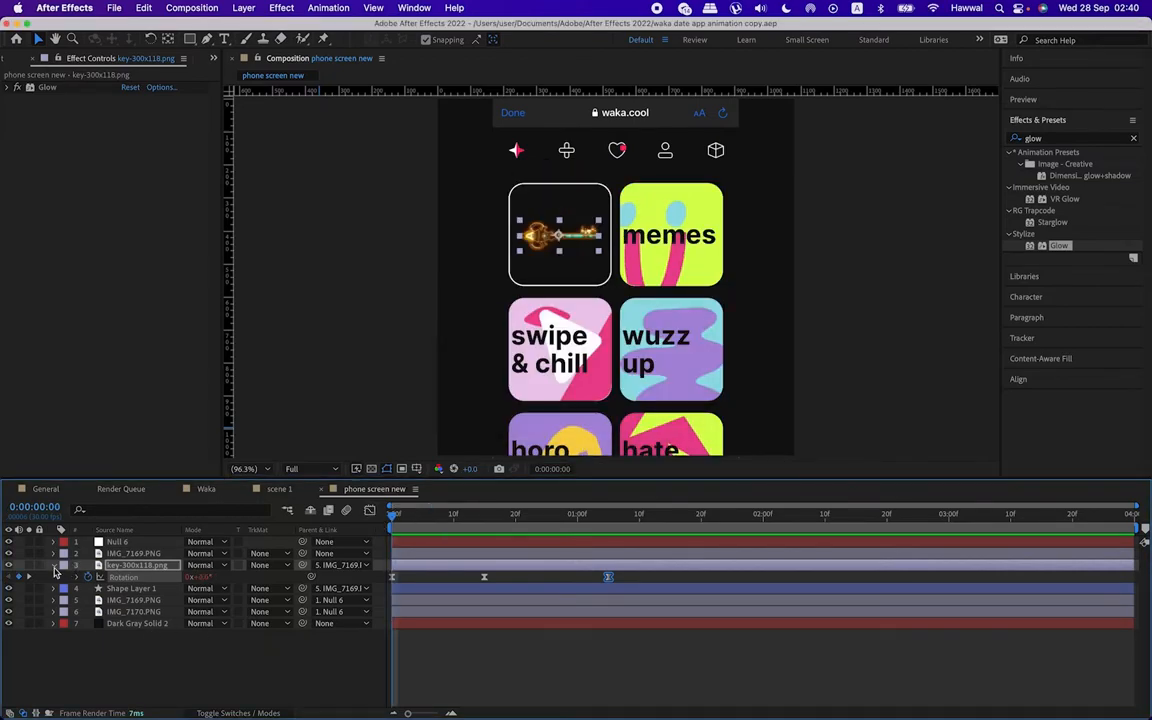
Step: Add the Portal composition from the Old video folder's Portal.aep folder as a layer directly below Null 6
{"action": "left_click", "coordinate": [205, 656]}
{"action": "key", "text": "super+0"}
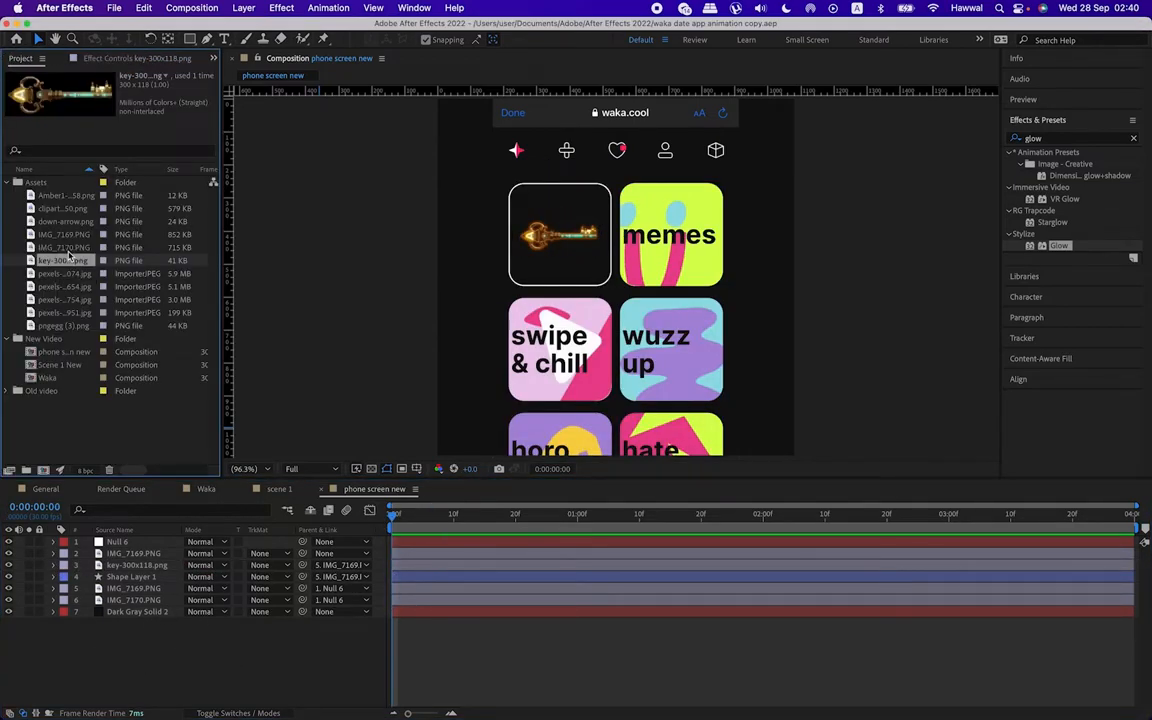
{"action": "left_click", "coordinate": [7, 391]}
{"action": "scroll", "coordinate": [55, 333], "scroll_direction": "down", "scroll_amount": 5}
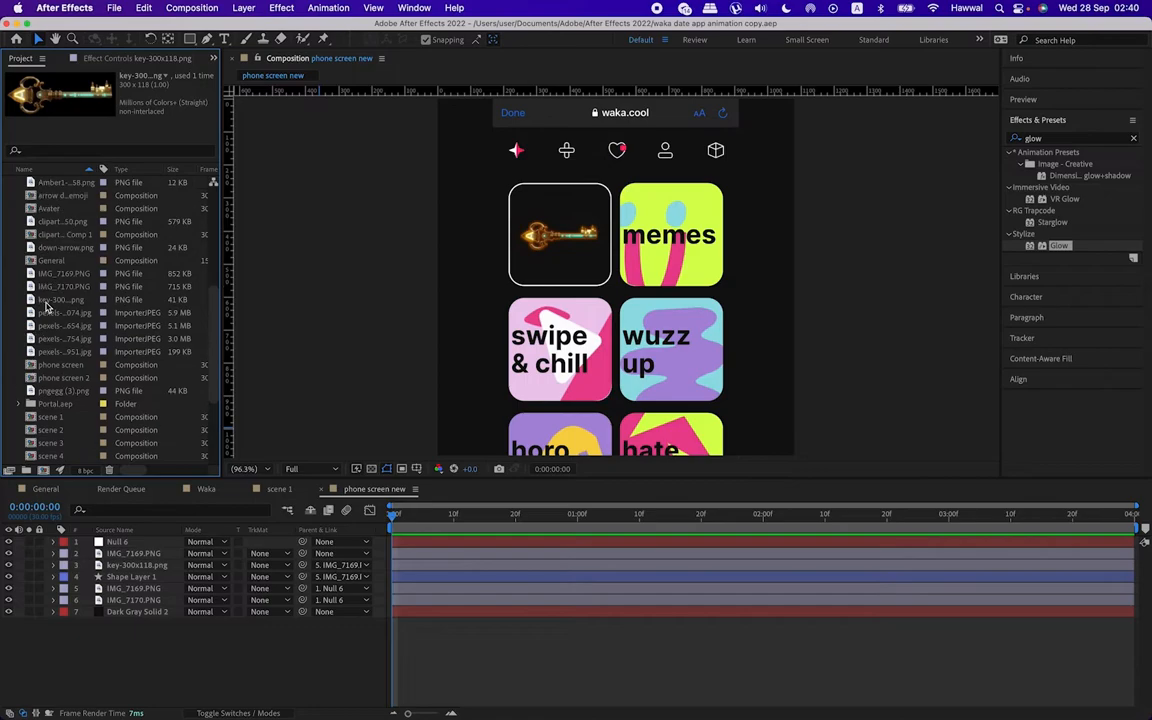
{"action": "scroll", "coordinate": [46, 307], "scroll_direction": "down", "scroll_amount": 6}
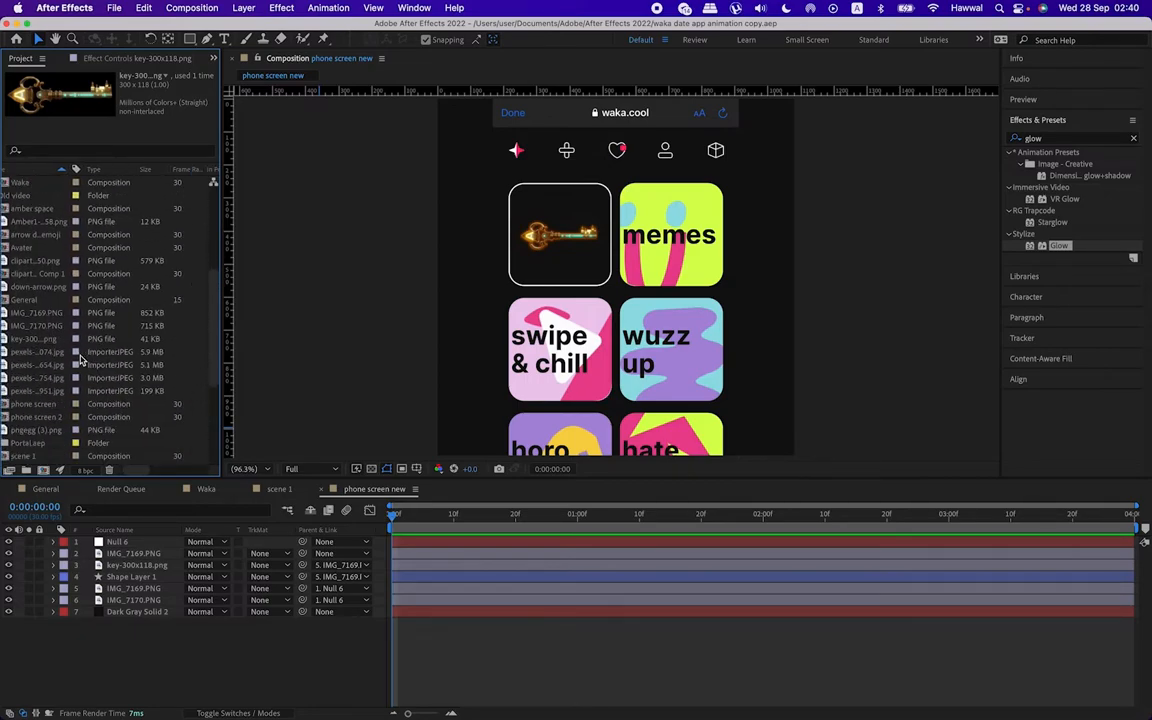
{"action": "scroll", "coordinate": [81, 361], "scroll_direction": "down", "scroll_amount": 5}
{"action": "double_click", "coordinate": [60, 261]}
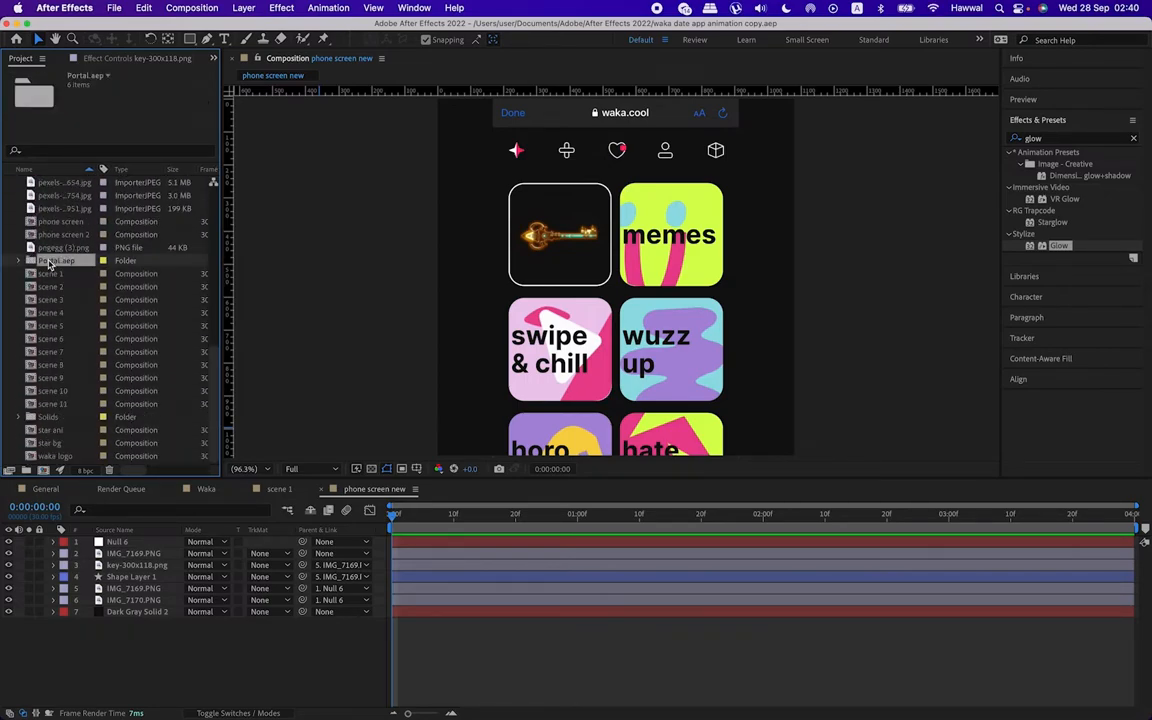
{"action": "left_click", "coordinate": [63, 274]}
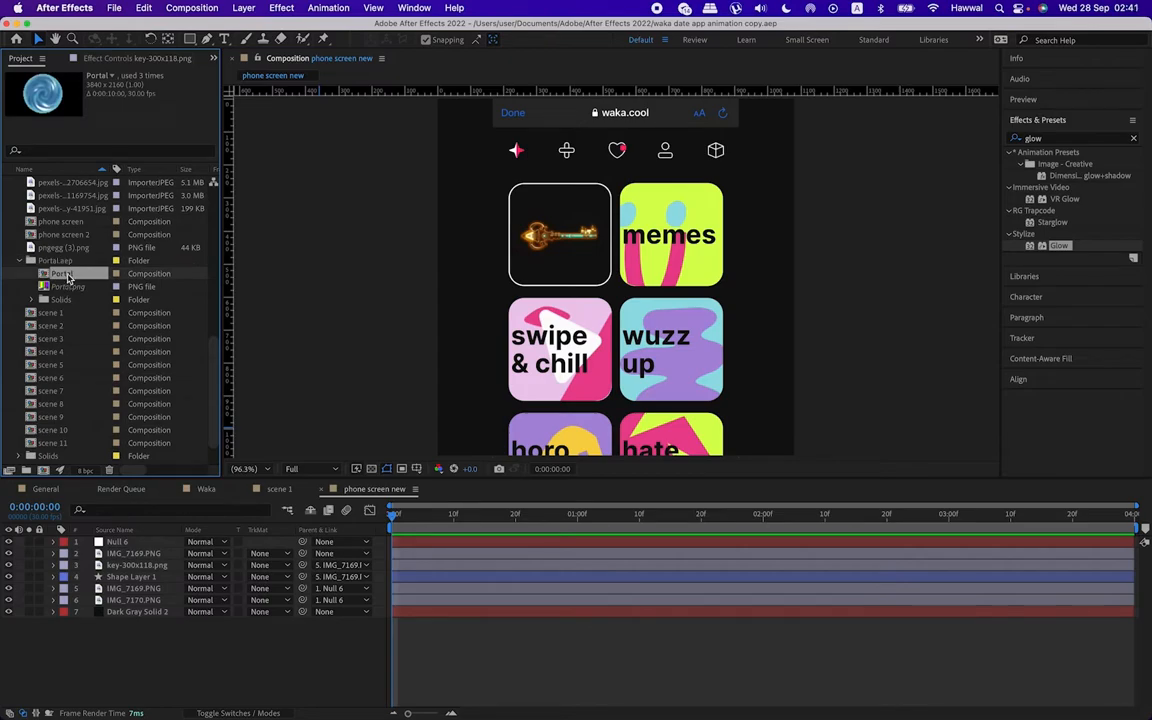
{"action": "scroll", "coordinate": [40, 320], "scroll_direction": "down", "scroll_amount": 3}
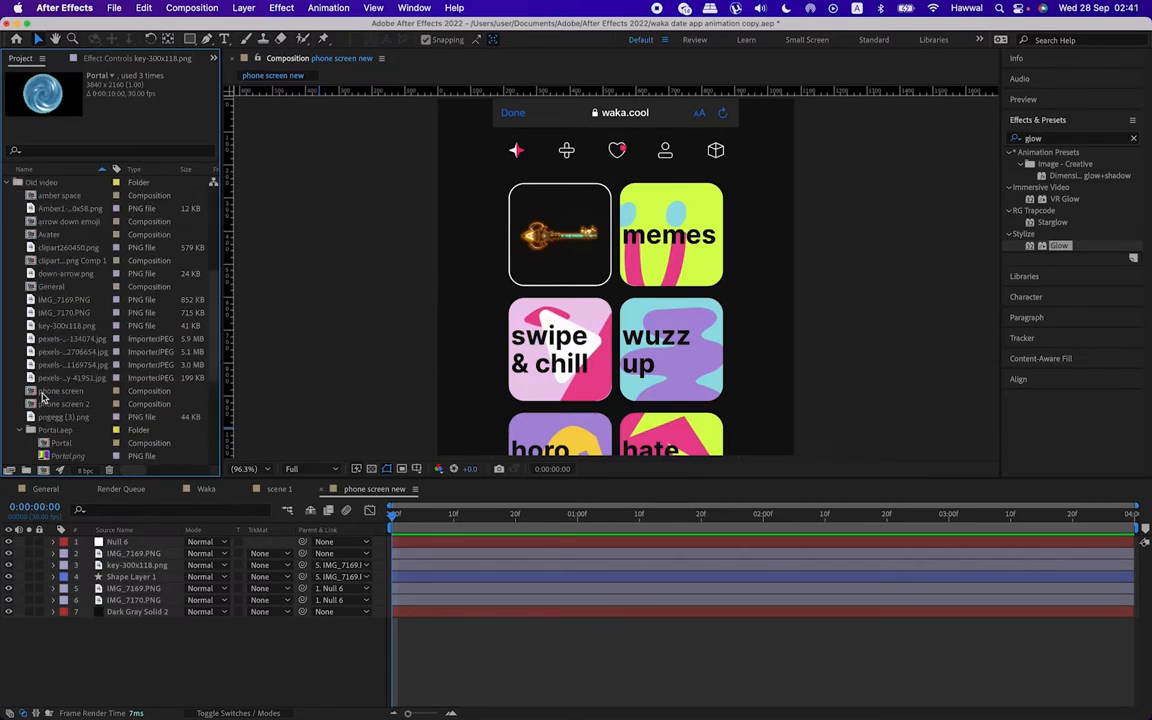
{"action": "left_click_drag", "start_coordinate": [54, 238], "coordinate": [118, 552]}
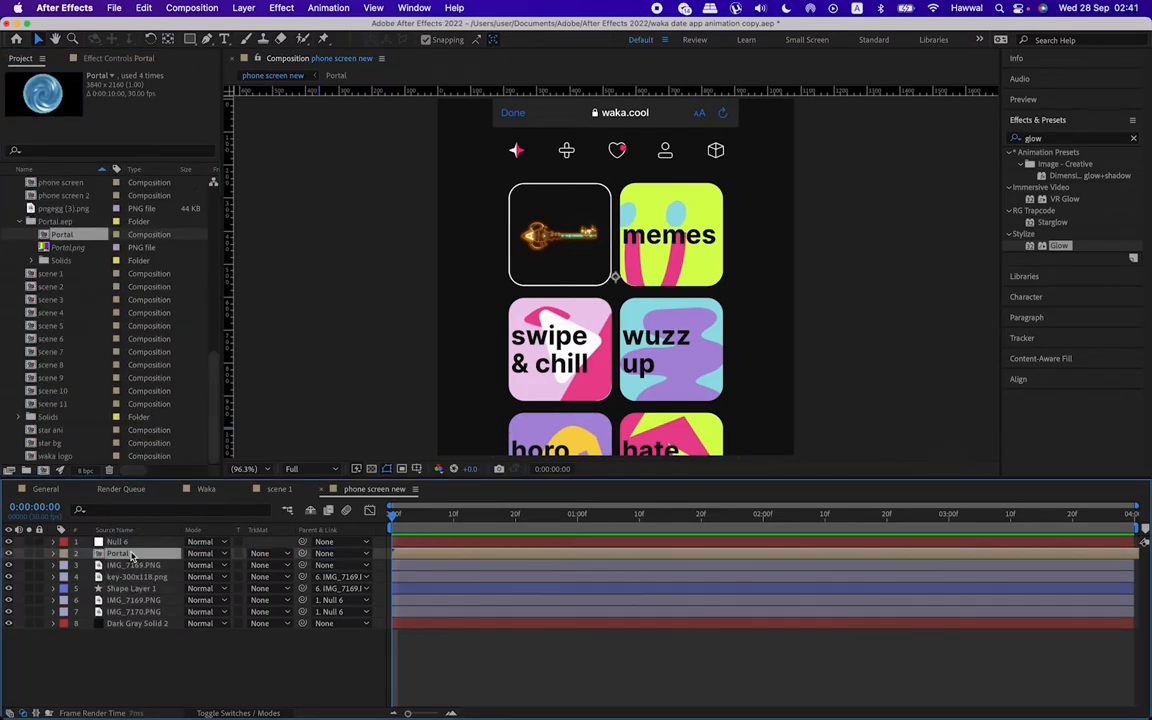
Step: Collapse the Portal.aep and Old video folders so only the top-level project folders are listed
{"action": "left_click", "coordinate": [19, 222]}
{"action": "scroll", "coordinate": [66, 244], "scroll_direction": "up", "scroll_amount": 10}
{"action": "left_click", "coordinate": [7, 391]}
{"action": "left_click", "coordinate": [17, 339]}
{"action": "left_click", "coordinate": [17, 182]}
Step: Scale the Portal layer down and center it inside the outlined key tile
{"action": "left_click", "coordinate": [117, 553]}
{"action": "key", "text": "s"}
{"action": "mouse_move", "coordinate": [210, 565]}
{"action": "left_mouse_down"}
{"action": "mouse_move", "coordinate": [154, 571]}
{"action": "mouse_move", "coordinate": [160, 600]}
{"action": "mouse_move", "coordinate": [195, 566]}
{"action": "left_mouse_up"}
{"action": "left_click_drag", "start_coordinate": [611, 288], "coordinate": [559, 246]}
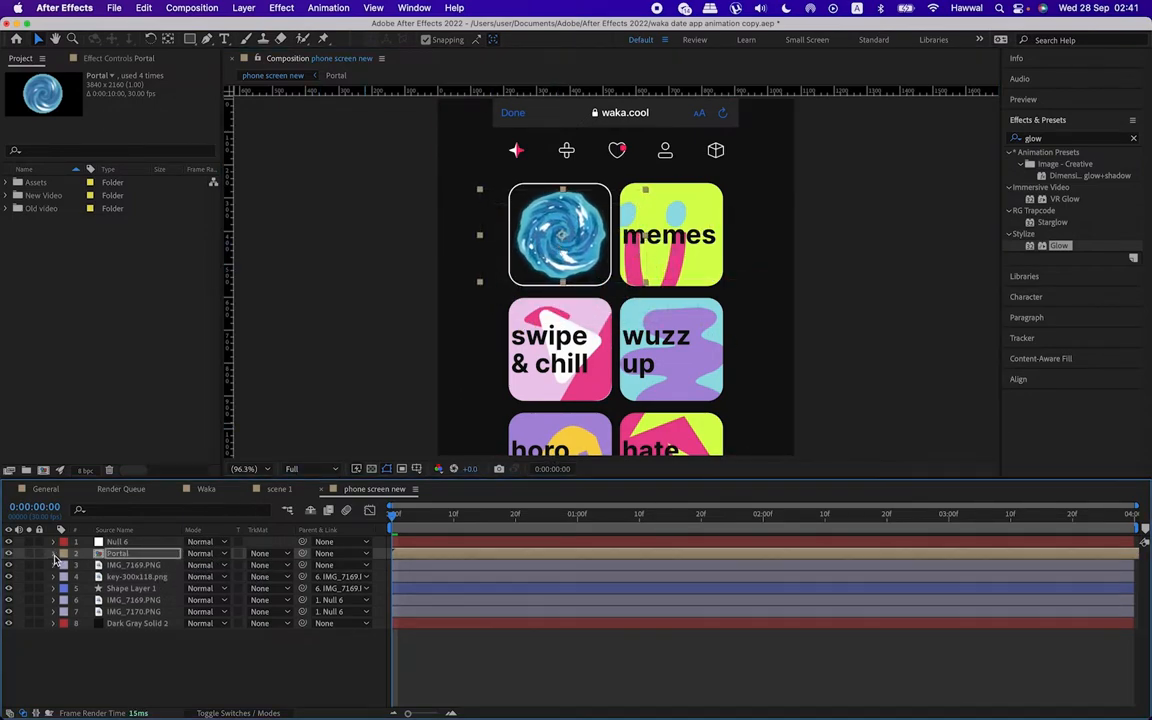
Step: Place the Portal layer directly below the key layer, parented to the lower IMG_7169.PNG layer, and preview the result
{"action": "left_click_drag", "start_coordinate": [136, 552], "coordinate": [137, 579]}
{"action": "left_click_drag", "start_coordinate": [302, 577], "coordinate": [136, 609]}
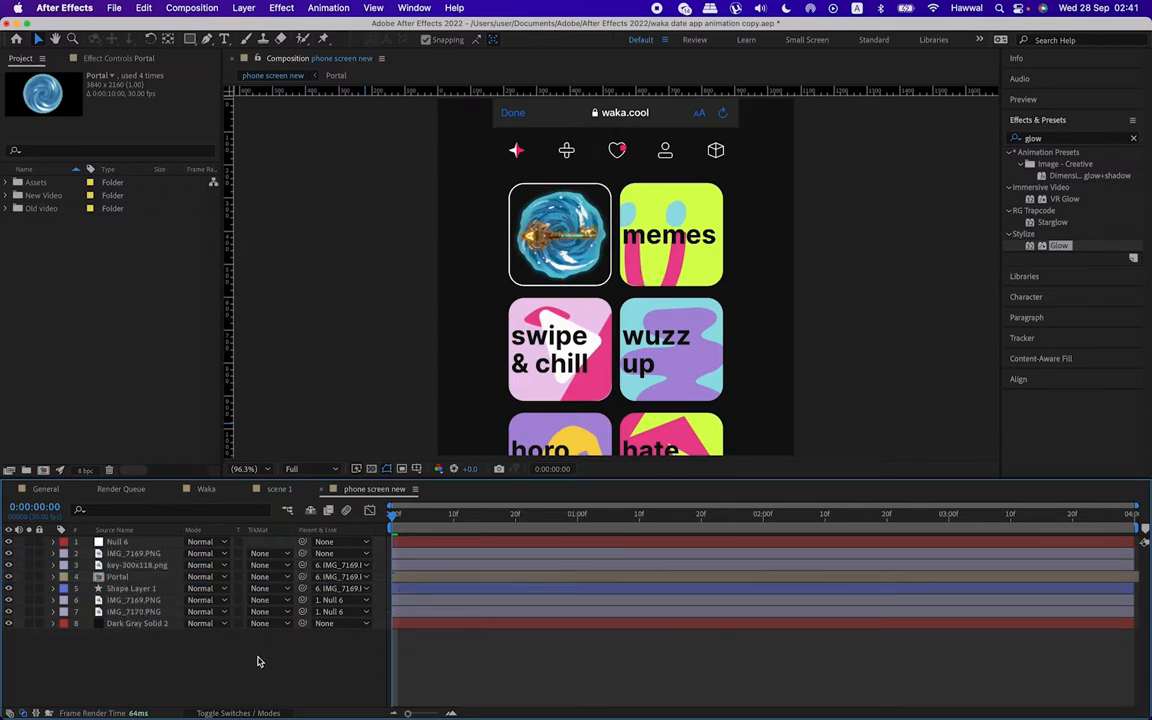
{"action": "left_click", "coordinate": [820, 516]}
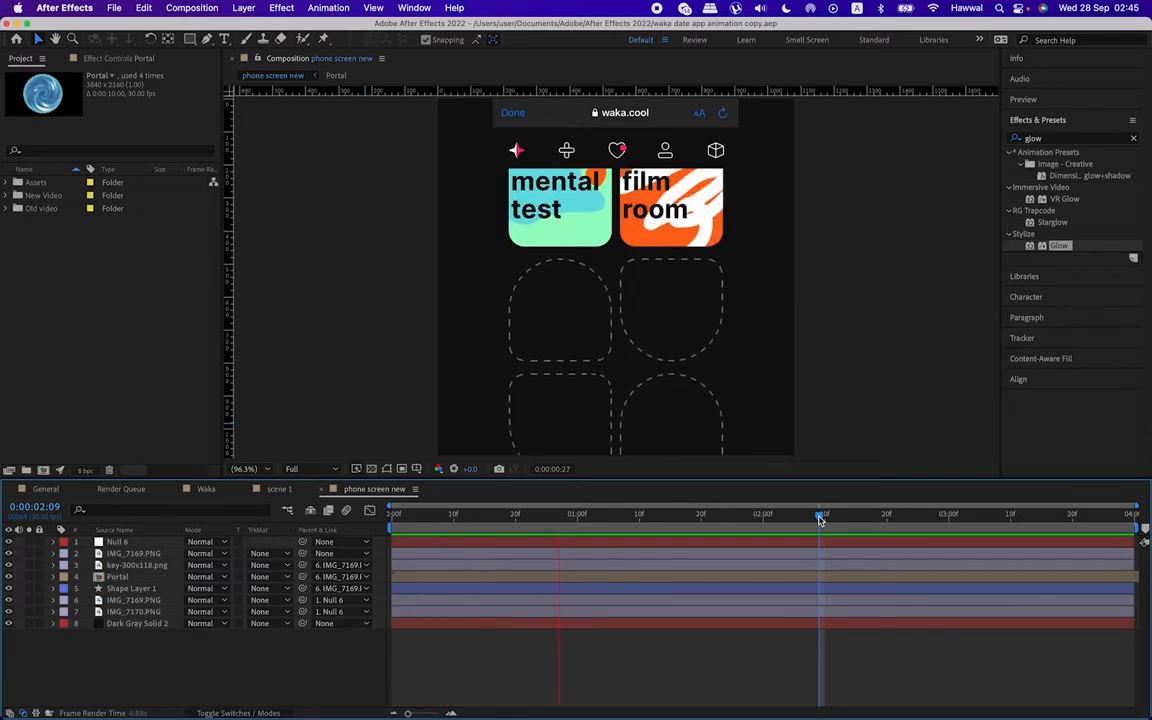
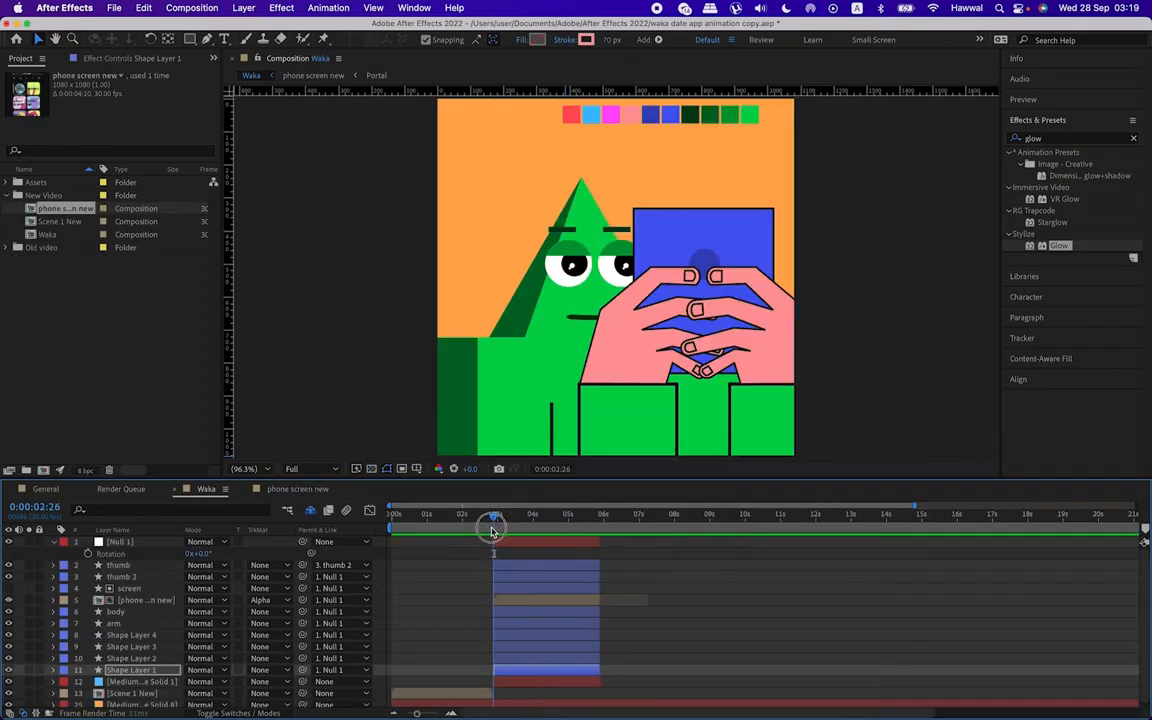
Step: Examine which shape layers make up the arm, hand and fingers at 2:27 in the Waka composition
{"action": "mouse_move", "coordinate": [492, 517]}
{"action": "left_mouse_down"}
{"action": "mouse_move", "coordinate": [555, 522]}
{"action": "mouse_move", "coordinate": [495, 532]}
{"action": "left_mouse_up"}
{"action": "key", "text": "super+Left"}
{"action": "key", "text": "super+Left"}
{"action": "key", "text": "super+Right"}
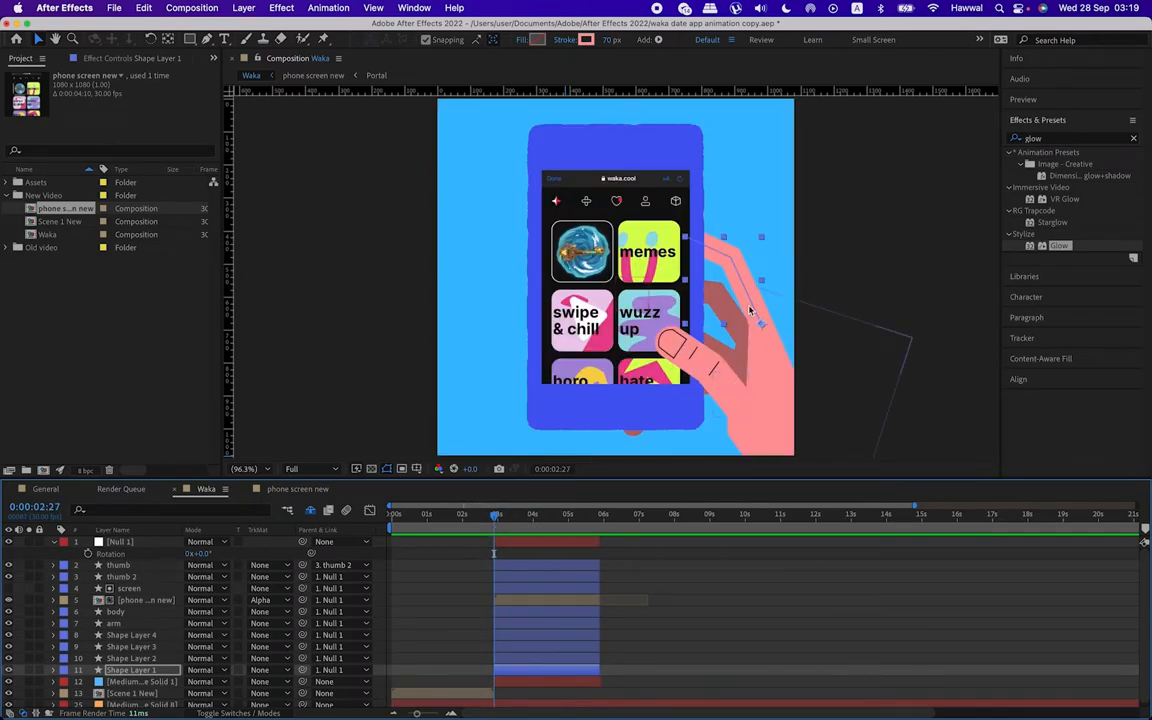
{"action": "left_click", "coordinate": [513, 612]}
{"action": "left_click", "coordinate": [517, 625]}
{"action": "left_click", "coordinate": [525, 637]}
{"action": "left_click", "coordinate": [534, 648]}
{"action": "left_click", "coordinate": [533, 660]}
{"action": "left_click", "coordinate": [540, 670]}
{"action": "left_click", "coordinate": [545, 660]}
{"action": "left_click", "coordinate": [554, 648]}
{"action": "left_click", "coordinate": [562, 638]}
Step: Reveal the thumb layer's Rotation and start keyframing it at 2:27
{"action": "left_click", "coordinate": [140, 566]}
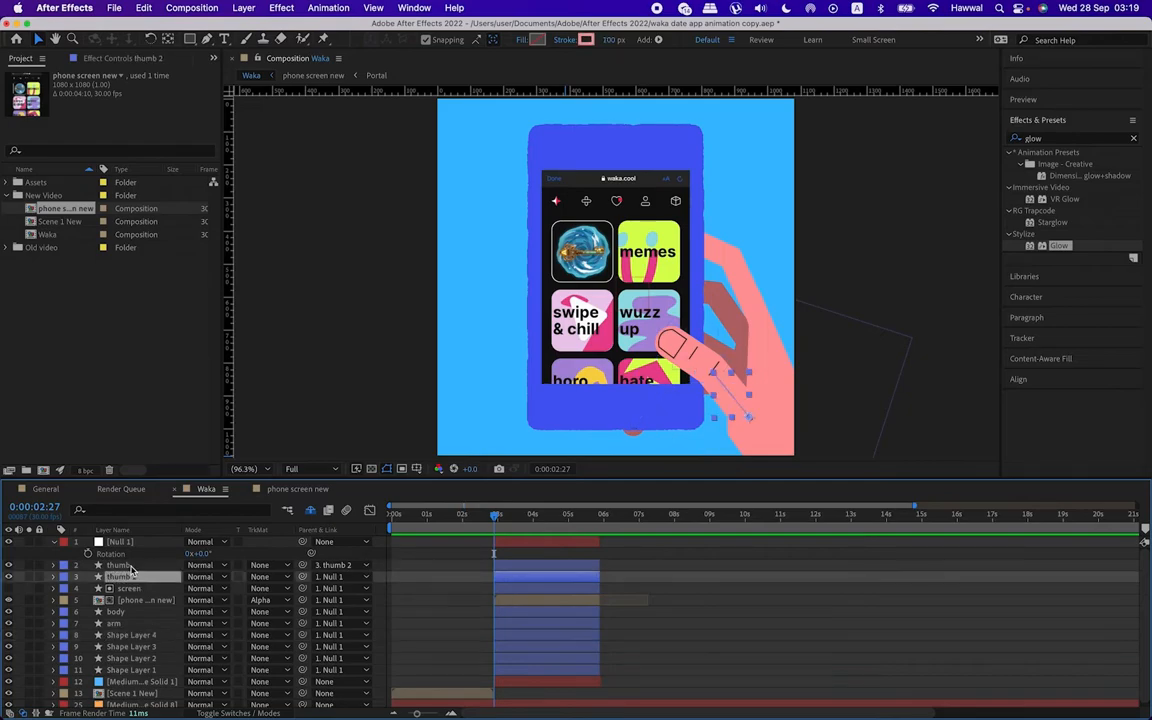
{"action": "key", "text": "r"}
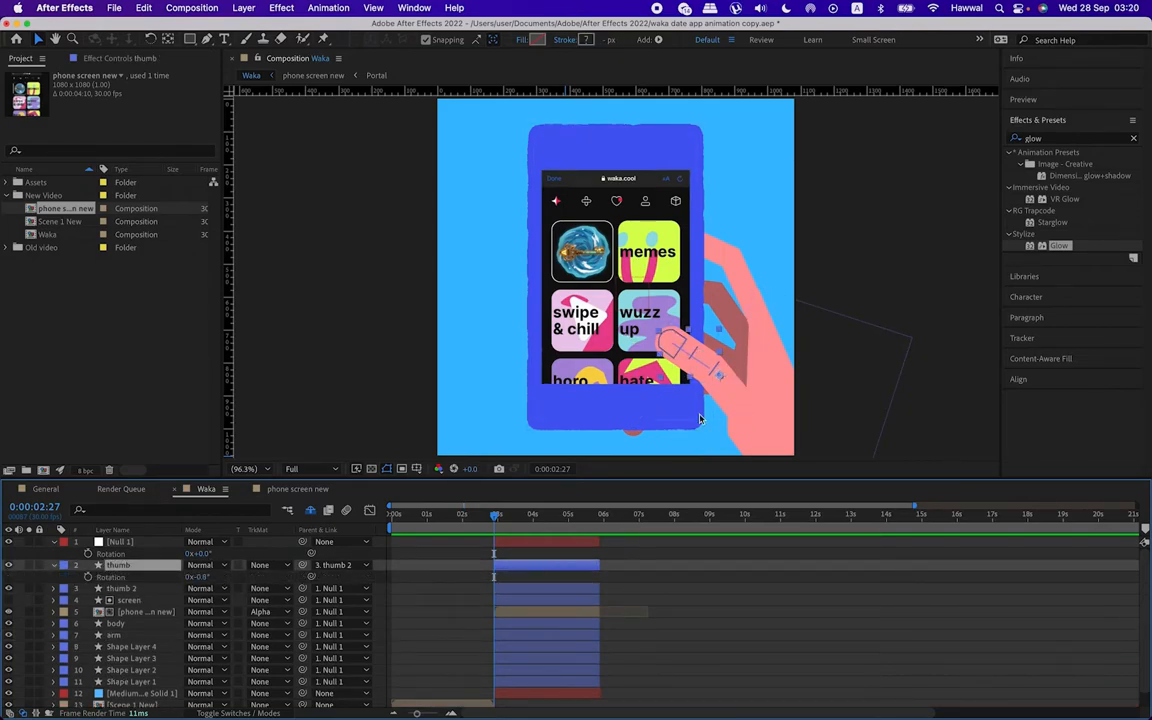
{"action": "left_click_drag", "start_coordinate": [496, 517], "coordinate": [496, 517]}
{"action": "left_click", "coordinate": [88, 578]}
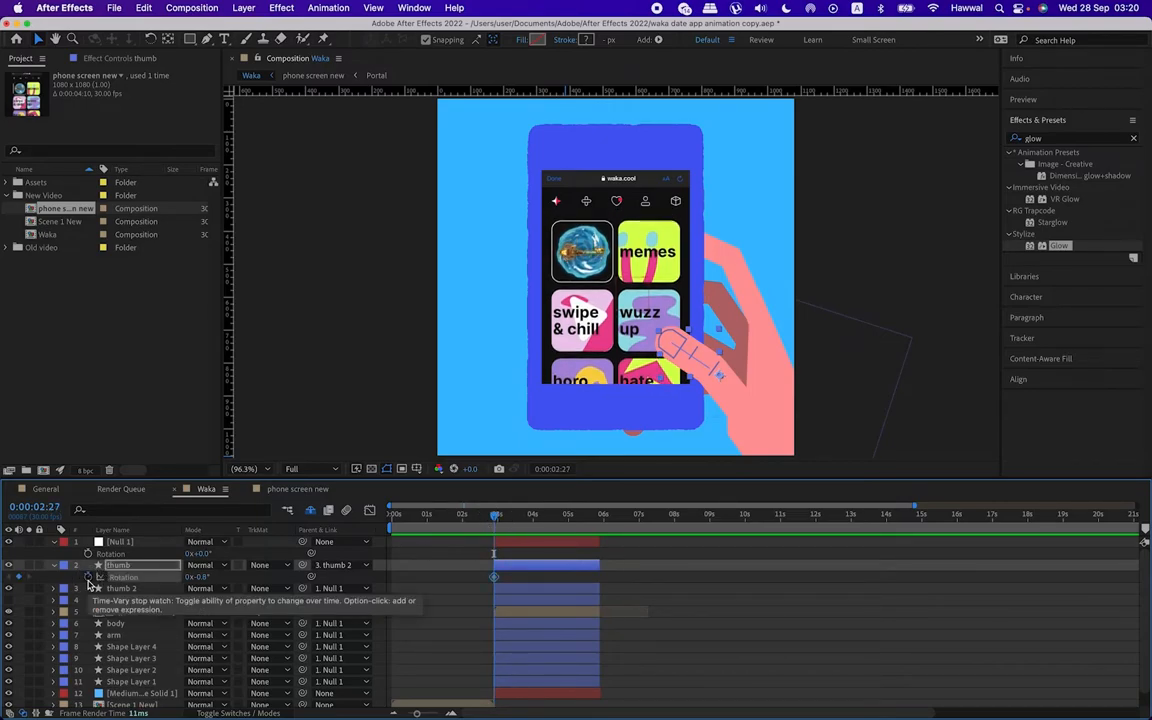
Step: Add a Rotation keyframe of 3.2° to the thumb layer at 3:03
{"action": "key", "text": "Page_Down"}
{"action": "key", "text": "Page_Down"}
{"action": "key", "text": "Page_Down"}
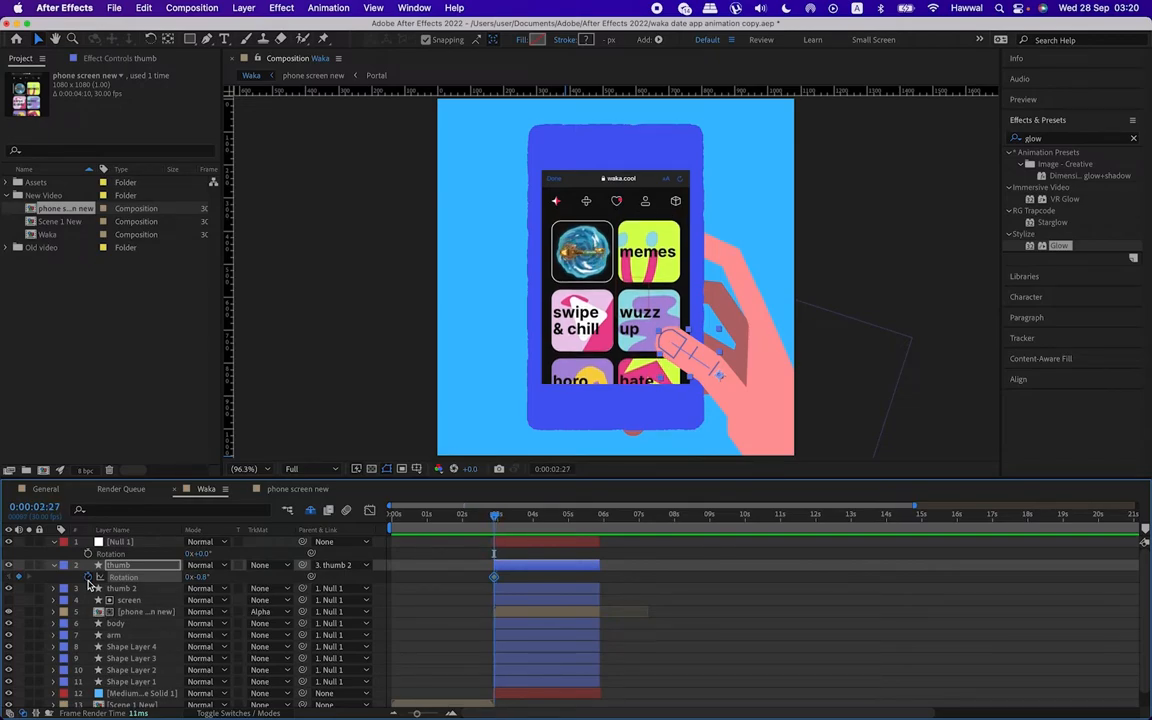
{"action": "key", "text": "Page_Down"}
{"action": "key", "text": "Page_Down"}
{"action": "key", "text": "Page_Down"}
{"action": "key", "text": "Page_Down"}
{"action": "key", "text": "Page_Down"}
{"action": "key", "text": "Page_Down"}
{"action": "key", "text": "Page_Down"}
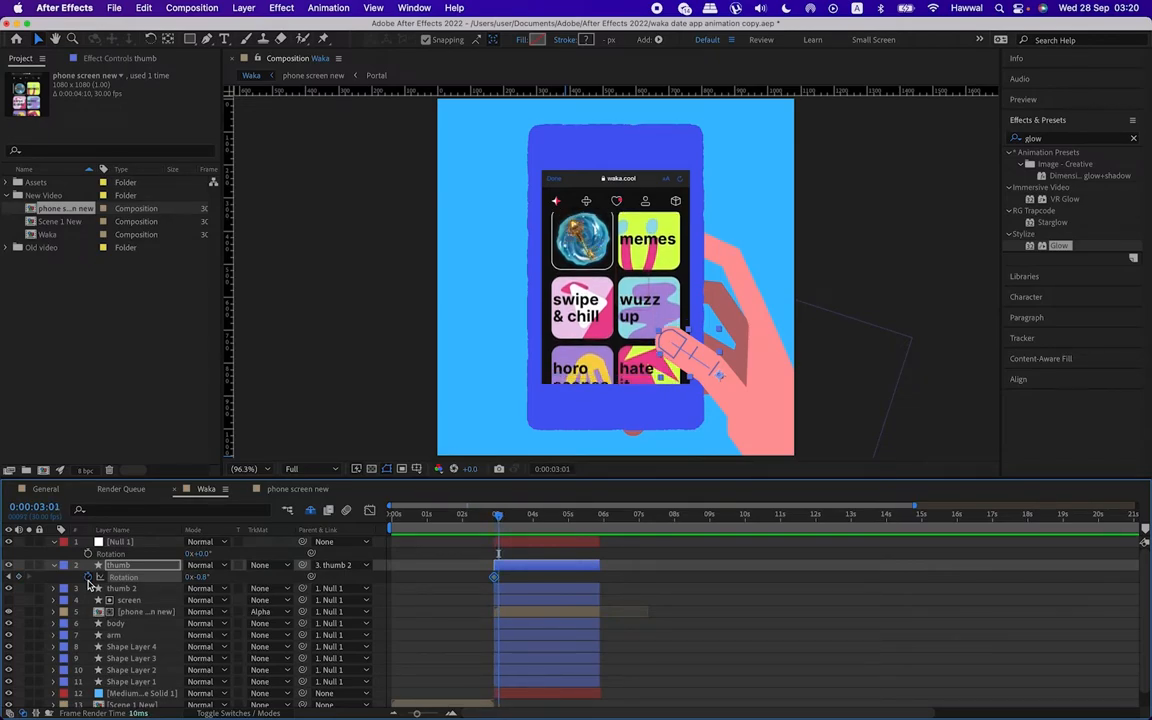
{"action": "key", "text": "Page_Up"}
{"action": "key", "text": "Page_Up"}
{"action": "key", "text": "Page_Up"}
{"action": "key", "text": "Page_Up"}
{"action": "key", "text": "Page_Up"}
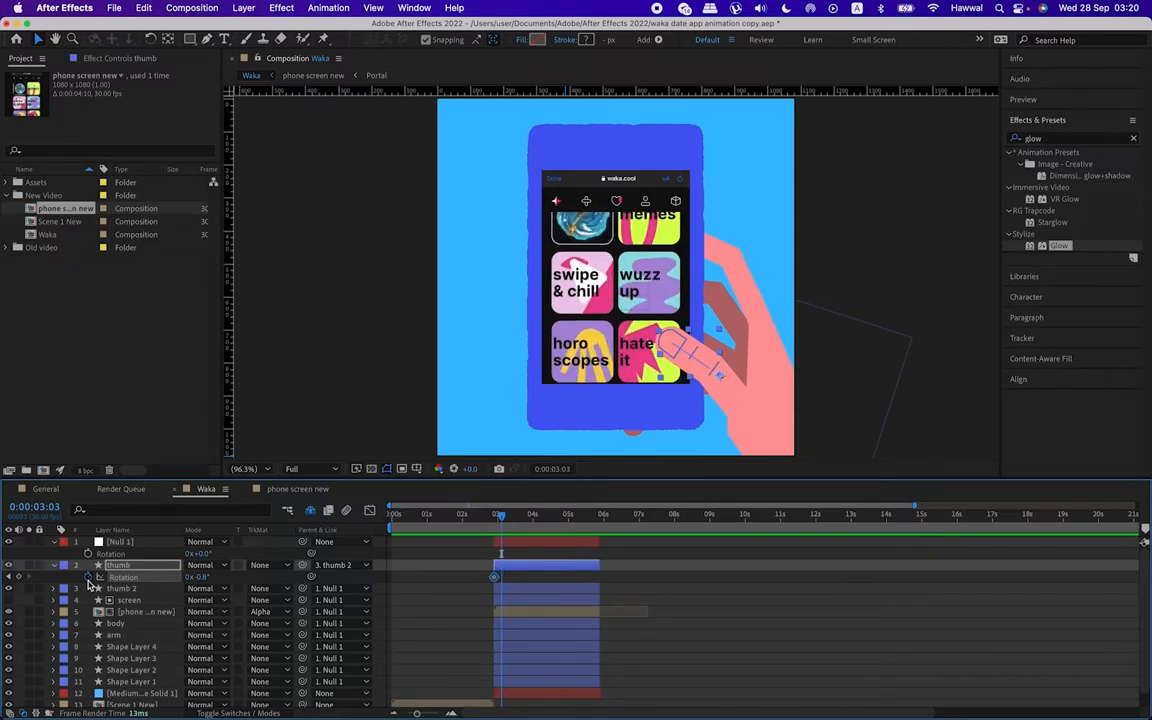
{"action": "key", "text": "Page_Down"}
{"action": "mouse_move", "coordinate": [203, 583]}
{"action": "left_mouse_down"}
{"action": "mouse_move", "coordinate": [212, 578]}
{"action": "mouse_move", "coordinate": [202, 578]}
{"action": "left_mouse_up"}
Step: Keyframe the thumb 2 layer's Rotation at 2:27 and set it to 5.1° at 3:03
{"action": "left_click", "coordinate": [145, 590]}
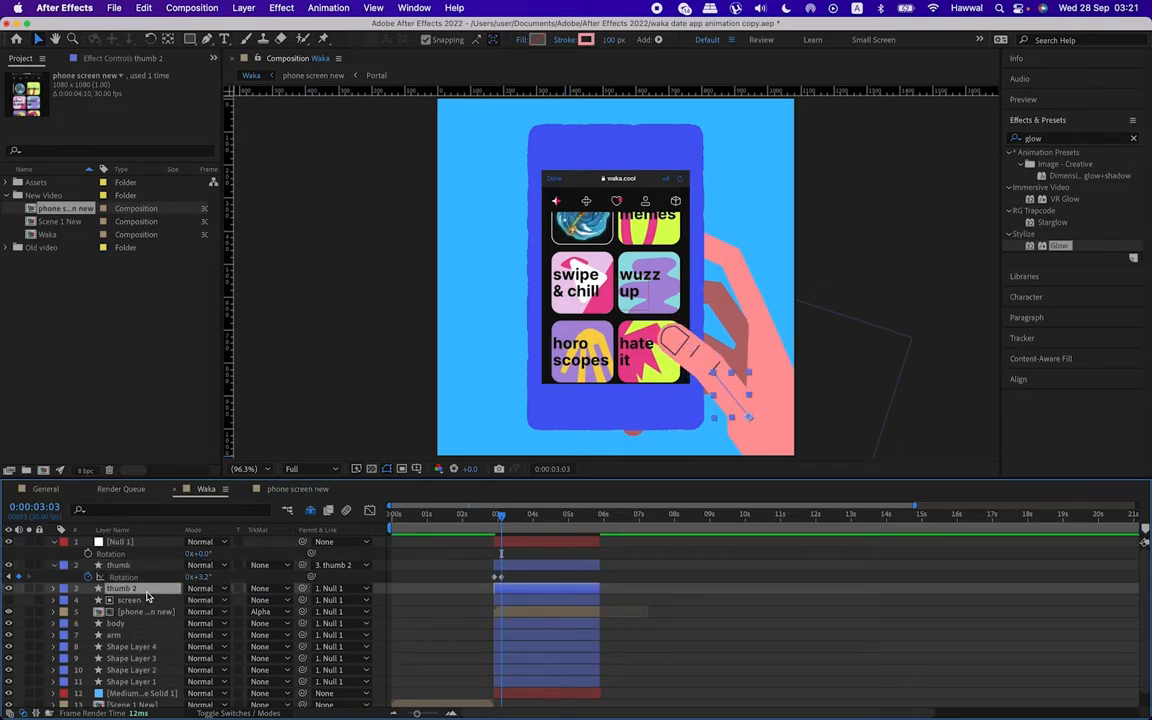
{"action": "key", "text": "r"}
{"action": "key", "text": "j"}
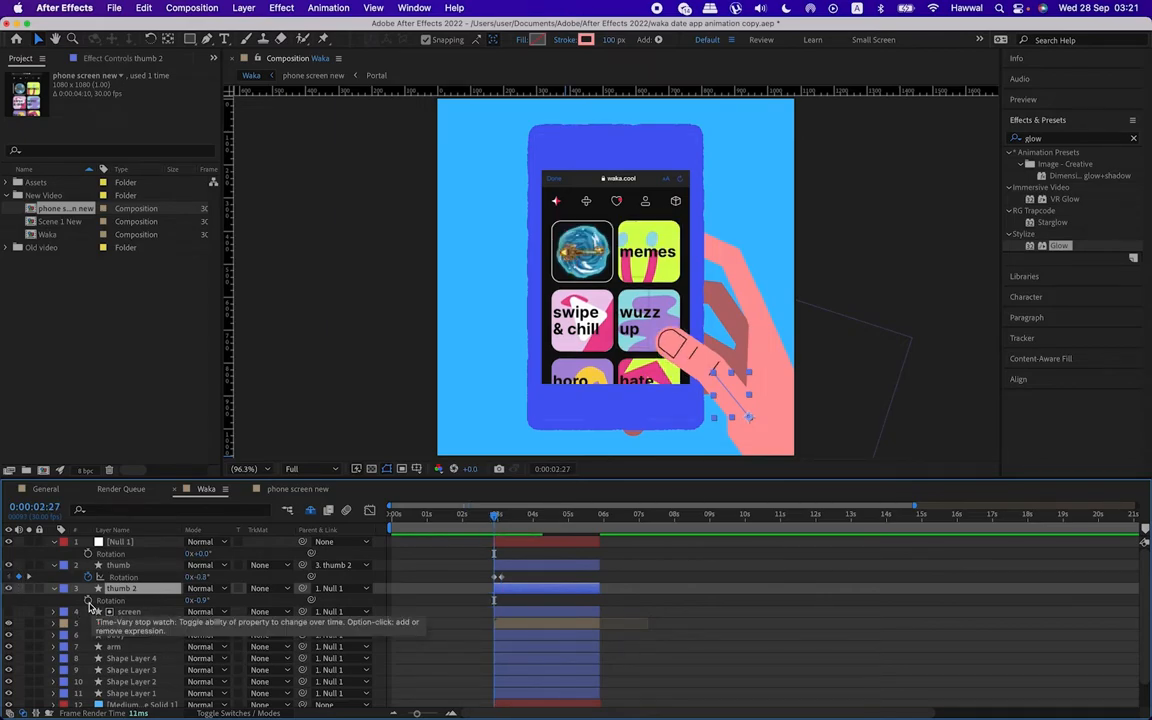
{"action": "left_click", "coordinate": [88, 600]}
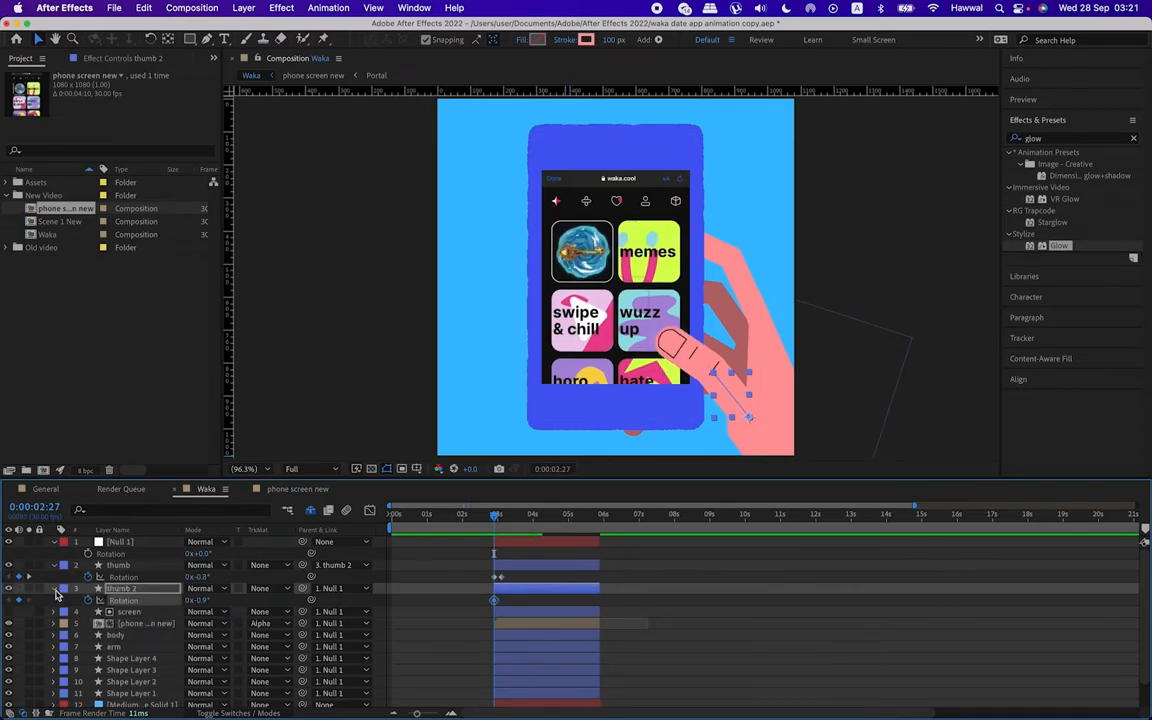
{"action": "key", "text": "k"}
{"action": "left_click_drag", "start_coordinate": [200, 600], "coordinate": [209, 601]}
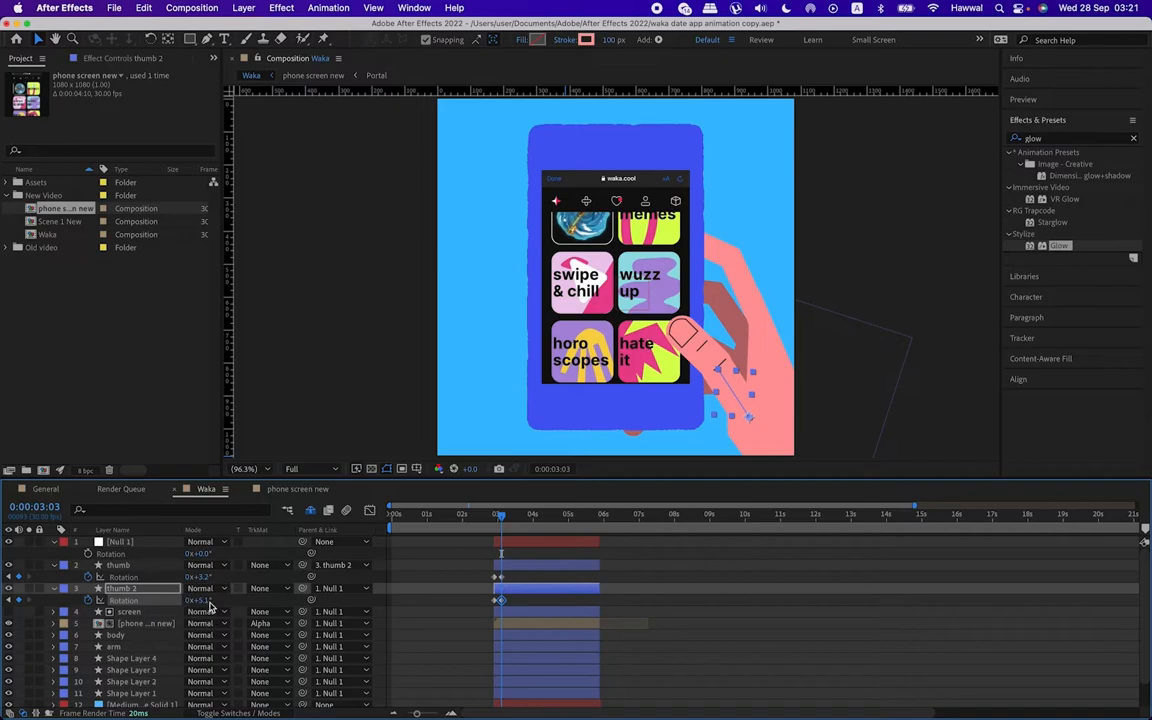
Step: Apply Easy Ease to the Rotation keyframes of thumb and thumb 2, and shift them to start at 3:01
{"action": "left_click", "coordinate": [513, 595]}
{"action": "left_click_drag", "start_coordinate": [480, 572], "coordinate": [517, 607]}
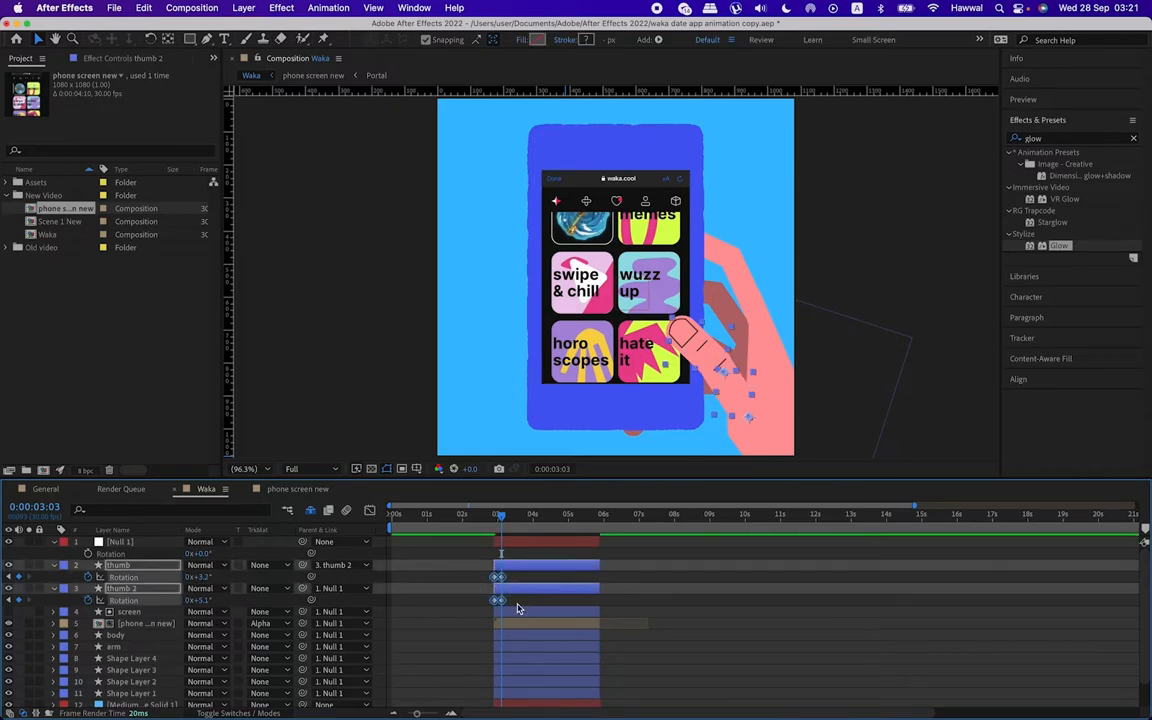
{"action": "key", "text": "F9"}
{"action": "left_click_drag", "start_coordinate": [502, 520], "coordinate": [437, 520]}
{"action": "scroll", "coordinate": [281, 682], "scroll_direction": "down", "scroll_amount": 2}
{"action": "key", "text": "equal"}
{"action": "key", "text": "equal"}
{"action": "key", "text": "equal"}
{"action": "key", "text": "equal"}
{"action": "key", "text": "equal"}
{"action": "key", "text": "minus"}
{"action": "key", "text": "minus"}
{"action": "key", "text": "minus"}
{"action": "key", "text": "minus"}
{"action": "key", "text": "minus"}
{"action": "key", "text": "equal"}
{"action": "key", "text": "equal"}
{"action": "key", "text": "equal"}
{"action": "key", "text": "equal"}
{"action": "key", "text": "equal"}
{"action": "scroll", "coordinate": [437, 520], "scroll_direction": "left", "scroll_amount": 5}
{"action": "left_click_drag", "start_coordinate": [535, 520], "coordinate": [634, 562]}
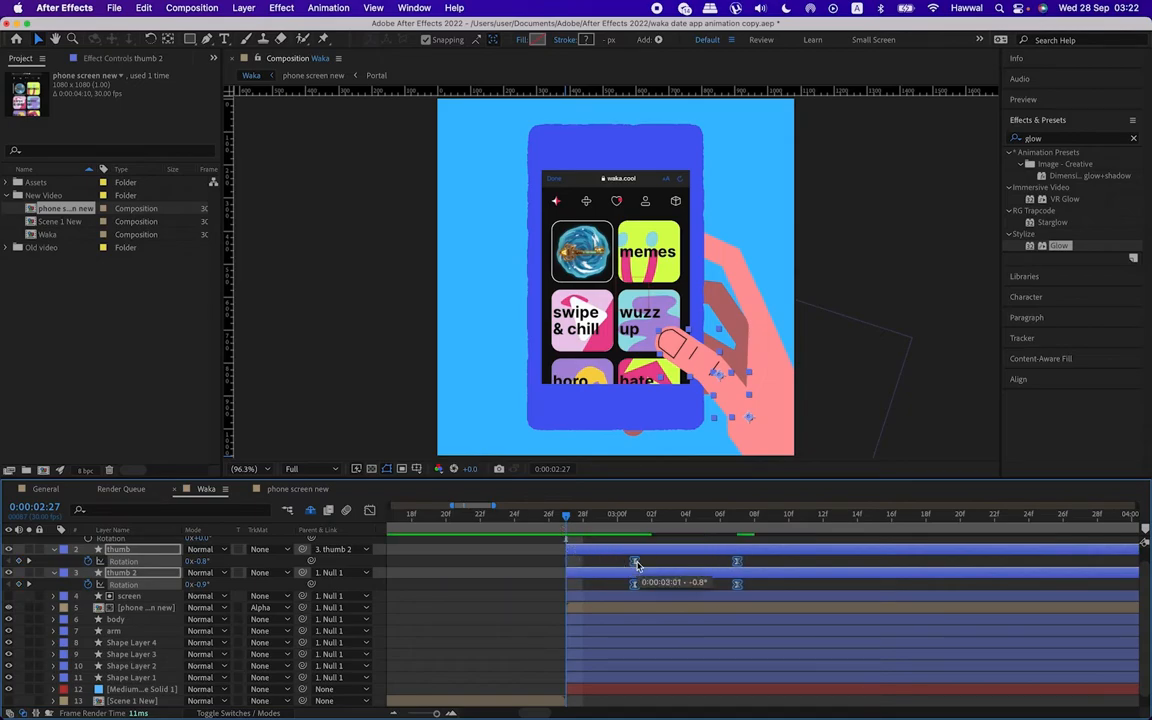
Step: Move the phone screen new layer to start at 3:01 and enable time remapping on it
{"action": "left_click_drag", "start_coordinate": [567, 521], "coordinate": [587, 521]}
{"action": "scroll", "coordinate": [612, 609], "scroll_direction": "down", "scroll_amount": 1}
{"action": "scroll", "coordinate": [610, 612], "scroll_direction": "up", "scroll_amount": 2}
{"action": "scroll", "coordinate": [610, 612], "scroll_direction": "right", "scroll_amount": 2}
{"action": "left_click_drag", "start_coordinate": [585, 620], "coordinate": [666, 619]}
{"action": "double_click", "coordinate": [617, 620]}
{"action": "left_click", "coordinate": [204, 489]}
{"action": "right_click", "coordinate": [624, 627]}
{"action": "mouse_move", "coordinate": [700, 373]}
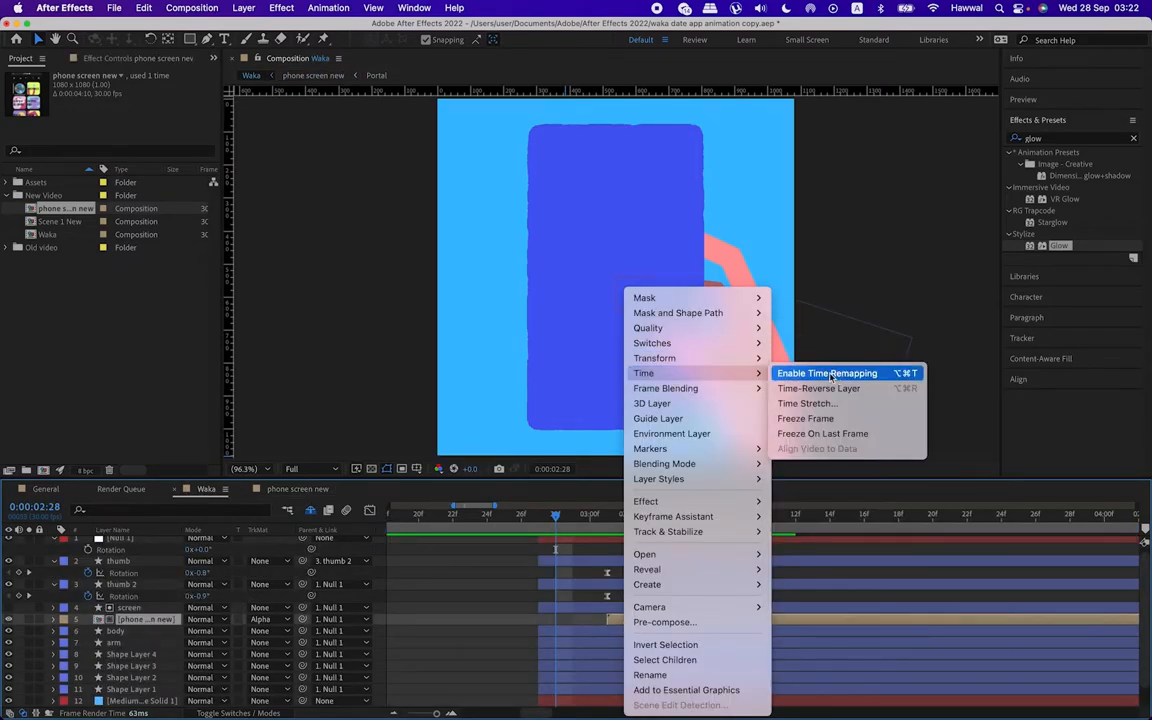
{"action": "left_click", "coordinate": [838, 374]}
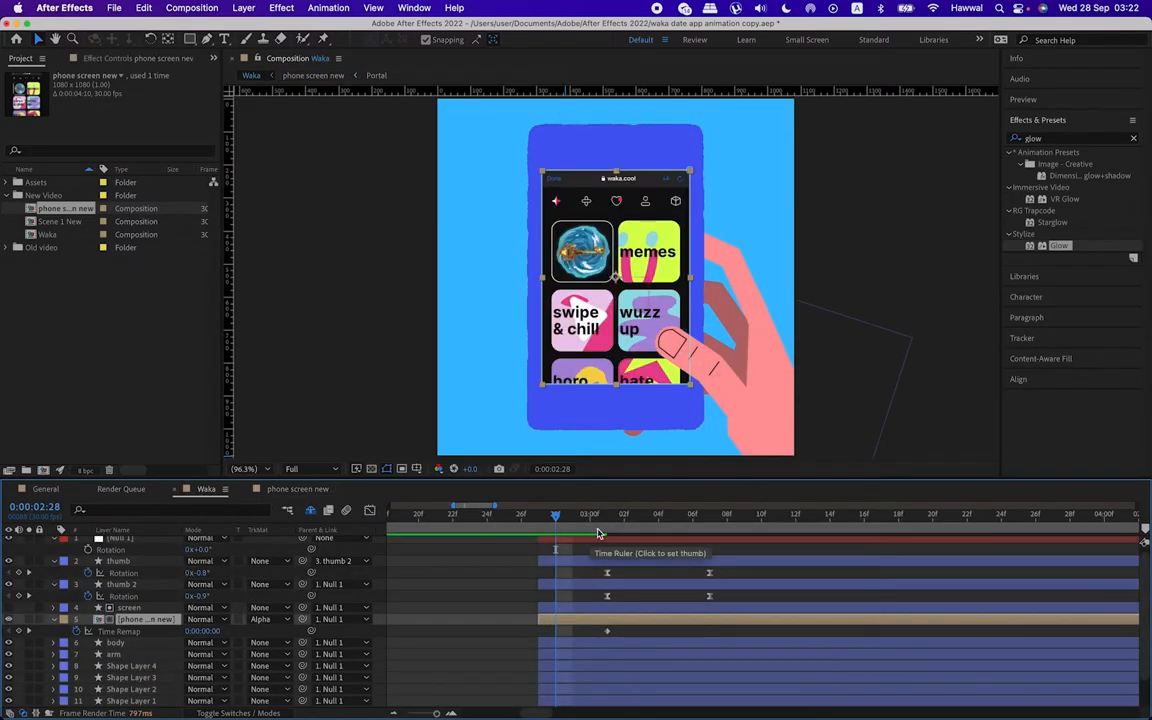
Step: Extend the phone screen new layer's start back to 2:27, and shift its Time Remap keyframe and both thumbs' Rotation keyframes to begin at 3:06
{"action": "left_click_drag", "start_coordinate": [557, 527], "coordinate": [538, 527]}
{"action": "left_click_drag", "start_coordinate": [624, 620], "coordinate": [538, 619]}
{"action": "left_click_drag", "start_coordinate": [597, 568], "coordinate": [803, 586]}
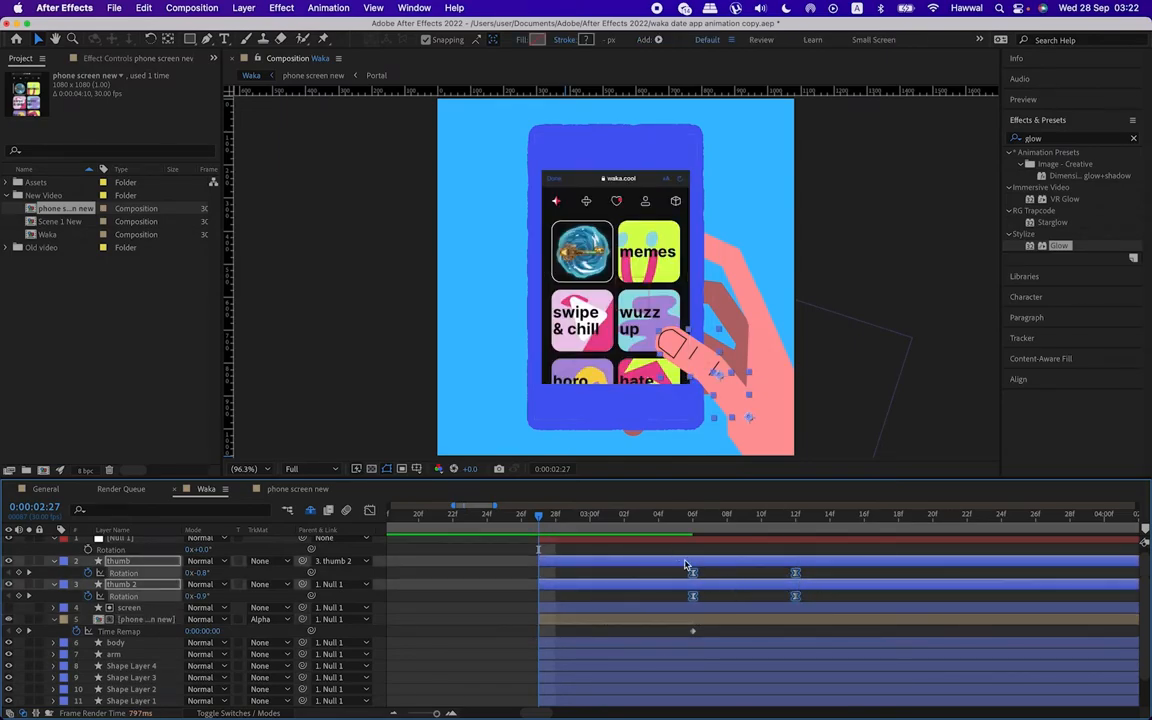
Step: Add Rotation keyframes of -5.8° on thumb and -11.9° on thumb 2, and place them at 3:01
{"action": "left_click", "coordinate": [591, 578]}
{"action": "left_click", "coordinate": [559, 576]}
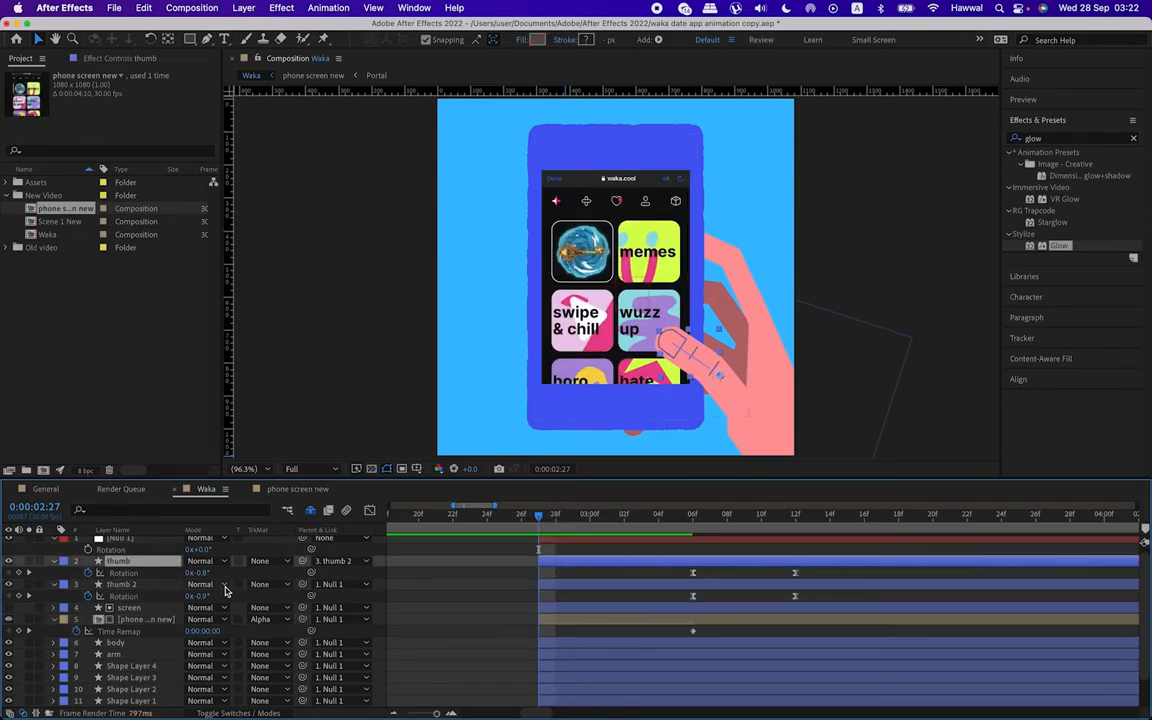
{"action": "left_click_drag", "start_coordinate": [203, 572], "coordinate": [196, 597]}
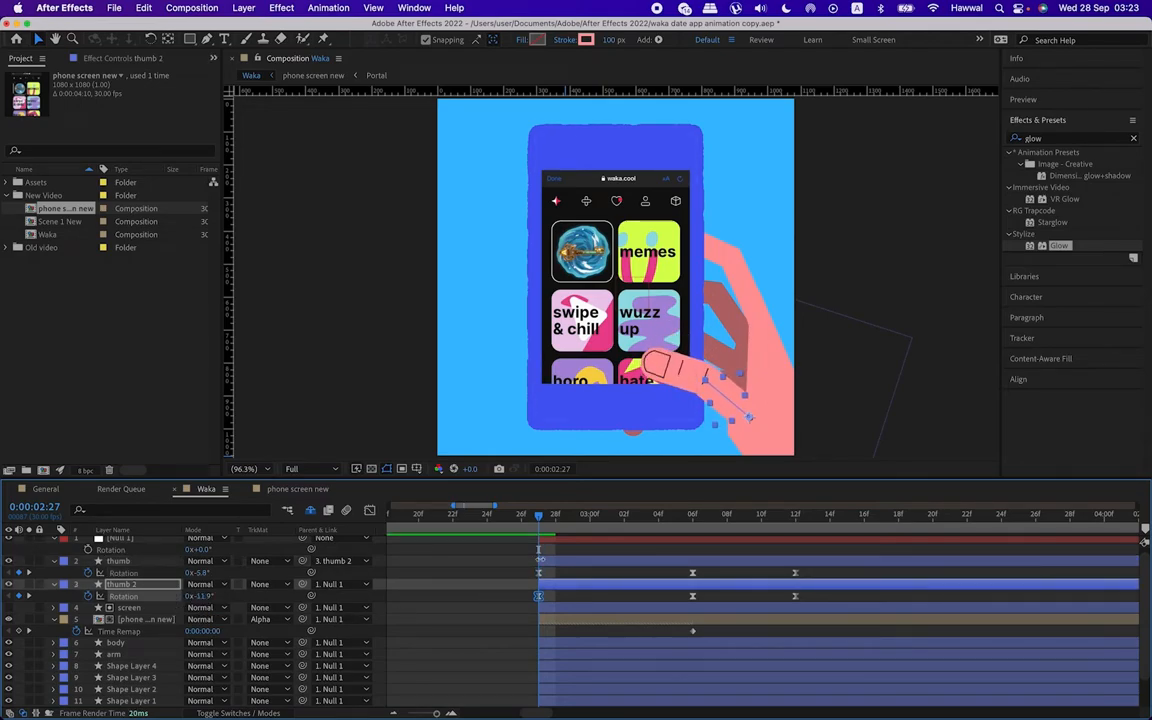
{"action": "left_click_drag", "start_coordinate": [539, 519], "coordinate": [616, 534]}
{"action": "left_click_drag", "start_coordinate": [521, 567], "coordinate": [606, 602]}
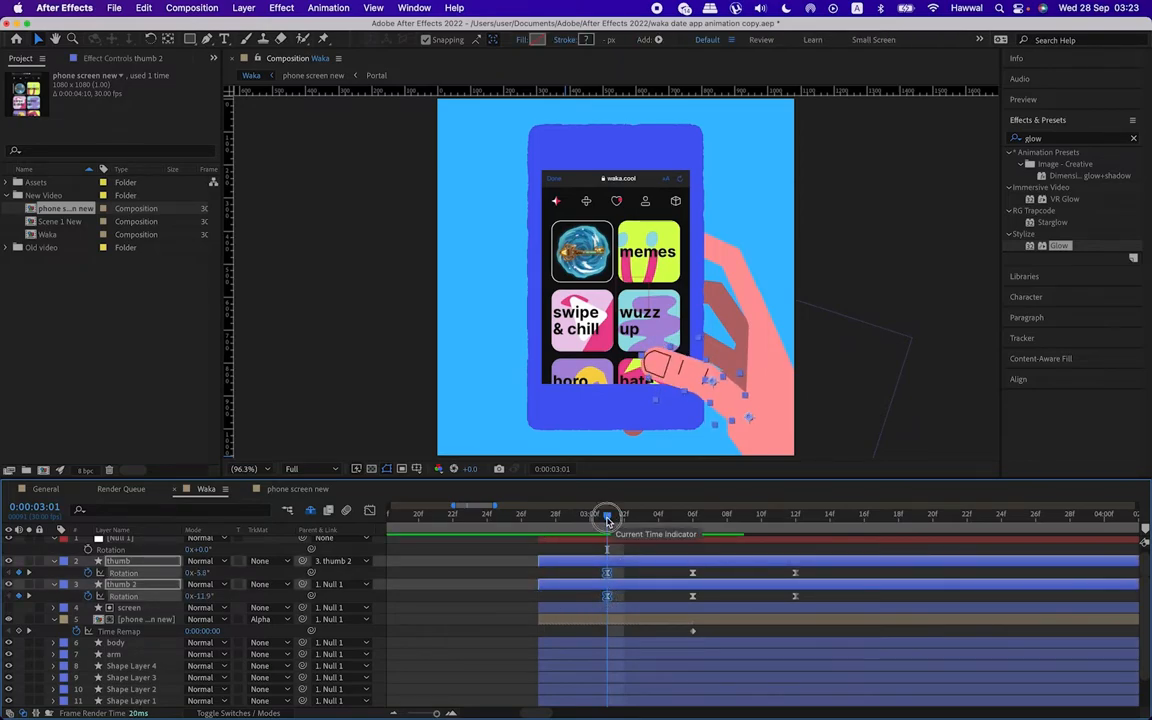
Step: Copy the 3:06 Rotation keyframes of thumb and thumb 2 to 2:27 and preview the thumb motion
{"action": "left_click_drag", "start_coordinate": [607, 517], "coordinate": [544, 532]}
{"action": "left_click", "coordinate": [692, 573]}
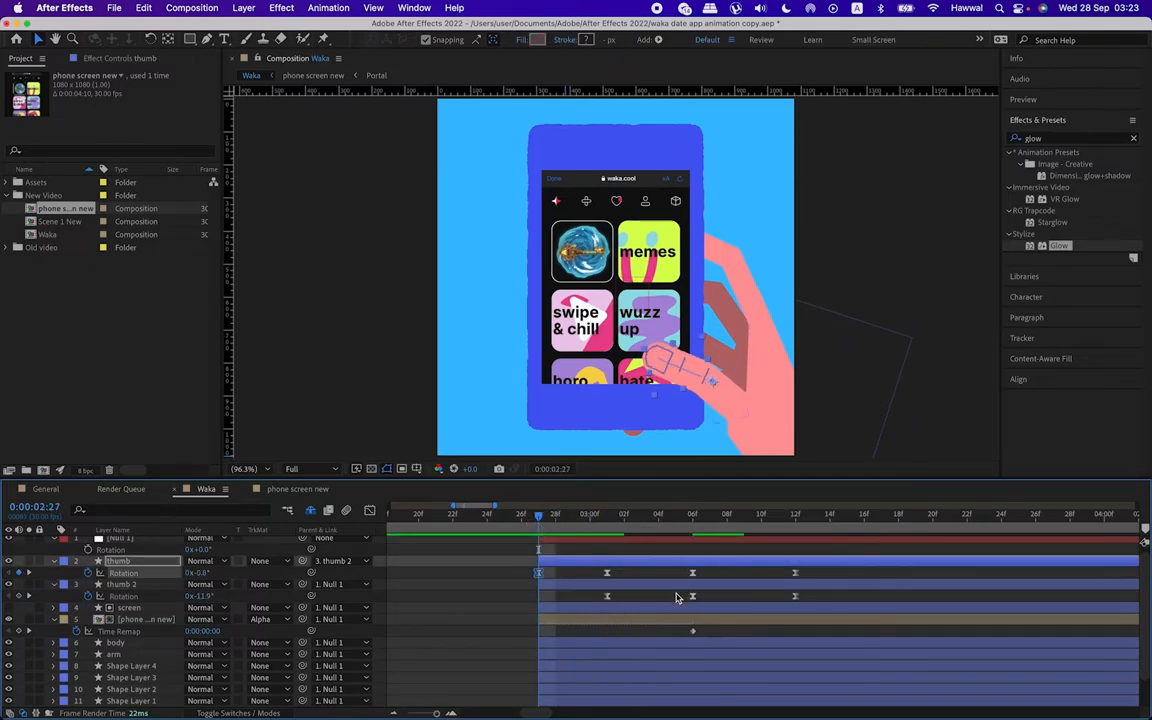
{"action": "left_click", "coordinate": [692, 597]}
{"action": "key", "text": "space"}
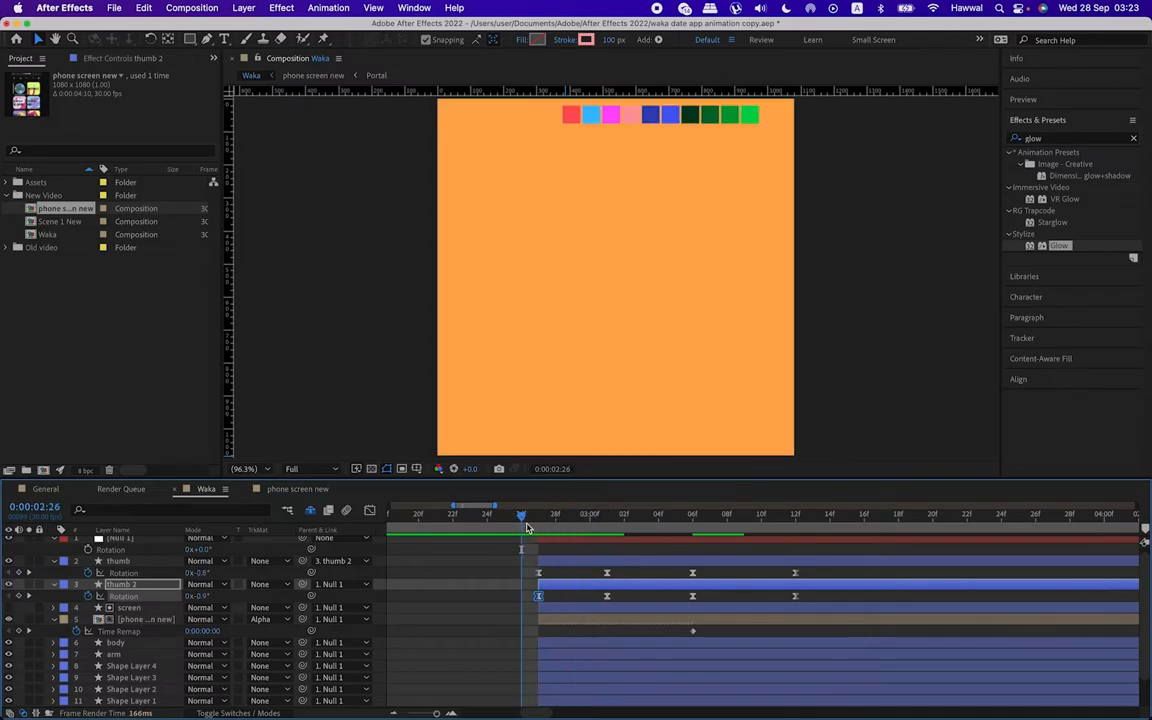
{"action": "left_click_drag", "start_coordinate": [548, 522], "coordinate": [607, 518]}
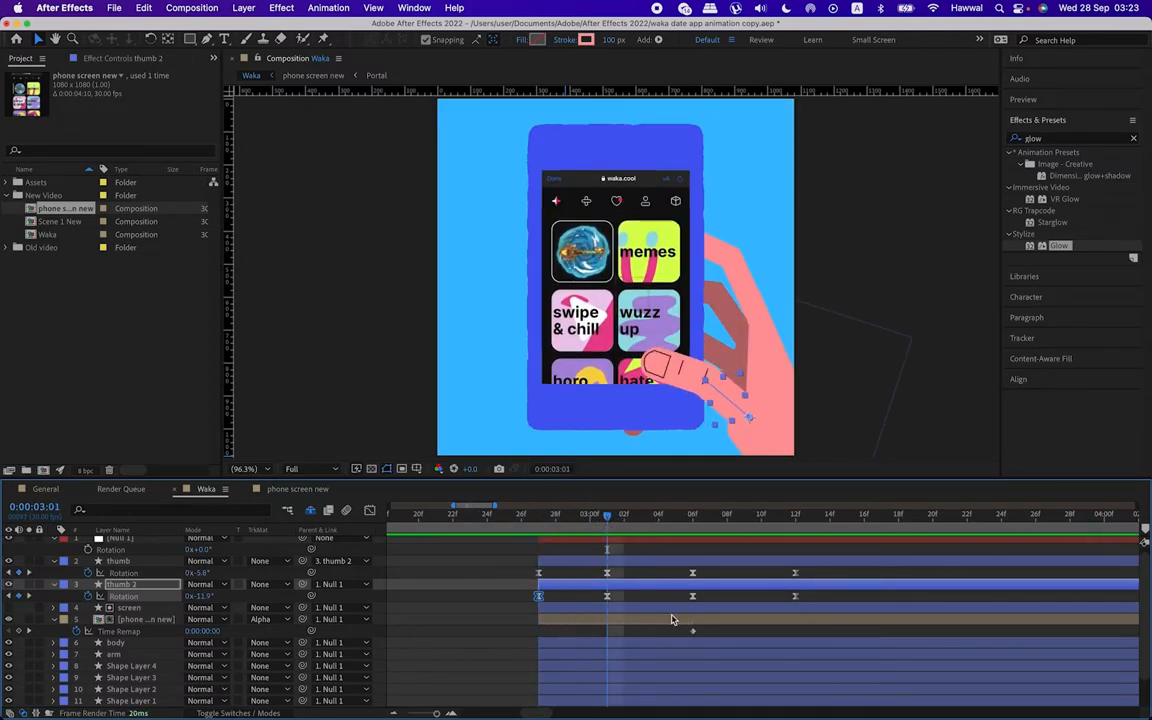
{"action": "key", "text": "space"}
Step: Move the second pair of thumb Rotation keyframes and the phone screen new layer's Time Remap keyframe to 3:02, and preview
{"action": "left_click_drag", "start_coordinate": [596, 567], "coordinate": [624, 597]}
{"action": "left_click_drag", "start_coordinate": [689, 620], "coordinate": [622, 620]}
{"action": "left_click", "coordinate": [542, 521]}
{"action": "key", "text": "space"}
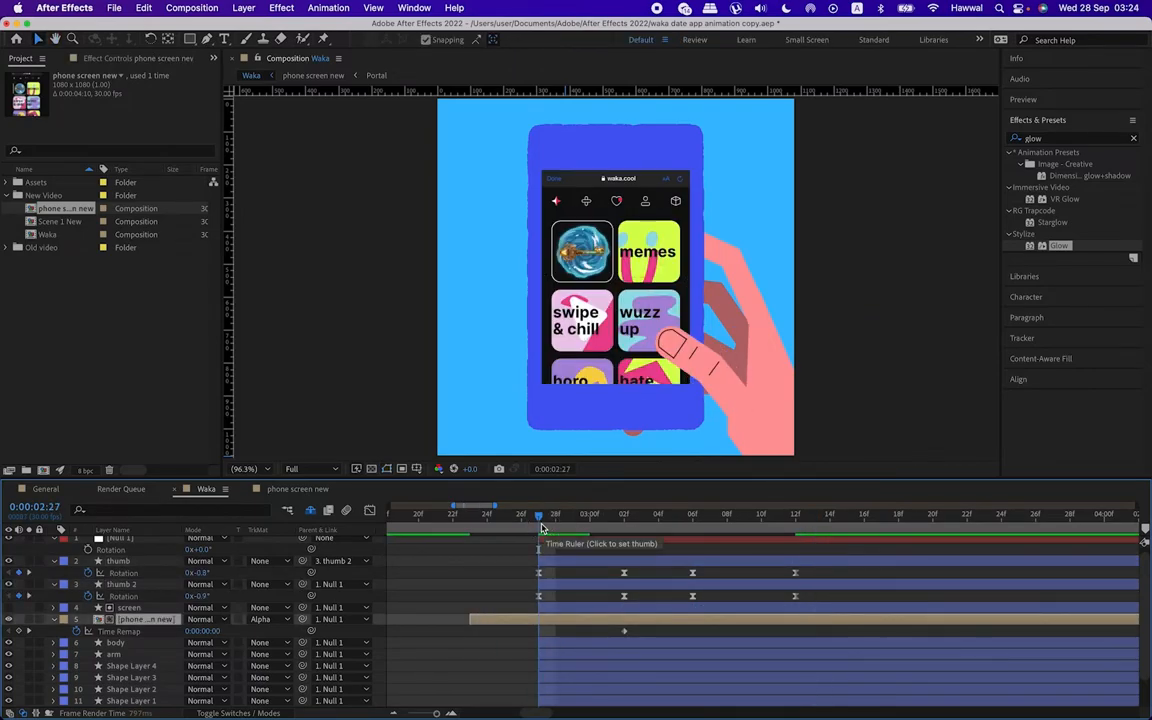
{"action": "key", "text": "space"}
Step: Retime the second pair of thumb Rotation keyframes and the phone screen new layer's Time Remap keyframe to 3:04
{"action": "left_click_drag", "start_coordinate": [578, 522], "coordinate": [537, 533]}
{"action": "key", "text": "super+Right"}
{"action": "key", "text": "super+Right"}
{"action": "key", "text": "super+Right"}
{"action": "key", "text": "super+Right"}
{"action": "key", "text": "super+Right"}
{"action": "key", "text": "super+Right"}
{"action": "key", "text": "super+Right"}
{"action": "left_click_drag", "start_coordinate": [607, 566], "coordinate": [673, 621]}
Step: Retime the last two pairs of thumb Rotation keyframes to 3:08 and 3:14, previewing the swipe against the scrolling screen
{"action": "left_click_drag", "start_coordinate": [679, 566], "coordinate": [779, 574]}
{"action": "left_click_drag", "start_coordinate": [540, 523], "coordinate": [739, 524]}
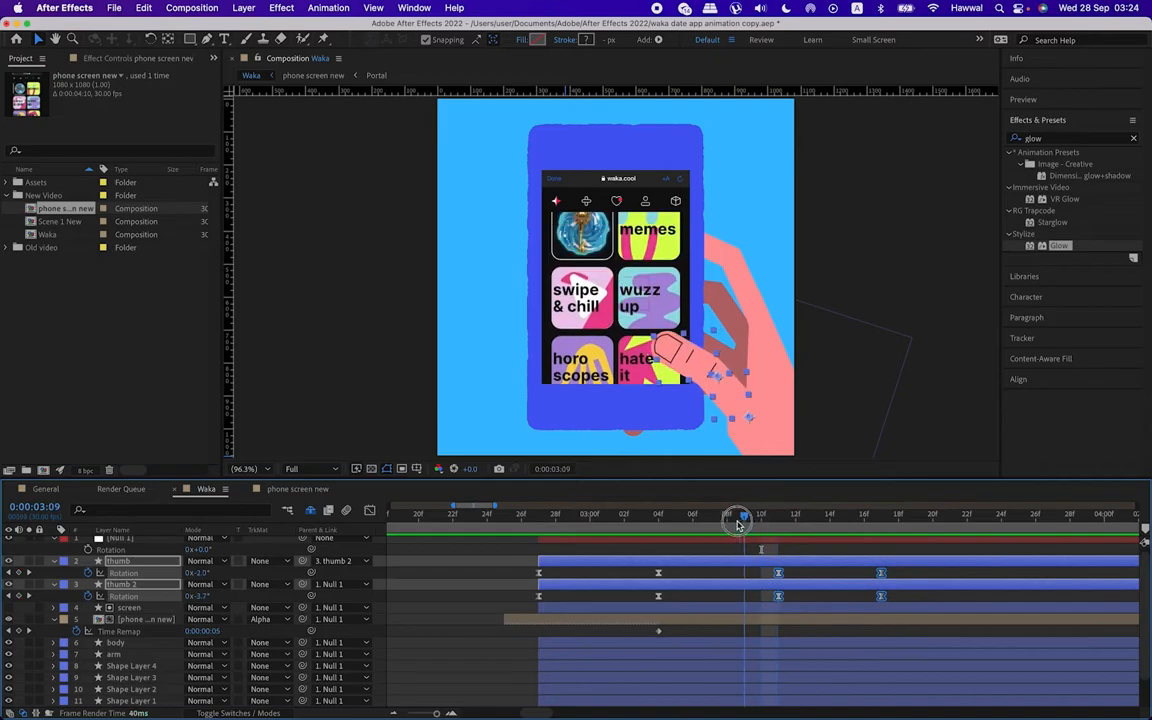
{"action": "left_click_drag", "start_coordinate": [779, 573], "coordinate": [764, 574]}
{"action": "left_click_drag", "start_coordinate": [764, 519], "coordinate": [884, 541]}
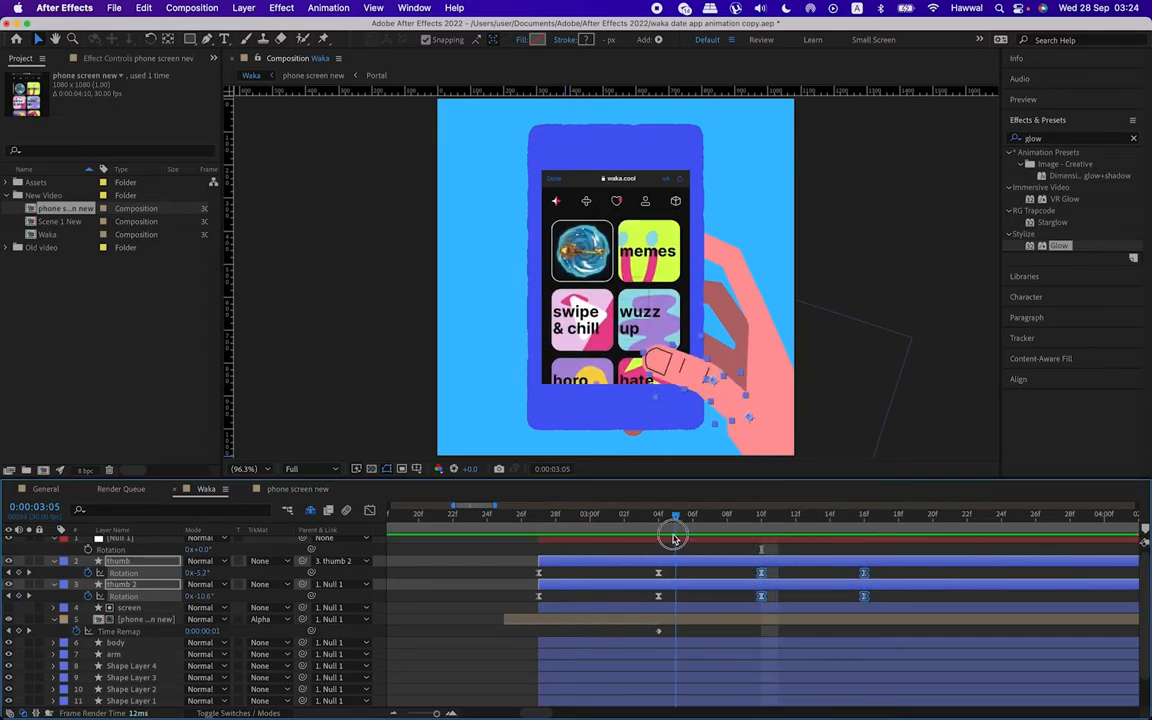
{"action": "left_click_drag", "start_coordinate": [714, 547], "coordinate": [711, 573]}
{"action": "left_click_drag", "start_coordinate": [641, 521], "coordinate": [692, 520]}
{"action": "left_click_drag", "start_coordinate": [711, 573], "coordinate": [728, 574]}
{"action": "left_click_drag", "start_coordinate": [656, 525], "coordinate": [643, 526]}
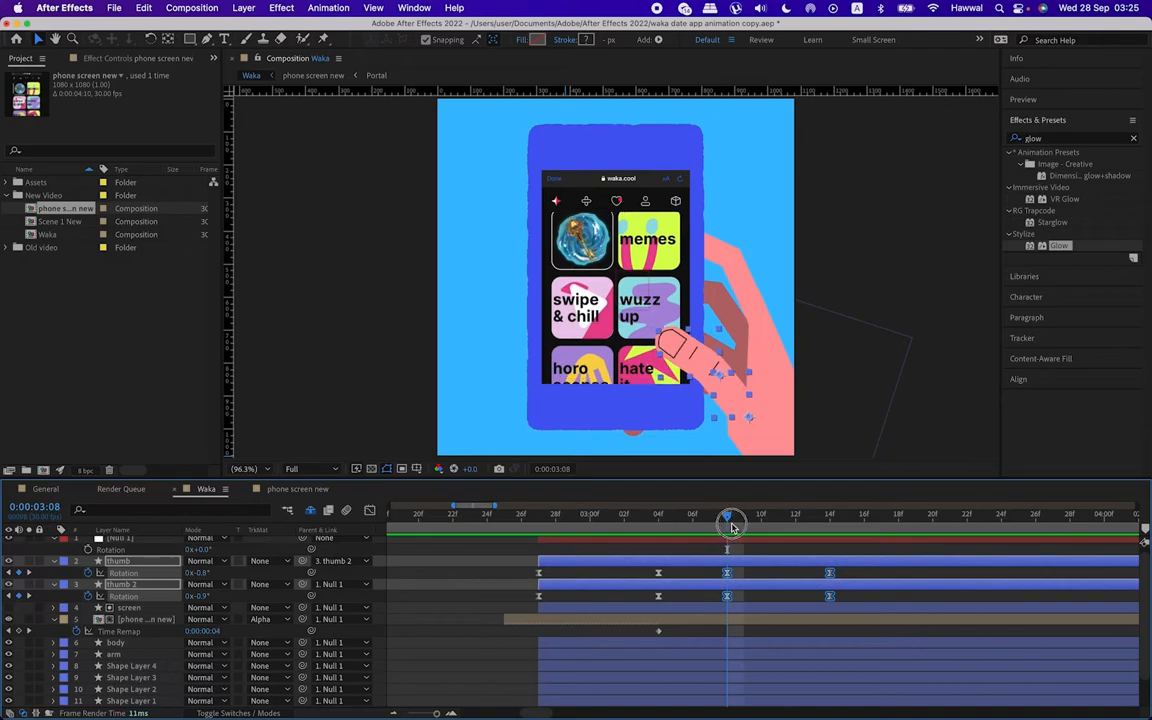
Step: Duplicate the final Rotation keyframes of thumb (3.2°) and thumb 2 (5.1°) at 3:26 and preview the animation
{"action": "left_click_drag", "start_coordinate": [825, 532], "coordinate": [1097, 513]}
{"action": "key", "text": "space"}
{"action": "key", "text": "space"}
{"action": "scroll", "coordinate": [598, 567], "scroll_direction": "left", "scroll_amount": 2}
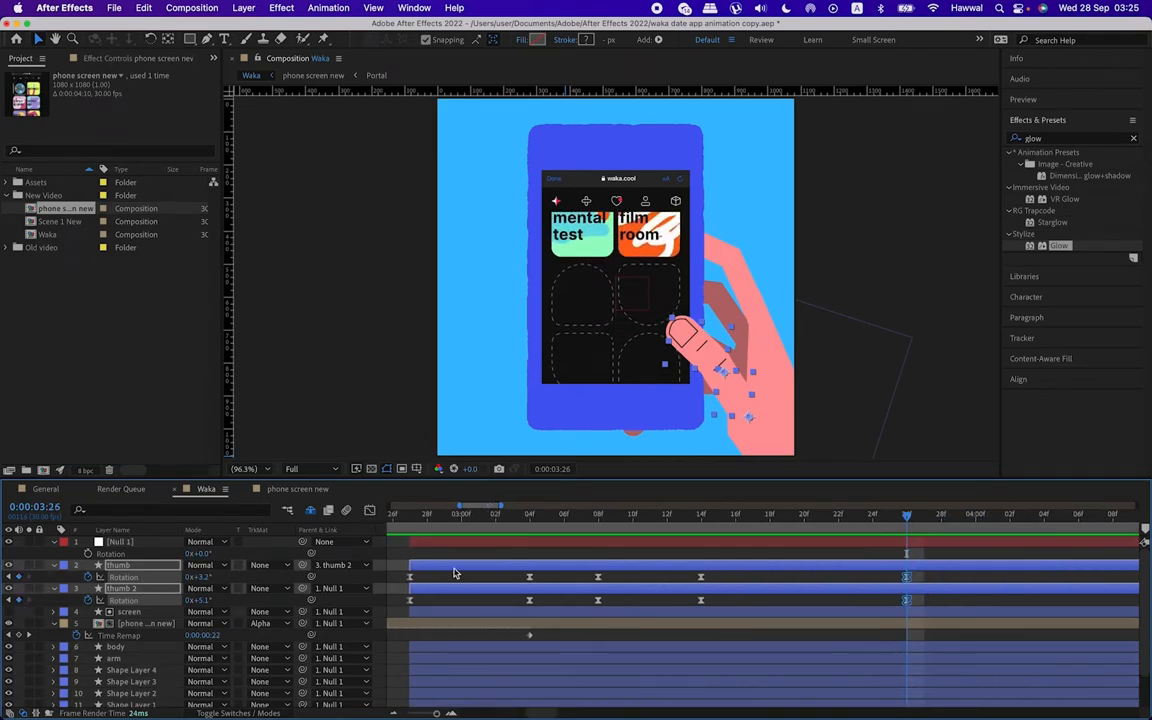
Step: Paste the same Rotation keyframes for thumb and thumb 2 at 4:07
{"action": "left_click_drag", "start_coordinate": [913, 520], "coordinate": [1100, 517]}
{"action": "scroll", "coordinate": [1101, 516], "scroll_direction": "right", "scroll_amount": 1}
{"action": "left_click_drag", "start_coordinate": [1014, 526], "coordinate": [1013, 528]}
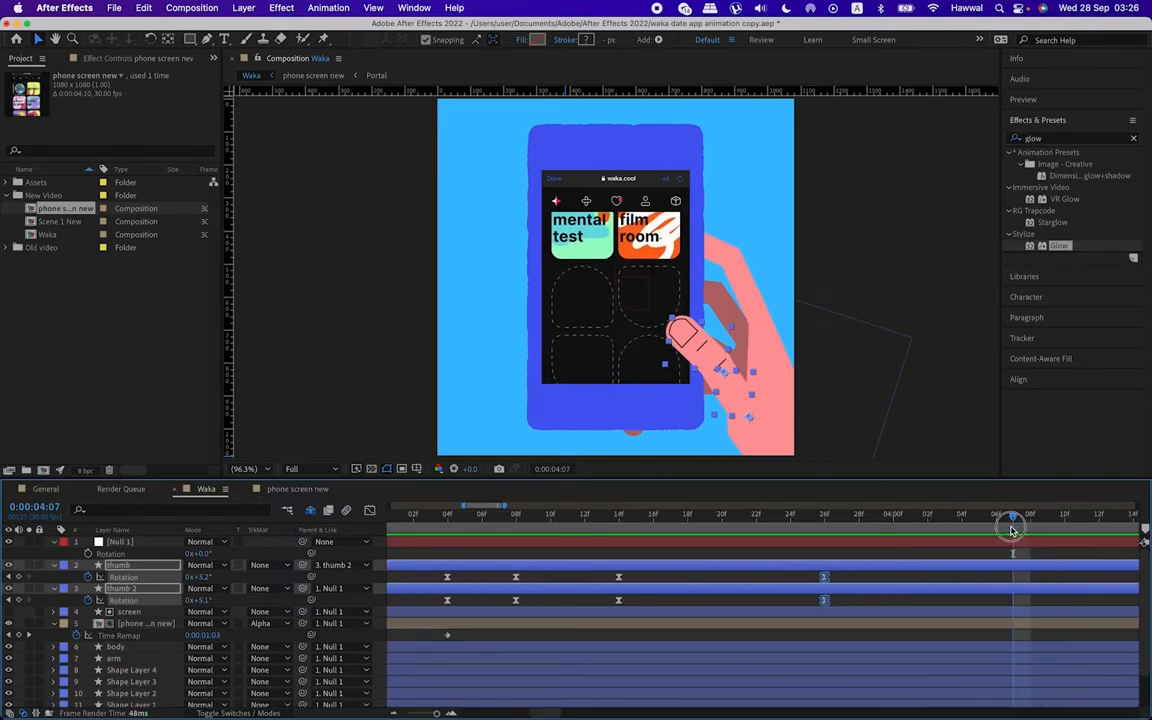
{"action": "key", "text": "super+v"}
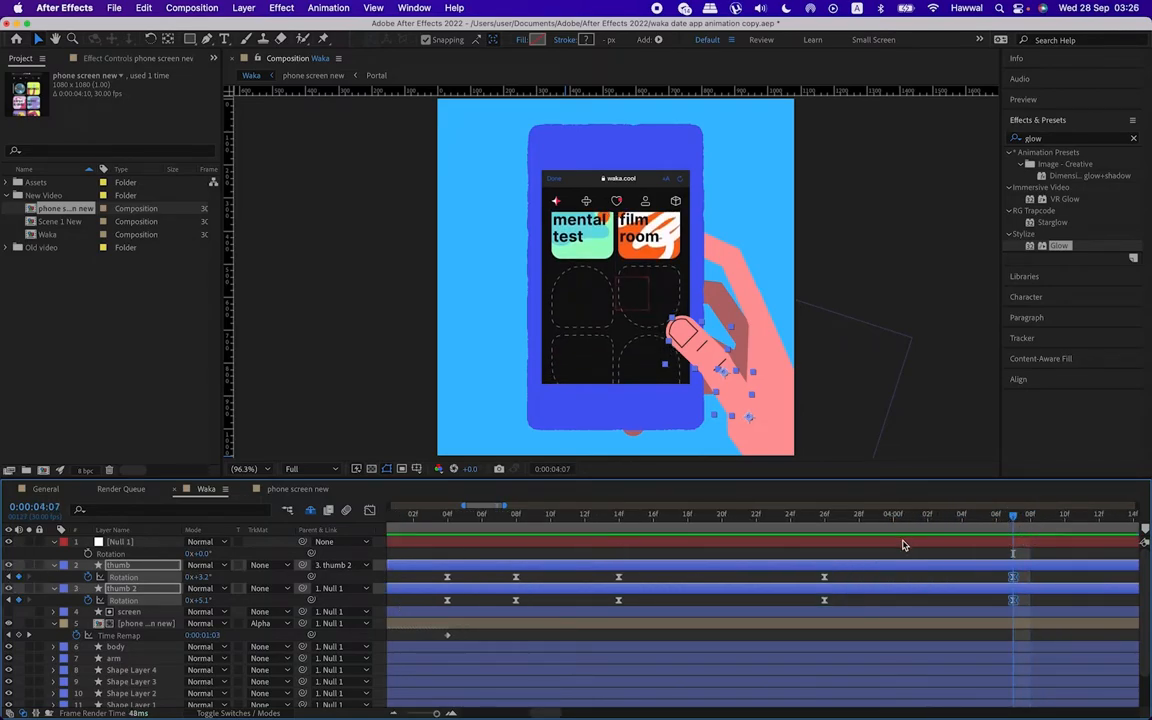
Step: Paste copies of the 3:08 Rotation keyframes of thumb and thumb 2 at 4:12
{"action": "scroll", "coordinate": [745, 543], "scroll_direction": "right", "scroll_amount": 5}
{"action": "left_click_drag", "start_coordinate": [579, 521], "coordinate": [658, 516]}
{"action": "key", "text": "minus"}
{"action": "scroll", "coordinate": [644, 563], "scroll_direction": "left", "scroll_amount": 1}
{"action": "left_click_drag", "start_coordinate": [586, 514], "coordinate": [617, 516]}
{"action": "left_click", "coordinate": [615, 577]}
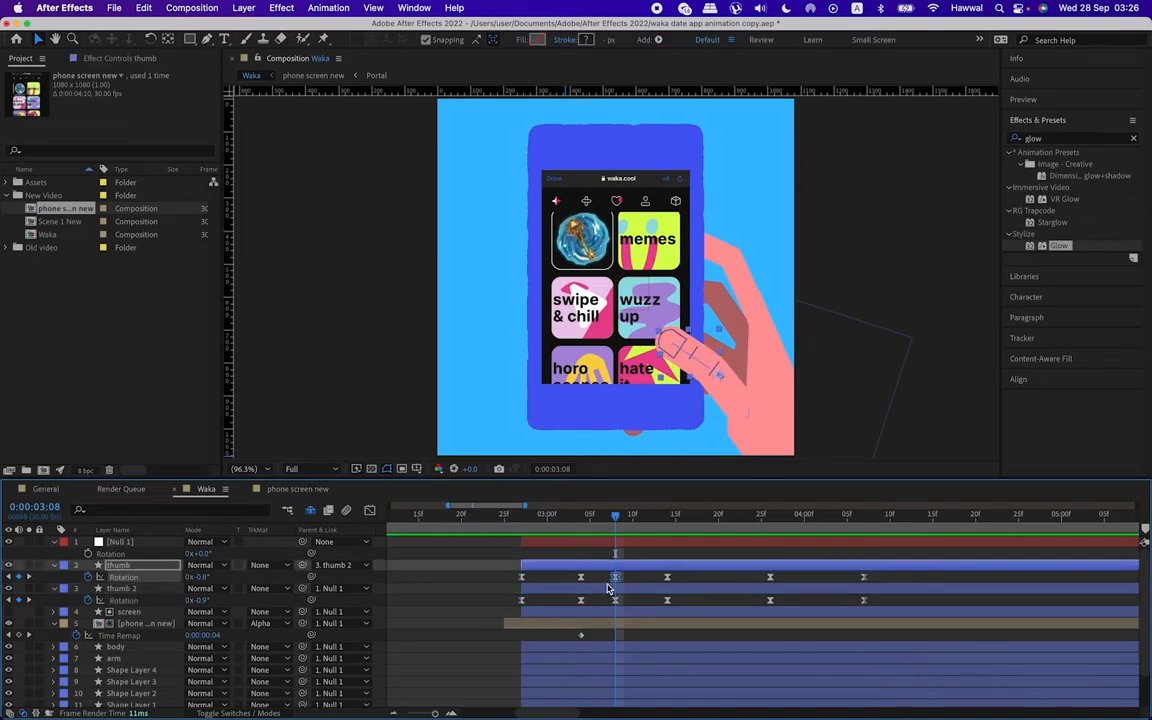
{"action": "left_click_drag", "start_coordinate": [884, 520], "coordinate": [907, 523]}
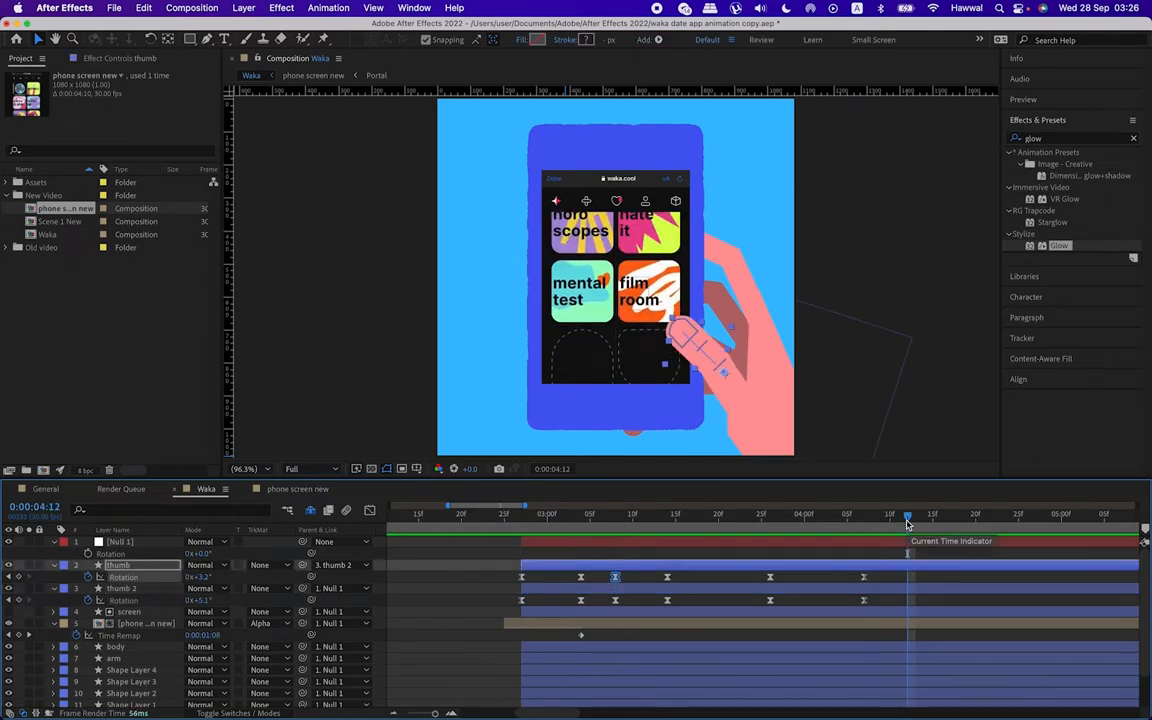
{"action": "key", "text": "ctrl+v"}
{"action": "left_click", "coordinate": [627, 603]}
{"action": "left_click_drag", "start_coordinate": [857, 522], "coordinate": [910, 515]}
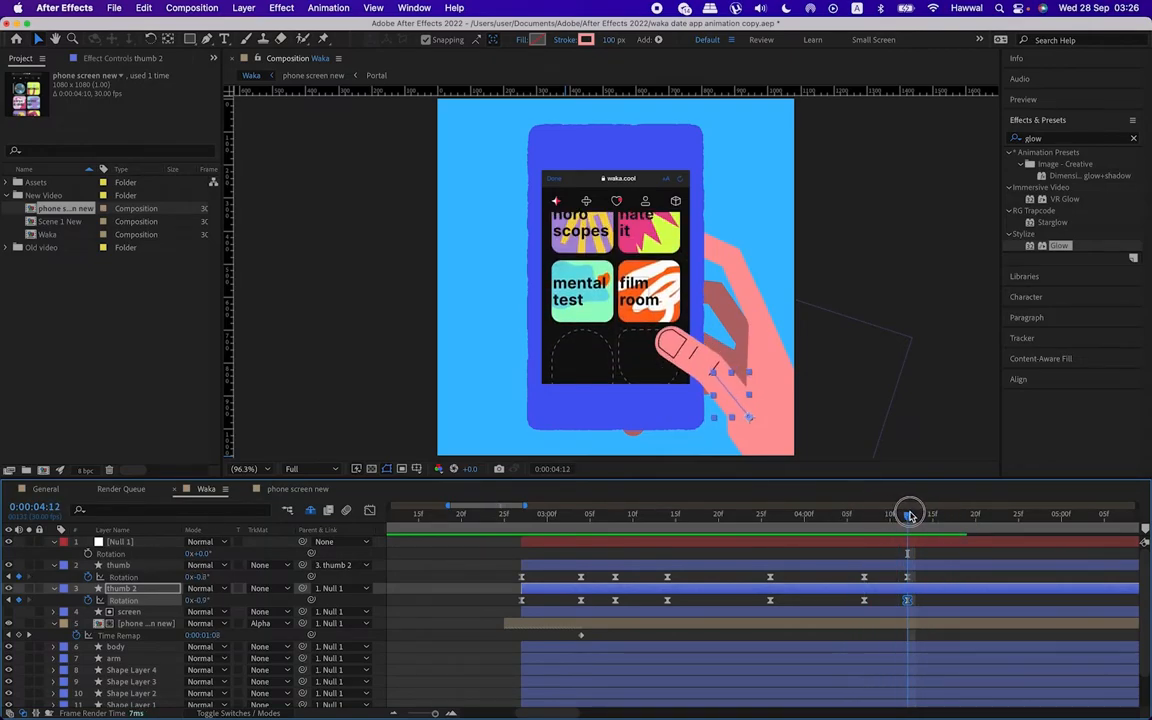
Step: Replace the 4:12 Rotation keyframes of thumb and thumb 2 with copies of their 3:04 keyframes
{"action": "left_click", "coordinate": [519, 579]}
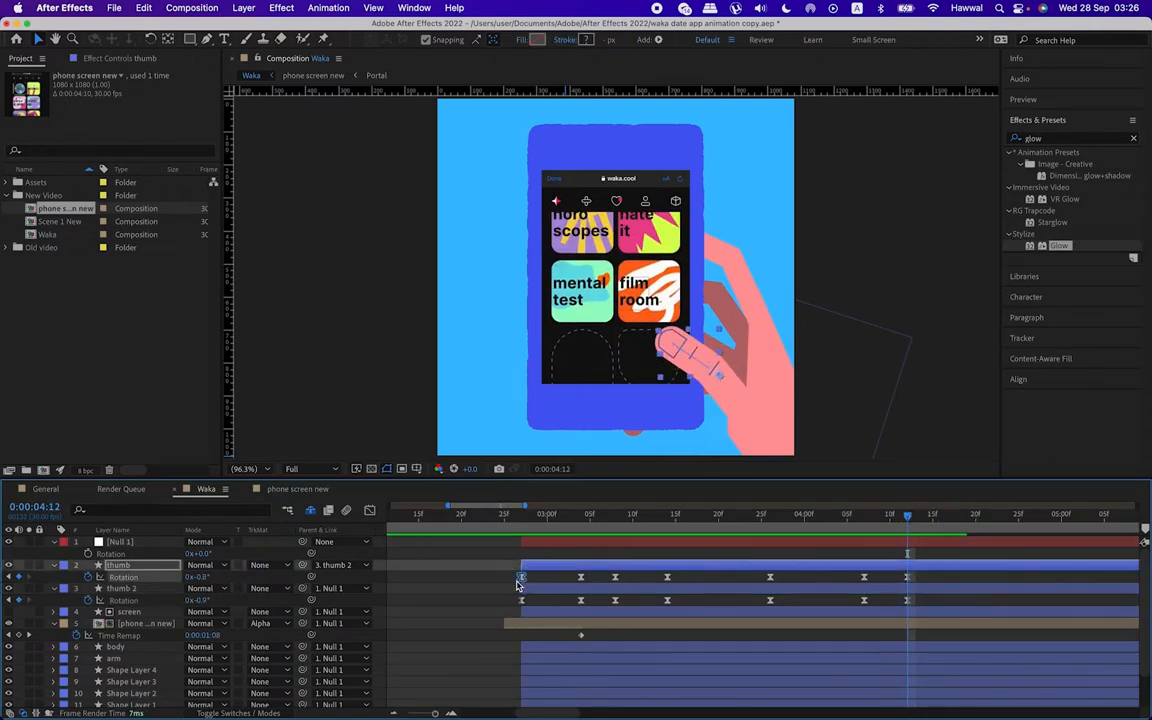
{"action": "left_click", "coordinate": [520, 601]}
{"action": "left_click_drag", "start_coordinate": [864, 541], "coordinate": [918, 541]}
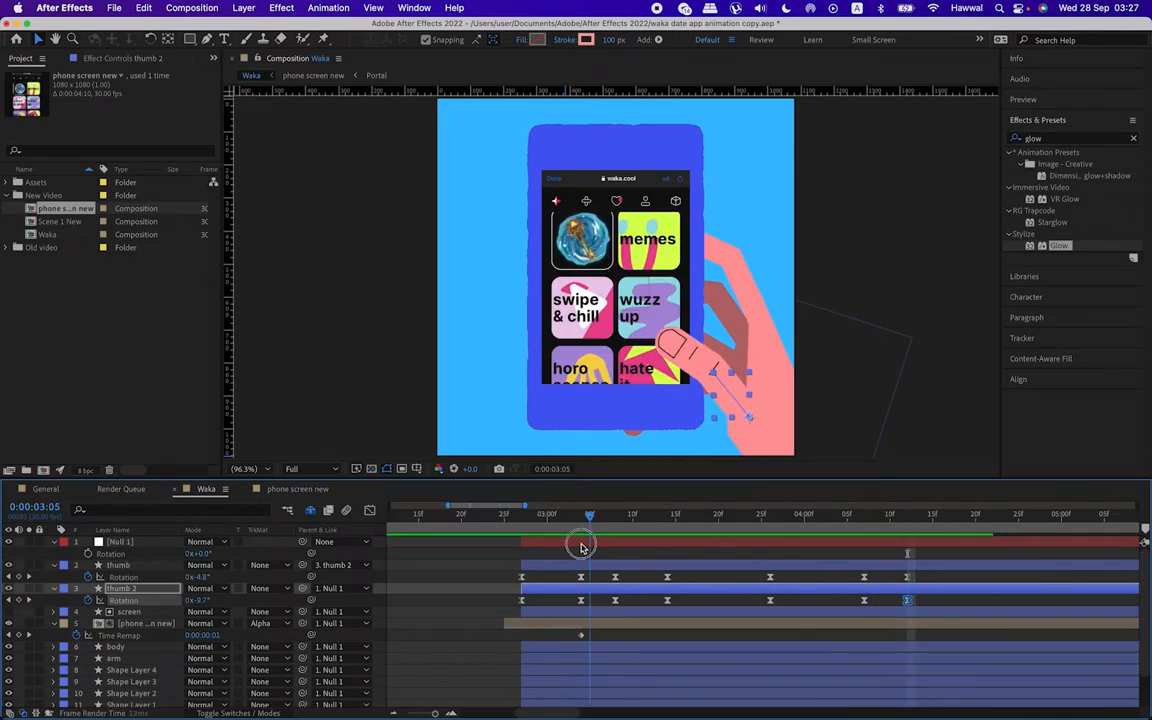
{"action": "left_click_drag", "start_coordinate": [591, 543], "coordinate": [909, 545]}
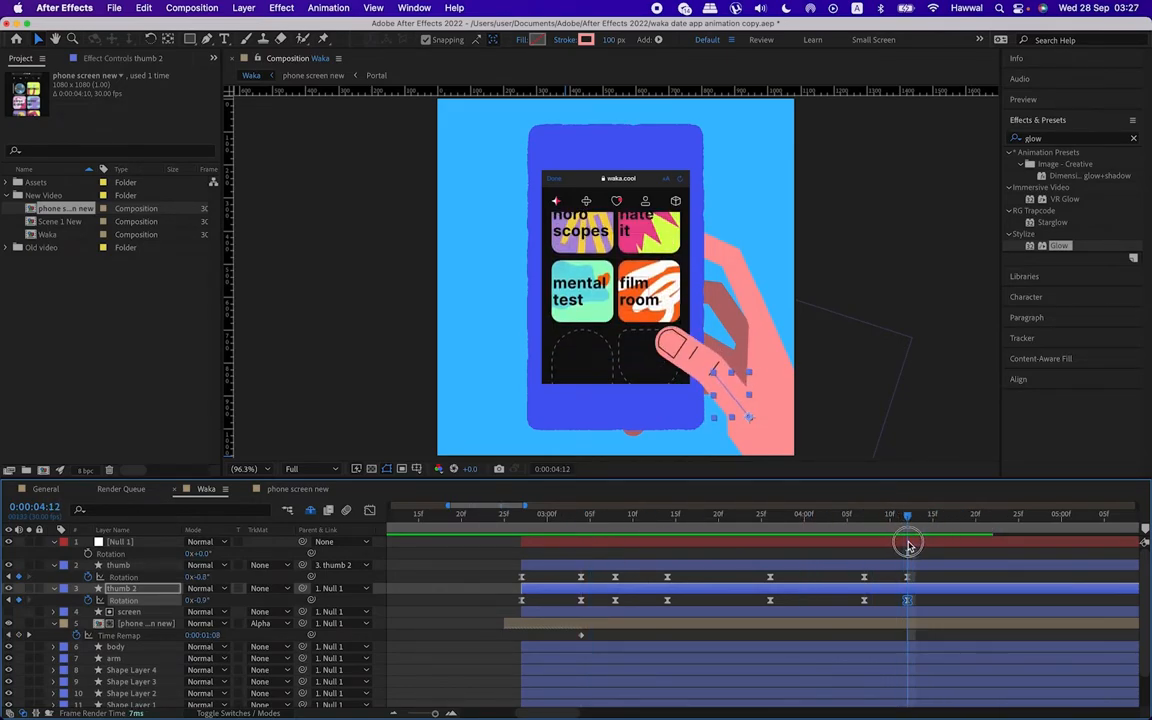
{"action": "key", "text": "super+c"}
{"action": "left_click_drag", "start_coordinate": [571, 579], "coordinate": [566, 609]}
{"action": "key", "text": "super+v"}
{"action": "key", "text": "super+c"}
{"action": "key", "text": "super+v"}
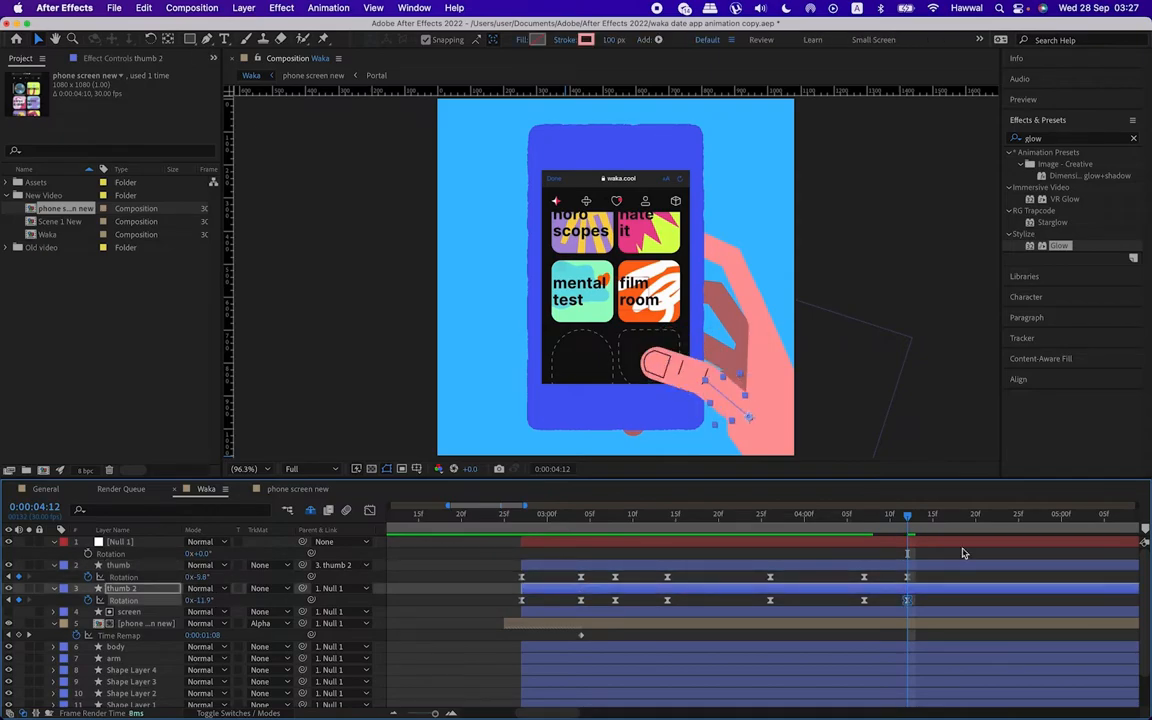
Step: Paste the 3:08 Rotation keyframes of thumb (-0.8°) and thumb 2 (-0.9°) at 4:18 and preview the second swipe
{"action": "left_click_drag", "start_coordinate": [878, 522], "coordinate": [959, 519]}
{"action": "left_click", "coordinate": [621, 577]}
{"action": "key", "text": "super+c"}
{"action": "left_click_drag", "start_coordinate": [622, 577], "coordinate": [611, 606]}
{"action": "key", "text": "super+v"}
{"action": "key", "text": "super+c"}
{"action": "key", "text": "super+v"}
{"action": "left_click", "coordinate": [848, 522]}
{"action": "key", "text": "space"}
{"action": "left_click_drag", "start_coordinate": [550, 516], "coordinate": [525, 524]}
{"action": "key", "text": "space"}
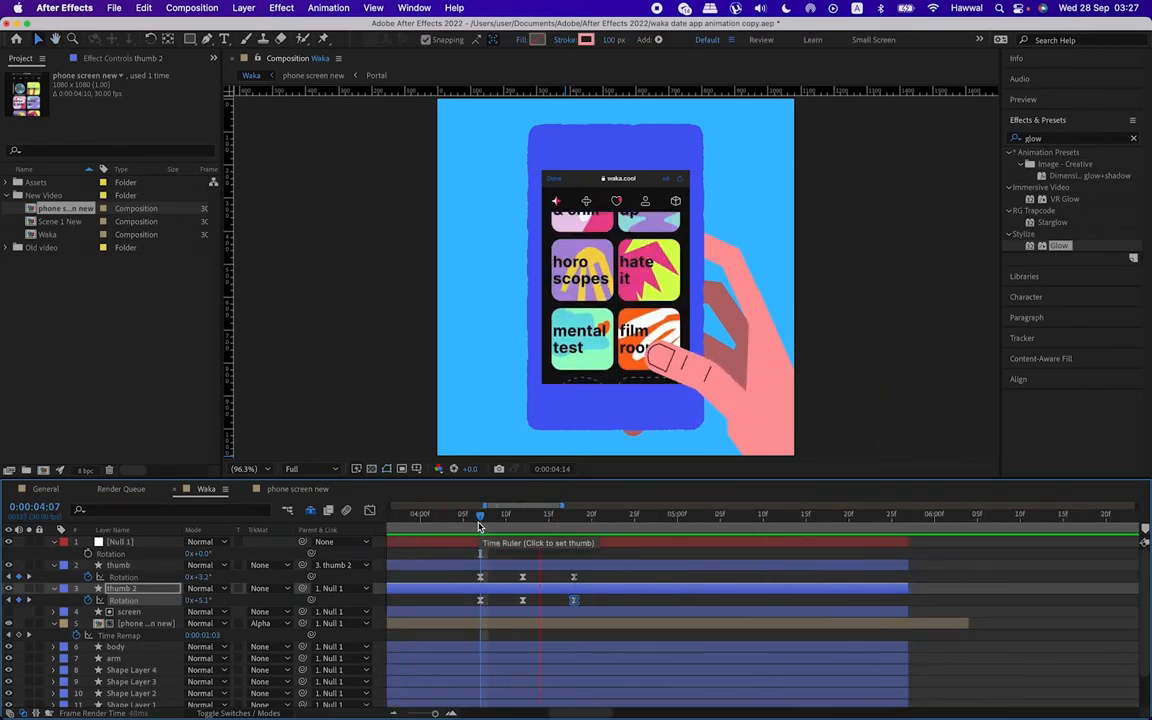
{"action": "left_click", "coordinate": [479, 527]}
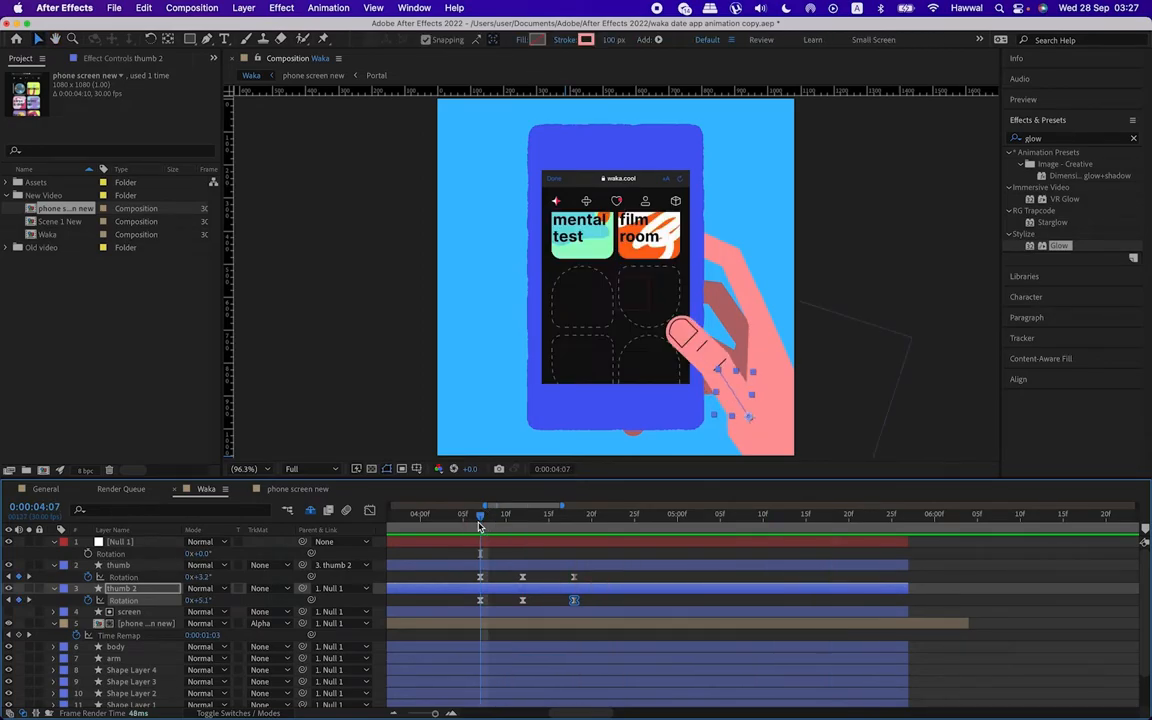
{"action": "key", "text": "space"}
Step: Trim the end of the phone screen new layer to match the out point of the other phone and hand layers
{"action": "scroll", "coordinate": [737, 574], "scroll_direction": "right", "scroll_amount": 5}
{"action": "left_click_drag", "start_coordinate": [683, 518], "coordinate": [758, 527]}
{"action": "left_click", "coordinate": [787, 624]}
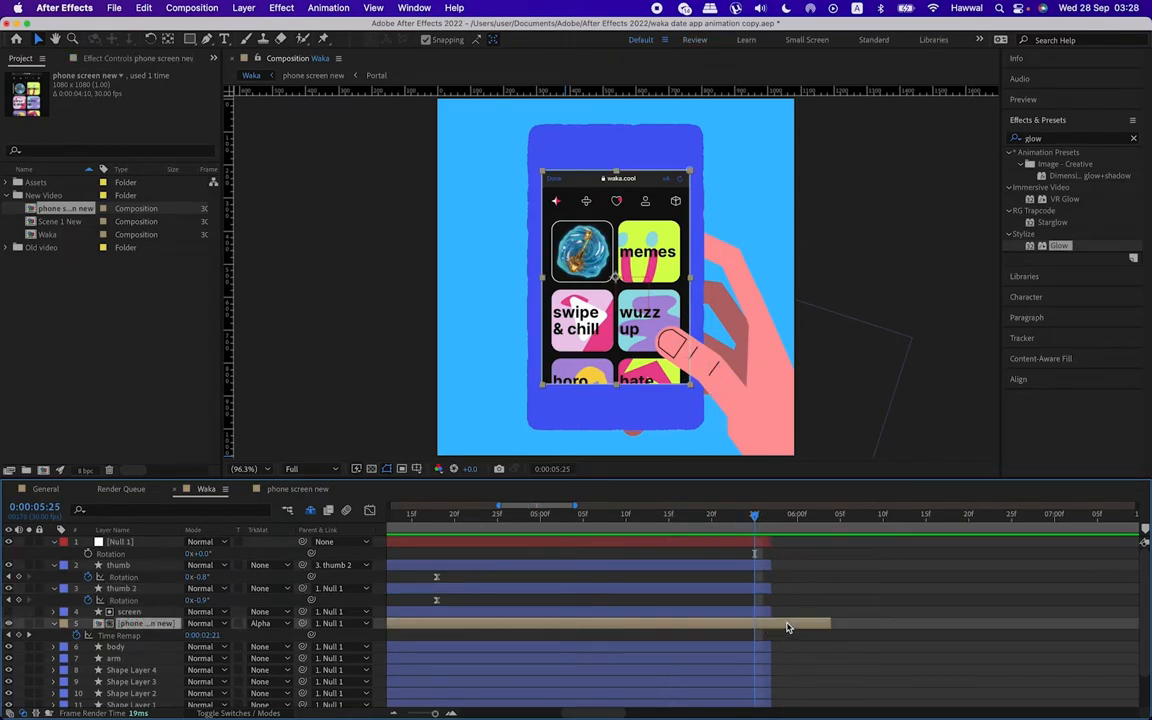
{"action": "key", "text": "minus"}
{"action": "key", "text": "minus"}
{"action": "scroll", "coordinate": [680, 624], "scroll_direction": "left", "scroll_amount": 3}
{"action": "left_click_drag", "start_coordinate": [583, 519], "coordinate": [583, 520]}
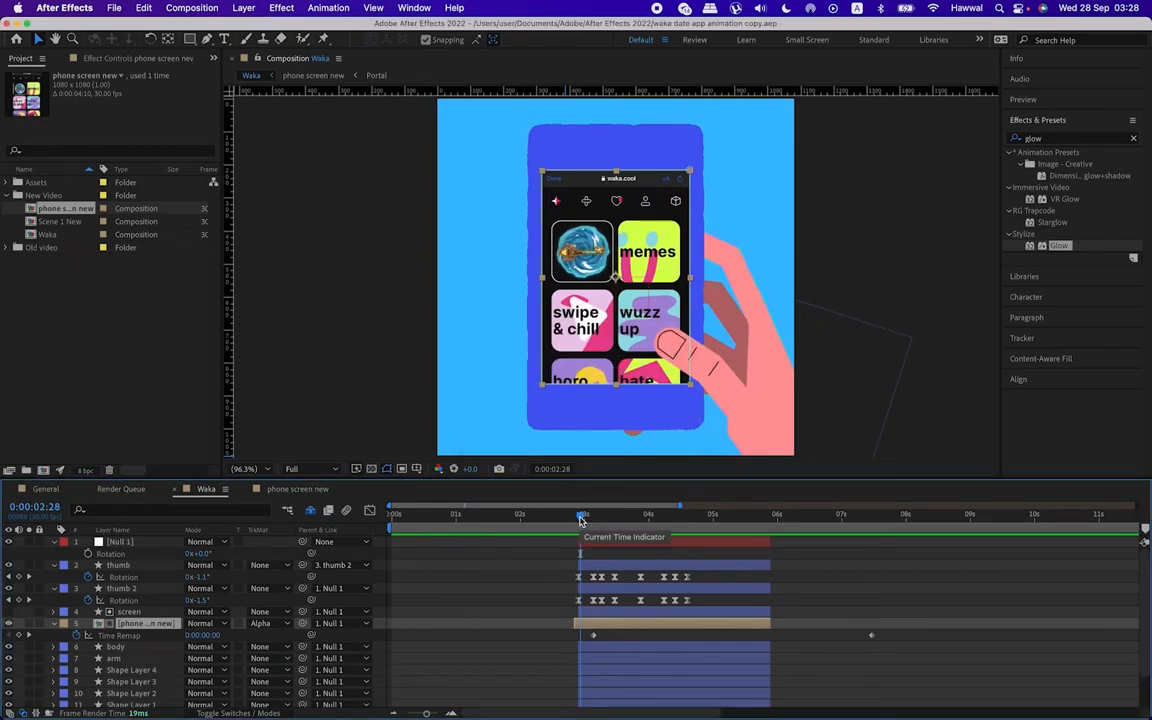
Step: Add Rotation keyframes to Null 1 at 3:08, 3:17 and 3:20, tilting it to 5° by 3:20
{"action": "left_click_drag", "start_coordinate": [585, 522], "coordinate": [620, 516]}
{"action": "left_click", "coordinate": [105, 553]}
{"action": "left_click_drag", "start_coordinate": [205, 552], "coordinate": [207, 554]}
{"action": "left_click_drag", "start_coordinate": [596, 517], "coordinate": [627, 520]}
{"action": "key", "text": "equal"}
{"action": "key", "text": "equal"}
{"action": "key", "text": "equal"}
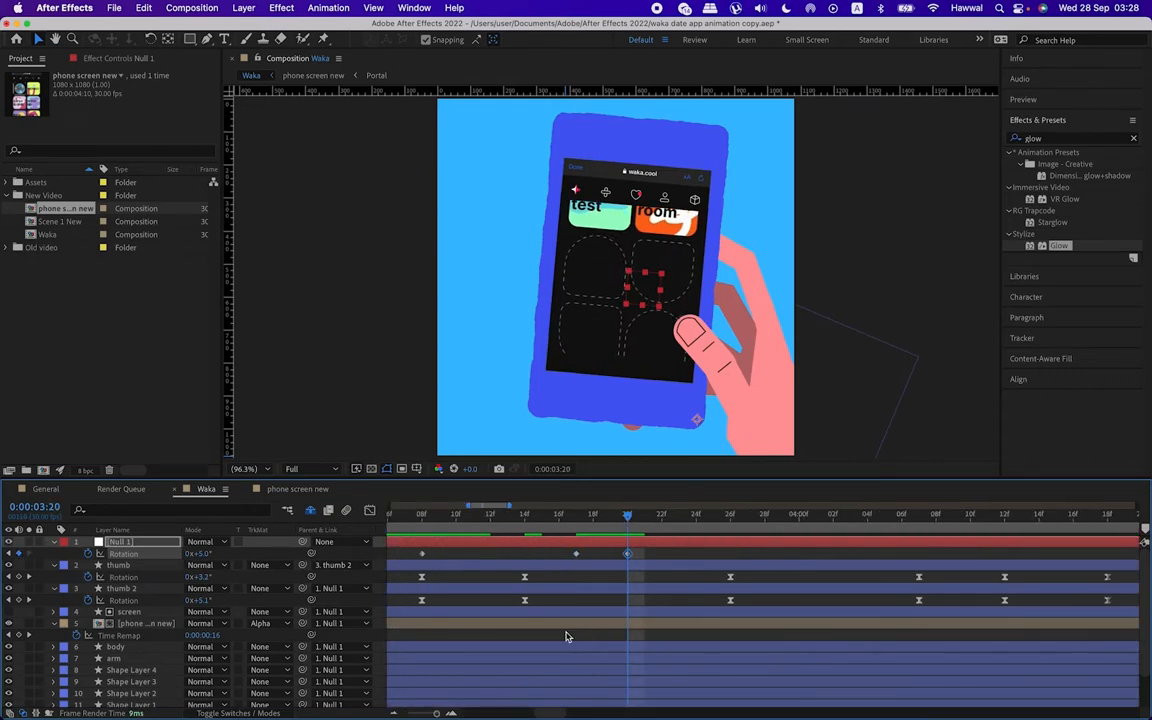
Step: Keyframe Null 1's Rotation to -4° at 3:28 and back to 0° at 4:01
{"action": "key", "text": "space"}
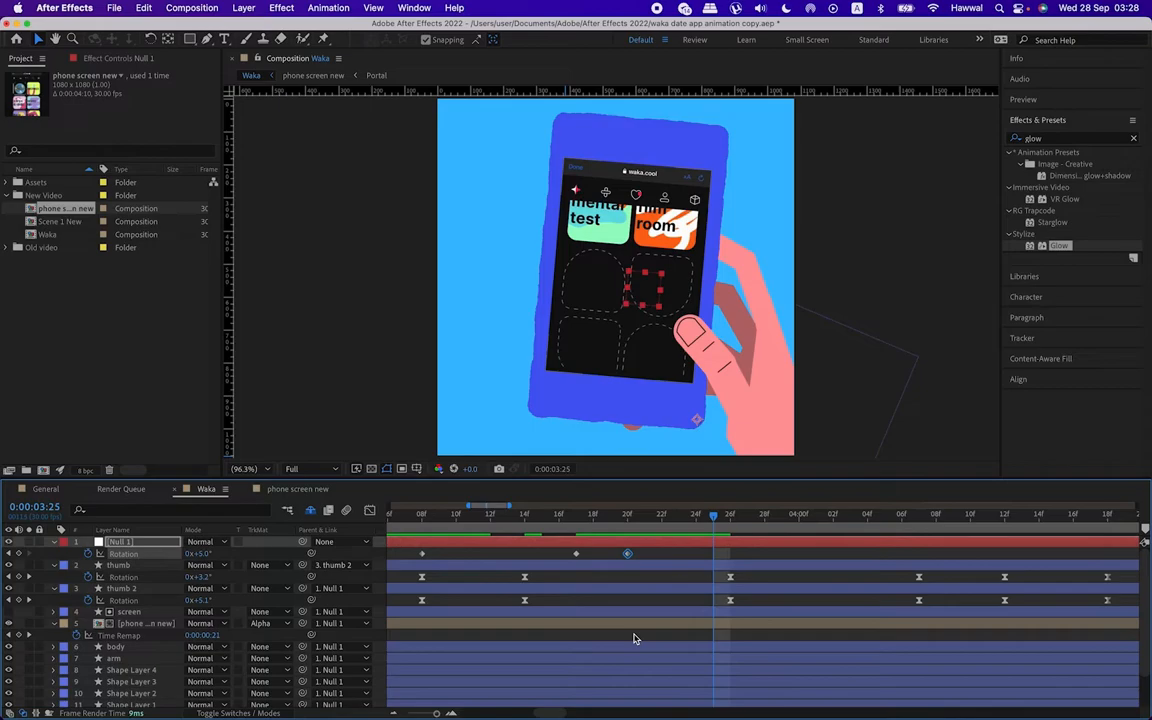
{"action": "left_click_drag", "start_coordinate": [197, 554], "coordinate": [197, 555]}
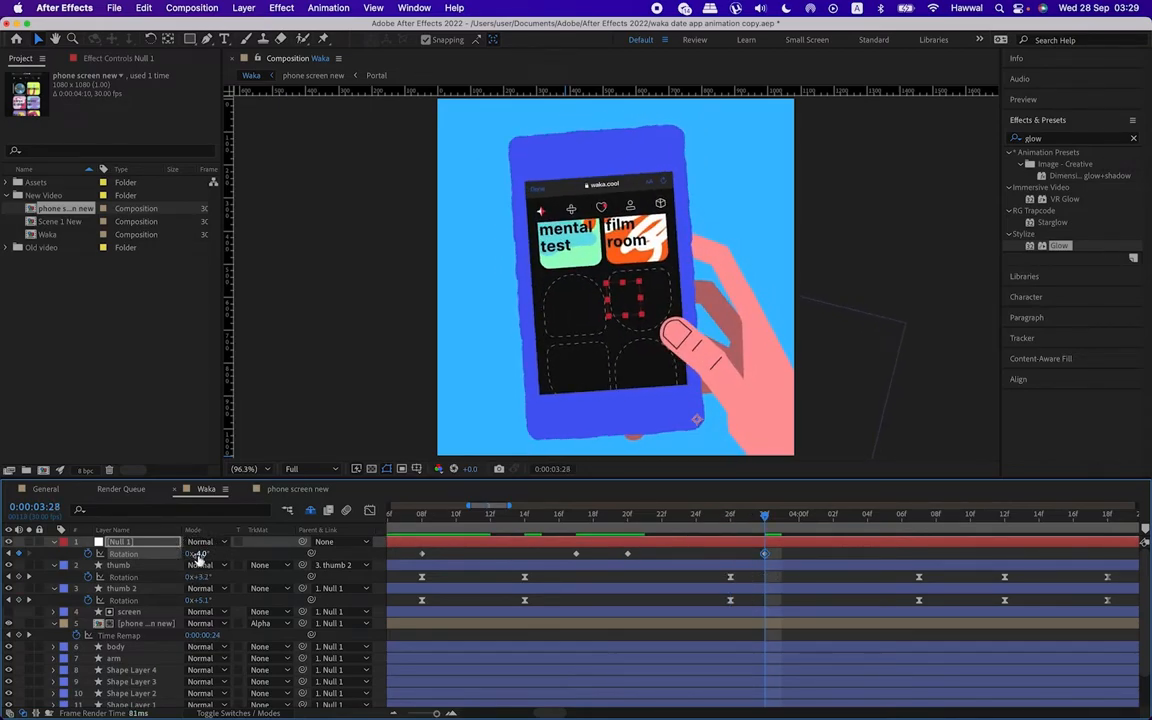
{"action": "key", "text": "super+Right"}
{"action": "key", "text": "super+Right"}
{"action": "key", "text": "super+Right"}
{"action": "scroll", "coordinate": [510, 573], "scroll_direction": "left", "scroll_amount": 5}
{"action": "left_click_drag", "start_coordinate": [563, 543], "coordinate": [592, 560]}
{"action": "key", "text": "super+c"}
{"action": "key", "text": "super+v"}
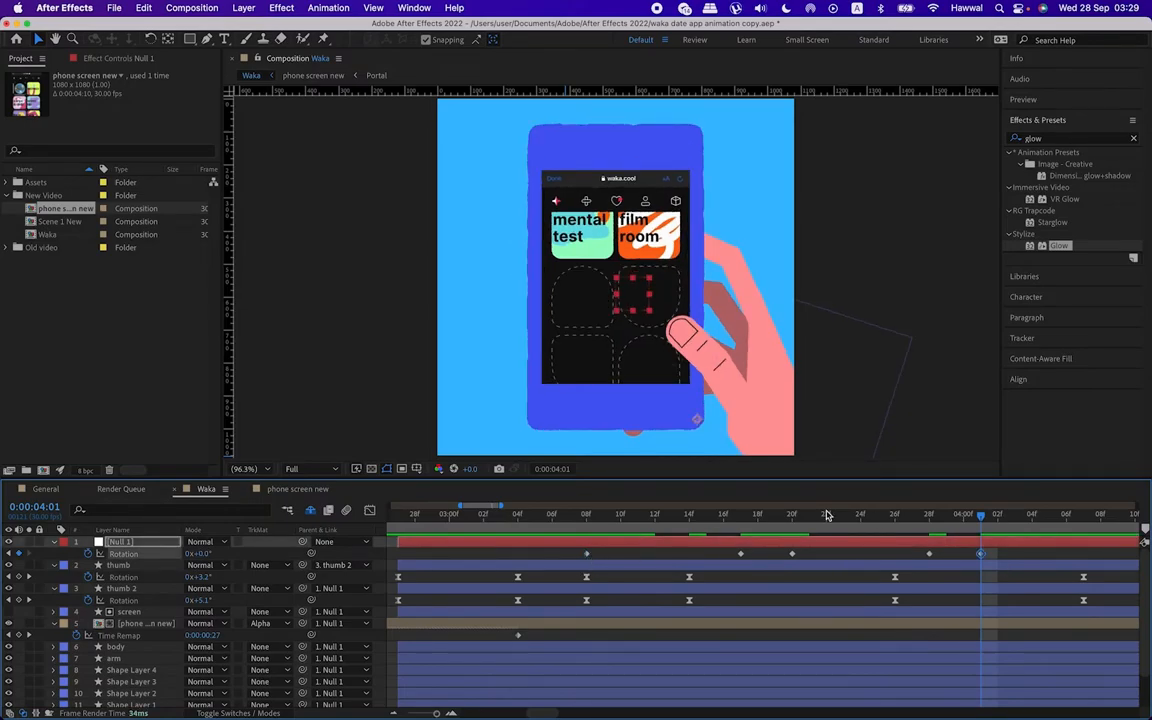
Step: Apply Easy Ease to all of Null 1's Rotation keyframes and preview the phone's tilt
{"action": "left_click", "coordinate": [482, 519]}
{"action": "key", "text": "space"}
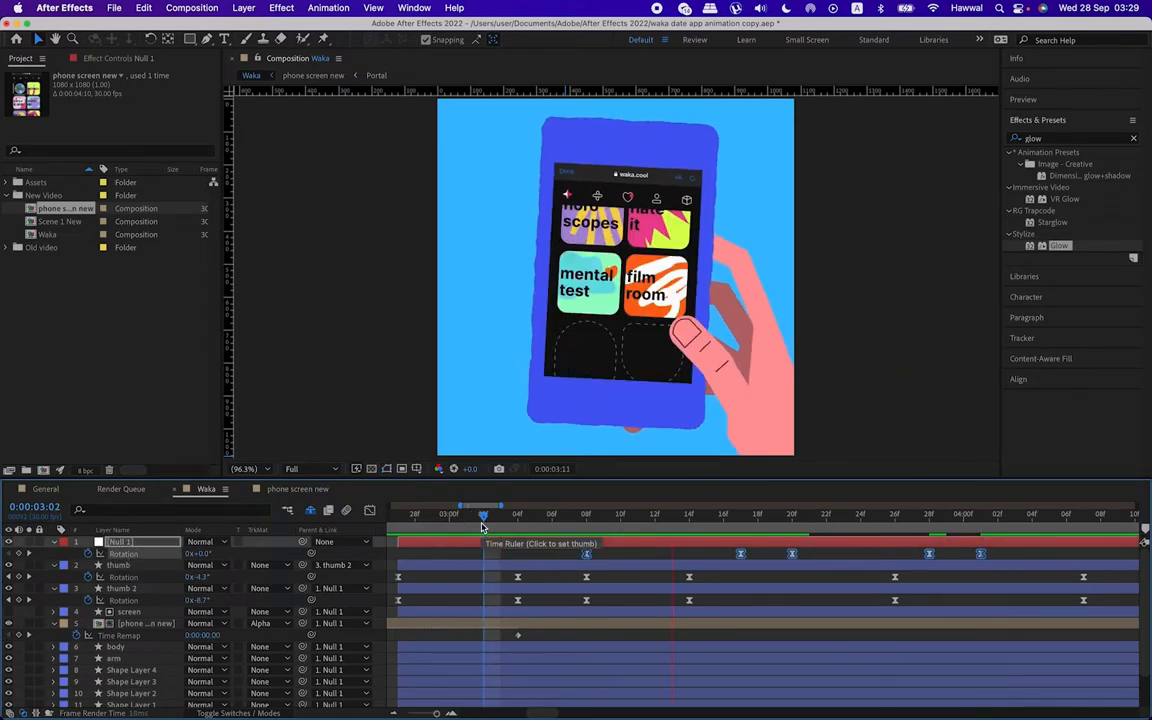
{"action": "key", "text": "space"}
{"action": "key", "text": "minus"}
{"action": "key", "text": "minus"}
{"action": "key", "text": "minus"}
{"action": "left_click", "coordinate": [636, 519]}
{"action": "key", "text": "space"}
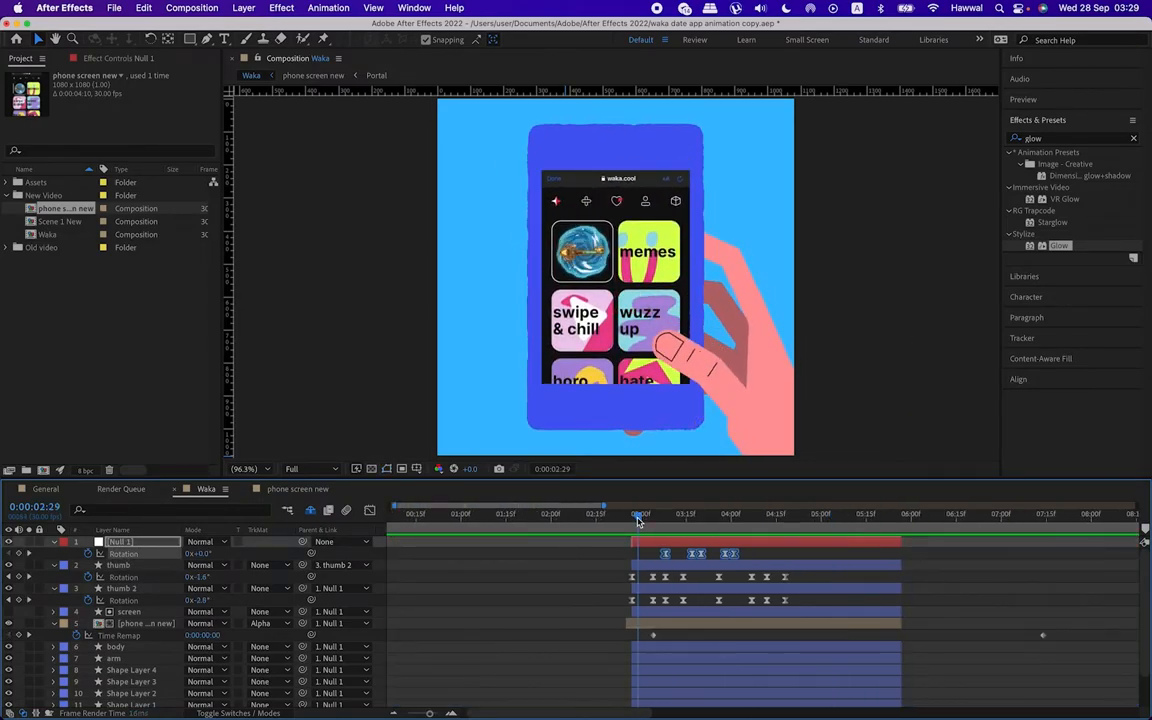
Step: Identify the upper finger's layer, Shape Layer 1, and add a 0° Rotation keyframe to it at 3:11
{"action": "left_click_drag", "start_coordinate": [658, 519], "coordinate": [666, 522]}
{"action": "scroll", "coordinate": [667, 523], "scroll_direction": "down", "scroll_amount": 3}
{"action": "scroll", "coordinate": [667, 523], "scroll_direction": "right", "scroll_amount": 2}
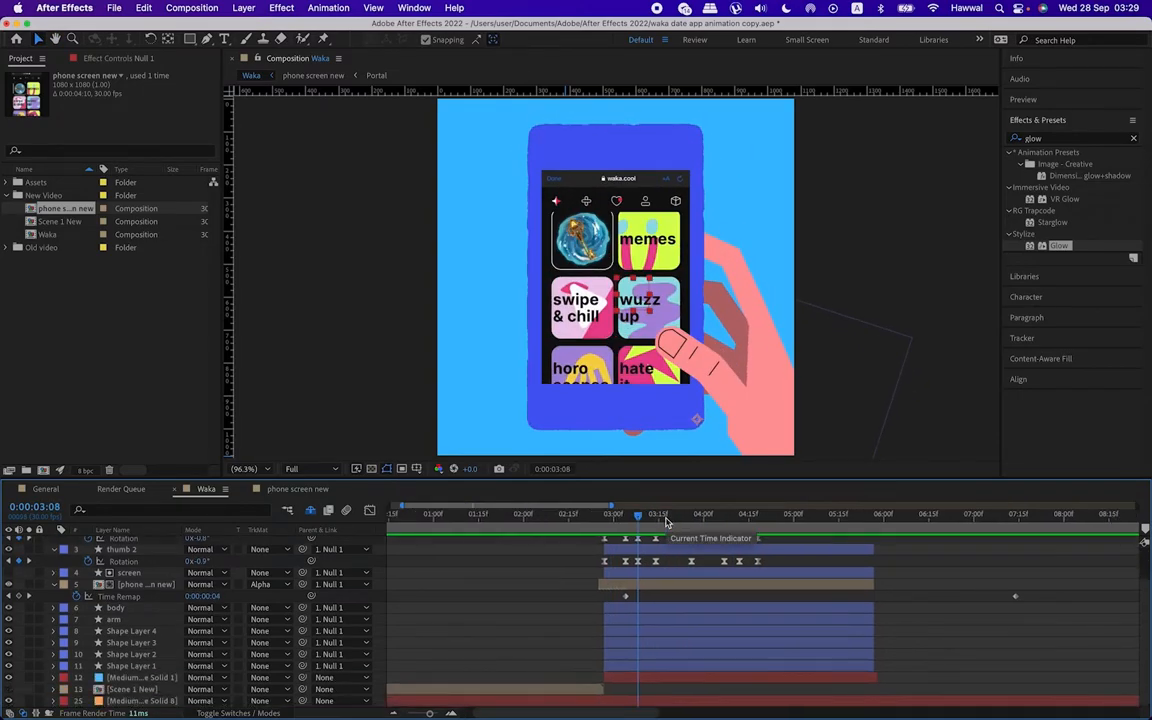
{"action": "left_click", "coordinate": [131, 632]}
{"action": "left_click", "coordinate": [132, 643]}
{"action": "left_click", "coordinate": [136, 656]}
{"action": "left_click", "coordinate": [140, 667]}
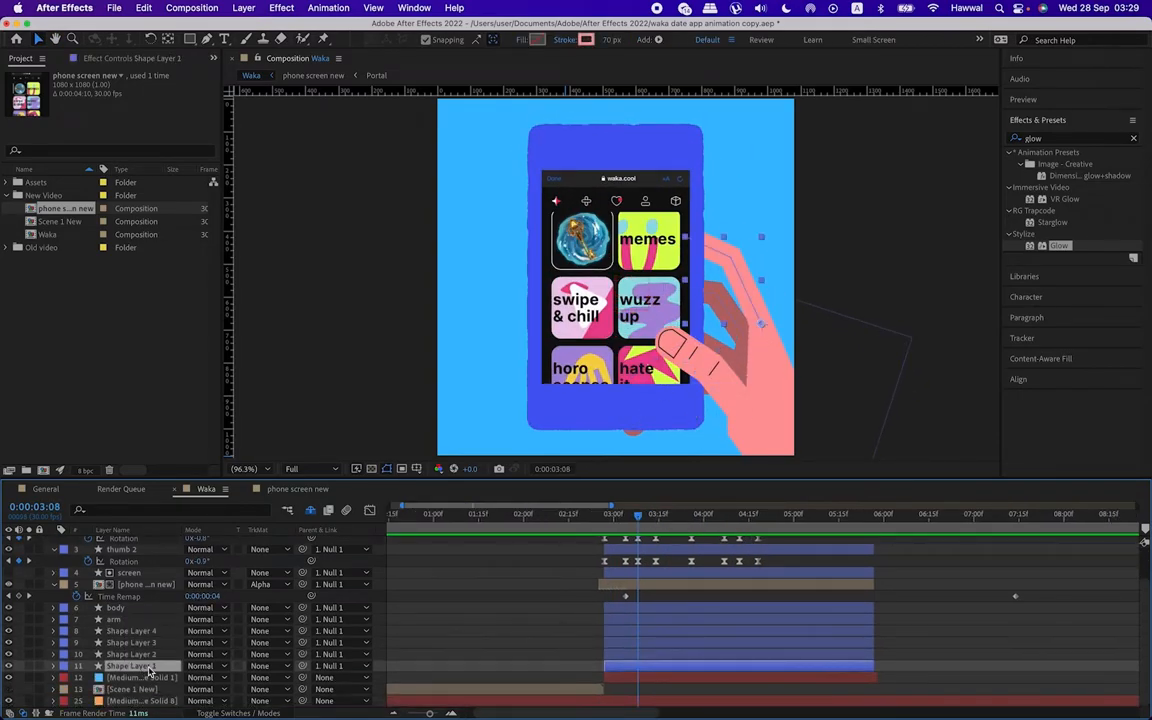
{"action": "key", "text": "r"}
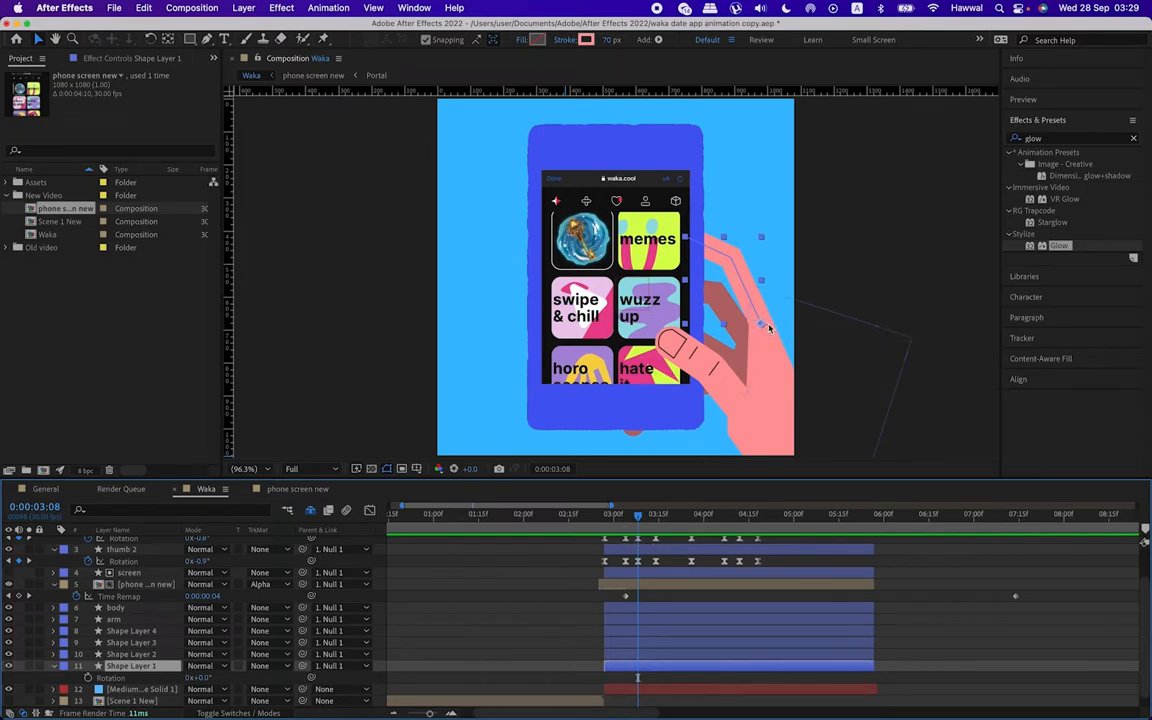
{"action": "left_click_drag", "start_coordinate": [623, 519], "coordinate": [649, 520]}
{"action": "left_click", "coordinate": [87, 678]}
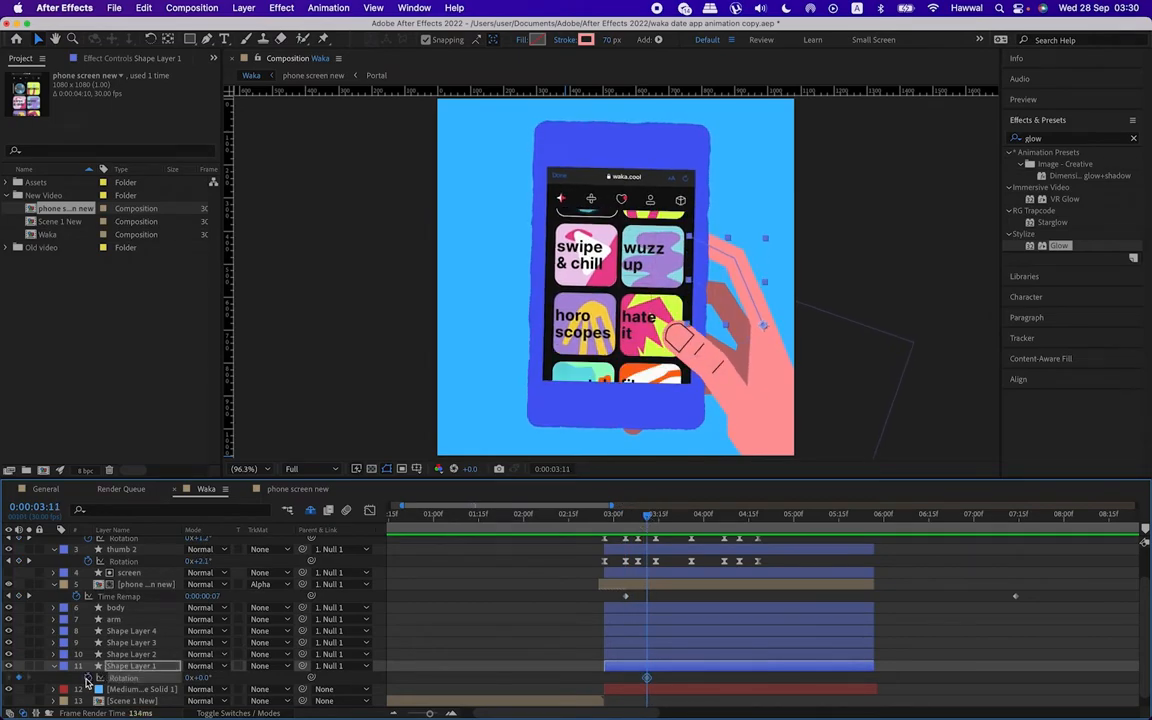
Step: Keyframe Shape Layer 1's Rotation to 19° at 3:20 to lift the finger
{"action": "key", "text": "space"}
{"action": "key", "text": "super+Right"}
{"action": "key", "text": "super+Right"}
{"action": "key", "text": "super+Right"}
{"action": "left_click_drag", "start_coordinate": [203, 678], "coordinate": [208, 679]}
Step: Add an 18° Rotation keyframe to Shape Layer 1 at 3:25 and select all three of its Rotation keyframes
{"action": "key", "text": "super+Right"}
{"action": "key", "text": "super+Right"}
{"action": "key", "text": "super+Right"}
{"action": "key", "text": "super+Right"}
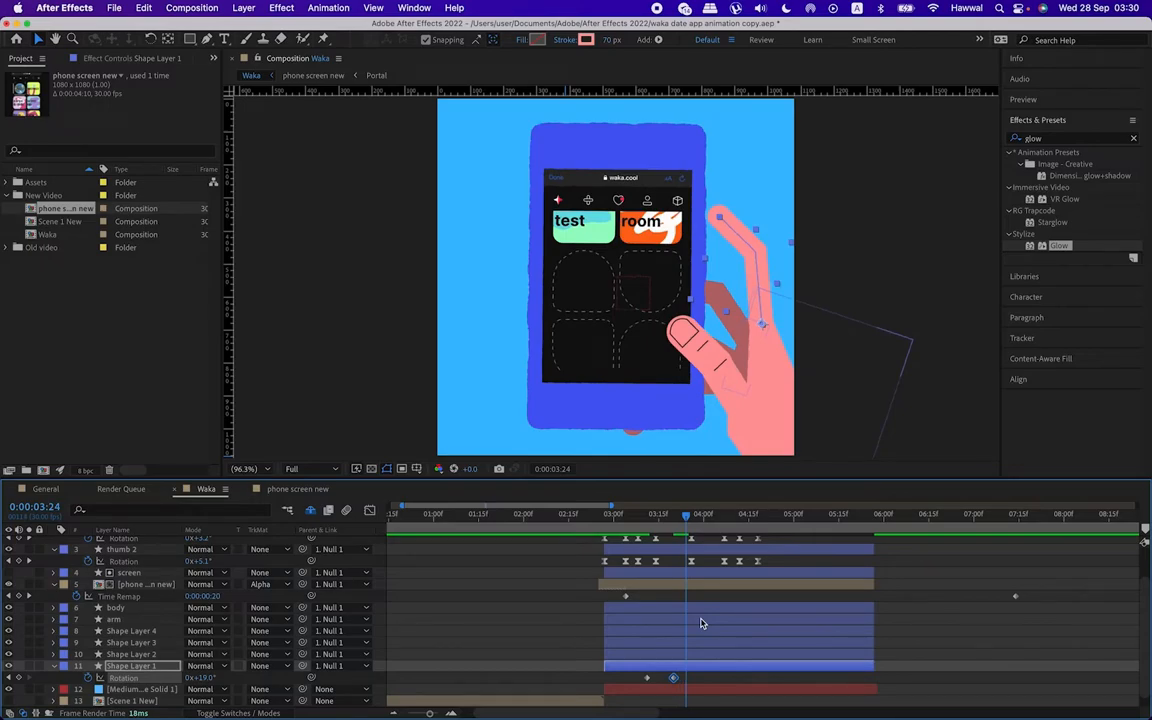
{"action": "key", "text": "super+Right"}
{"action": "left_click_drag", "start_coordinate": [200, 678], "coordinate": [202, 679]}
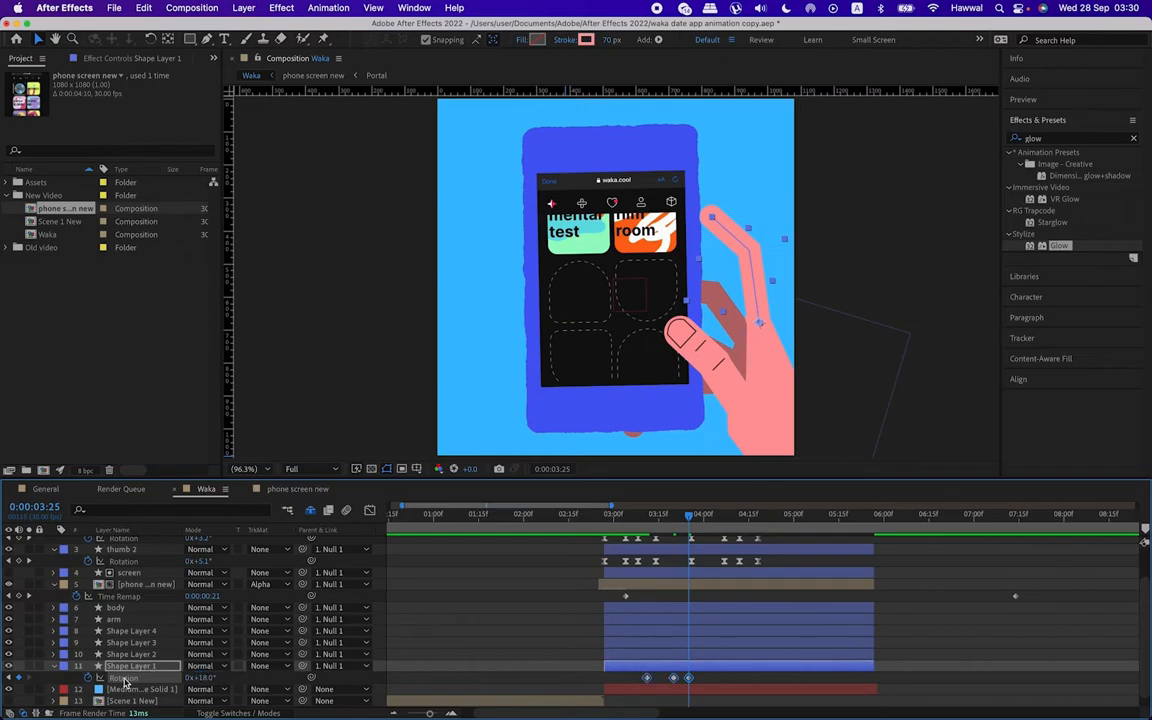
Step: Increase Shape Layer 1's eased Rotation keyframe at 3:20 for a stronger finger lift and preview the motion
{"action": "left_click_drag", "start_coordinate": [645, 515], "coordinate": [673, 516]}
{"action": "left_click_drag", "start_coordinate": [200, 678], "coordinate": [212, 678]}
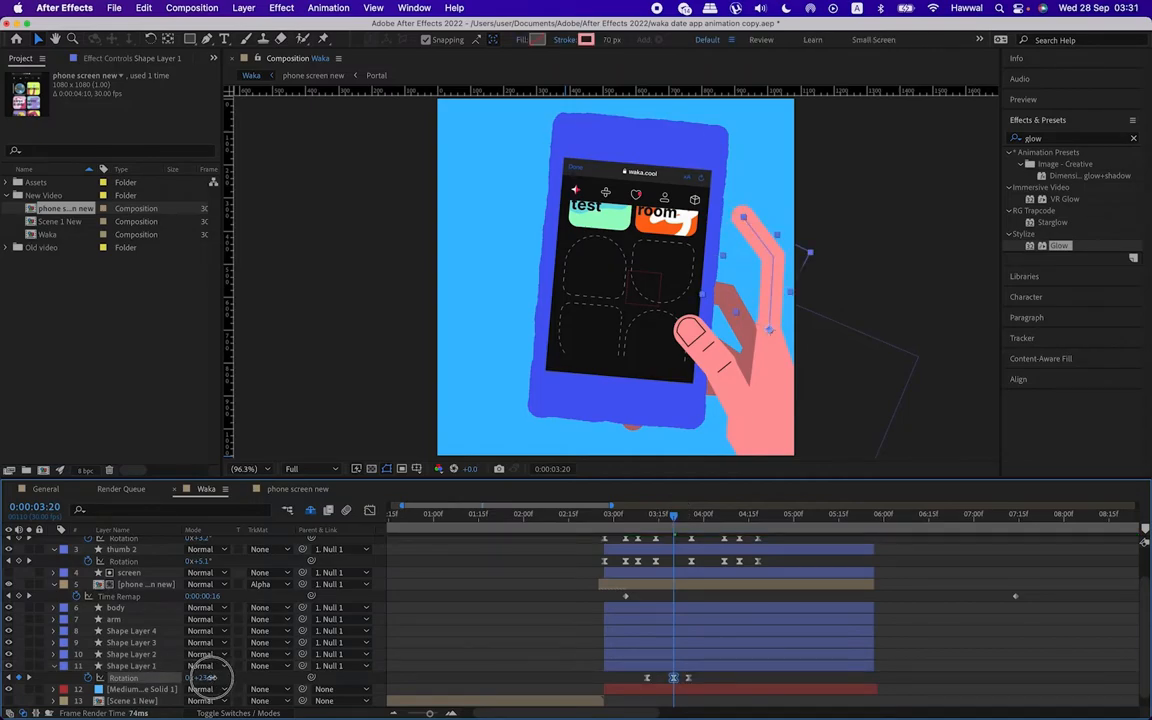
{"action": "left_click", "coordinate": [625, 516]}
{"action": "key", "text": "space"}
{"action": "left_click_drag", "start_coordinate": [625, 517], "coordinate": [650, 524]}
{"action": "key", "text": "space"}
{"action": "key", "text": "space"}
{"action": "left_click", "coordinate": [651, 518]}
{"action": "key", "text": "space"}
{"action": "key", "text": "space"}
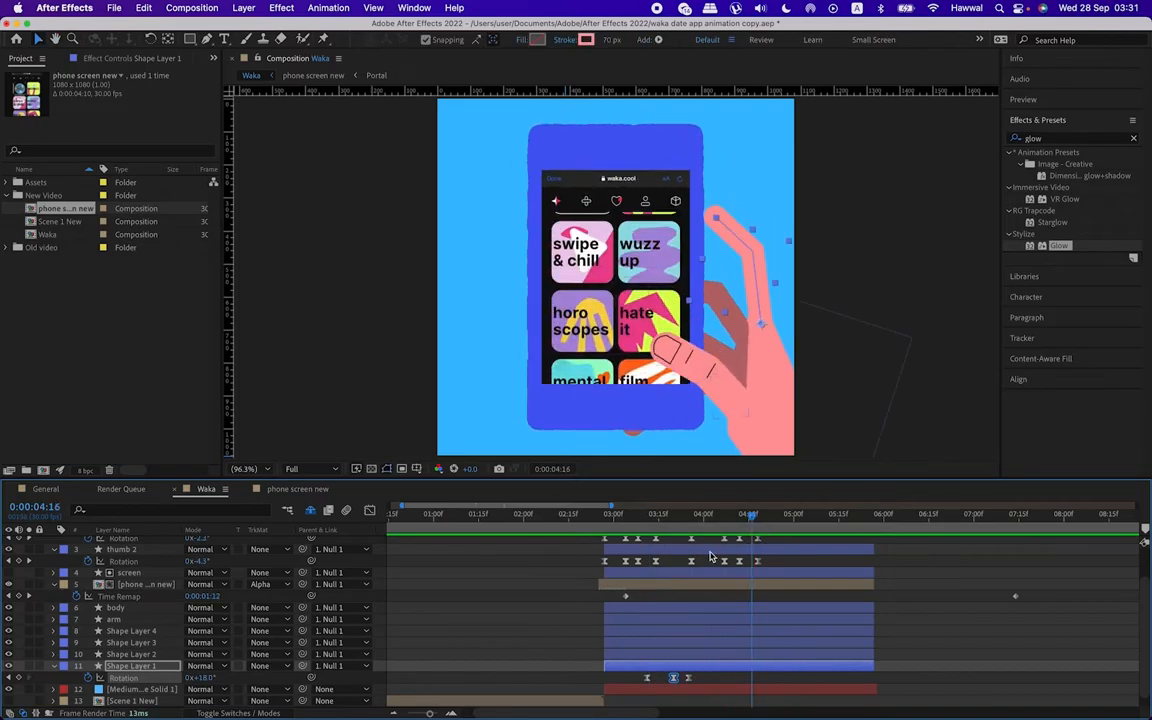
Step: Lower Shape Layer 1's Rotation at 3:25 to 14° and preview the finger's motion
{"action": "left_click_drag", "start_coordinate": [679, 517], "coordinate": [688, 519]}
{"action": "left_click_drag", "start_coordinate": [203, 678], "coordinate": [200, 678]}
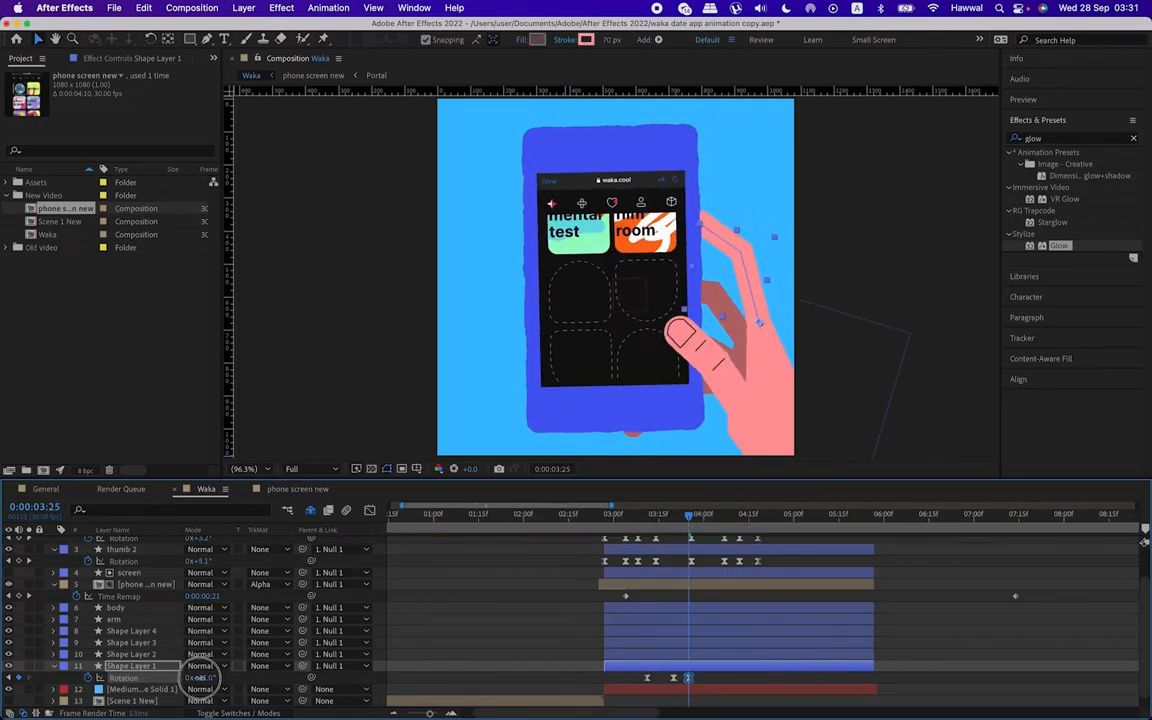
{"action": "left_click", "coordinate": [617, 517]}
{"action": "key", "text": "space"}
Step: Add Shape Layer 1 Rotation keyframes of 14° at 4:05 and 20° at 4:09 for a second finger lift
{"action": "left_click_drag", "start_coordinate": [650, 517], "coordinate": [713, 513]}
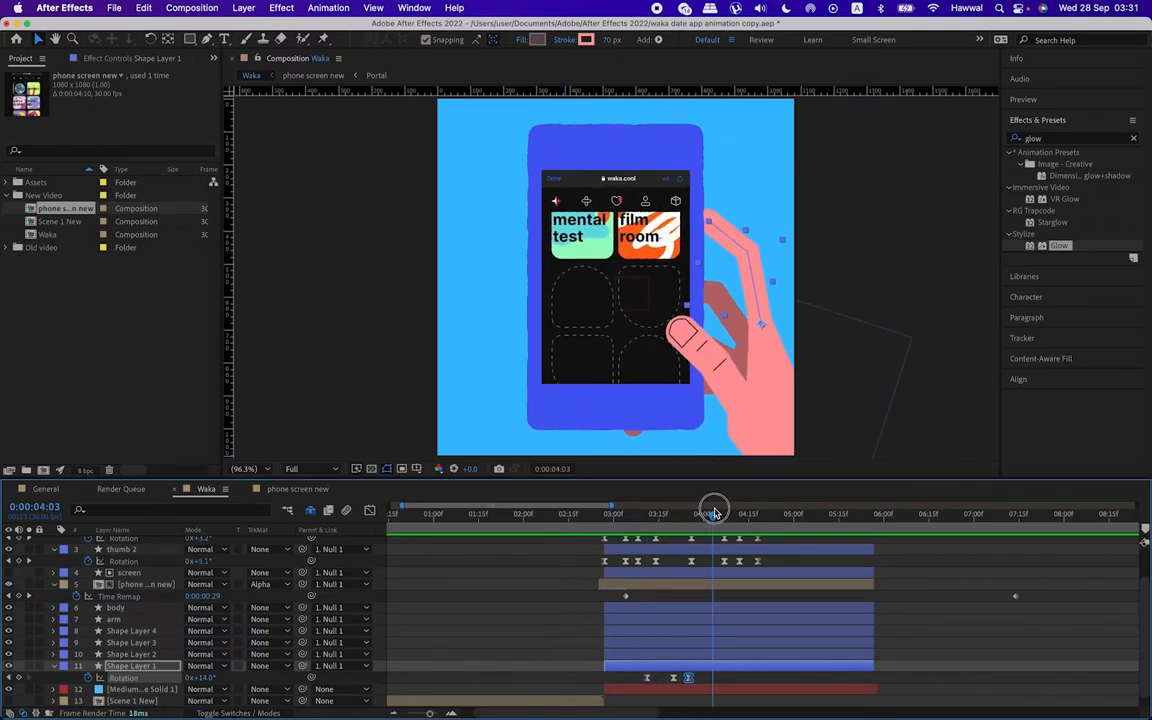
{"action": "key", "text": "super+Right"}
{"action": "key", "text": "super+Right"}
{"action": "key", "text": "super+Right"}
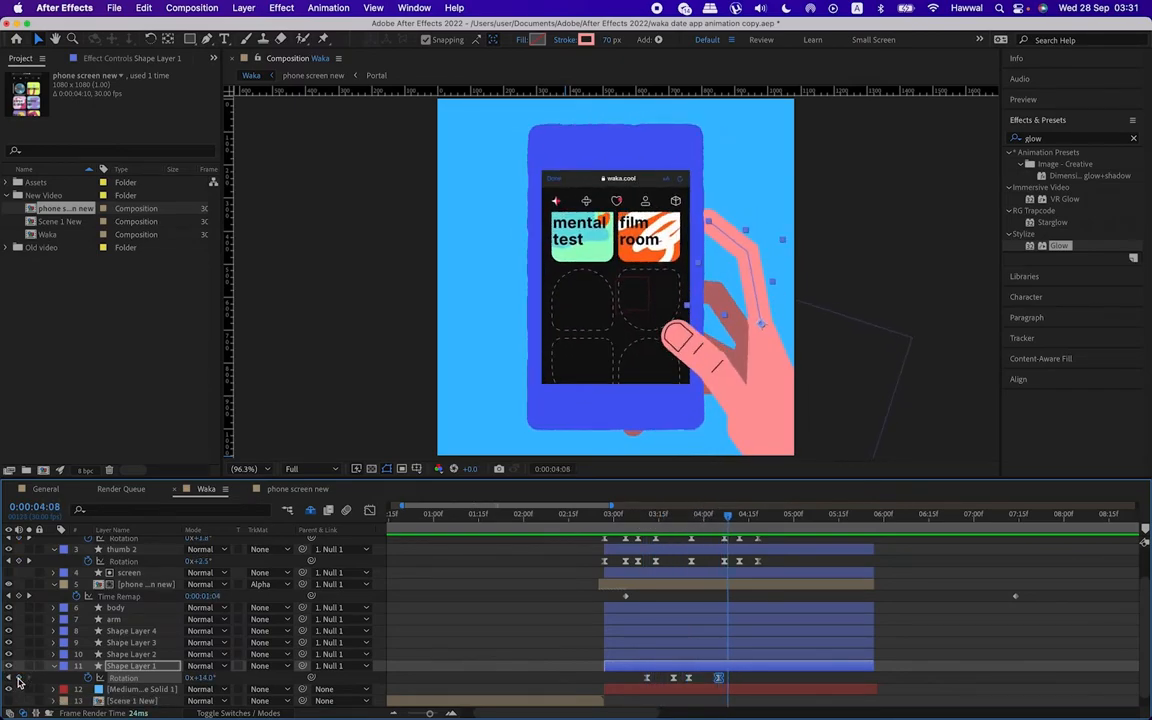
{"action": "key", "text": "super+Right"}
{"action": "left_click_drag", "start_coordinate": [210, 681], "coordinate": [217, 685]}
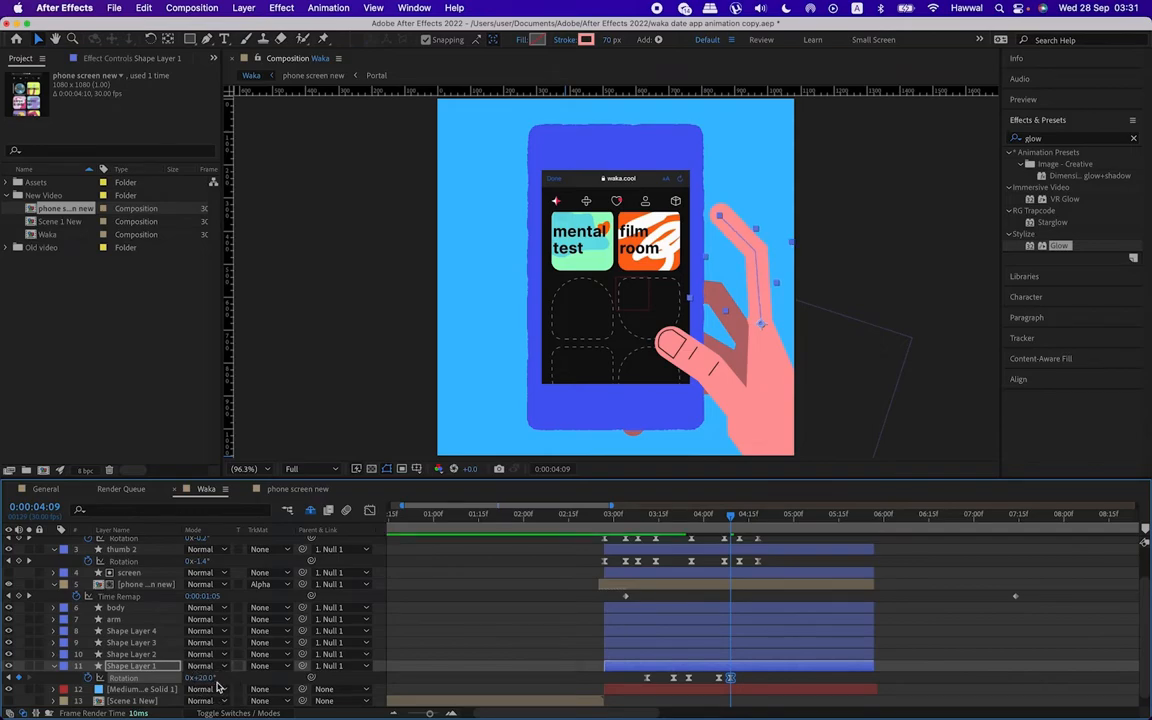
Step: Paste a copy of Shape Layer 1's 14° Rotation keyframe at 4:12 and preview the second lift
{"action": "key", "text": "super+Right"}
{"action": "key", "text": "super+Right"}
{"action": "key", "text": "super+Right"}
{"action": "left_click", "coordinate": [719, 679]}
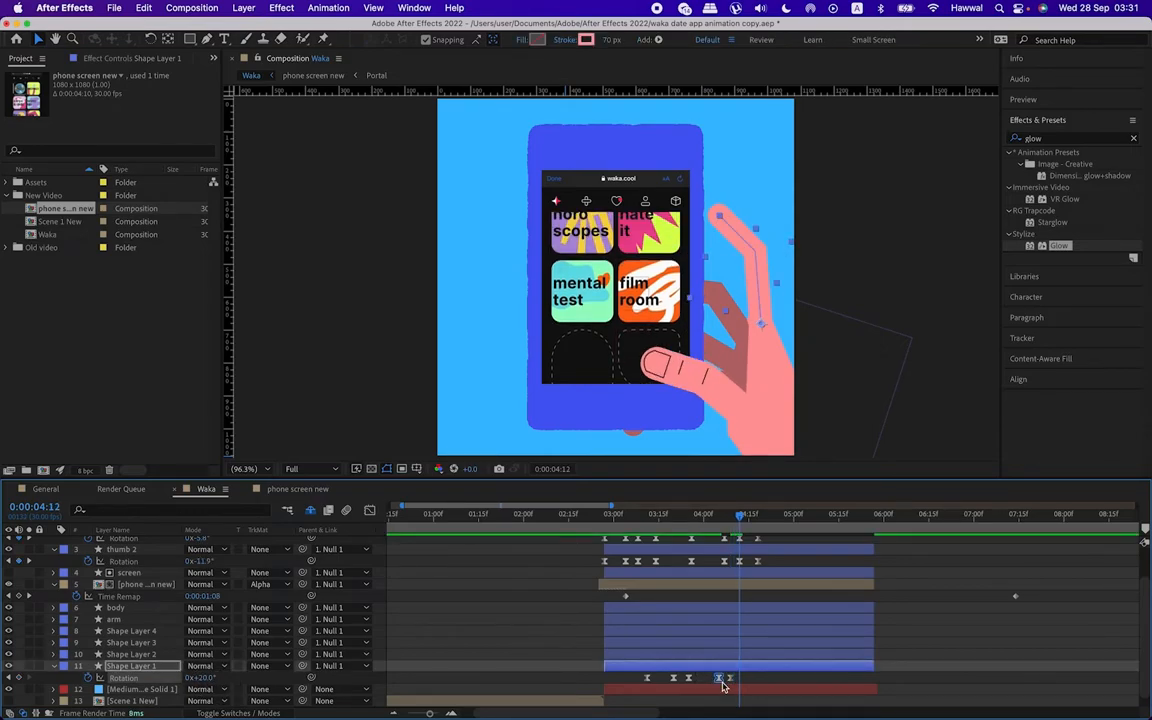
{"action": "key", "text": "super+c"}
{"action": "key", "text": "super+v"}
{"action": "left_click", "coordinate": [707, 521]}
{"action": "key", "text": "space"}
Step: Retime Shape Layer 1's 20° Rotation keyframe to 4:11 and its last 14° keyframe to 4:15
{"action": "left_click", "coordinate": [719, 519]}
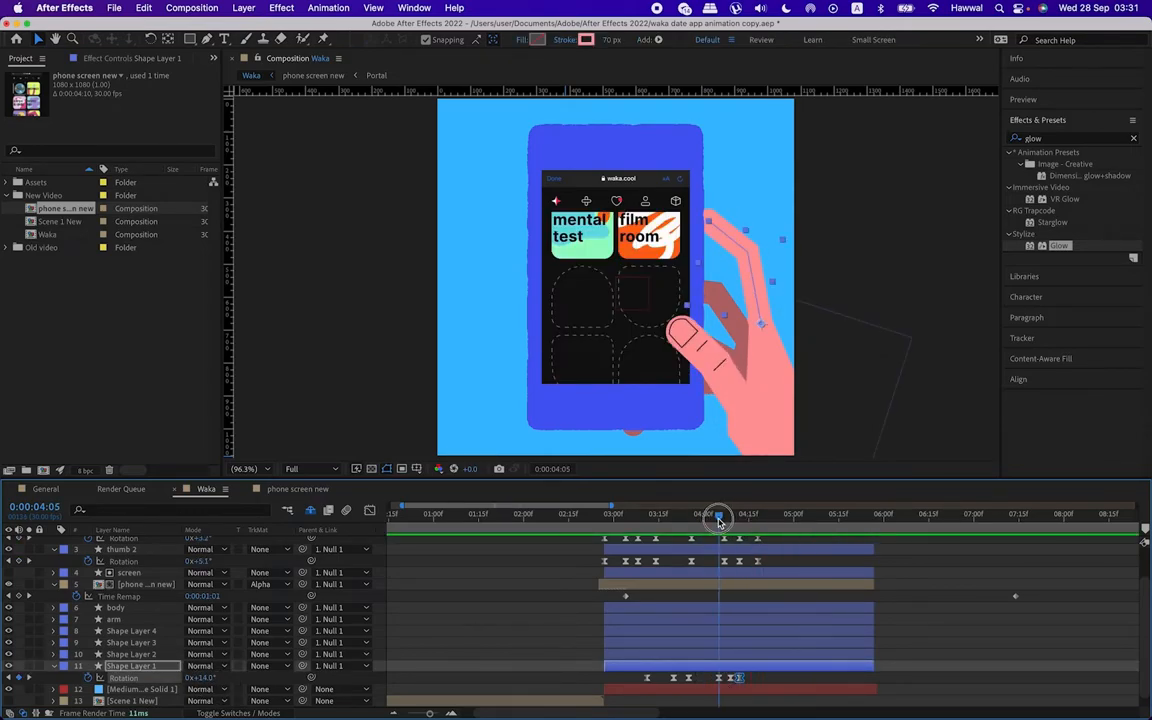
{"action": "key", "text": "="}
{"action": "key", "text": "="}
{"action": "key", "text": "super+Right"}
{"action": "key", "text": "super+Right"}
{"action": "key", "text": "super+Right"}
{"action": "key", "text": "super+Right"}
{"action": "key", "text": "super+Right"}
{"action": "key", "text": "super+Right"}
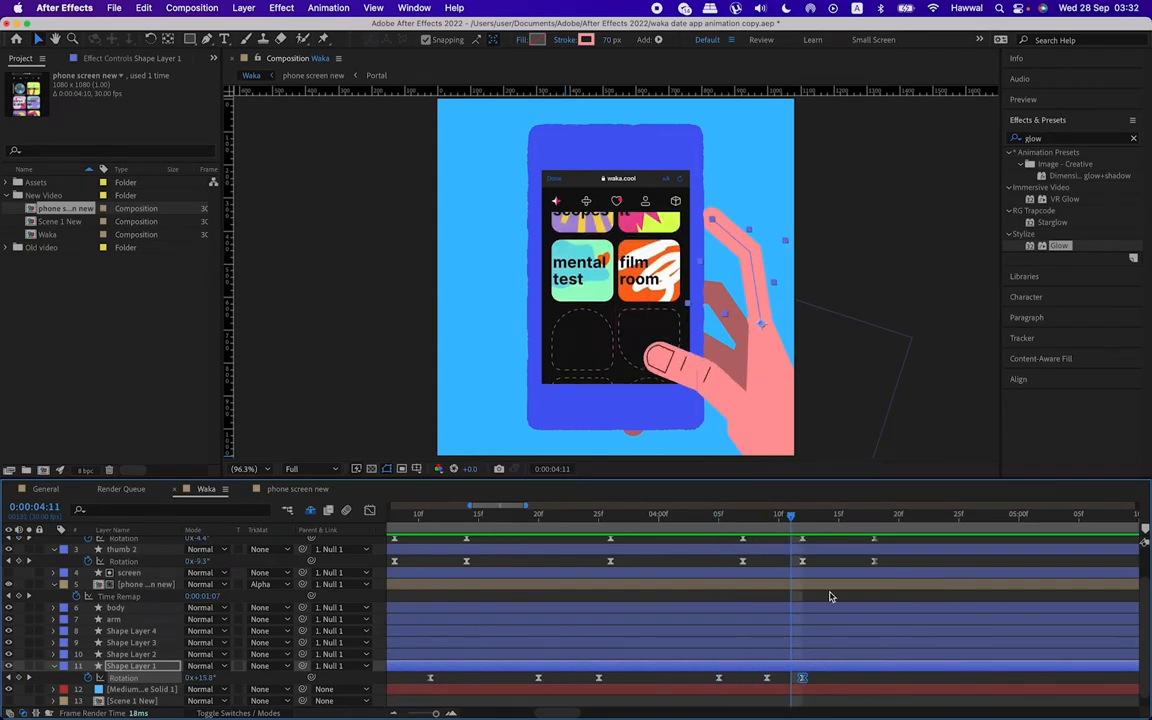
{"action": "left_click_drag", "start_coordinate": [767, 679], "coordinate": [826, 675]}
{"action": "key", "text": "super+Right"}
{"action": "key", "text": "super+Right"}
{"action": "key", "text": "super+Right"}
{"action": "key", "text": "super+Right"}
Step: Preview the slower second finger lift together with the thumb swipes and scrolling screen
{"action": "left_click", "coordinate": [652, 519]}
{"action": "key", "text": "space"}
{"action": "key", "text": "space"}
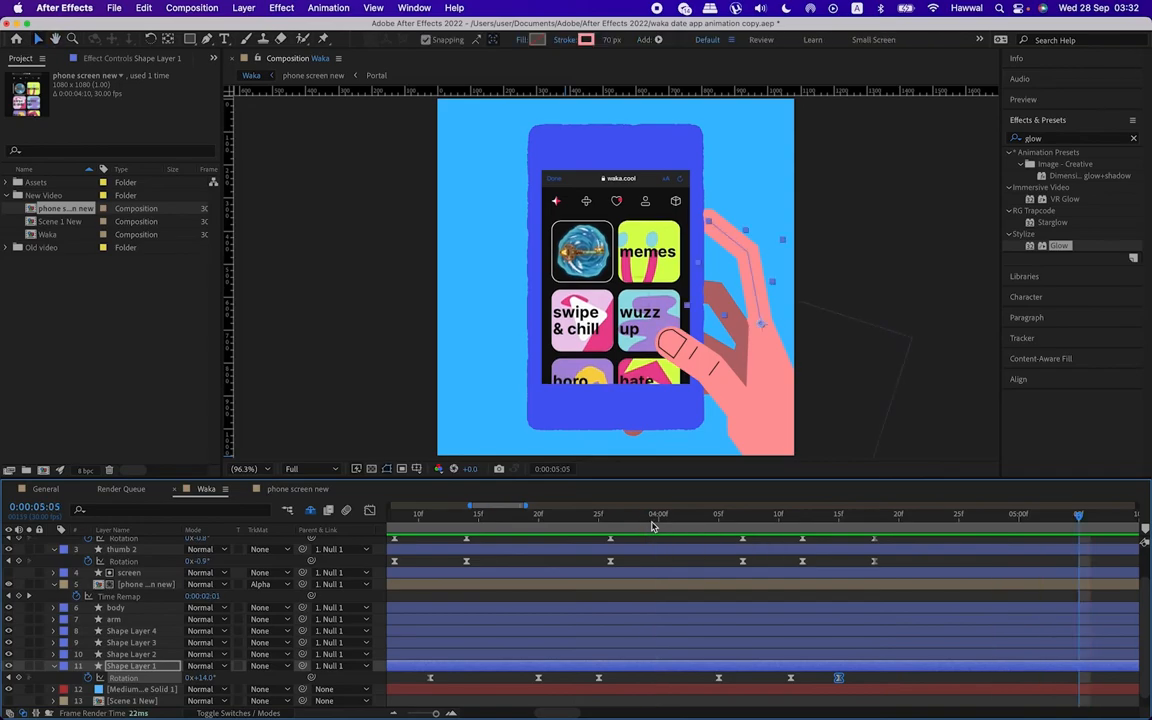
{"action": "key", "text": "-"}
{"action": "key", "text": "-"}
{"action": "left_click", "coordinate": [773, 518]}
{"action": "key", "text": "space"}
{"action": "key", "text": "space"}
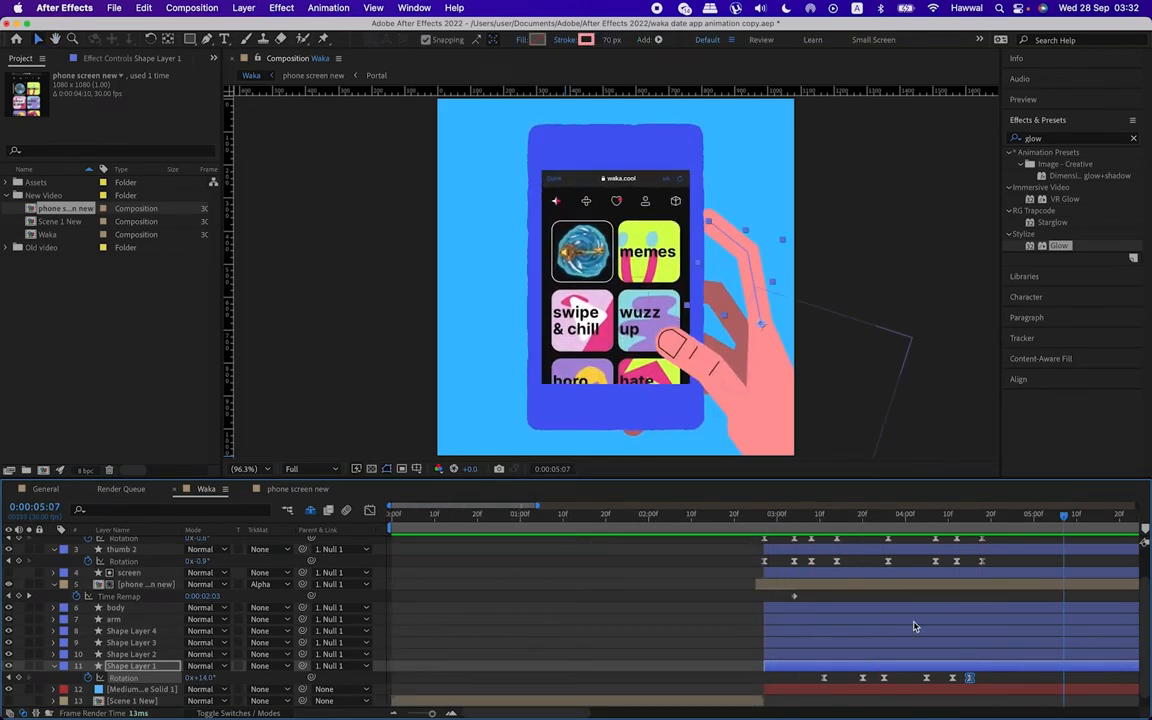
Step: Move Shape Layer 1's last three Rotation keyframes to 4:18, 4:24 and 4:28, then preview the animation
{"action": "scroll", "coordinate": [913, 625], "scroll_direction": "right", "scroll_amount": 5}
{"action": "left_click_drag", "start_coordinate": [752, 521], "coordinate": [814, 522]}
{"action": "left_click_drag", "start_coordinate": [746, 663], "coordinate": [814, 668]}
{"action": "left_click", "coordinate": [752, 518]}
{"action": "key", "text": "space"}
{"action": "key", "text": "space"}
{"action": "left_click_drag", "start_coordinate": [753, 518], "coordinate": [818, 516]}
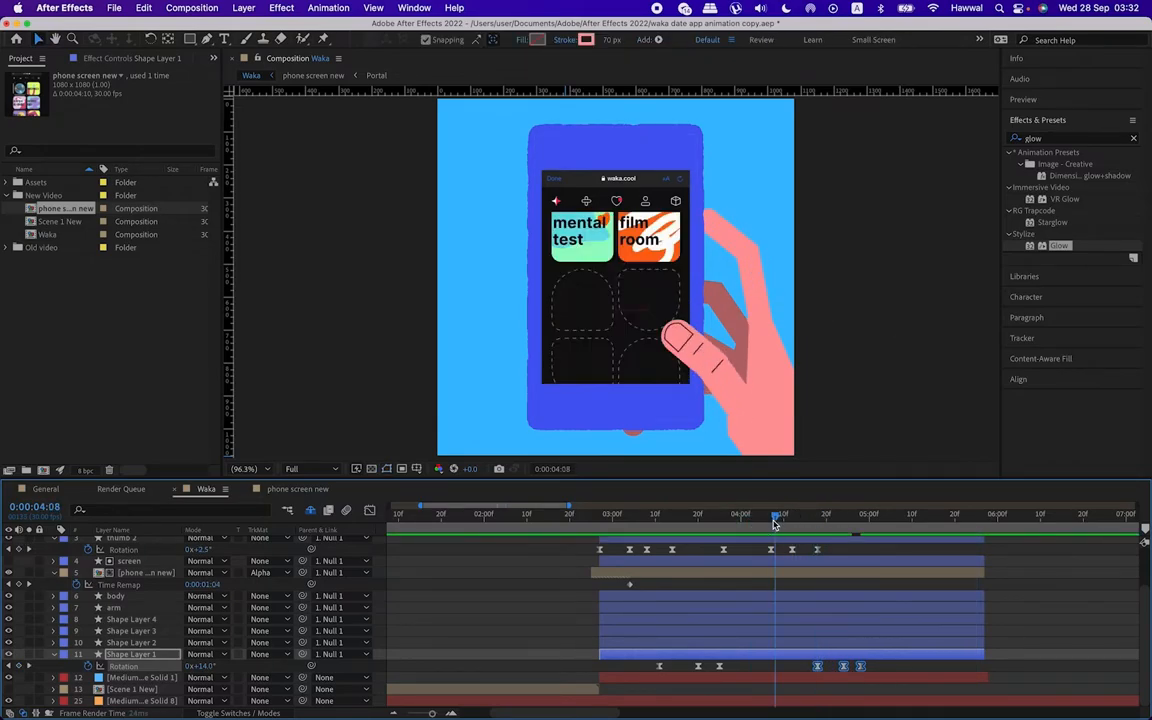
Step: Keyframe Shape Layer 2's Rotation at -18° at 3:22 and -10° at 3:28
{"action": "left_click_drag", "start_coordinate": [617, 522], "coordinate": [707, 524]}
{"action": "left_click", "coordinate": [154, 643]}
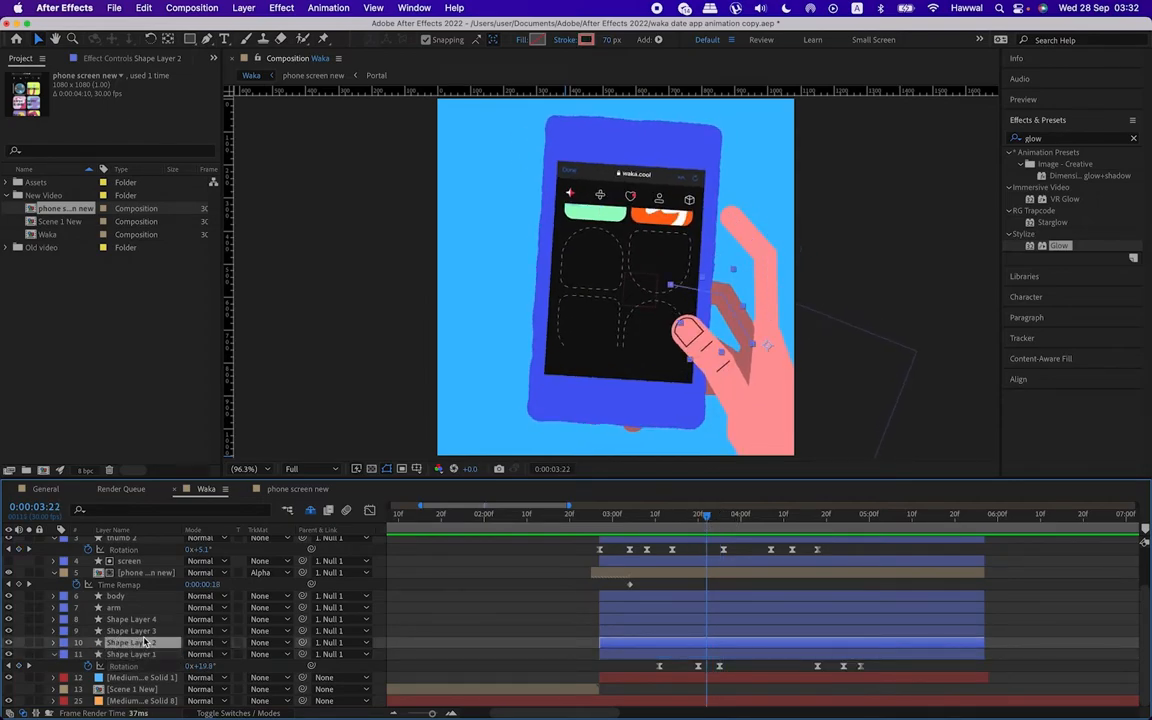
{"action": "key", "text": "r"}
{"action": "key", "text": "space"}
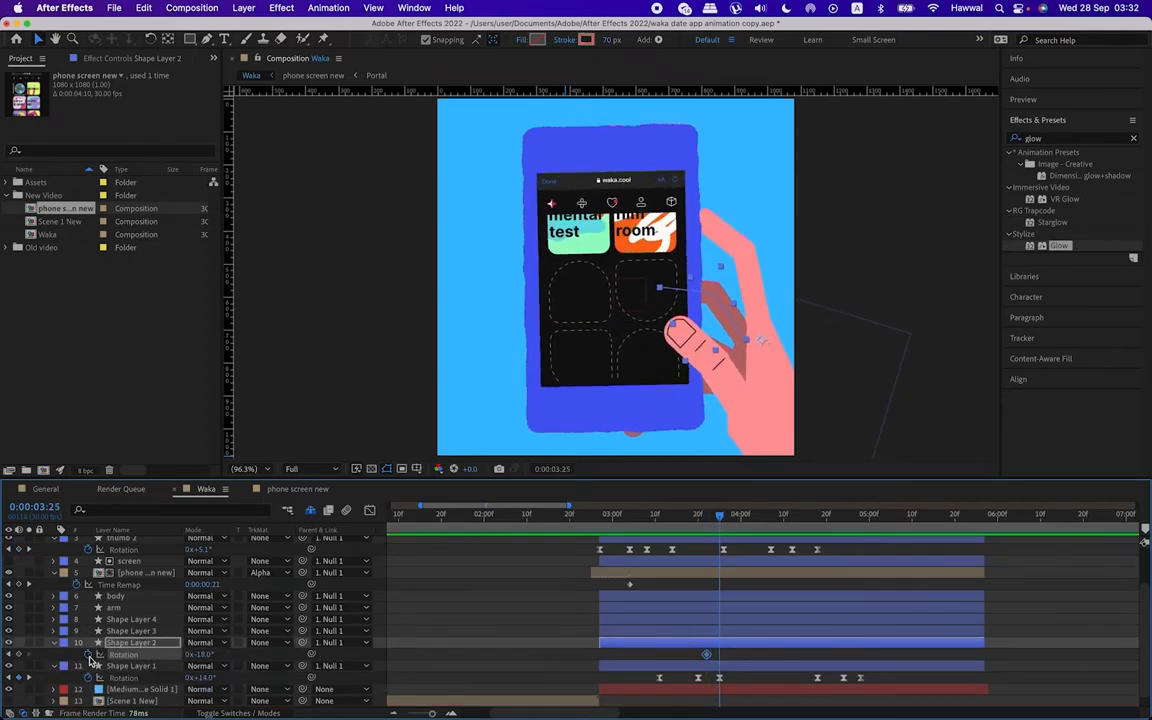
{"action": "key", "text": "super+Left"}
{"action": "left_click_drag", "start_coordinate": [206, 655], "coordinate": [214, 659]}
Step: Set Shape Layer 2's Rotation back to -18° with a third keyframe at 4:03
{"action": "key", "text": "super+Right"}
{"action": "key", "text": "super+Right"}
{"action": "key", "text": "super+Right"}
{"action": "key", "text": "super+Right"}
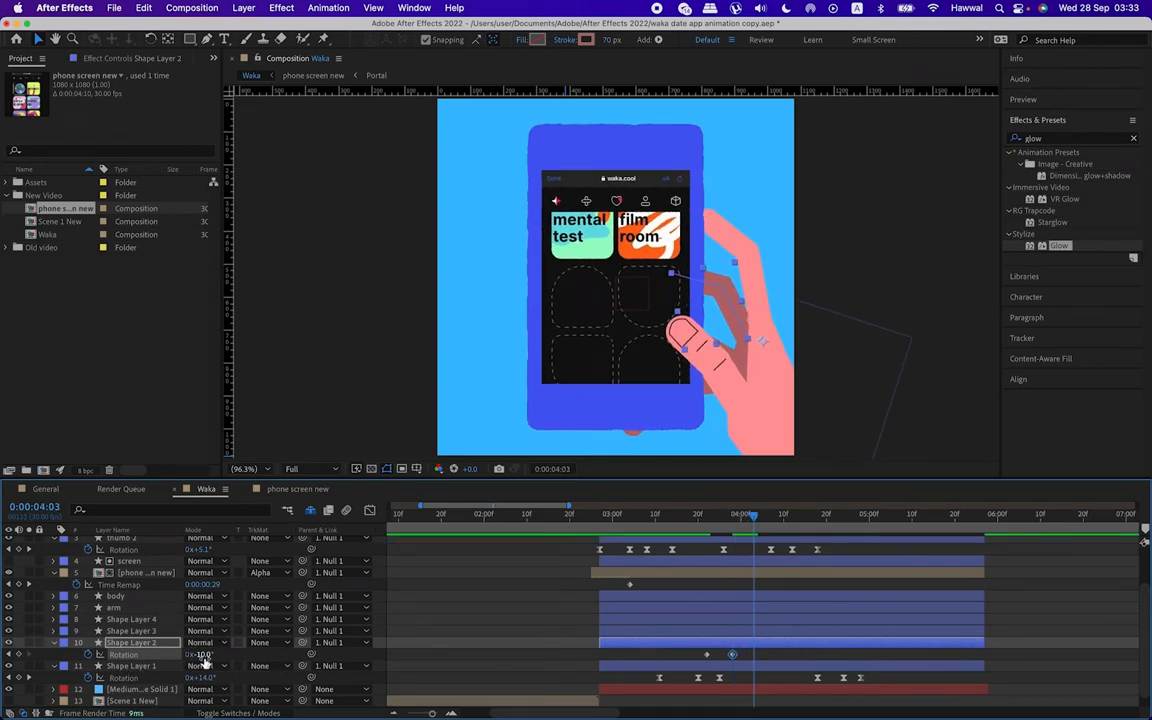
{"action": "left_click_drag", "start_coordinate": [204, 658], "coordinate": [167, 669]}
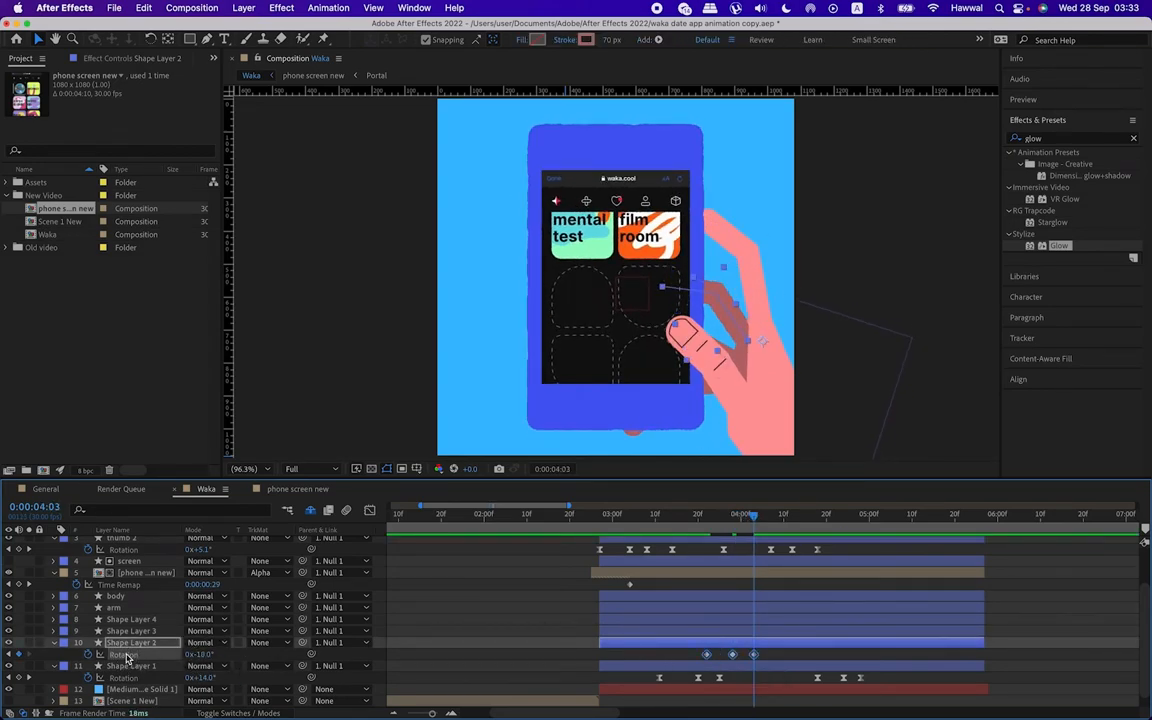
Step: Ease Shape Layer 2's three Rotation keyframes and shift them together so the last one falls at 4:08
{"action": "left_click", "coordinate": [687, 518]}
{"action": "key", "text": "space"}
{"action": "key", "text": "space"}
{"action": "left_click", "coordinate": [690, 518]}
{"action": "key", "text": "space"}
{"action": "key", "text": "space"}
{"action": "left_click_drag", "start_coordinate": [757, 655], "coordinate": [779, 658]}
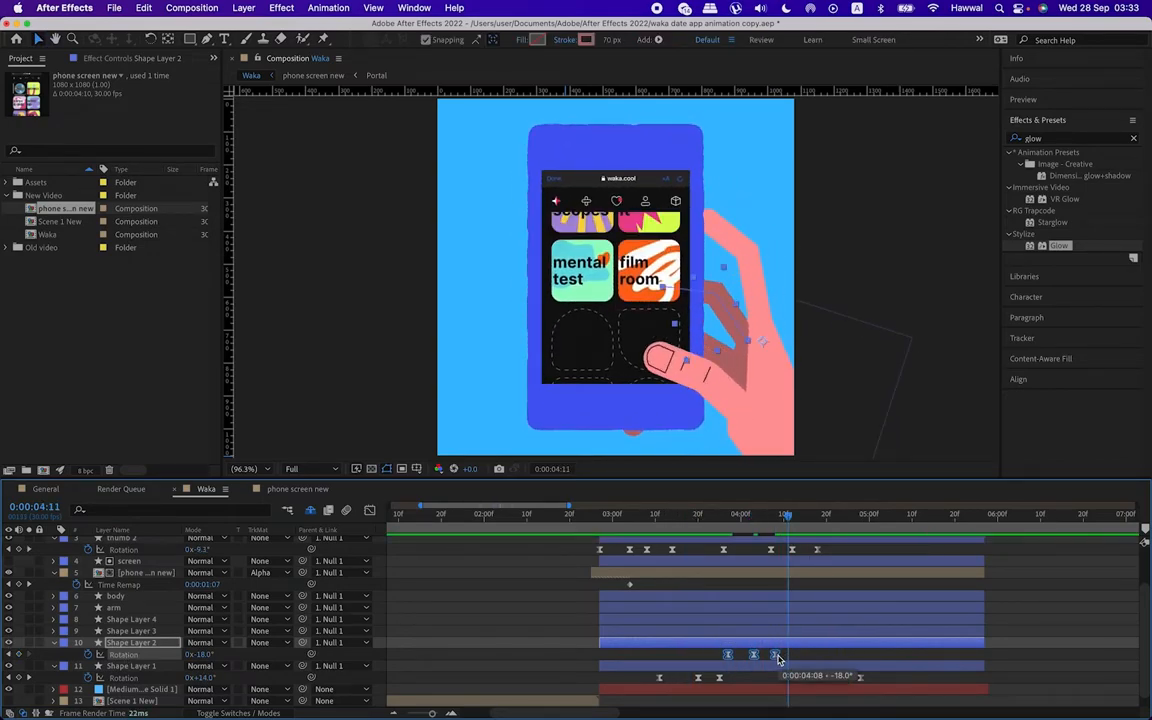
Step: Retime Shape Layer 2's last two Rotation keyframes to about 4:04 and 4:10, previewing the finger movement
{"action": "left_click", "coordinate": [709, 519]}
{"action": "key", "text": "space"}
{"action": "key", "text": "space"}
{"action": "left_click", "coordinate": [699, 519]}
{"action": "key", "text": "space"}
{"action": "key", "text": "space"}
{"action": "left_click", "coordinate": [787, 517]}
{"action": "key", "text": "space"}
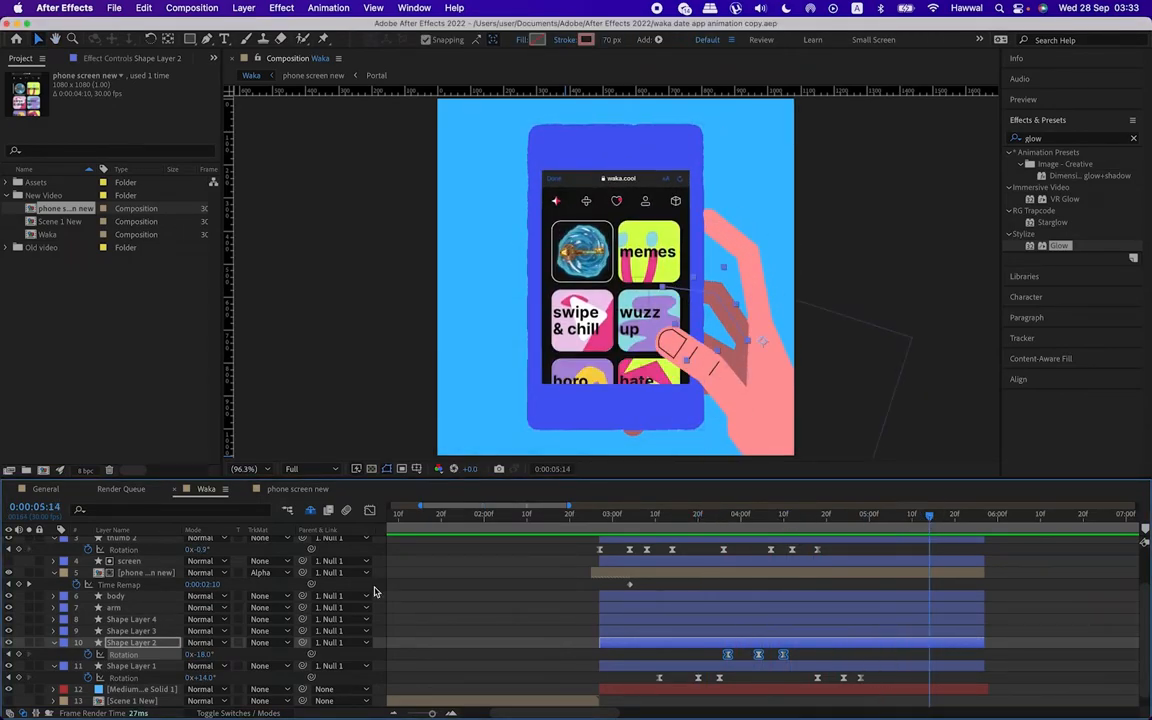
Step: Paste a copy of Shape Layer 1's last three Rotation keyframes starting at 5:14
{"action": "left_click", "coordinate": [20, 678]}
{"action": "left_click_drag", "start_coordinate": [836, 674], "coordinate": [869, 683]}
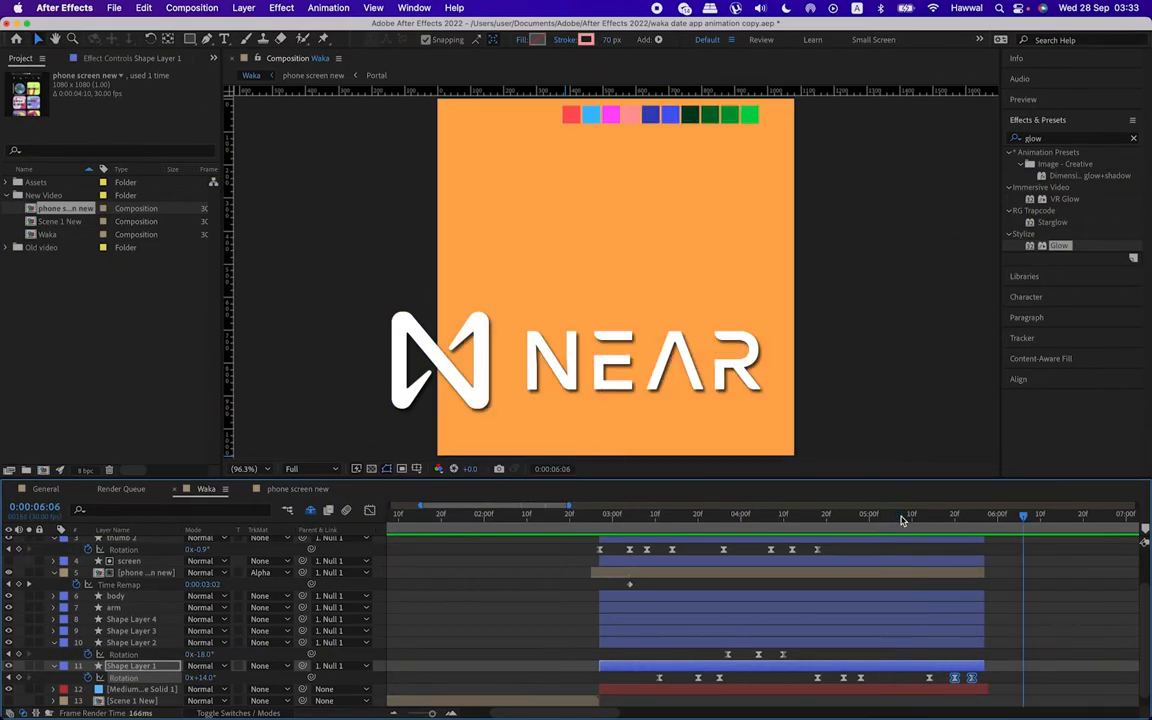
Step: End the work area at the close of the phone scene and preview the scene from 2:27
{"action": "left_click_drag", "start_coordinate": [901, 520], "coordinate": [983, 517]}
{"action": "key", "text": "n"}
{"action": "left_click", "coordinate": [602, 515]}
{"action": "key", "text": "space"}
{"action": "key", "text": "space"}
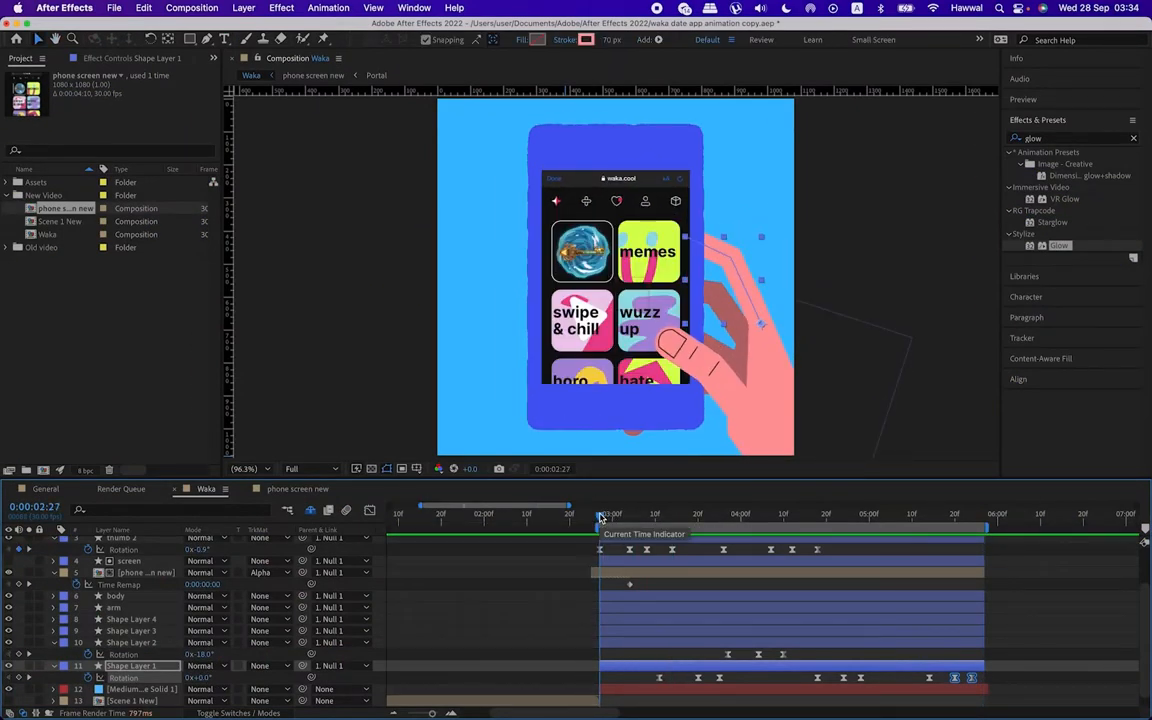
{"action": "key", "text": "space"}
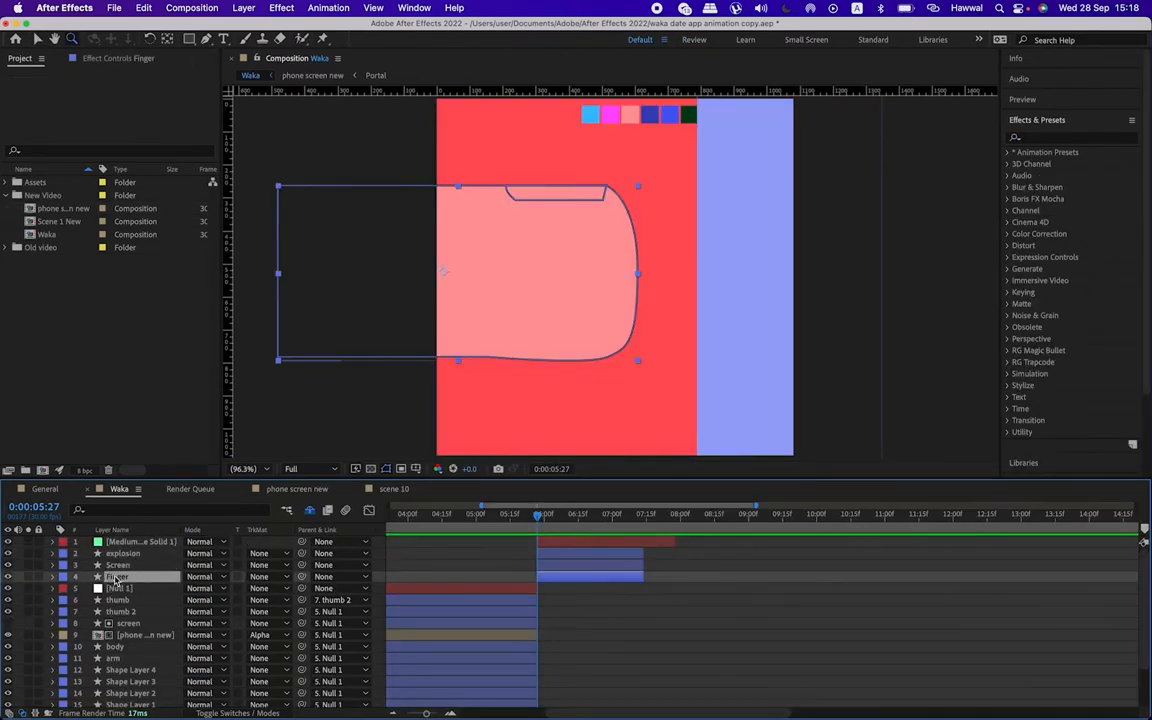
Step: Add Path keyframes at 5:27 to both Shape 2 and Shape 1 of the Finger layer
{"action": "left_click", "coordinate": [111, 597]}
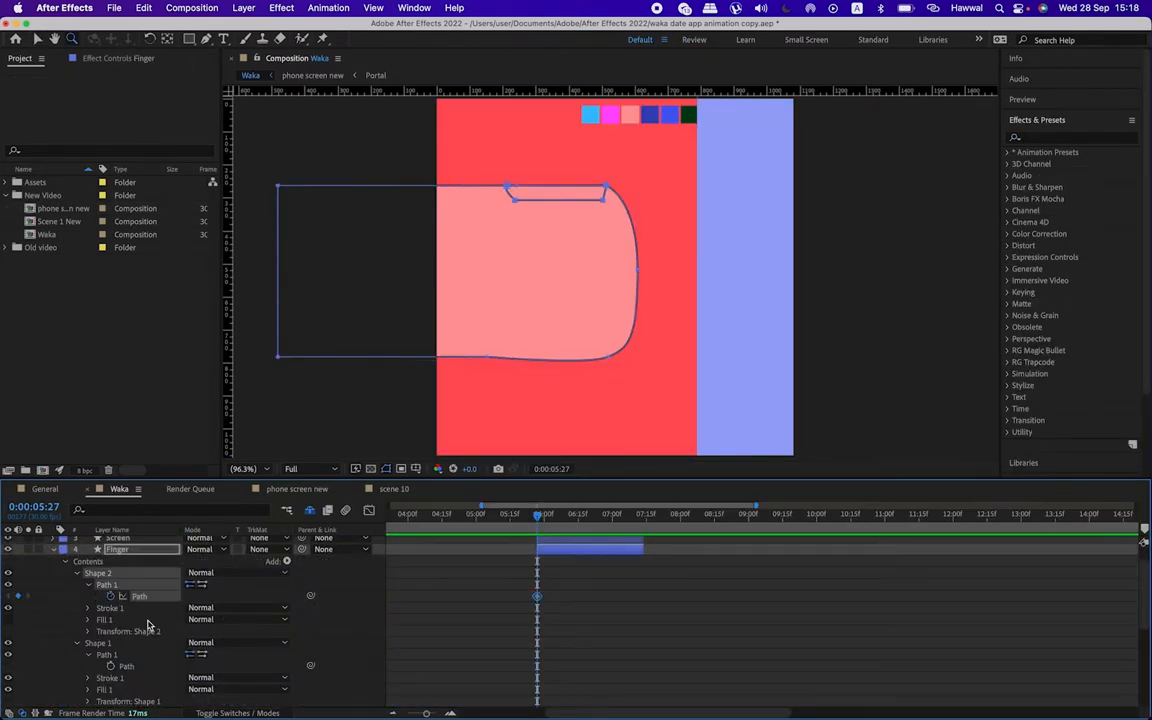
{"action": "scroll", "coordinate": [143, 622], "scroll_direction": "down", "scroll_amount": 3}
{"action": "scroll", "coordinate": [148, 570], "scroll_direction": "up", "scroll_amount": 3}
{"action": "left_click", "coordinate": [104, 656]}
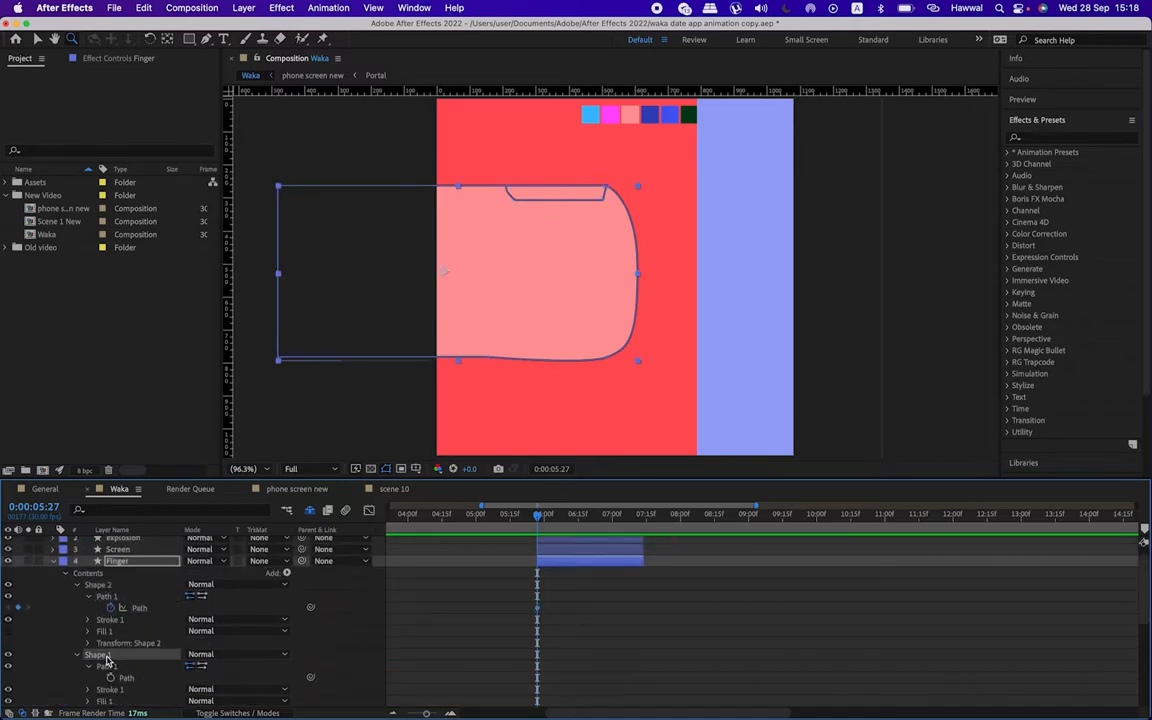
{"action": "scroll", "coordinate": [108, 645], "scroll_direction": "down", "scroll_amount": 3}
{"action": "left_click", "coordinate": [111, 620]}
Step: Open the Finger layer's Transform properties and add a Position keyframe at 5:27
{"action": "scroll", "coordinate": [146, 640], "scroll_direction": "up", "scroll_amount": 3}
{"action": "scroll", "coordinate": [143, 640], "scroll_direction": "down", "scroll_amount": 3}
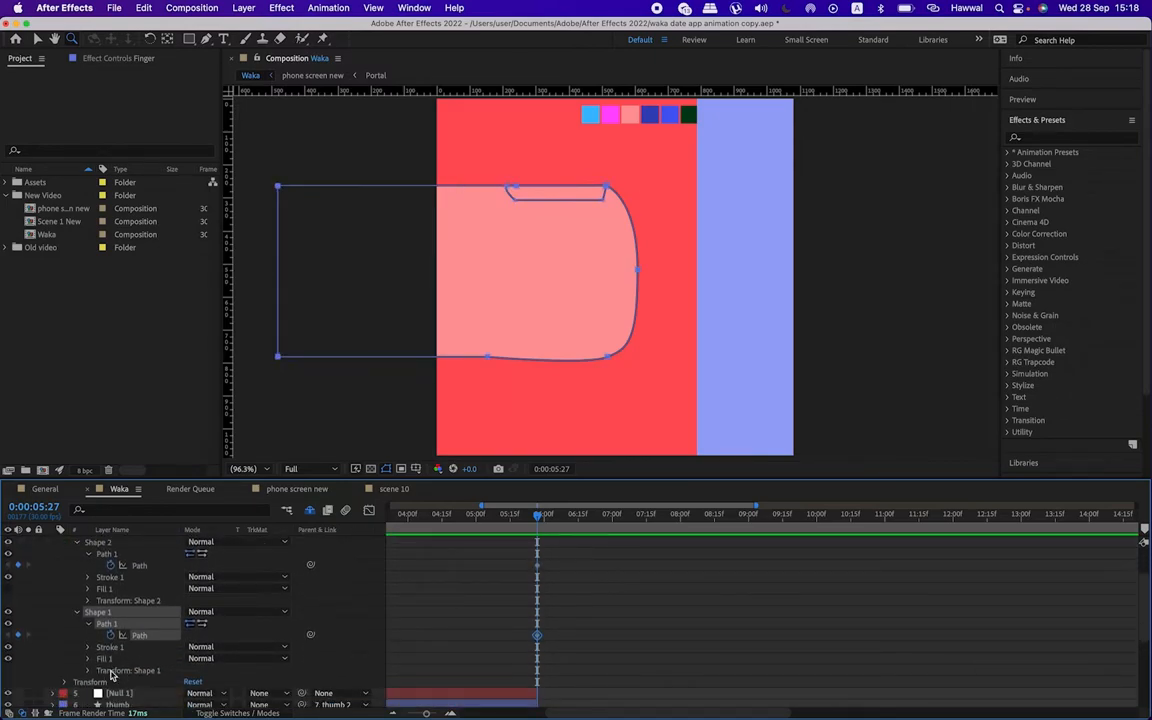
{"action": "left_click", "coordinate": [87, 670]}
{"action": "scroll", "coordinate": [158, 647], "scroll_direction": "down", "scroll_amount": 3}
{"action": "left_click", "coordinate": [89, 621]}
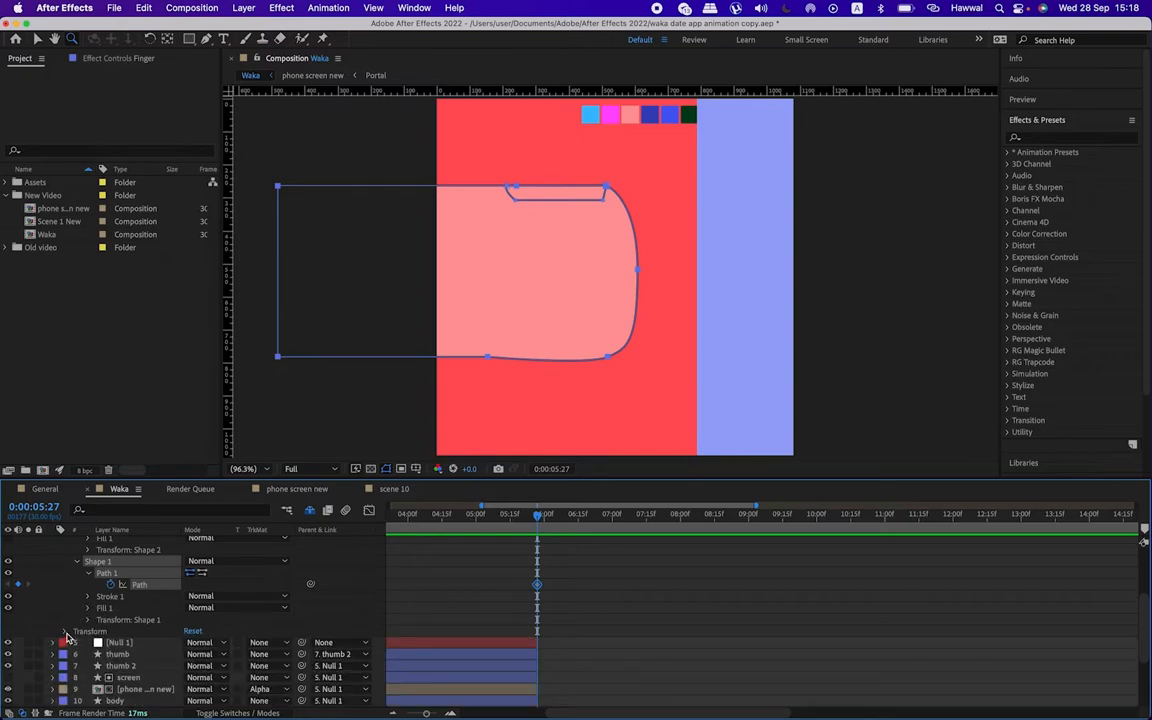
{"action": "left_click", "coordinate": [67, 631]}
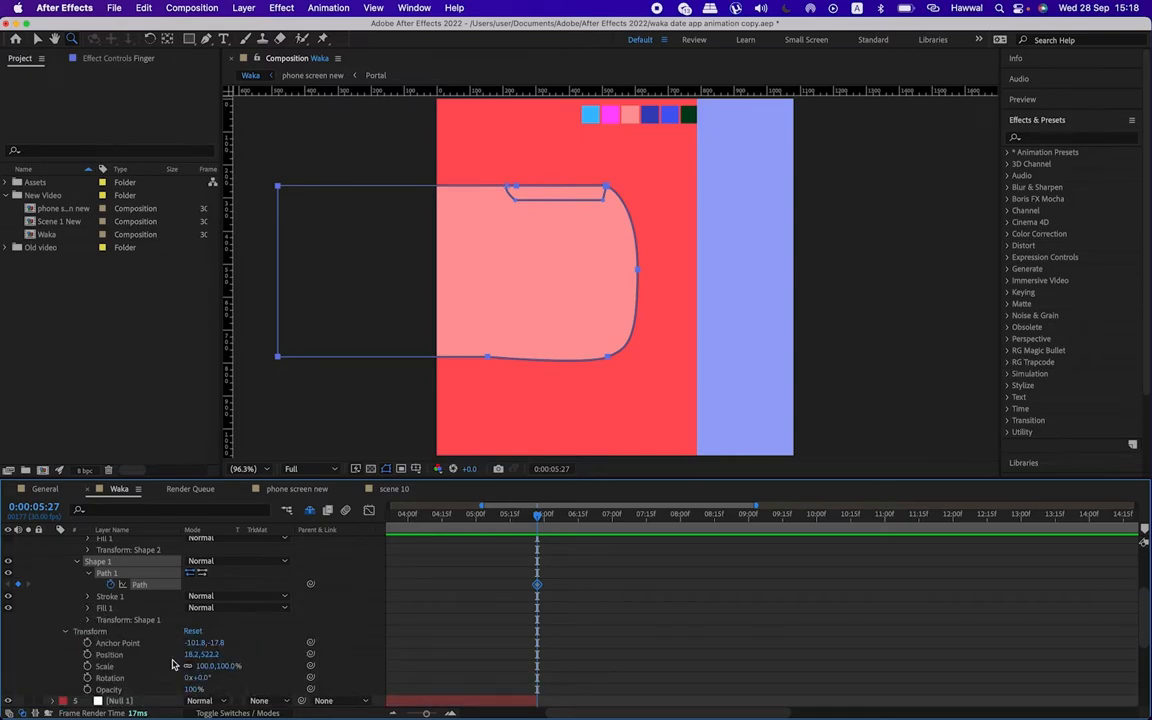
{"action": "left_click", "coordinate": [88, 655]}
Step: Show only the Finger layer's keyframed properties and move the finger horizontally to Position 196.2, 522.2 at 7:00
{"action": "scroll", "coordinate": [128, 607], "scroll_direction": "up", "scroll_amount": 5}
{"action": "left_click", "coordinate": [121, 579]}
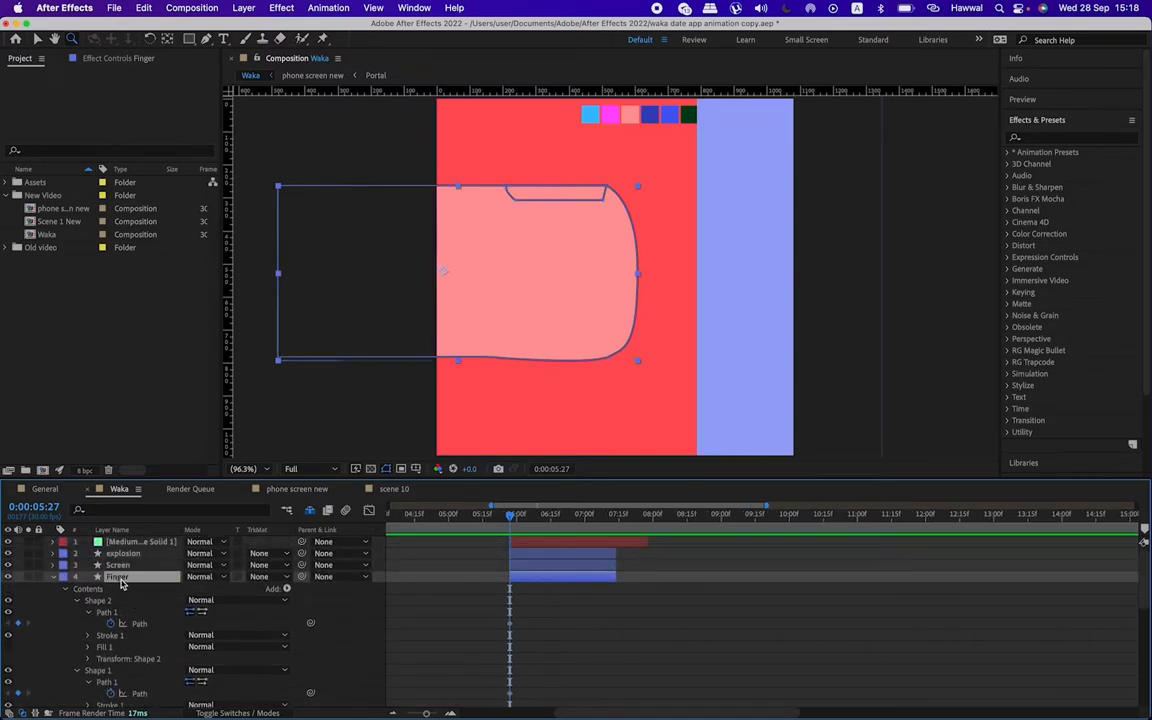
{"action": "key", "text": "u"}
{"action": "left_click_drag", "start_coordinate": [515, 520], "coordinate": [588, 523]}
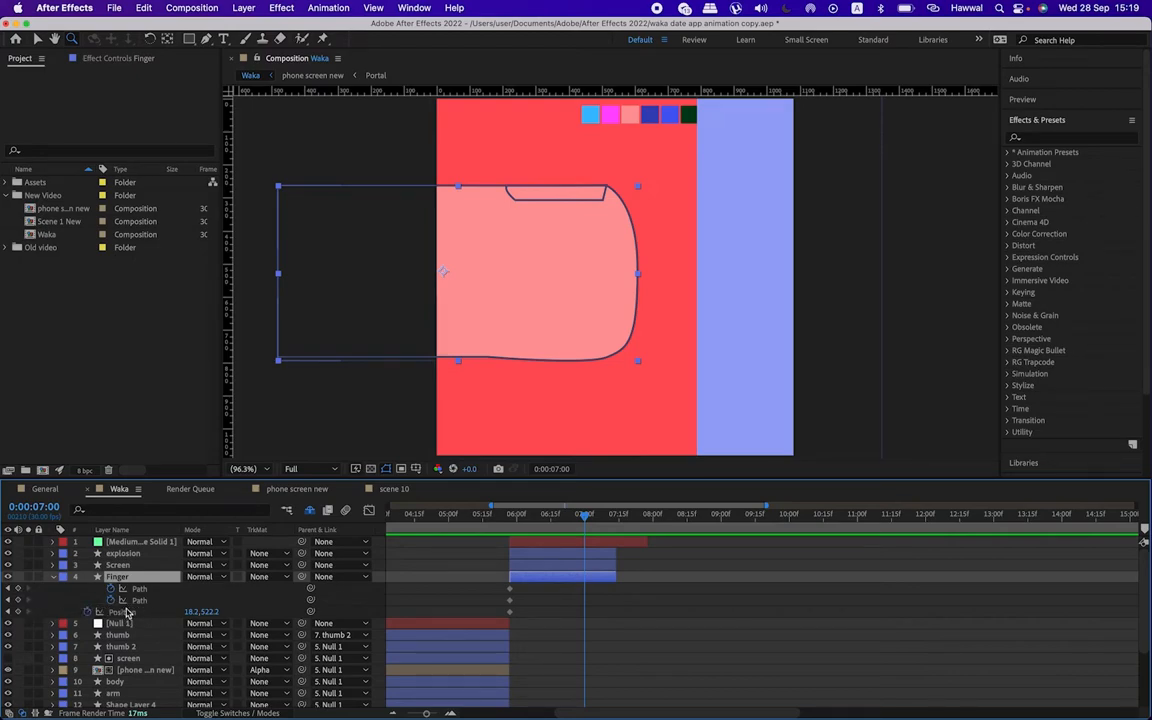
{"action": "key", "text": "shift+Right"}
{"action": "key", "text": "shift+Right"}
{"action": "key", "text": "shift+Right"}
{"action": "key", "text": "shift+Right"}
{"action": "key", "text": "shift+Right"}
{"action": "key", "text": "shift+Right"}
{"action": "key", "text": "shift+Right"}
{"action": "key", "text": "shift+Right"}
{"action": "key", "text": "shift+Right"}
{"action": "key", "text": "shift+Right"}
{"action": "key", "text": "shift+Right"}
{"action": "key", "text": "shift+Right"}
{"action": "key", "text": "shift+Right"}
{"action": "key", "text": "shift+Right"}
{"action": "key", "text": "shift+Right"}
{"action": "key", "text": "shift+Right"}
{"action": "key", "text": "shift+Right"}
{"action": "key", "text": "Right"}
{"action": "key", "text": "Right"}
{"action": "key", "text": "Right"}
{"action": "key", "text": "Right"}
{"action": "key", "text": "Right"}
{"action": "key", "text": "Right"}
{"action": "key", "text": "Right"}
{"action": "key", "text": "Right"}
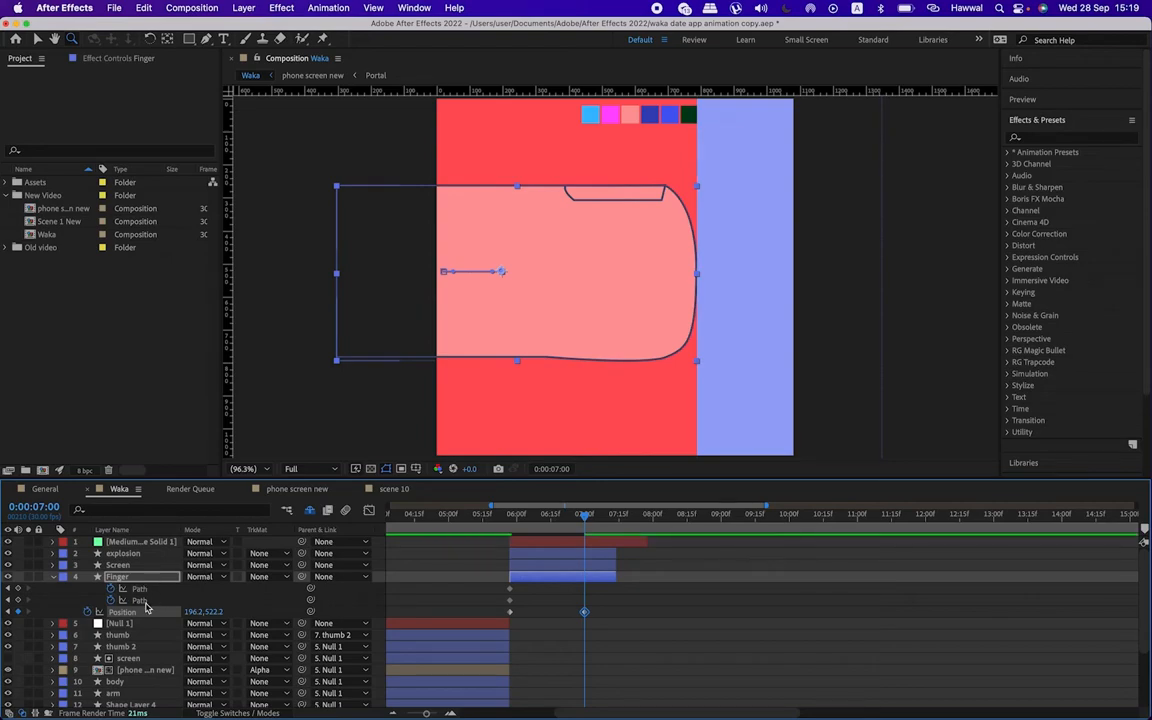
Step: Select the Path of the finger outline on the Finger layer and activate the Pen tool
{"action": "left_click", "coordinate": [153, 598]}
{"action": "key", "text": "v"}
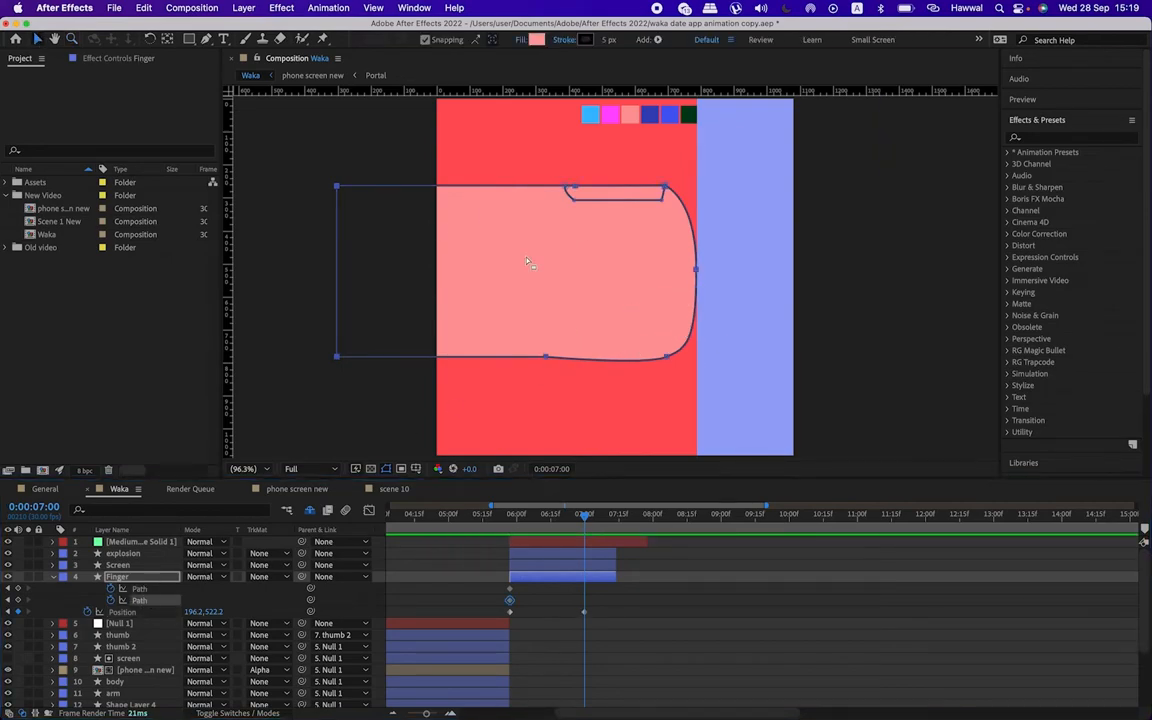
{"action": "left_click", "coordinate": [143, 602]}
{"action": "left_click", "coordinate": [139, 601]}
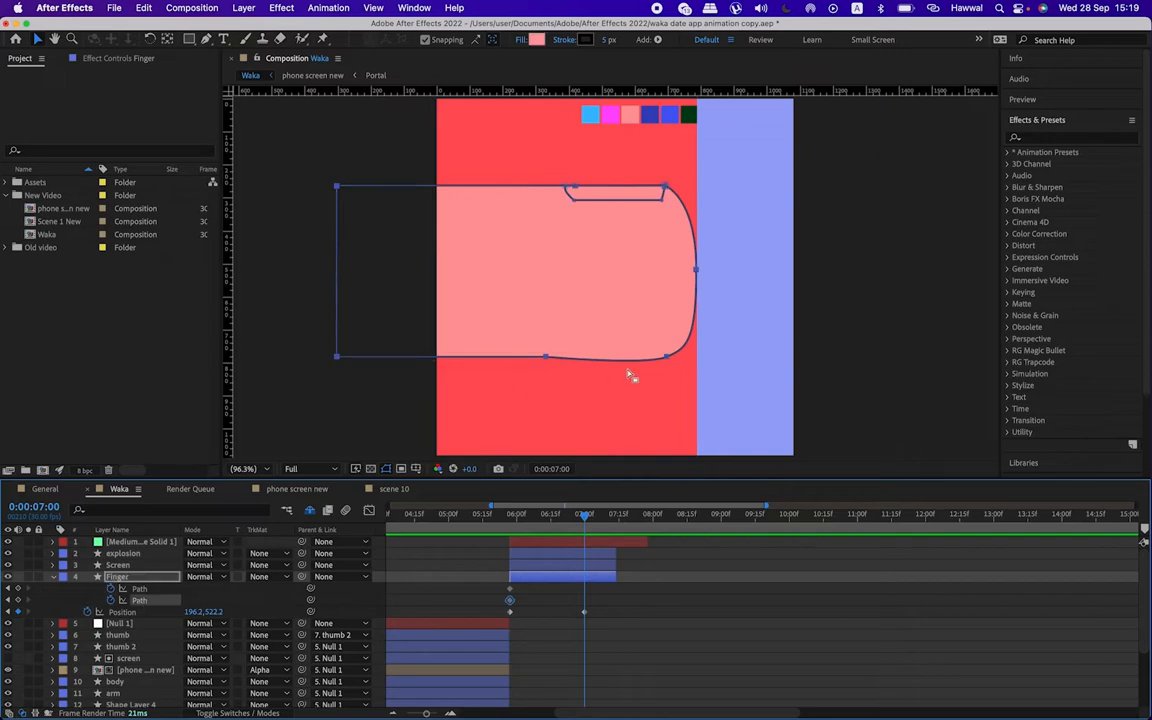
{"action": "key", "text": "g"}
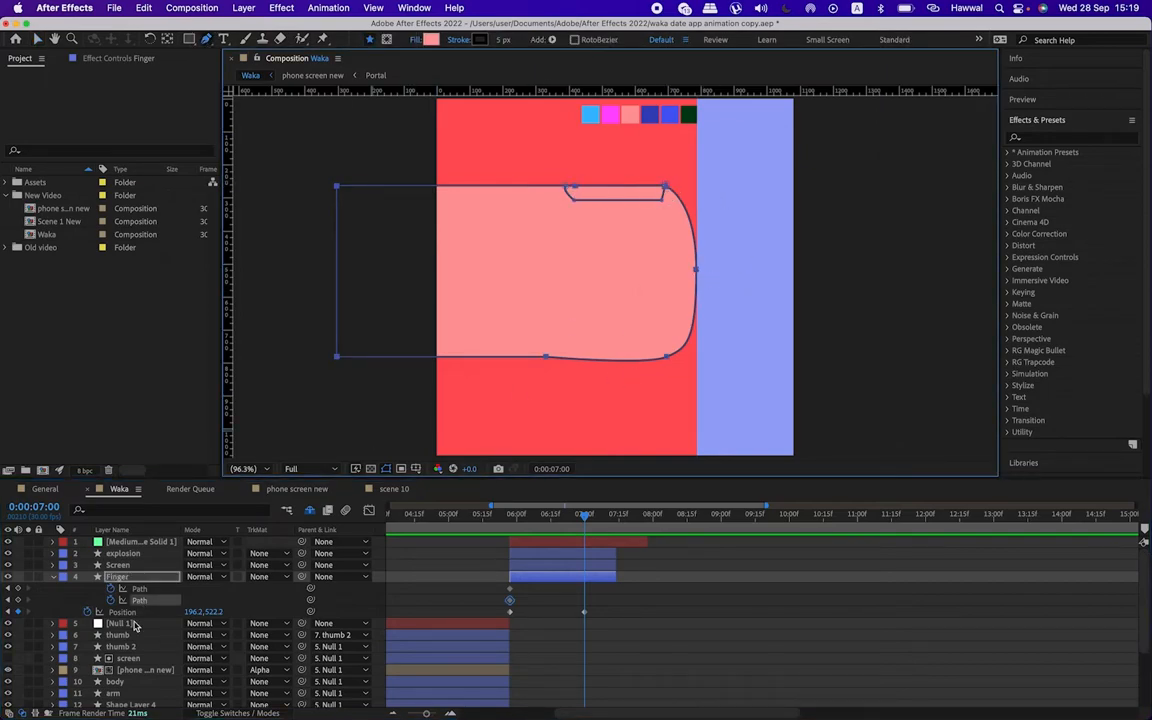
{"action": "left_click", "coordinate": [121, 578]}
{"action": "left_click", "coordinate": [696, 269]}
{"action": "left_click_drag", "start_coordinate": [697, 270], "coordinate": [697, 255]}
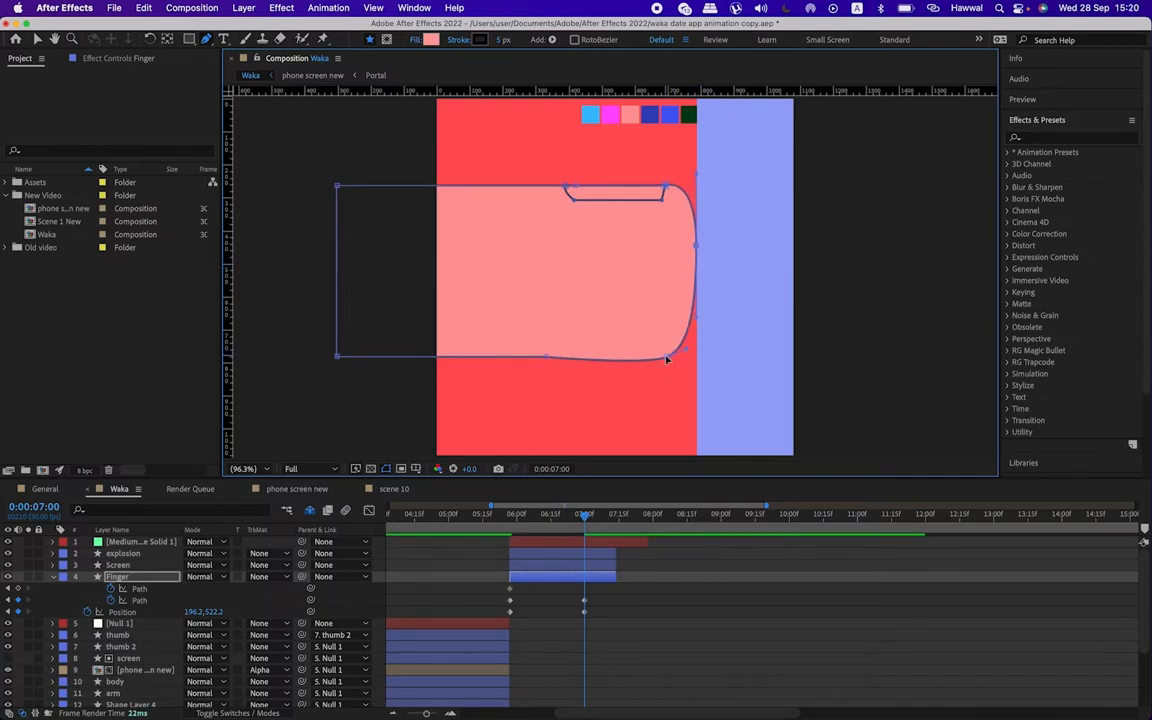
{"action": "left_click_drag", "start_coordinate": [670, 357], "coordinate": [669, 344]}
{"action": "key", "text": "super+z"}
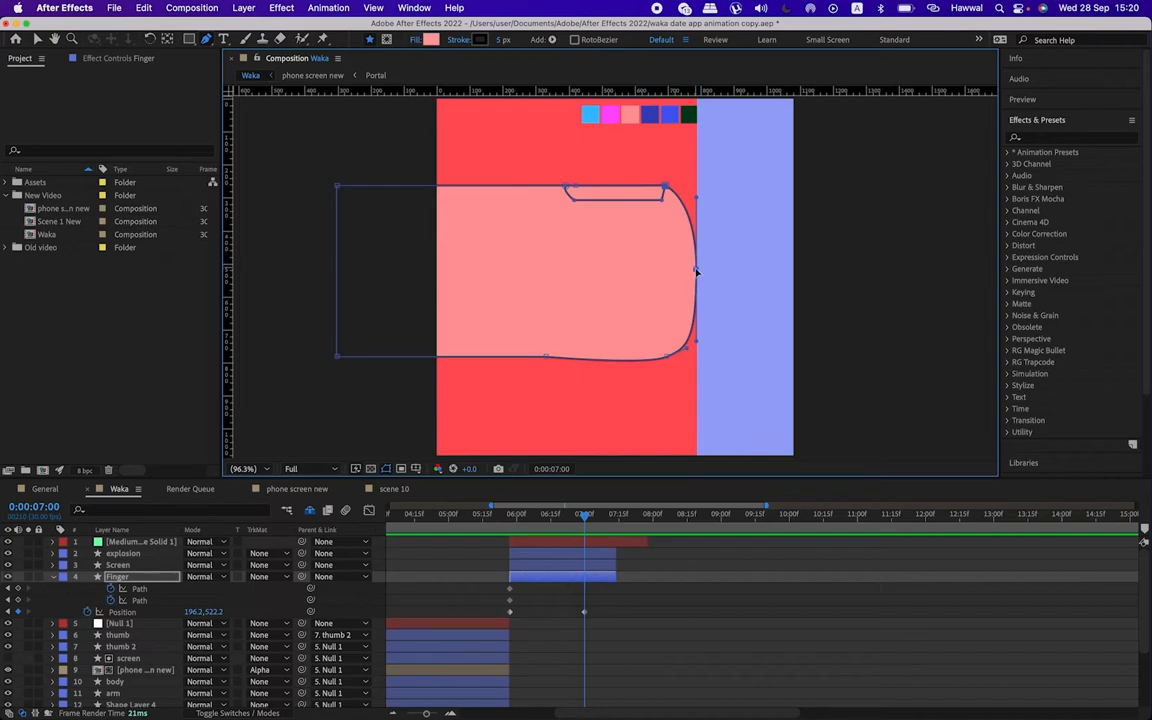
{"action": "left_click_drag", "start_coordinate": [697, 270], "coordinate": [697, 255]}
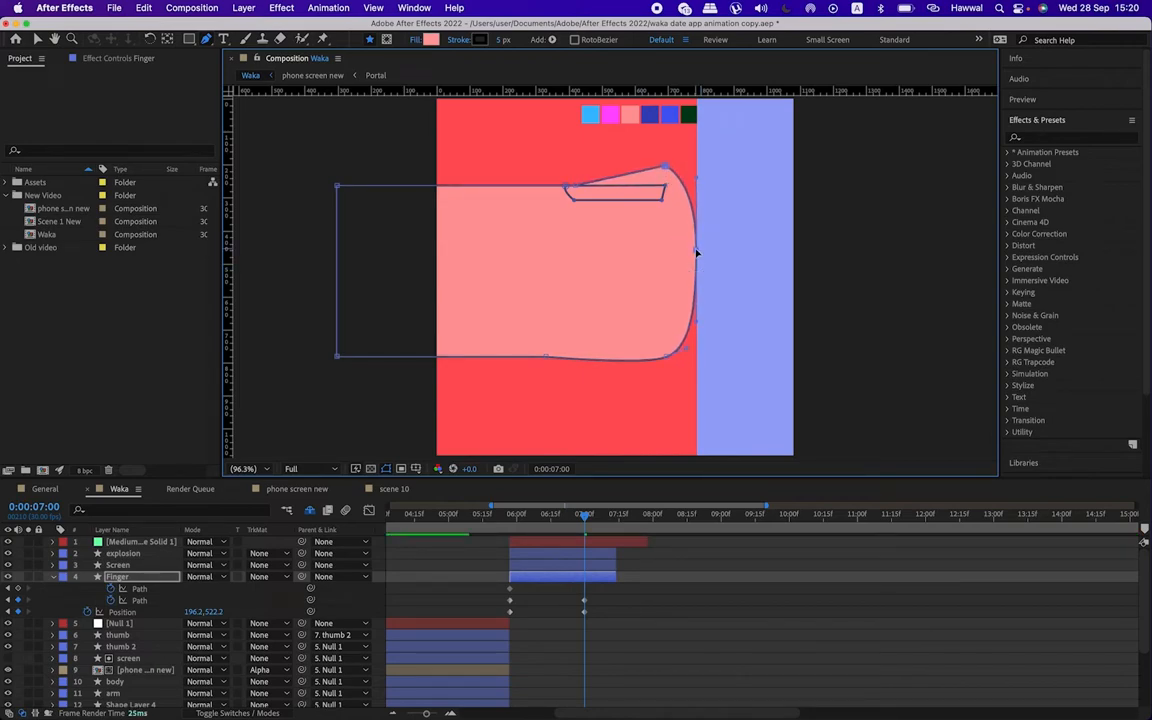
{"action": "key", "text": "super+z"}
Step: Raise the fingertip vertices of the outline and the end vertices of the nail at 7:00 to bend the tip upward
{"action": "left_click_drag", "start_coordinate": [698, 272], "coordinate": [698, 257]}
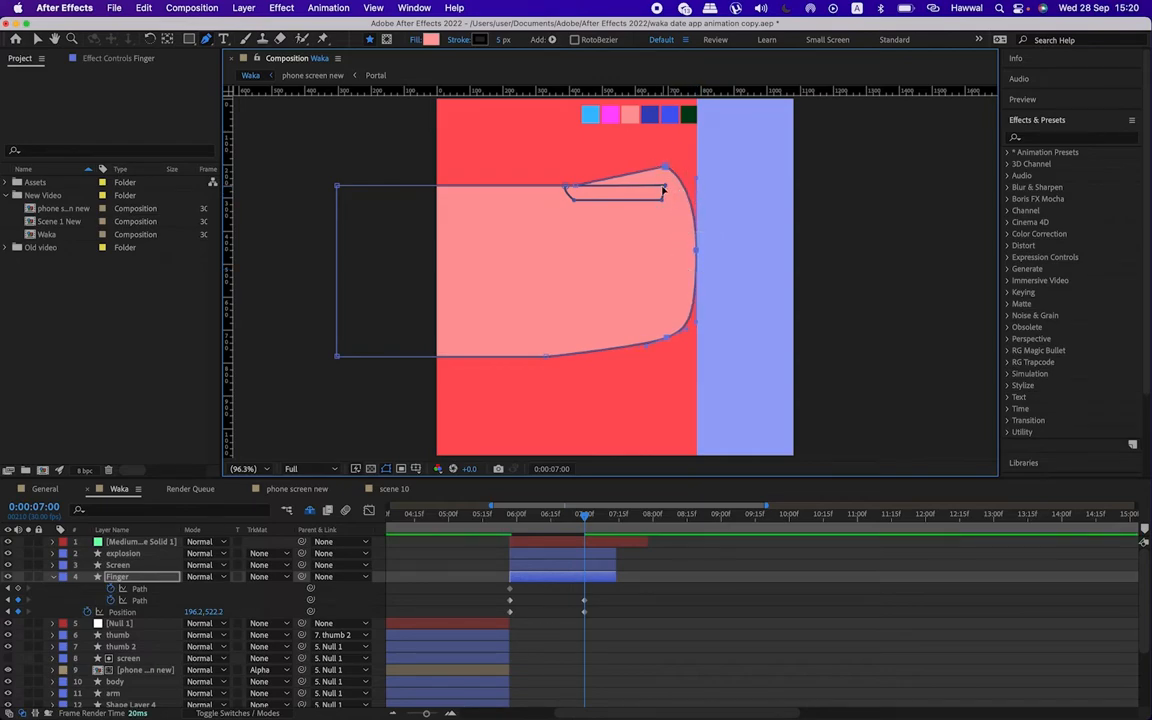
{"action": "mouse_move", "coordinate": [666, 188]}
{"action": "left_mouse_down"}
{"action": "mouse_move", "coordinate": [664, 176]}
{"action": "mouse_move", "coordinate": [643, 175]}
{"action": "mouse_move", "coordinate": [663, 185]}
{"action": "left_mouse_up"}
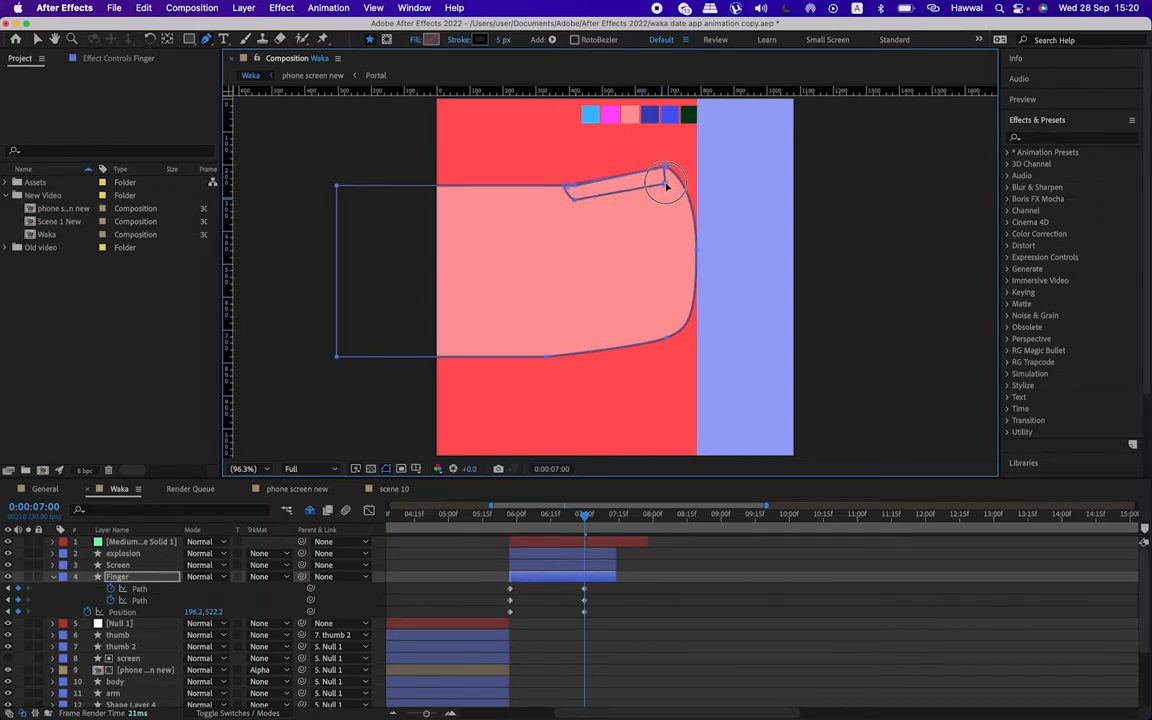
Step: Align the finger outline's upper vertices with the nail's corners and fine-tune the nail's lower tip corner at 7:00
{"action": "scroll", "coordinate": [566, 188], "scroll_direction": "up", "scroll_amount": 5}
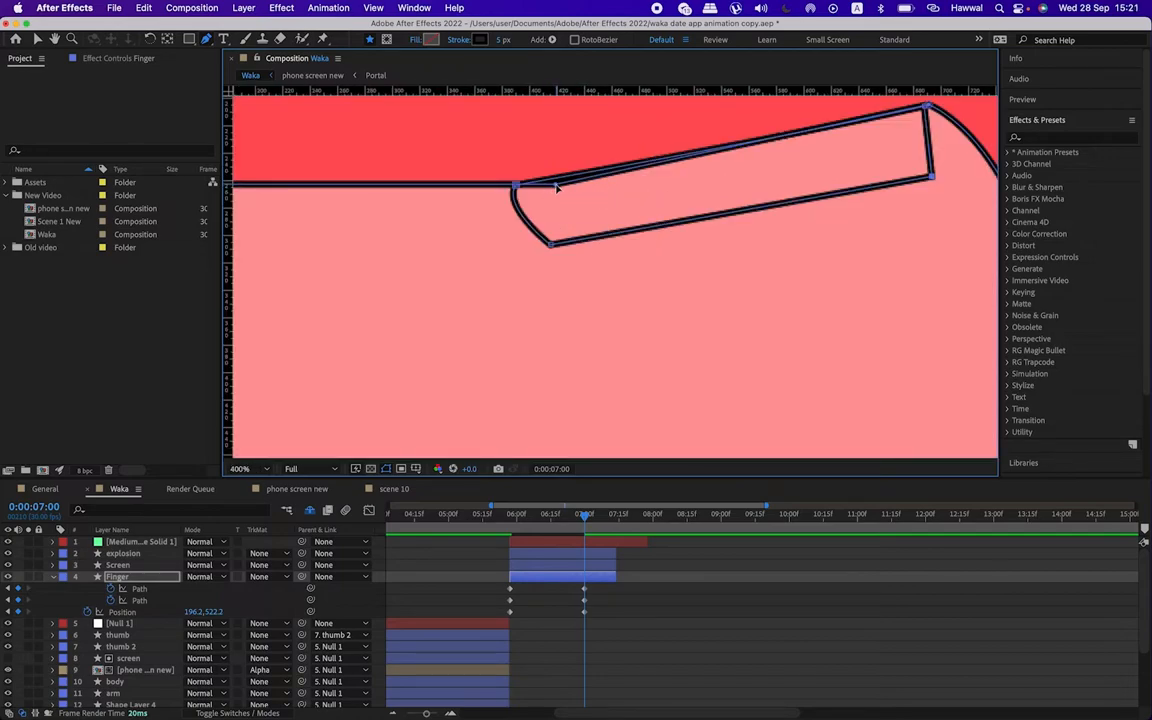
{"action": "left_click_drag", "start_coordinate": [556, 186], "coordinate": [516, 186]}
{"action": "left_click_drag", "start_coordinate": [929, 105], "coordinate": [926, 115]}
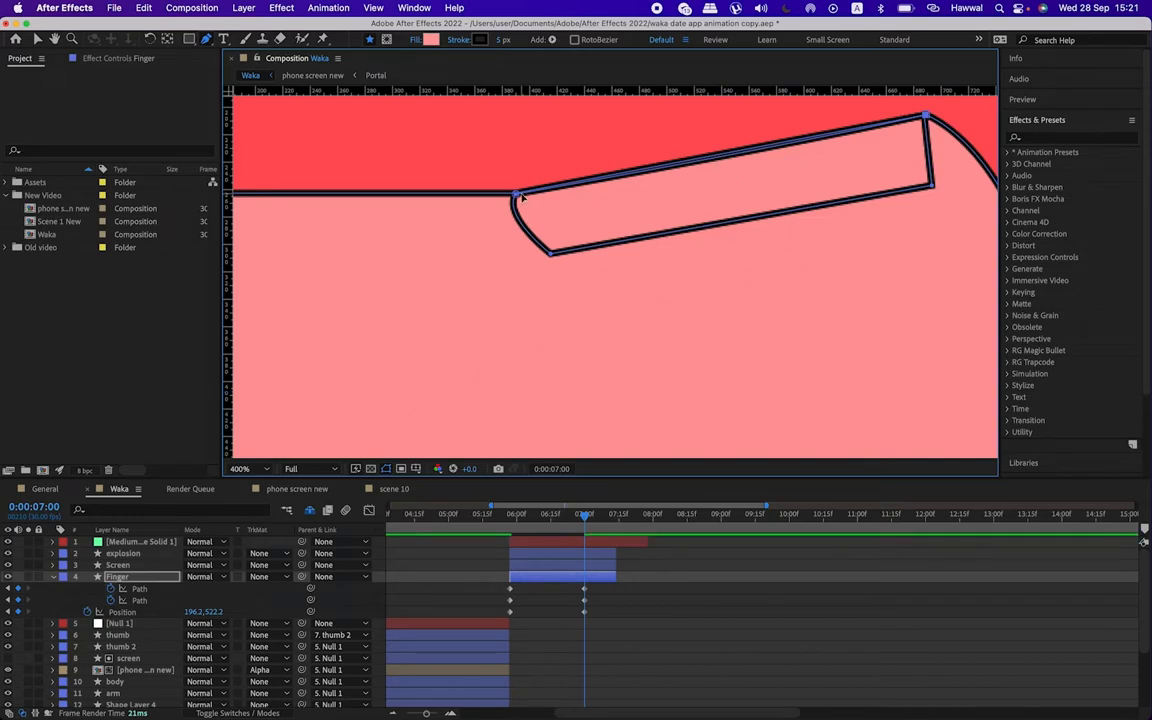
{"action": "scroll", "coordinate": [628, 233], "scroll_direction": "down", "scroll_amount": 4}
{"action": "left_click_drag", "start_coordinate": [702, 217], "coordinate": [702, 213]}
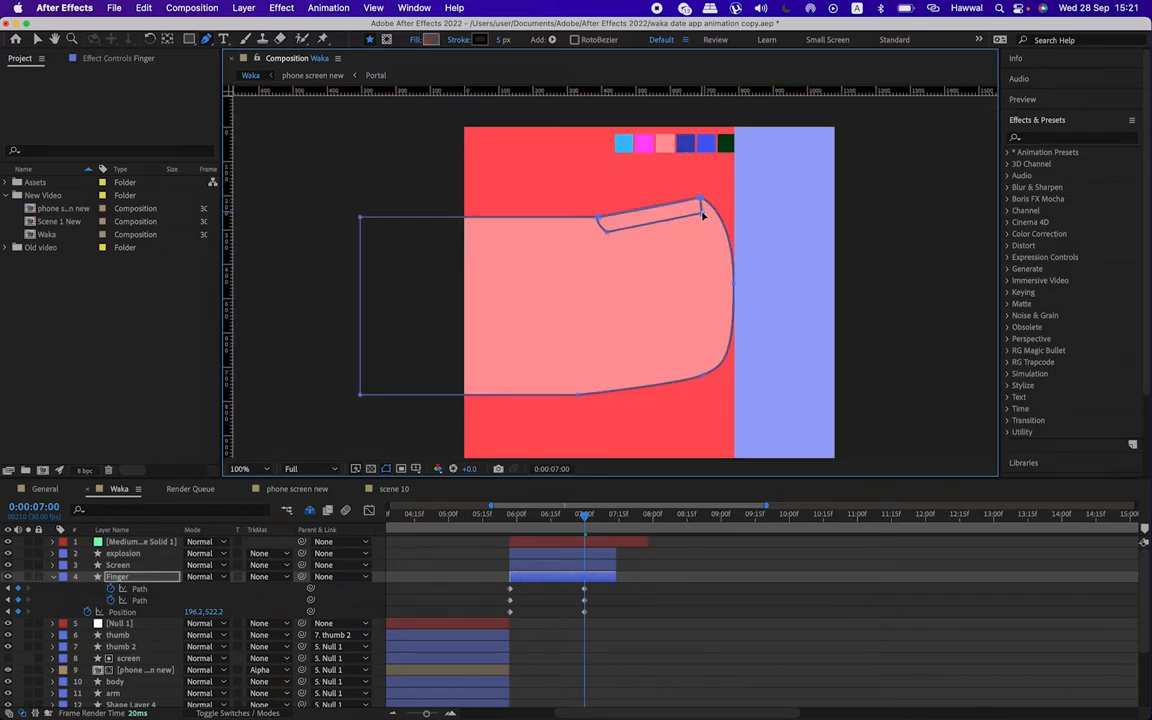
Step: Ease all Path and Position keyframes of the Finger layer and preview the finger push up to 7:00
{"action": "left_click", "coordinate": [379, 577]}
{"action": "left_click_drag", "start_coordinate": [585, 519], "coordinate": [512, 517]}
{"action": "left_click", "coordinate": [140, 589]}
{"action": "left_click", "coordinate": [140, 601], "text": "shift"}
{"action": "left_click", "coordinate": [131, 612], "text": "shift"}
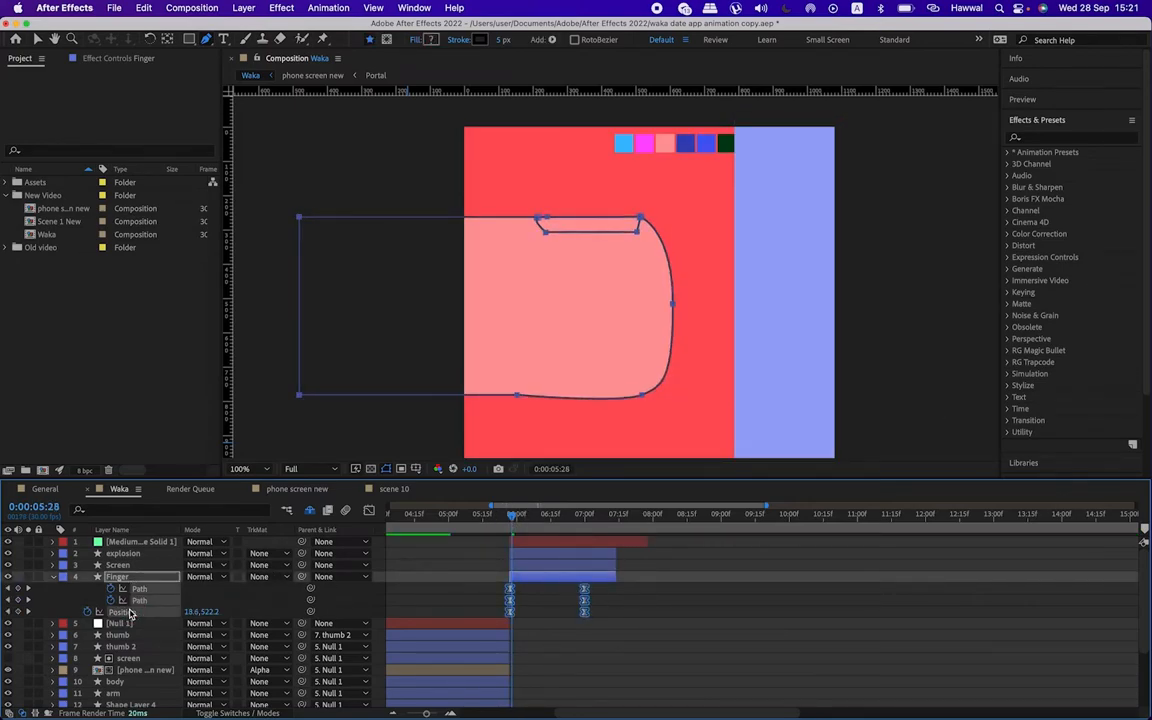
{"action": "key", "text": "space"}
{"action": "left_click_drag", "start_coordinate": [510, 519], "coordinate": [586, 532]}
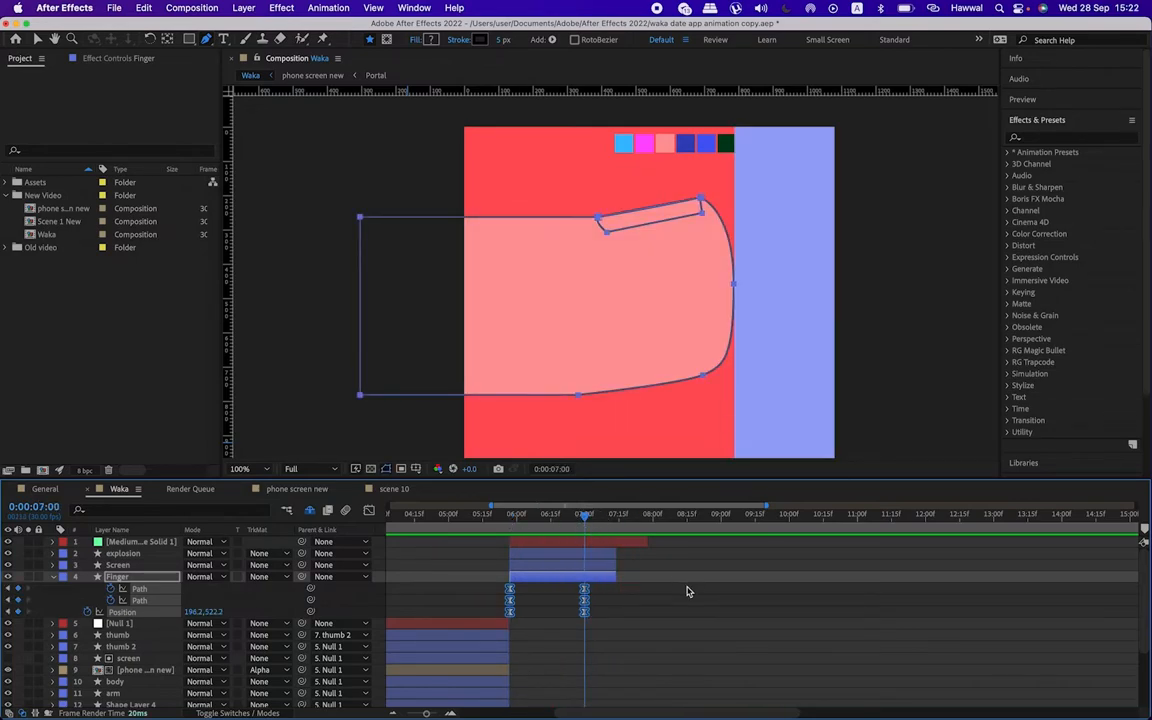
Step: Keyframe the explosion layer's Scale at 0% at 7:00
{"action": "left_click", "coordinate": [126, 556]}
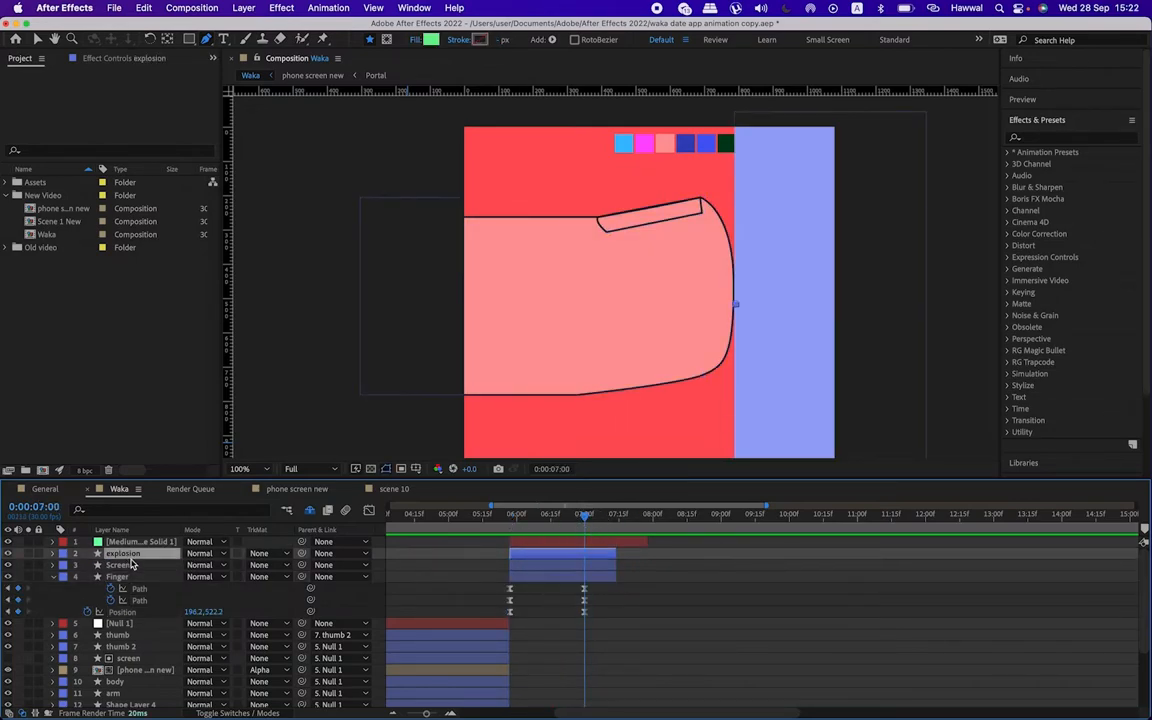
{"action": "key", "text": "s"}
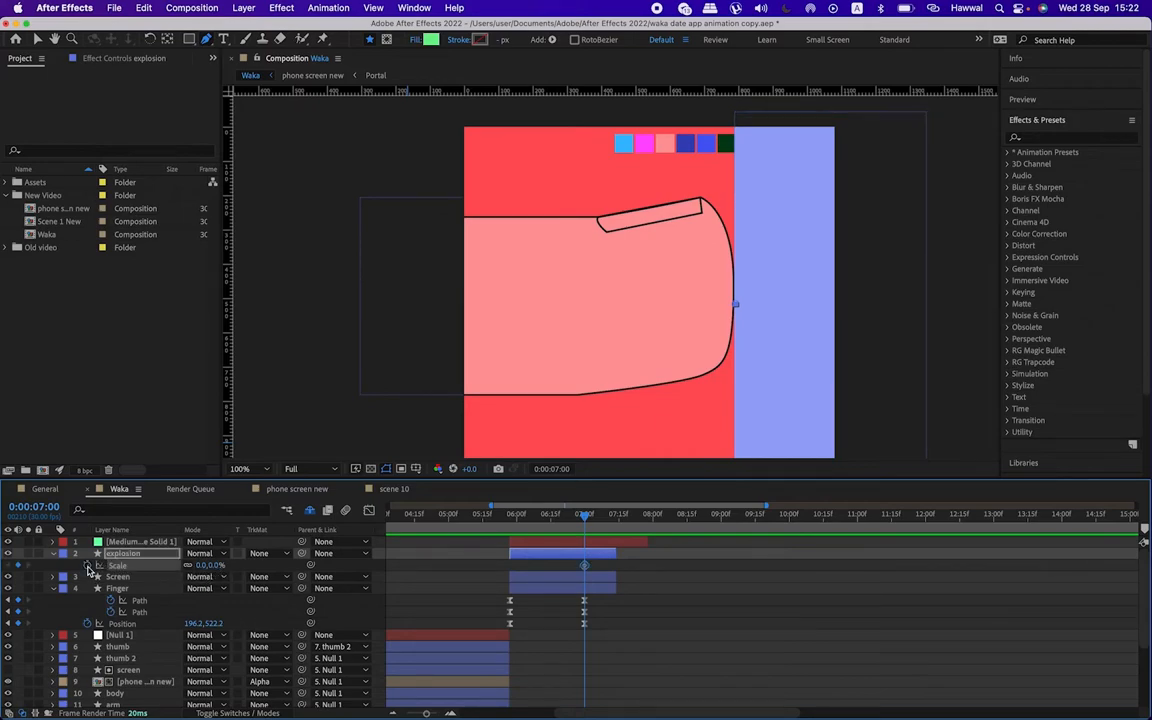
{"action": "left_click", "coordinate": [87, 566]}
Step: Keyframe the explosion layer's Scale at 50% at 7:04
{"action": "key", "text": "super+Right"}
{"action": "key", "text": "super+Right"}
{"action": "key", "text": "super+Right"}
{"action": "key", "text": "super+Right"}
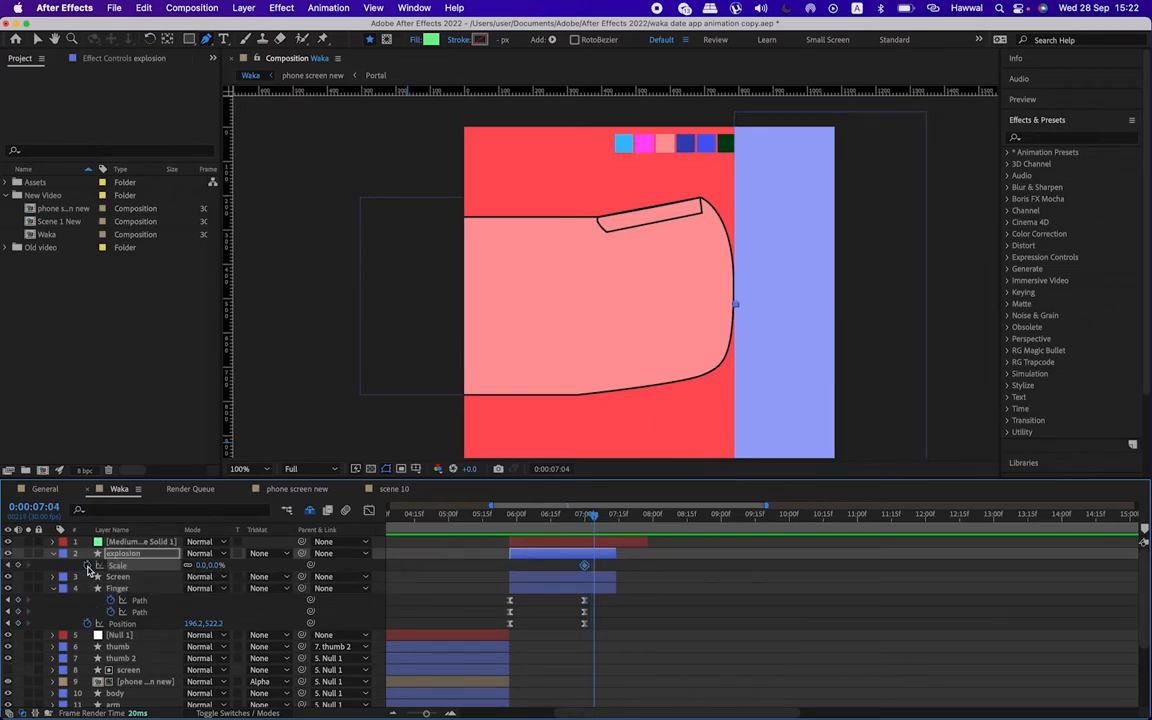
{"action": "left_click_drag", "start_coordinate": [205, 566], "coordinate": [216, 566]}
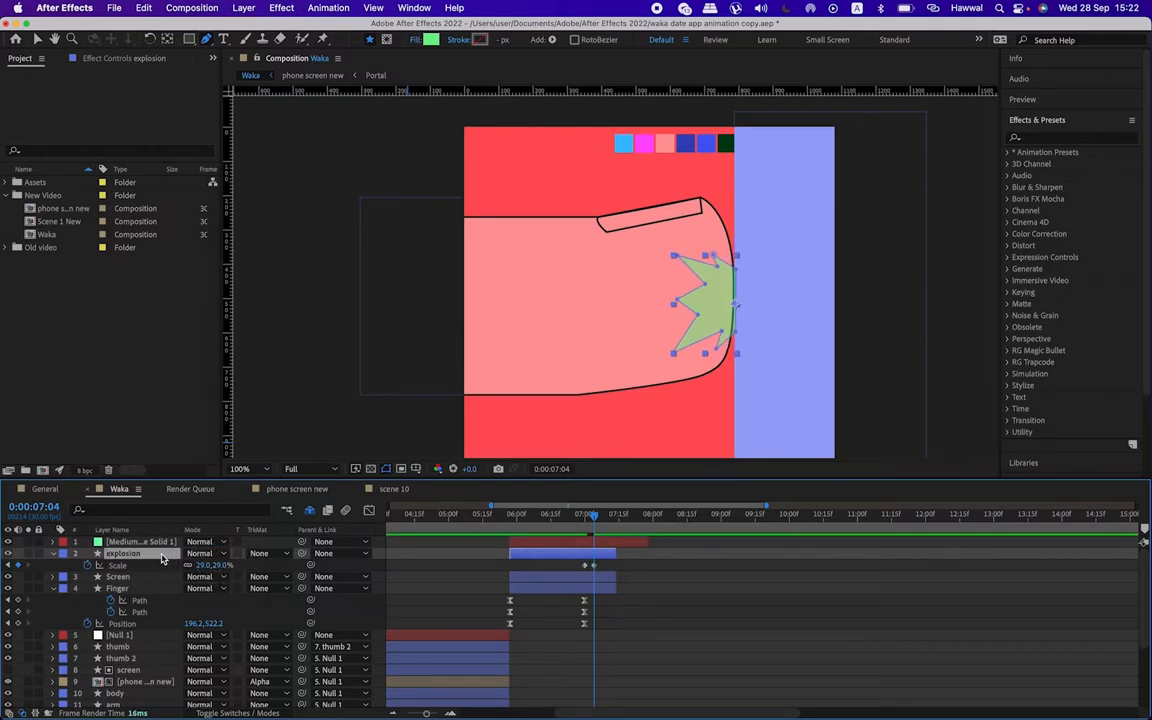
{"action": "left_click_drag", "start_coordinate": [204, 565], "coordinate": [207, 565]}
{"action": "left_click", "coordinate": [206, 565]}
{"action": "type", "text": "5"}
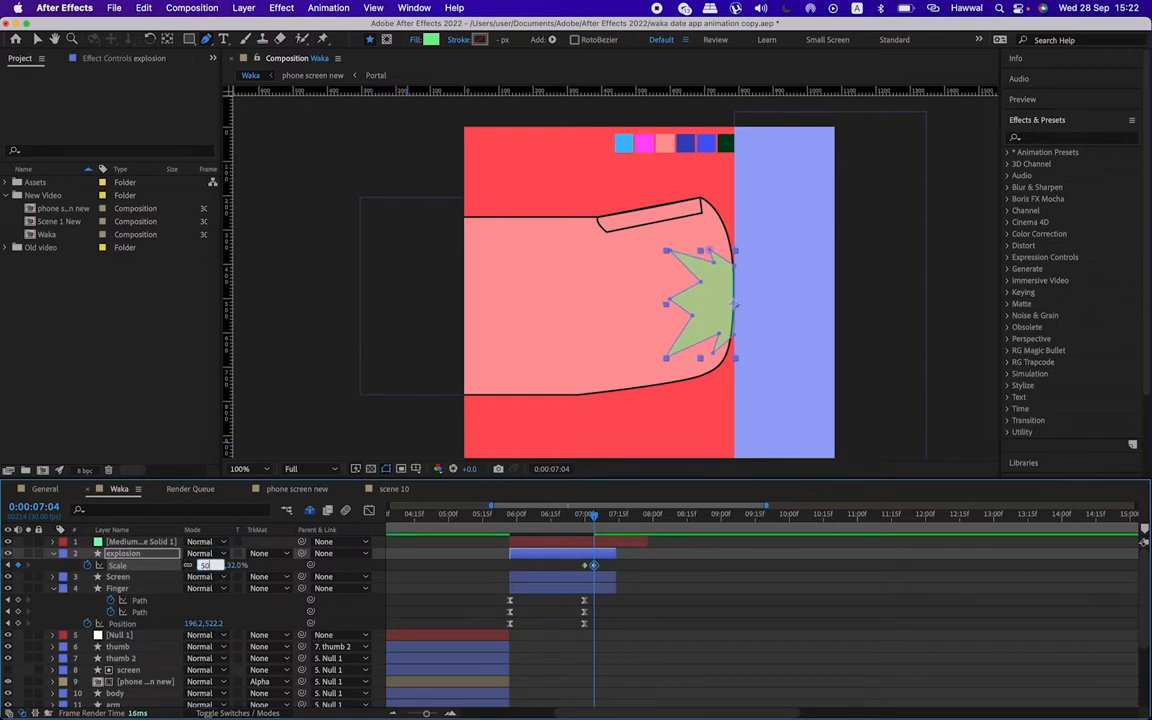
{"action": "type", "text": "0"}
{"action": "key", "text": "Return"}
Step: Keyframe the explosion layer's Scale at 100% at 7:13
{"action": "key", "text": "shift+super+Right"}
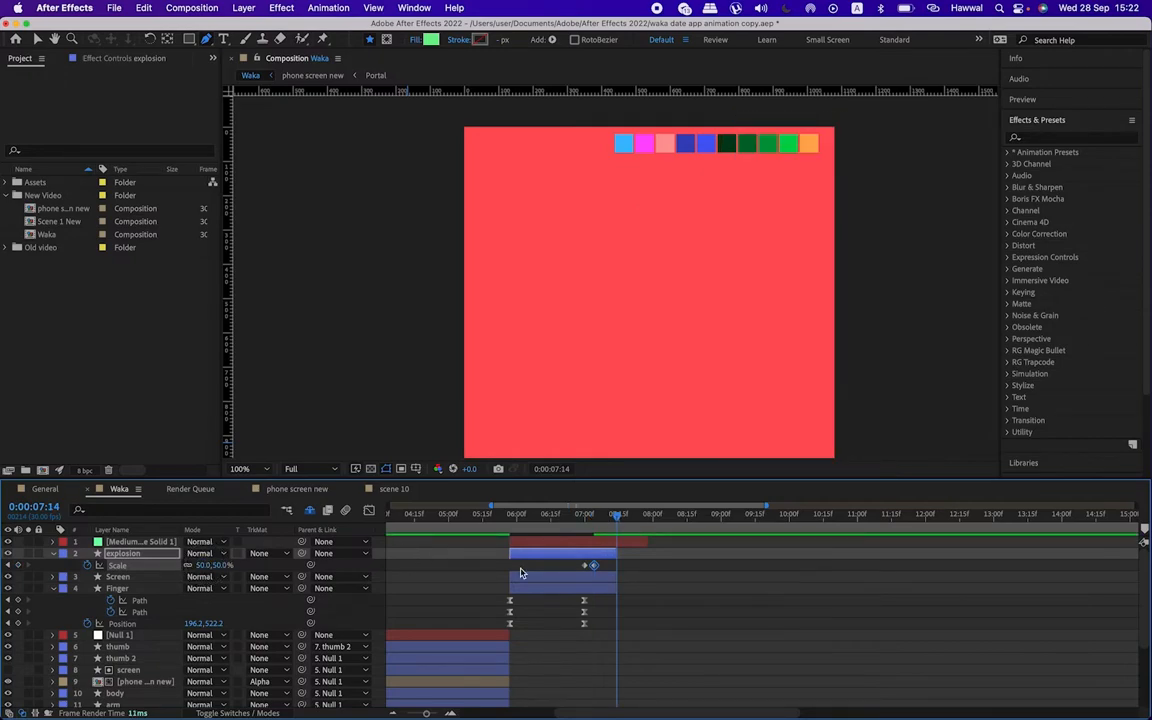
{"action": "key", "text": "super+Left"}
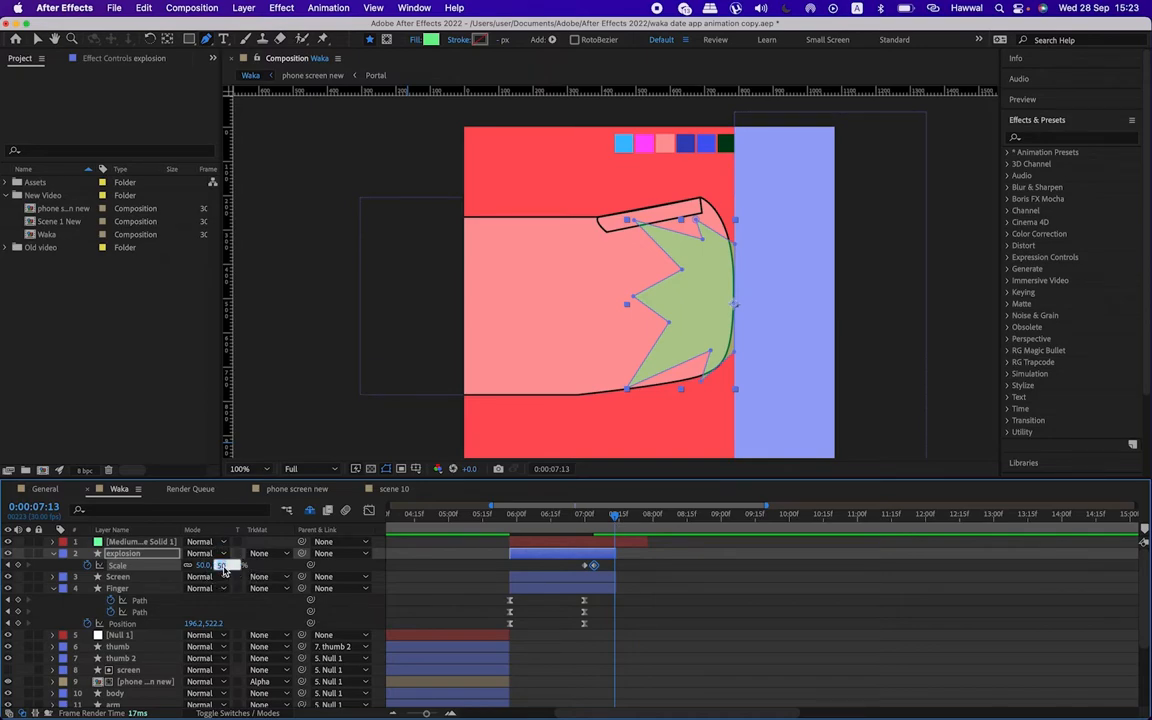
{"action": "type", "text": "100"}
{"action": "key", "text": "Return"}
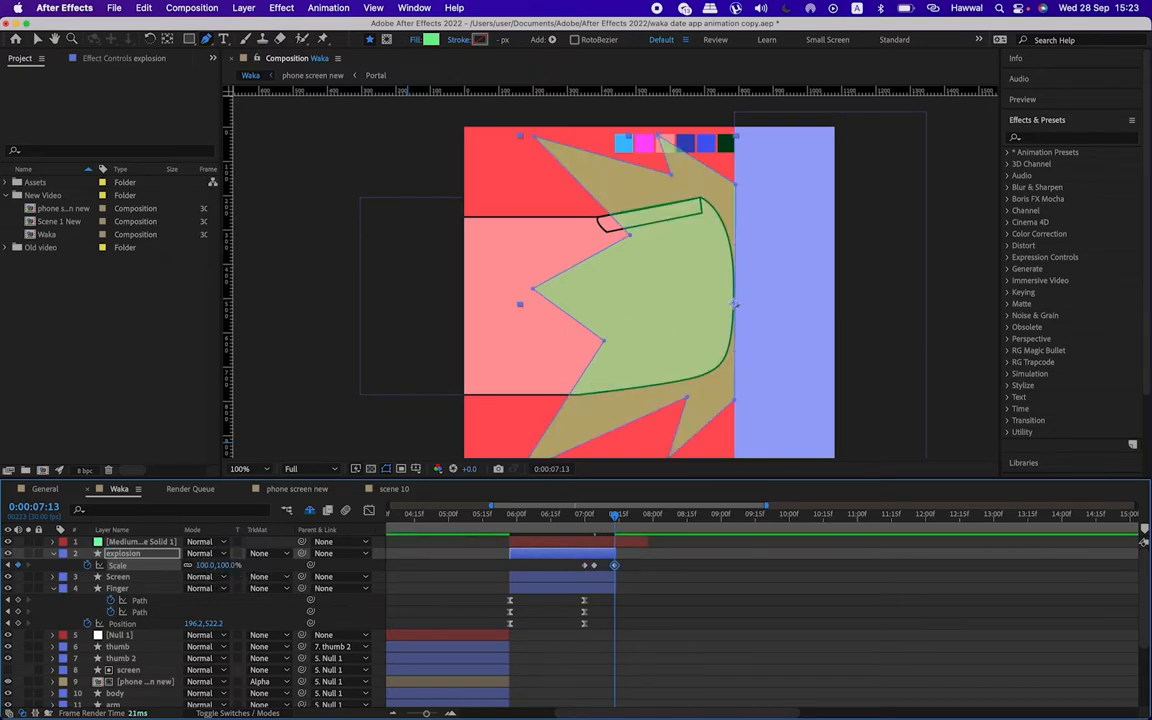
Step: Duplicate the explosion layer, place the copy below the original, and set the copy's Scale to 100% at 7:04
{"action": "left_click_drag", "start_coordinate": [606, 518], "coordinate": [585, 520]}
{"action": "key", "text": "super+d"}
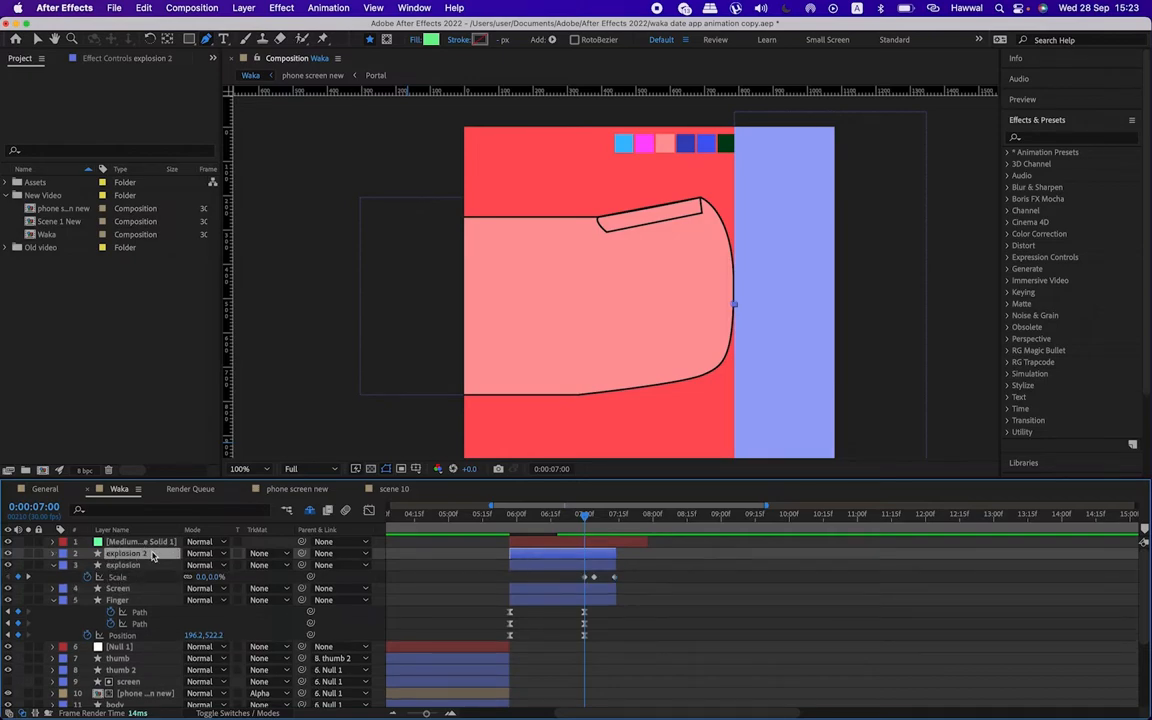
{"action": "left_click_drag", "start_coordinate": [154, 567], "coordinate": [156, 576]}
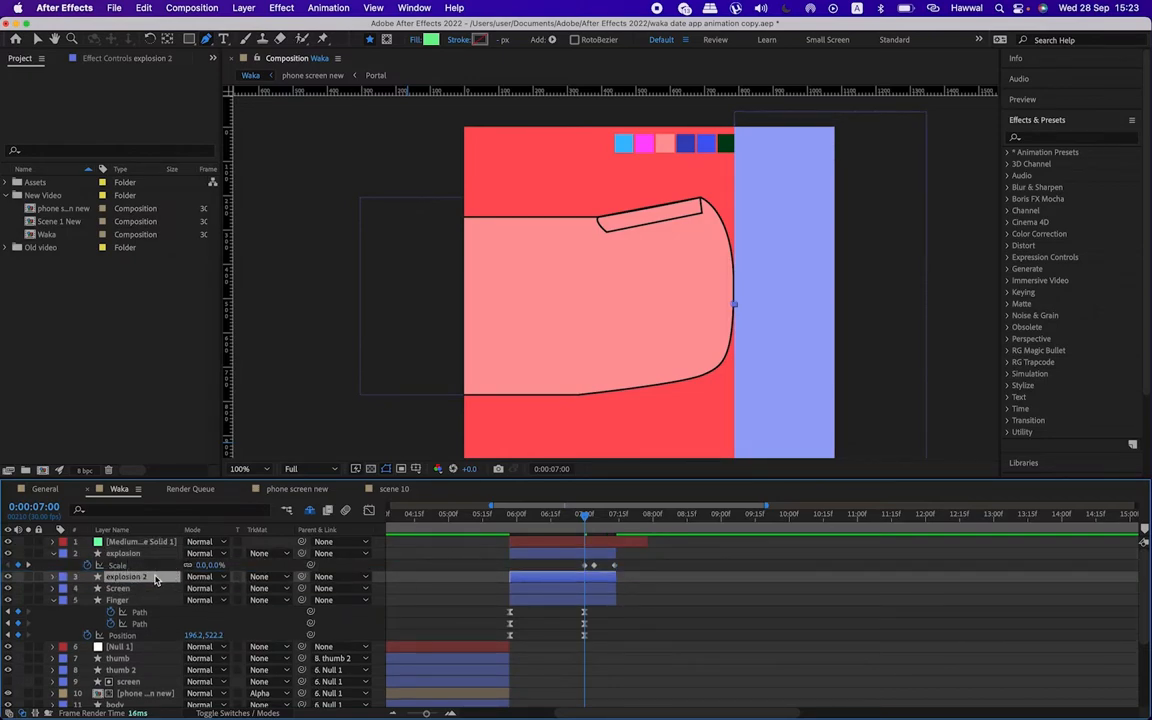
{"action": "key", "text": "p"}
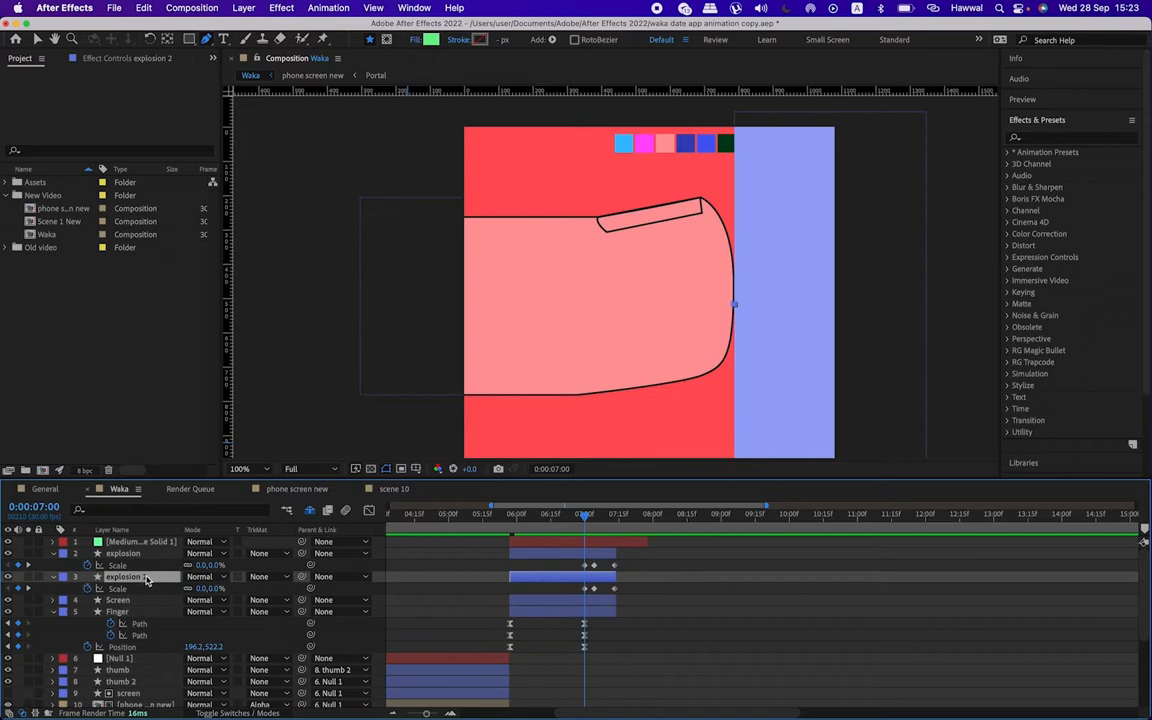
{"action": "left_click", "coordinate": [28, 566]}
{"action": "key", "text": "Return"}
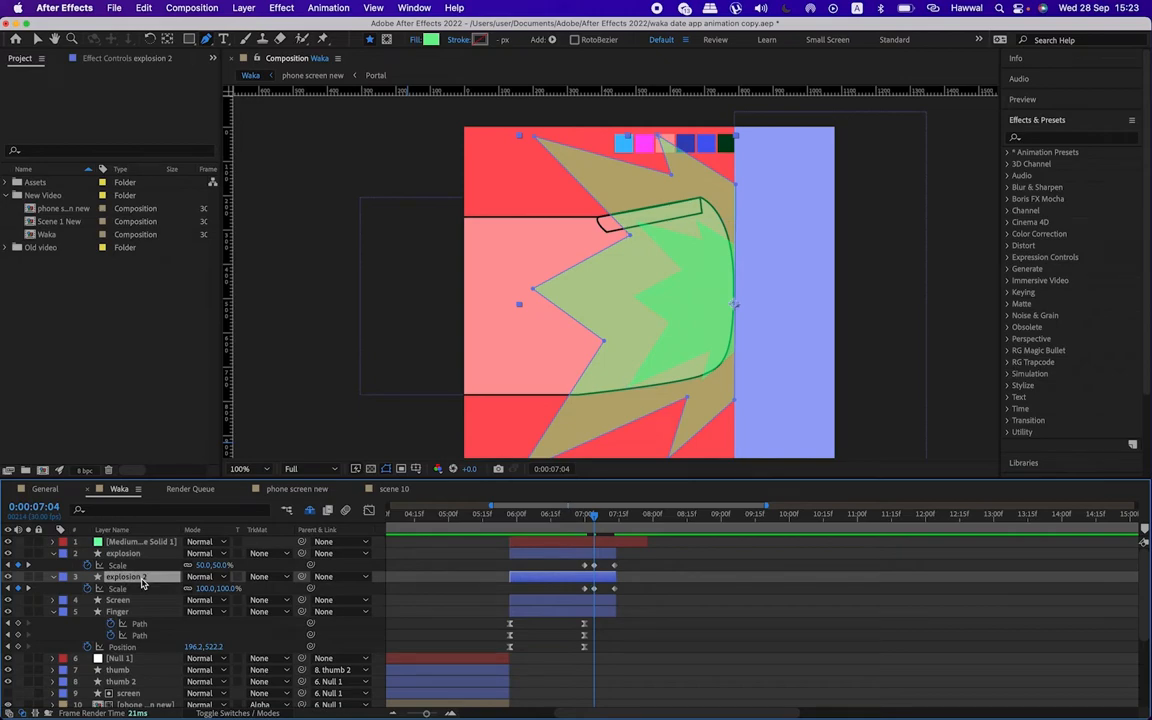
Step: Set the Scale of the explosion 2 layer to 200% at 7:13
{"action": "key", "text": "k"}
{"action": "left_click", "coordinate": [228, 589]}
{"action": "type", "text": "200"}
{"action": "key", "text": "Return"}
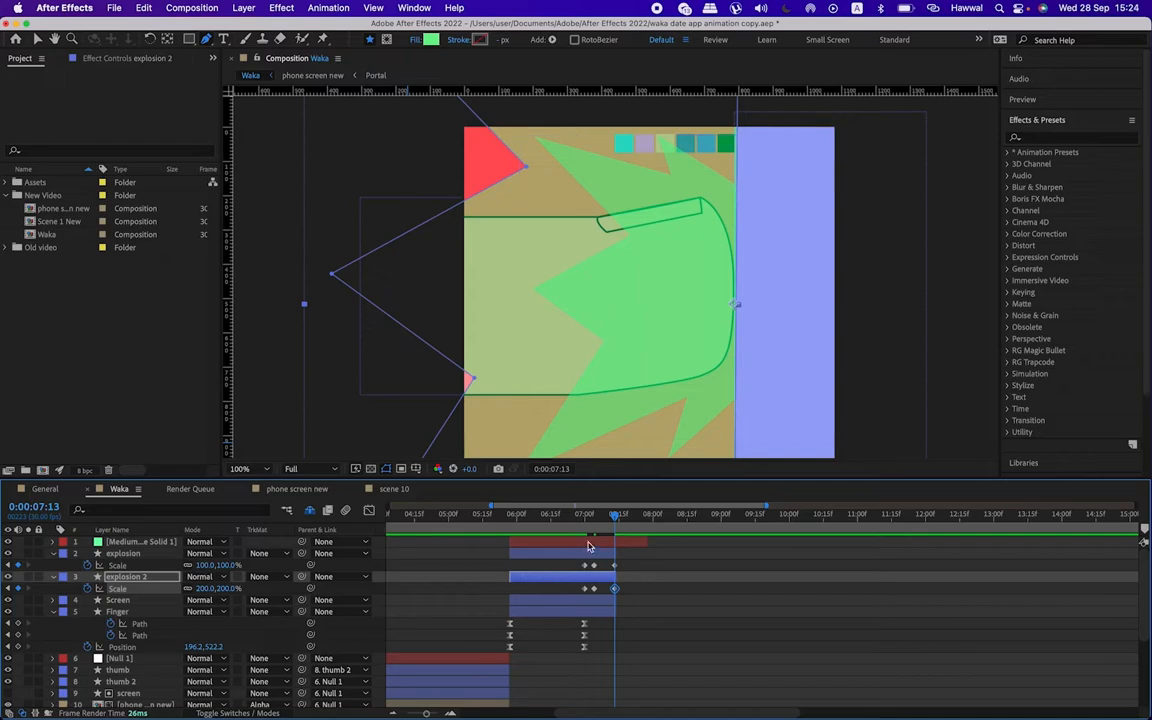
Step: Duplicate the original explosion layer again and set the new copy's Scale to 25% at 7:04
{"action": "mouse_move", "coordinate": [592, 516]}
{"action": "left_mouse_down"}
{"action": "mouse_move", "coordinate": [612, 516]}
{"action": "mouse_move", "coordinate": [586, 521]}
{"action": "left_mouse_up"}
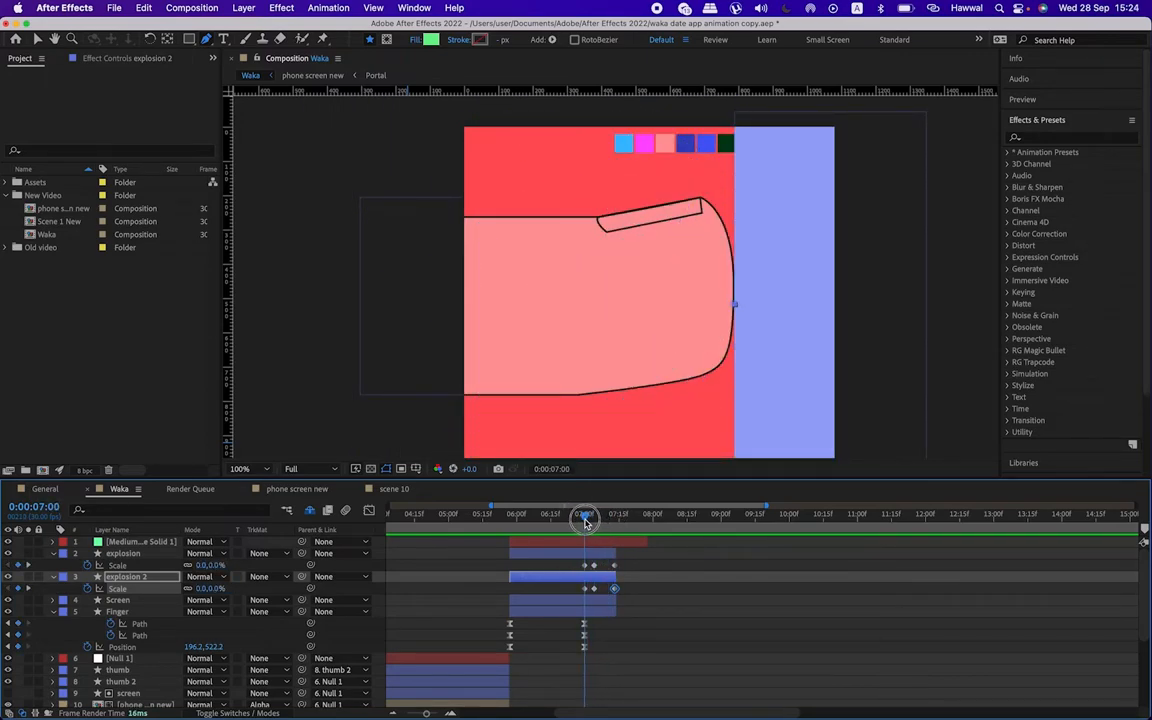
{"action": "left_click", "coordinate": [151, 554]}
{"action": "key", "text": "super+d"}
{"action": "key", "text": "u"}
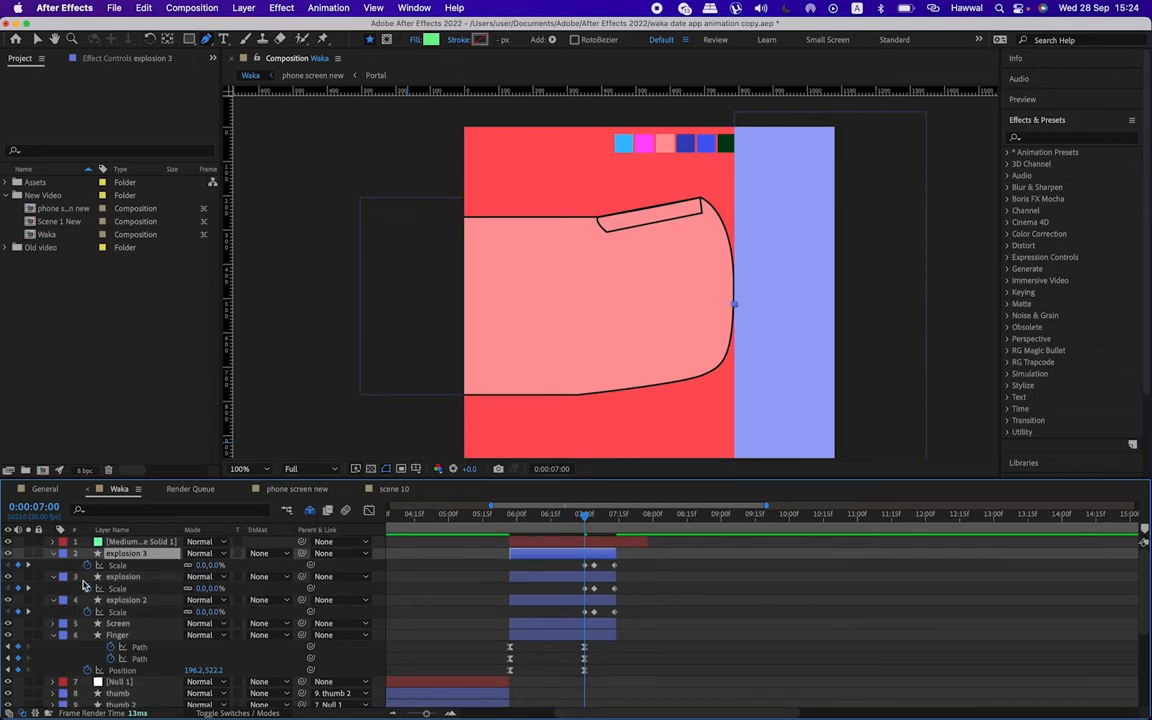
{"action": "left_click", "coordinate": [28, 566]}
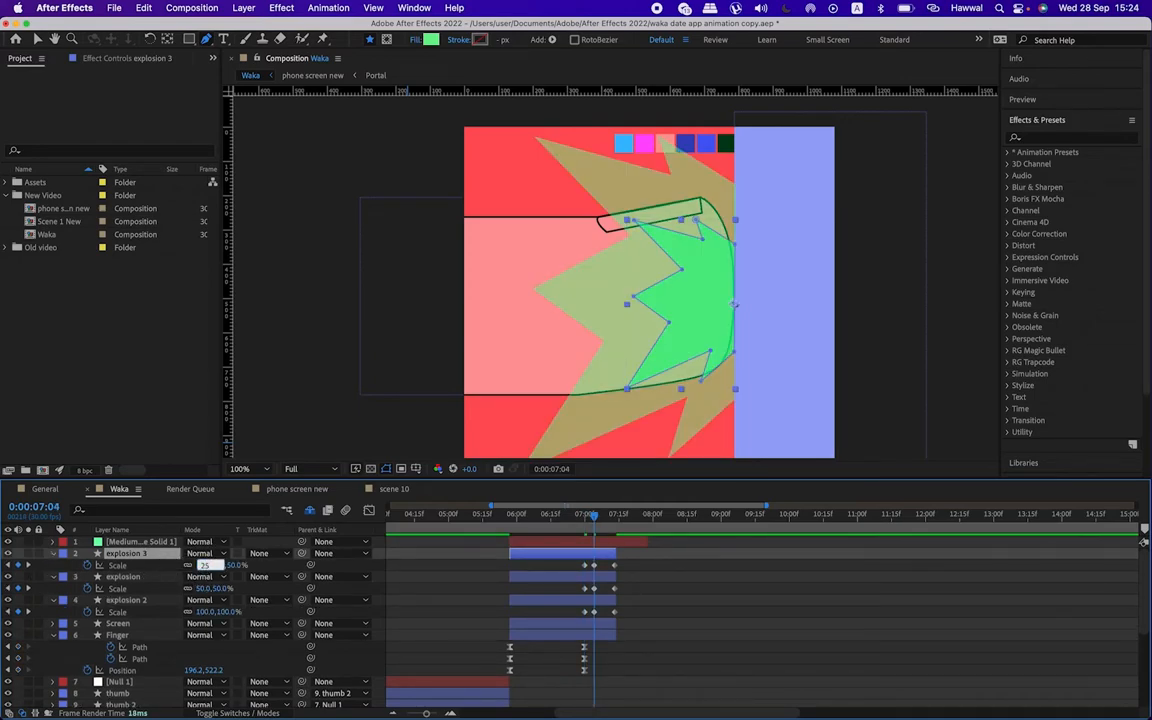
{"action": "key", "text": "Return"}
Step: Set the Scale of the explosion 3 layer to 50% at 7:13
{"action": "left_click", "coordinate": [31, 568]}
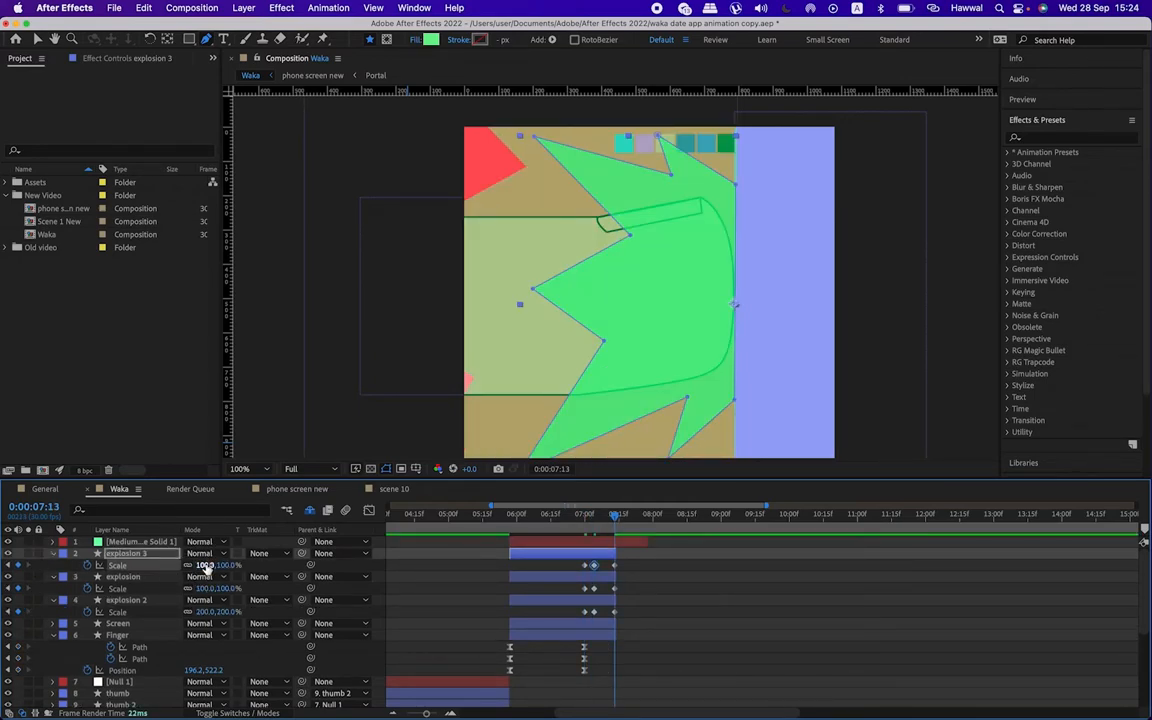
{"action": "type", "text": "50"}
{"action": "key", "text": "Return"}
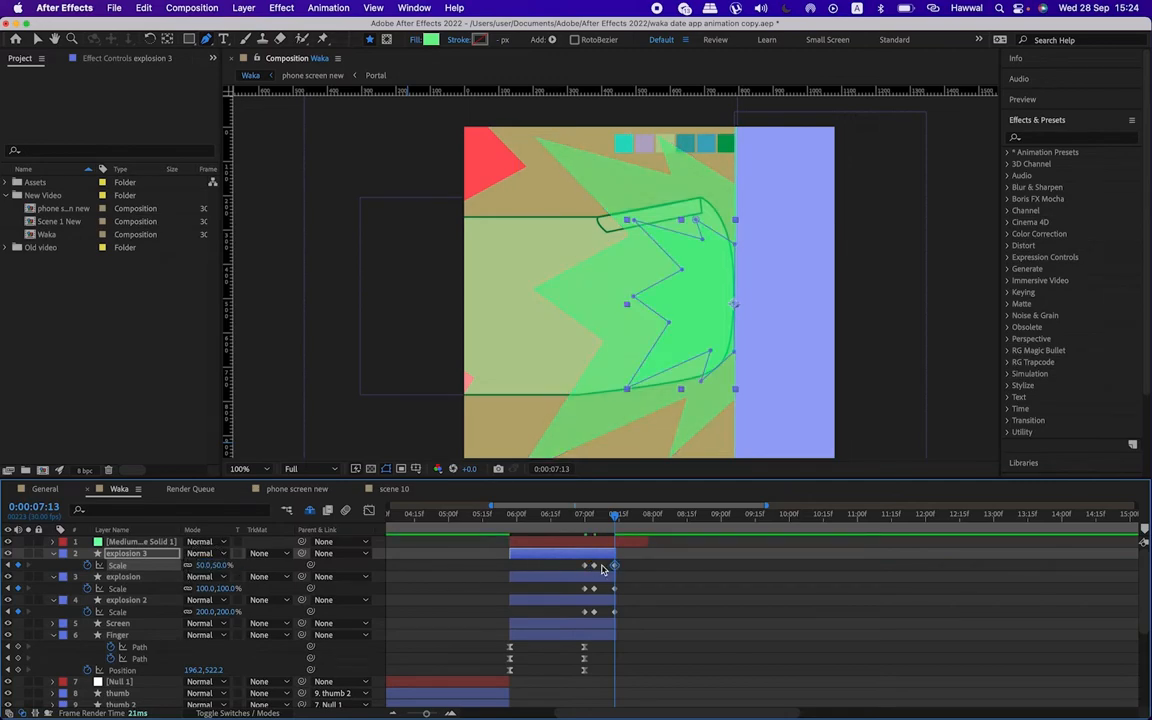
Step: Keyframe the turquoise solid's Opacity at 0% at 7:08
{"action": "key", "text": "super+Left"}
{"action": "key", "text": "super+Left"}
{"action": "key", "text": "super+Left"}
{"action": "key", "text": "super+Left"}
{"action": "key", "text": "super+Left"}
{"action": "key", "text": "super+Left"}
{"action": "key", "text": "super+Left"}
{"action": "key", "text": "super+Left"}
{"action": "key", "text": "super+Left"}
{"action": "key", "text": "super+Left"}
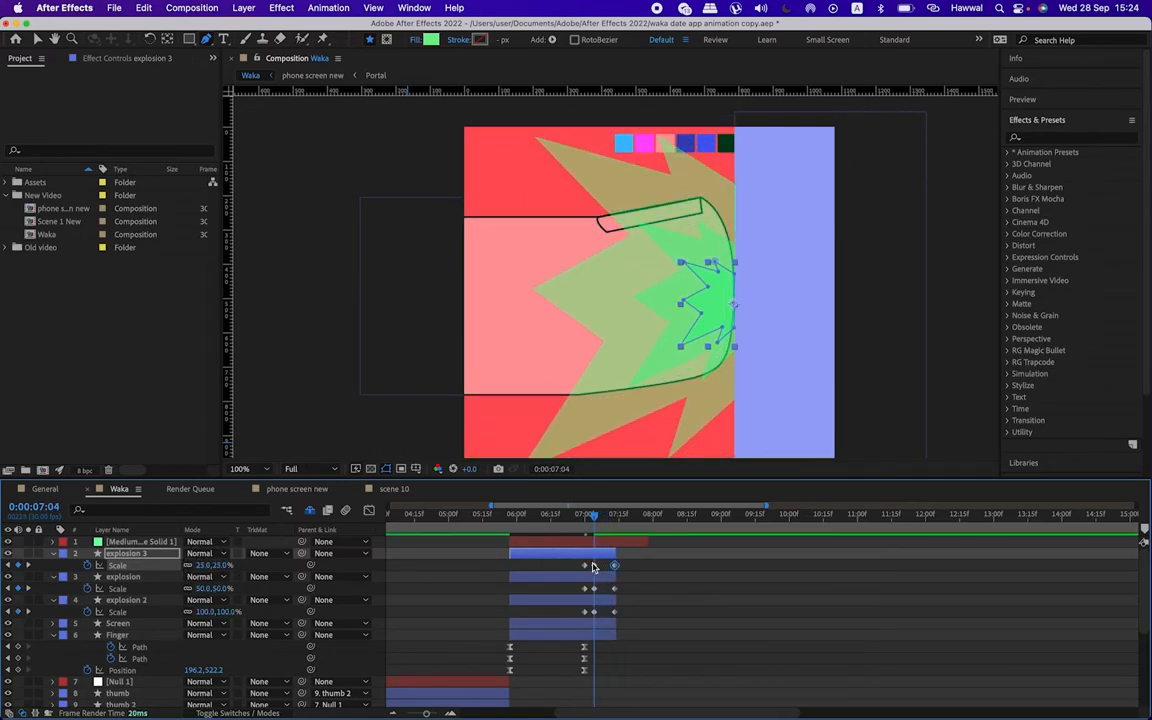
{"action": "key", "text": "super+Right"}
{"action": "key", "text": "super+Right"}
{"action": "key", "text": "super+Right"}
{"action": "key", "text": "super+Right"}
{"action": "key", "text": "super+Right"}
{"action": "left_click", "coordinate": [588, 546]}
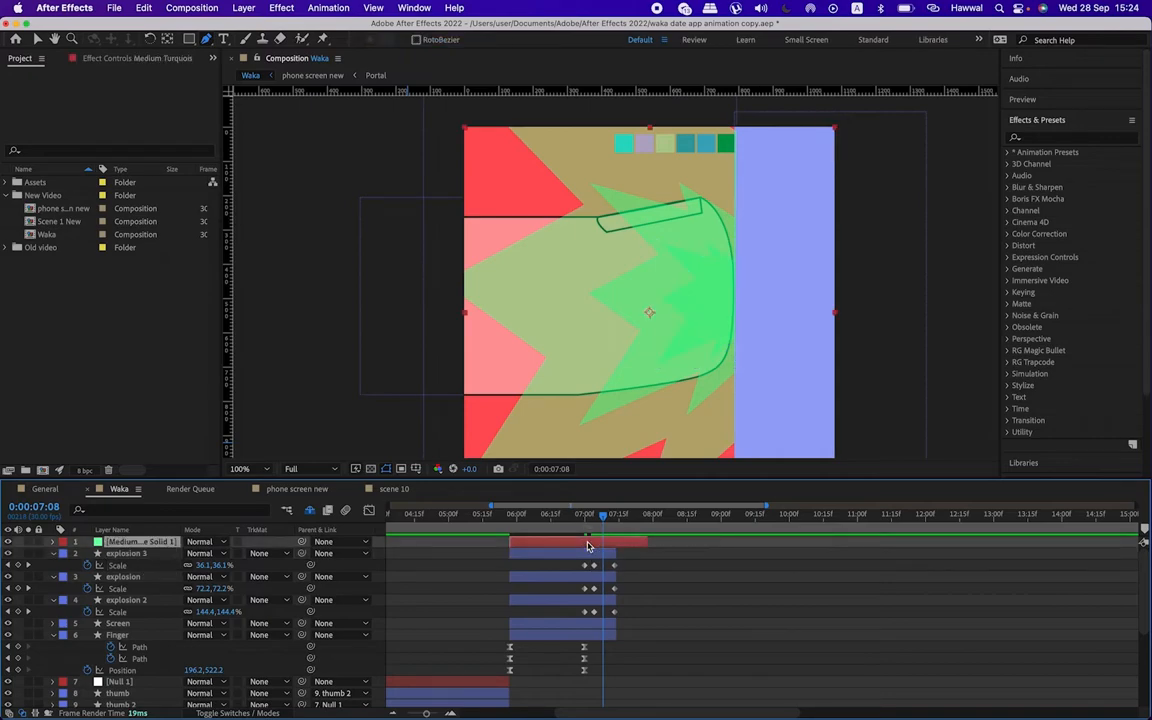
{"action": "key", "text": "t"}
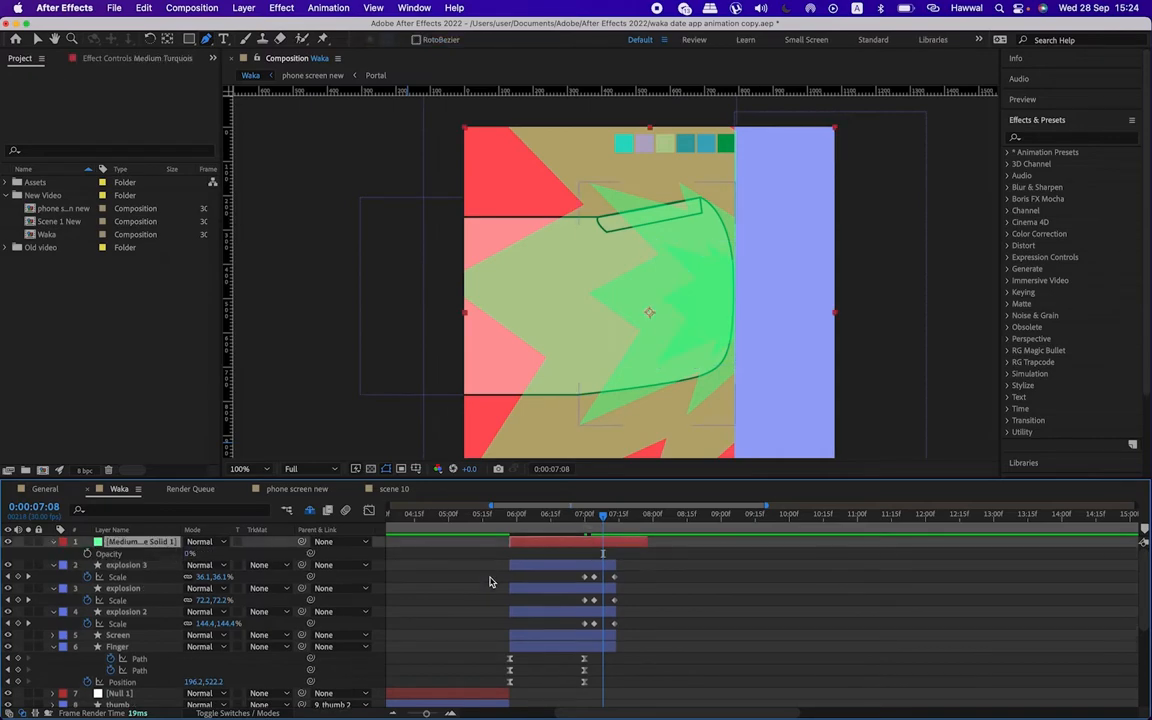
{"action": "left_click", "coordinate": [87, 554]}
Step: Keyframe the turquoise solid's Opacity at 100% at 7:13
{"action": "key", "text": "super+Right"}
{"action": "key", "text": "super+Right"}
{"action": "key", "text": "super+Right"}
{"action": "key", "text": "super+Right"}
{"action": "key", "text": "super+Right"}
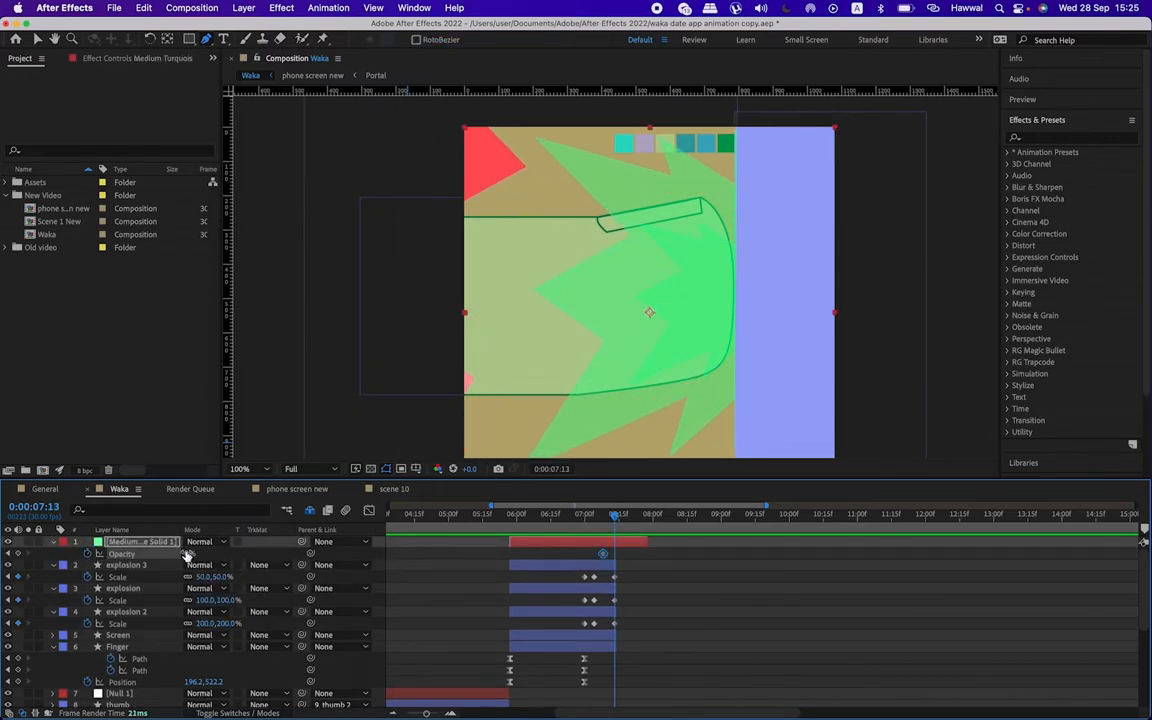
{"action": "key", "text": "Return"}
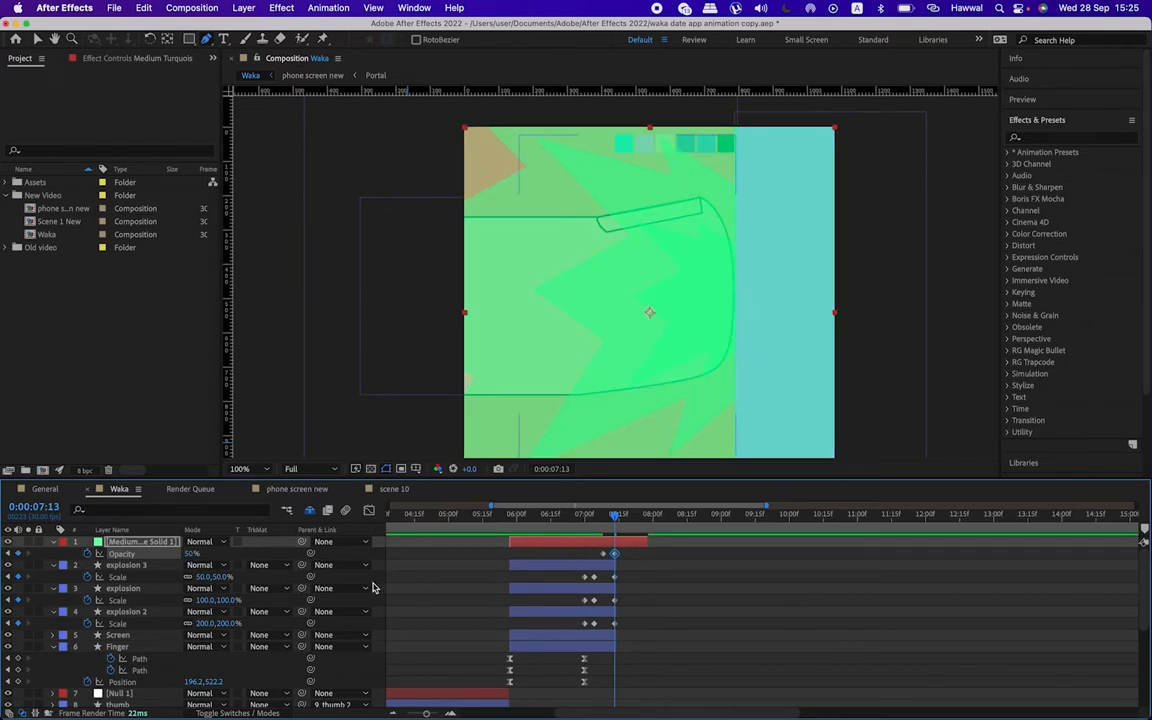
{"action": "key", "text": "Return"}
Step: Shift the three explosion layers' Scale keyframes to start at 6:29, move the solid's first Opacity keyframe slightly earlier, and preview
{"action": "left_click", "coordinate": [596, 518]}
{"action": "key", "text": "space"}
{"action": "left_click", "coordinate": [602, 518]}
{"action": "mouse_move", "coordinate": [602, 518]}
{"action": "left_mouse_down"}
{"action": "mouse_move", "coordinate": [566, 518]}
{"action": "mouse_move", "coordinate": [597, 518]}
{"action": "mouse_move", "coordinate": [584, 518]}
{"action": "left_mouse_up"}
{"action": "left_click_drag", "start_coordinate": [570, 632], "coordinate": [628, 578]}
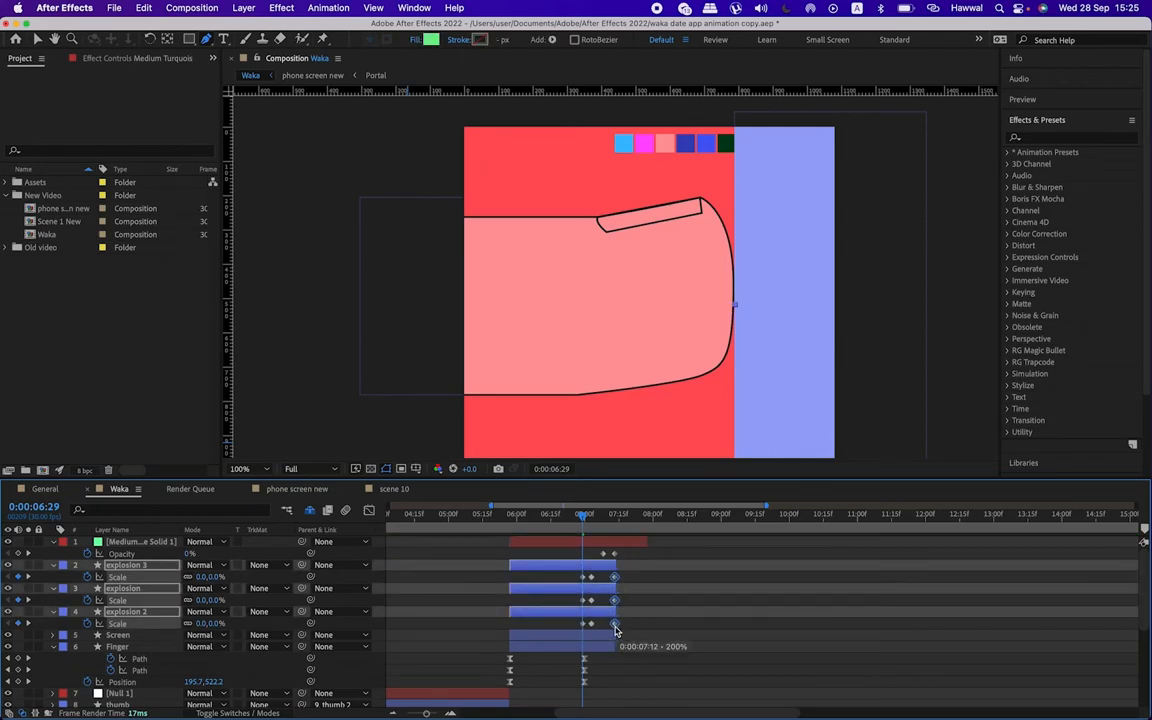
{"action": "left_click", "coordinate": [601, 554]}
{"action": "key", "text": "space"}
{"action": "key", "text": "space"}
{"action": "left_click_drag", "start_coordinate": [615, 555], "coordinate": [614, 522]}
{"action": "left_click", "coordinate": [583, 523]}
Step: Apply Easy Ease to the explosion layers' Scale keyframes and the solid's Opacity keyframes, and preview the explosion
{"action": "key", "text": "="}
{"action": "key", "text": "="}
{"action": "key", "text": "="}
{"action": "key", "text": "="}
{"action": "key", "text": "-"}
{"action": "key", "text": "-"}
{"action": "key", "text": "-"}
{"action": "key", "text": "-"}
{"action": "left_click_drag", "start_coordinate": [545, 526], "coordinate": [614, 626]}
{"action": "key", "text": "F9"}
{"action": "key", "text": "space"}
{"action": "key", "text": "space"}
Step: Move the first two Scale keyframes of all three explosion layers to 6:28 and 7:02, and preview the timing
{"action": "left_click_drag", "start_coordinate": [567, 520], "coordinate": [537, 521]}
{"action": "key", "text": "space"}
{"action": "left_click", "coordinate": [547, 519]}
{"action": "key", "text": "k"}
{"action": "left_click", "coordinate": [609, 585]}
{"action": "left_click_drag", "start_coordinate": [591, 571], "coordinate": [570, 626]}
{"action": "left_click", "coordinate": [545, 518]}
{"action": "key", "text": "space"}
{"action": "key", "text": "space"}
{"action": "left_click", "coordinate": [559, 518]}
{"action": "left_click_drag", "start_coordinate": [560, 518], "coordinate": [576, 520]}
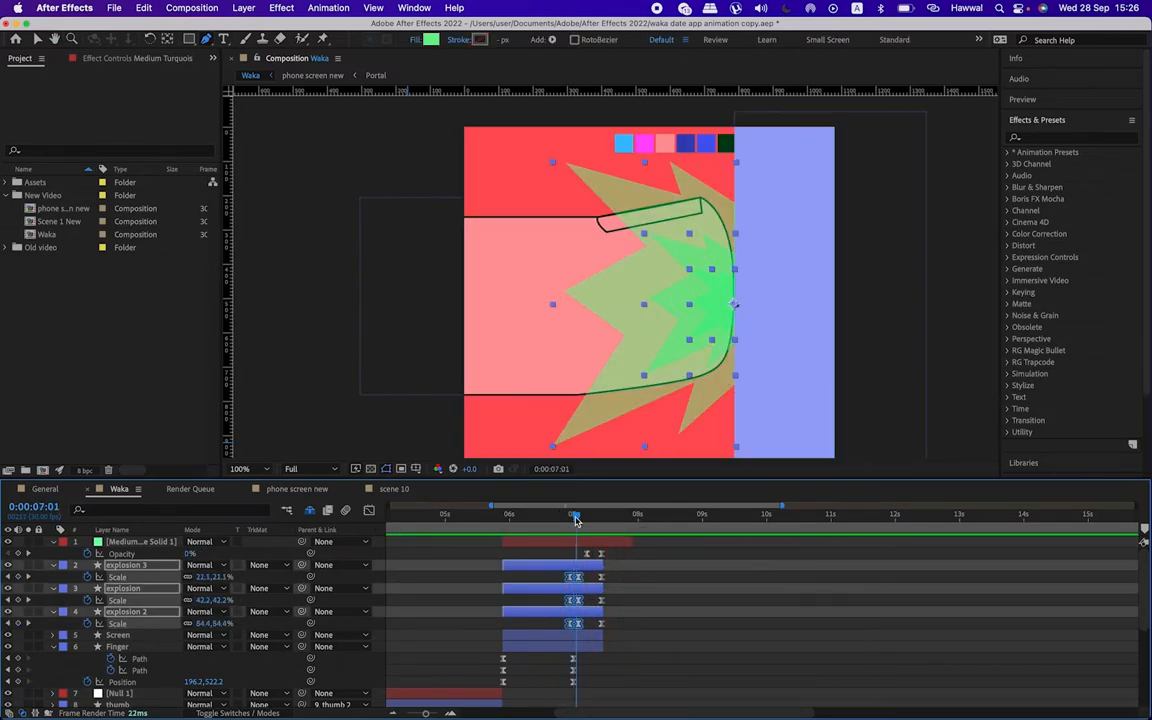
Step: Convert all Scale keyframes of the three explosion layers back to linear and preview the explosion
{"action": "left_click_drag", "start_coordinate": [562, 572], "coordinate": [618, 628]}
{"action": "left_click", "coordinate": [571, 624], "text": "super"}
{"action": "left_click", "coordinate": [559, 521]}
{"action": "key", "text": "space"}
{"action": "key", "text": "space"}
Step: Move the middle Scale keyframes of the three explosion layers to 7:03 and scrub through the explosion up to 7:13
{"action": "left_click_drag", "start_coordinate": [571, 522], "coordinate": [581, 526]}
{"action": "key", "text": "equal"}
{"action": "key", "text": "equal"}
{"action": "key", "text": "equal"}
{"action": "left_click", "coordinate": [477, 522]}
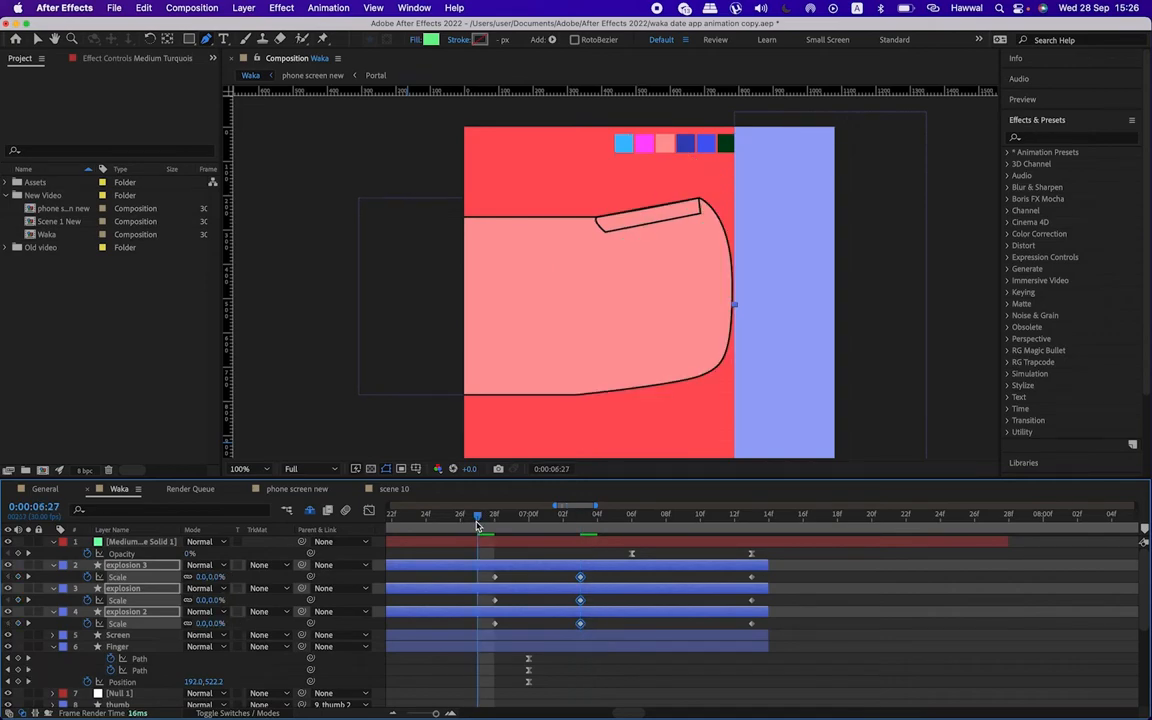
{"action": "key", "text": "g"}
{"action": "mouse_move", "coordinate": [477, 527]}
{"action": "left_mouse_down"}
{"action": "mouse_move", "coordinate": [569, 522]}
{"action": "mouse_move", "coordinate": [748, 540]}
{"action": "left_mouse_up"}
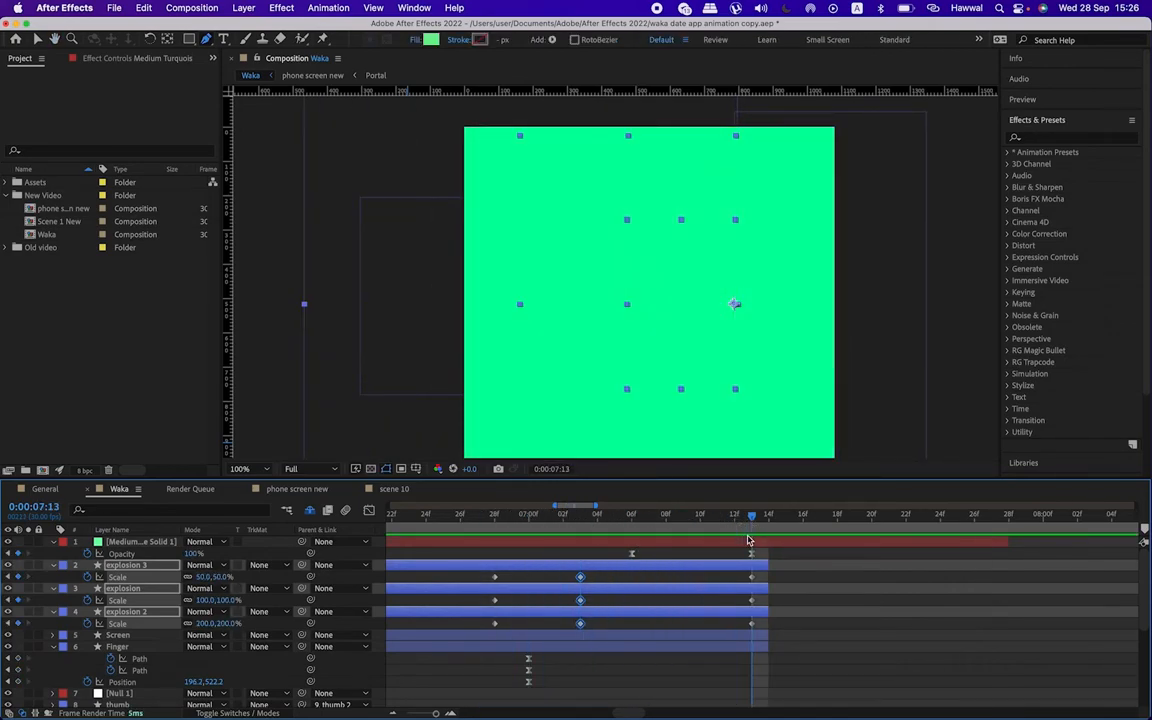
{"action": "left_click_drag", "start_coordinate": [628, 521], "coordinate": [750, 538]}
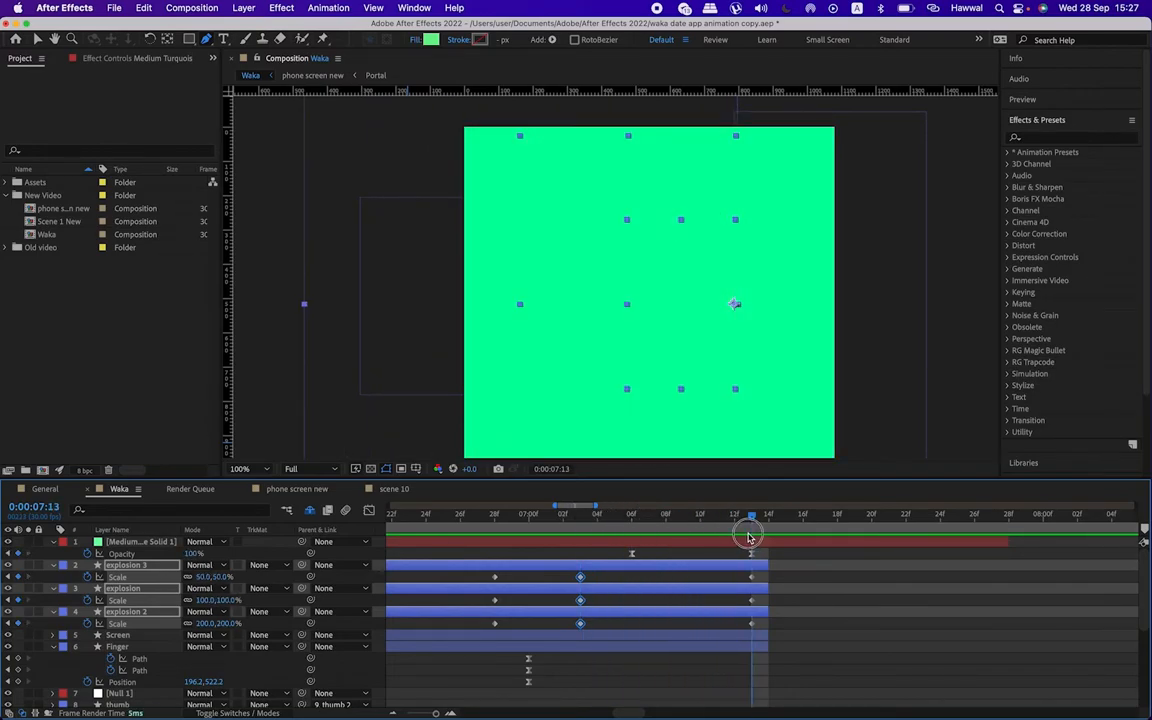
Step: Convert the turquoise solid's Opacity keyframes to linear and save the project
{"action": "left_click", "coordinate": [123, 554]}
{"action": "left_click", "coordinate": [633, 554], "text": "super"}
{"action": "left_click", "coordinate": [580, 520]}
{"action": "key", "text": "minus"}
{"action": "key", "text": "minus"}
{"action": "key", "text": "minus"}
{"action": "key", "text": "super+s"}
Step: Trim the end of the turquoise solid at 7:13, save the project, and preview the transition from 5:14
{"action": "left_click_drag", "start_coordinate": [531, 524], "coordinate": [603, 519]}
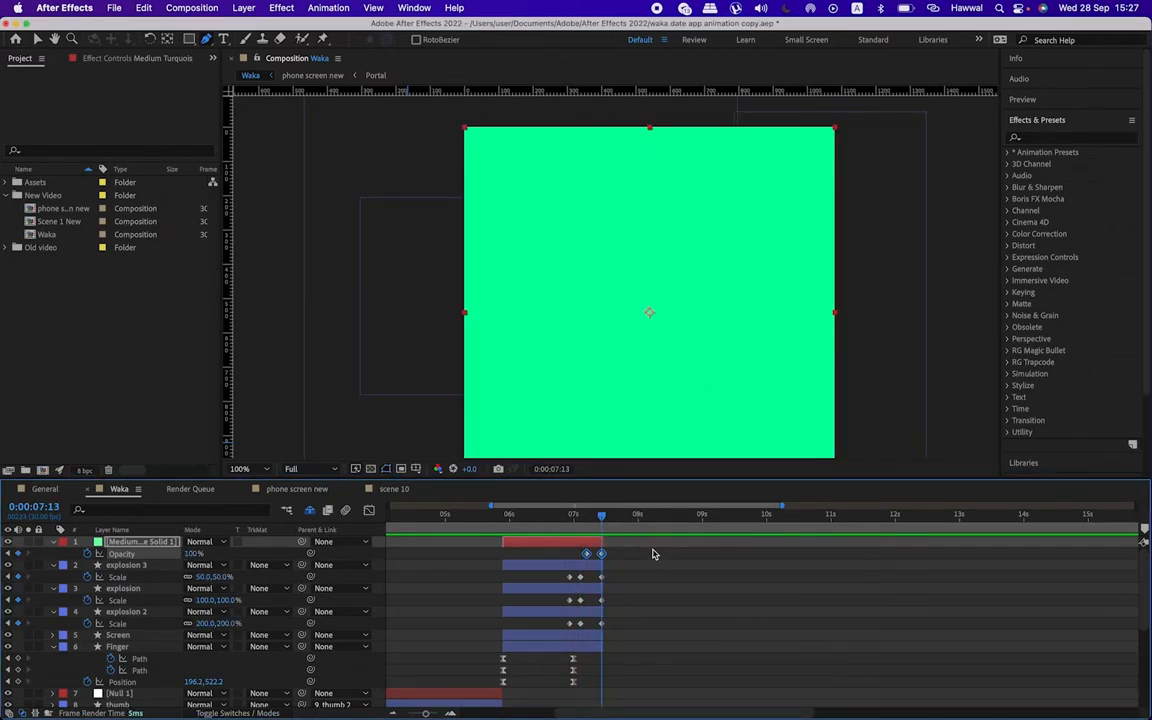
{"action": "key", "text": "super+s"}
{"action": "scroll", "coordinate": [665, 615], "scroll_direction": "down", "scroll_amount": 2}
{"action": "left_click", "coordinate": [477, 514]}
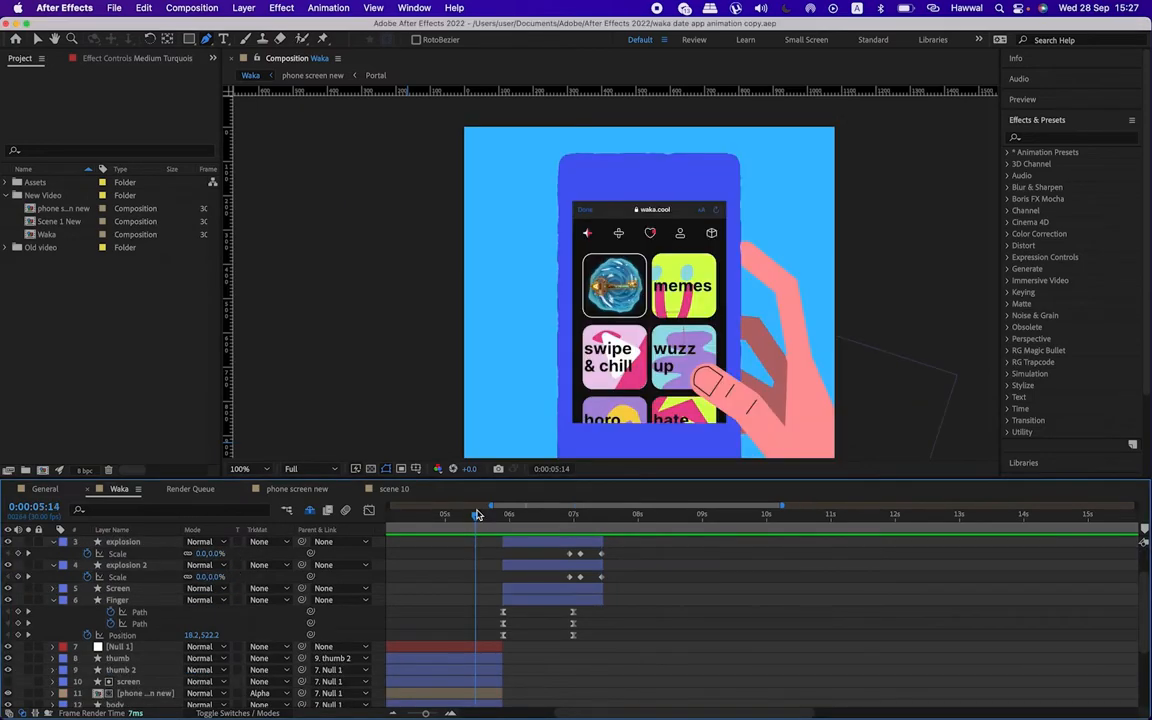
{"action": "key", "text": "space"}
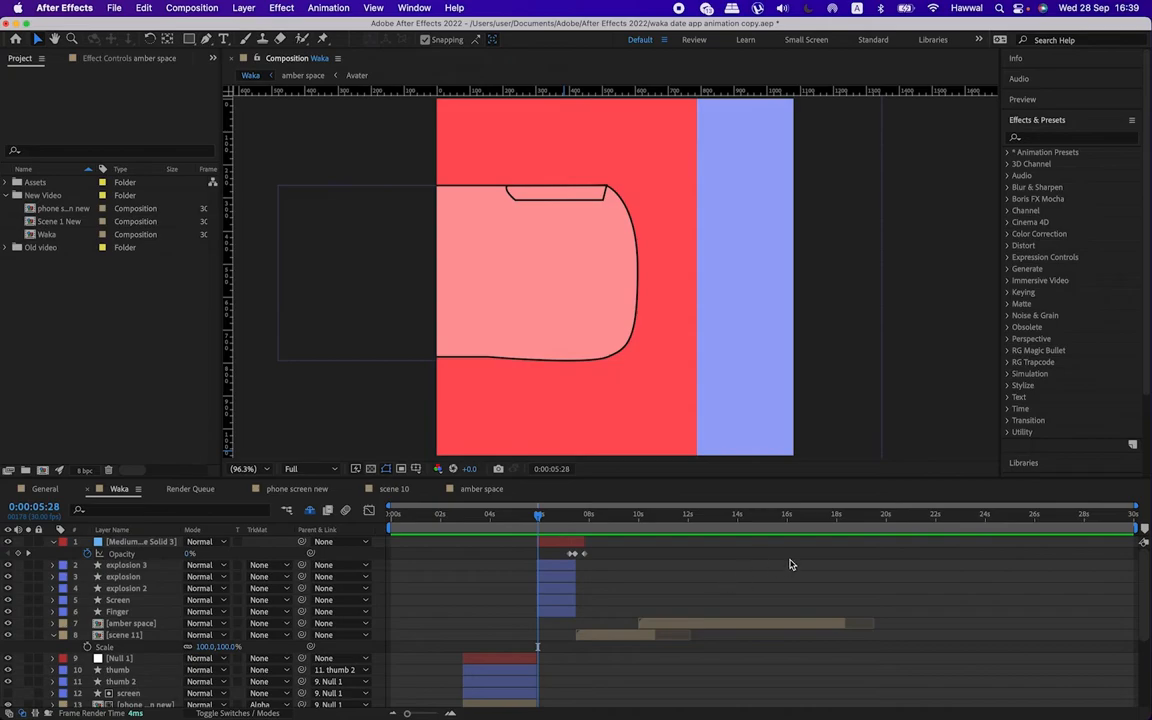
Step: End the Waka composition's work area at 18:10
{"action": "left_click", "coordinate": [845, 524]}
{"action": "key", "text": "Page_Down"}
{"action": "key", "text": "Page_Up"}
{"action": "key", "text": "n"}
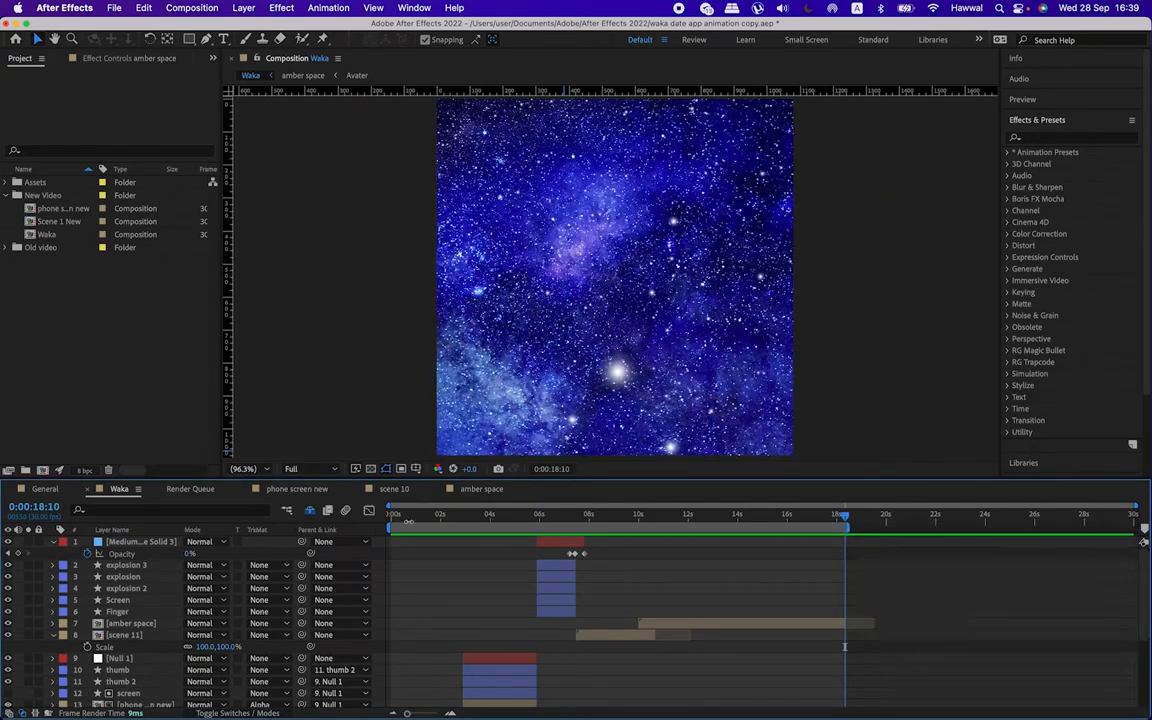
Step: Preview the Waka animation from the finger scene at about 6:00 through the space scene
{"action": "left_click", "coordinate": [540, 523]}
{"action": "key", "text": "space"}
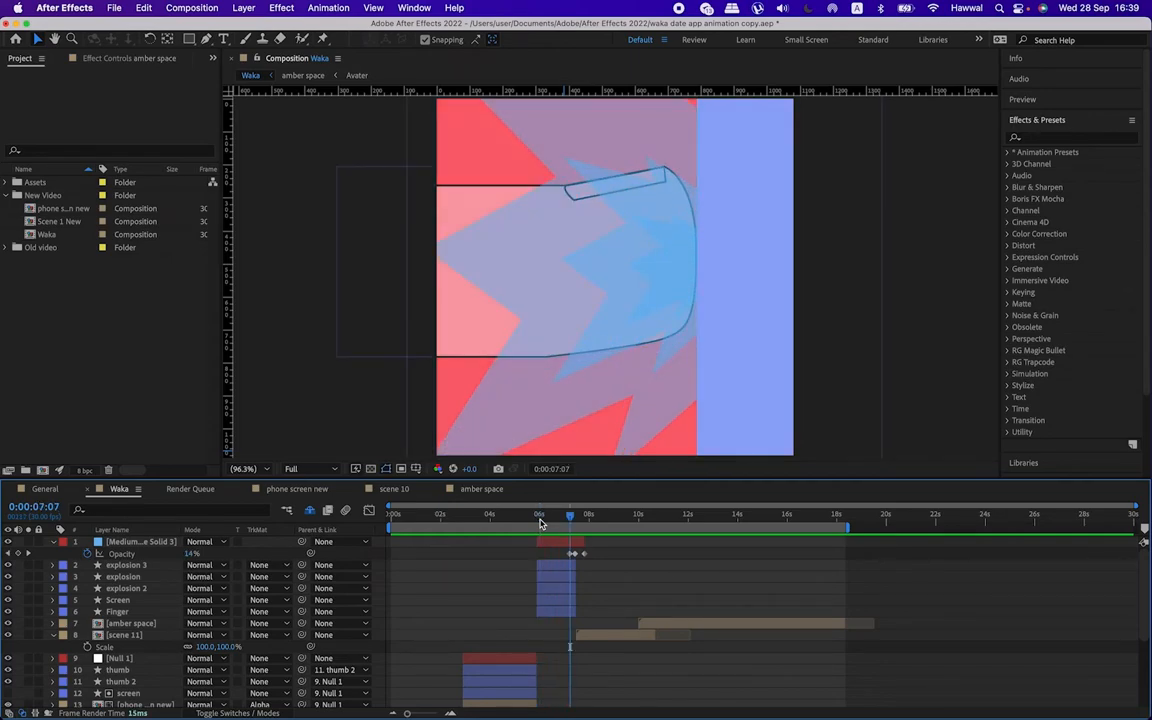
{"action": "left_click", "coordinate": [828, 7]}
{"action": "left_click", "coordinate": [541, 521]}
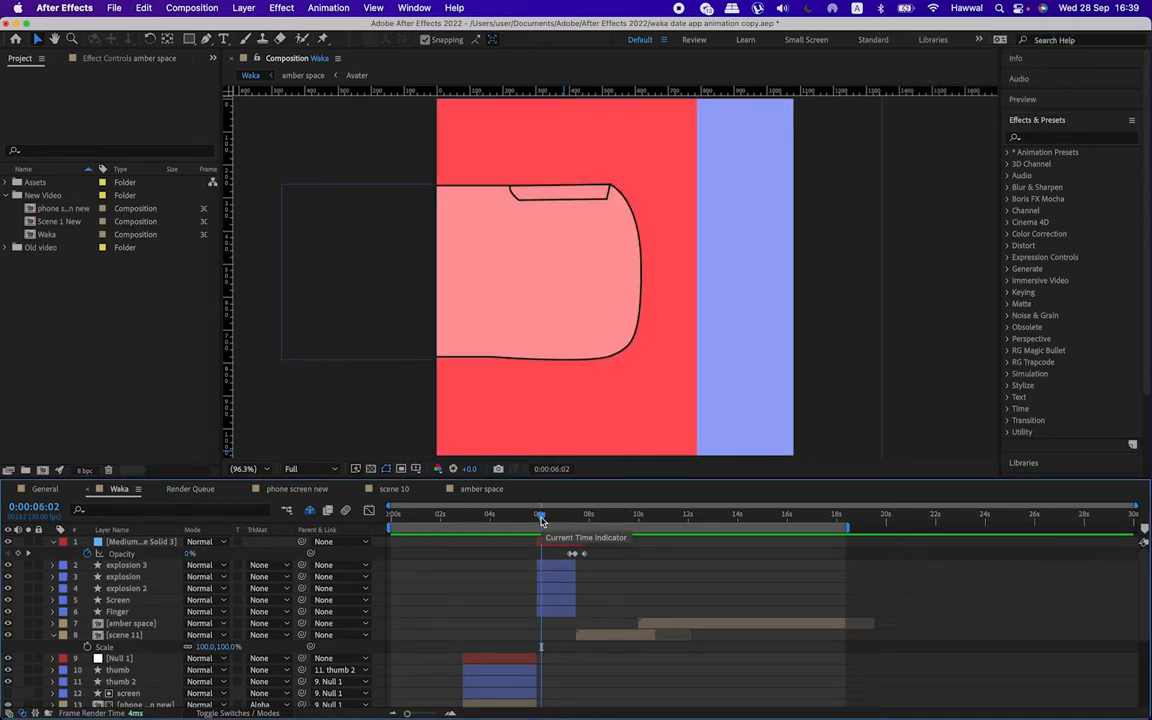
{"action": "key", "text": "space"}
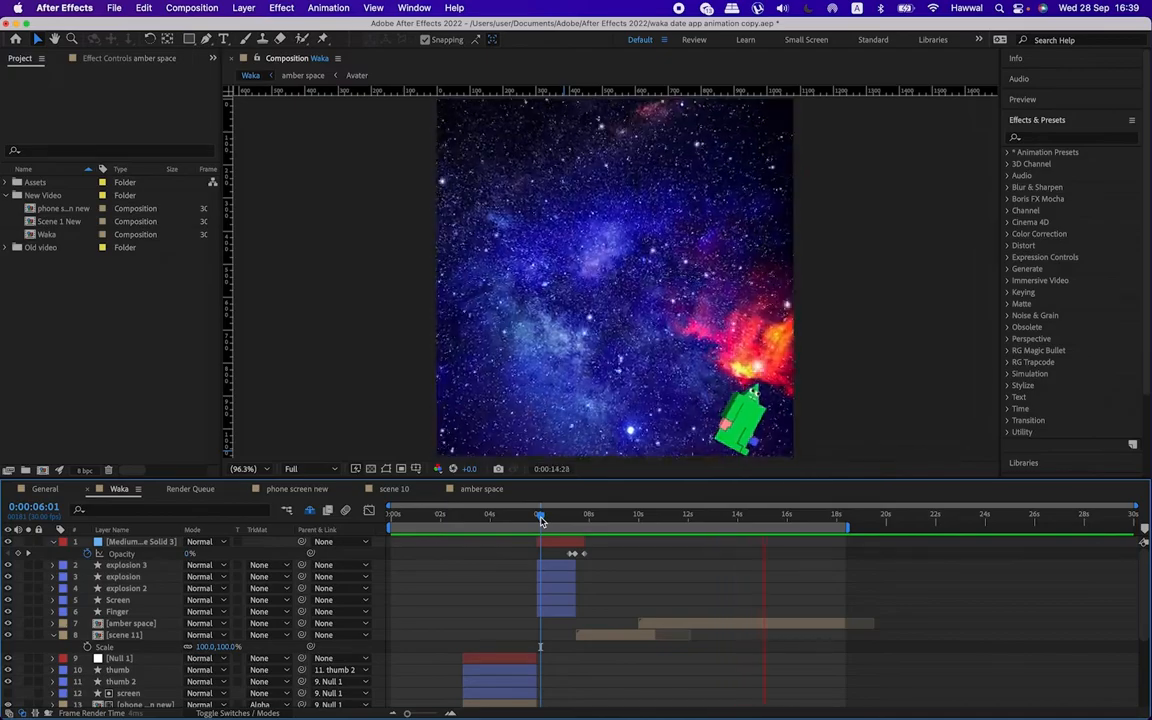
{"action": "key", "text": "space"}
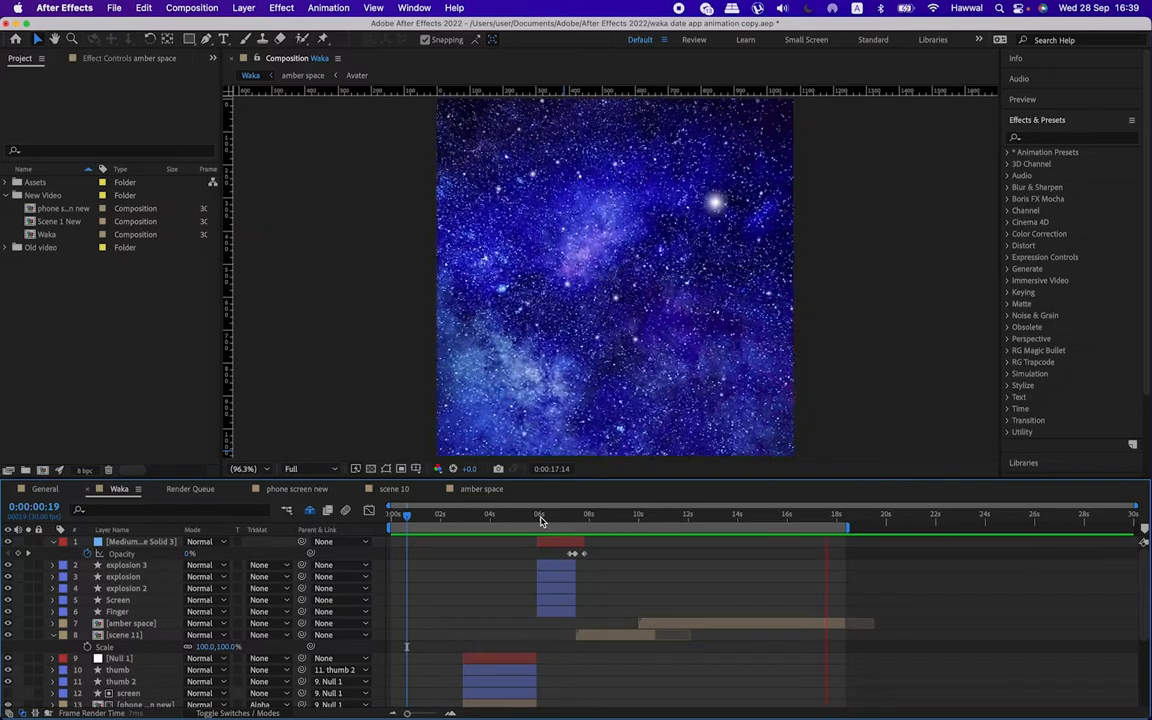
Step: Add a new adjustment layer above all other layers in the Waka composition
{"action": "right_click", "coordinate": [383, 532]}
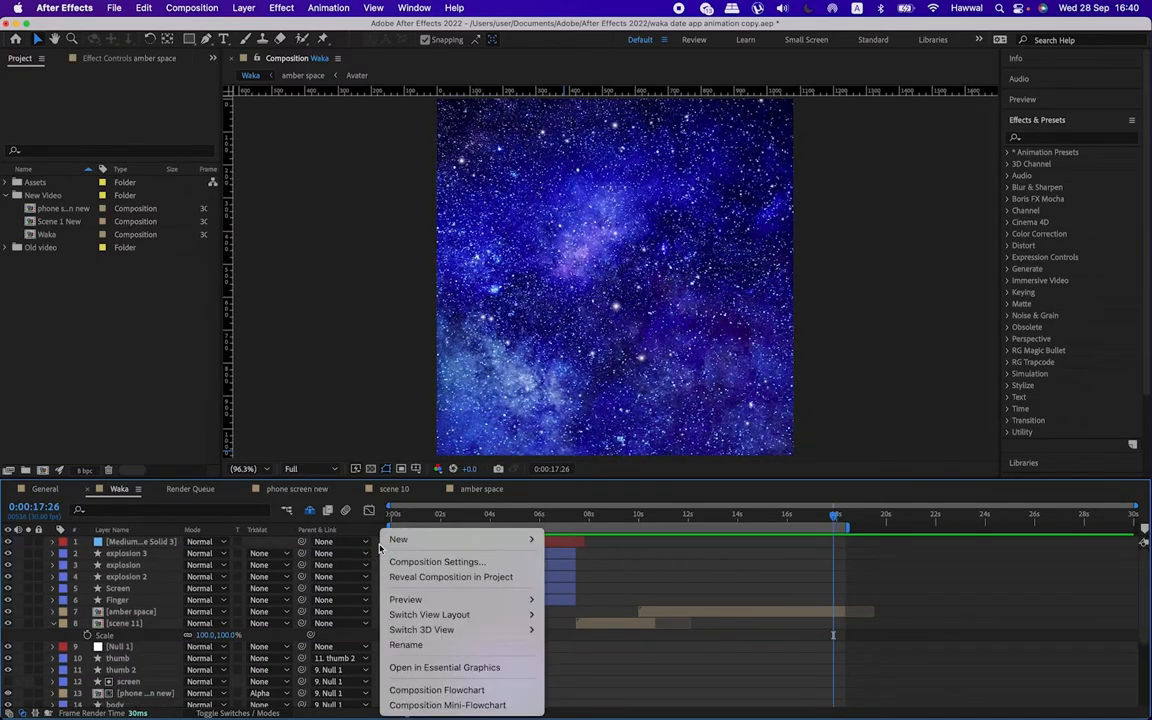
{"action": "mouse_move", "coordinate": [527, 545]}
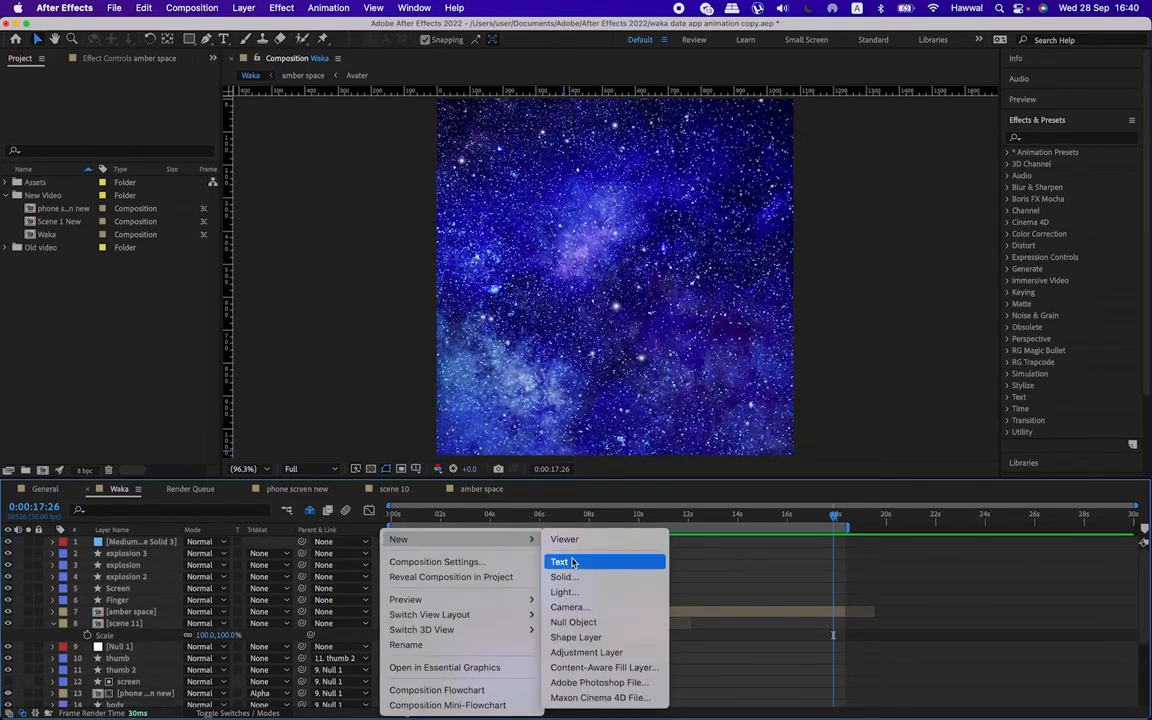
{"action": "left_click", "coordinate": [576, 654]}
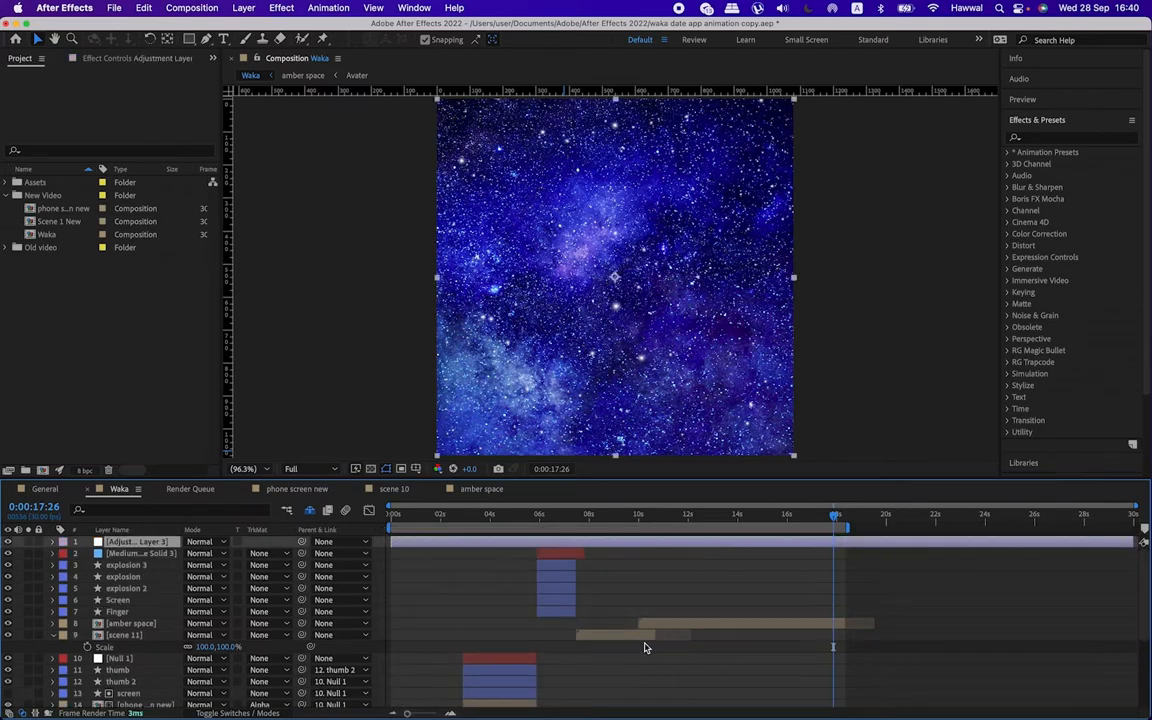
{"action": "left_click", "coordinate": [842, 518]}
{"action": "left_click_drag", "start_coordinate": [842, 518], "coordinate": [848, 518]}
{"action": "left_click_drag", "start_coordinate": [848, 517], "coordinate": [845, 518]}
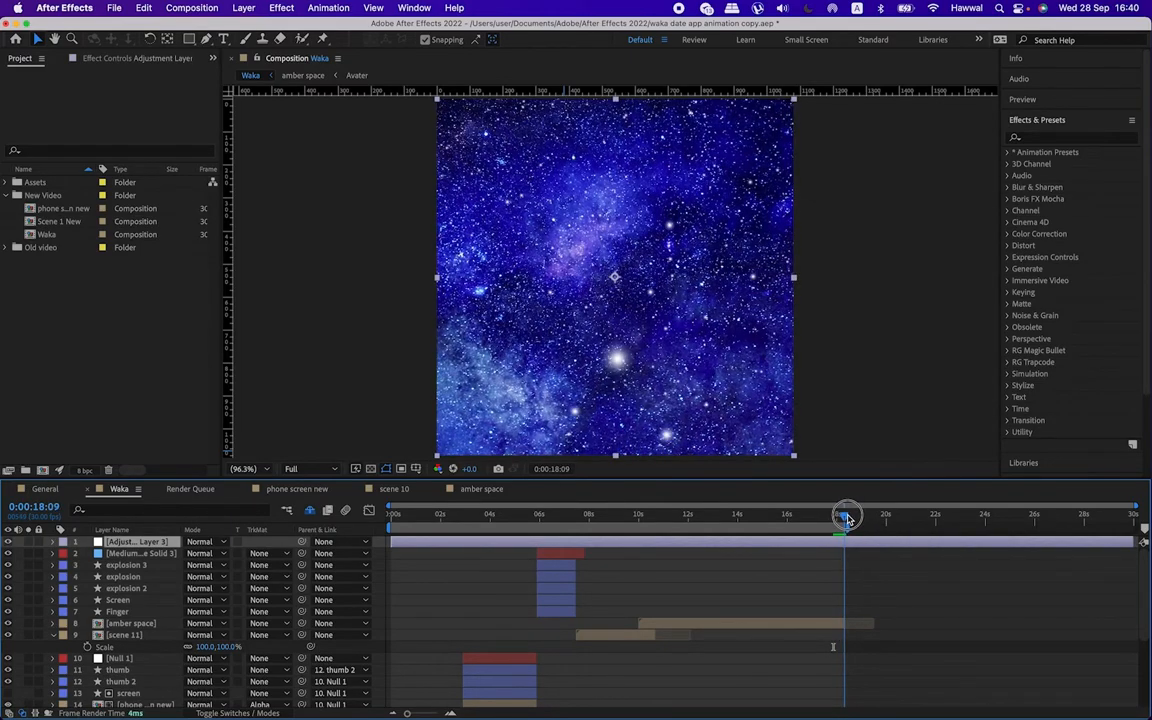
{"action": "key", "text": "equal"}
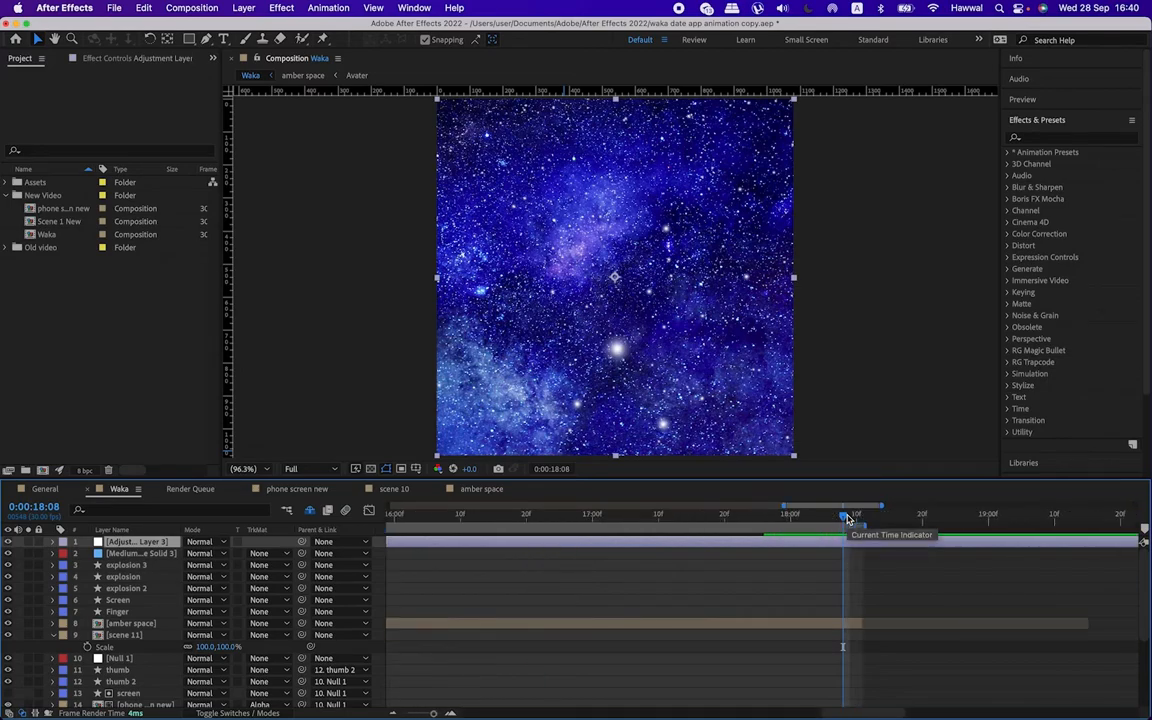
{"action": "key", "text": "minus"}
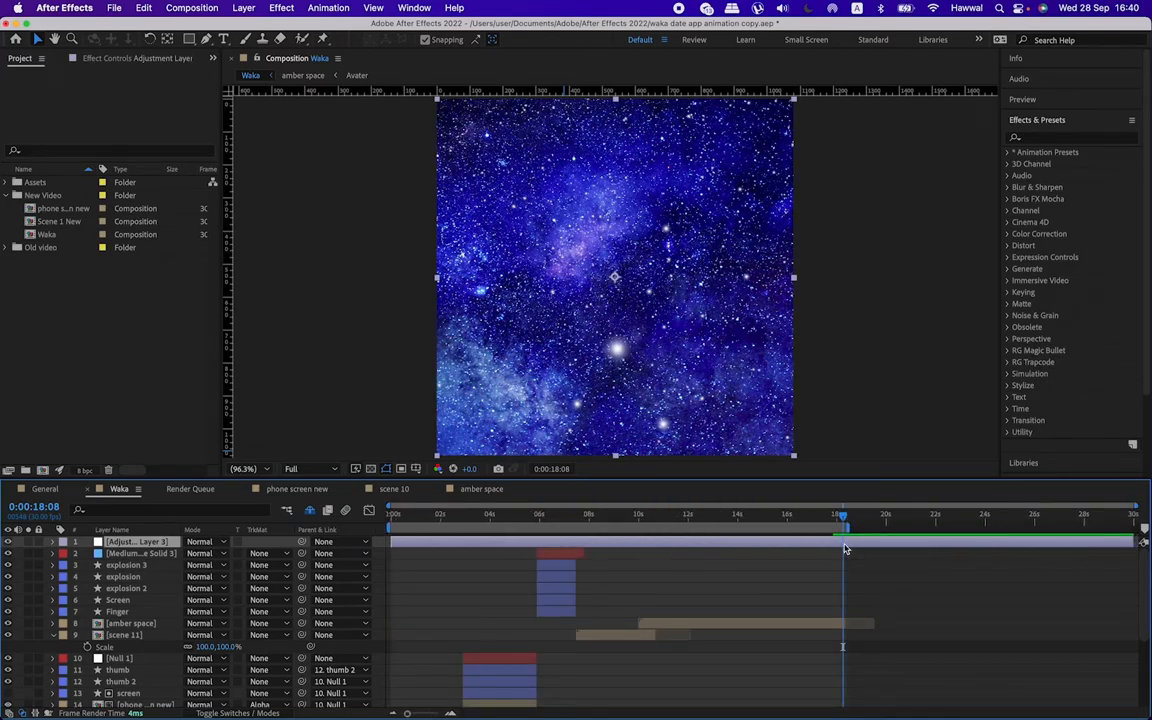
Step: Search the effects for "renoi" and apply the RG Magic Bullet Renoiser effect to the new adjustment layer
{"action": "left_click", "coordinate": [621, 518]}
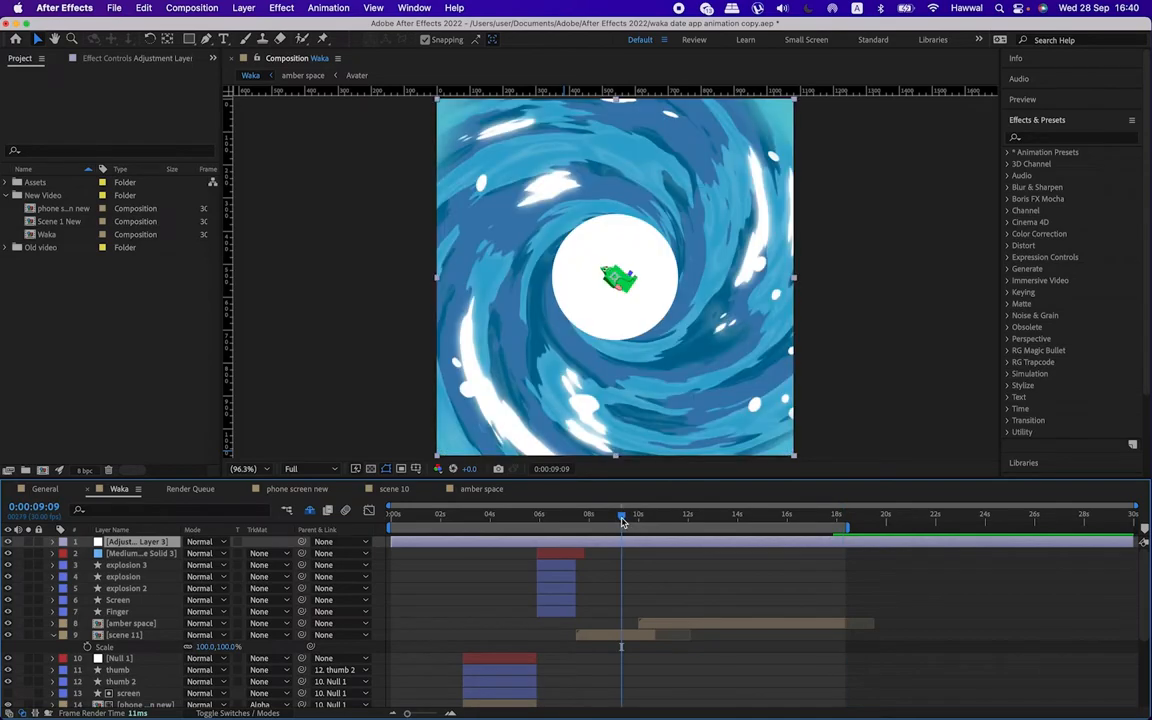
{"action": "left_click", "coordinate": [702, 516]}
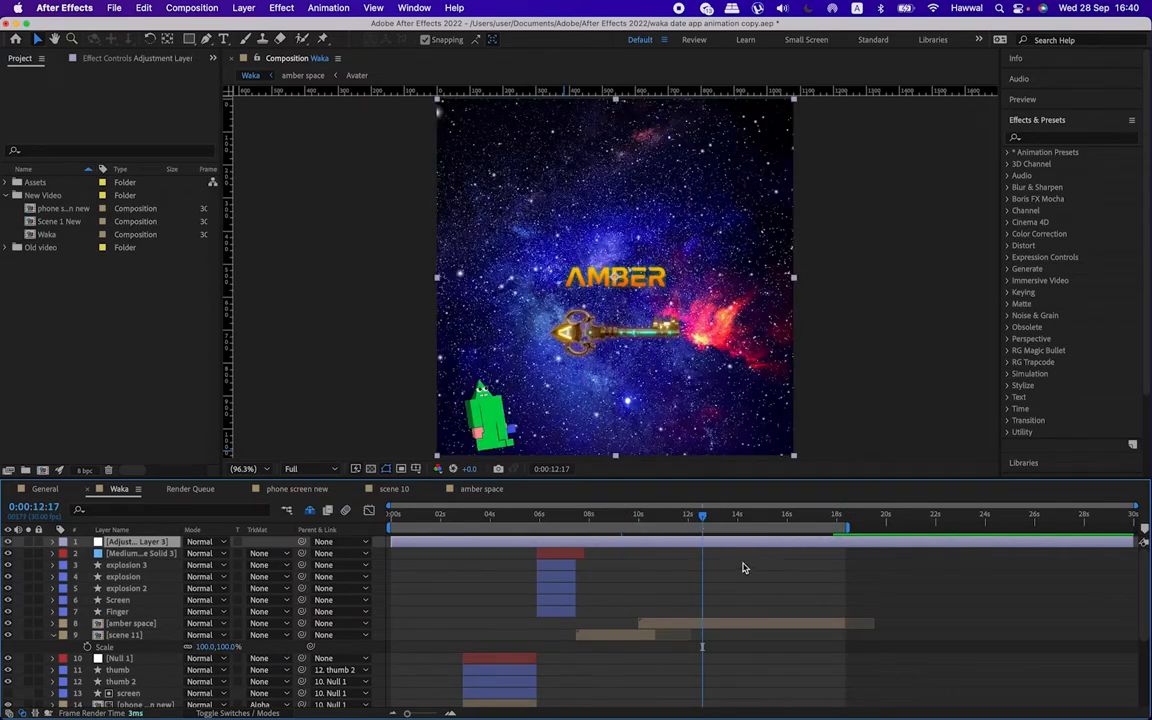
{"action": "left_click", "coordinate": [1037, 141]}
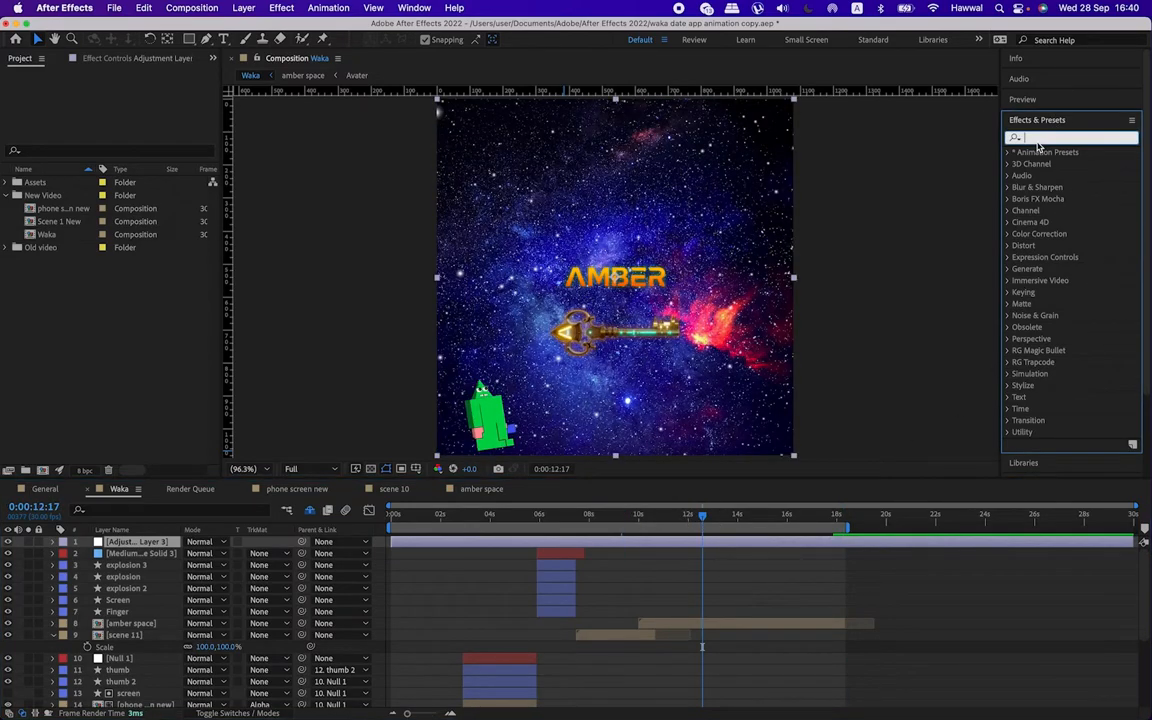
{"action": "type", "text": "r"}
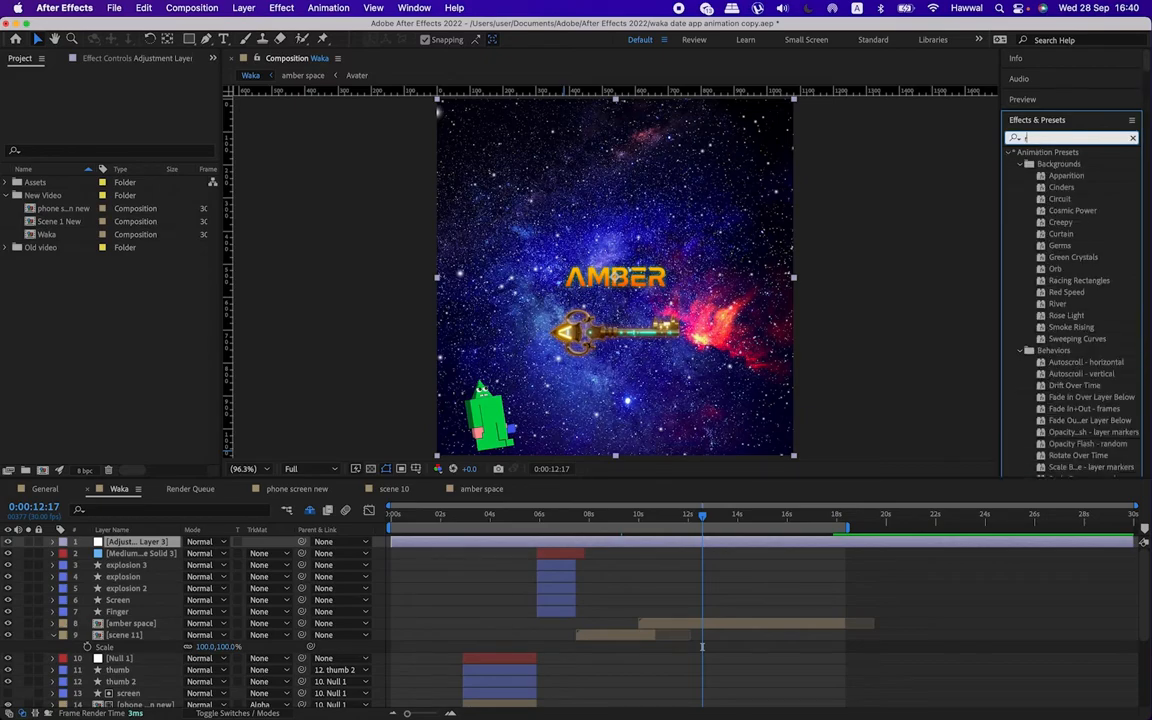
{"action": "type", "text": "enoi"}
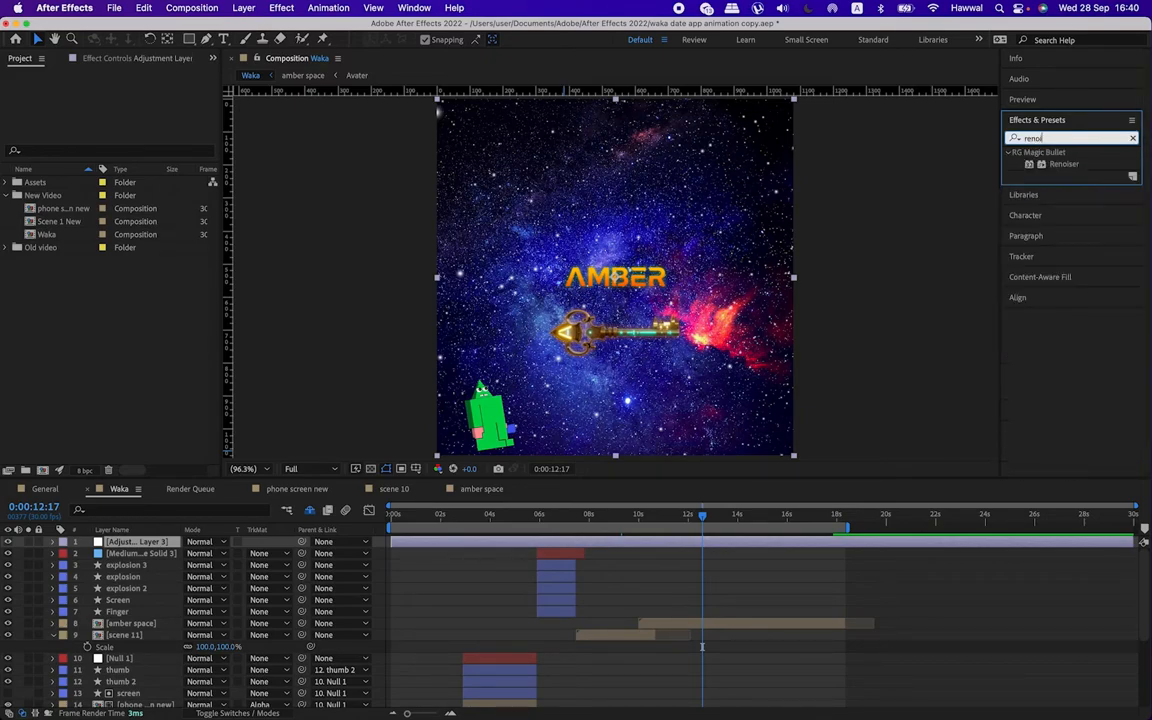
{"action": "left_click", "coordinate": [1066, 165]}
{"action": "double_click", "coordinate": [1066, 165]}
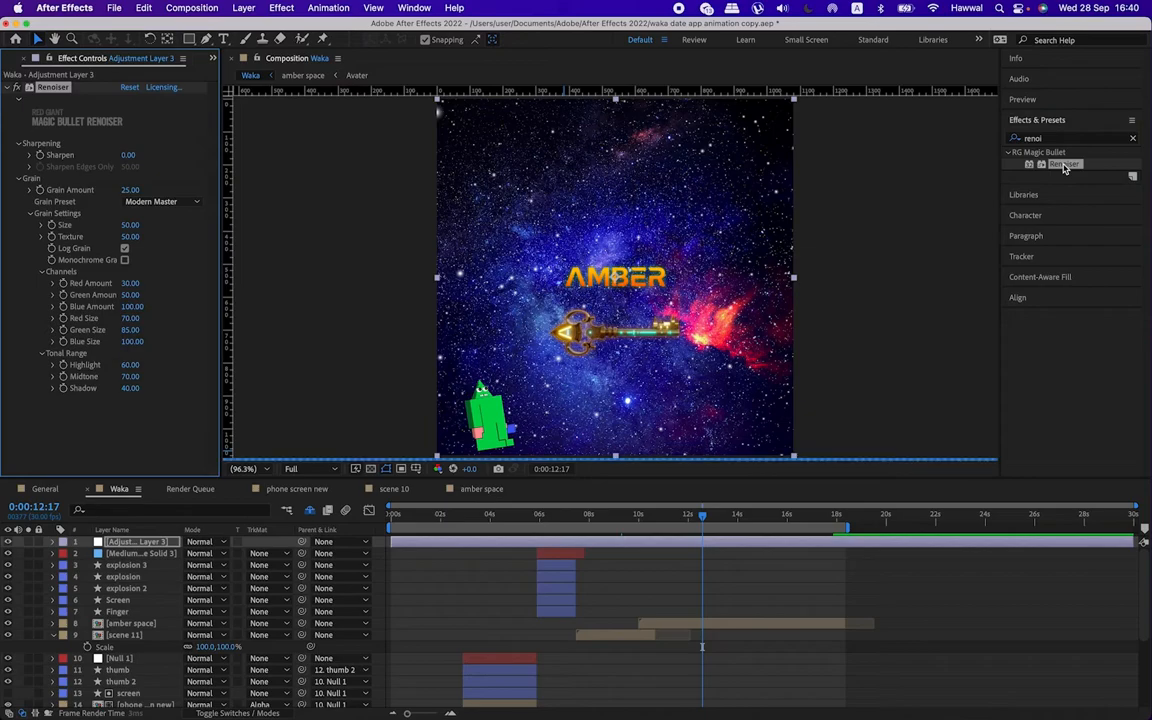
Step: Try a larger Renoiser grain size, such as 59, on the character scene at 1:16
{"action": "left_click", "coordinate": [487, 515]}
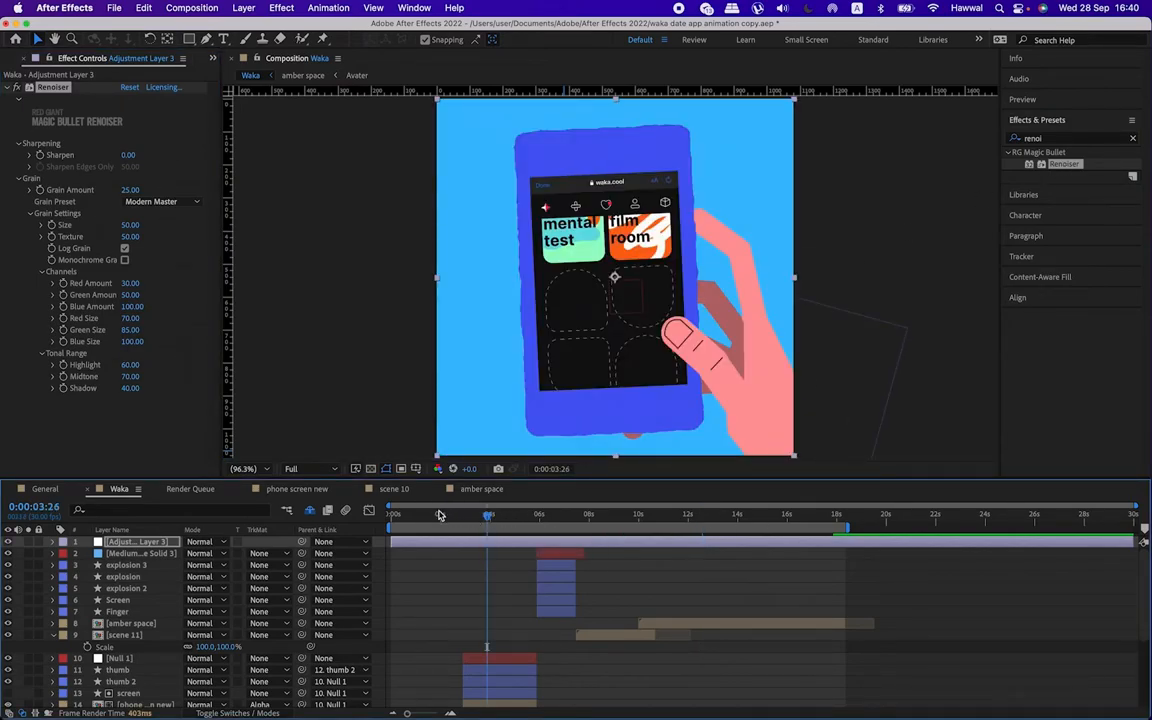
{"action": "left_click", "coordinate": [428, 515]}
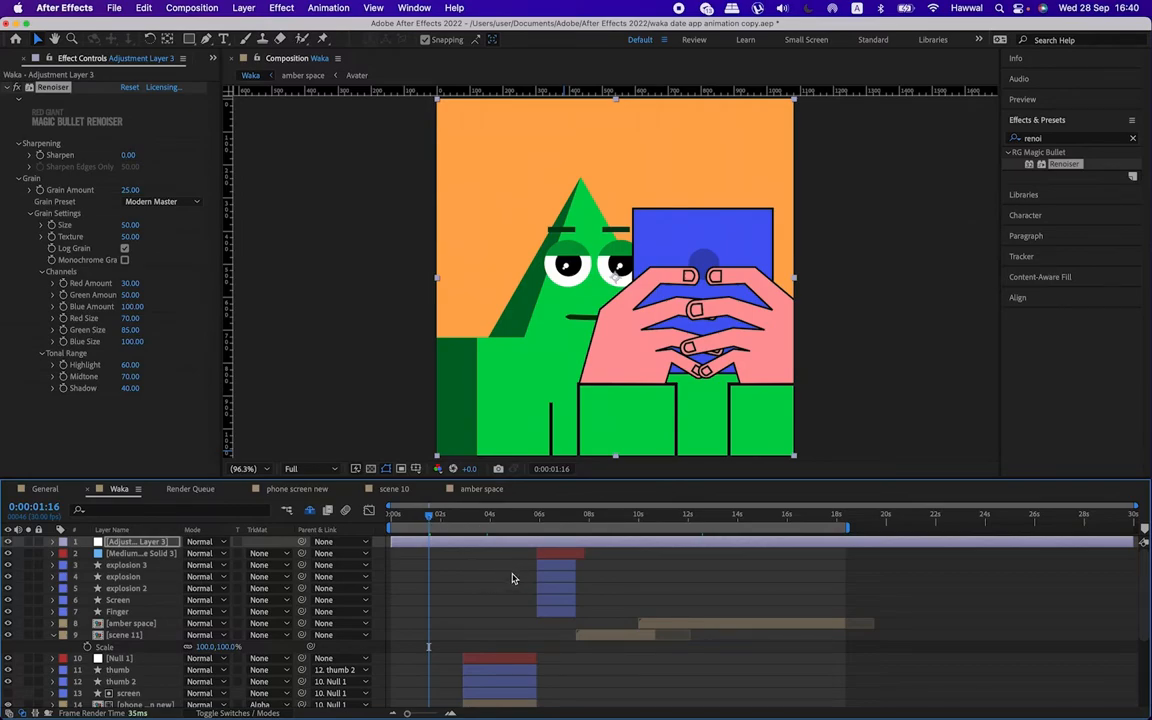
{"action": "mouse_move", "coordinate": [130, 229]}
{"action": "left_mouse_down"}
{"action": "mouse_move", "coordinate": [170, 227]}
{"action": "mouse_move", "coordinate": [145, 227]}
{"action": "left_mouse_up"}
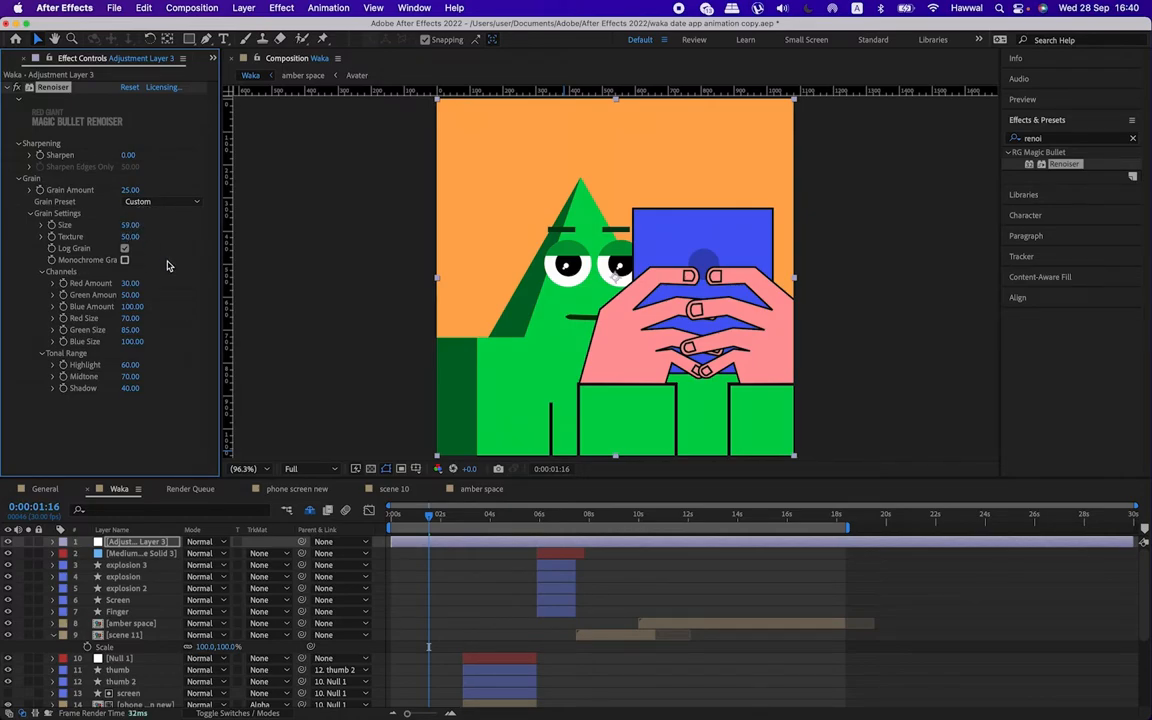
{"action": "left_click_drag", "start_coordinate": [130, 226], "coordinate": [167, 239]}
Step: Try the Sedan Chase, Park City and 16mm grain presets on the character scene at 0:25
{"action": "left_click", "coordinate": [170, 202]}
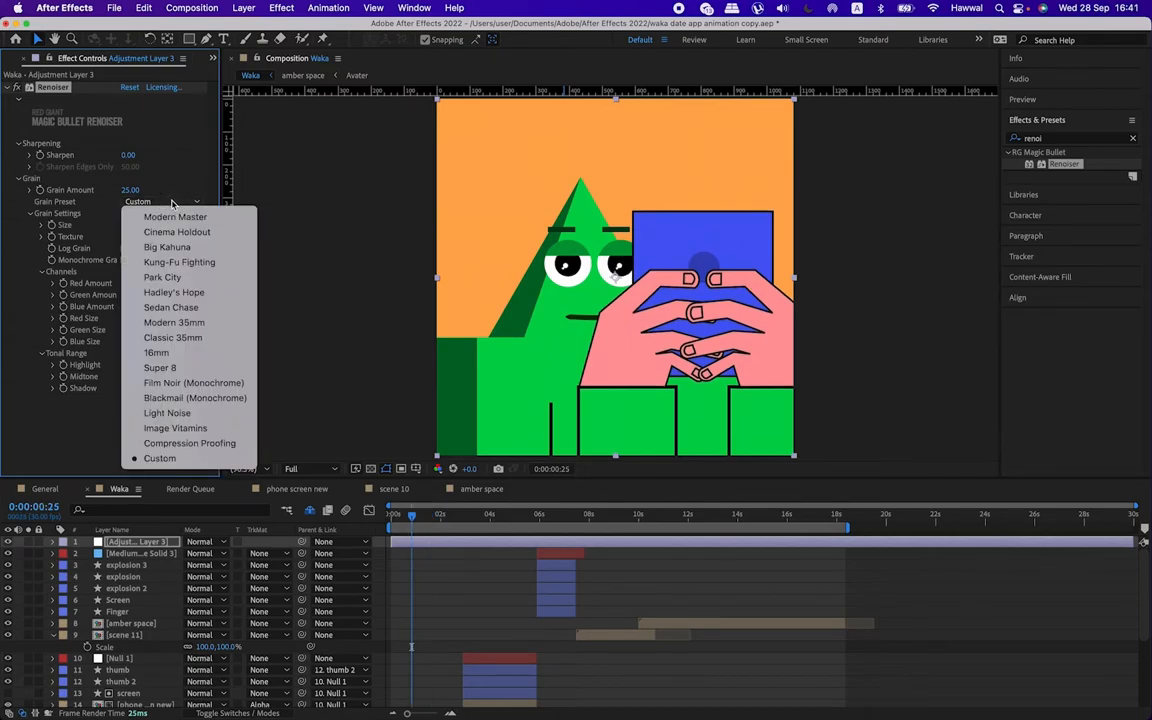
{"action": "left_click", "coordinate": [182, 311]}
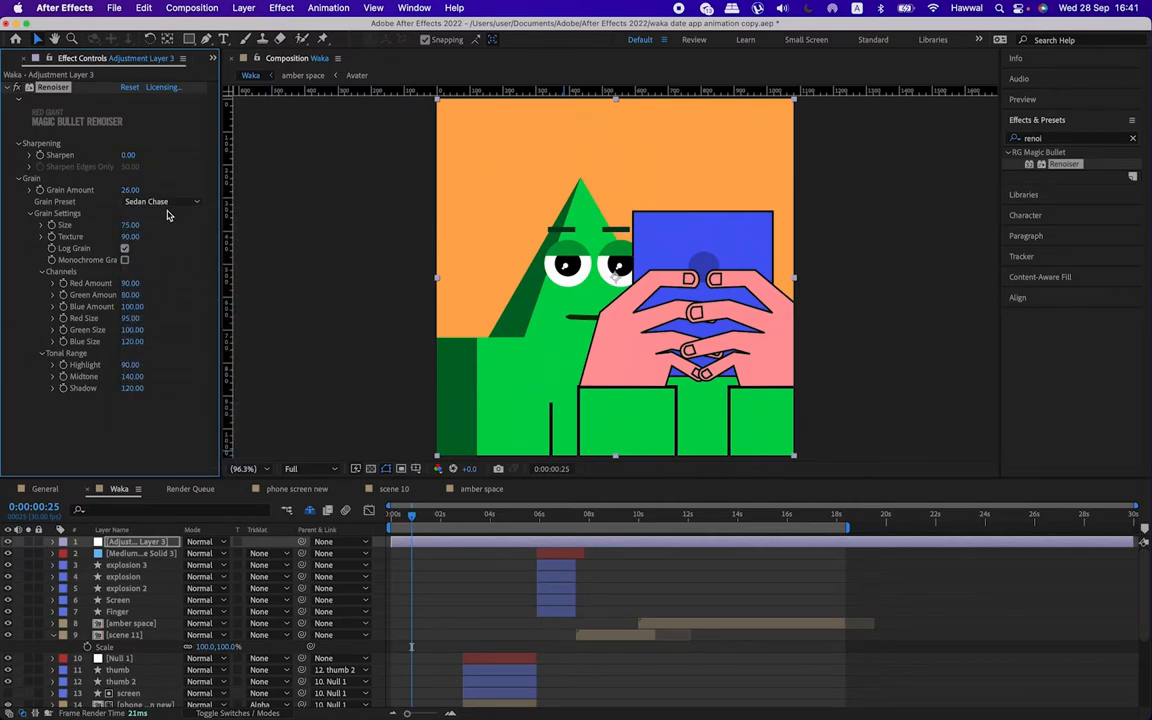
{"action": "left_click", "coordinate": [164, 201]}
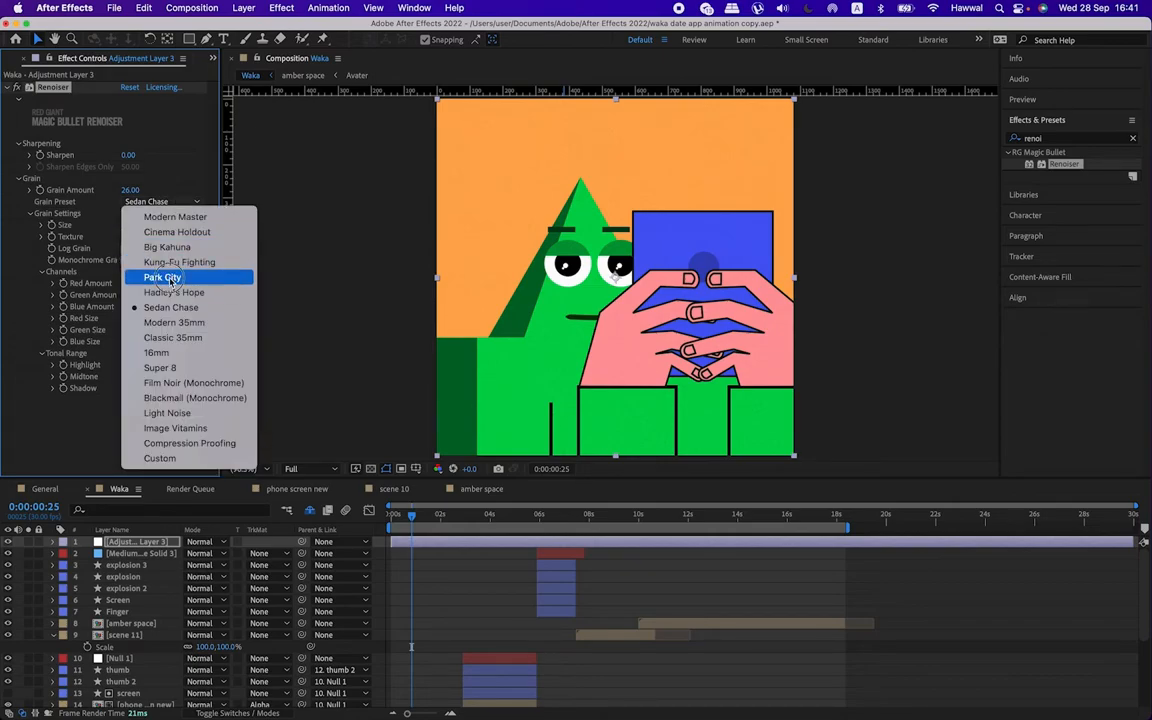
{"action": "left_click", "coordinate": [172, 280]}
{"action": "left_click", "coordinate": [196, 205]}
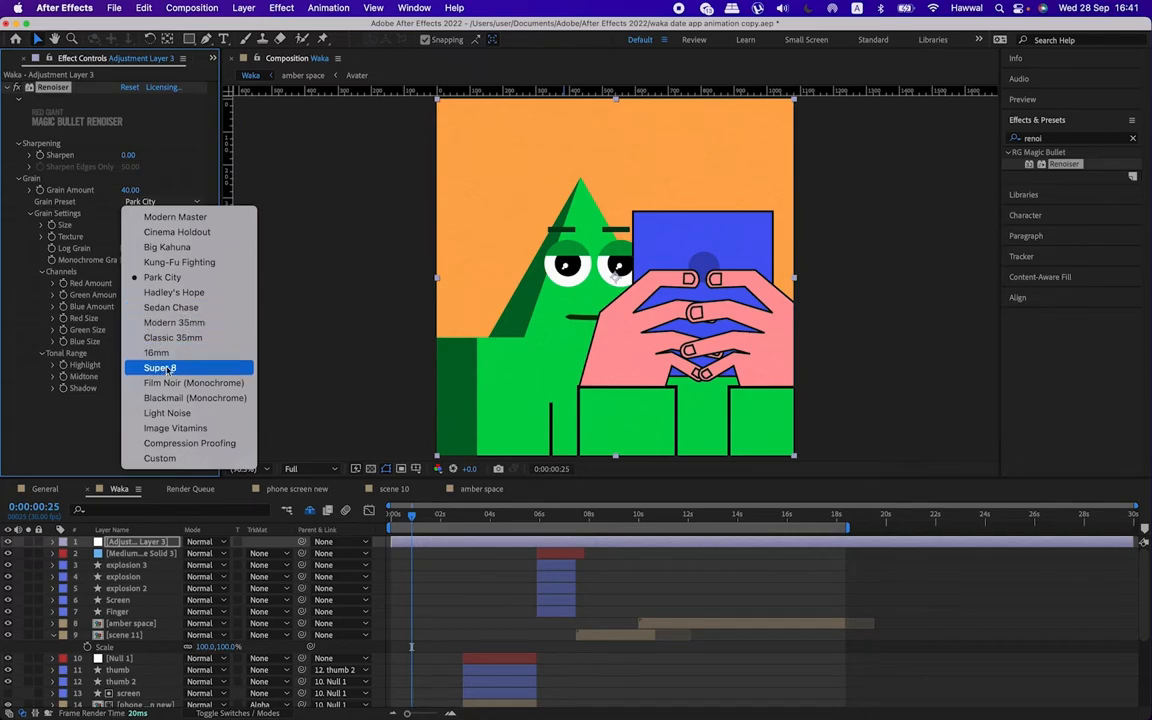
{"action": "left_click", "coordinate": [160, 352]}
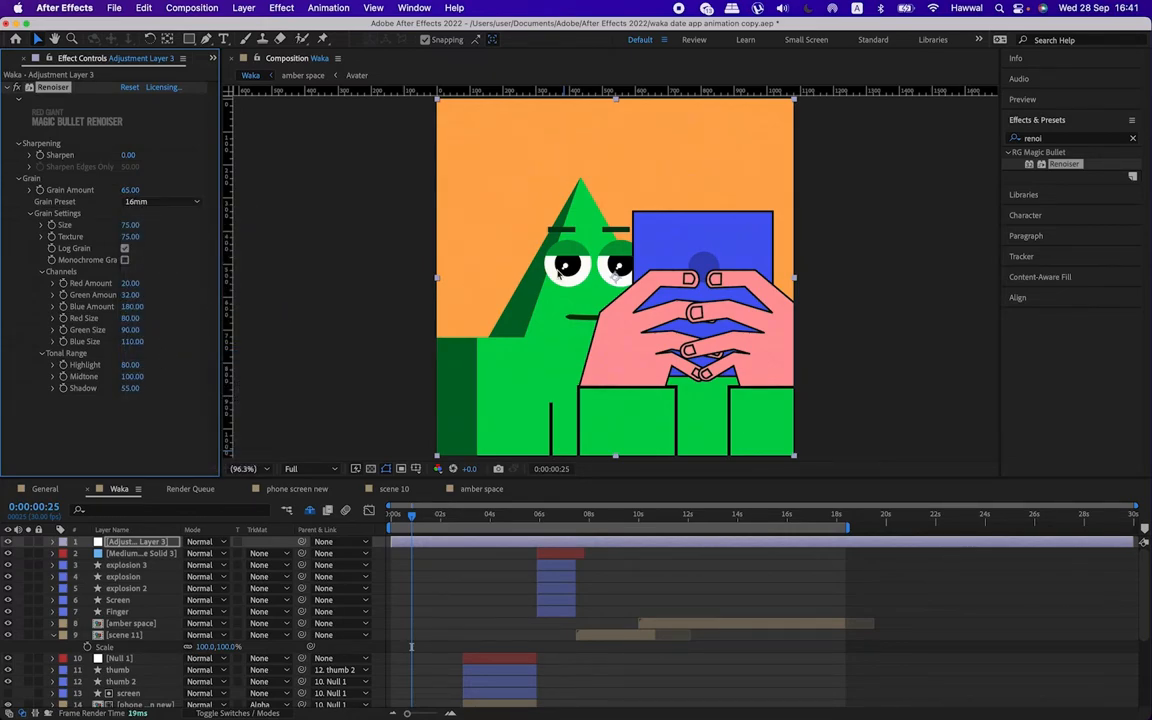
{"action": "scroll", "coordinate": [558, 272], "scroll_direction": "up", "scroll_amount": 5}
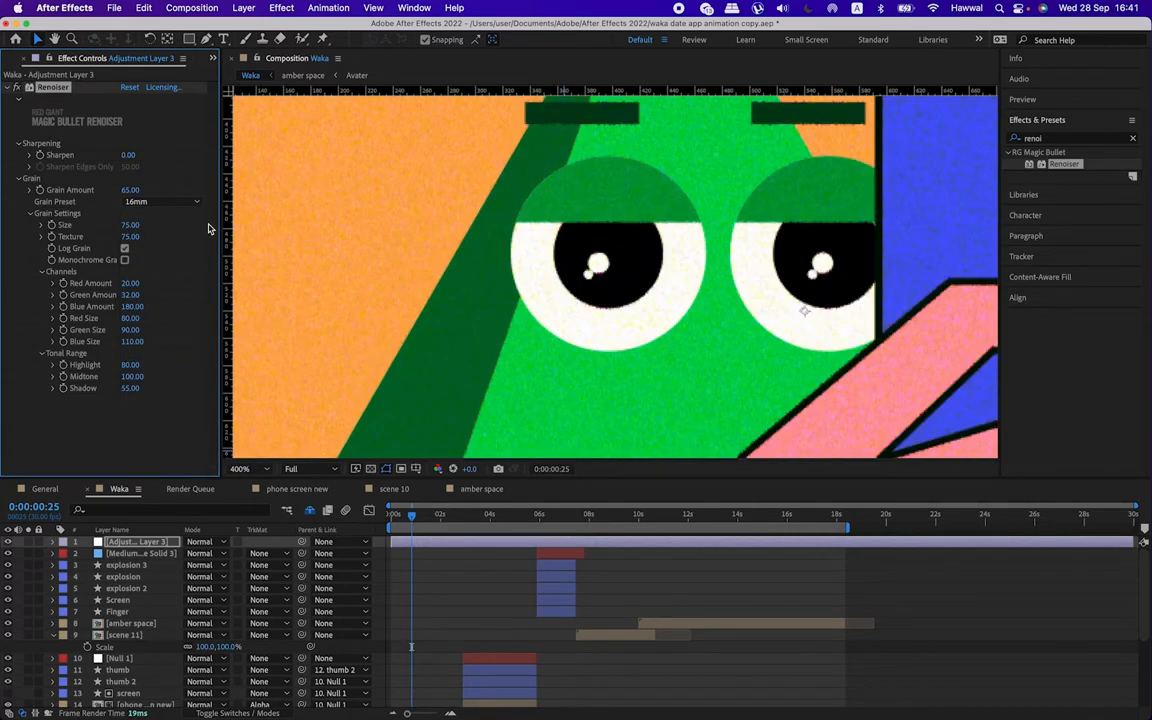
Step: Compare the grain of the Kung-Fu Fighting and Big Kahuna presets up close on the character scene
{"action": "left_click", "coordinate": [170, 202]}
{"action": "left_click", "coordinate": [163, 262]}
{"action": "scroll", "coordinate": [410, 265], "scroll_direction": "down", "scroll_amount": 5}
{"action": "scroll", "coordinate": [425, 268], "scroll_direction": "up", "scroll_amount": 1}
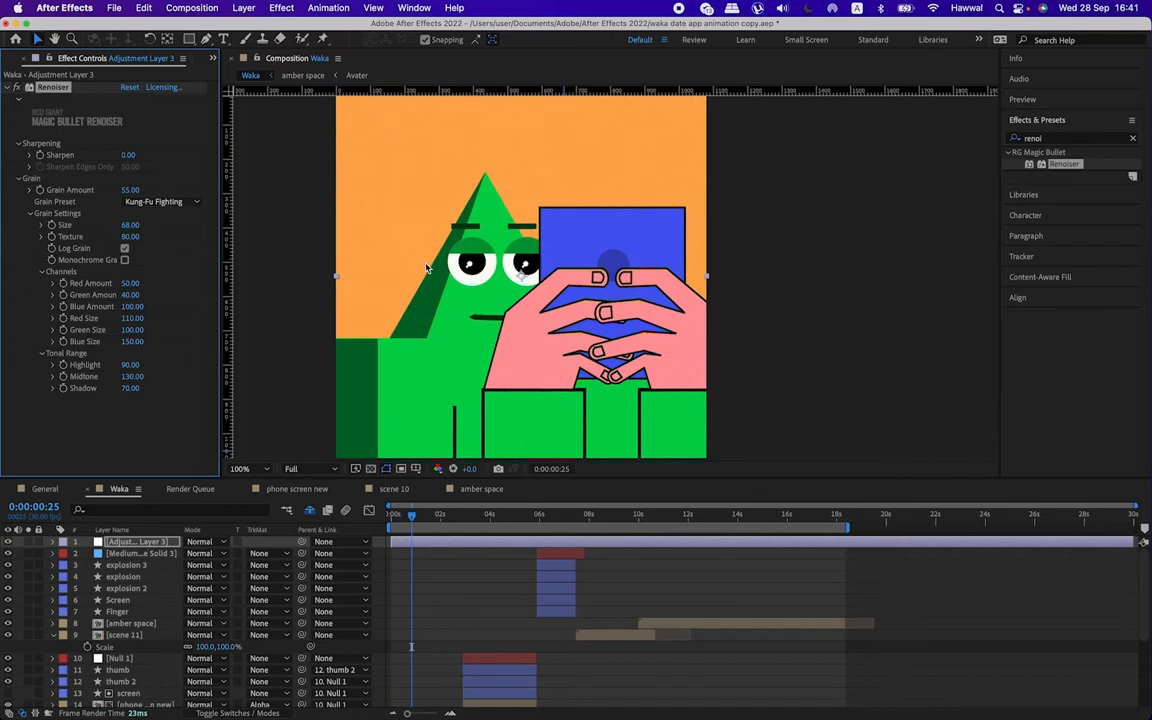
{"action": "scroll", "coordinate": [386, 248], "scroll_direction": "up", "scroll_amount": 5}
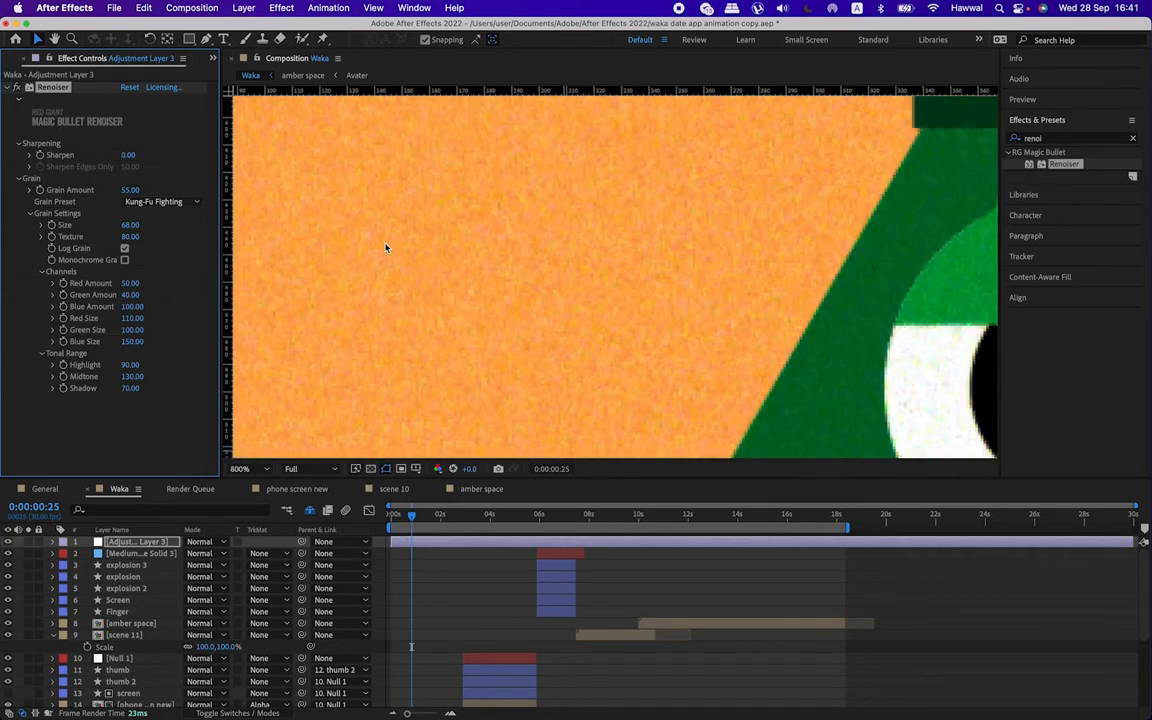
{"action": "scroll", "coordinate": [386, 248], "scroll_direction": "down", "scroll_amount": 2}
{"action": "left_click", "coordinate": [185, 205]}
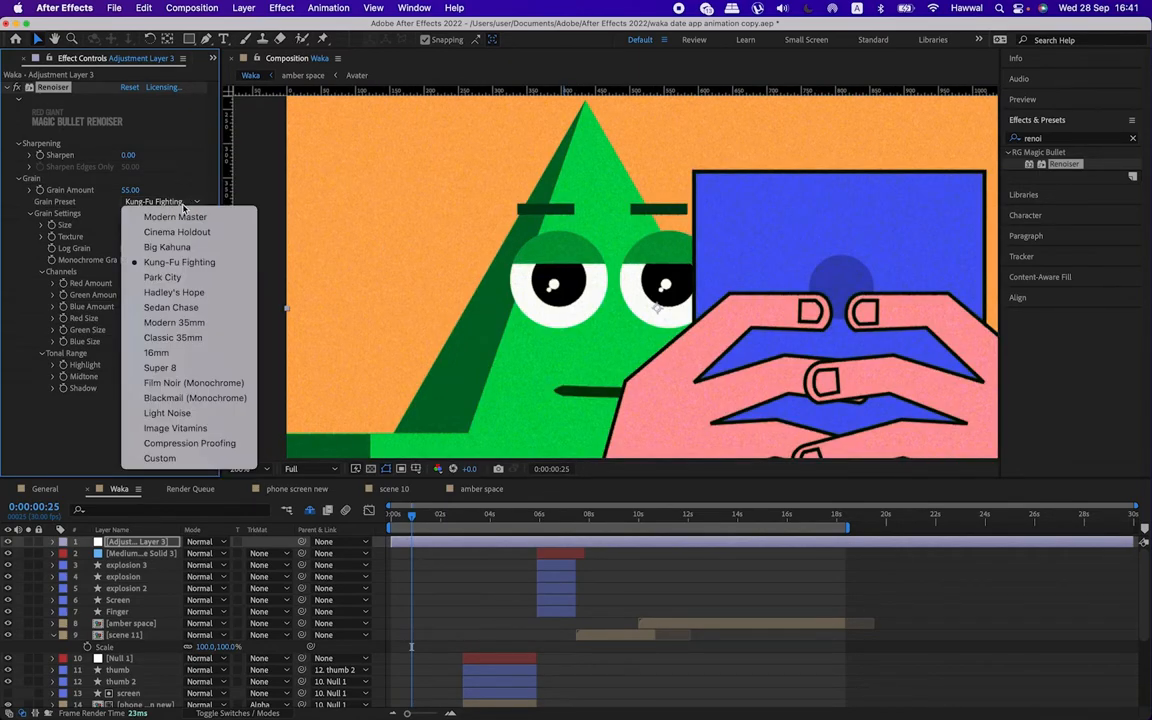
{"action": "left_click", "coordinate": [167, 248]}
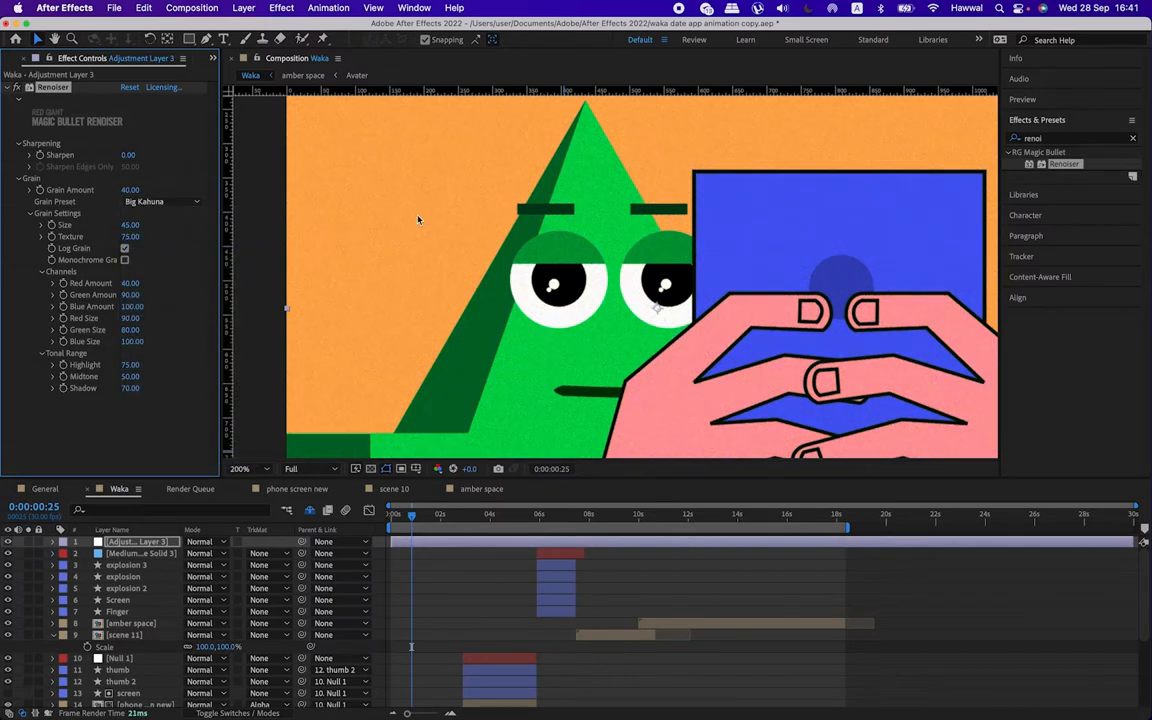
{"action": "scroll", "coordinate": [536, 256], "scroll_direction": "up", "scroll_amount": 2}
{"action": "scroll", "coordinate": [536, 256], "scroll_direction": "down", "scroll_amount": 2}
Step: Set the Renoiser grain preset to Kung-Fu Fighting and fit the whole composition in the viewer, up to 200%
{"action": "left_click", "coordinate": [165, 201]}
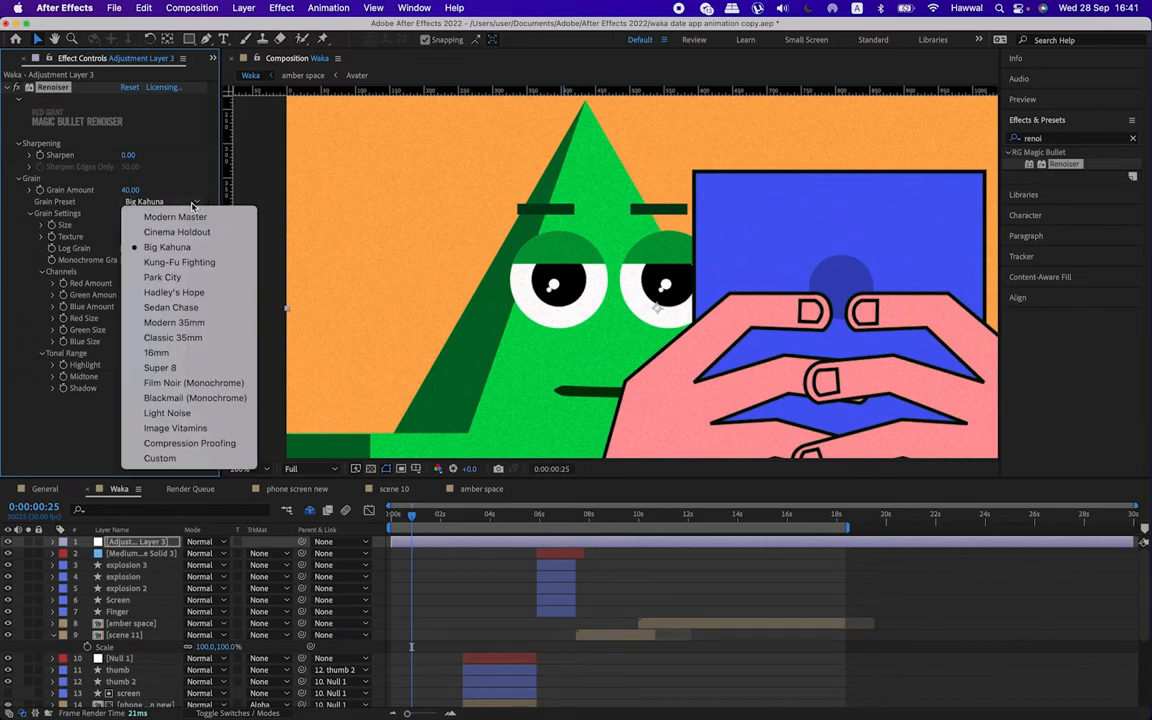
{"action": "left_click", "coordinate": [184, 264]}
{"action": "scroll", "coordinate": [548, 283], "scroll_direction": "down", "scroll_amount": 4}
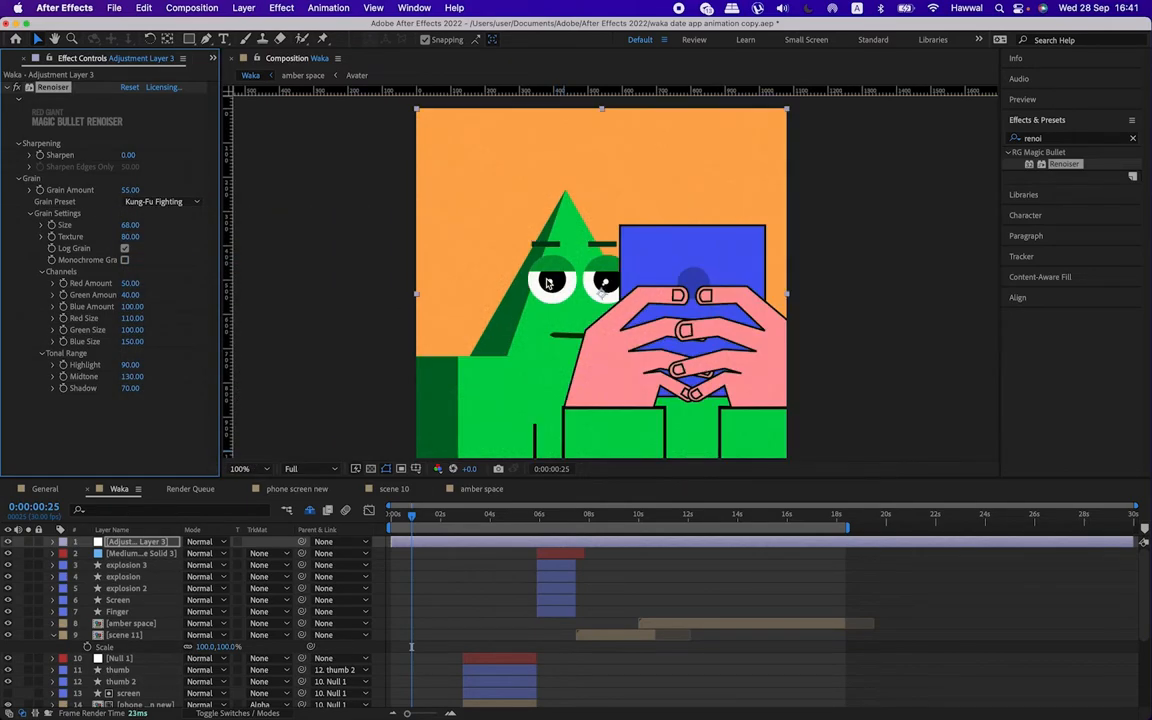
{"action": "left_click", "coordinate": [257, 469]}
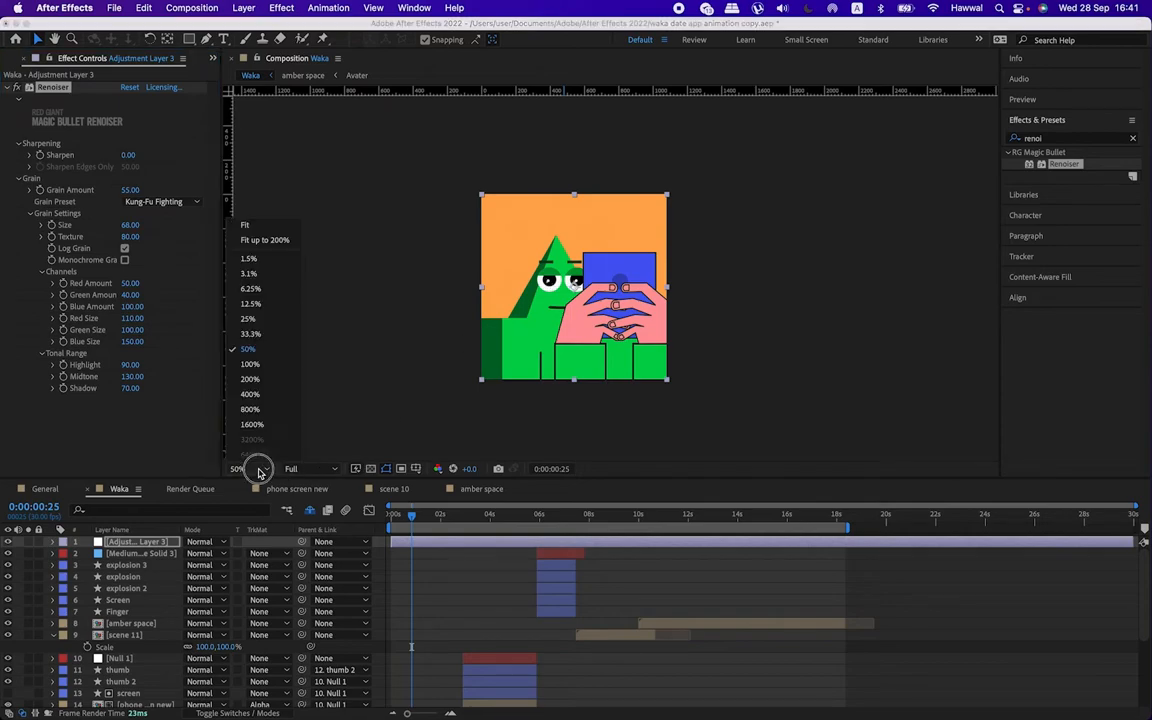
{"action": "left_click", "coordinate": [250, 237]}
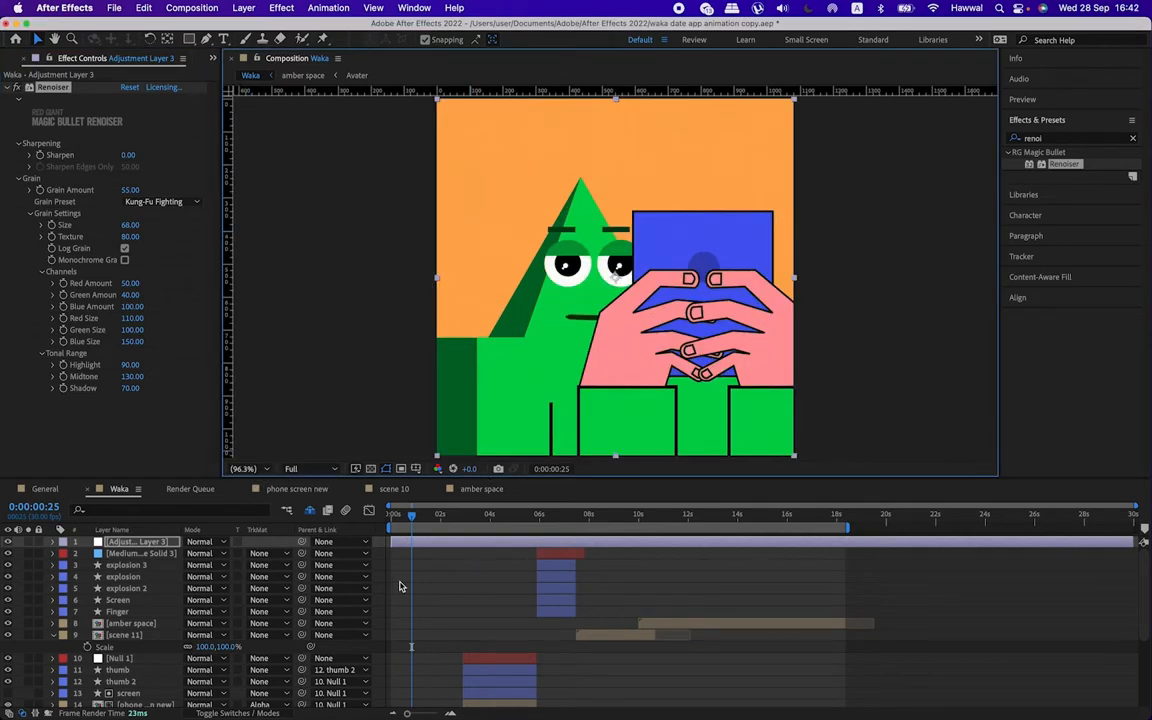
Step: Preview the Waka animation from the first frame and trim the composition to its work area
{"action": "key", "text": "Home"}
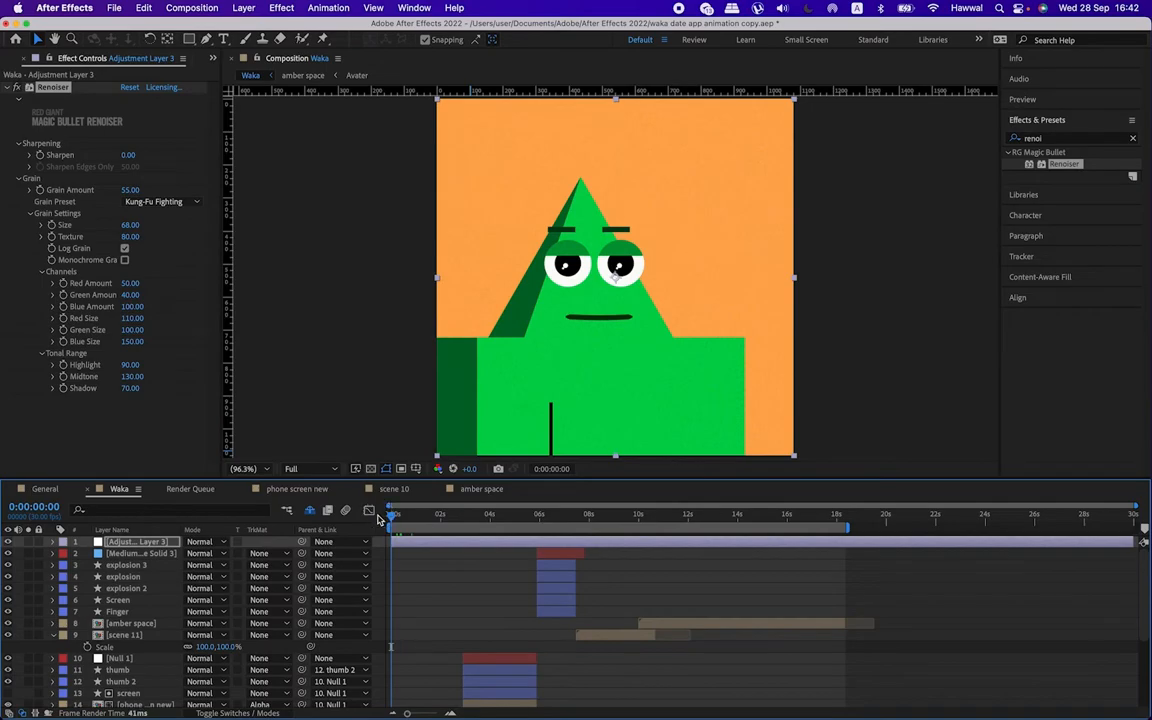
{"action": "key", "text": "space"}
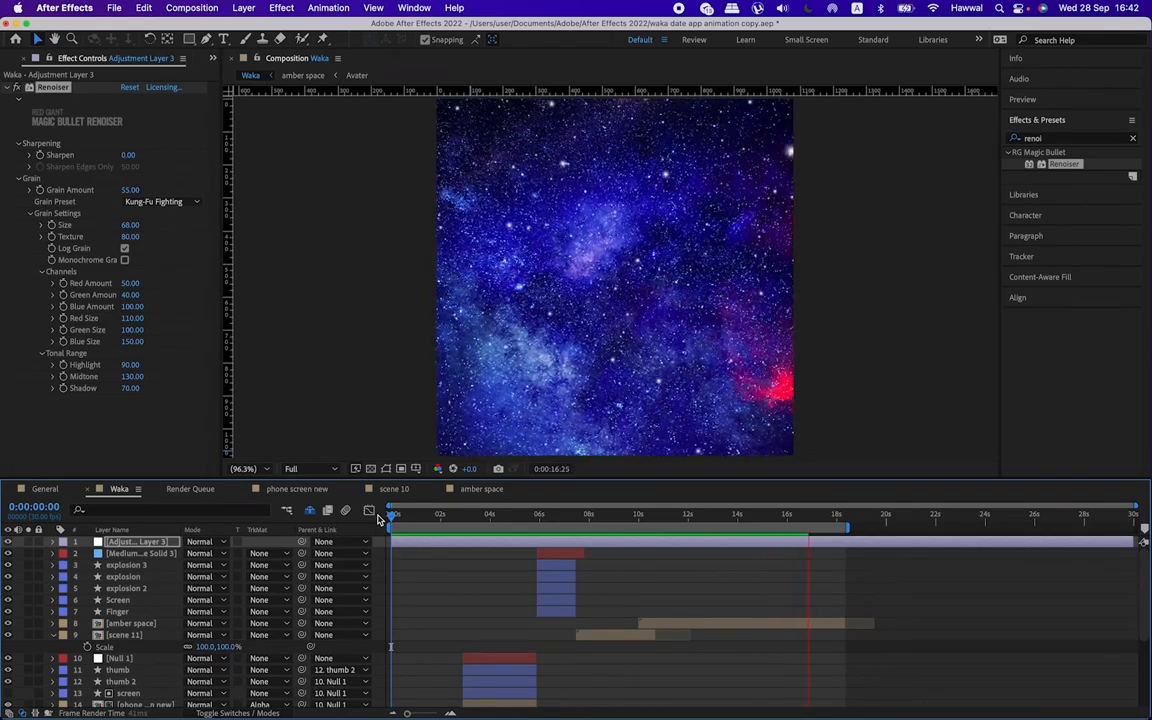
{"action": "right_click", "coordinate": [760, 537]}
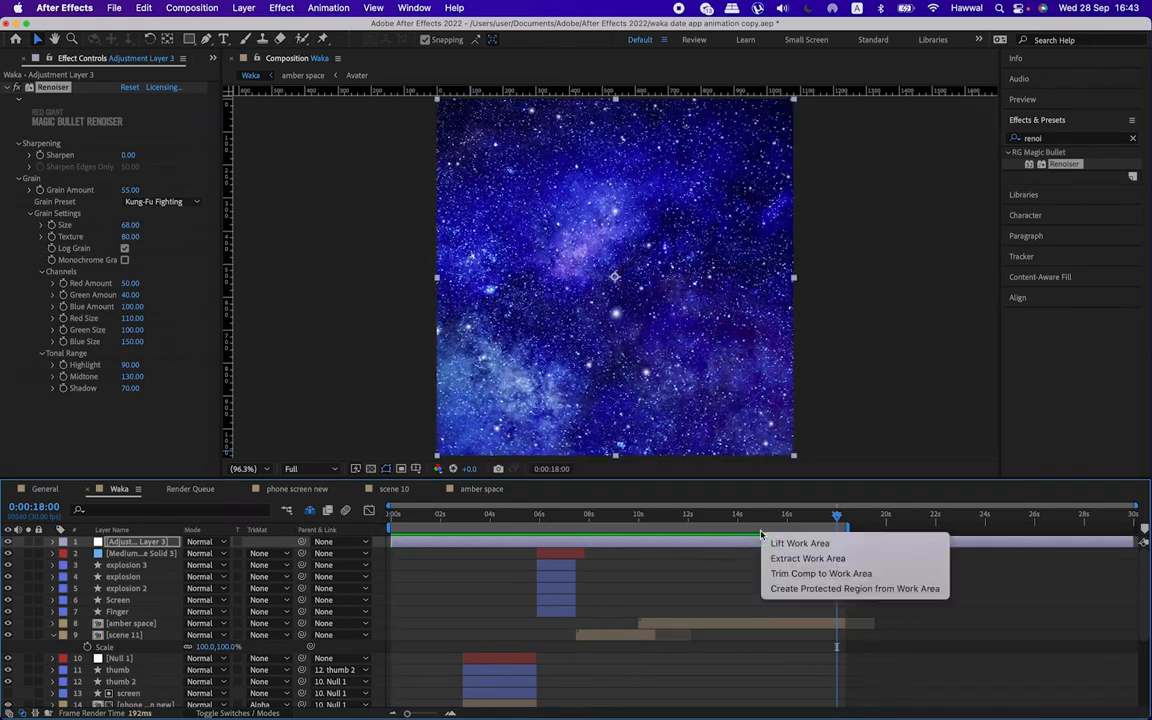
{"action": "left_click", "coordinate": [821, 573]}
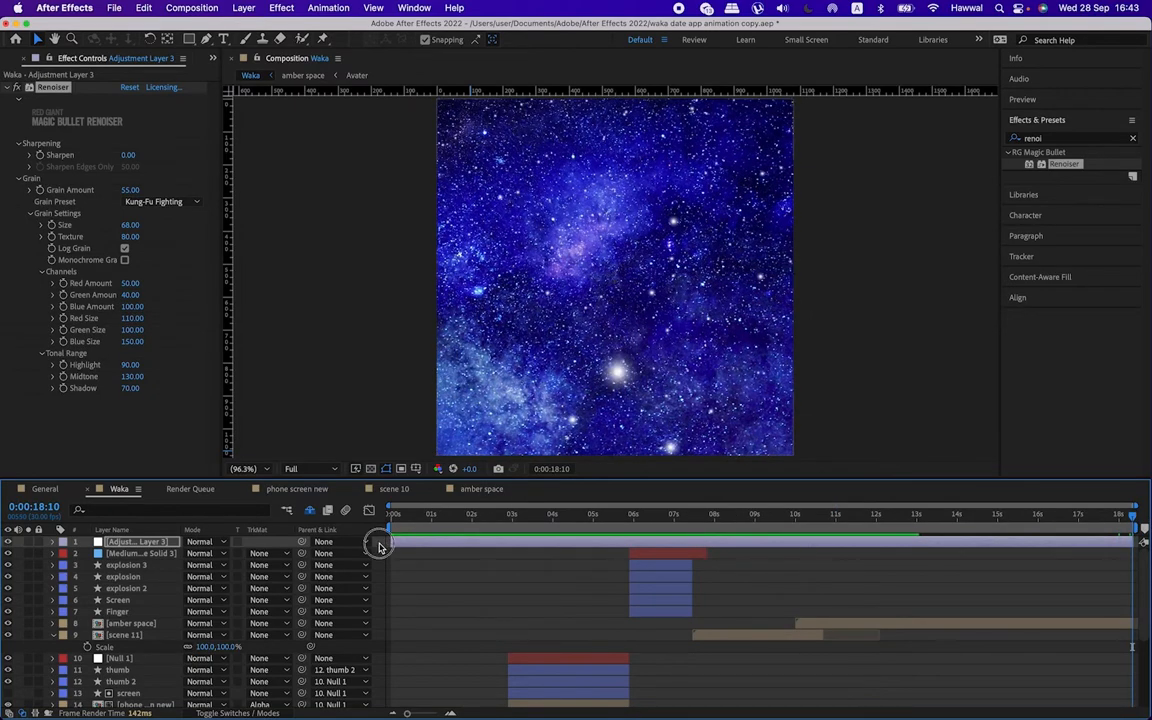
Step: Add a black solid layer, 1080 by 1080 px, above the adjustment layer in the Waka composition
{"action": "left_click", "coordinate": [385, 545]}
{"action": "right_click", "coordinate": [383, 545]}
{"action": "mouse_move", "coordinate": [470, 539]}
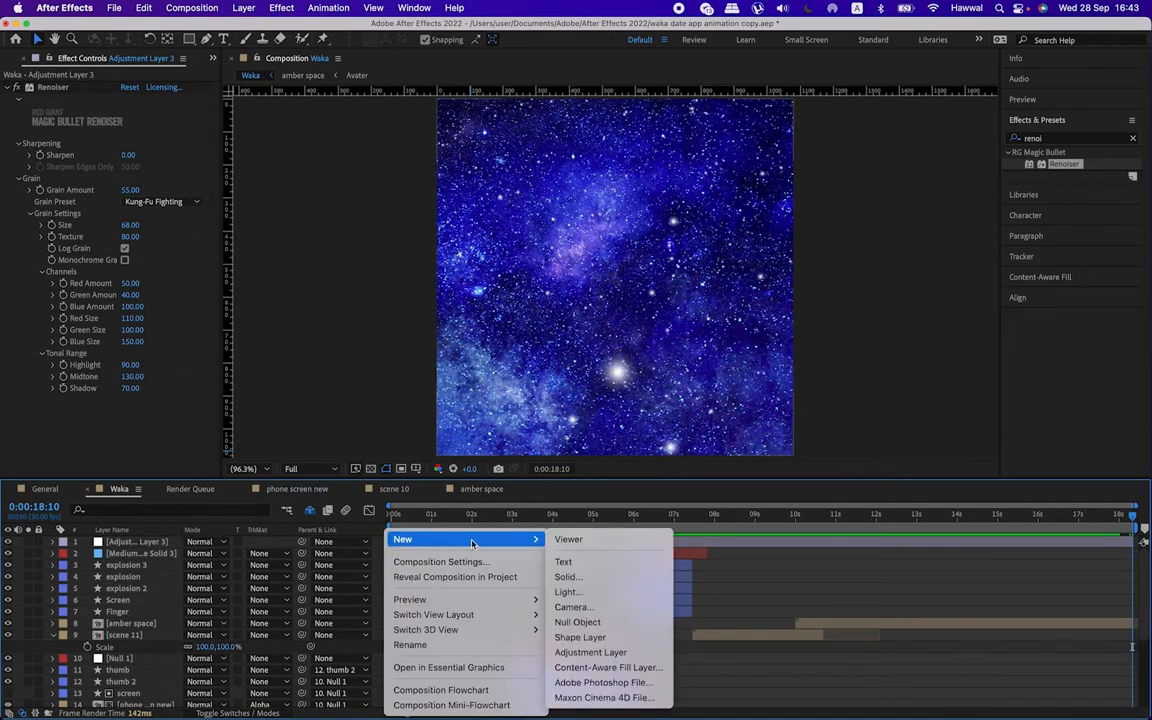
{"action": "left_click", "coordinate": [568, 578]}
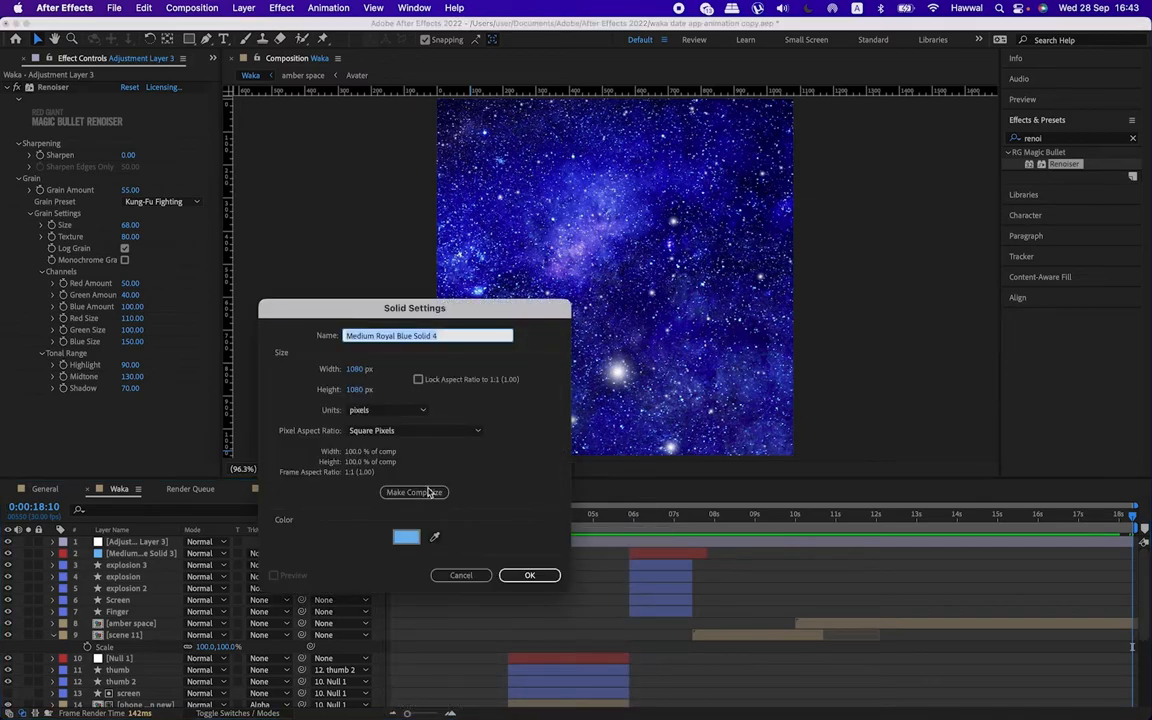
{"action": "left_click", "coordinate": [406, 537]}
{"action": "left_click_drag", "start_coordinate": [301, 418], "coordinate": [300, 440]}
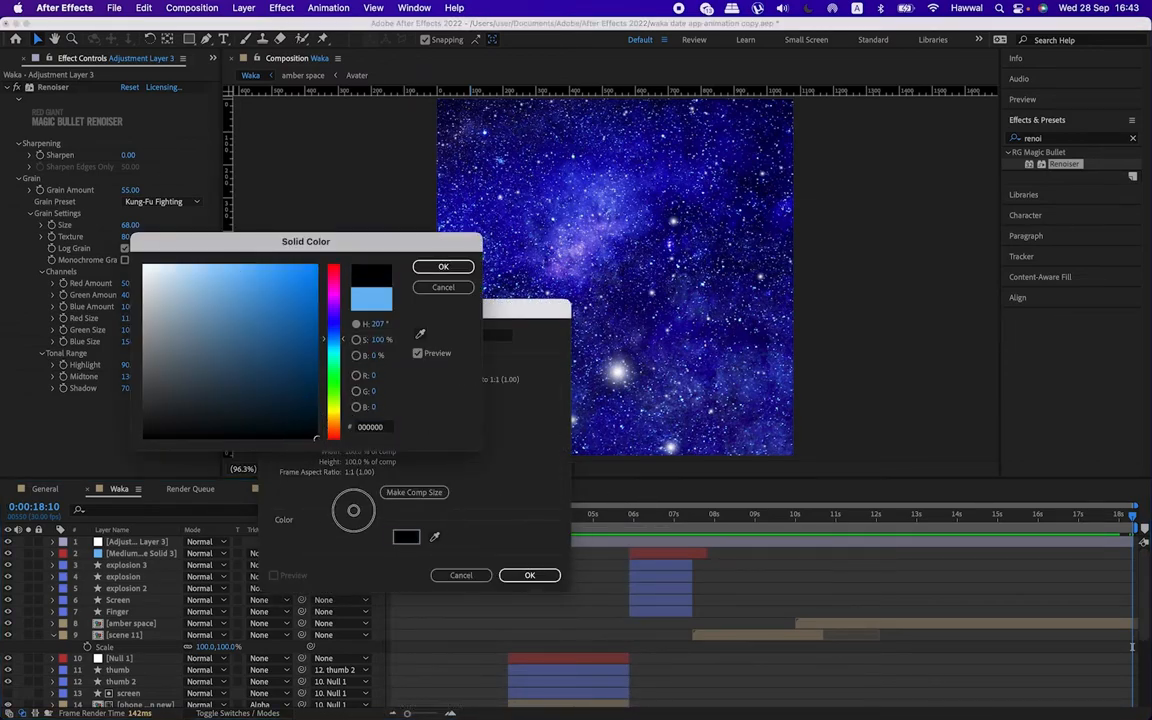
{"action": "left_click", "coordinate": [443, 266]}
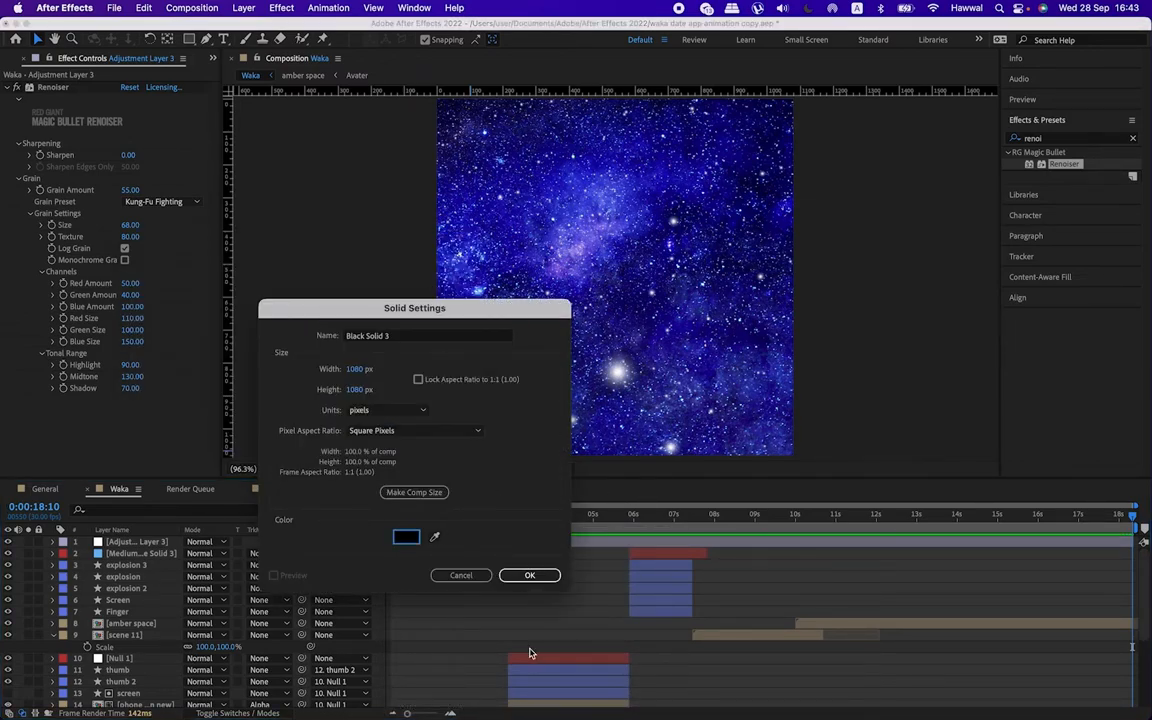
{"action": "left_click", "coordinate": [529, 576]}
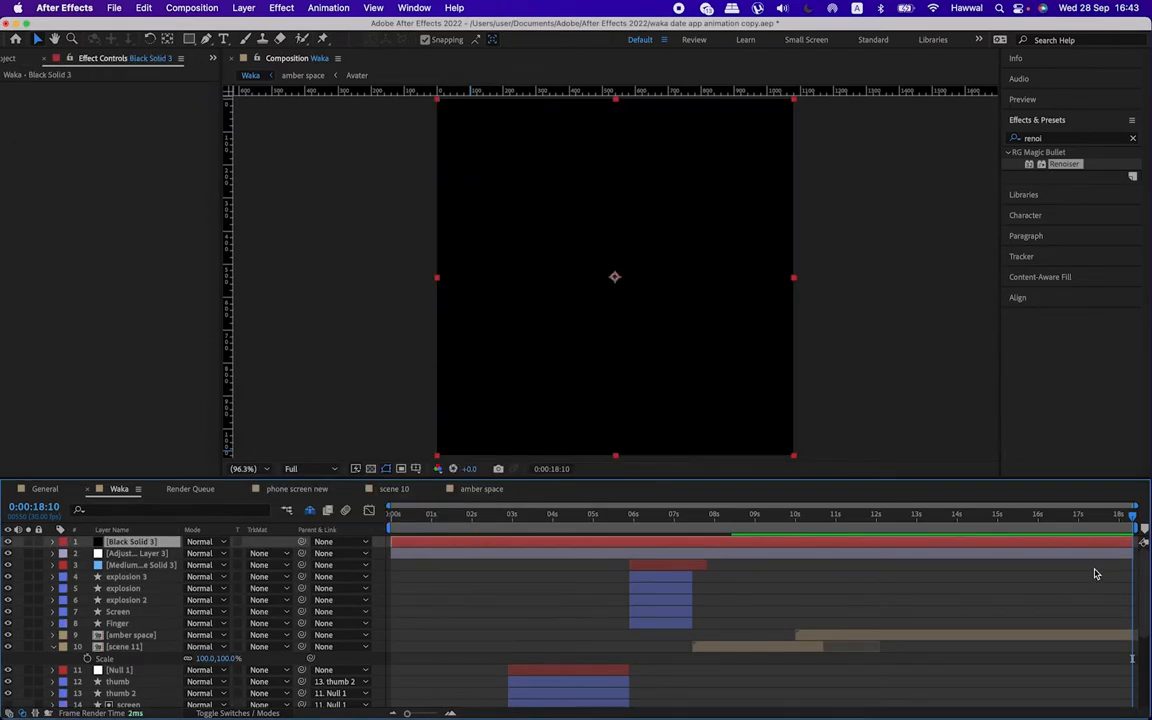
Step: Trim the start of the black solid to 0:00:17:20
{"action": "key", "text": "shift+Page_Up"}
{"action": "key", "text": "shift+Page_Up"}
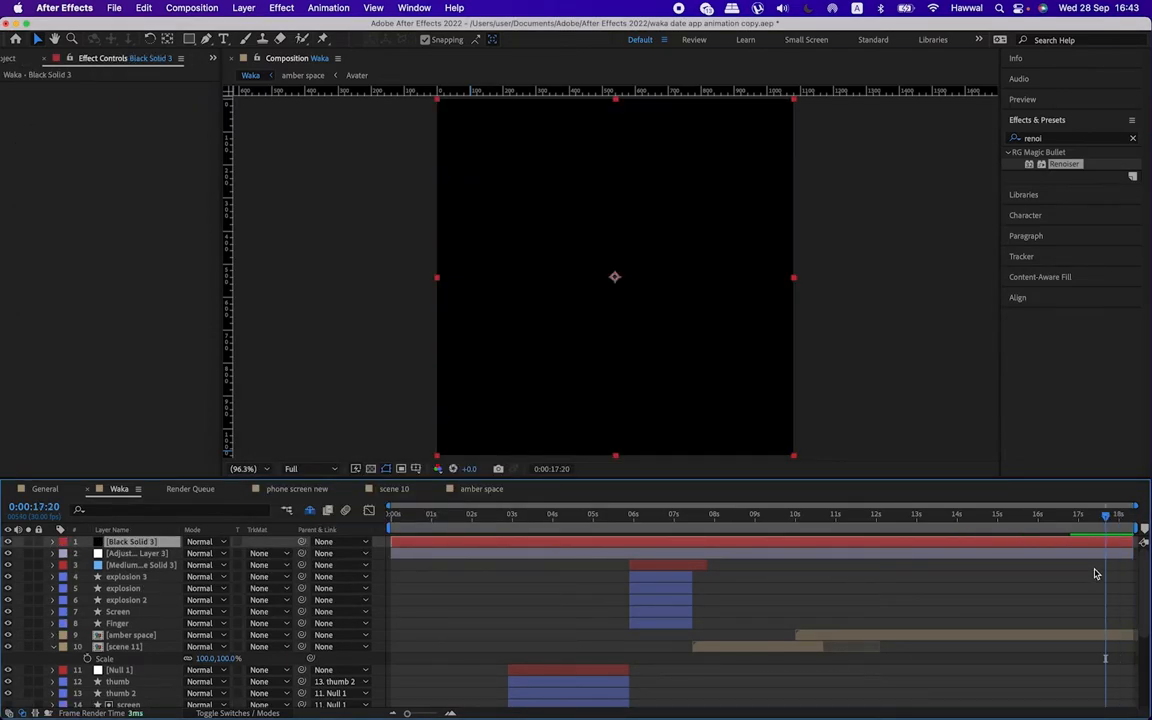
{"action": "key", "text": "alt+bracketleft"}
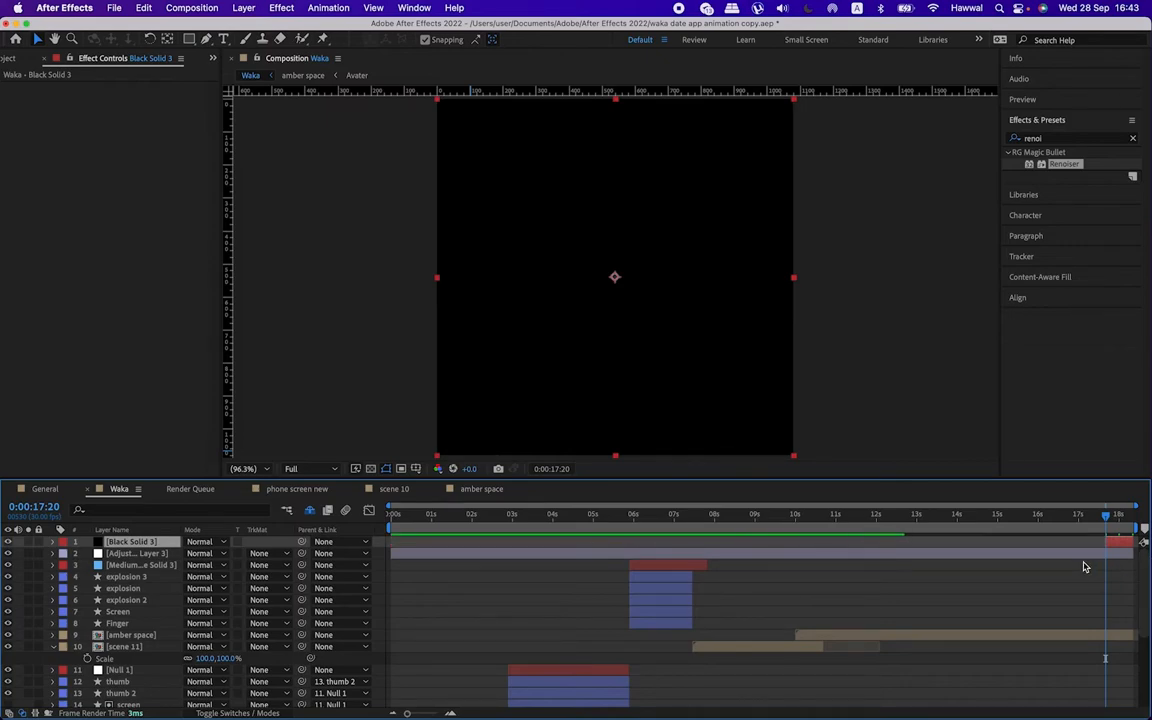
Step: Reveal the black solid's opacity and set a 100% keyframe at 0:00:18:06
{"action": "key", "text": "t"}
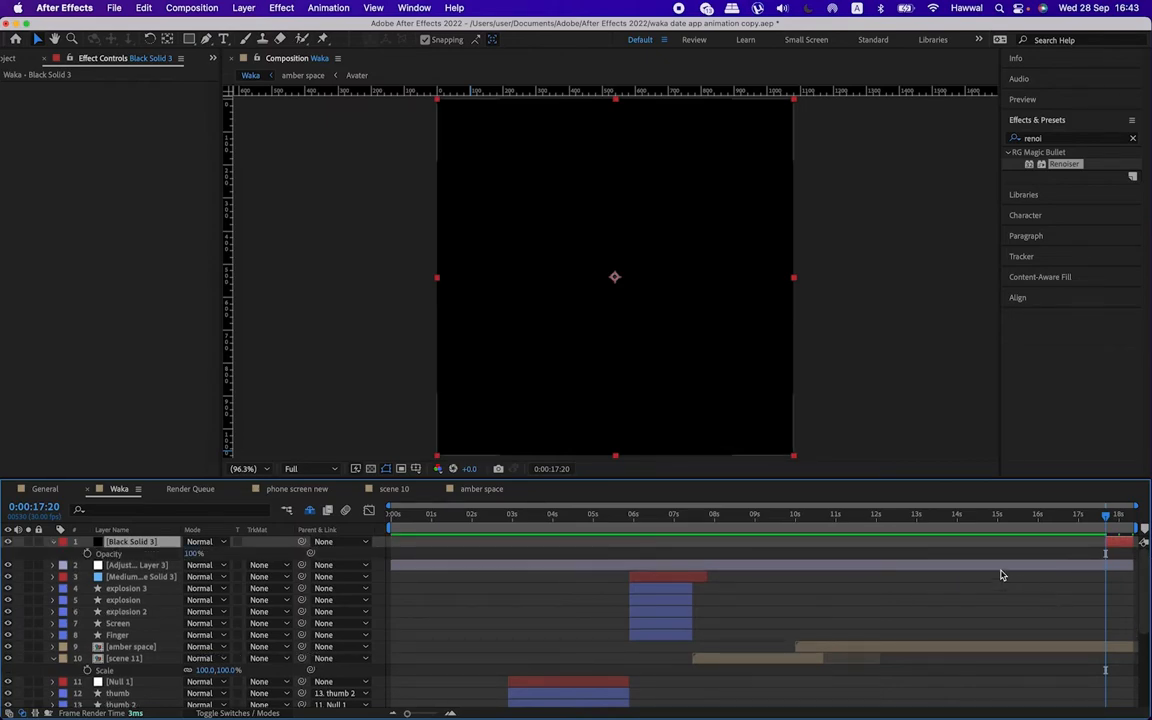
{"action": "key", "text": "shift+Page_Down"}
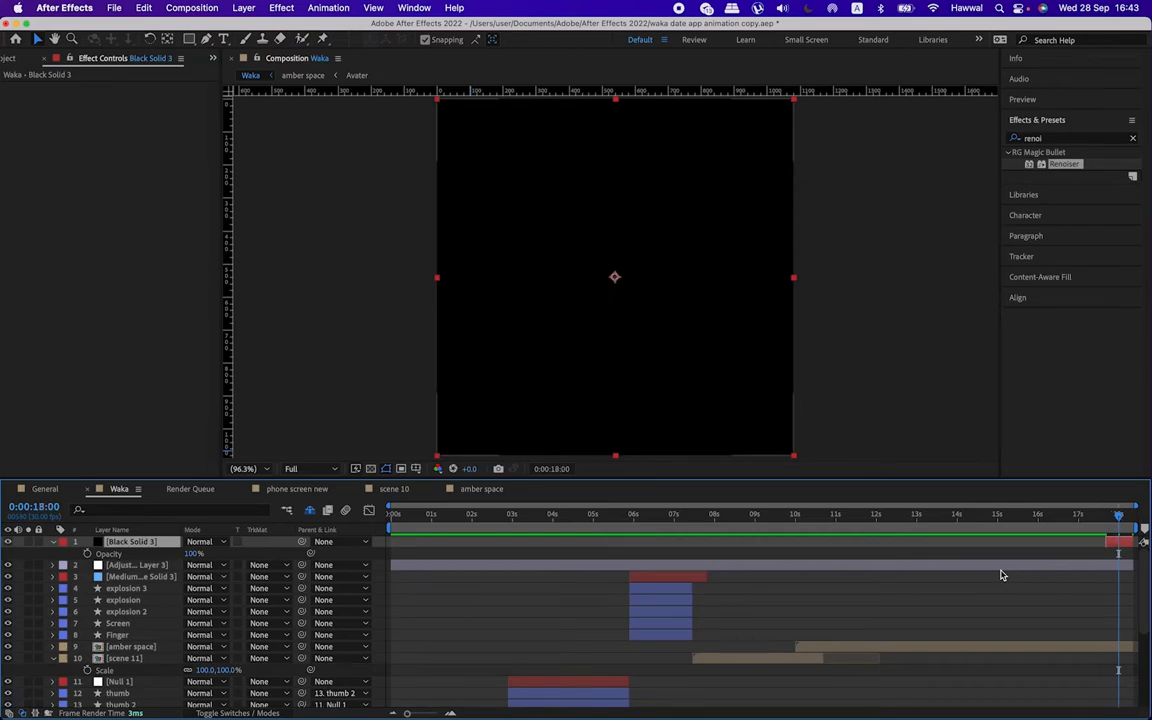
{"action": "key", "text": "shift+Page_Down"}
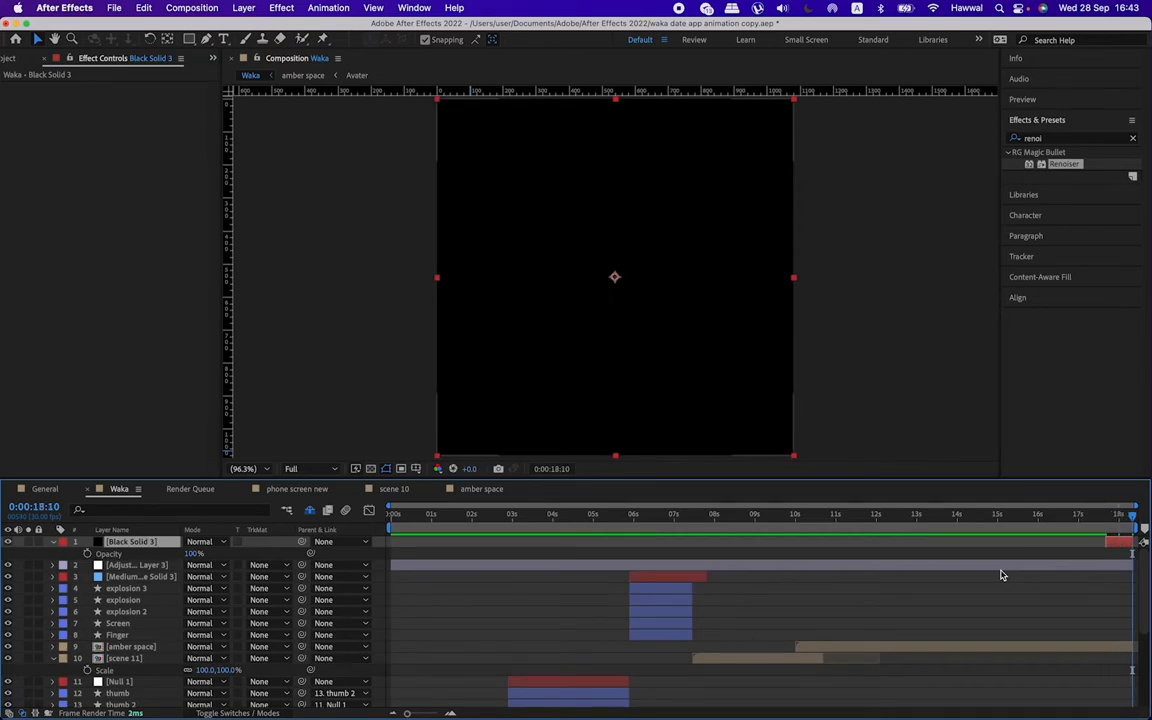
{"action": "key", "text": "shift+Page_Up"}
{"action": "key", "text": "shift+Page_Down"}
{"action": "key", "text": "Page_Up"}
{"action": "key", "text": "Page_Up"}
{"action": "key", "text": "Page_Up"}
{"action": "key", "text": "Page_Up"}
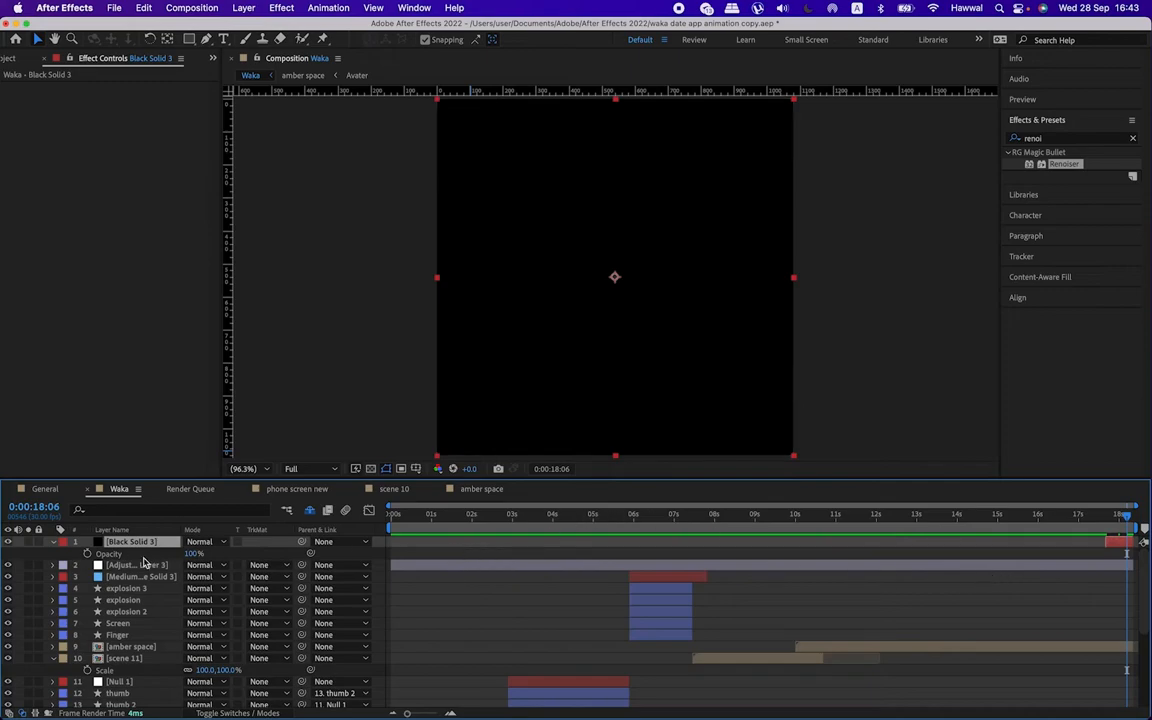
{"action": "left_click", "coordinate": [87, 553]}
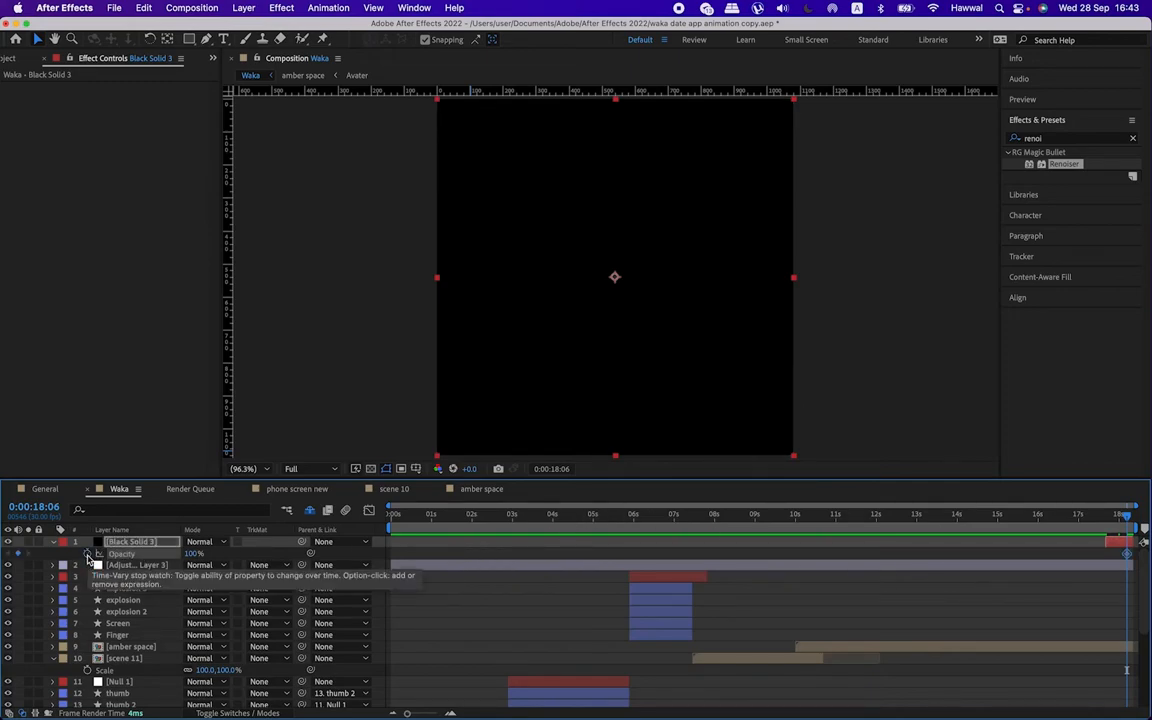
Step: Set a 0% opacity keyframe on the black solid ten frames earlier, at 0:00:17:26
{"action": "key", "text": "shift+Page_Up"}
{"action": "left_click", "coordinate": [195, 555]}
{"action": "type", "text": "0"}
{"action": "key", "text": "Return"}
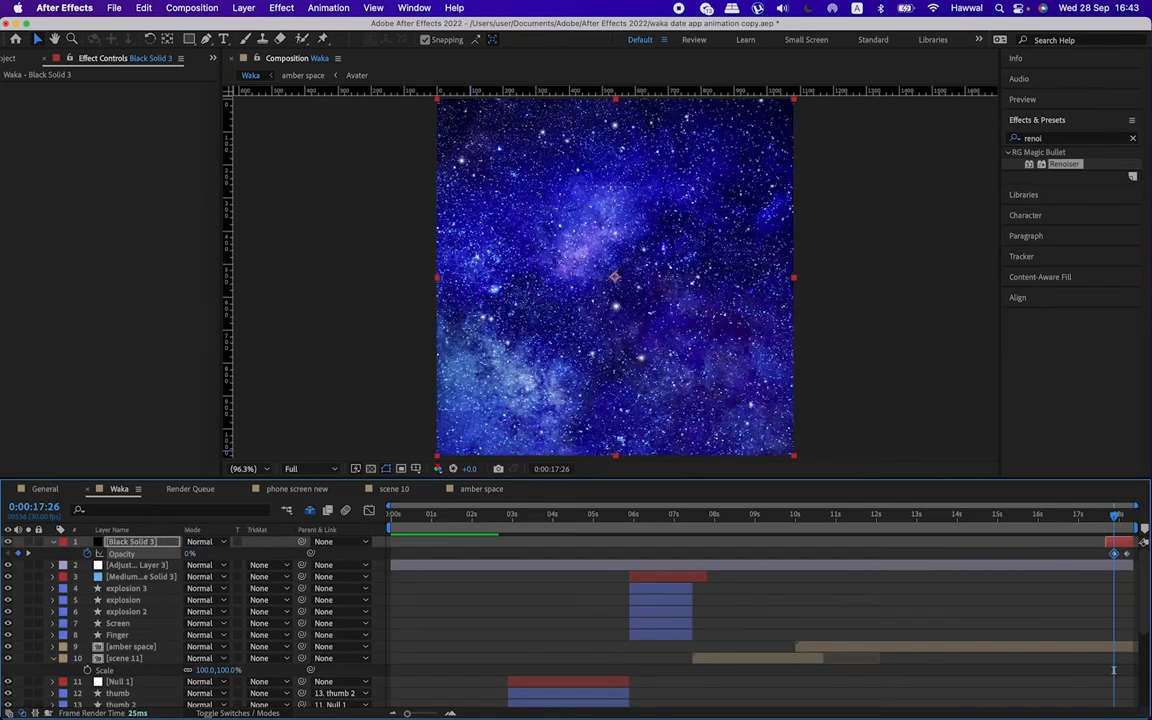
{"action": "left_click", "coordinate": [381, 553]}
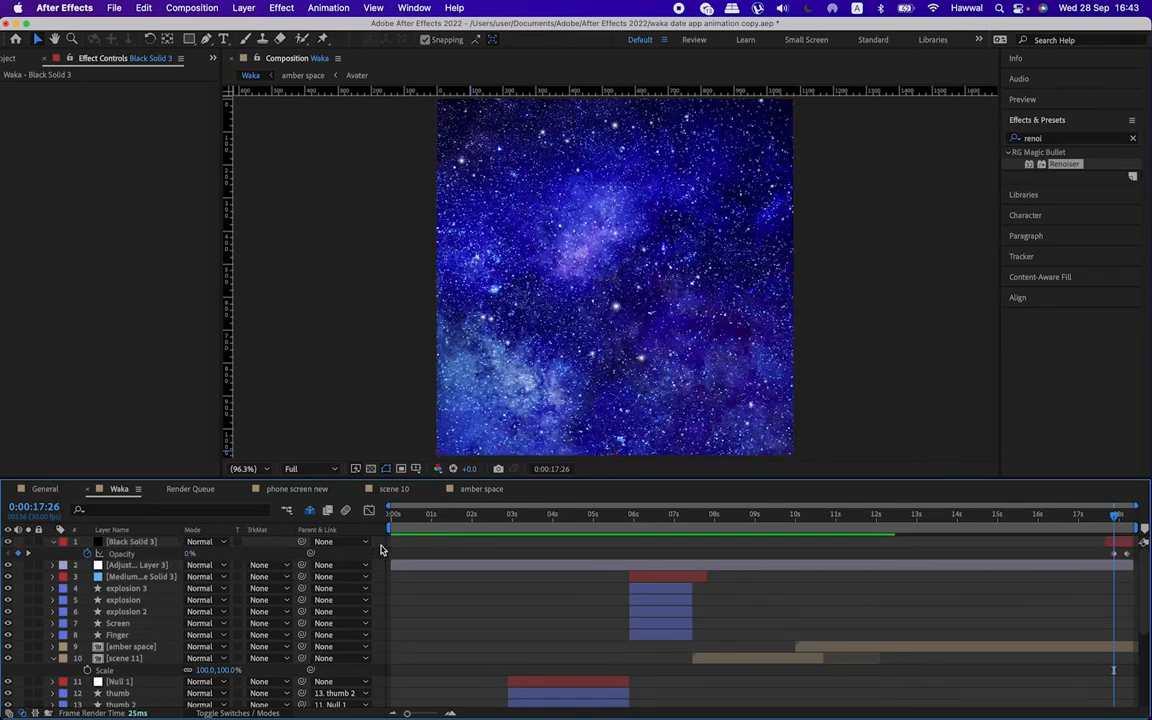
Step: Move to 0:00:16:26 and play back the Waka animation to check the fade to black
{"action": "left_click", "coordinate": [1075, 517]}
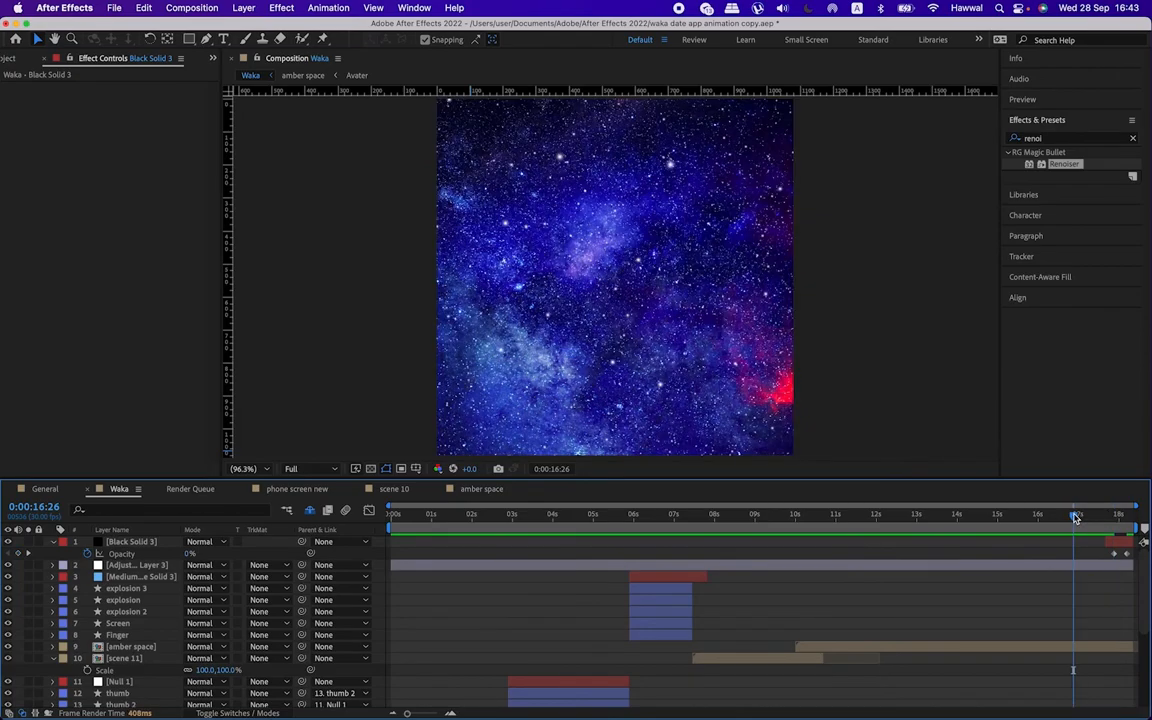
{"action": "key", "text": "space"}
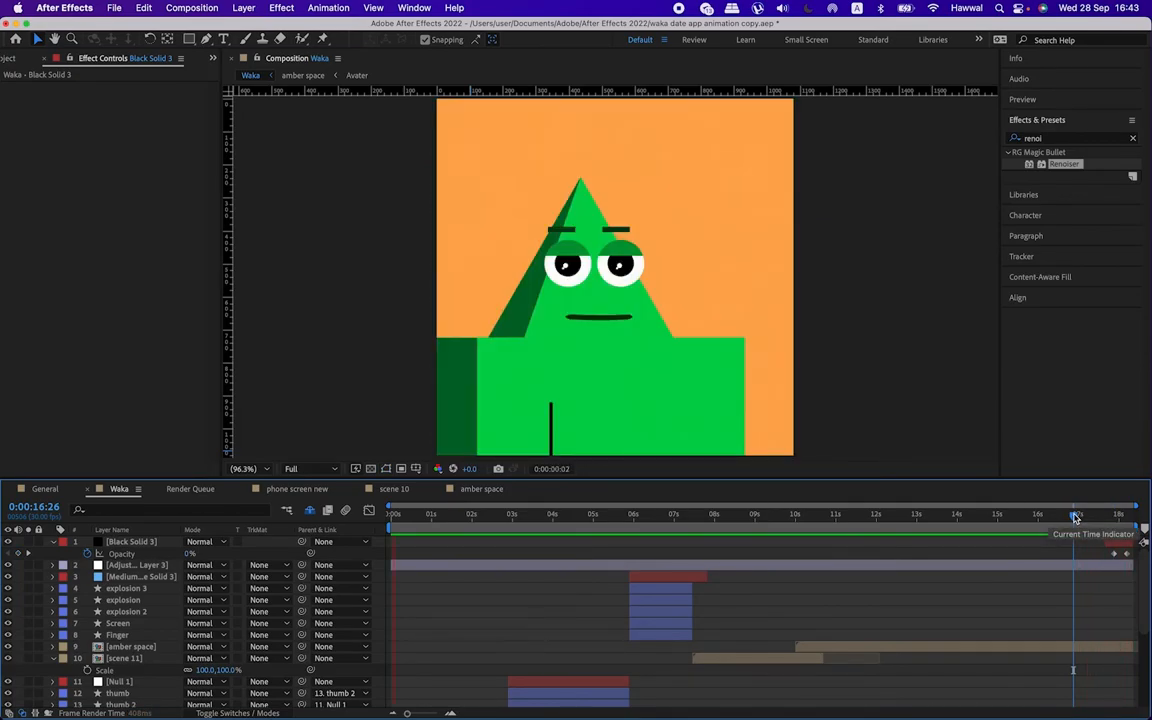